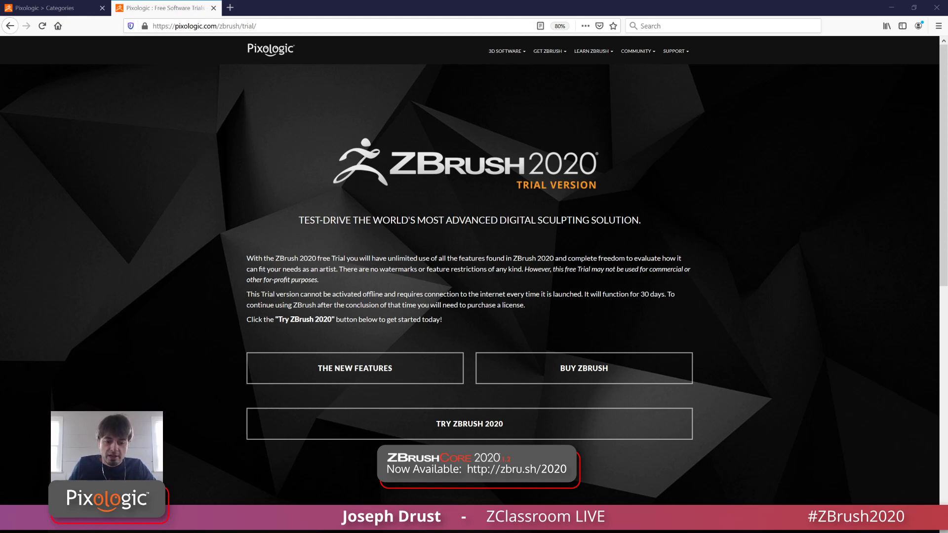
# Step: Switch to ZBrush and look through the project folders and files in LightBox
pyautogui.click(211, 532)
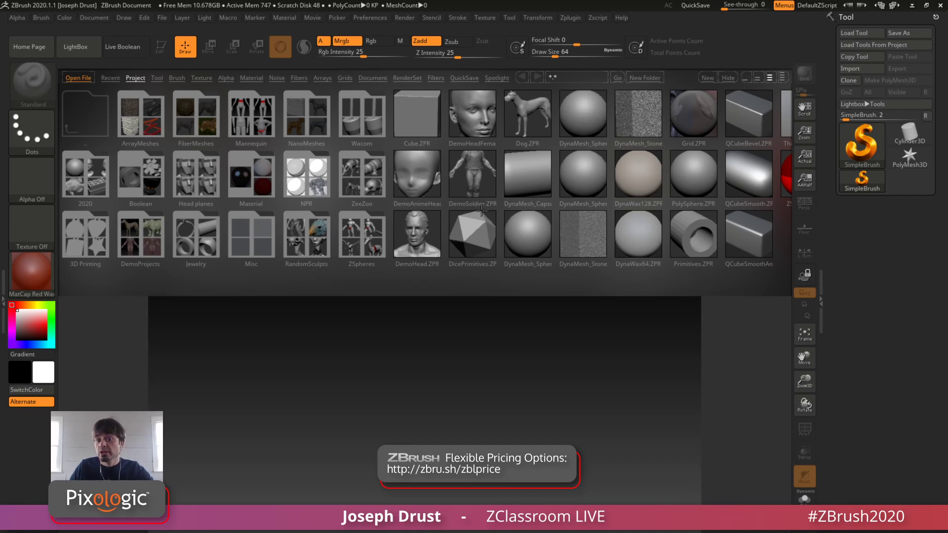
pyautogui.moveTo(463, 206); pyautogui.dragTo(427, 206)
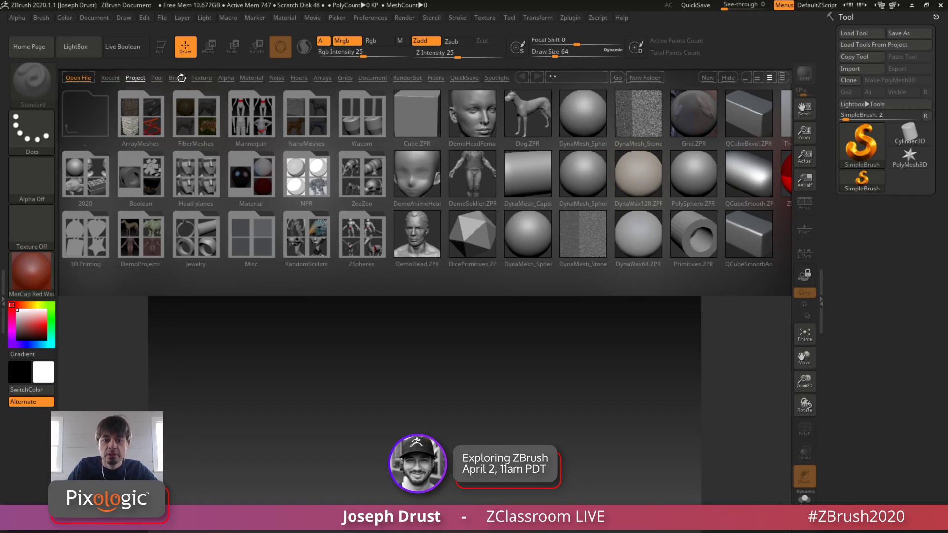
pyautogui.click(94, 183)
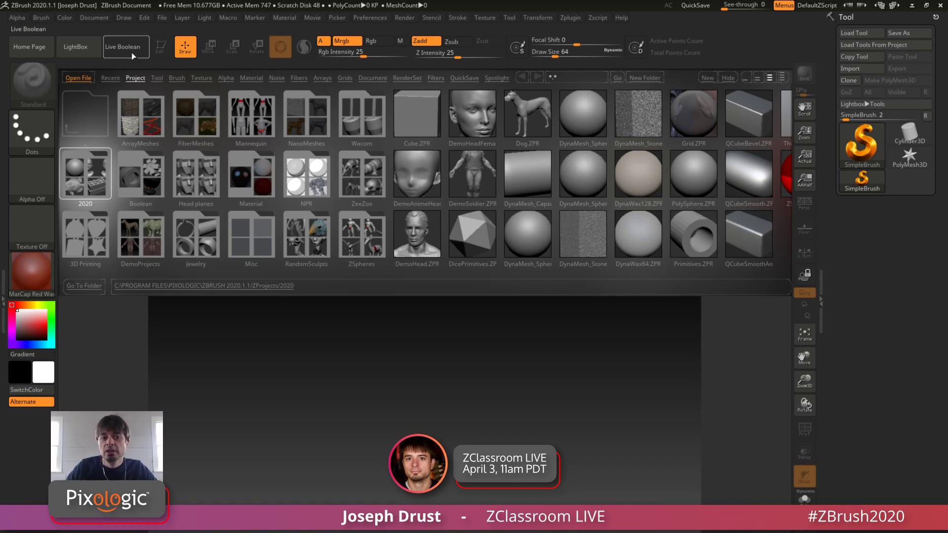
# Step: Hide LightBox and show it again several times, leaving the project list open
pyautogui.click(79, 48)
pyautogui.click(85, 50)
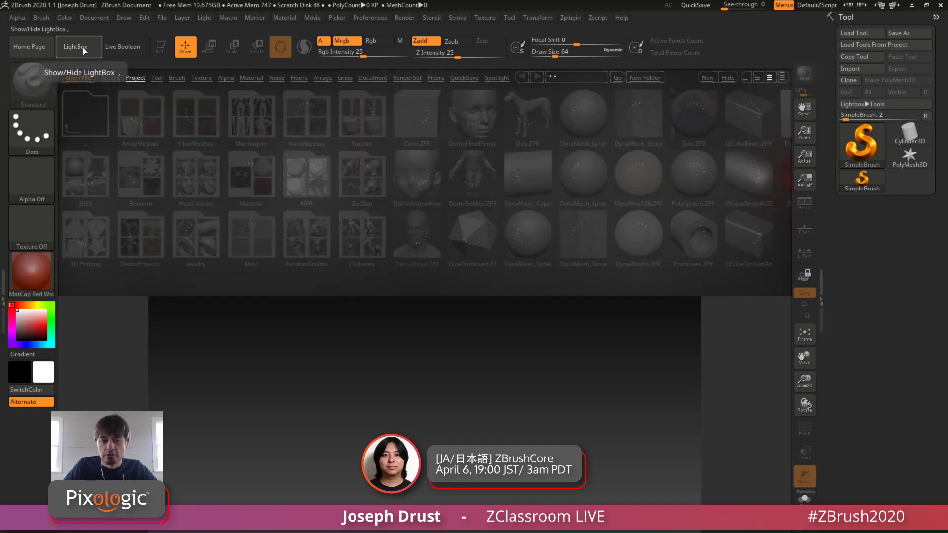
pyautogui.click(86, 49)
pyautogui.click(86, 50)
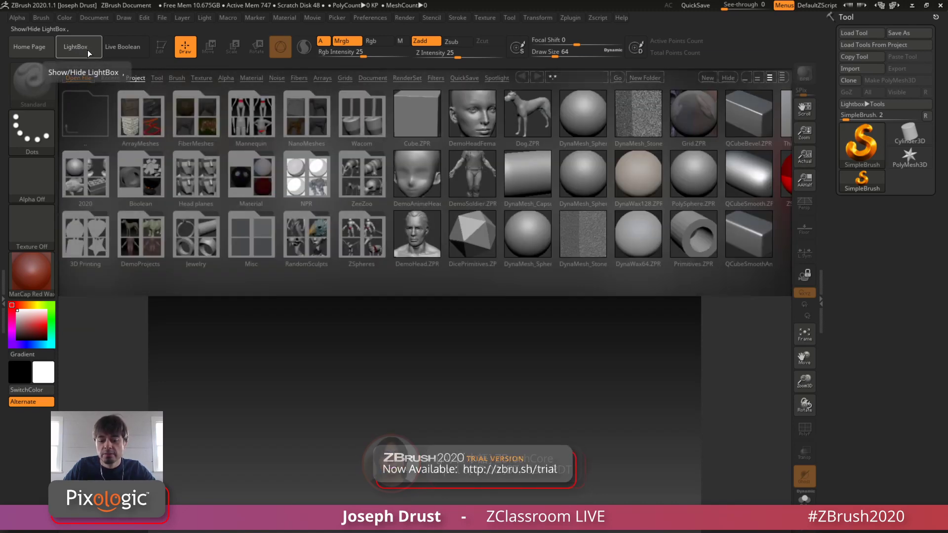
pyautogui.click(90, 56)
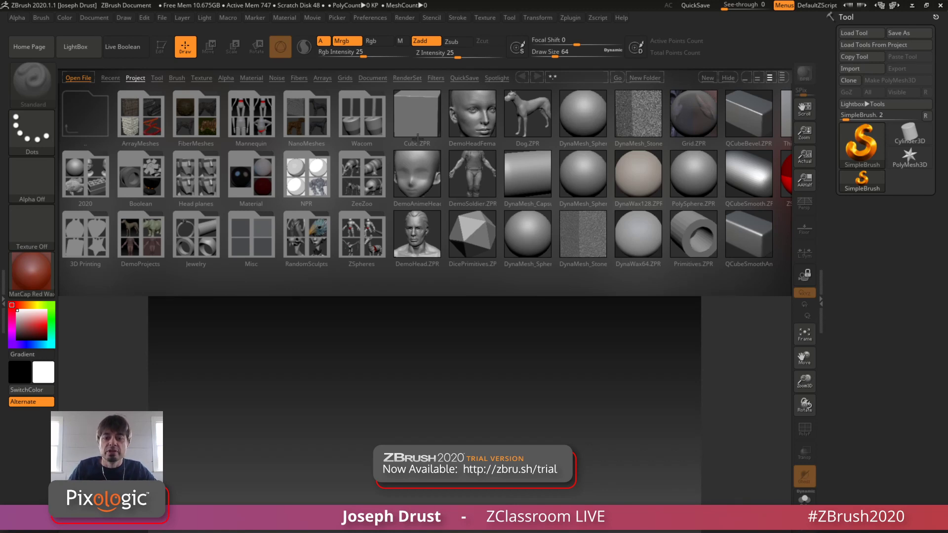
# Step: Open the DynaMesh_Sphere_128.ZPR project from LightBox
pyautogui.click(590, 119)
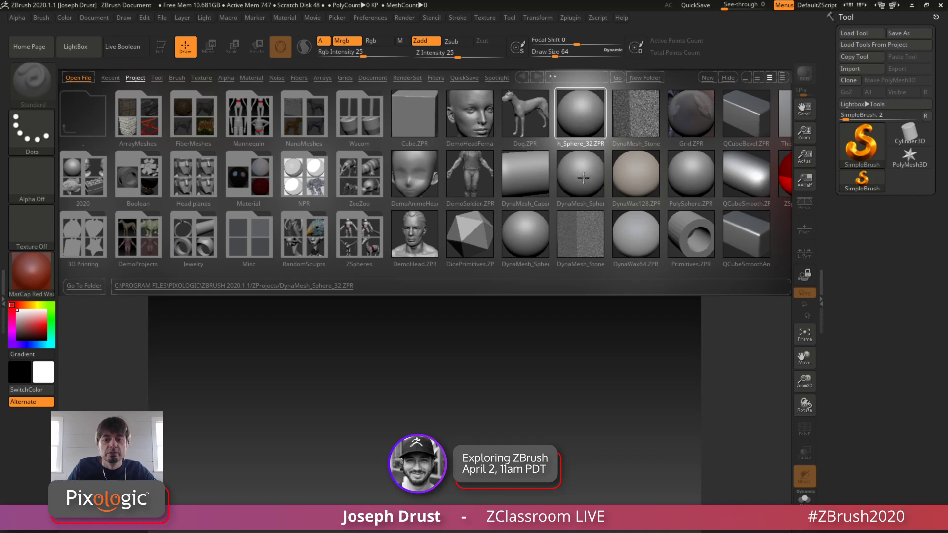
pyautogui.doubleClick(526, 237)
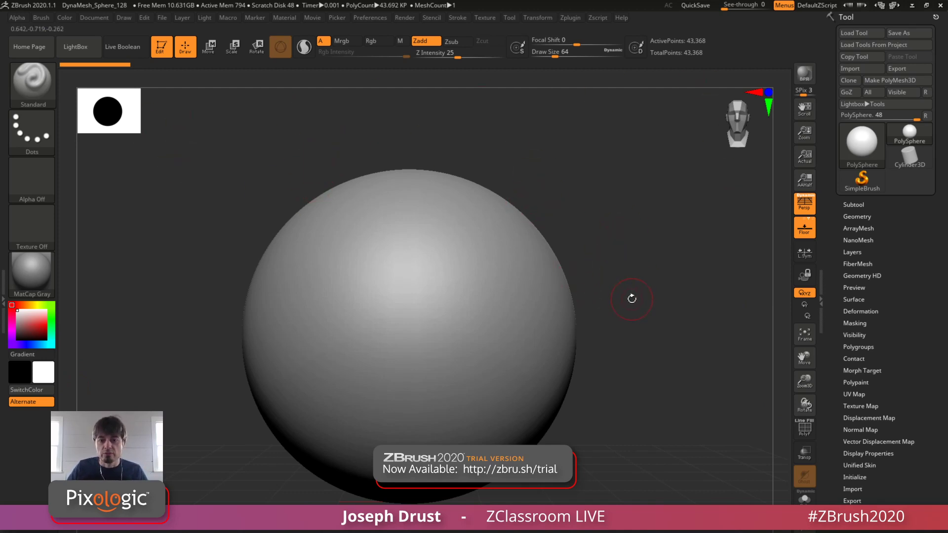
# Step: Examine the sphere by moving, scaling and rotating its view, and zoom the document before restoring it to actual size
pyautogui.keyDown('alt'); pyautogui.moveTo(632, 299); pyautogui.dragTo(648, 258); pyautogui.keyUp('alt')
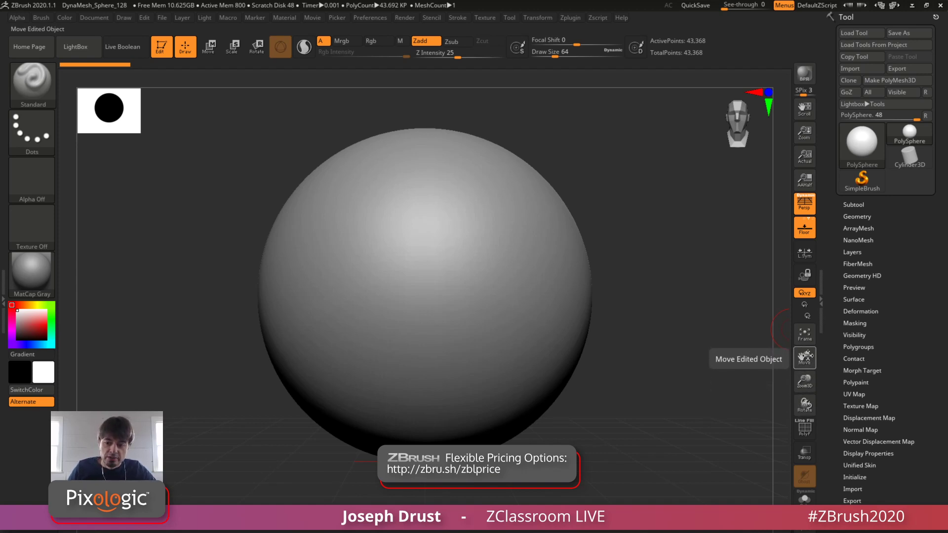
pyautogui.moveTo(805, 359); pyautogui.dragTo(806, 383)
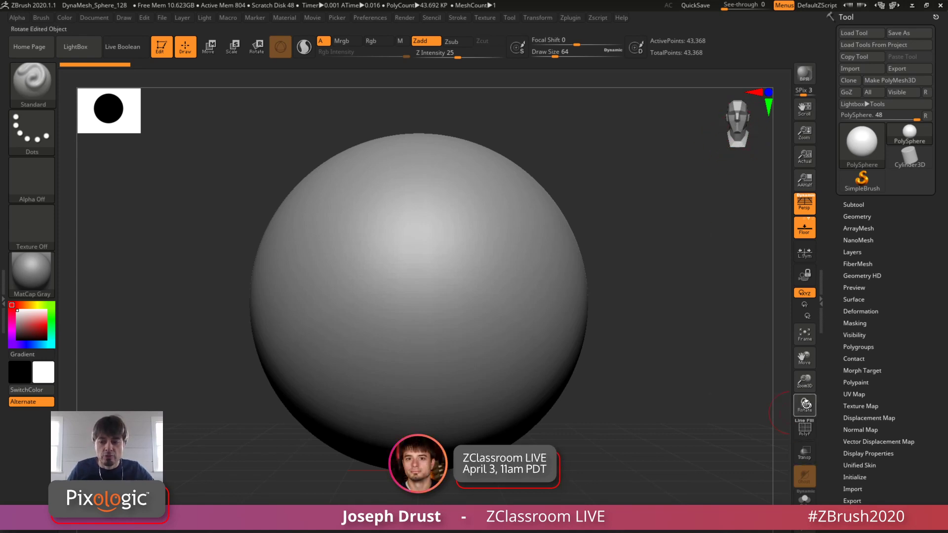
pyautogui.moveTo(801, 402)
pyautogui.mouseDown()
pyautogui.moveTo(778, 408)
pyautogui.moveTo(806, 405)
pyautogui.mouseUp()
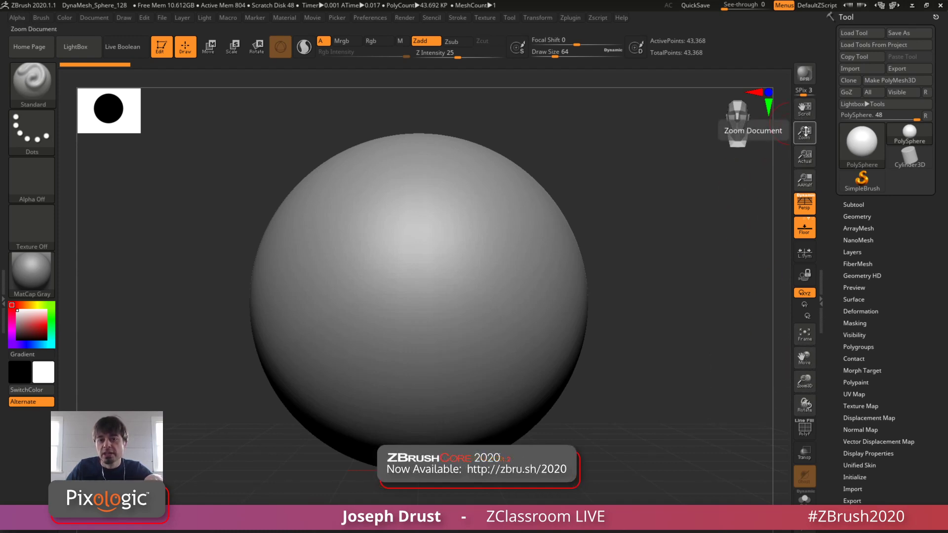
pyautogui.moveTo(805, 133)
pyautogui.mouseDown()
pyautogui.moveTo(788, 269)
pyautogui.moveTo(793, 228)
pyautogui.mouseUp()
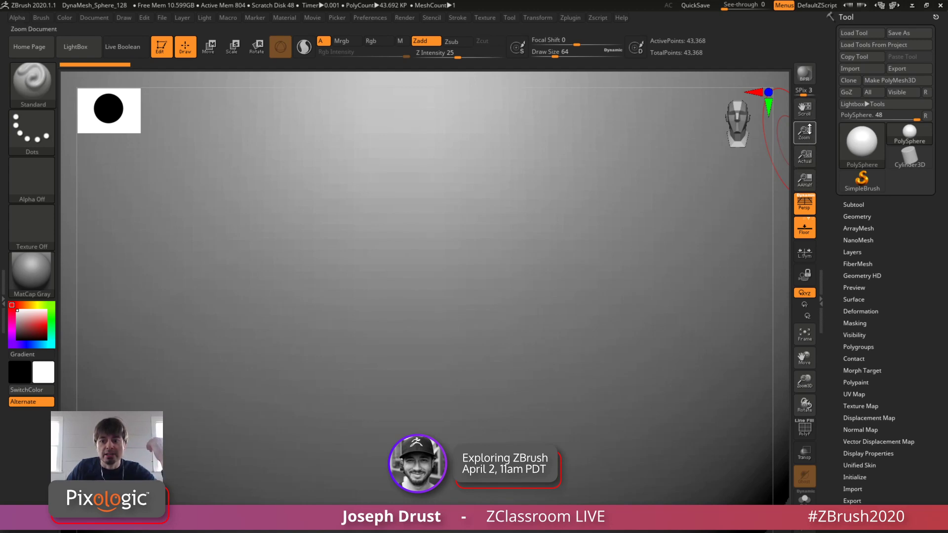
pyautogui.click(806, 158)
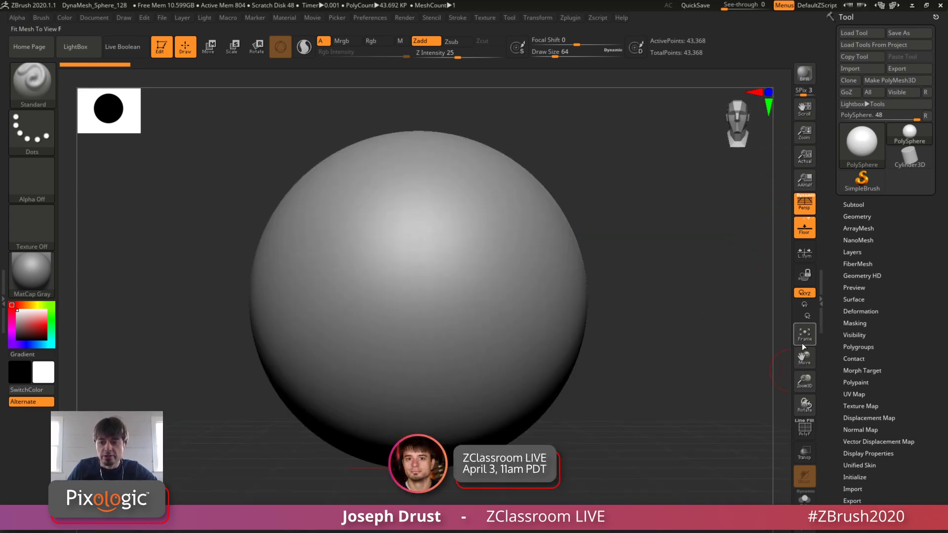
pyautogui.moveTo(806, 362); pyautogui.dragTo(804, 365)
pyautogui.moveTo(806, 382)
pyautogui.mouseDown()
pyautogui.moveTo(808, 371)
pyautogui.moveTo(805, 404)
pyautogui.moveTo(787, 383)
pyautogui.mouseUp()
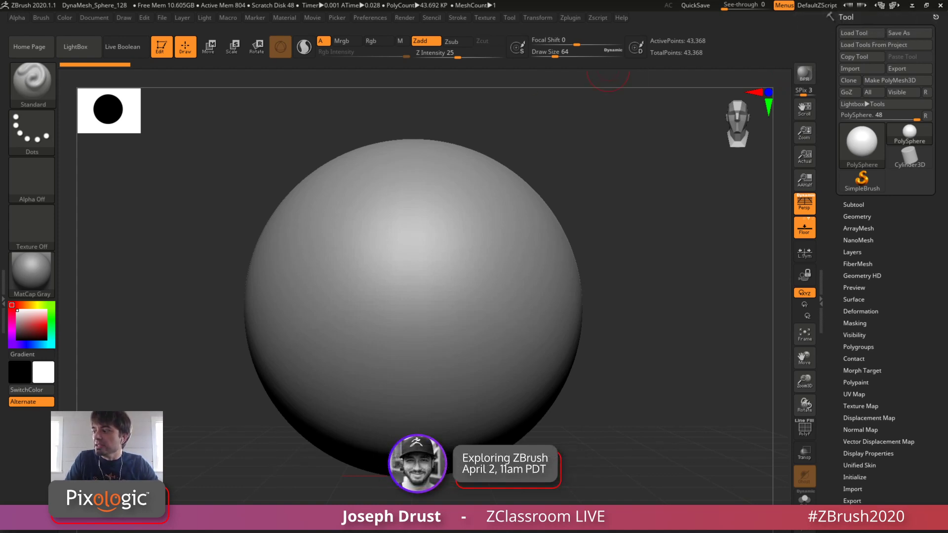
pyautogui.moveTo(772, 8); pyautogui.dragTo(320, 72)
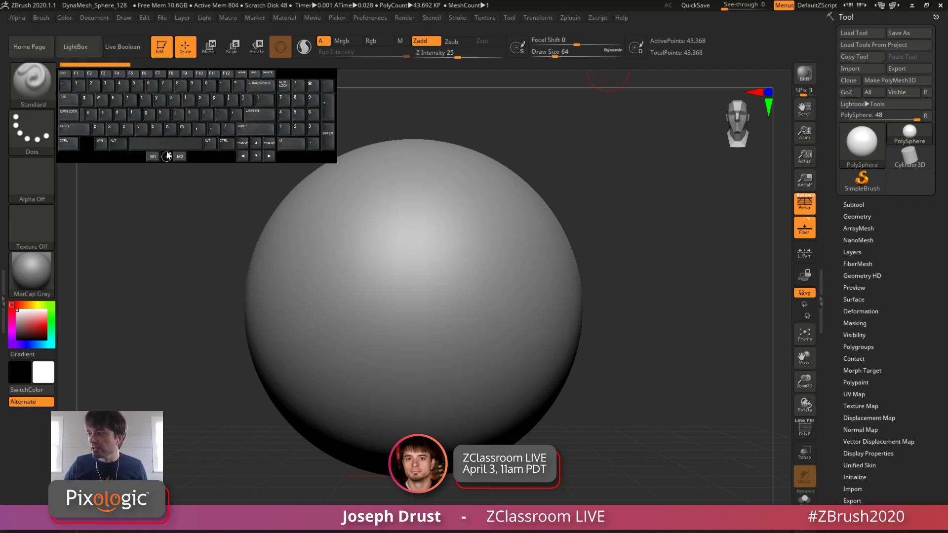
pyautogui.press('alt')
pyautogui.press('alt')
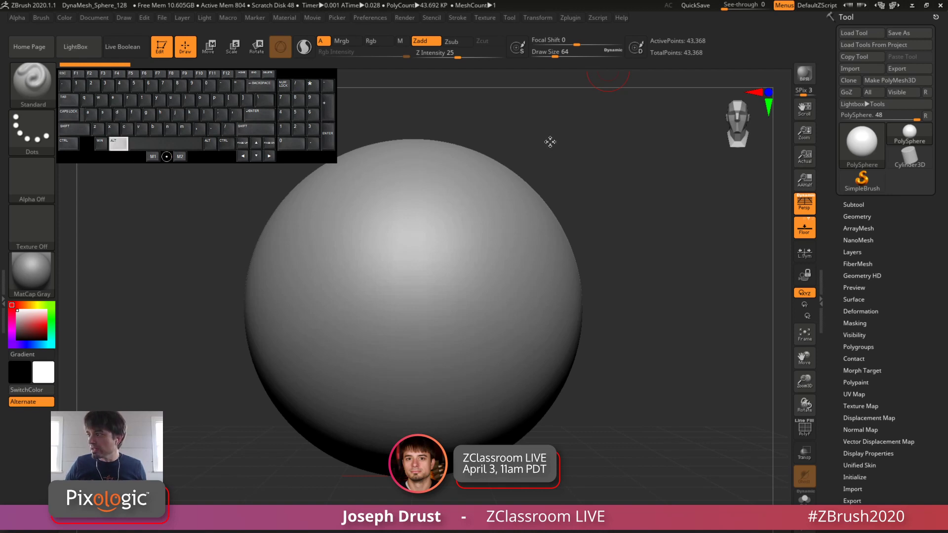
pyautogui.press('alt')
pyautogui.press('ctrl')
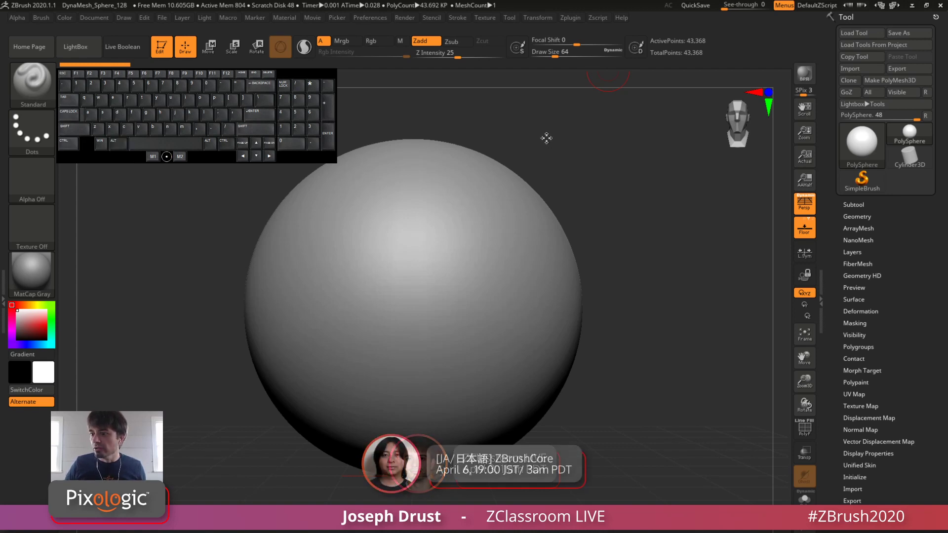
pyautogui.press('shift')
pyautogui.press('alt')
pyautogui.press('ctrl')
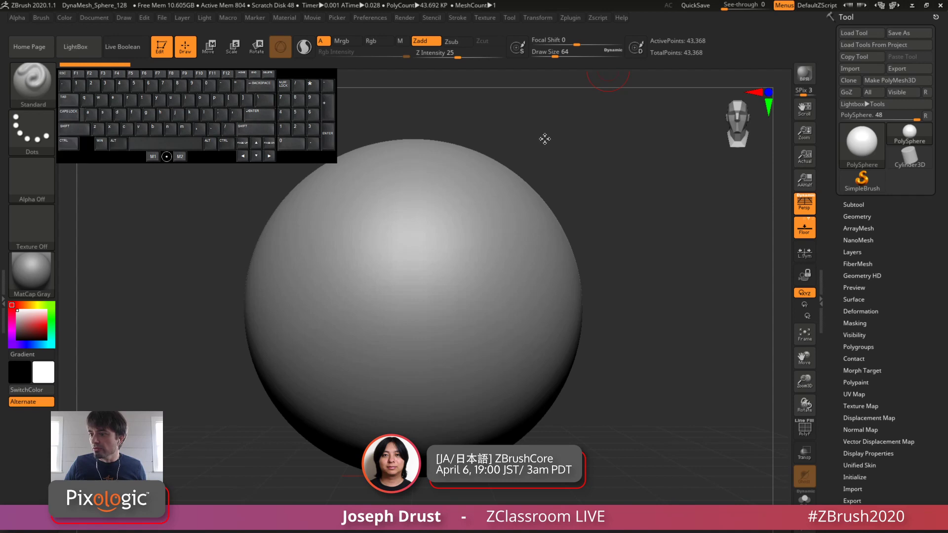
pyautogui.press('shift')
pyautogui.press('alt')
pyautogui.press('shift')
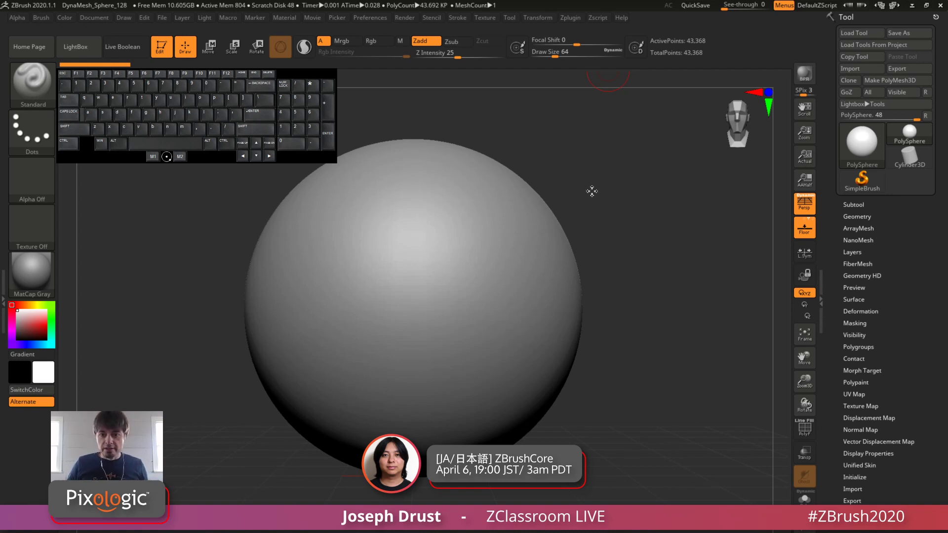
pyautogui.press('alt')
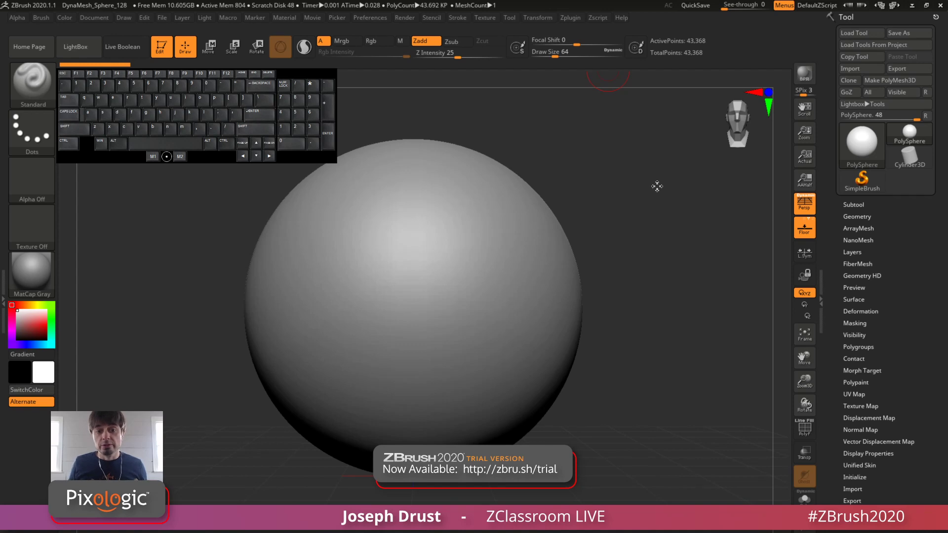
# Step: Sculpt a short vertical stroke in the middle of the sphere's front with the Standard brush
pyautogui.press('alt')
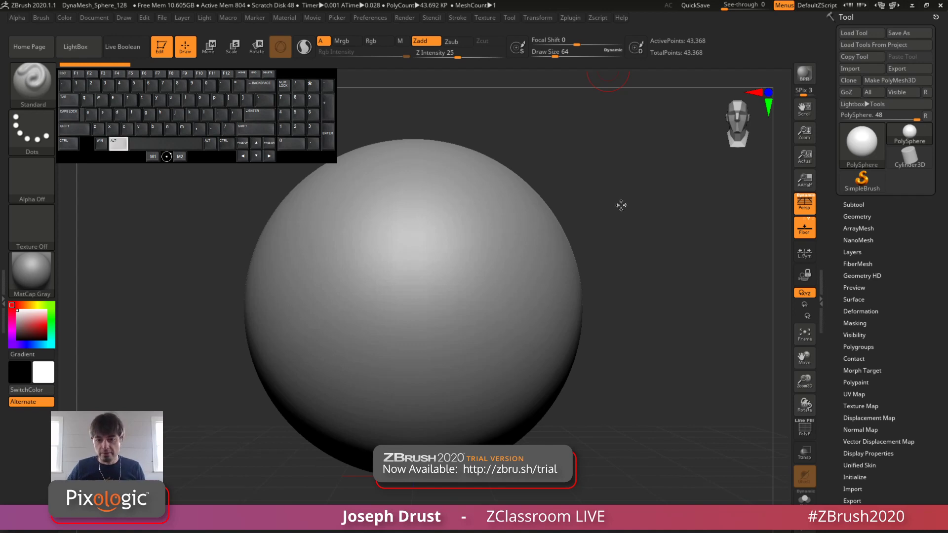
pyautogui.keyDown('alt'); pyautogui.moveTo(626, 210); pyautogui.dragTo(631, 214); pyautogui.keyUp('alt')
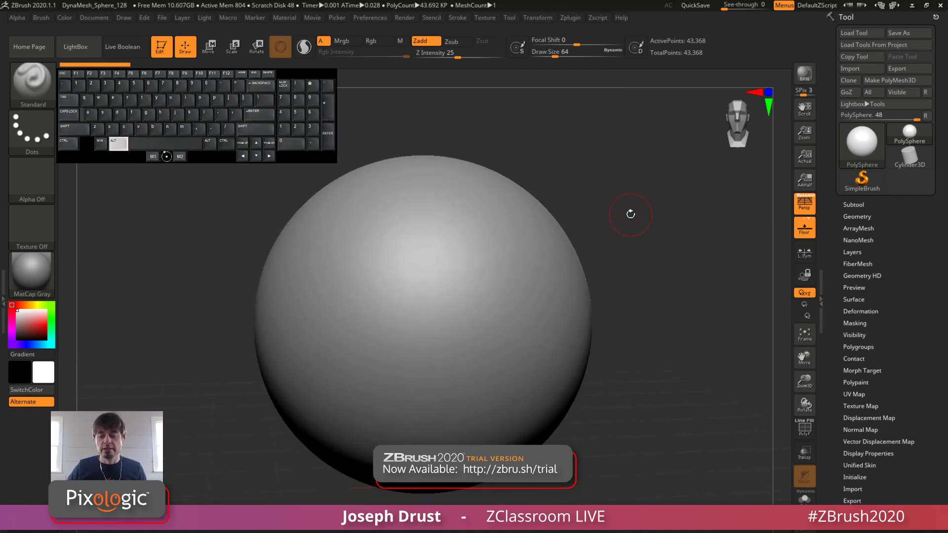
pyautogui.keyDown('alt'); pyautogui.moveTo(644, 265); pyautogui.dragTo(662, 239); pyautogui.keyUp('alt')
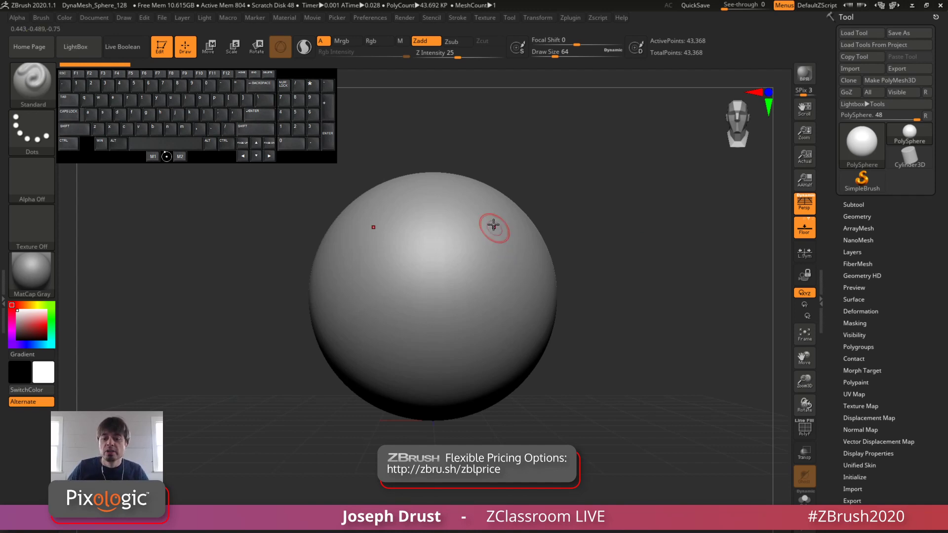
pyautogui.moveTo(664, 199); pyautogui.dragTo(645, 197)
pyautogui.moveTo(434, 254); pyautogui.dragTo(434, 302)
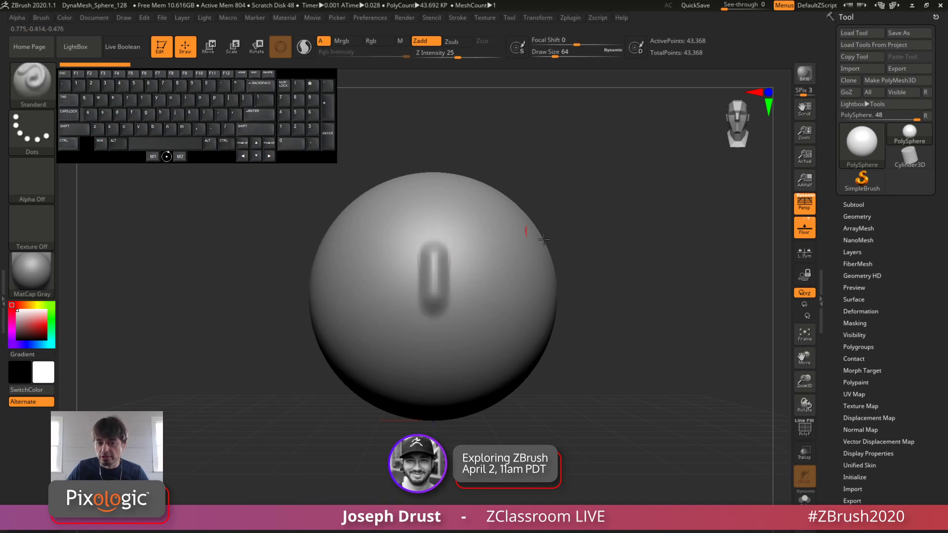
# Step: Orbit around the sphere to inspect the raised stroke in profile, and return to the straight front view
pyautogui.moveTo(688, 210); pyautogui.dragTo(724, 184)
pyautogui.keyDown('shift'); pyautogui.moveTo(647, 206); pyautogui.dragTo(728, 150); pyautogui.keyUp('shift')
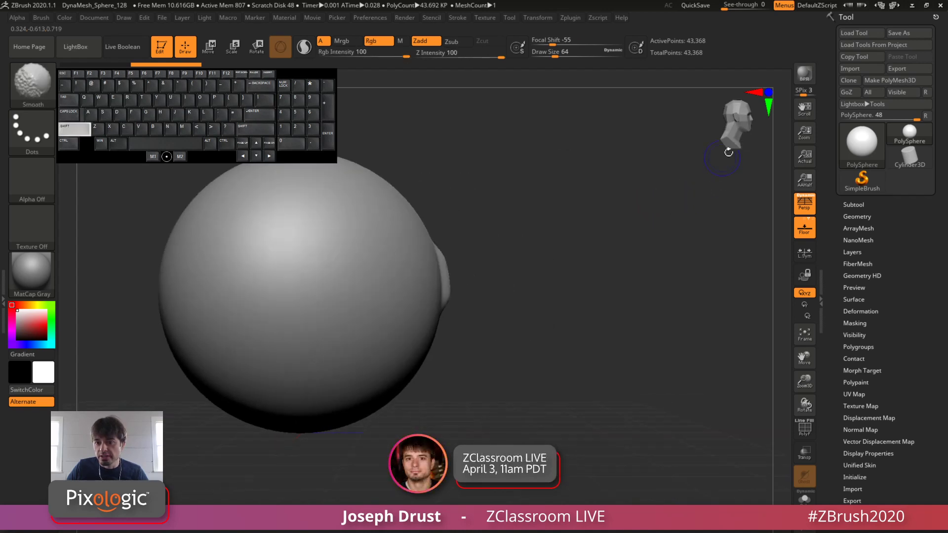
pyautogui.keyDown('shift'); pyautogui.moveTo(701, 182); pyautogui.dragTo(734, 135); pyautogui.keyUp('shift')
pyautogui.keyDown('shift'); pyautogui.moveTo(707, 169); pyautogui.dragTo(629, 216); pyautogui.keyUp('shift')
pyautogui.moveTo(688, 220); pyautogui.dragTo(647, 221)
pyautogui.moveTo(665, 159); pyautogui.dragTo(711, 167)
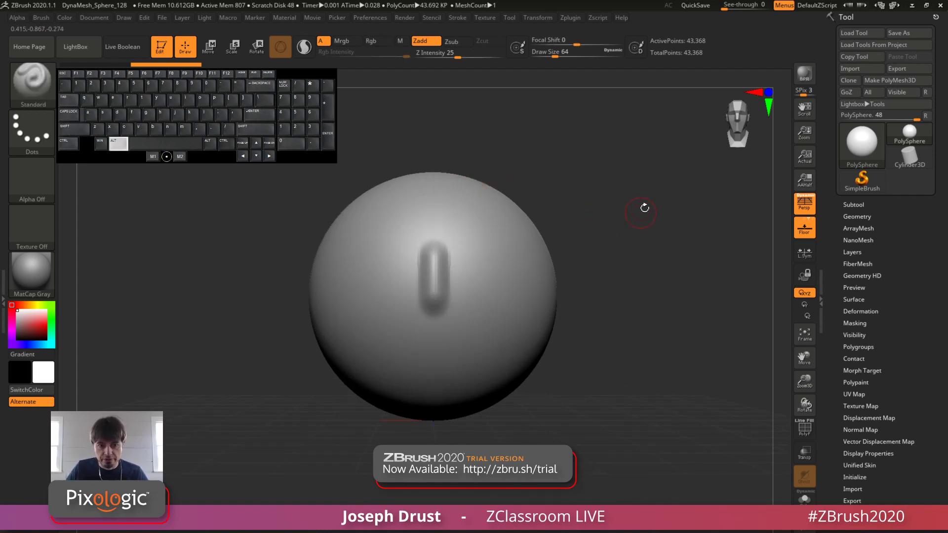
# Step: Examine the sculpted sphere from the front at different canvas positions and view scales
pyautogui.keyDown('alt'); pyautogui.moveTo(661, 192); pyautogui.dragTo(647, 205); pyautogui.keyUp('alt')
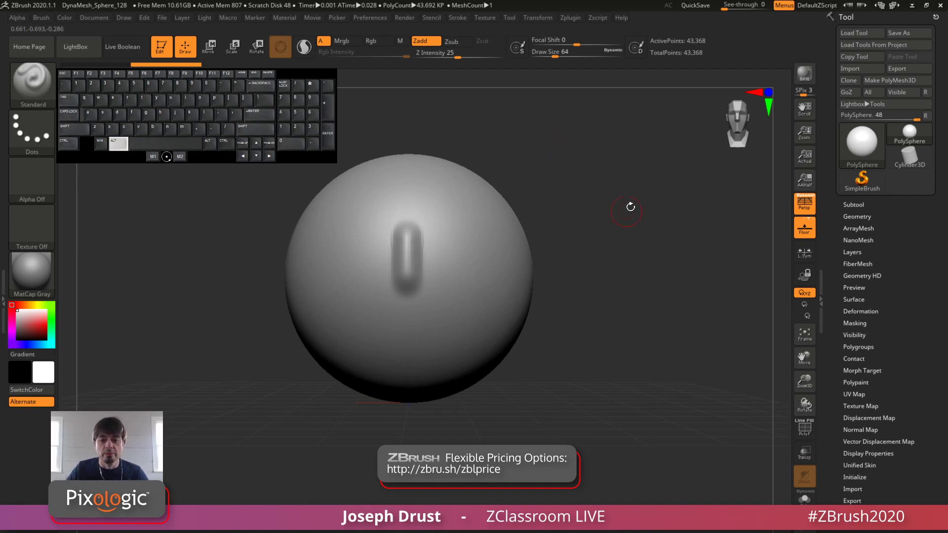
pyautogui.moveTo(659, 196)
pyautogui.mouseDown()
pyautogui.moveTo(651, 196)
pyautogui.moveTo(687, 191)
pyautogui.moveTo(554, 190)
pyautogui.moveTo(668, 190)
pyautogui.mouseUp()
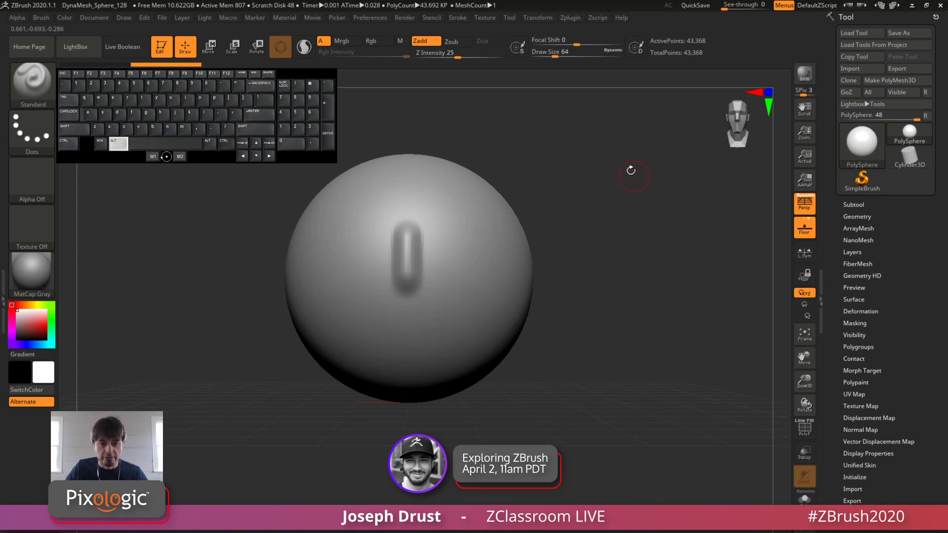
pyautogui.keyDown('alt'); pyautogui.moveTo(633, 156); pyautogui.dragTo(645, 175); pyautogui.keyUp('alt')
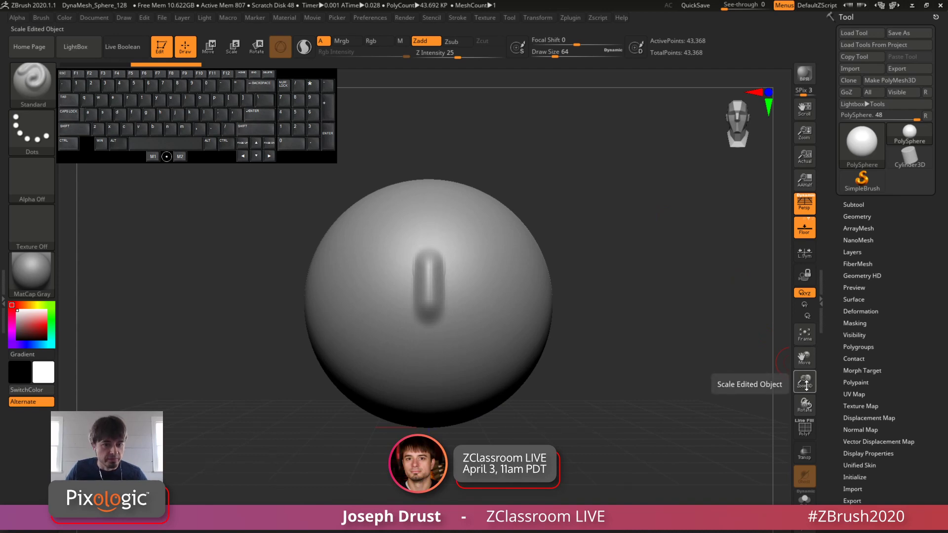
pyautogui.moveTo(806, 381)
pyautogui.mouseDown()
pyautogui.moveTo(806, 409)
pyautogui.moveTo(810, 384)
pyautogui.mouseUp()
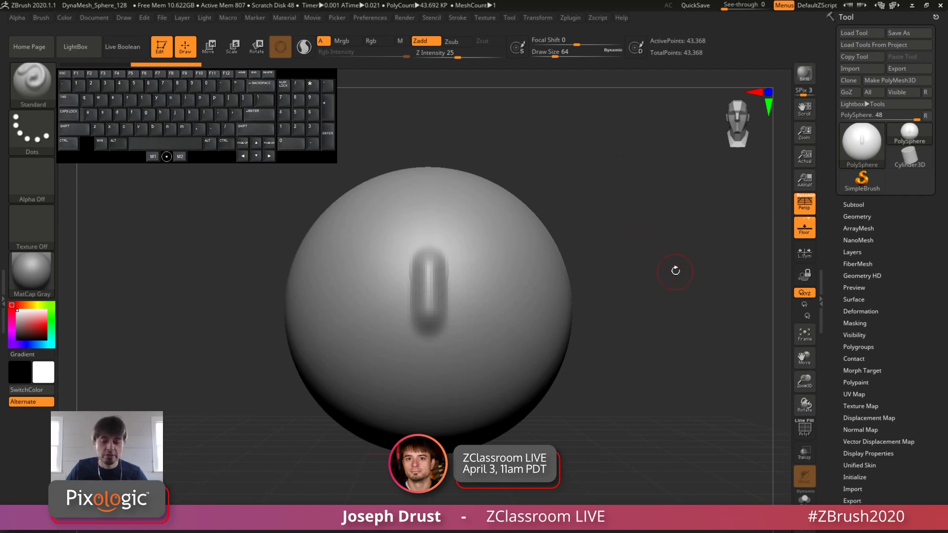
pyautogui.keyDown('alt'); pyautogui.moveTo(675, 270); pyautogui.dragTo(668, 244); pyautogui.keyUp('alt')
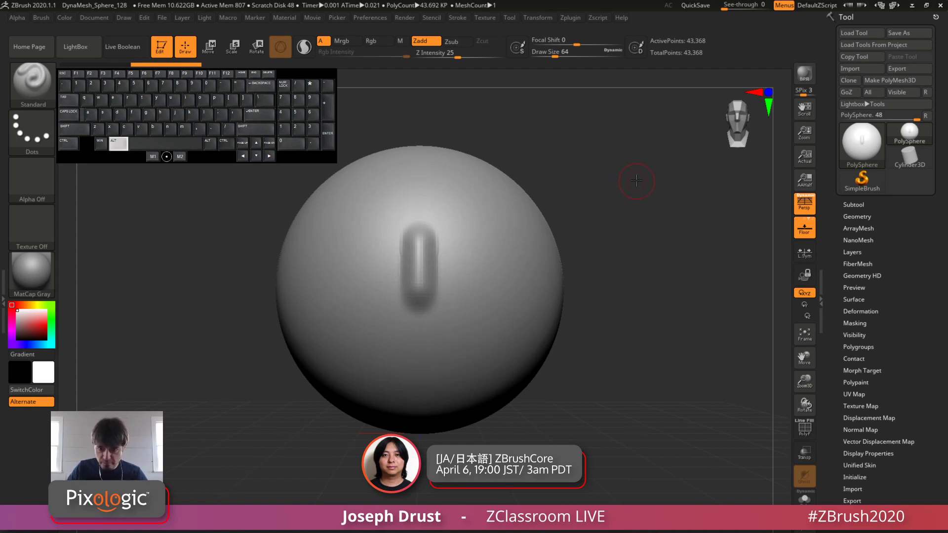
pyautogui.keyDown('alt'); pyautogui.moveTo(637, 181); pyautogui.dragTo(642, 237); pyautogui.keyUp('alt')
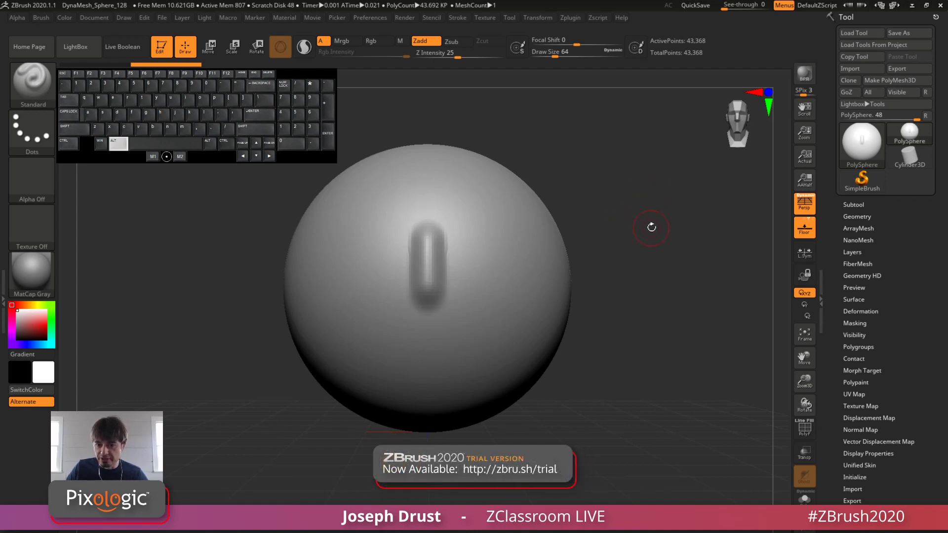
pyautogui.keyDown('alt'); pyautogui.moveTo(651, 227); pyautogui.dragTo(686, 252); pyautogui.keyUp('alt')
pyautogui.moveTo(806, 381)
pyautogui.mouseDown()
pyautogui.moveTo(807, 395)
pyautogui.moveTo(797, 367)
pyautogui.mouseUp()
pyautogui.keyDown('alt'); pyautogui.moveTo(621, 190); pyautogui.dragTo(628, 231); pyautogui.keyUp('alt')
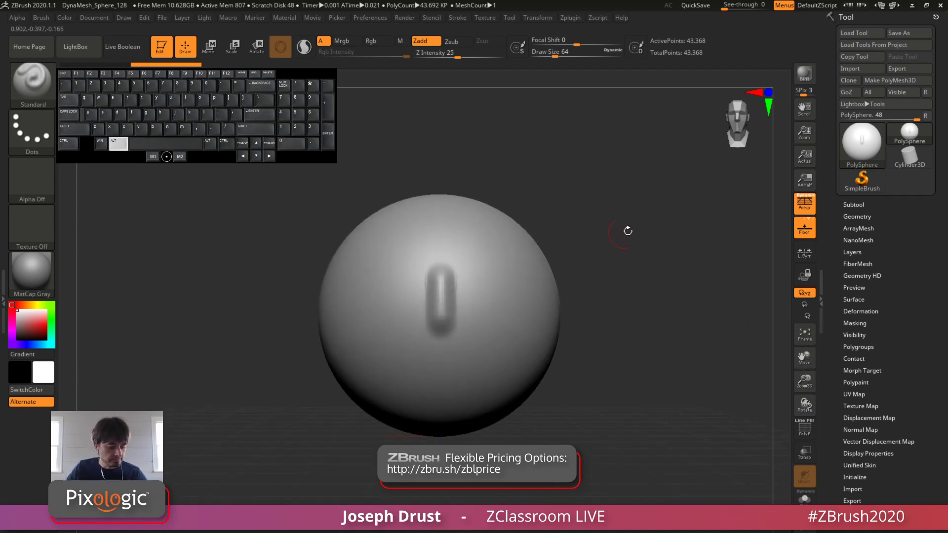
# Step: Undo the vertical stroke on the sphere's front
pyautogui.hotkey('ctrl', 'z')
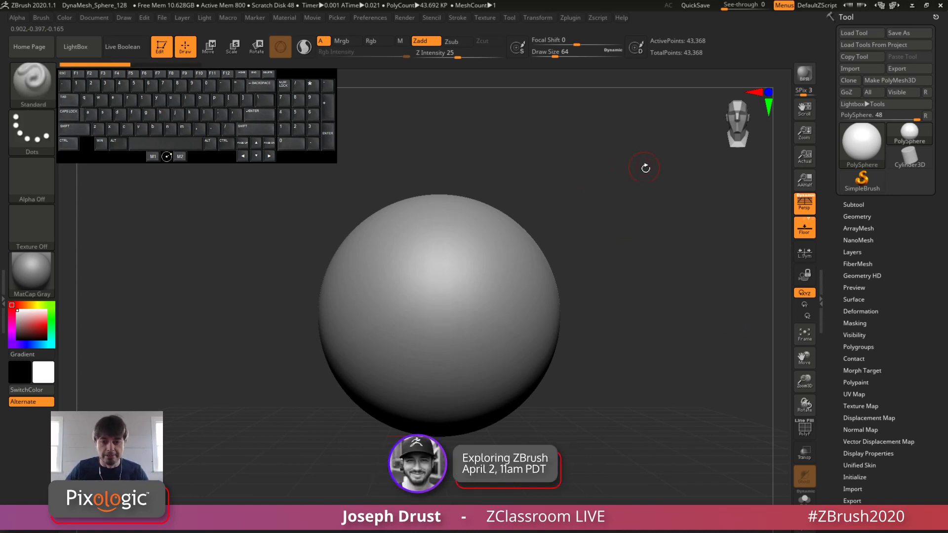
pyautogui.keyDown('alt'); pyautogui.moveTo(672, 199); pyautogui.dragTo(659, 220); pyautogui.keyUp('alt')
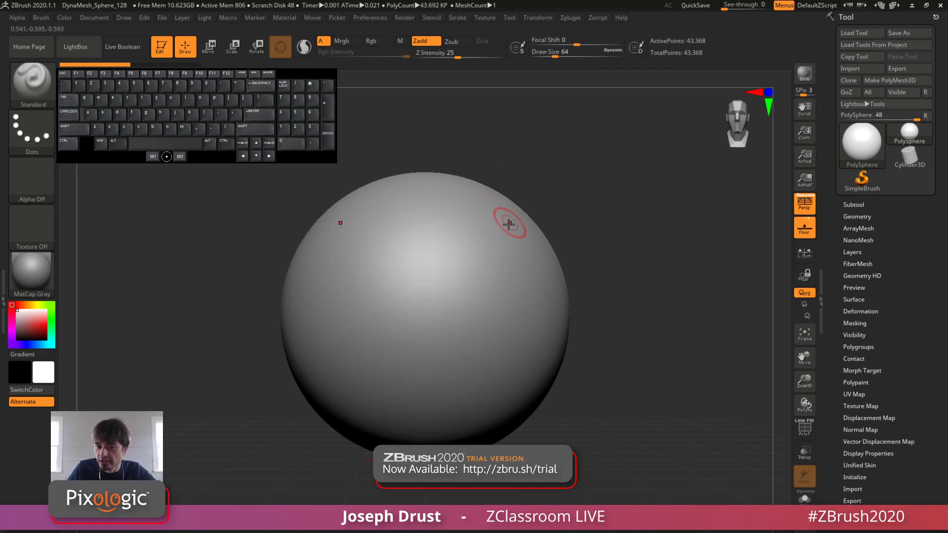
# Step: Sculpt mirrored diagonal strokes on the sphere's front with the Standard brush, and try an inner pair, undoing its last stroke
pyautogui.moveTo(513, 227); pyautogui.dragTo(465, 363)
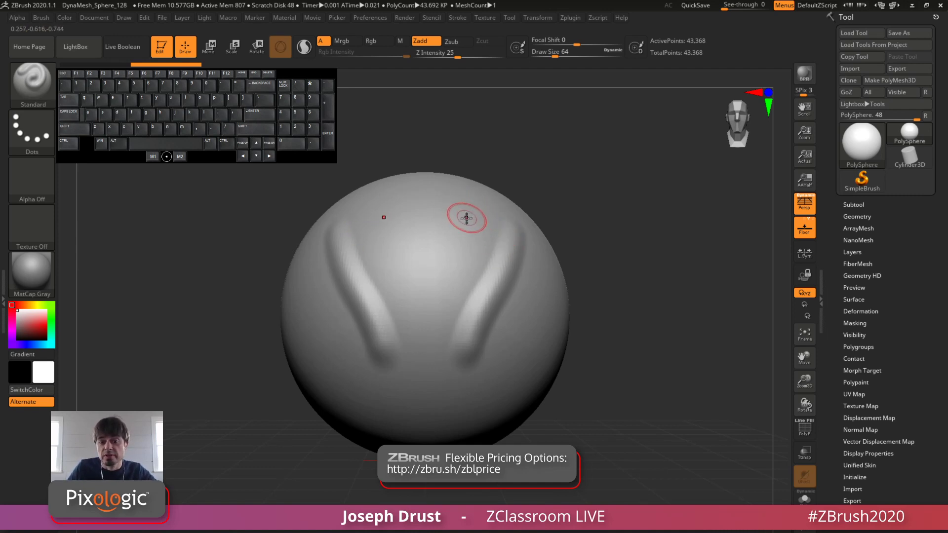
pyautogui.moveTo(477, 199); pyautogui.dragTo(474, 210)
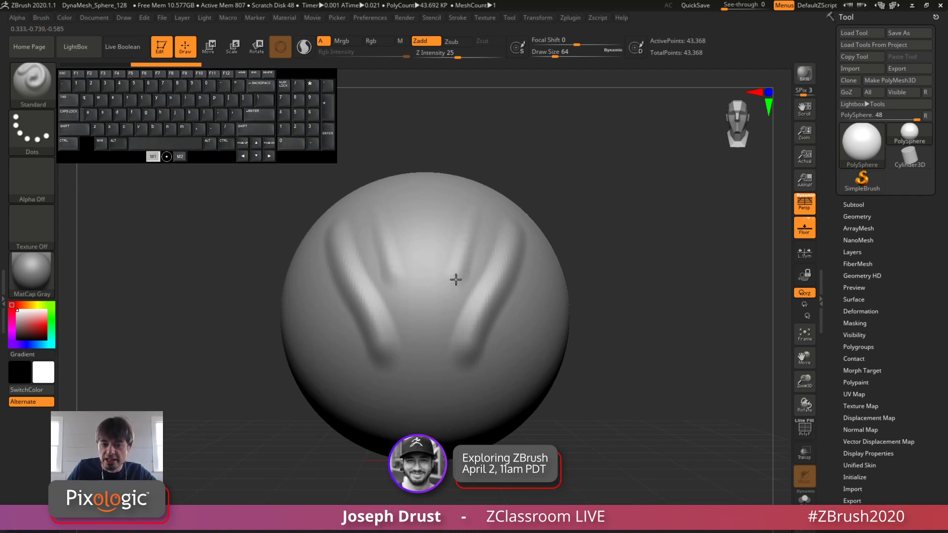
pyautogui.moveTo(453, 287); pyautogui.dragTo(453, 290)
pyautogui.moveTo(469, 198); pyautogui.dragTo(442, 336)
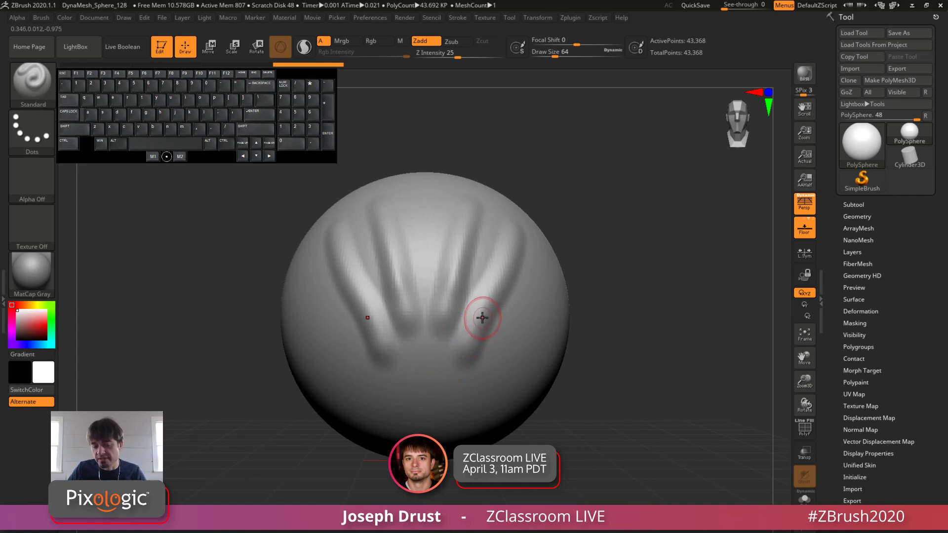
pyautogui.hotkey('ctrl', 'z')
# Step: Build up a lumpy raised mass beside the diagonal stroke on the sphere's side with overlapping Standard brush strokes
pyautogui.moveTo(644, 211); pyautogui.dragTo(474, 283)
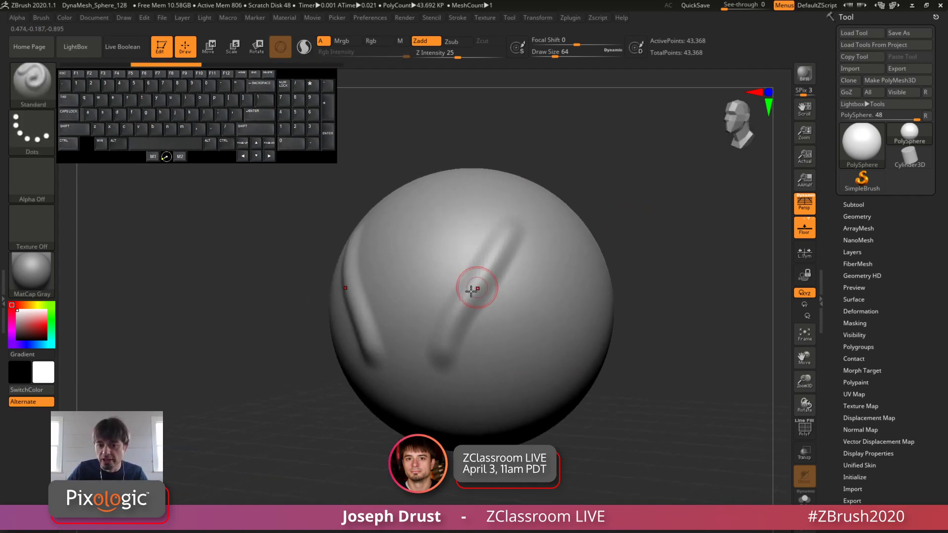
pyautogui.moveTo(494, 329); pyautogui.dragTo(502, 277)
pyautogui.moveTo(510, 314)
pyautogui.mouseDown()
pyautogui.moveTo(509, 278)
pyautogui.moveTo(540, 239)
pyautogui.moveTo(527, 242)
pyautogui.moveTo(472, 358)
pyautogui.mouseUp()
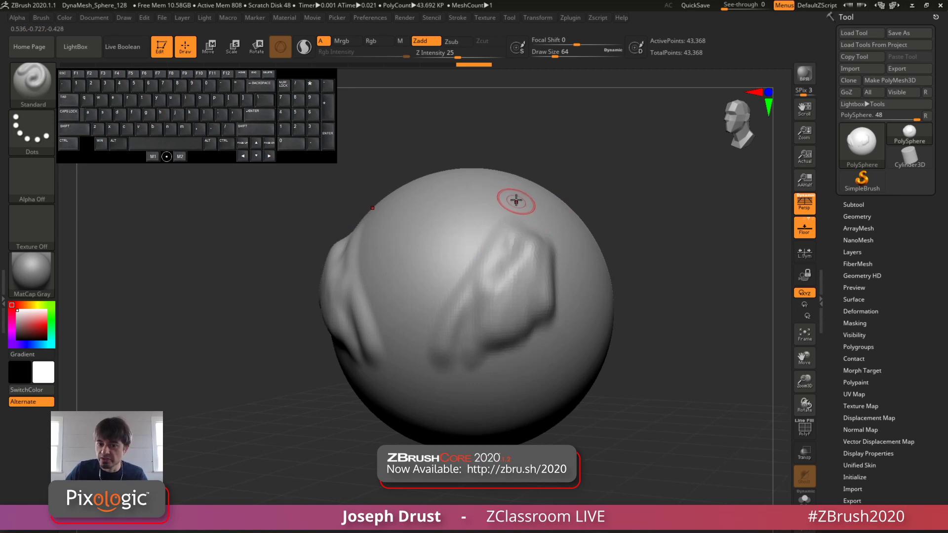
pyautogui.moveTo(509, 197)
pyautogui.mouseDown()
pyautogui.moveTo(529, 254)
pyautogui.moveTo(518, 266)
pyautogui.moveTo(520, 252)
pyautogui.mouseUp()
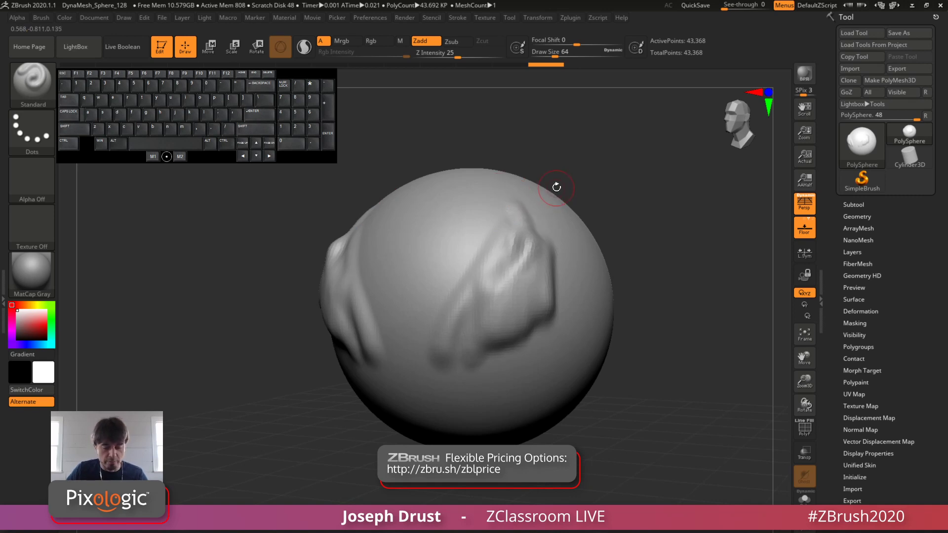
# Step: Undo the built-up mass and the diagonal strokes back to the plain sphere
pyautogui.press('ctrl')
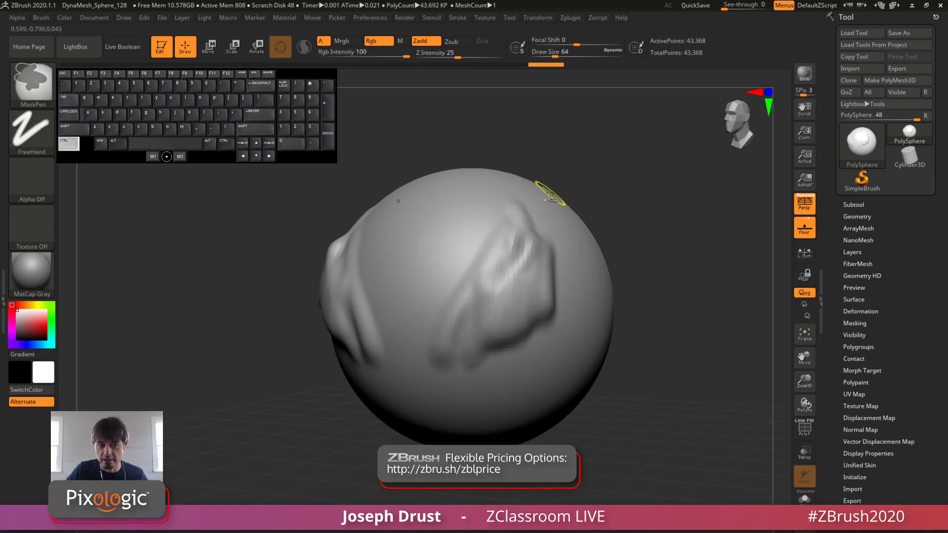
pyautogui.hotkey('ctrl', 'z')
pyautogui.hotkey('ctrl', 'z')
pyautogui.hotkey('ctrl', 'z')
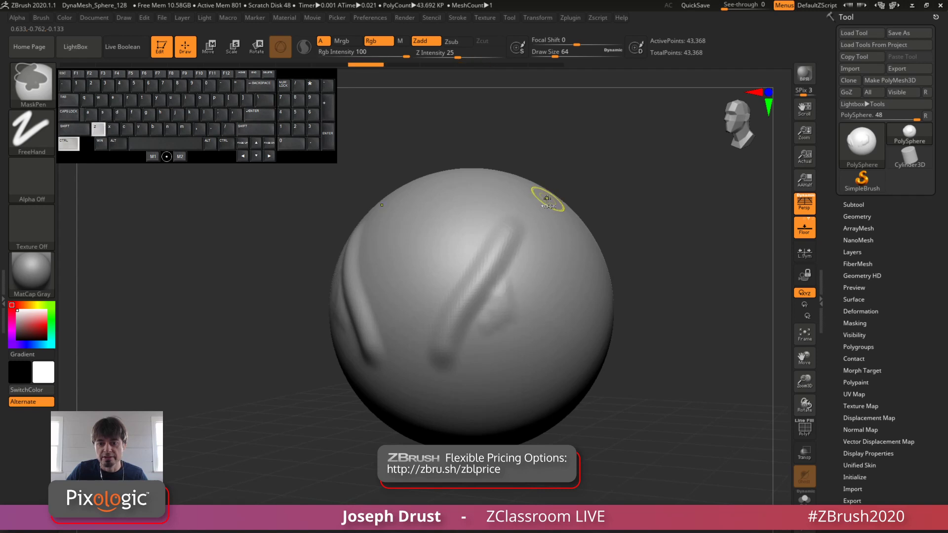
pyautogui.hotkey('ctrl', 'z')
pyautogui.hotkey('ctrl', 'z')
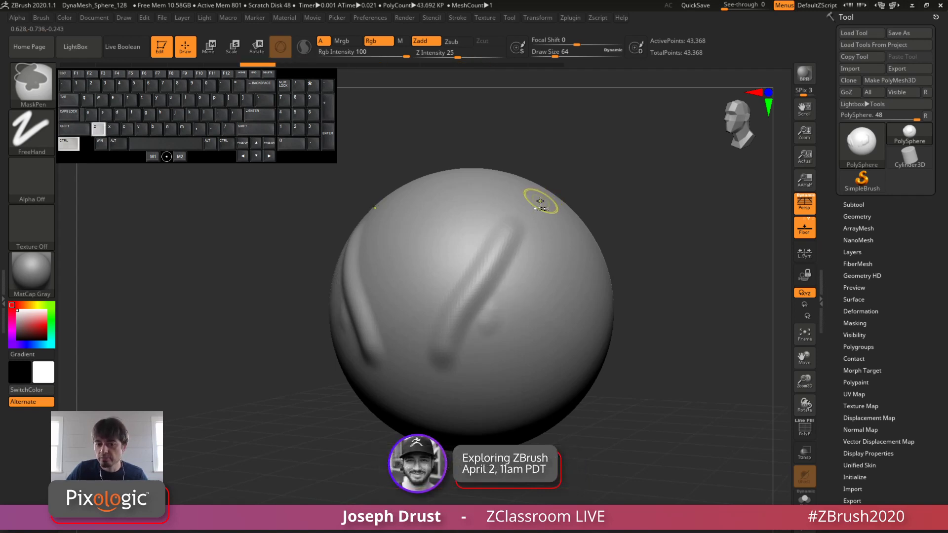
pyautogui.hotkey('ctrl', 'z')
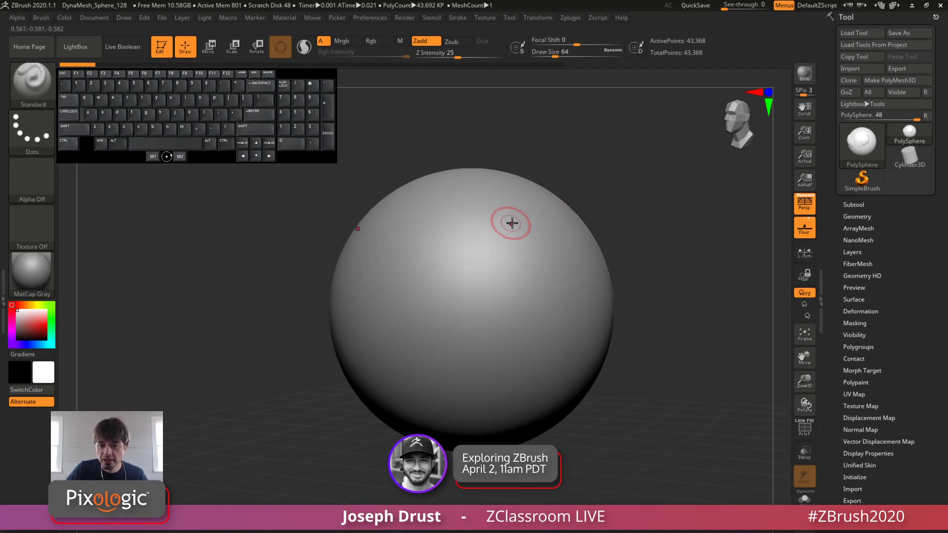
# Step: Sculpt a winding S-shaped stroke down the sphere and practise undo and redo on it, ending with it undone
pyautogui.moveTo(518, 208)
pyautogui.mouseDown()
pyautogui.moveTo(514, 256)
pyautogui.moveTo(457, 342)
pyautogui.moveTo(487, 385)
pyautogui.mouseUp()
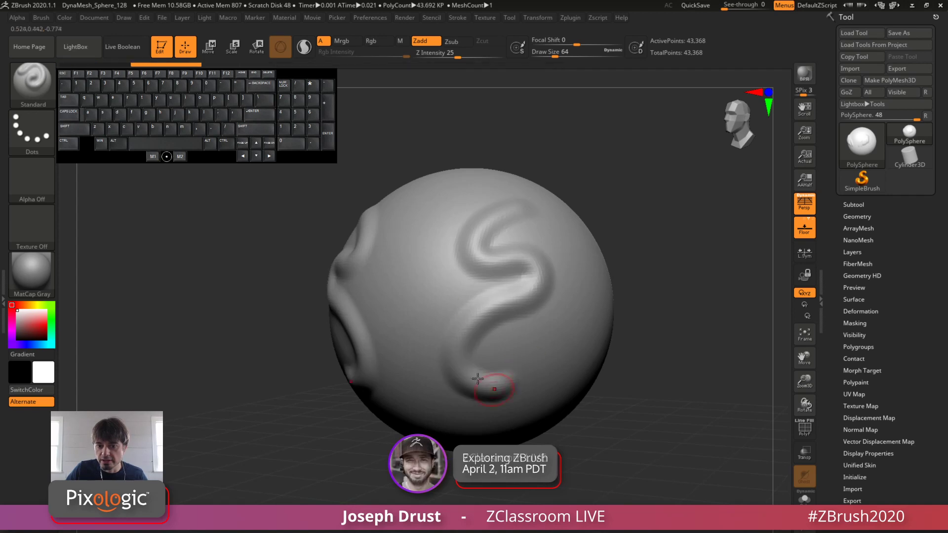
pyautogui.hotkey('ctrl', 'z')
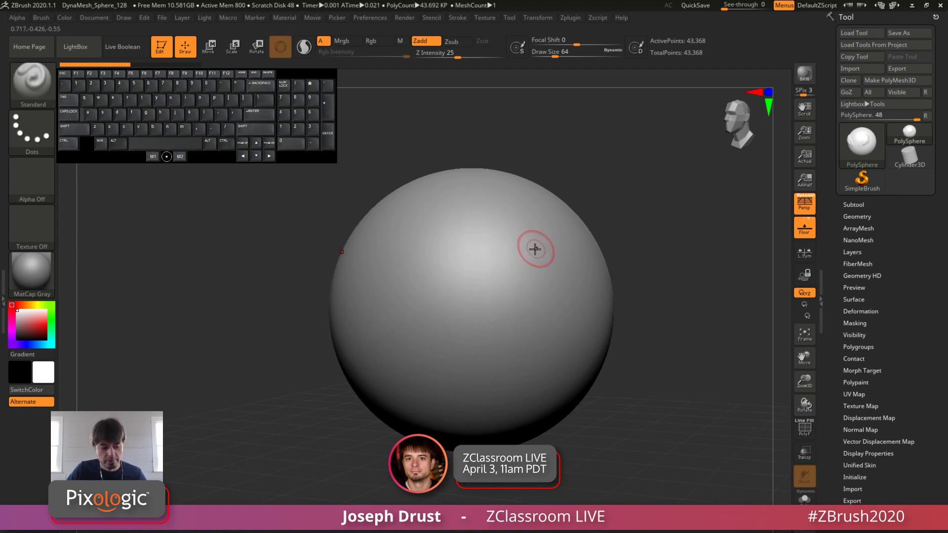
pyautogui.press('ctrl')
pyautogui.hotkey('ctrl', 'shift')
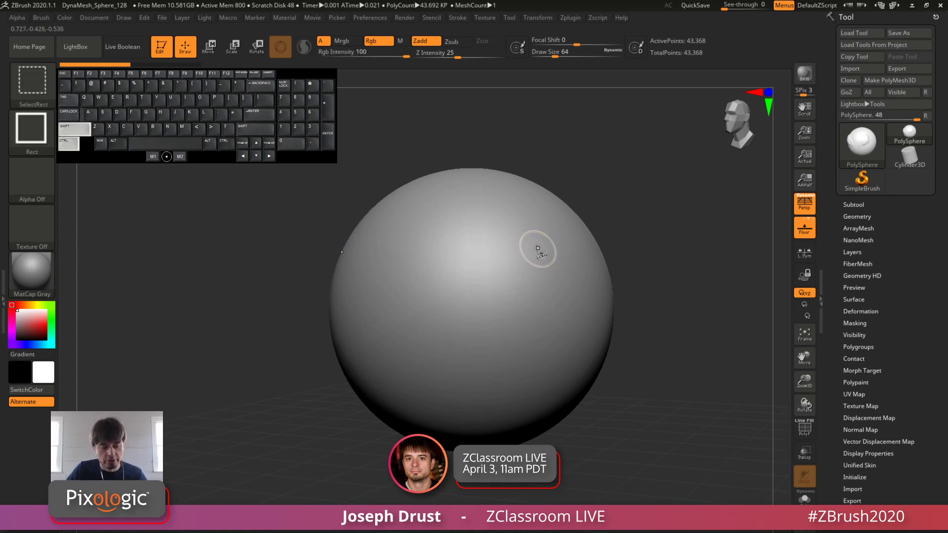
pyautogui.hotkey('ctrl', 'shift', 'z')
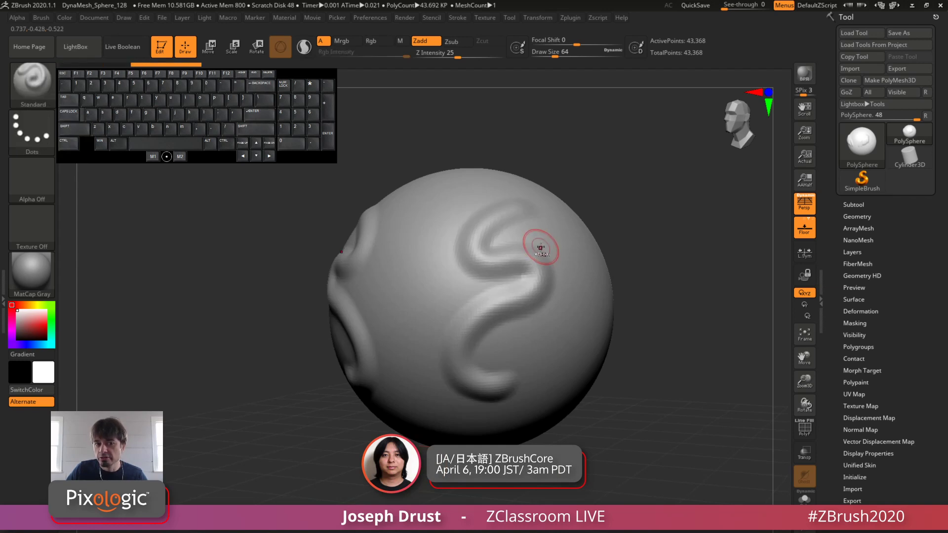
pyautogui.press('ctrl')
pyautogui.hotkey('ctrl', 'z')
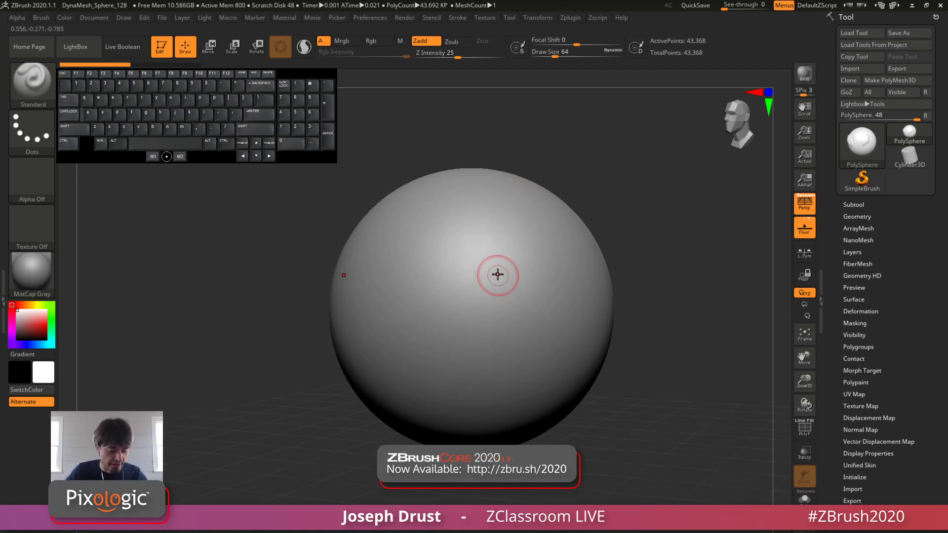
# Step: Carve a series of roughly parallel curved grooves into the sphere with the Standard brush's inverted effect
pyautogui.press('alt')
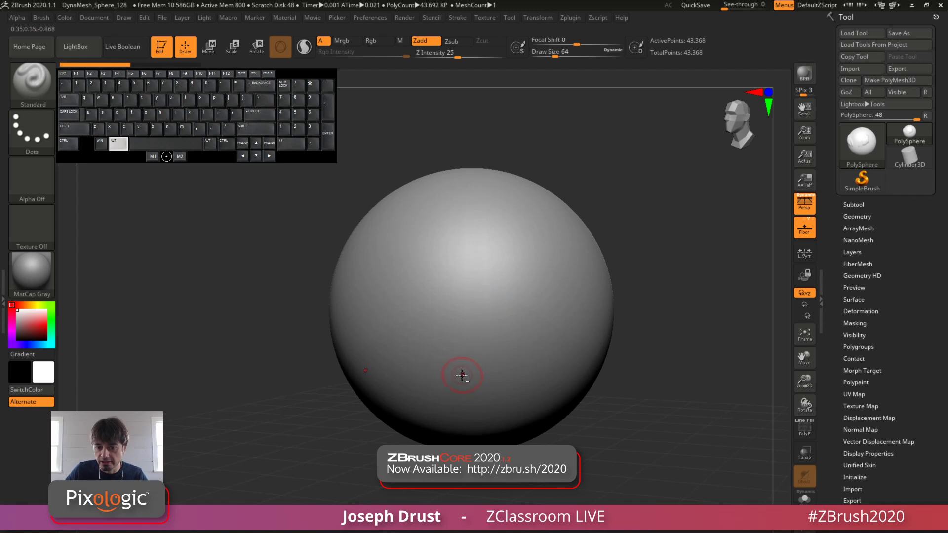
pyautogui.moveTo(462, 375)
pyautogui.keyDown('alt'); pyautogui.mouseDown()
pyautogui.moveTo(482, 324)
pyautogui.moveTo(483, 277)
pyautogui.moveTo(517, 215)
pyautogui.moveTo(490, 238)
pyautogui.moveTo(485, 311)
pyautogui.moveTo(494, 332)
pyautogui.mouseUp(); pyautogui.keyUp('alt')
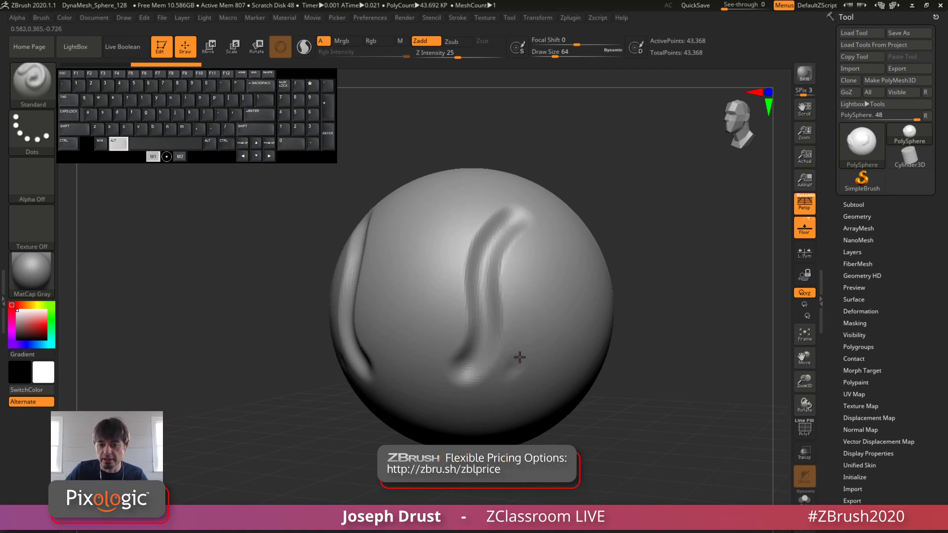
pyautogui.moveTo(519, 357)
pyautogui.keyDown('alt'); pyautogui.mouseDown()
pyautogui.moveTo(522, 302)
pyautogui.moveTo(555, 237)
pyautogui.mouseUp(); pyautogui.keyUp('alt')
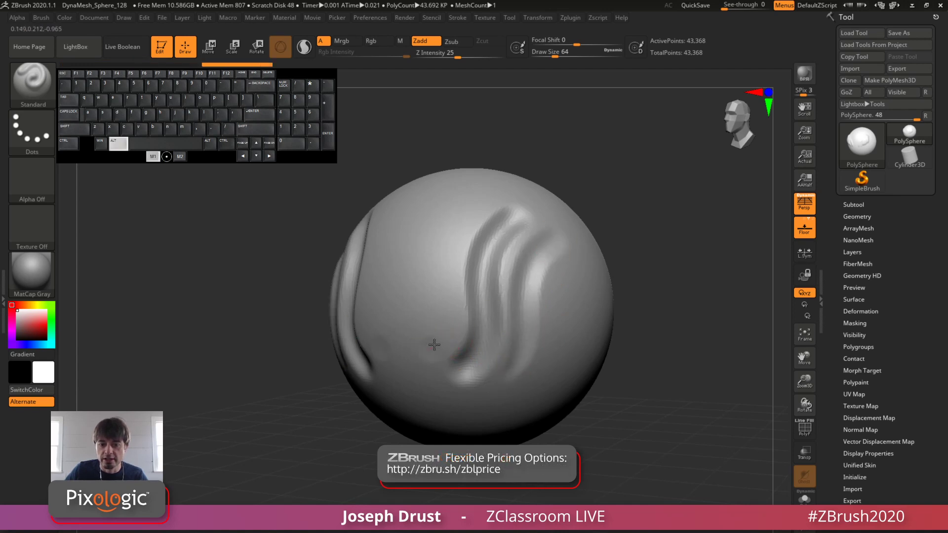
pyautogui.keyDown('alt'); pyautogui.moveTo(434, 344); pyautogui.dragTo(474, 197); pyautogui.keyUp('alt')
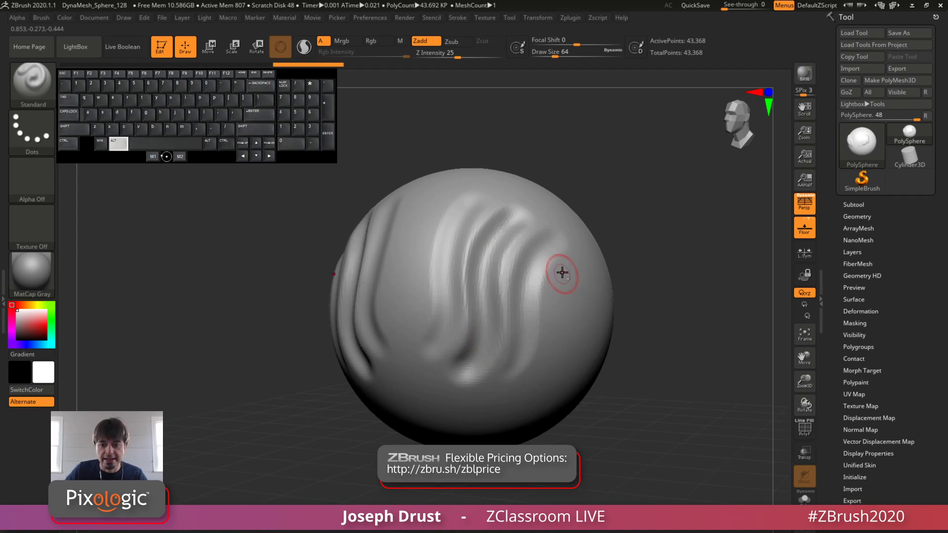
pyautogui.moveTo(568, 252)
pyautogui.mouseDown()
pyautogui.moveTo(551, 269)
pyautogui.moveTo(538, 340)
pyautogui.moveTo(503, 393)
pyautogui.mouseUp()
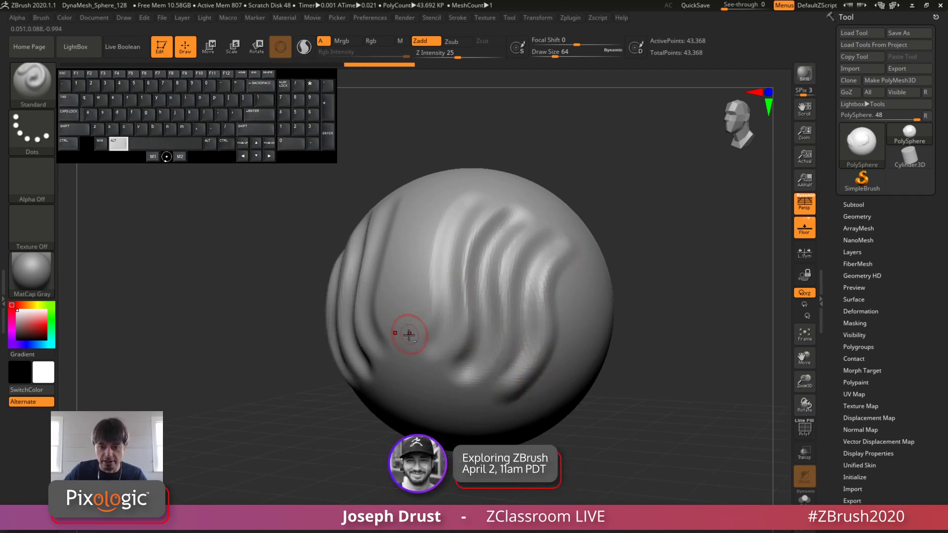
pyautogui.moveTo(407, 353)
pyautogui.keyDown('alt'); pyautogui.mouseDown()
pyautogui.moveTo(465, 205)
pyautogui.moveTo(478, 197)
pyautogui.moveTo(440, 267)
pyautogui.moveTo(419, 353)
pyautogui.moveTo(446, 298)
pyautogui.moveTo(478, 195)
pyautogui.moveTo(454, 222)
pyautogui.moveTo(428, 361)
pyautogui.mouseUp(); pyautogui.keyUp('alt')
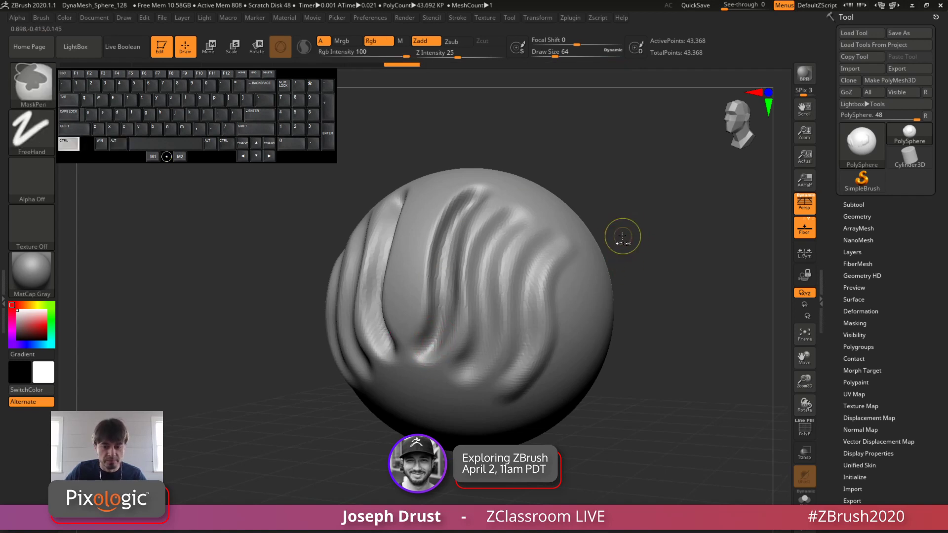
# Step: Undo all the carved grooves to return to the plain sphere
pyautogui.hotkey('ctrl', 'z')
pyautogui.hotkey('ctrl', 'z')
pyautogui.hotkey('ctrl', 'z')
pyautogui.hotkey('ctrl', 'z')
pyautogui.hotkey('ctrl', 'z')
pyautogui.hotkey('ctrl', 'z')
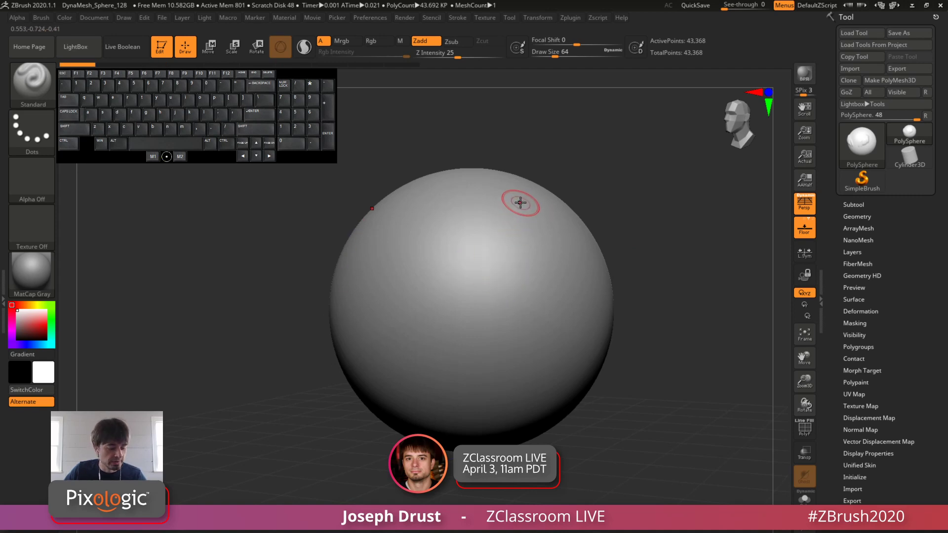
# Step: Sculpt raised curved strokes running down the sphere's side with the Standard brush and soften them with the Smooth brush
pyautogui.moveTo(524, 191)
pyautogui.mouseDown()
pyautogui.moveTo(535, 227)
pyautogui.moveTo(537, 310)
pyautogui.mouseUp()
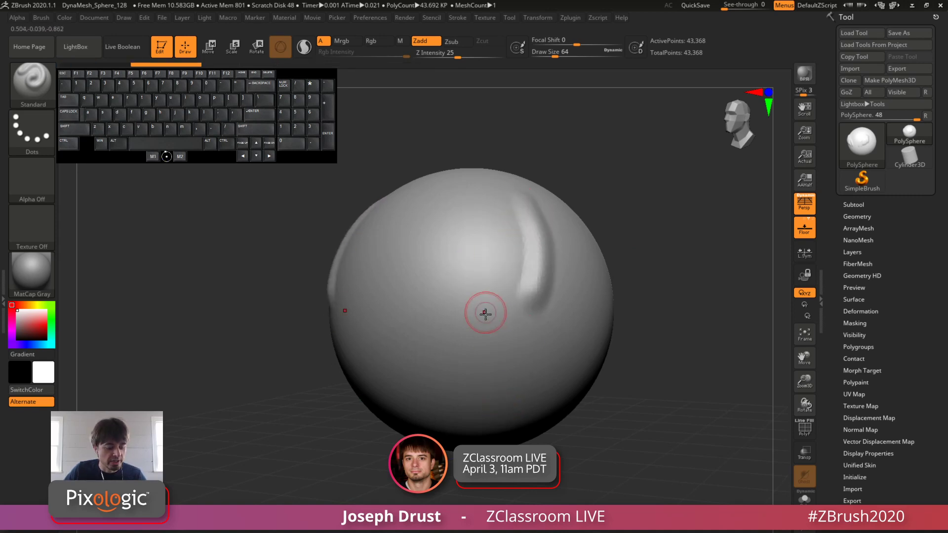
pyautogui.moveTo(469, 352)
pyautogui.keyDown('alt'); pyautogui.mouseDown()
pyautogui.moveTo(487, 328)
pyautogui.moveTo(511, 208)
pyautogui.mouseUp(); pyautogui.keyUp('alt')
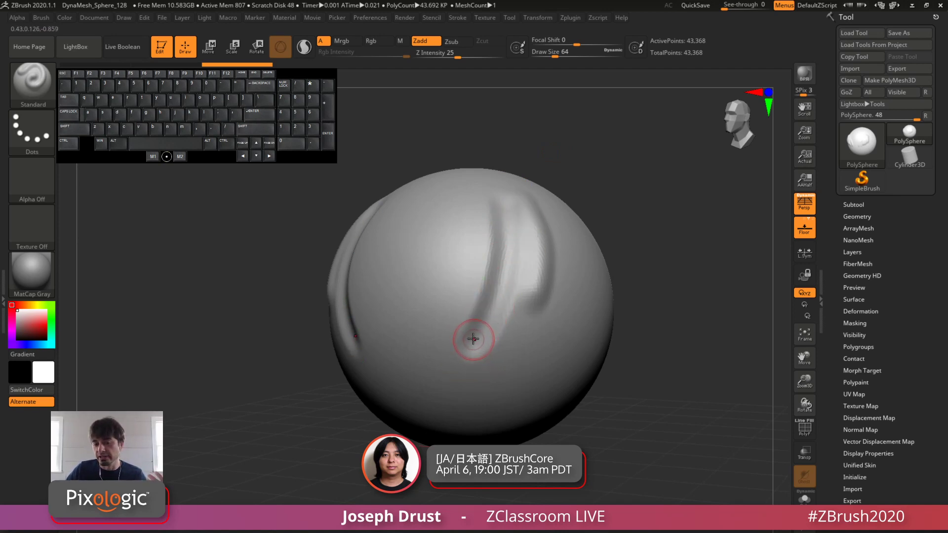
pyautogui.press('shift')
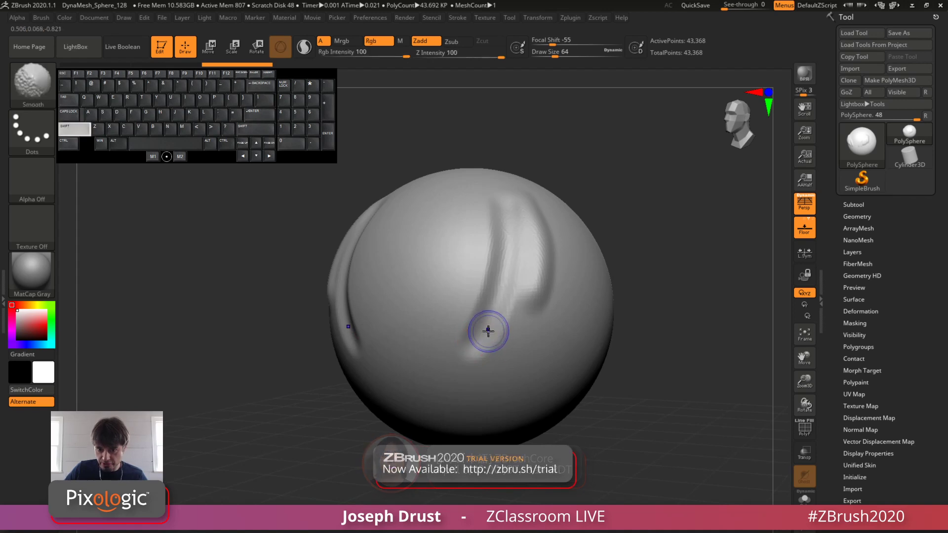
pyautogui.keyDown('shift'); pyautogui.moveTo(483, 356); pyautogui.dragTo(494, 340); pyautogui.keyUp('shift')
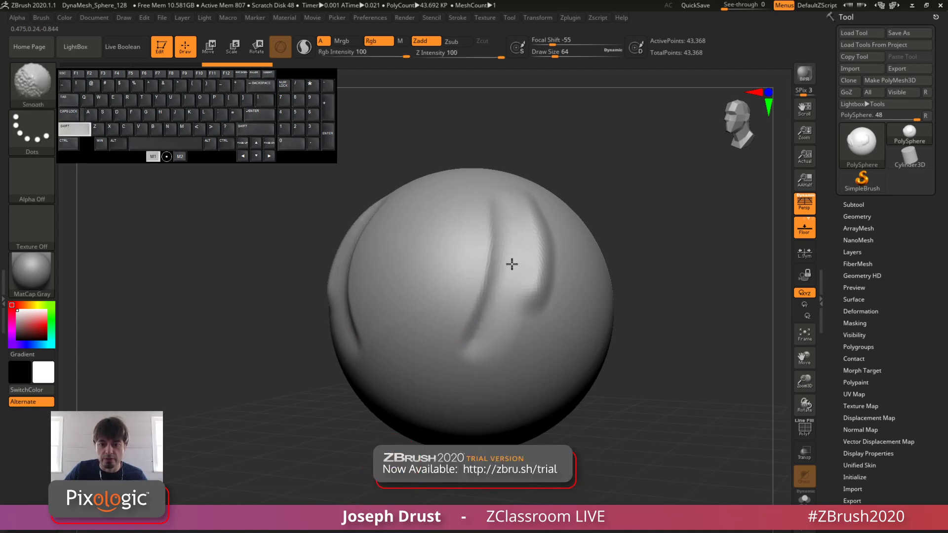
pyautogui.moveTo(505, 245)
pyautogui.keyDown('shift'); pyautogui.mouseDown()
pyautogui.moveTo(504, 193)
pyautogui.moveTo(472, 353)
pyautogui.moveTo(466, 365)
pyautogui.moveTo(444, 359)
pyautogui.moveTo(484, 255)
pyautogui.moveTo(487, 200)
pyautogui.mouseUp(); pyautogui.keyUp('shift')
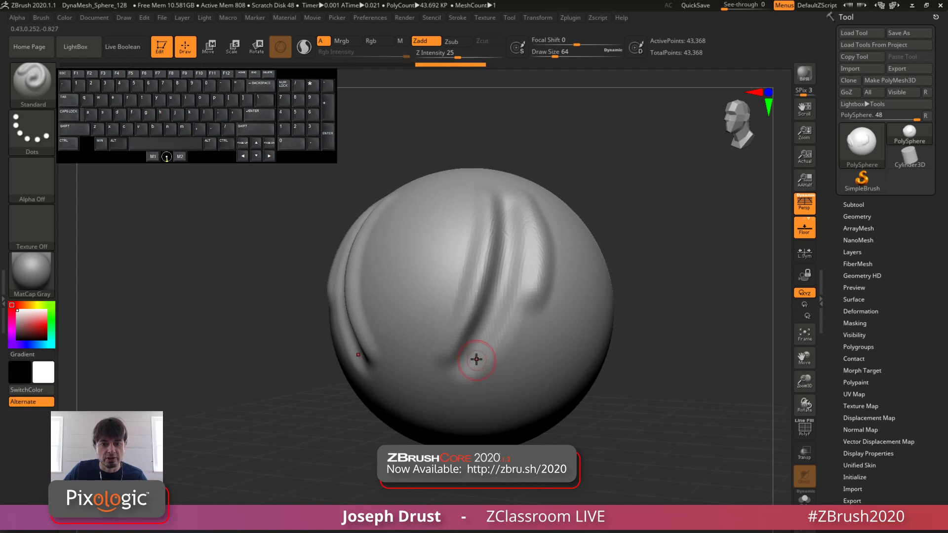
pyautogui.moveTo(447, 366)
pyautogui.keyDown('shift'); pyautogui.mouseDown()
pyautogui.moveTo(476, 290)
pyautogui.moveTo(492, 194)
pyautogui.moveTo(498, 293)
pyautogui.mouseUp(); pyautogui.keyUp('shift')
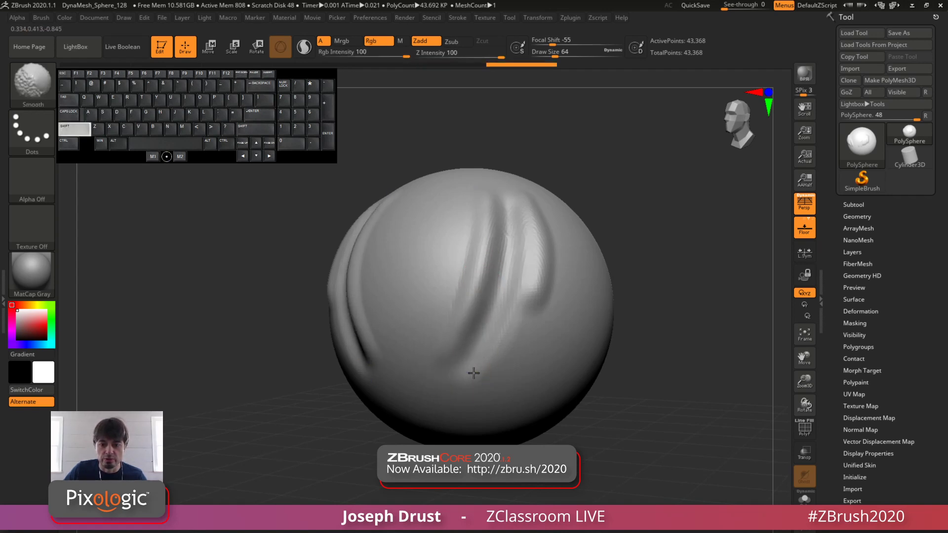
pyautogui.moveTo(474, 372)
pyautogui.keyDown('shift'); pyautogui.mouseDown()
pyautogui.moveTo(522, 212)
pyautogui.moveTo(521, 317)
pyautogui.moveTo(543, 219)
pyautogui.mouseUp(); pyautogui.keyUp('shift')
# Step: Sculpt mirrored ridges converging in a V at the middle of the sphere's front, smoothing between the strokes
pyautogui.keyDown('shift'); pyautogui.moveTo(607, 218); pyautogui.dragTo(637, 219); pyautogui.keyUp('shift')
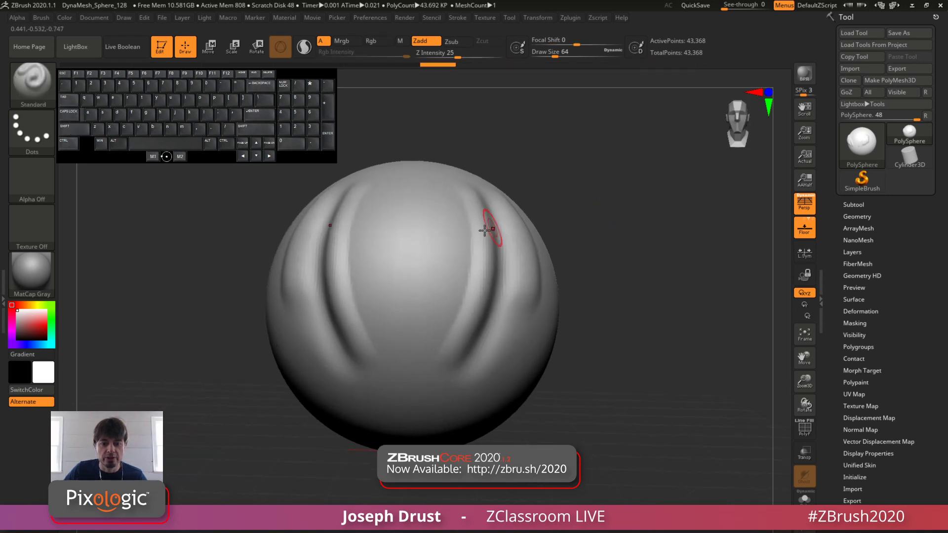
pyautogui.moveTo(463, 197); pyautogui.dragTo(424, 321)
pyautogui.moveTo(468, 276)
pyautogui.keyDown('alt'); pyautogui.mouseDown()
pyautogui.moveTo(425, 339)
pyautogui.moveTo(484, 261)
pyautogui.mouseUp(); pyautogui.keyUp('alt')
pyautogui.keyDown('shift'); pyautogui.moveTo(419, 324); pyautogui.dragTo(465, 244); pyautogui.keyUp('shift')
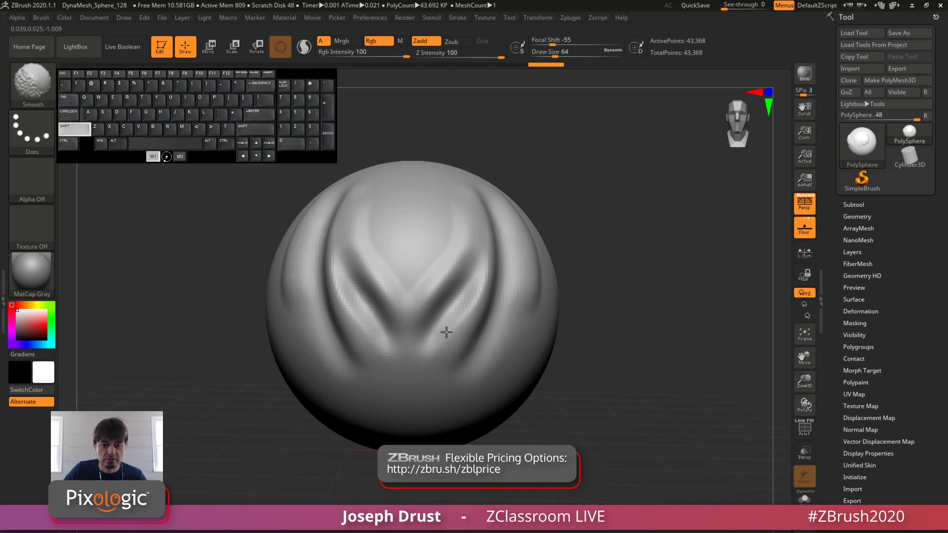
pyautogui.keyDown('shift'); pyautogui.moveTo(418, 323); pyautogui.dragTo(455, 274); pyautogui.keyUp('shift')
pyautogui.keyDown('shift'); pyautogui.moveTo(415, 345); pyautogui.dragTo(463, 312); pyautogui.keyUp('shift')
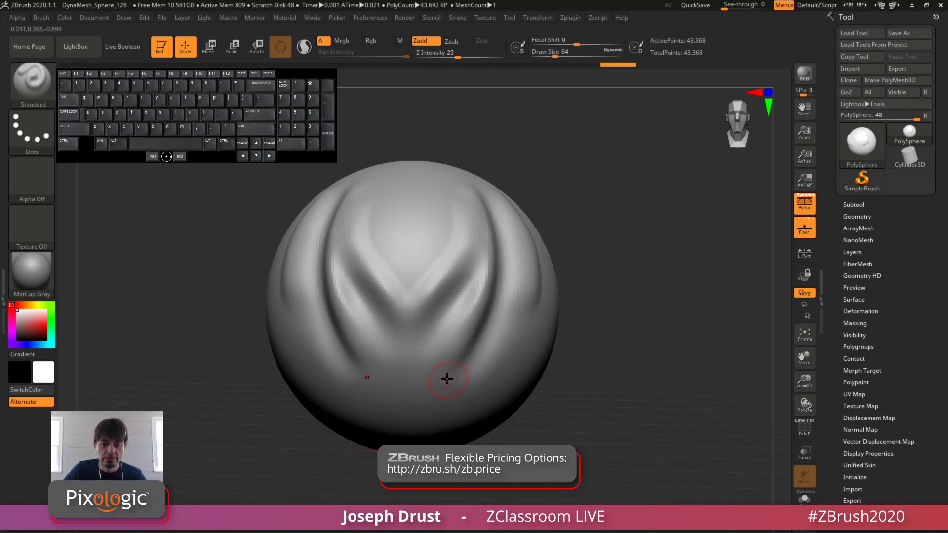
pyautogui.moveTo(420, 391)
pyautogui.keyDown('alt'); pyautogui.mouseDown()
pyautogui.moveTo(494, 276)
pyautogui.moveTo(498, 250)
pyautogui.moveTo(496, 289)
pyautogui.moveTo(499, 270)
pyautogui.mouseUp(); pyautogui.keyUp('alt')
# Step: Blend the V-shaped ridges and the side folds into the surrounding surface with the Smooth brush
pyautogui.moveTo(654, 207); pyautogui.dragTo(588, 212)
pyautogui.moveTo(511, 270)
pyautogui.mouseDown()
pyautogui.moveTo(499, 313)
pyautogui.moveTo(444, 407)
pyautogui.moveTo(540, 261)
pyautogui.moveTo(484, 292)
pyautogui.moveTo(430, 350)
pyautogui.mouseUp()
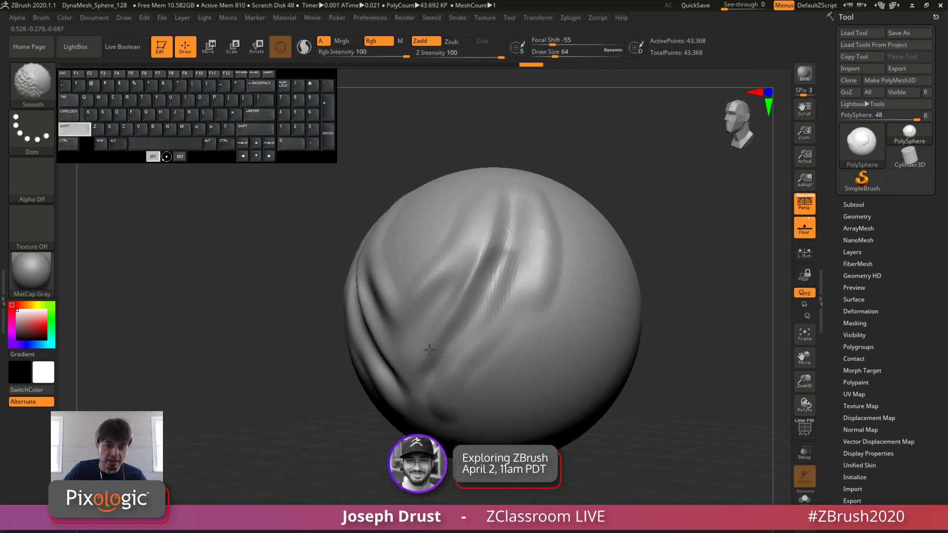
pyautogui.moveTo(461, 300)
pyautogui.keyDown('shift'); pyautogui.mouseDown()
pyautogui.moveTo(519, 213)
pyautogui.moveTo(452, 296)
pyautogui.mouseUp(); pyautogui.keyUp('shift')
pyautogui.moveTo(654, 163); pyautogui.dragTo(587, 173)
pyautogui.keyDown('shift'); pyautogui.moveTo(457, 254); pyautogui.dragTo(429, 282); pyautogui.keyUp('shift')
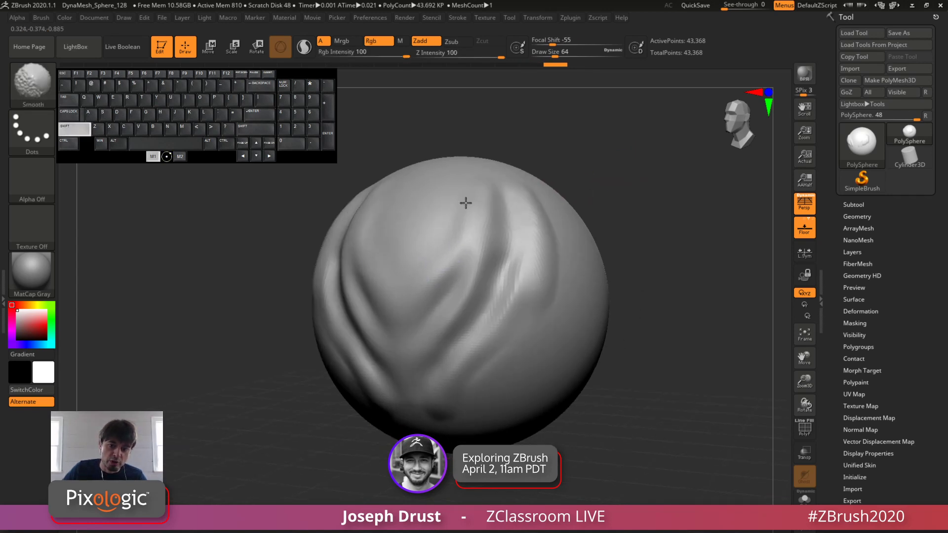
pyautogui.moveTo(466, 203)
pyautogui.keyDown('shift'); pyautogui.mouseDown()
pyautogui.moveTo(360, 341)
pyautogui.moveTo(428, 406)
pyautogui.mouseUp(); pyautogui.keyUp('shift')
pyautogui.moveTo(486, 354)
pyautogui.keyDown('shift'); pyautogui.mouseDown()
pyautogui.moveTo(510, 298)
pyautogui.moveTo(499, 213)
pyautogui.moveTo(431, 345)
pyautogui.moveTo(434, 370)
pyautogui.mouseUp(); pyautogui.keyUp('shift')
pyautogui.moveTo(627, 193); pyautogui.dragTo(591, 241)
pyautogui.moveTo(618, 209); pyautogui.dragTo(476, 237)
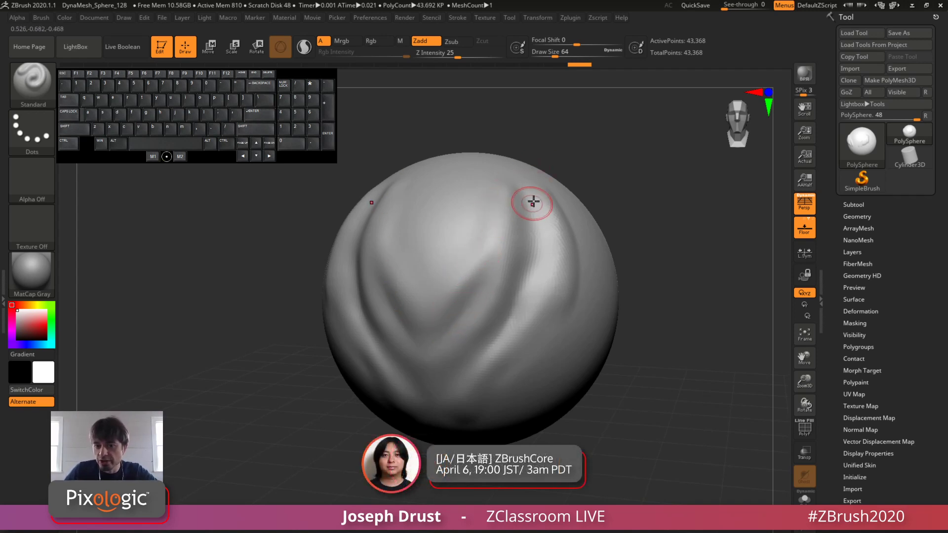
pyautogui.moveTo(568, 185)
pyautogui.mouseDown()
pyautogui.moveTo(602, 165)
pyautogui.moveTo(536, 197)
pyautogui.mouseUp()
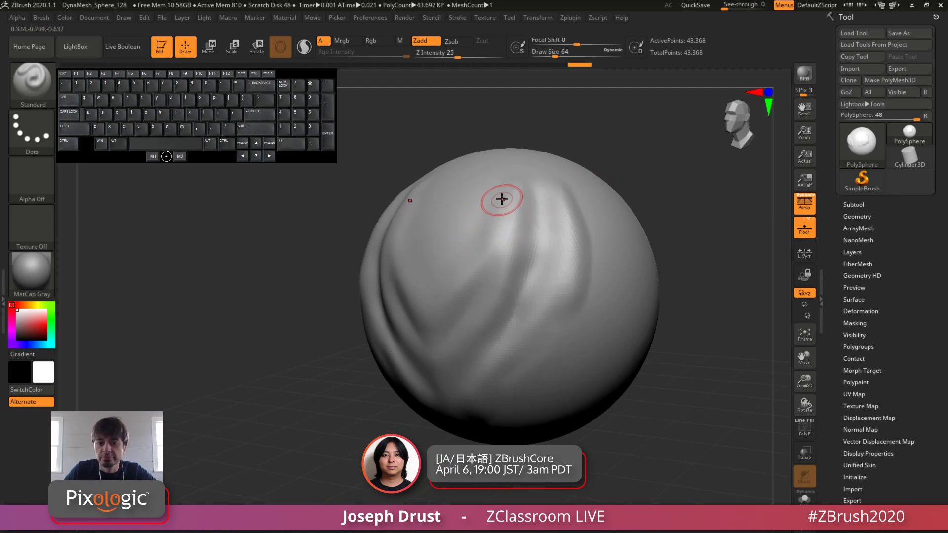
# Step: Shrink and enlarge the Standard brush repeatedly between draw sizes of about 44 and 100
pyautogui.press('[')
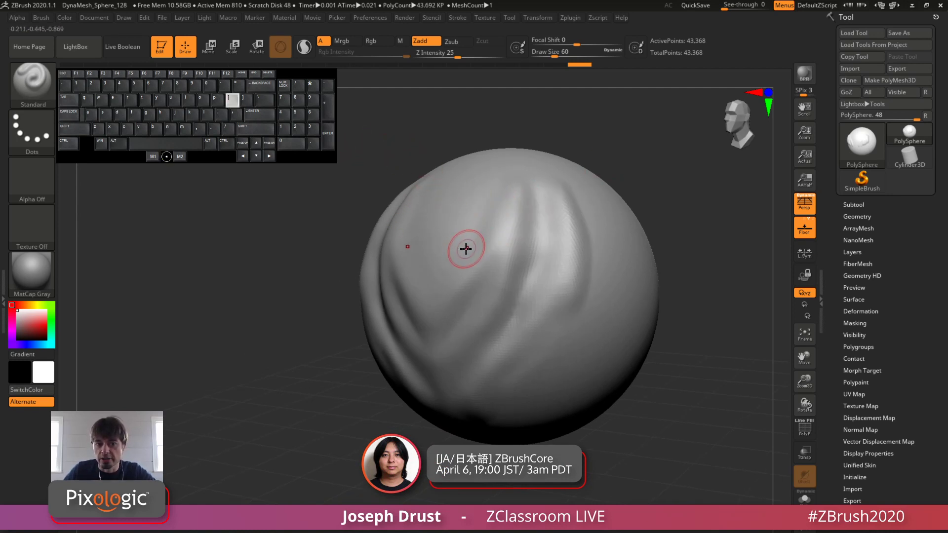
pyautogui.press('[')
pyautogui.press('[')
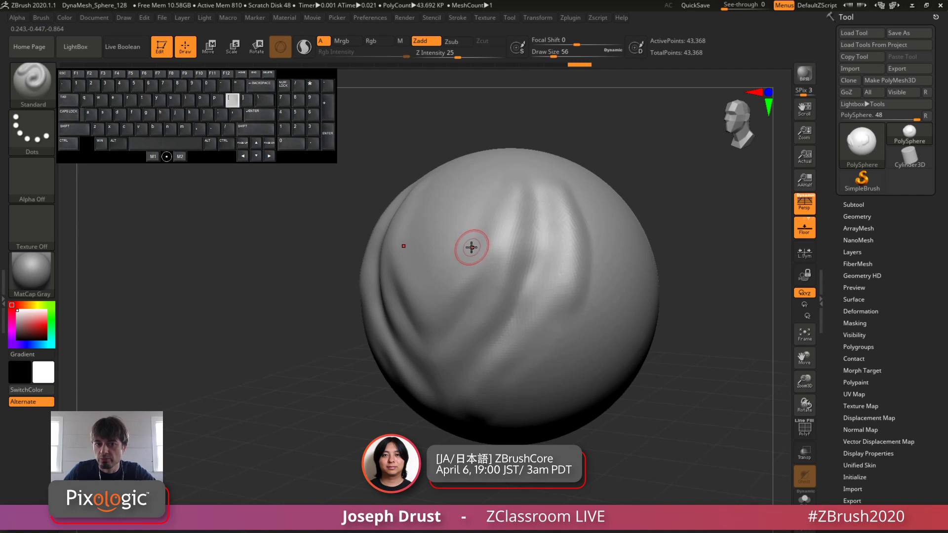
pyautogui.press(']')
pyautogui.press(']')
pyautogui.press(']')
pyautogui.press(']')
pyautogui.press(']')
pyautogui.press(']')
pyautogui.press(']')
pyautogui.press(']')
pyautogui.press(']')
pyautogui.press(']')
pyautogui.press(']')
pyautogui.press(']')
pyautogui.press(']')
pyautogui.press(']')
pyautogui.press(']')
pyautogui.press(']')
pyautogui.press(']')
pyautogui.press(']')
pyautogui.press(']')
pyautogui.press(']')
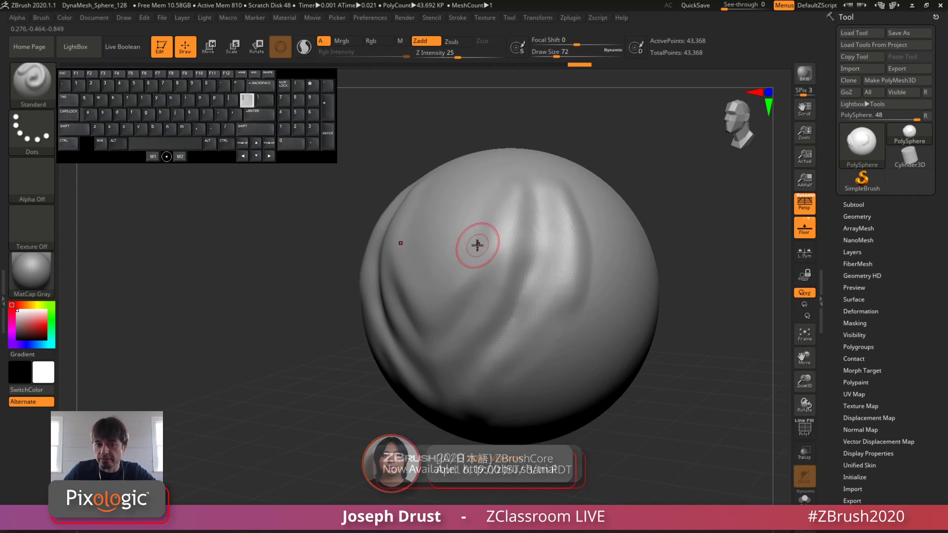
pyautogui.press('[')
pyautogui.press('[')
pyautogui.press('[')
pyautogui.press('[')
pyautogui.press('[')
pyautogui.press('[')
pyautogui.press('[')
pyautogui.press('[')
pyautogui.press('[')
pyautogui.press('[')
pyautogui.press('[')
pyautogui.press('[')
pyautogui.press('[')
pyautogui.press('[')
pyautogui.press('[')
pyautogui.press('[')
pyautogui.press('[')
pyautogui.press('[')
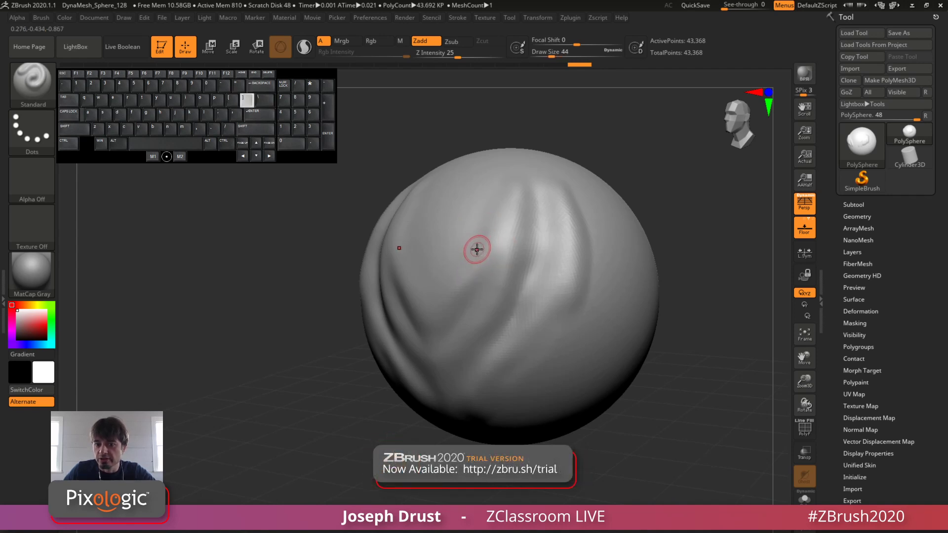
pyautogui.press(']')
pyautogui.press(']')
pyautogui.press(']')
pyautogui.press(']')
pyautogui.press(']')
pyautogui.press(']')
pyautogui.press(']')
pyautogui.press(']')
pyautogui.press(']')
pyautogui.press(']')
pyautogui.press(']')
pyautogui.press(']')
pyautogui.press(']')
pyautogui.press(']')
pyautogui.press(']')
pyautogui.press(']')
pyautogui.press(']')
pyautogui.press(']')
pyautogui.press('[')
pyautogui.press('[')
pyautogui.press('[')
pyautogui.press('[')
pyautogui.press('[')
pyautogui.press('[')
pyautogui.press('[')
pyautogui.press('[')
pyautogui.press('[')
pyautogui.press('[')
pyautogui.press('[')
pyautogui.press('[')
pyautogui.press('[')
pyautogui.press('[')
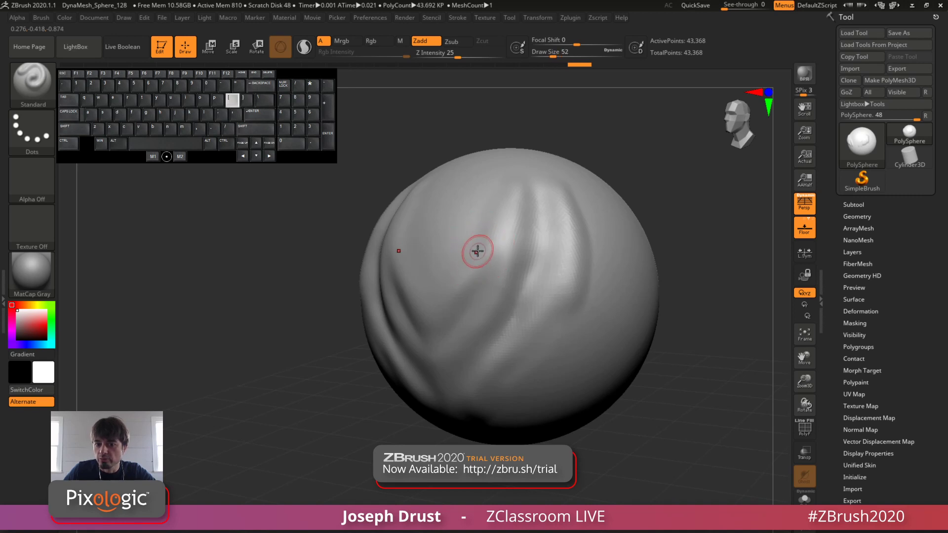
pyautogui.press(']')
pyautogui.press(']')
pyautogui.press(']')
pyautogui.press(']')
pyautogui.press(']')
pyautogui.press(']')
pyautogui.press(']')
pyautogui.press(']')
pyautogui.press(']')
pyautogui.press(']')
pyautogui.press(']')
pyautogui.press(']')
pyautogui.press(']')
pyautogui.press(']')
pyautogui.press(']')
pyautogui.press(']')
pyautogui.press('[')
pyautogui.press('[')
pyautogui.press('[')
pyautogui.press('[')
pyautogui.press('[')
pyautogui.press('[')
pyautogui.press('[')
pyautogui.press('[')
pyautogui.press('[')
pyautogui.press('[')
pyautogui.press('[')
pyautogui.press('[')
pyautogui.press('[')
pyautogui.press('[')
pyautogui.press('[')
pyautogui.press('[')
pyautogui.press('[')
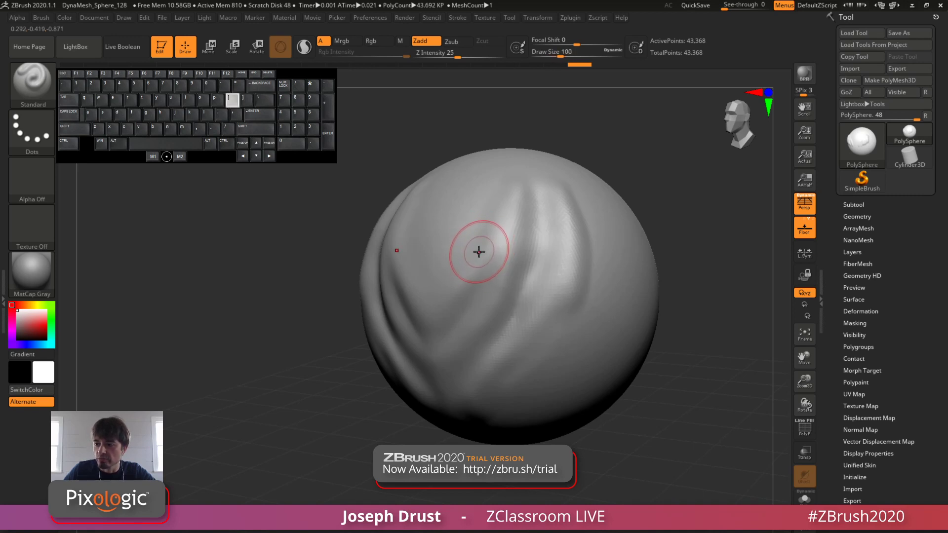
pyautogui.press(']')
pyautogui.press(']')
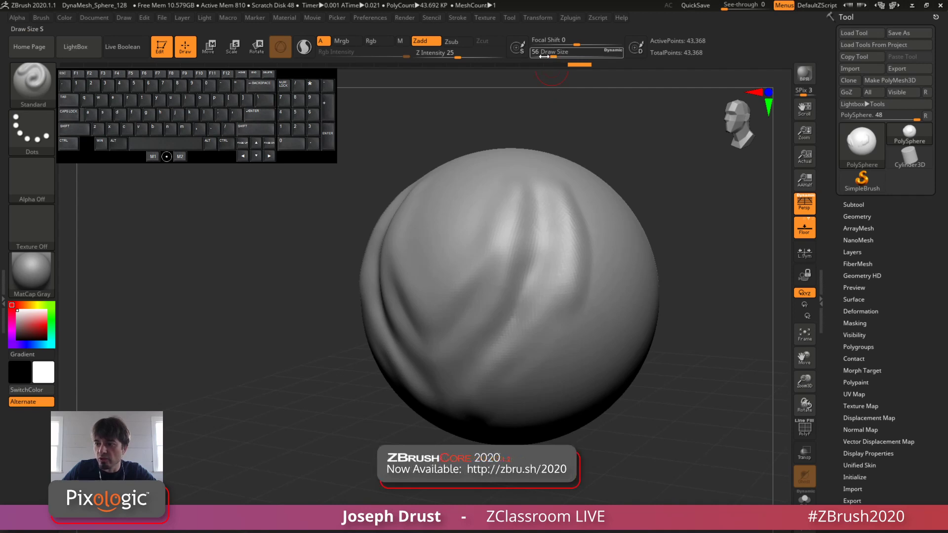
# Step: Set the draw size to 68 and sculpt mirrored raised strokes on the sphere's upper front and down its side
pyautogui.moveTo(554, 56); pyautogui.dragTo(550, 56)
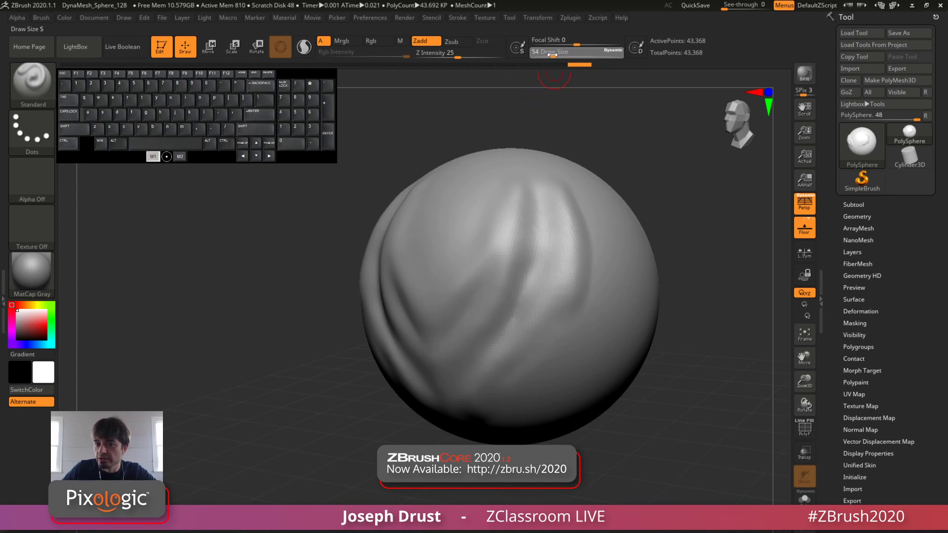
pyautogui.moveTo(552, 55); pyautogui.dragTo(555, 55)
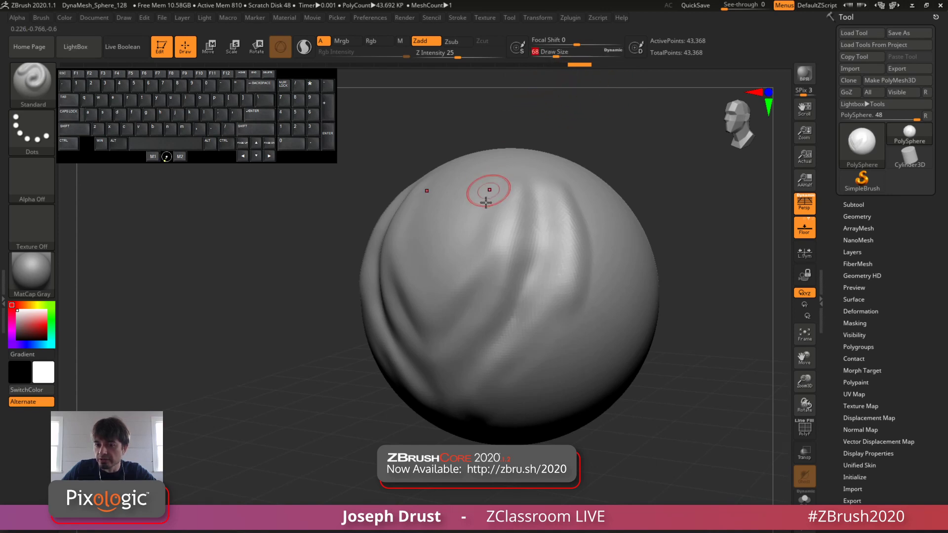
pyautogui.moveTo(505, 172); pyautogui.dragTo(499, 243)
pyautogui.moveTo(507, 196); pyautogui.dragTo(493, 260)
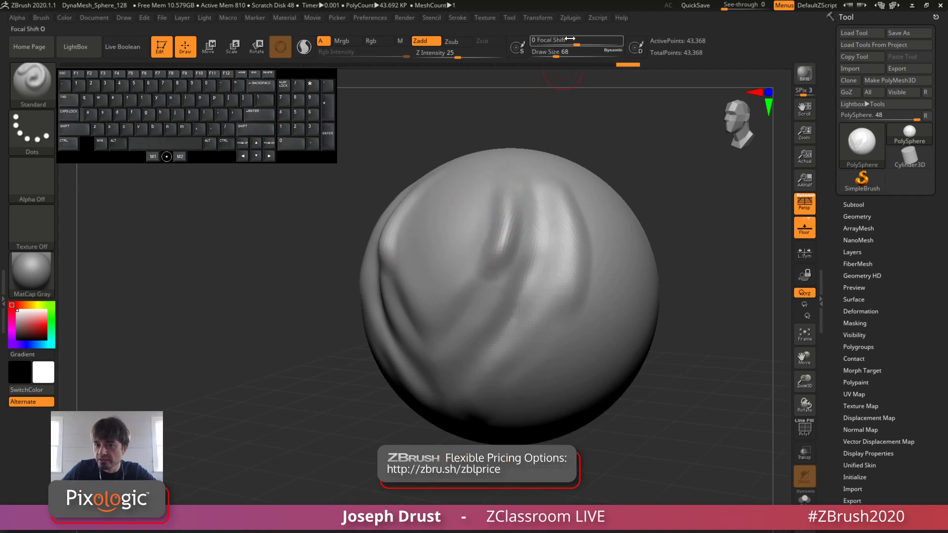
pyautogui.moveTo(568, 39); pyautogui.dragTo(555, 47)
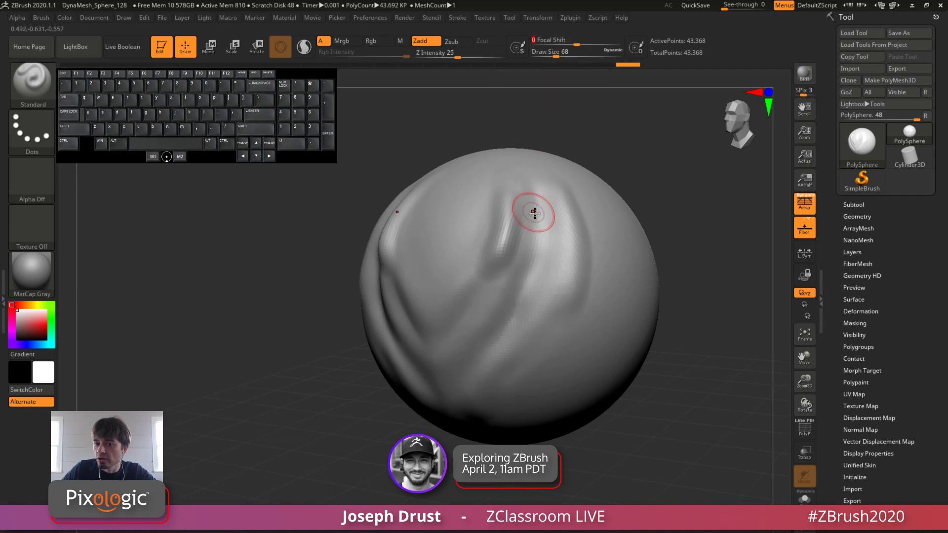
pyautogui.moveTo(607, 263); pyautogui.dragTo(585, 348)
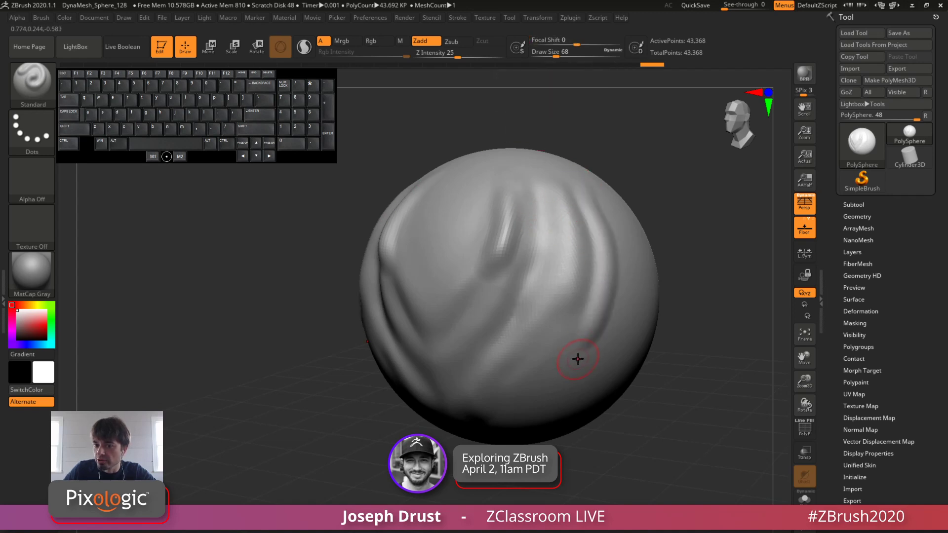
# Step: Set the draw size to 56 and the Z intensity to 29, and sculpt more raised strokes on the sphere's upper front
pyautogui.moveTo(556, 52); pyautogui.dragTo(553, 53)
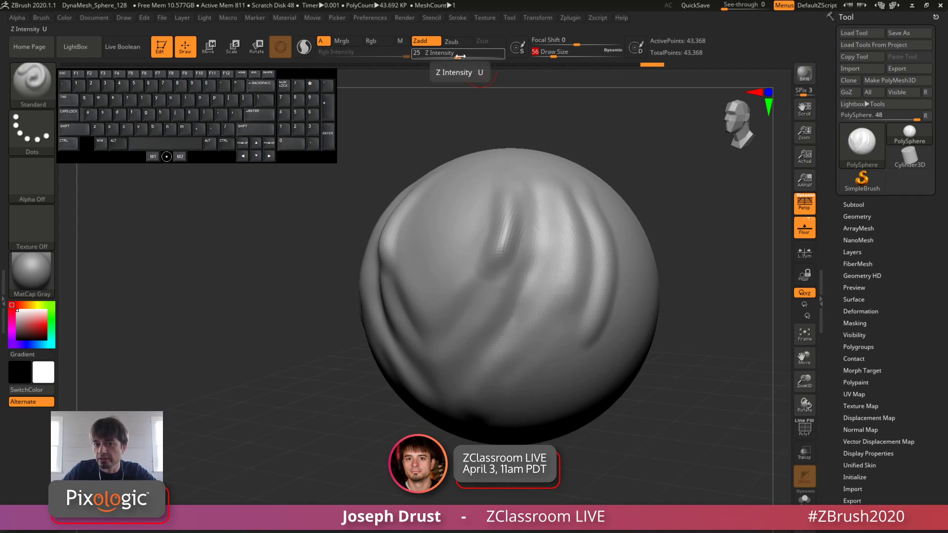
pyautogui.moveTo(461, 56); pyautogui.dragTo(459, 57)
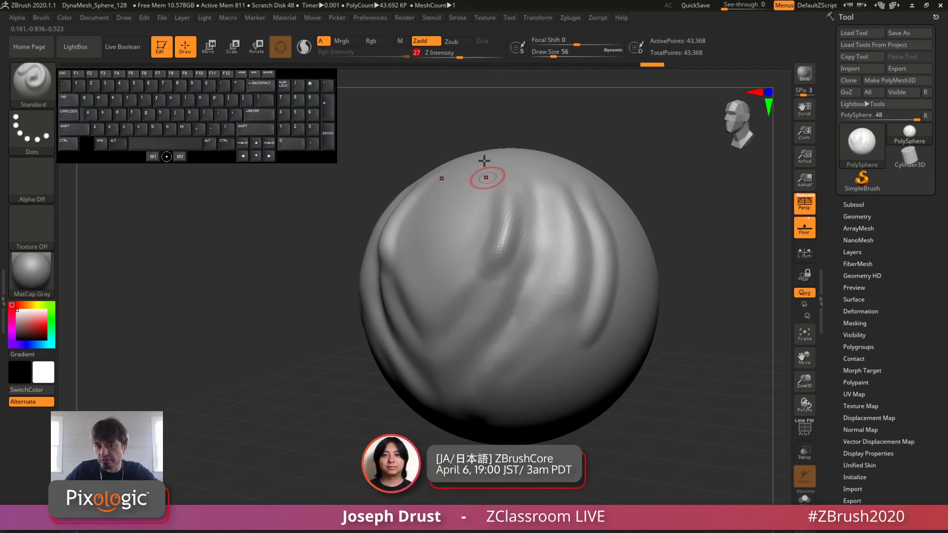
pyautogui.moveTo(465, 53); pyautogui.dragTo(461, 54)
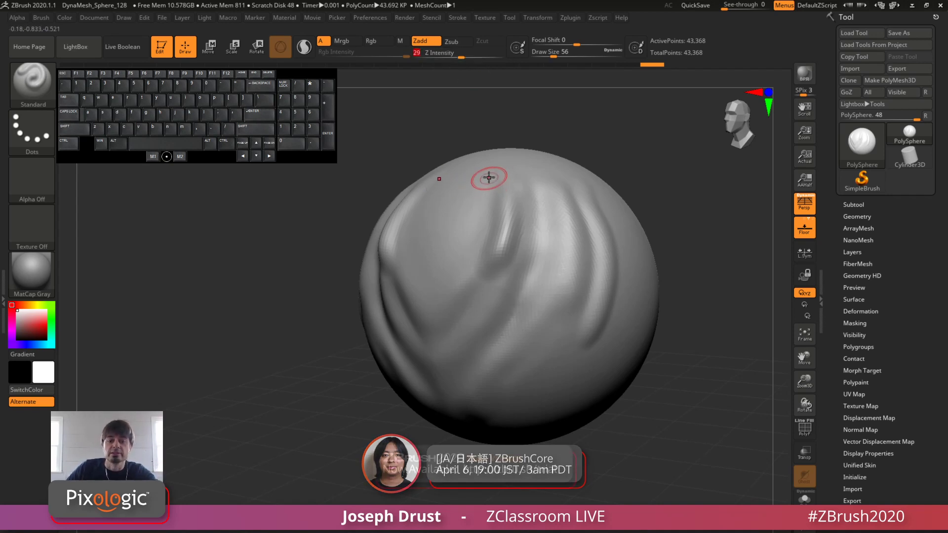
pyautogui.moveTo(499, 186)
pyautogui.mouseDown()
pyautogui.moveTo(498, 267)
pyautogui.moveTo(449, 333)
pyautogui.moveTo(443, 306)
pyautogui.moveTo(469, 251)
pyautogui.moveTo(473, 202)
pyautogui.mouseUp()
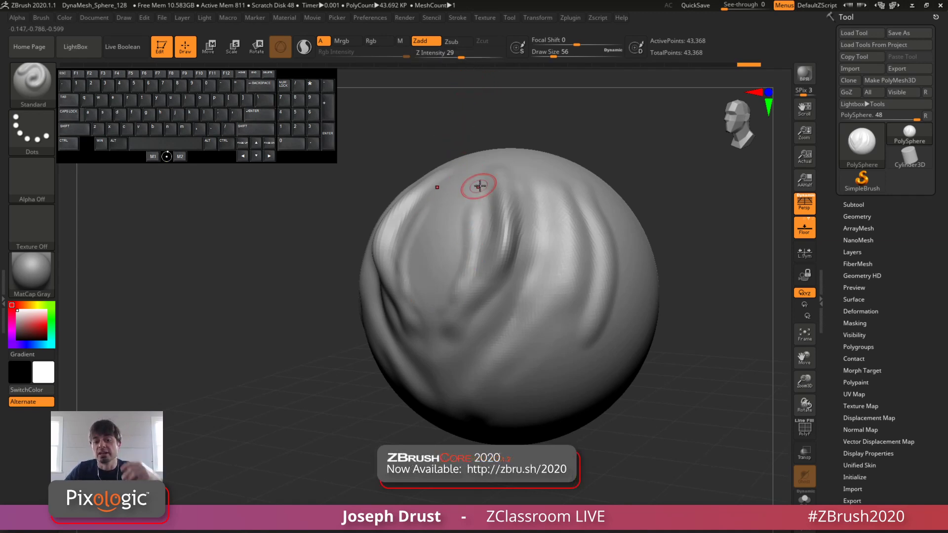
# Step: Undo all the sculpted ridges and folds back to the plain sphere and face its front
pyautogui.hotkey('ctrl', 'z')
pyautogui.hotkey('ctrl', 'z')
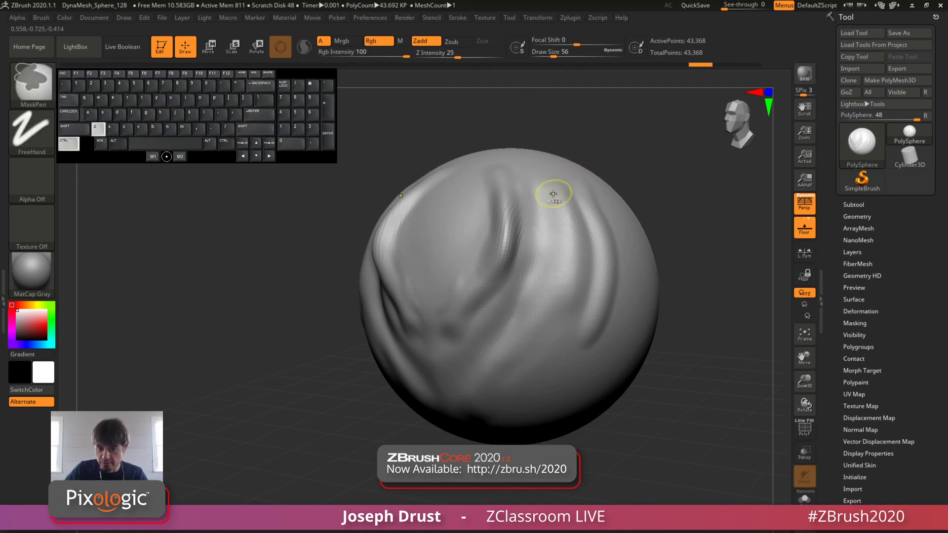
pyautogui.hotkey('ctrl', 'z')
pyautogui.hotkey('ctrl', 'z')
pyautogui.hotkey('ctrl', 'z')
pyautogui.hotkey('ctrl', 'z')
pyautogui.hotkey('ctrl', 'z')
pyautogui.hotkey('ctrl', 'z')
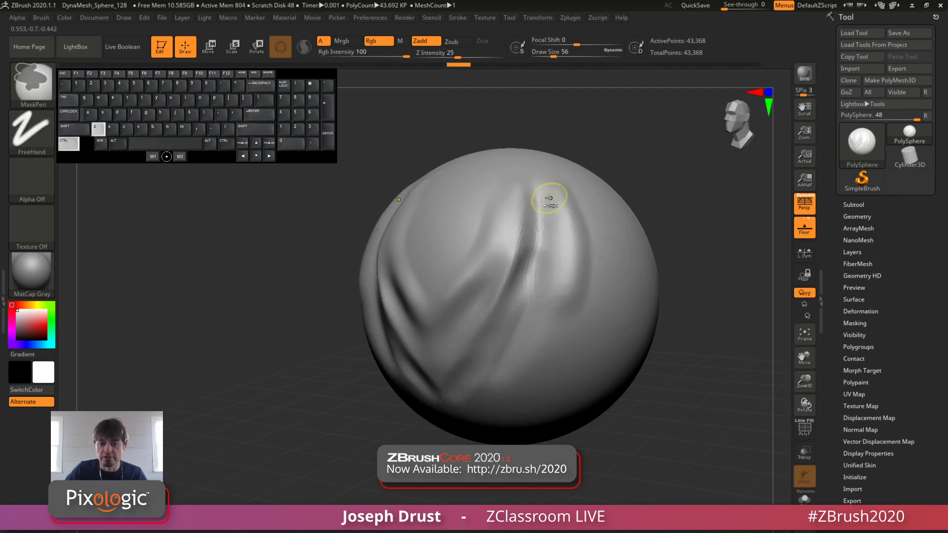
pyautogui.hotkey('ctrl', 'z')
pyautogui.hotkey('ctrl', 'z')
pyautogui.hotkey('ctrl', 'z')
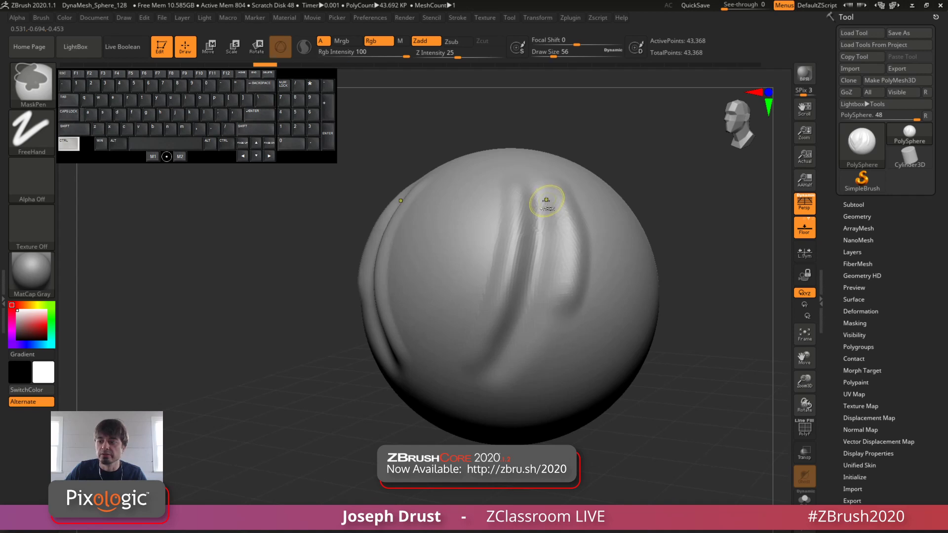
pyautogui.hotkey('ctrl', 'z')
pyautogui.hotkey('ctrl', 'z')
pyautogui.hotkey('ctrl', 'z')
pyautogui.hotkey('ctrl', 'z')
pyautogui.hotkey('ctrl', 'z')
pyautogui.hotkey('ctrl', 'z')
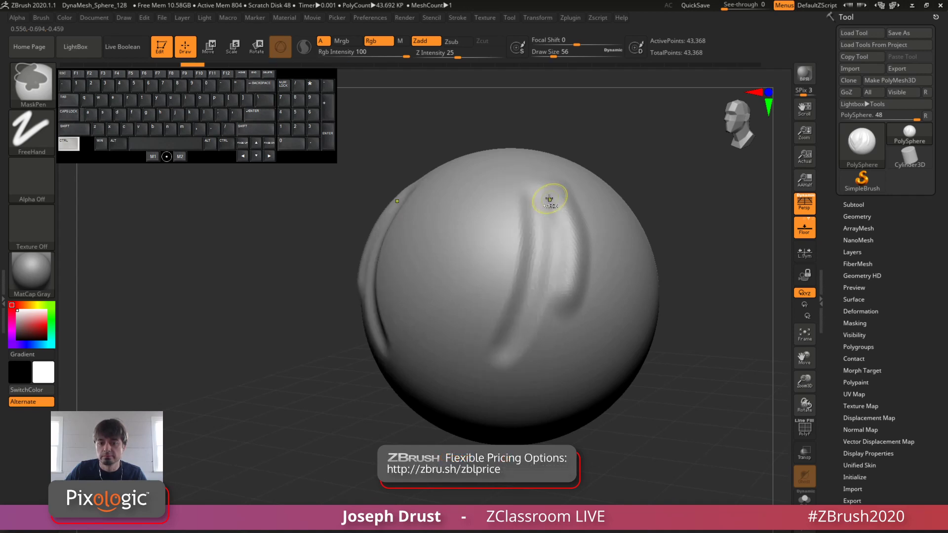
pyautogui.moveTo(645, 142)
pyautogui.mouseDown()
pyautogui.moveTo(658, 156)
pyautogui.moveTo(639, 162)
pyautogui.mouseUp()
pyautogui.keyDown('alt'); pyautogui.moveTo(653, 220); pyautogui.dragTo(702, 183); pyautogui.keyUp('alt')
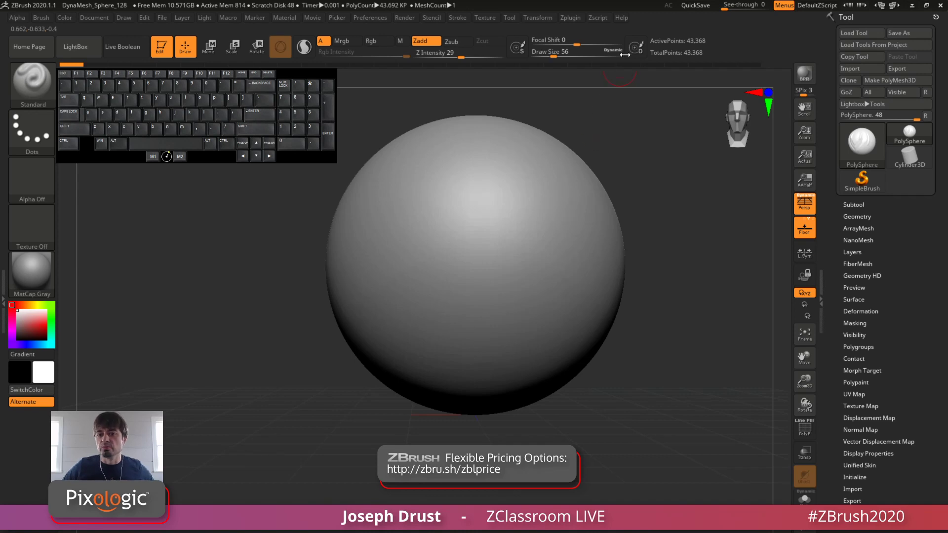
pyautogui.click(623, 18)
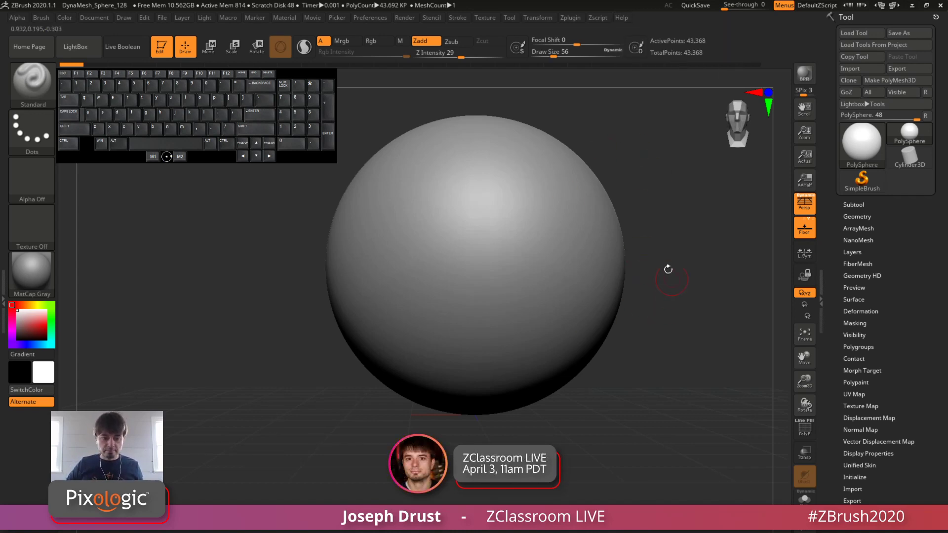
# Step: Set the draw size to 116 and sculpt mirrored raised strokes slanting inward on the sphere's front, discarding the newer undo history entries
pyautogui.keyDown('alt'); pyautogui.moveTo(662, 241); pyautogui.dragTo(649, 261); pyautogui.keyUp('alt')
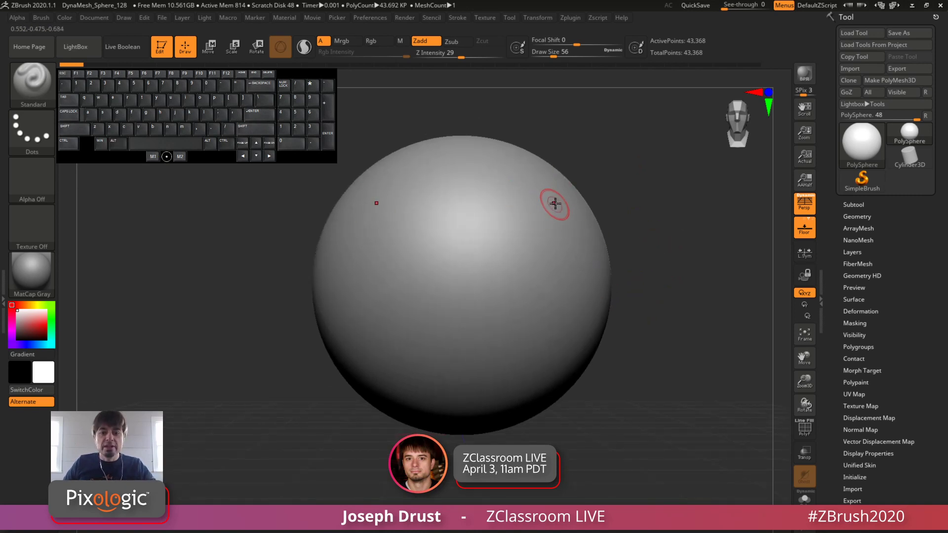
pyautogui.click(563, 55)
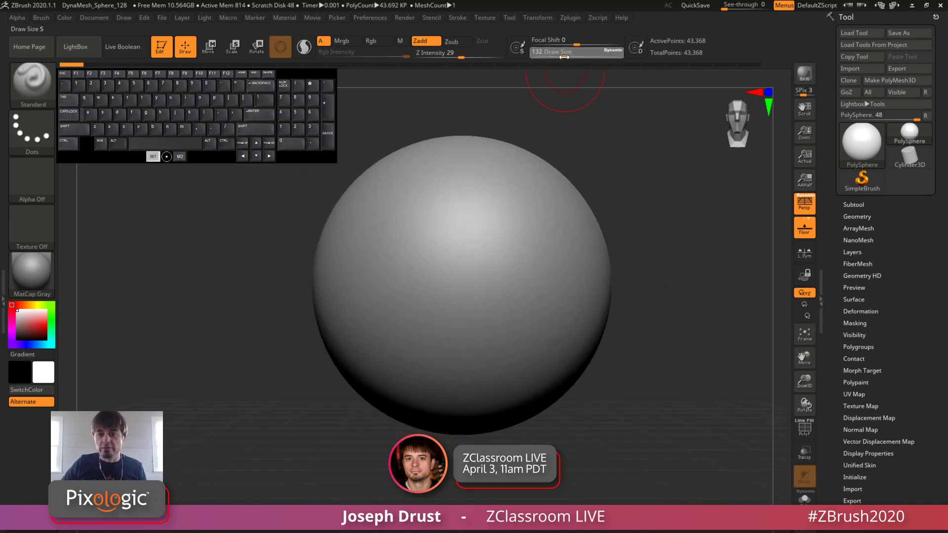
pyautogui.keyDown('alt'); pyautogui.moveTo(552, 231); pyautogui.dragTo(542, 277); pyautogui.keyUp('alt')
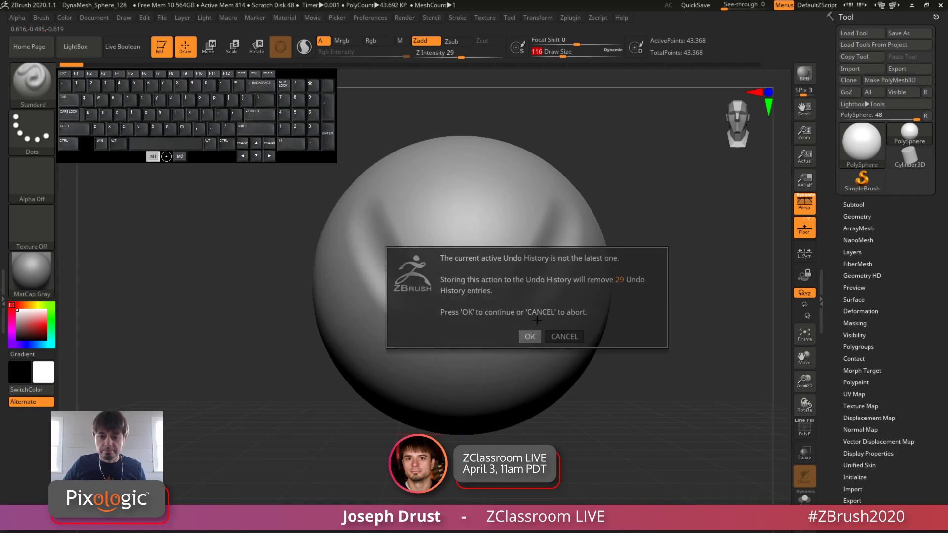
pyautogui.click(530, 337)
pyautogui.keyDown('alt'); pyautogui.moveTo(562, 216); pyautogui.dragTo(516, 316); pyautogui.keyUp('alt')
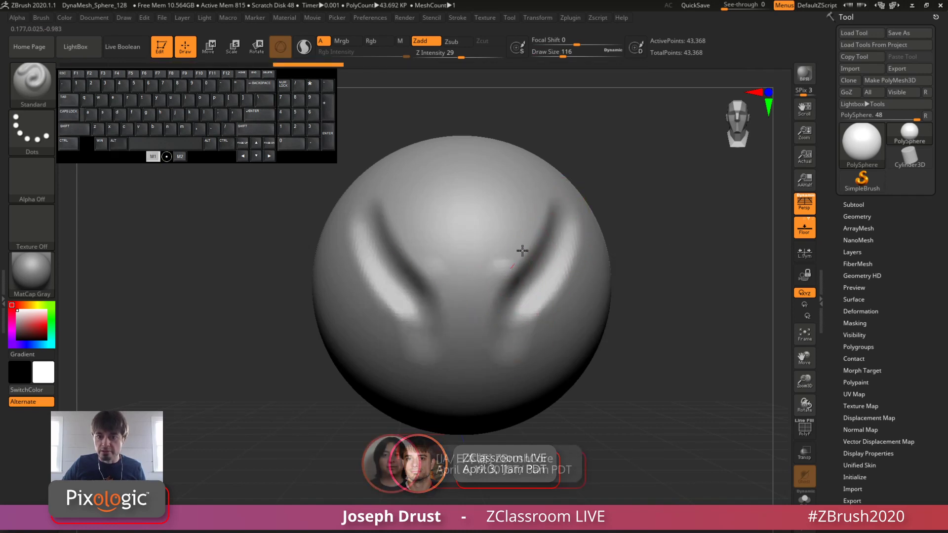
# Step: Set the draw size to 59 and paint mirrored mask bands with the MaskPen brush along both sides of the raised ridge
pyautogui.moveTo(674, 192); pyautogui.dragTo(623, 210)
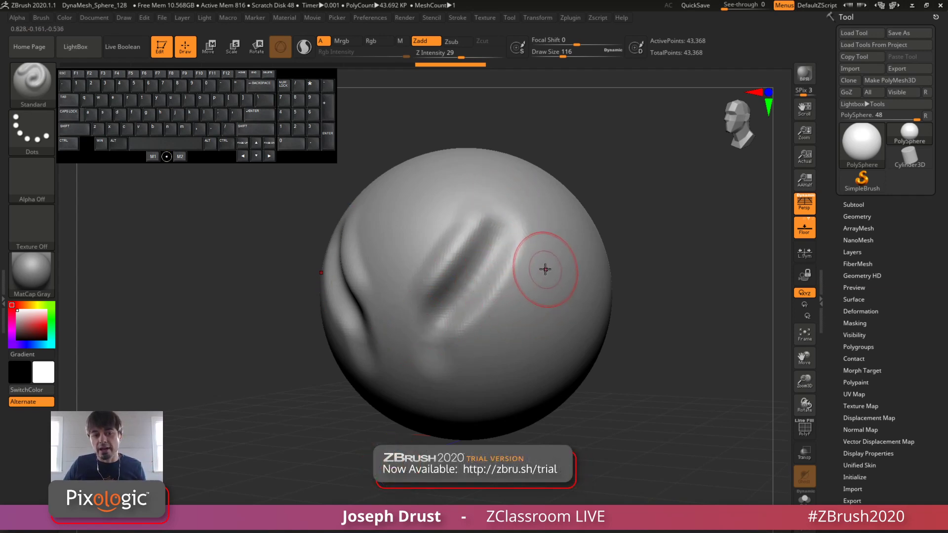
pyautogui.press('ctrl')
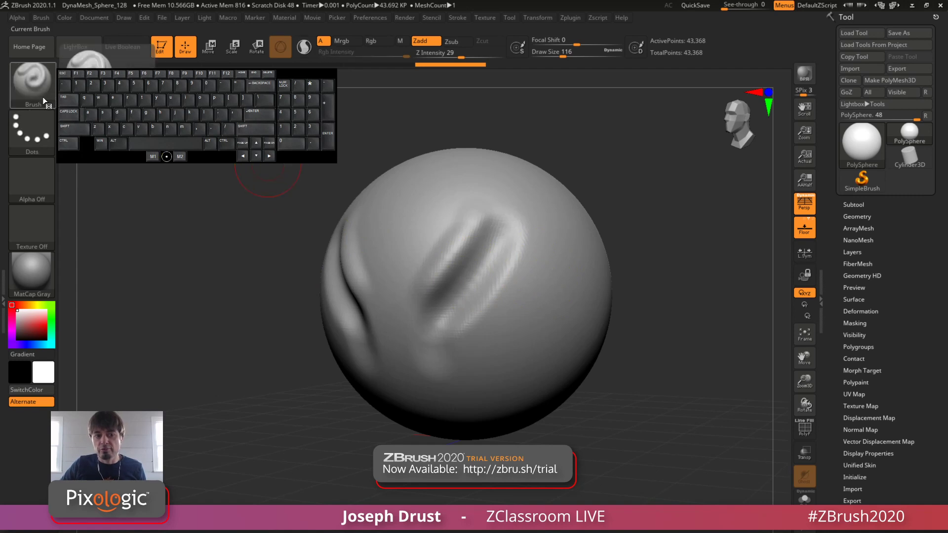
pyautogui.moveTo(48, 99)
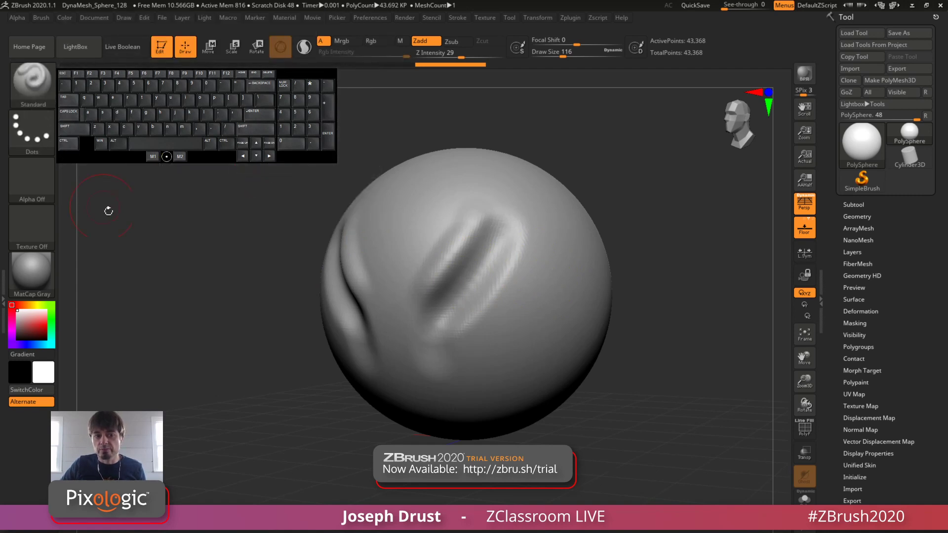
pyautogui.press('ctrl')
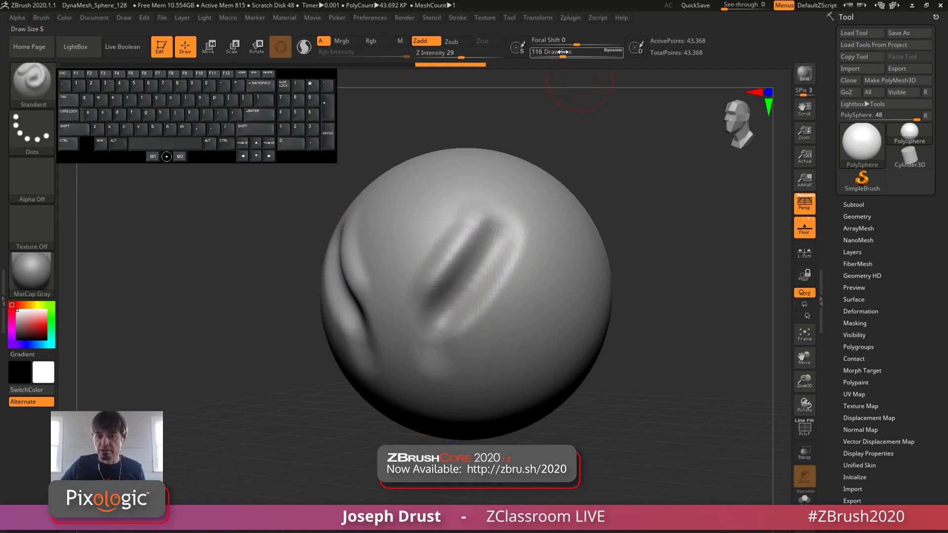
pyautogui.moveTo(561, 53); pyautogui.dragTo(554, 54)
pyautogui.press('ctrl')
pyautogui.moveTo(458, 349)
pyautogui.keyDown('ctrl'); pyautogui.mouseDown()
pyautogui.moveTo(524, 273)
pyautogui.moveTo(538, 225)
pyautogui.moveTo(467, 355)
pyautogui.moveTo(513, 321)
pyautogui.moveTo(554, 225)
pyautogui.mouseUp(); pyautogui.keyUp('ctrl')
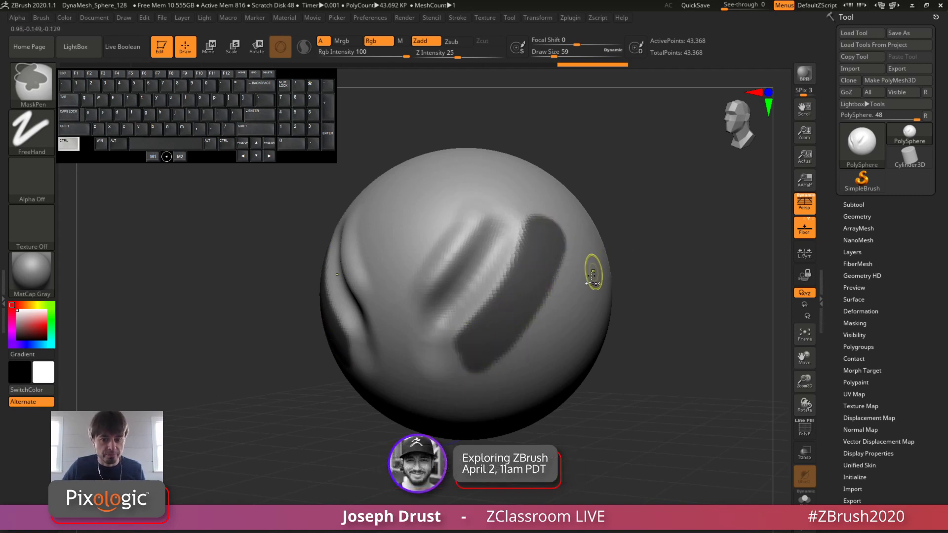
pyautogui.keyDown('ctrl'); pyautogui.moveTo(465, 340); pyautogui.dragTo(466, 354); pyautogui.keyUp('ctrl')
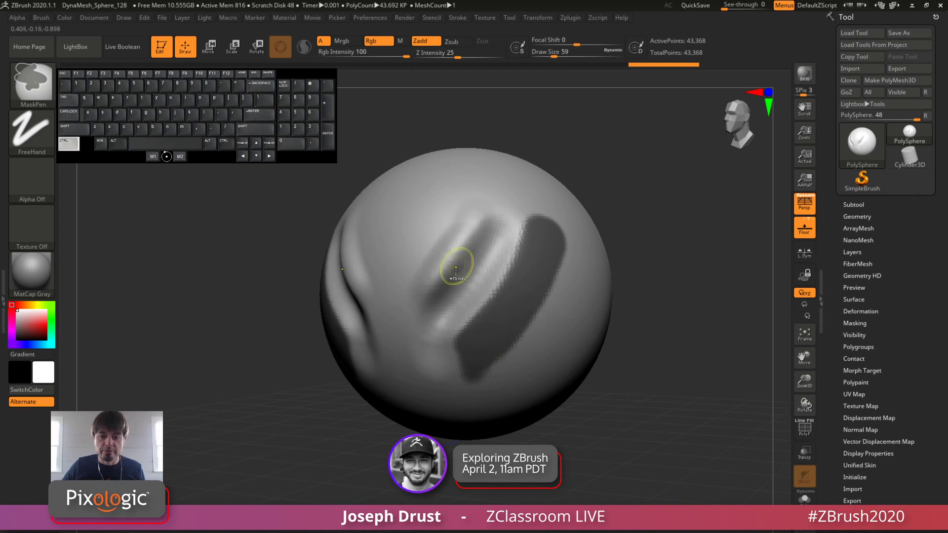
pyautogui.moveTo(417, 299)
pyautogui.mouseDown()
pyautogui.moveTo(491, 198)
pyautogui.moveTo(419, 296)
pyautogui.moveTo(460, 228)
pyautogui.mouseUp()
pyautogui.keyDown('ctrl'); pyautogui.moveTo(429, 264); pyautogui.dragTo(477, 198); pyautogui.keyUp('ctrl')
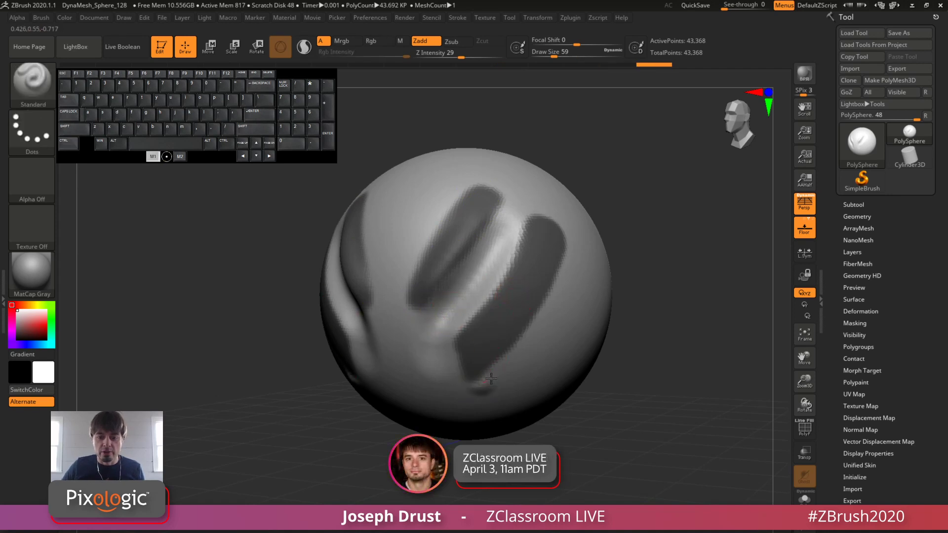
# Step: Sculpt a raised stroke around the edges of the larger masked band with the Standard brush
pyautogui.moveTo(479, 382)
pyautogui.mouseDown()
pyautogui.moveTo(530, 328)
pyautogui.moveTo(566, 237)
pyautogui.mouseUp()
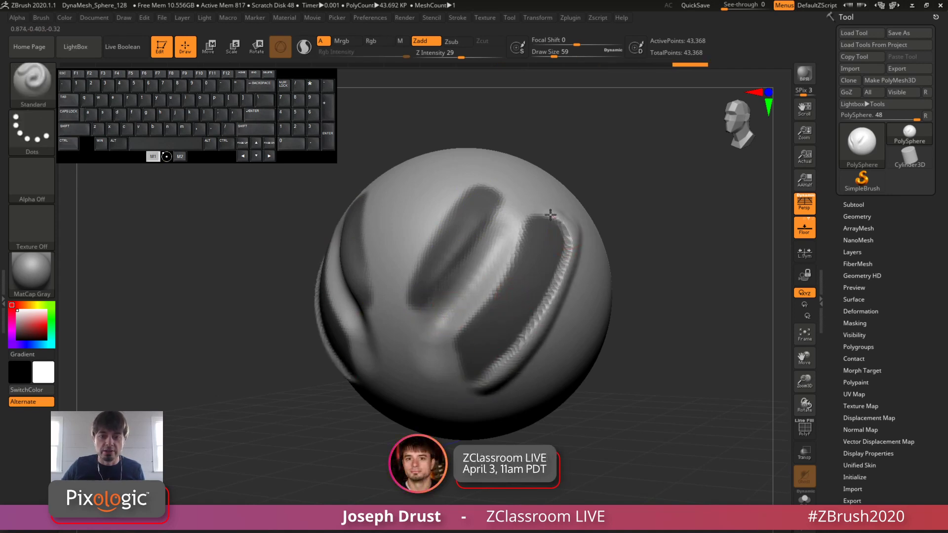
pyautogui.moveTo(527, 213); pyautogui.dragTo(456, 329)
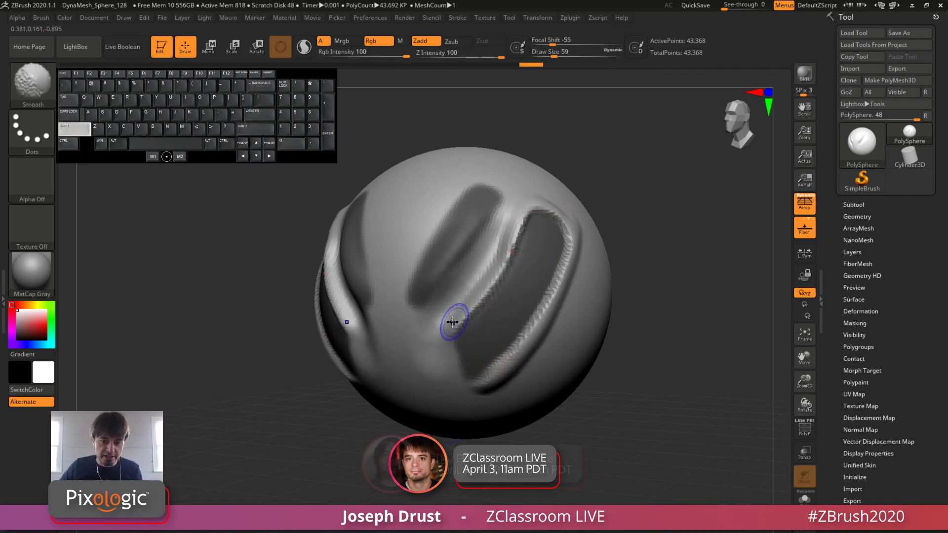
# Step: Smooth the raised stroke around the larger masked band and the ridge between the two masked bands
pyautogui.moveTo(445, 321)
pyautogui.keyDown('shift'); pyautogui.mouseDown()
pyautogui.moveTo(463, 313)
pyautogui.moveTo(514, 227)
pyautogui.moveTo(561, 225)
pyautogui.moveTo(546, 306)
pyautogui.moveTo(484, 377)
pyautogui.mouseUp(); pyautogui.keyUp('shift')
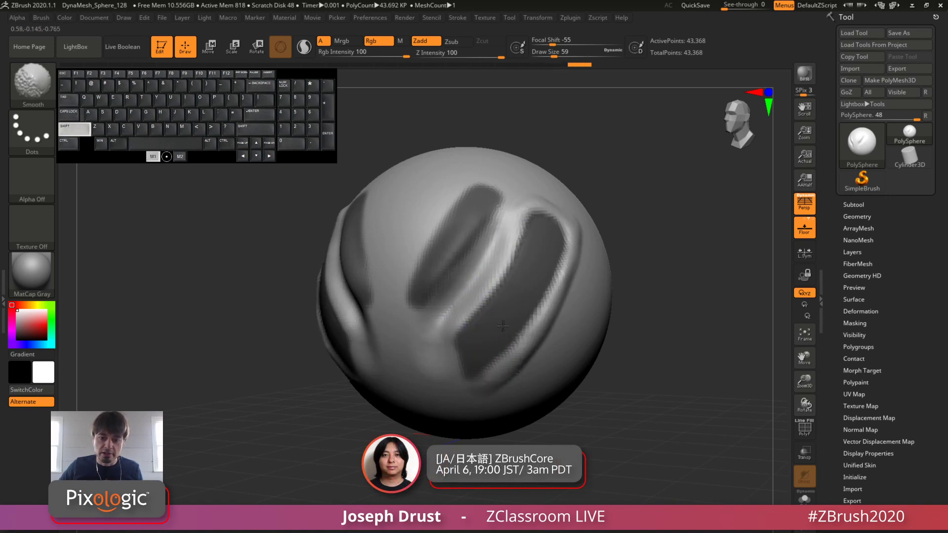
pyautogui.keyDown('shift'); pyautogui.moveTo(431, 296); pyautogui.dragTo(513, 226); pyautogui.keyUp('shift')
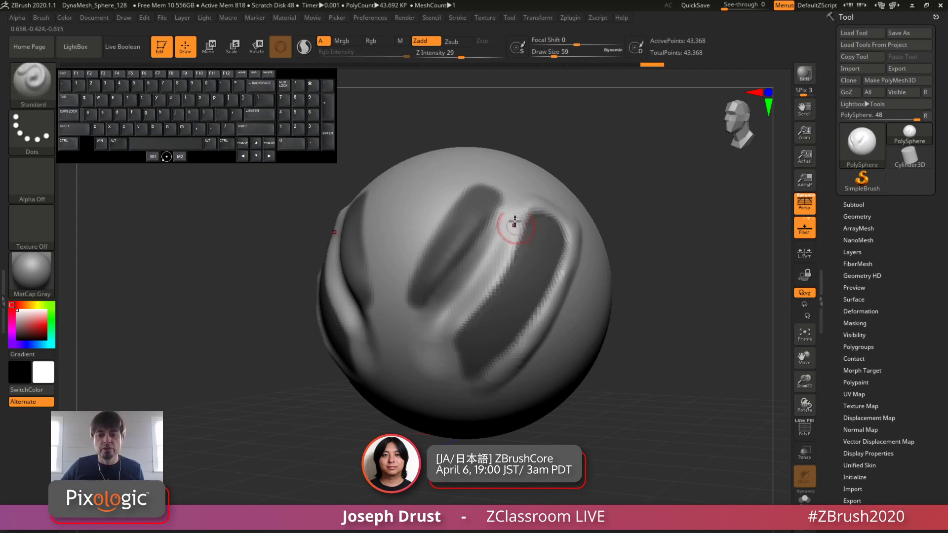
# Step: Paint a short mirrored mask stroke beside the smaller masked band and erase it again with the MaskPen brush
pyautogui.press('ctrl')
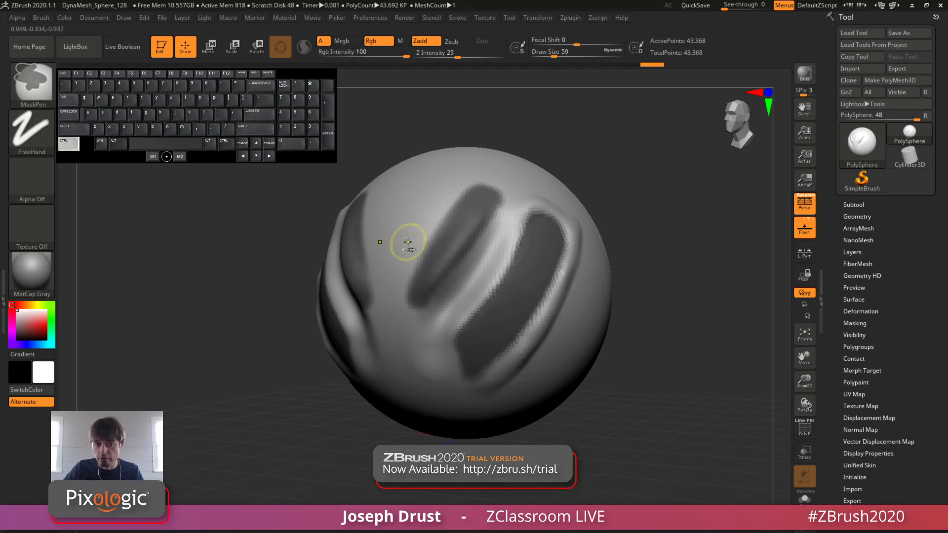
pyautogui.keyDown('ctrl'); pyautogui.moveTo(419, 222); pyautogui.dragTo(448, 182); pyautogui.keyUp('ctrl')
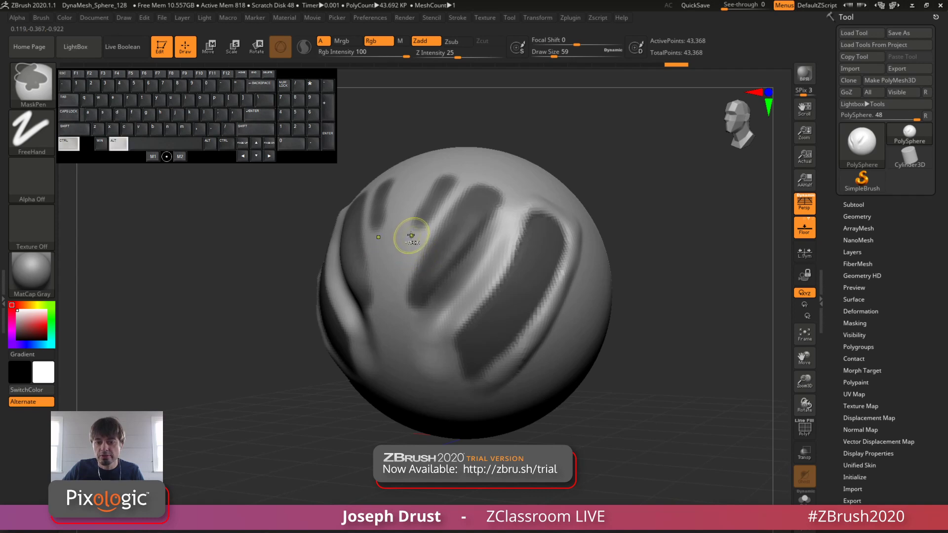
pyautogui.moveTo(414, 231)
pyautogui.keyDown('ctrl'); pyautogui.keyDown('alt'); pyautogui.mouseDown()
pyautogui.moveTo(448, 175)
pyautogui.moveTo(474, 203)
pyautogui.mouseUp(); pyautogui.keyUp('alt'); pyautogui.keyUp('ctrl')
# Step: Erase three round spots from the larger masked band and raise a bump in each with the Standard brush
pyautogui.keyDown('ctrl'); pyautogui.keyDown('alt'); pyautogui.click(541, 250); pyautogui.keyUp('alt'); pyautogui.keyUp('ctrl')
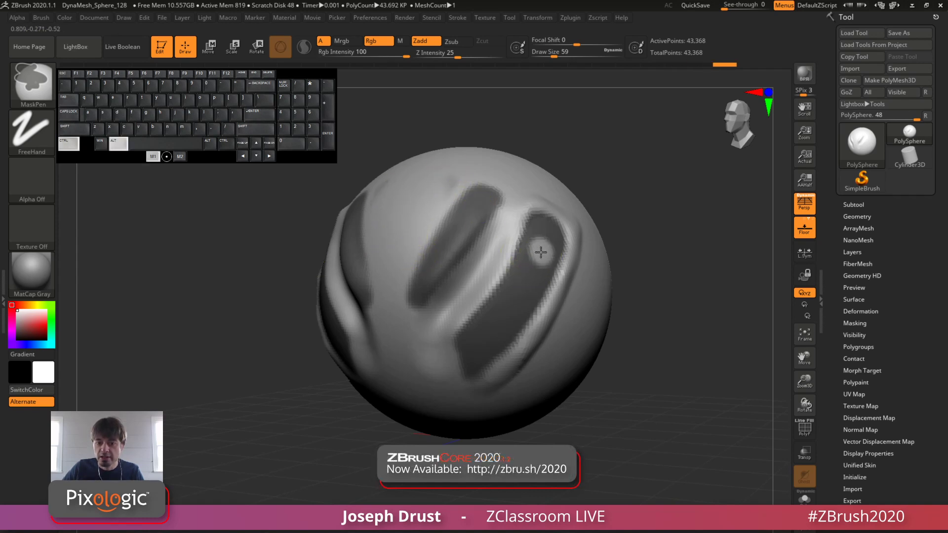
pyautogui.keyDown('ctrl'); pyautogui.keyDown('alt'); pyautogui.click(497, 325); pyautogui.keyUp('alt'); pyautogui.keyUp('ctrl')
pyautogui.keyDown('ctrl'); pyautogui.keyDown('alt'); pyautogui.click(523, 298); pyautogui.keyUp('alt'); pyautogui.keyUp('ctrl')
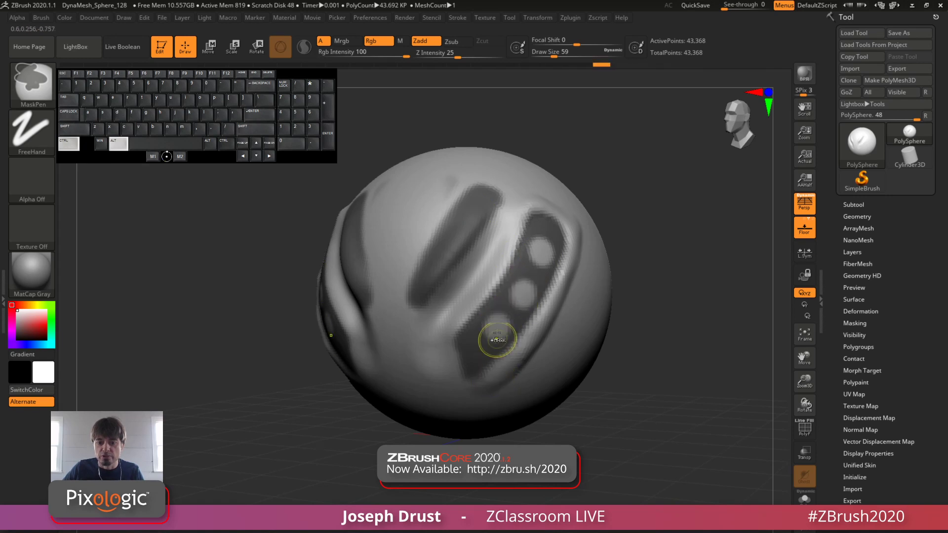
pyautogui.moveTo(490, 323)
pyautogui.mouseDown()
pyautogui.moveTo(493, 334)
pyautogui.moveTo(497, 325)
pyautogui.mouseUp()
pyautogui.moveTo(522, 295); pyautogui.dragTo(523, 297)
pyautogui.moveTo(542, 248); pyautogui.dragTo(544, 243)
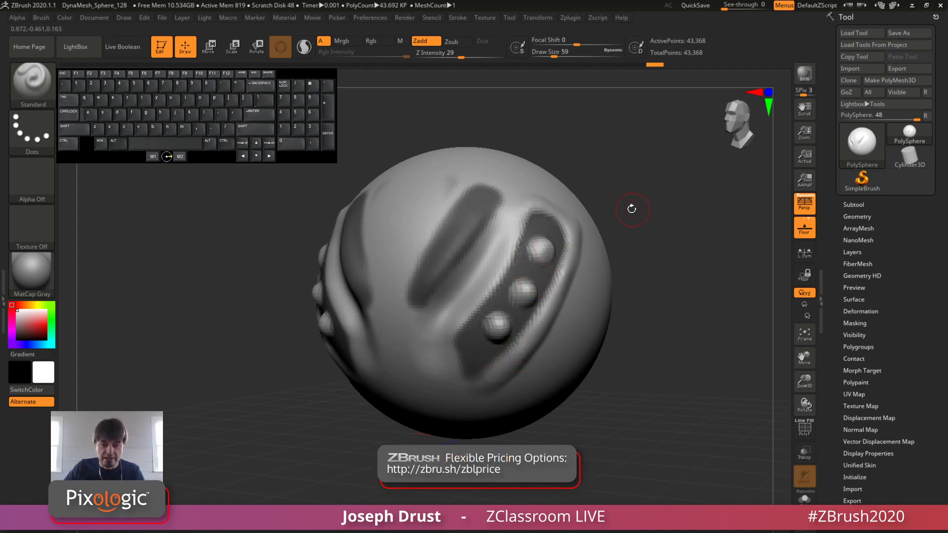
# Step: Clear the whole mask, paint a mirrored mask band over the groove beside the ridge, and clear it again
pyautogui.press('ctrl')
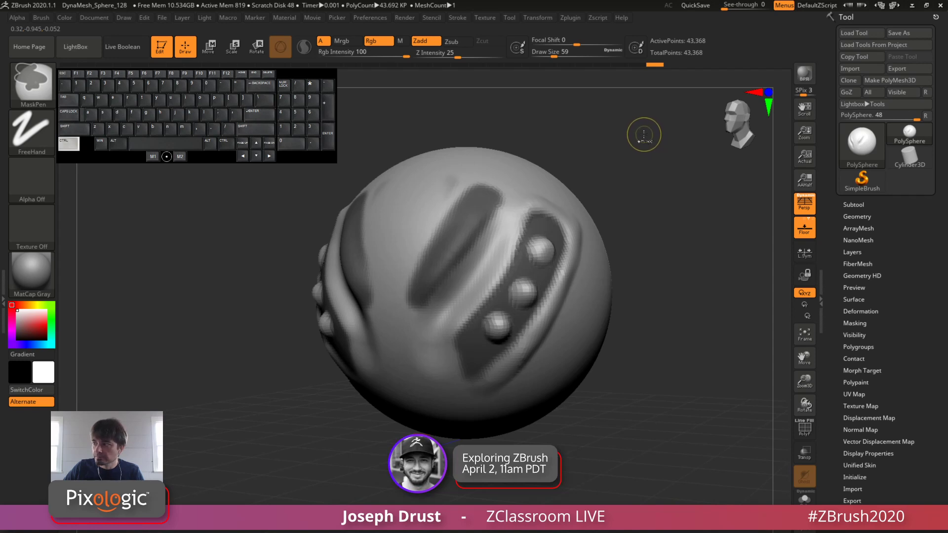
pyautogui.moveTo(638, 161)
pyautogui.keyDown('ctrl'); pyautogui.mouseDown()
pyautogui.moveTo(689, 291)
pyautogui.moveTo(707, 288)
pyautogui.moveTo(699, 227)
pyautogui.moveTo(687, 218)
pyautogui.mouseUp(); pyautogui.keyUp('ctrl')
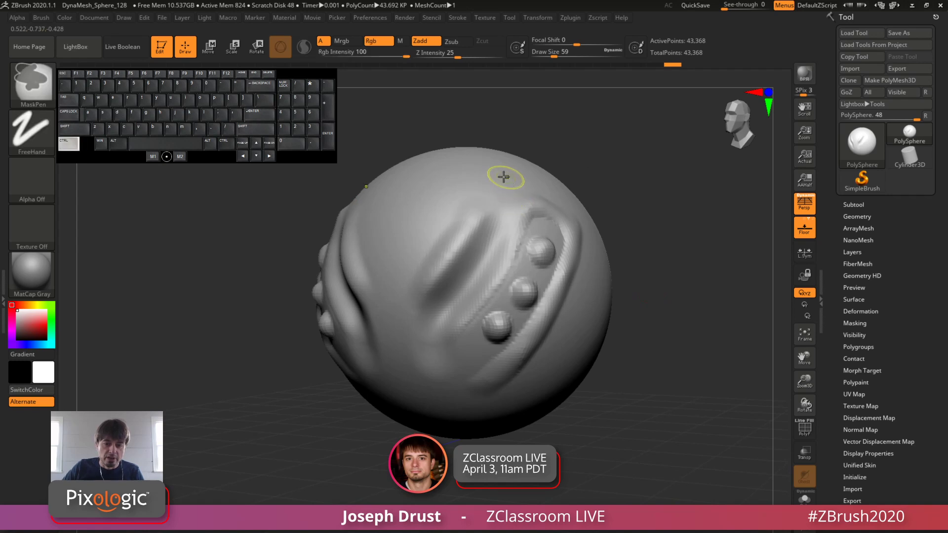
pyautogui.moveTo(501, 174)
pyautogui.keyDown('ctrl'); pyautogui.mouseDown()
pyautogui.moveTo(425, 268)
pyautogui.moveTo(497, 176)
pyautogui.mouseUp(); pyautogui.keyUp('ctrl')
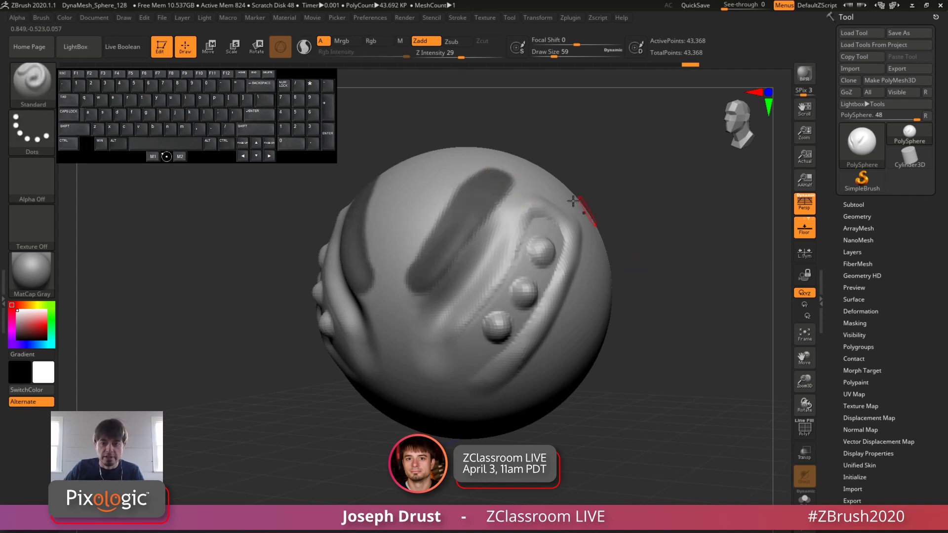
pyautogui.press('ctrl')
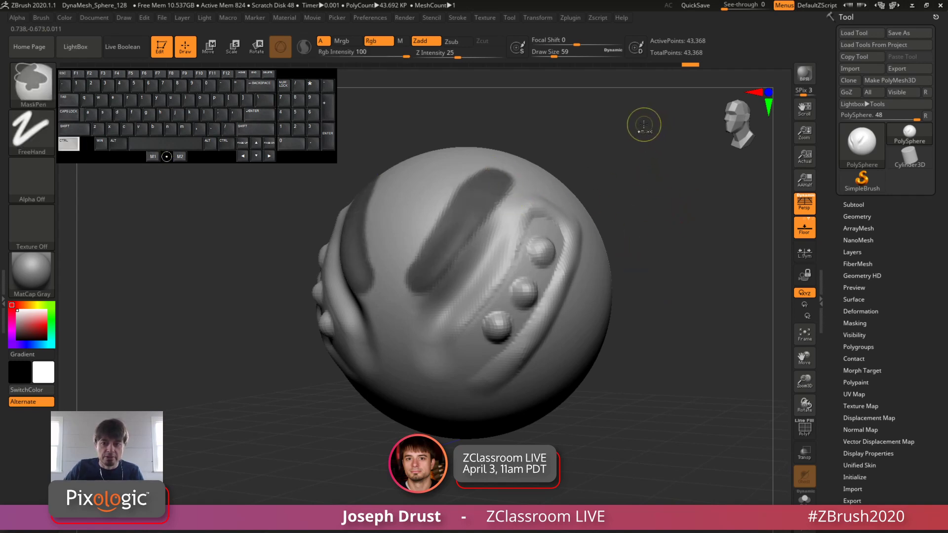
pyautogui.moveTo(644, 124)
pyautogui.keyDown('ctrl'); pyautogui.mouseDown()
pyautogui.moveTo(664, 242)
pyautogui.moveTo(694, 242)
pyautogui.mouseUp(); pyautogui.keyUp('ctrl')
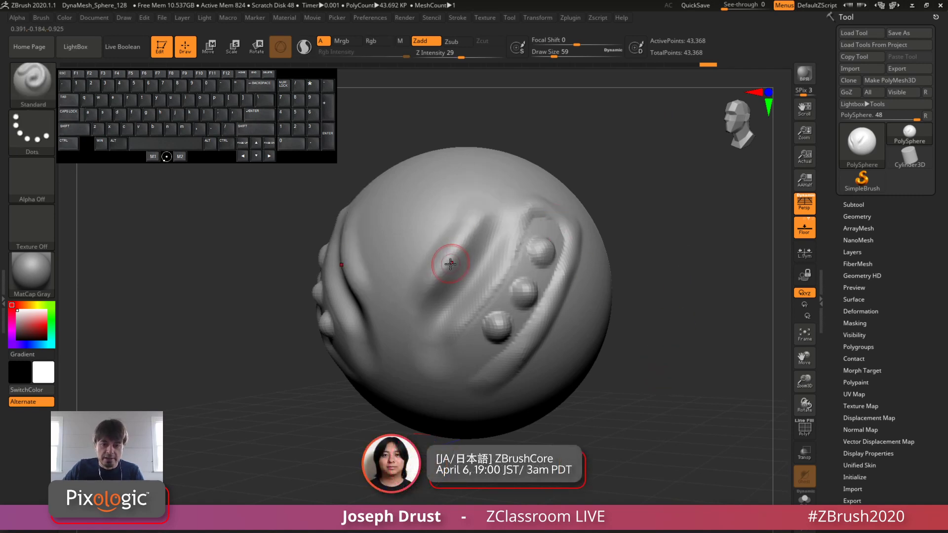
# Step: Paint a mirrored mask band along the groove, invert the mask several times, and clear it
pyautogui.moveTo(413, 286)
pyautogui.keyDown('ctrl'); pyautogui.mouseDown()
pyautogui.moveTo(474, 205)
pyautogui.moveTo(429, 275)
pyautogui.mouseUp(); pyautogui.keyUp('ctrl')
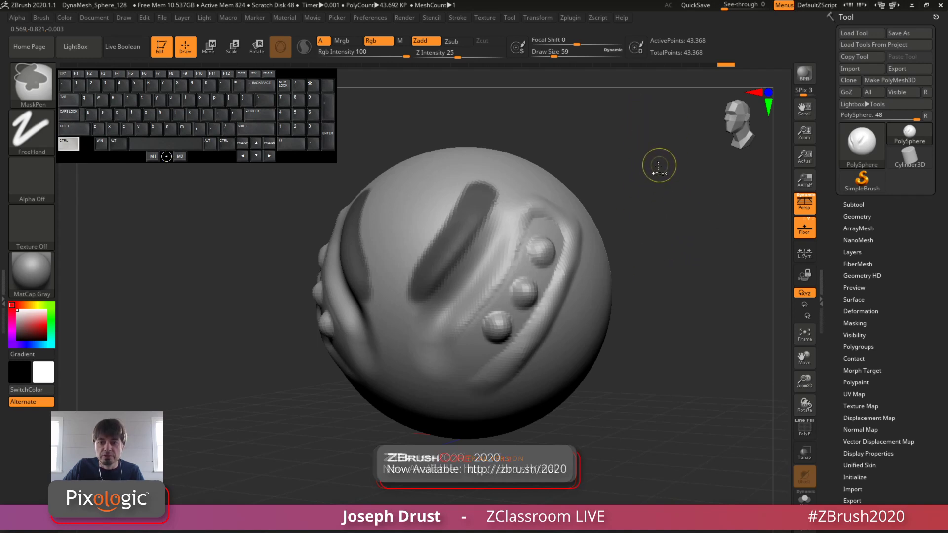
pyautogui.keyDown('ctrl'); pyautogui.click(652, 256); pyautogui.keyUp('ctrl')
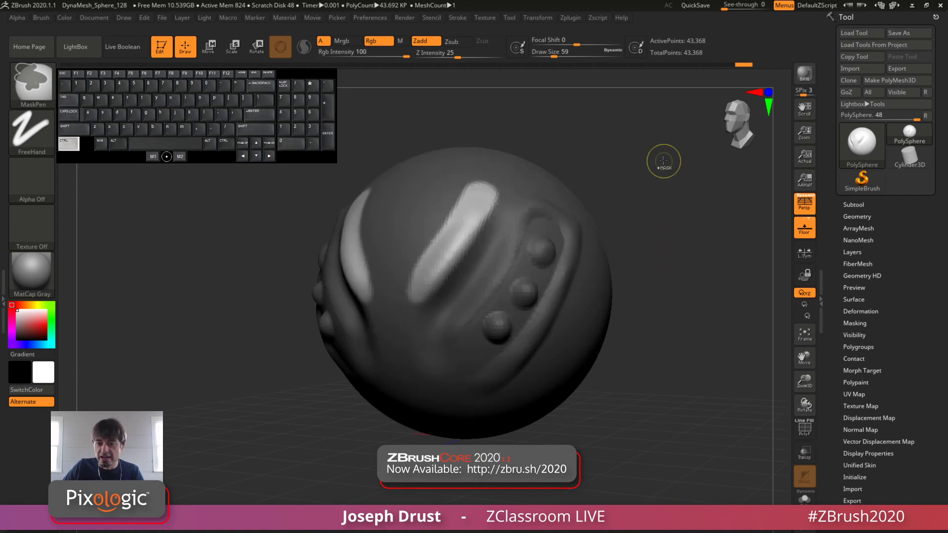
pyautogui.keyDown('ctrl'); pyautogui.click(651, 229); pyautogui.keyUp('ctrl')
pyautogui.keyDown('ctrl'); pyautogui.click(664, 191); pyautogui.keyUp('ctrl')
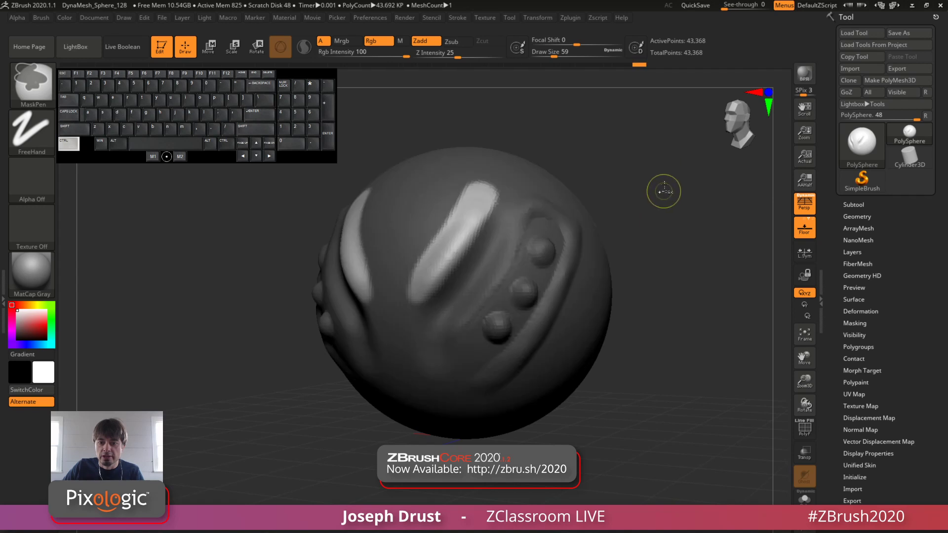
pyautogui.keyDown('ctrl'); pyautogui.click(664, 158); pyautogui.keyUp('ctrl')
pyautogui.keyDown('ctrl'); pyautogui.click(652, 210); pyautogui.keyUp('ctrl')
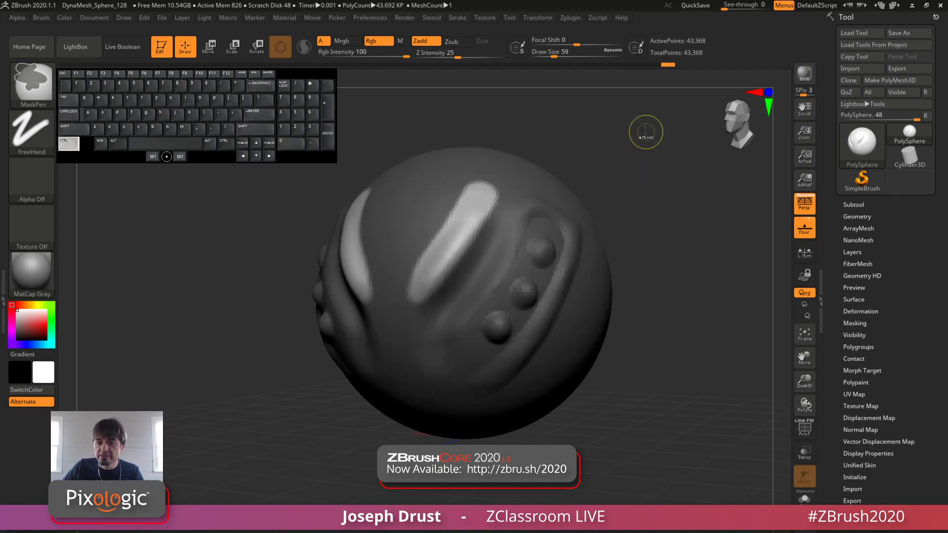
pyautogui.keyDown('ctrl'); pyautogui.moveTo(642, 124); pyautogui.dragTo(707, 258); pyautogui.keyUp('ctrl')
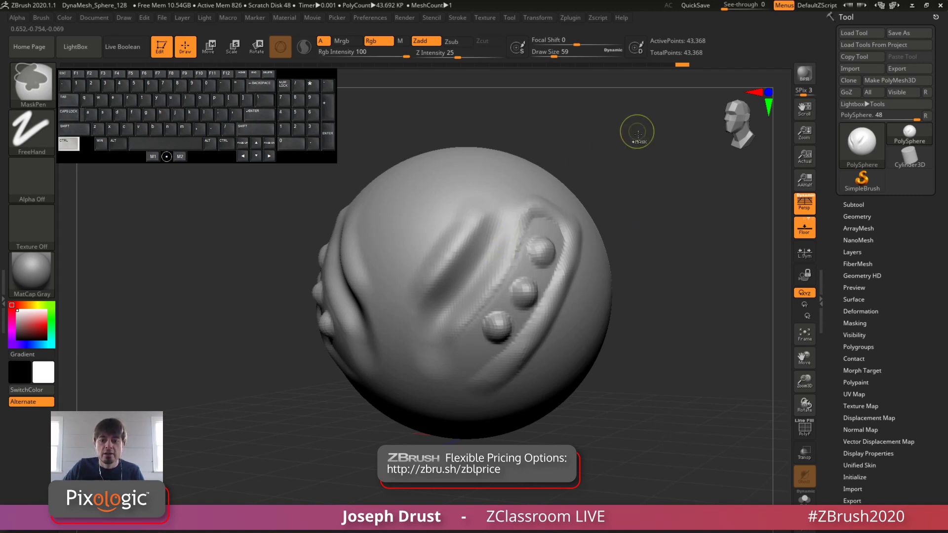
# Step: Mask parts of the sphere's bumpy side with rectangular selections, clearing the mask after each one
pyautogui.moveTo(659, 127)
pyautogui.keyDown('ctrl'); pyautogui.mouseDown()
pyautogui.moveTo(501, 298)
pyautogui.moveTo(519, 275)
pyautogui.mouseUp(); pyautogui.keyUp('ctrl')
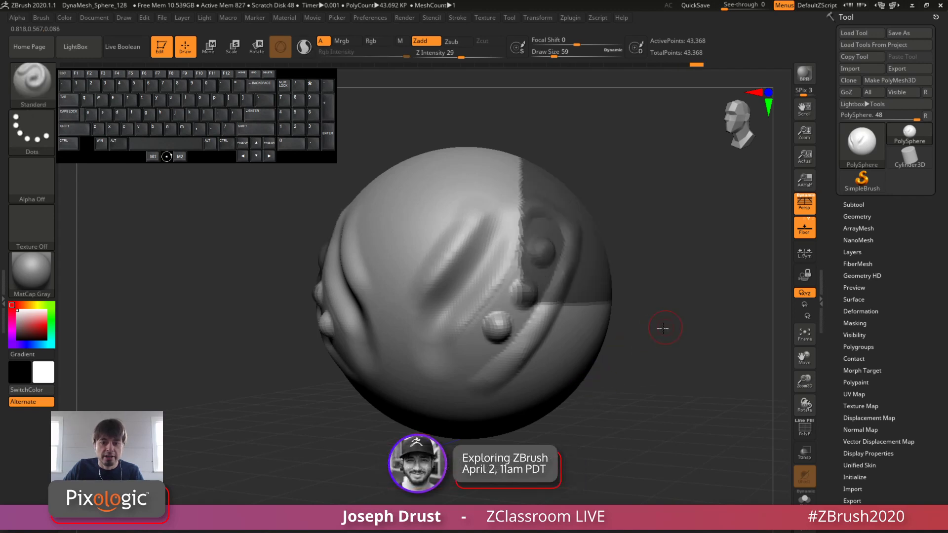
pyautogui.moveTo(662, 327)
pyautogui.mouseDown()
pyautogui.moveTo(634, 339)
pyautogui.moveTo(671, 329)
pyautogui.mouseUp()
pyautogui.keyDown('ctrl'); pyautogui.moveTo(643, 222); pyautogui.dragTo(573, 298); pyautogui.keyUp('ctrl')
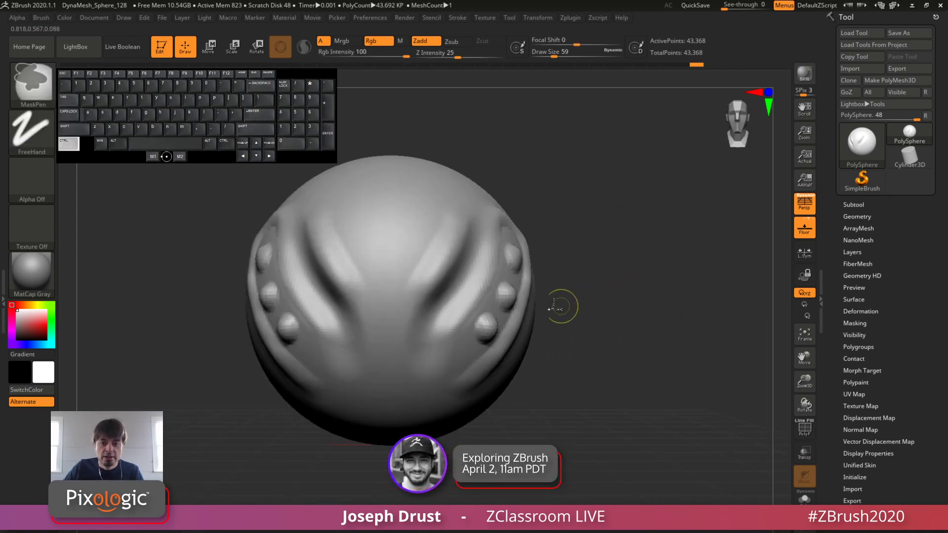
pyautogui.keyDown('ctrl'); pyautogui.moveTo(613, 144); pyautogui.dragTo(484, 434); pyautogui.keyUp('ctrl')
pyautogui.moveTo(607, 372)
pyautogui.mouseDown()
pyautogui.moveTo(564, 366)
pyautogui.moveTo(642, 348)
pyautogui.mouseUp()
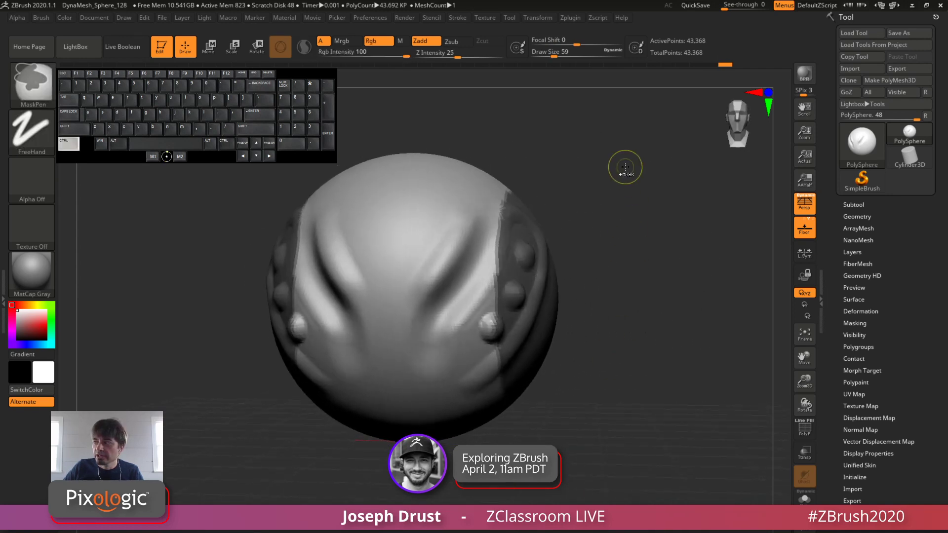
pyautogui.keyDown('ctrl'); pyautogui.moveTo(624, 160); pyautogui.dragTo(634, 303); pyautogui.keyUp('ctrl')
pyautogui.keyDown('shift'); pyautogui.moveTo(623, 261); pyautogui.dragTo(622, 207); pyautogui.keyUp('shift')
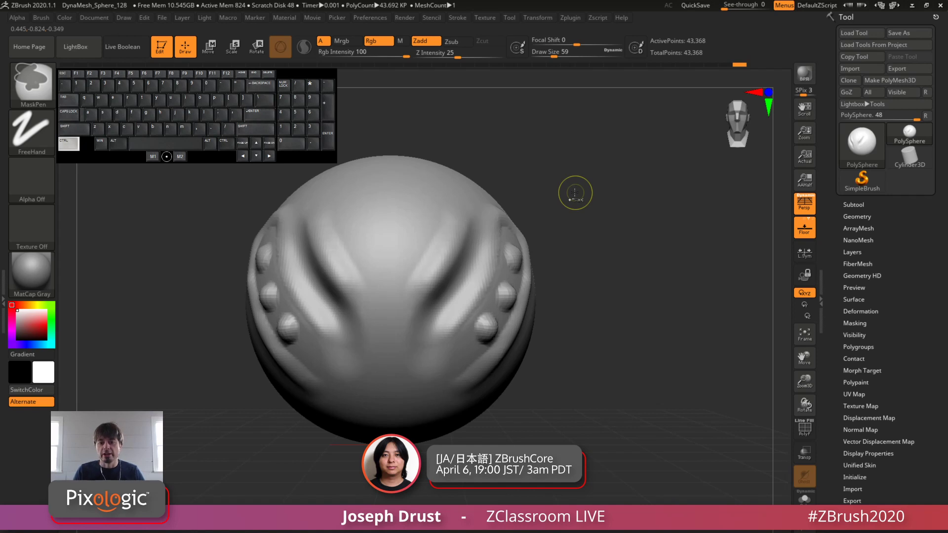
# Step: Paint a mirrored mask band along the groove and erase parts of it to leave two upright prongs
pyautogui.moveTo(732, 155); pyautogui.dragTo(684, 165)
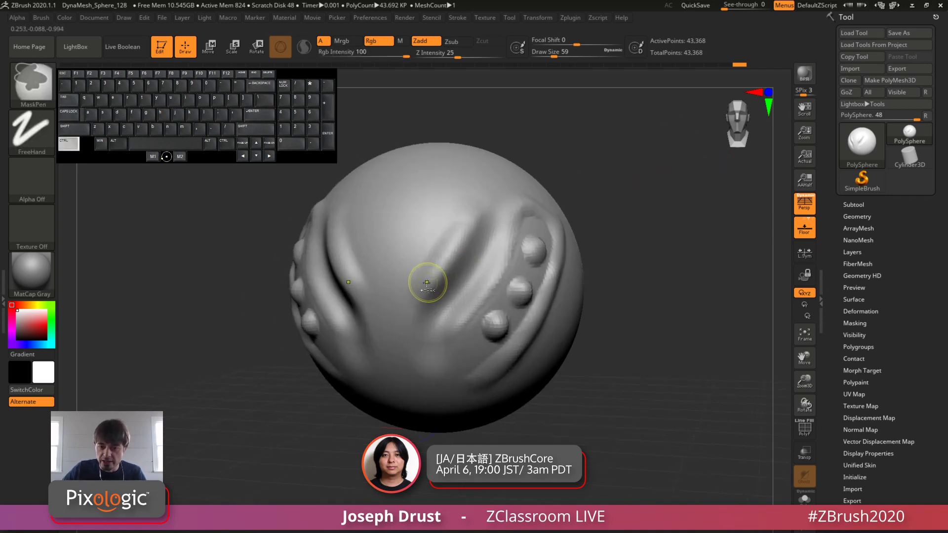
pyautogui.keyDown('ctrl'); pyautogui.moveTo(427, 283); pyautogui.dragTo(479, 209); pyautogui.keyUp('ctrl')
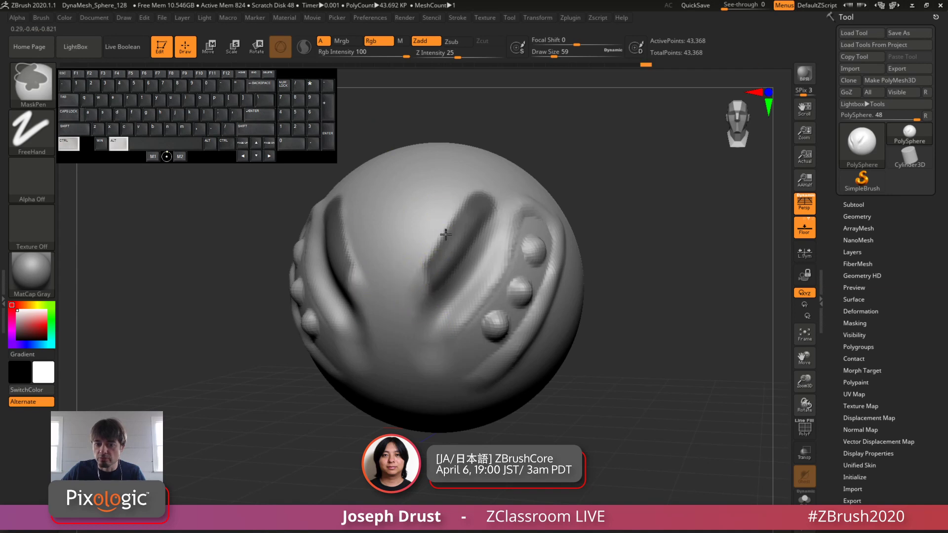
pyautogui.moveTo(429, 279)
pyautogui.keyDown('ctrl'); pyautogui.keyDown('alt'); pyautogui.mouseDown()
pyautogui.moveTo(464, 233)
pyautogui.moveTo(479, 182)
pyautogui.mouseUp(); pyautogui.keyUp('alt'); pyautogui.keyUp('ctrl')
pyautogui.keyDown('ctrl'); pyautogui.moveTo(434, 284); pyautogui.dragTo(431, 251); pyautogui.keyUp('ctrl')
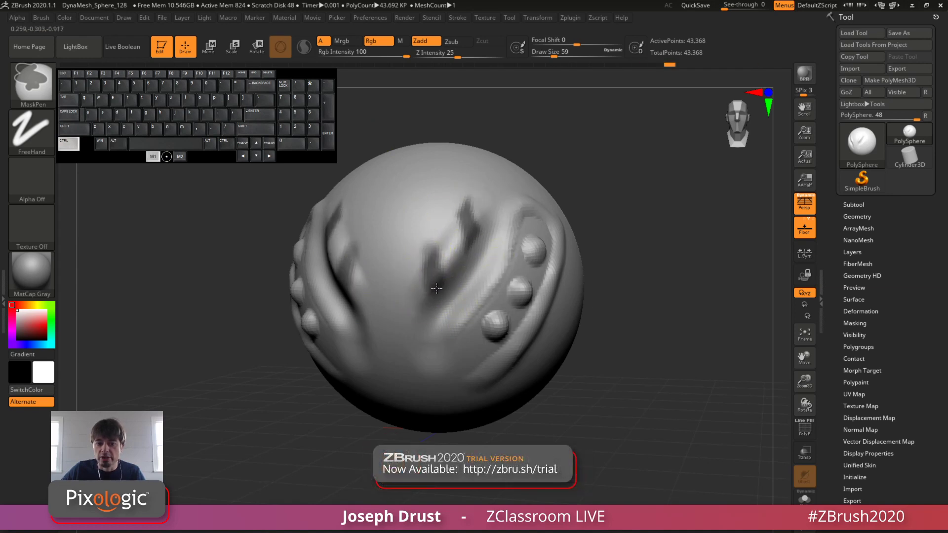
pyautogui.moveTo(462, 193)
pyautogui.keyDown('ctrl'); pyautogui.mouseDown()
pyautogui.moveTo(473, 239)
pyautogui.moveTo(431, 282)
pyautogui.mouseUp(); pyautogui.keyUp('ctrl')
# Step: Invert the mask, sculpt raised strokes in the unmasked prongs with the Standard brush, and clear the mask
pyautogui.keyDown('ctrl'); pyautogui.click(627, 146); pyautogui.keyUp('ctrl')
pyautogui.moveTo(463, 200)
pyautogui.mouseDown()
pyautogui.moveTo(469, 246)
pyautogui.moveTo(434, 276)
pyautogui.mouseUp()
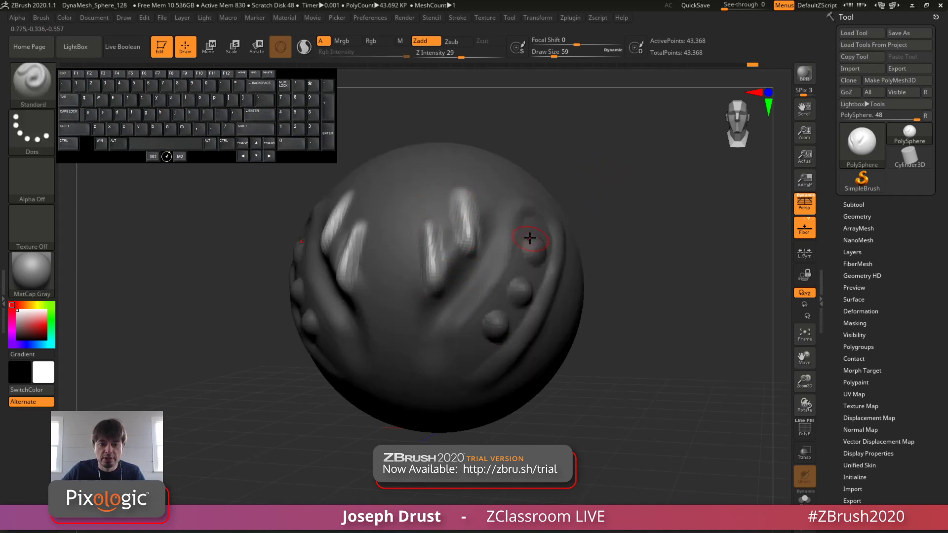
pyautogui.keyDown('shift'); pyautogui.moveTo(440, 243); pyautogui.dragTo(488, 304); pyautogui.keyUp('shift')
pyautogui.keyDown('ctrl'); pyautogui.moveTo(595, 159); pyautogui.dragTo(621, 240); pyautogui.keyUp('ctrl')
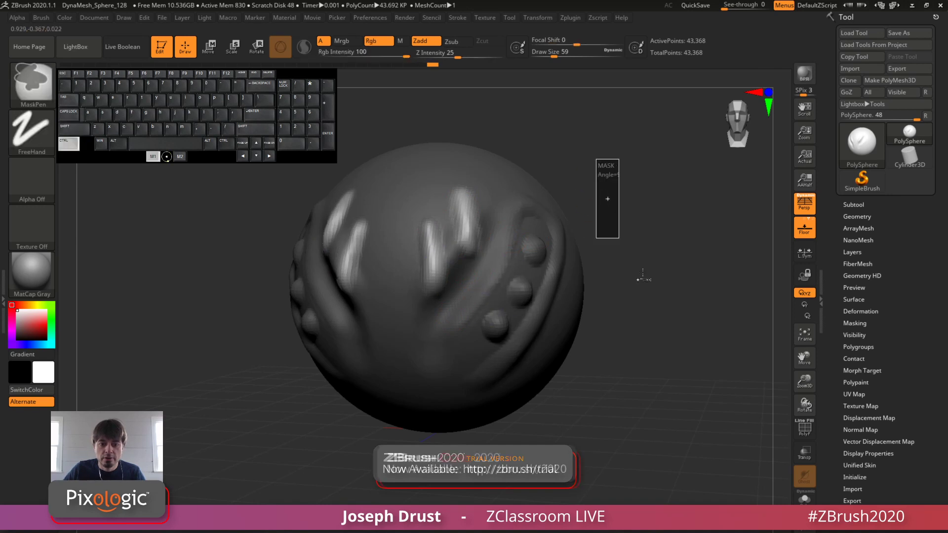
pyautogui.moveTo(647, 278)
pyautogui.mouseDown()
pyautogui.moveTo(686, 263)
pyautogui.moveTo(523, 212)
pyautogui.mouseUp()
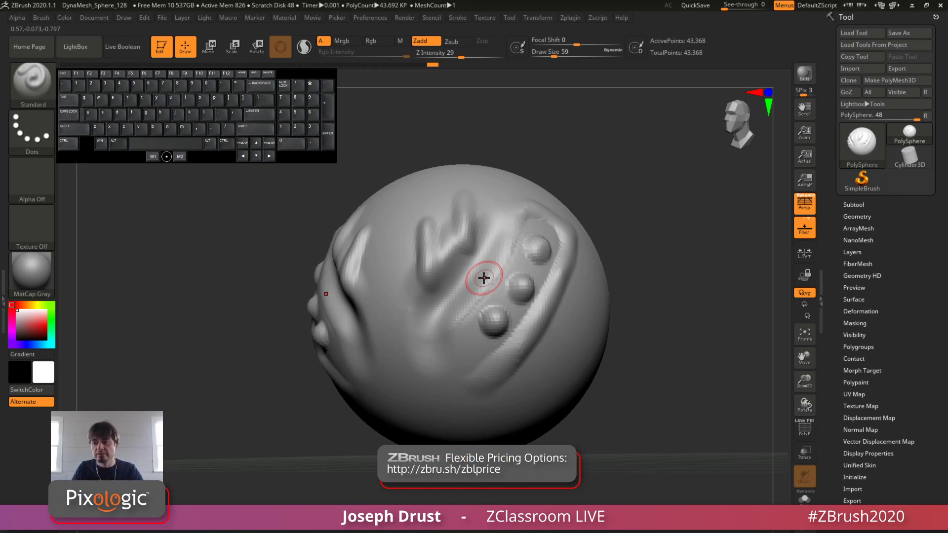
pyautogui.moveTo(630, 208); pyautogui.dragTo(662, 217)
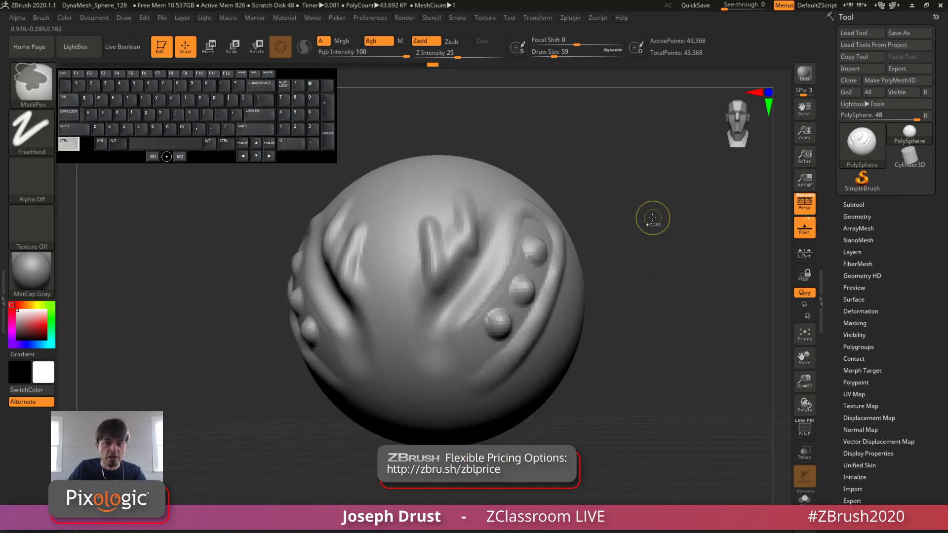
# Step: Step back through the undo history past all sculpting and masking to the plain sphere
pyautogui.keyDown('ctrl'); pyautogui.click(646, 216); pyautogui.keyUp('ctrl')
pyautogui.hotkey('ctrl', 'z')
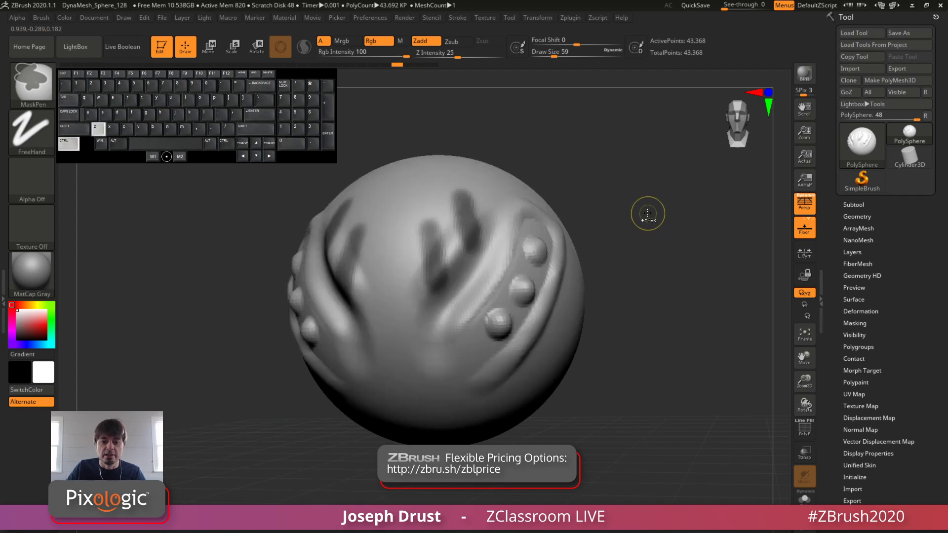
pyautogui.hotkey('ctrl', 'z')
pyautogui.hotkey('ctrl', 'z')
pyautogui.hotkey('ctrl', 'z')
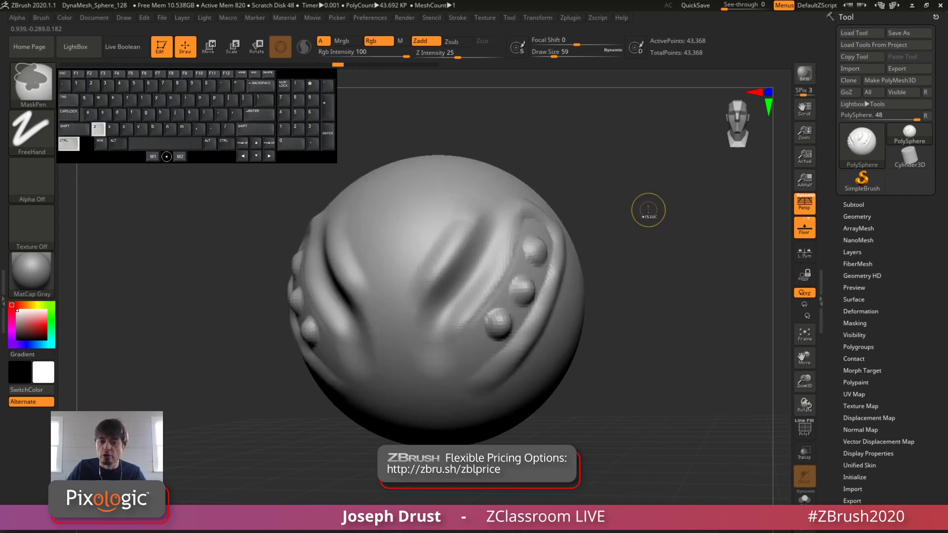
pyautogui.hotkey('ctrl', 'z')
pyautogui.hotkey('ctrl', 'z')
pyautogui.hotkey('ctrl', 'z')
pyautogui.hotkey('ctrl', 'z')
pyautogui.hotkey('ctrl', 'z')
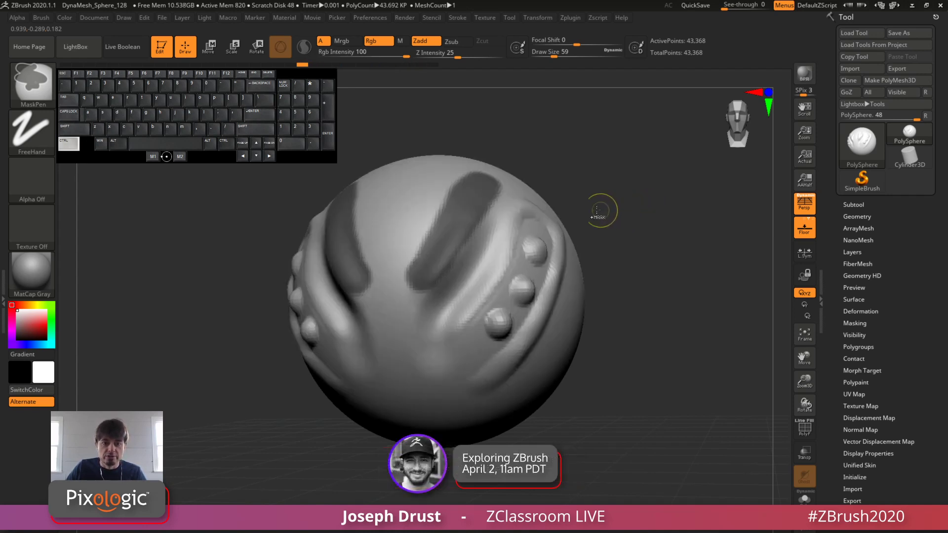
pyautogui.hotkey('ctrl', 'z')
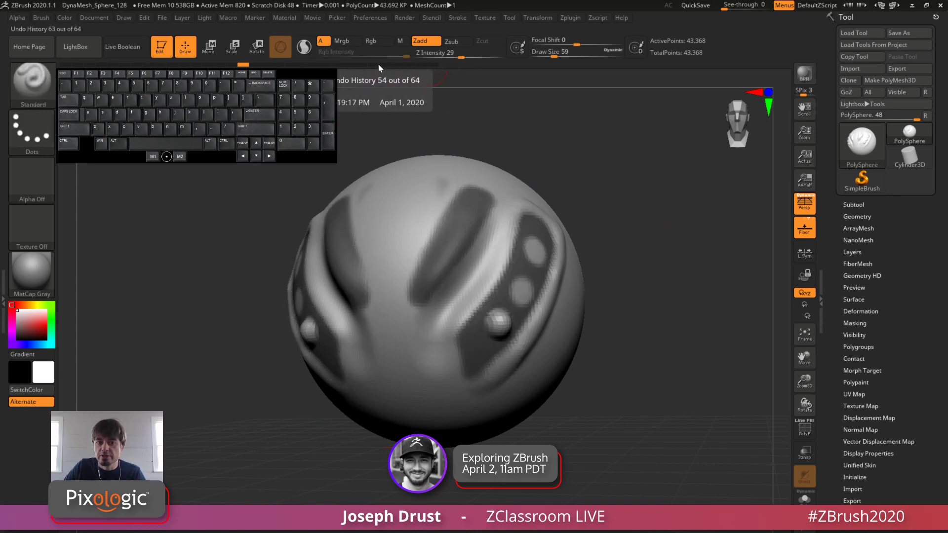
pyautogui.click(68, 66)
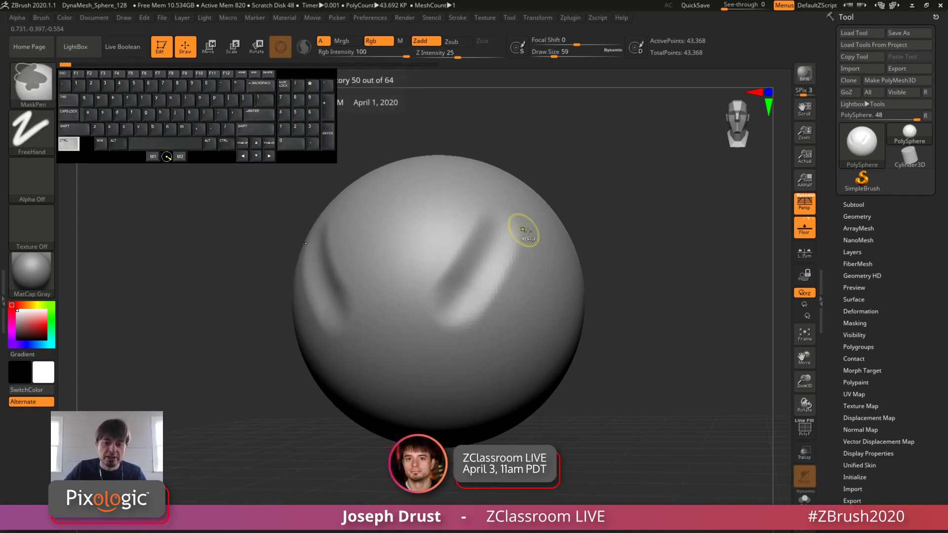
pyautogui.hotkey('ctrl', 'z')
pyautogui.moveTo(647, 200)
pyautogui.keyDown('alt'); pyautogui.mouseDown()
pyautogui.moveTo(636, 197)
pyautogui.moveTo(658, 206)
pyautogui.moveTo(646, 195)
pyautogui.mouseUp(); pyautogui.keyUp('alt')
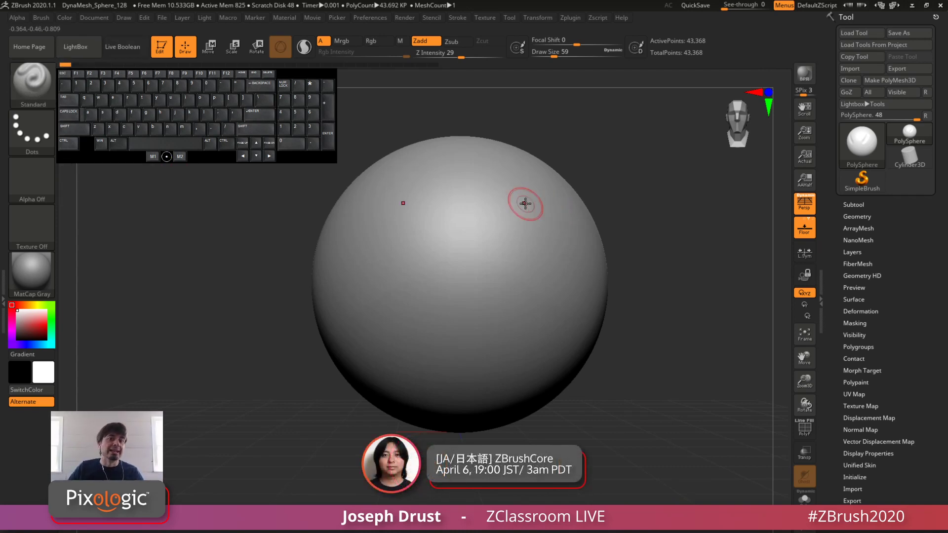
# Step: Sculpt a mirrored curved raised stroke down the sphere's front with the Standard brush at draw size 59
pyautogui.moveTo(545, 178); pyautogui.dragTo(531, 286)
pyautogui.click(533, 337)
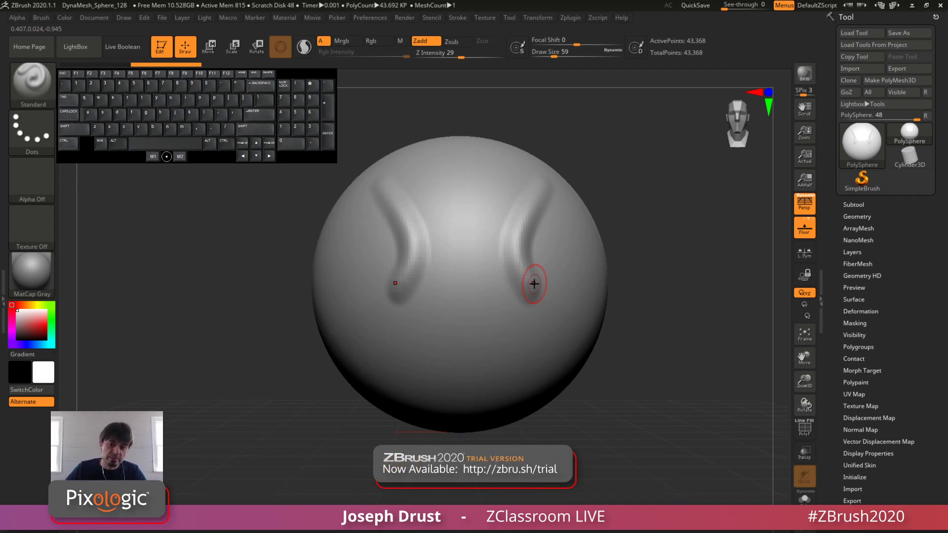
# Step: Pick the ClayBuildup brush from the brush library, and replace it with the Flakes brush
pyautogui.moveTo(644, 161); pyautogui.dragTo(568, 171)
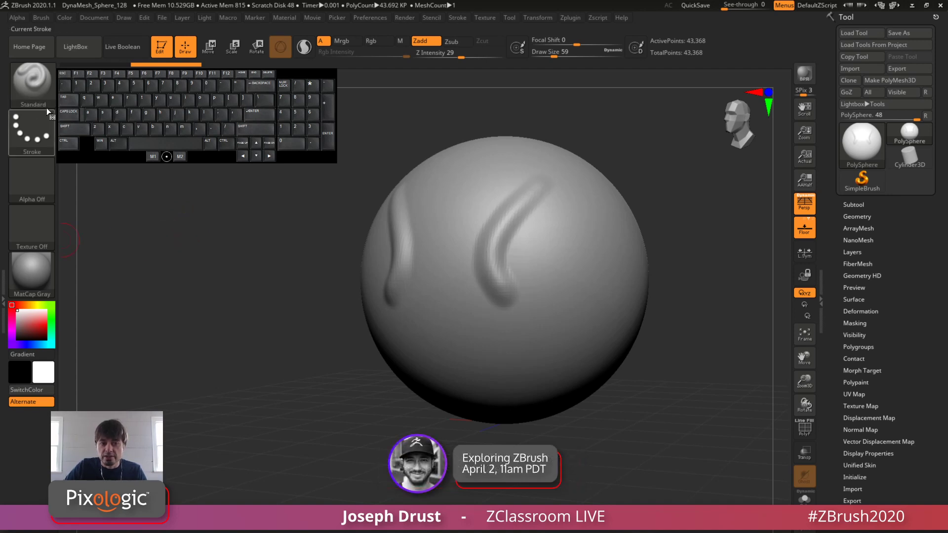
pyautogui.click(37, 95)
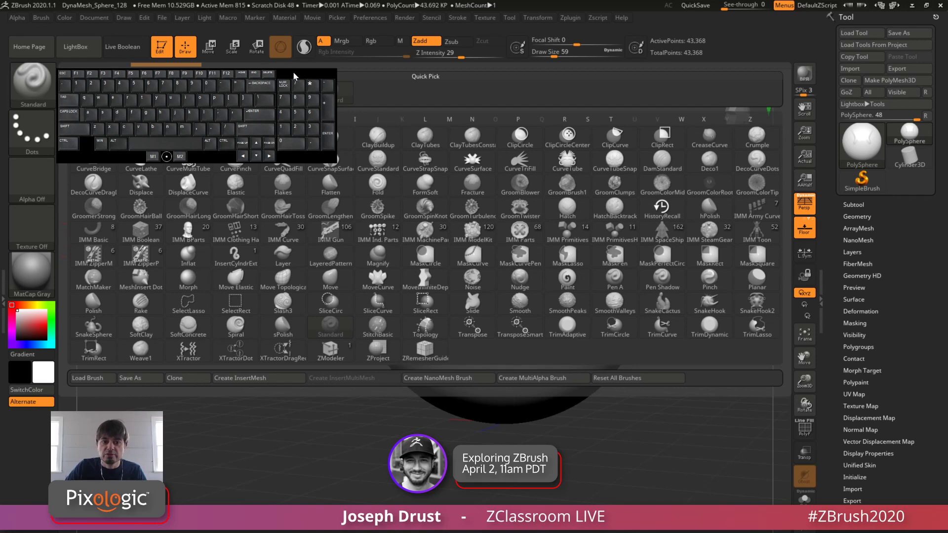
pyautogui.moveTo(298, 79)
pyautogui.mouseDown()
pyautogui.moveTo(295, 417)
pyautogui.moveTo(304, 406)
pyautogui.mouseUp()
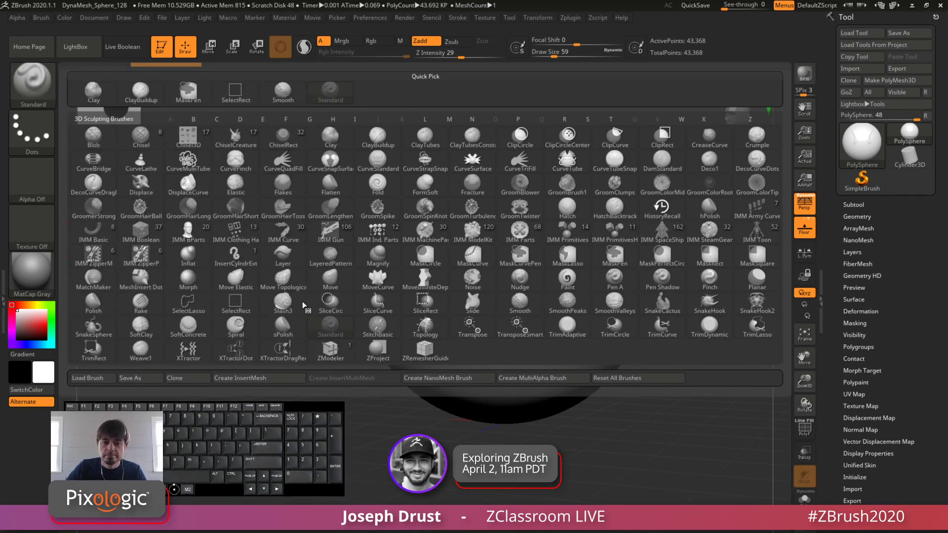
pyautogui.click(378, 138)
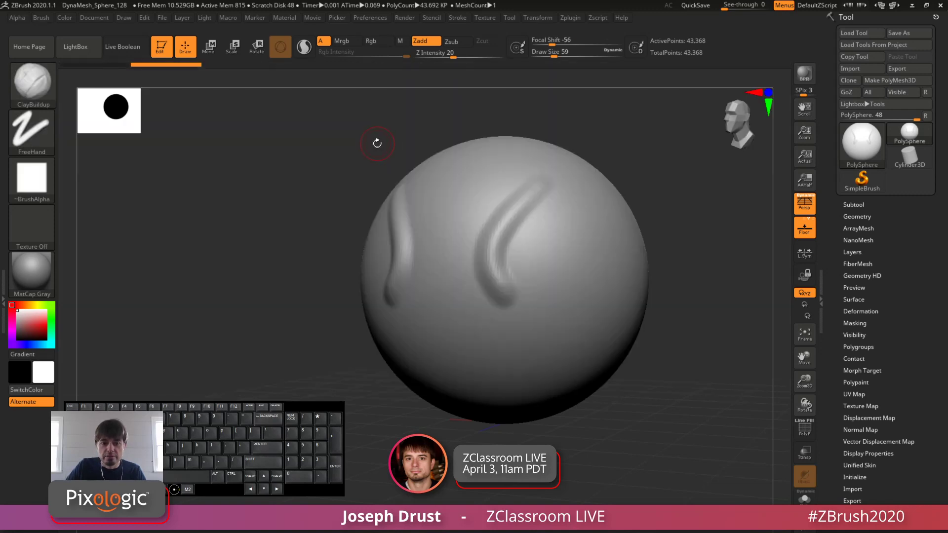
pyautogui.click(34, 83)
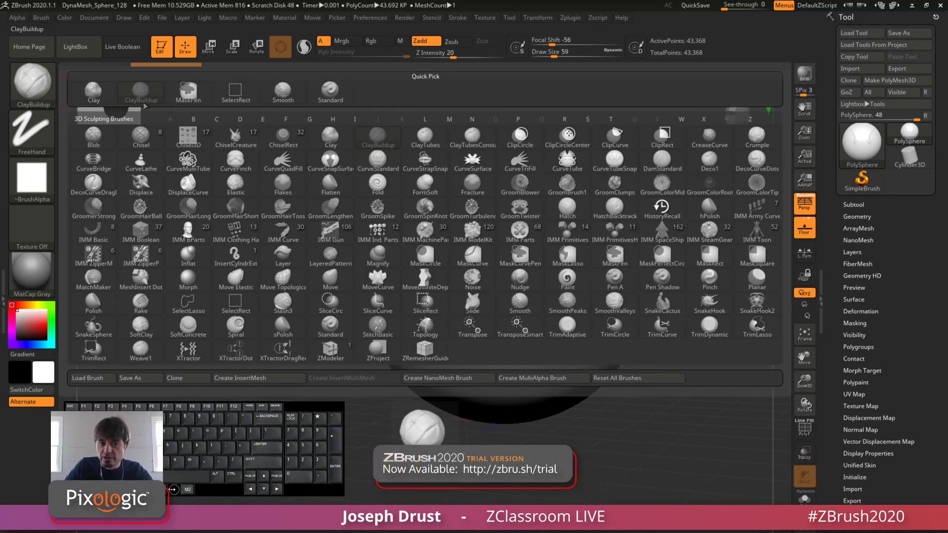
pyautogui.click(285, 191)
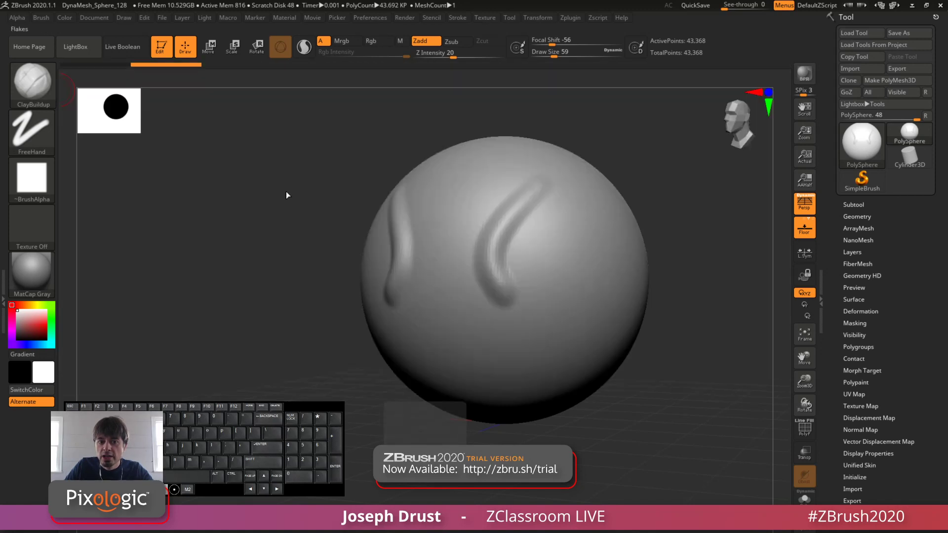
# Step: Examine the full sculpting brush library and how its brushes are organised alphabetically
pyautogui.click(34, 93)
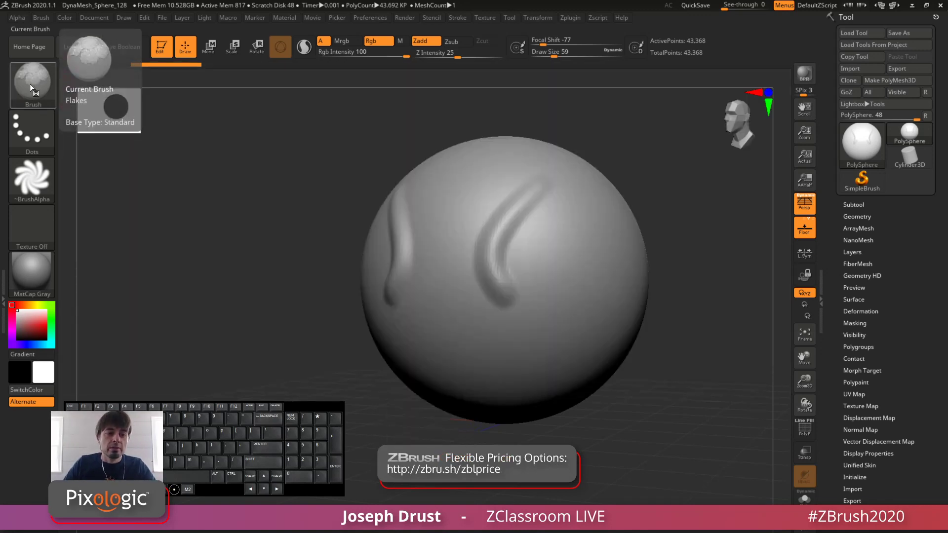
pyautogui.click(23, 84)
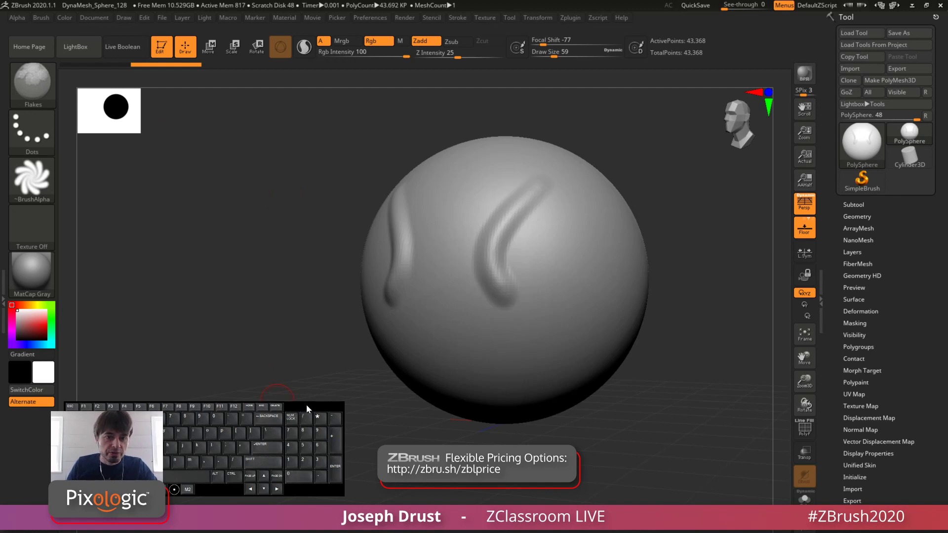
pyautogui.moveTo(306, 403); pyautogui.dragTo(724, 342)
pyautogui.click(43, 86)
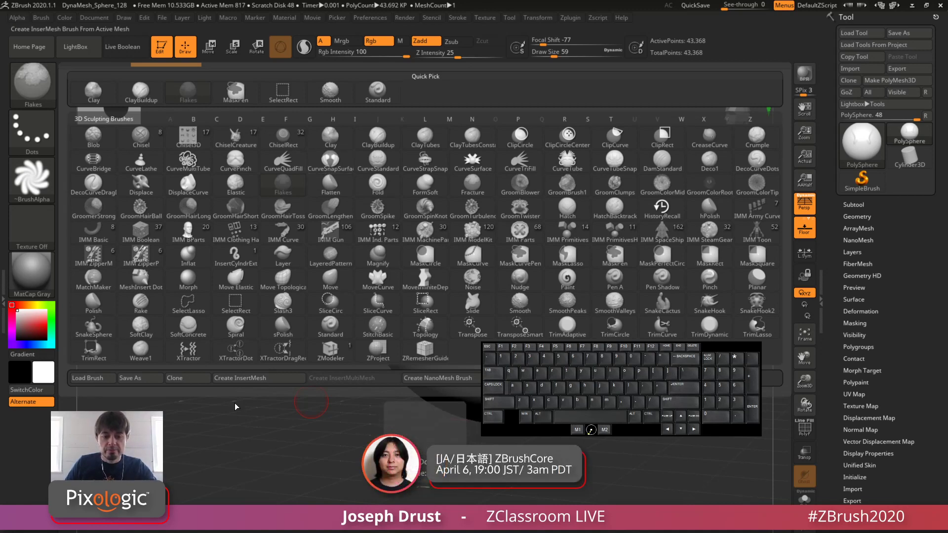
pyautogui.click(326, 171)
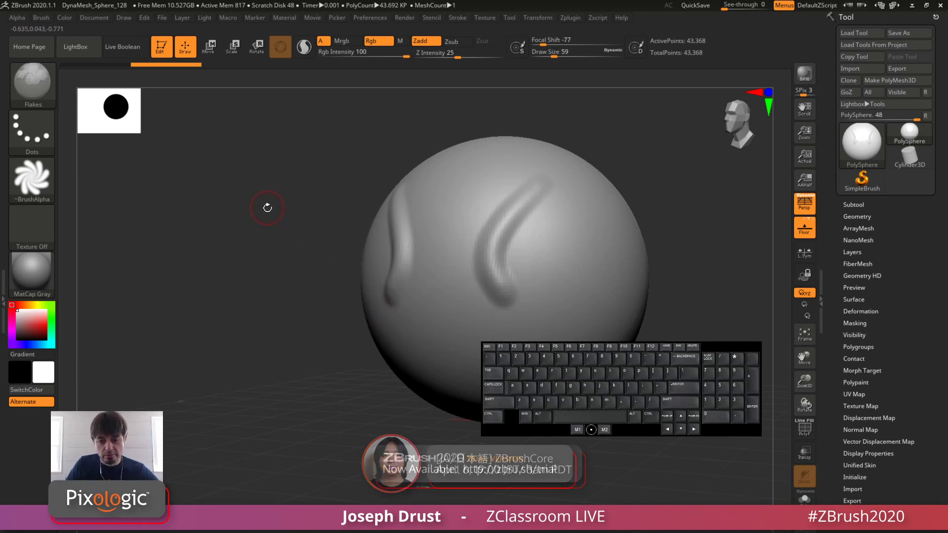
pyautogui.press('b')
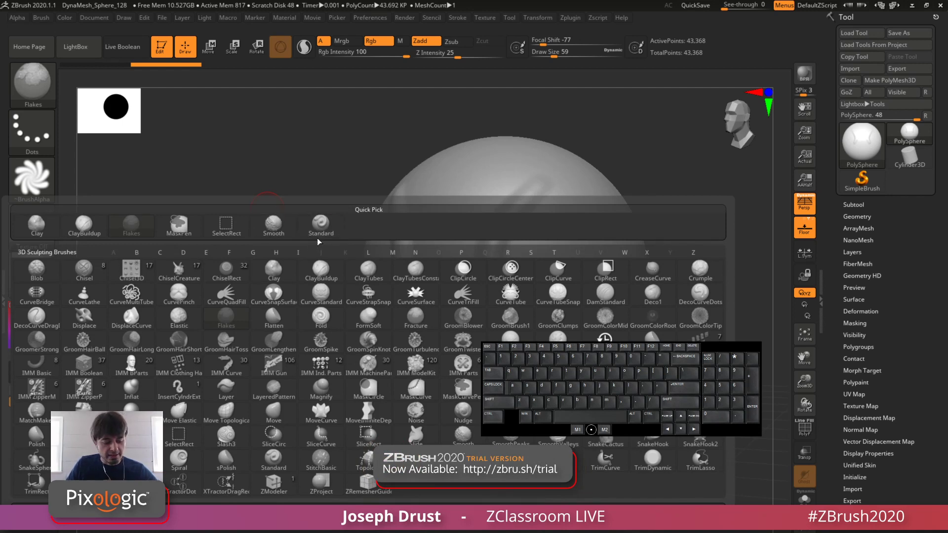
pyautogui.press('s')
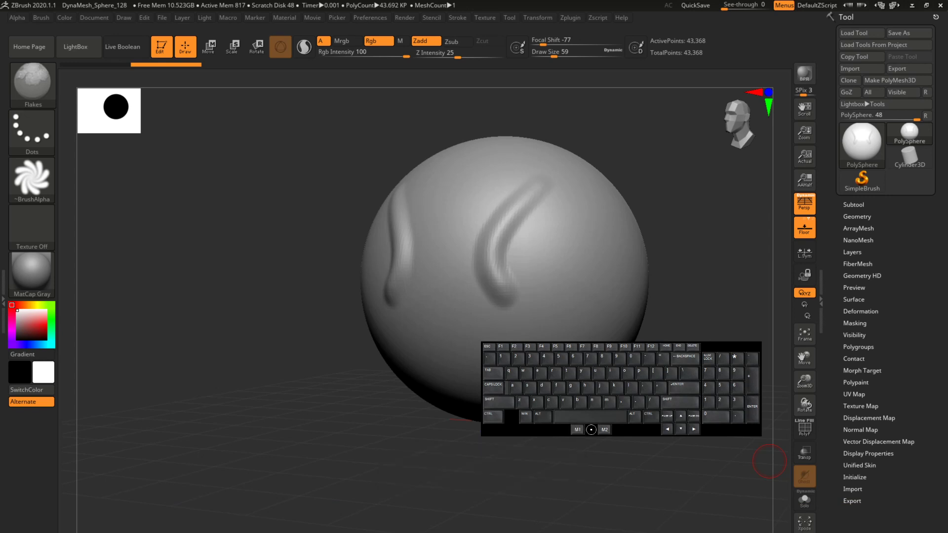
pyautogui.moveTo(725, 345); pyautogui.dragTo(300, 75)
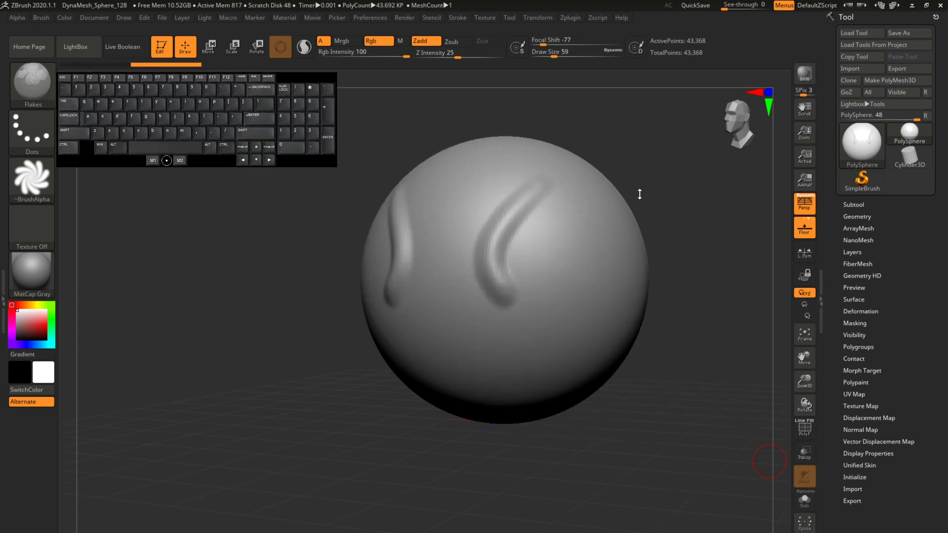
# Step: Filter the brush library to names starting with S and select the Standard brush
pyautogui.press('b')
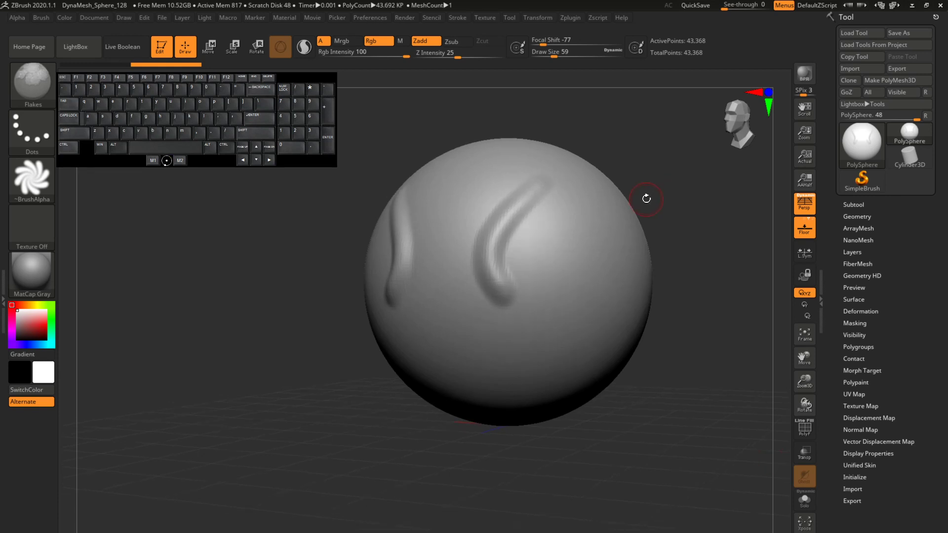
pyautogui.press('b')
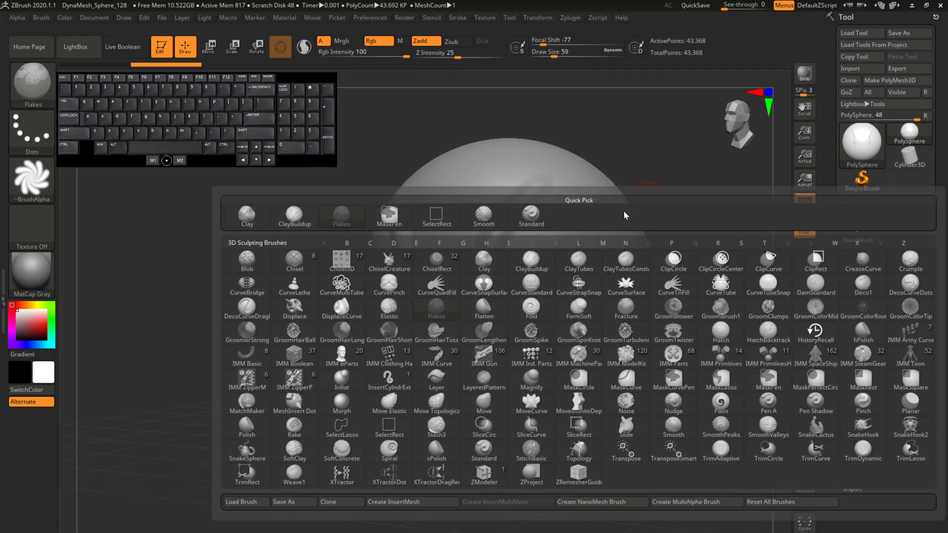
pyautogui.press('s')
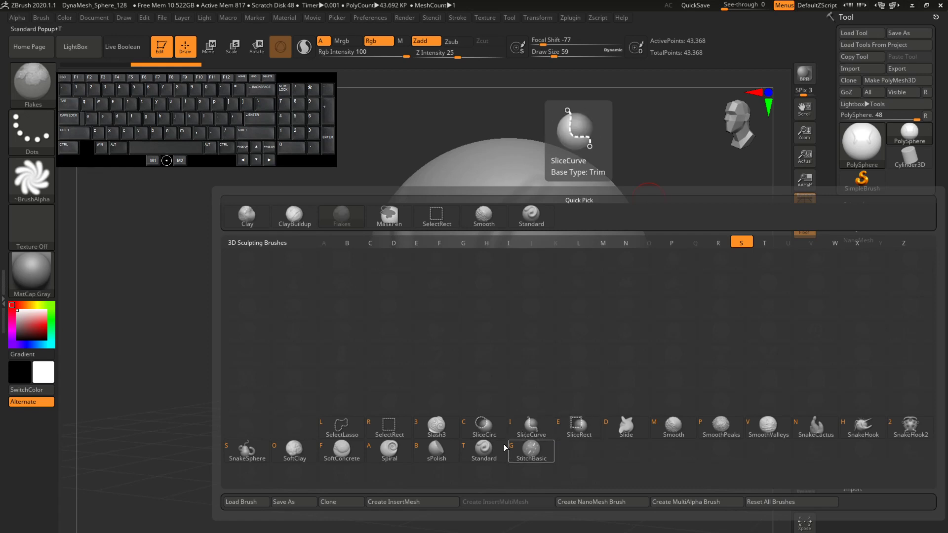
pyautogui.click(470, 446)
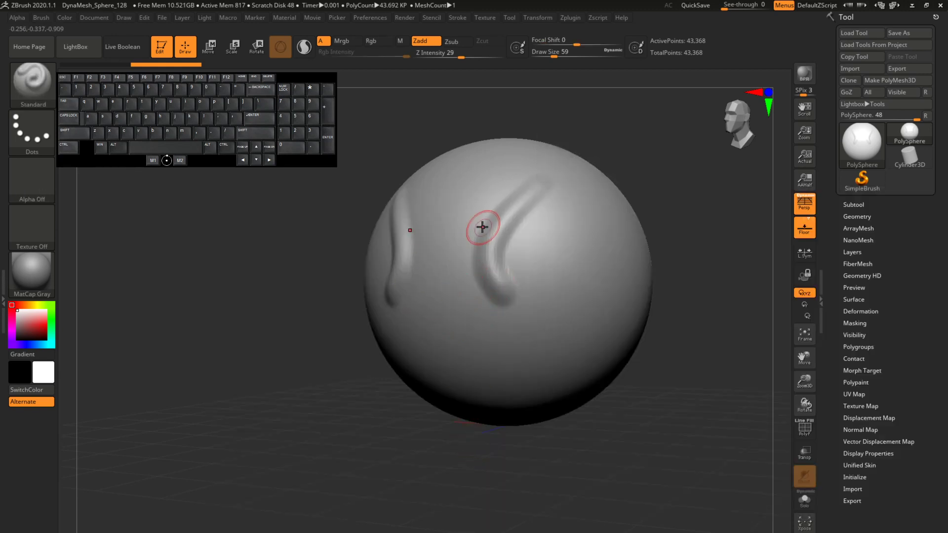
pyautogui.press('b')
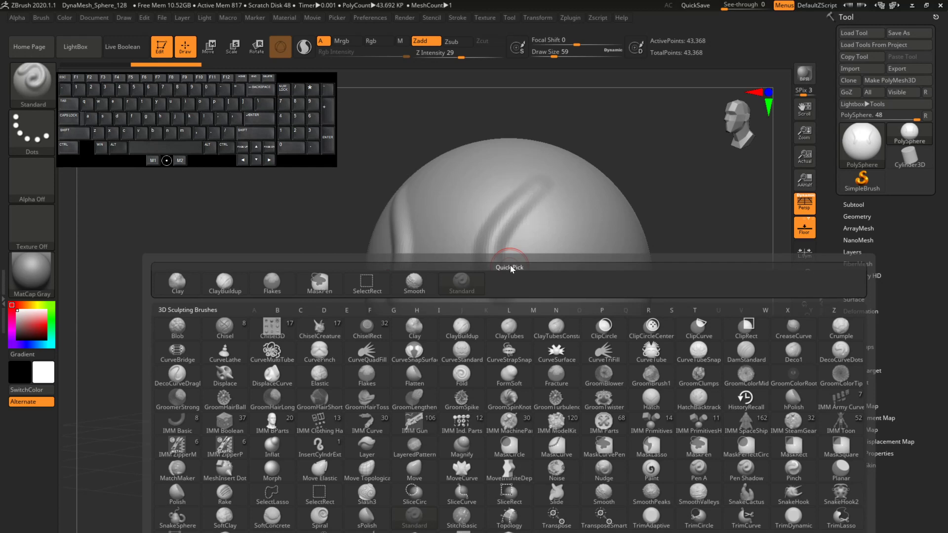
pyautogui.press('s')
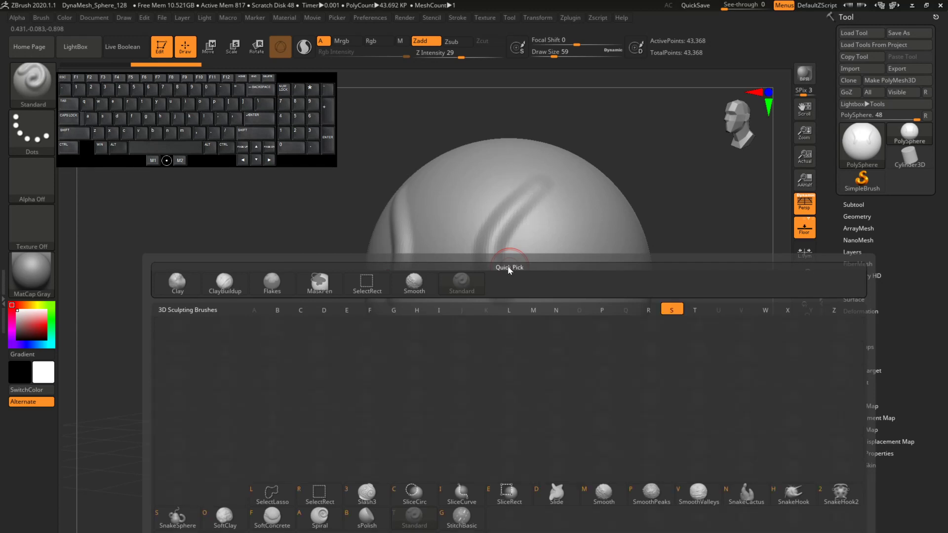
pyautogui.press('t')
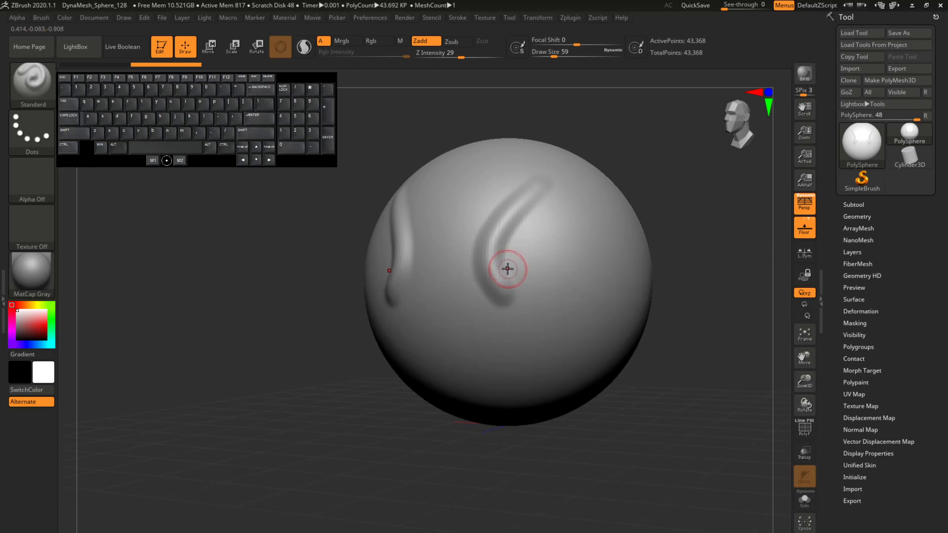
# Step: Switch to the ClayBuildup brush and return to the Standard brush
pyautogui.click(42, 88)
pyautogui.click(378, 142)
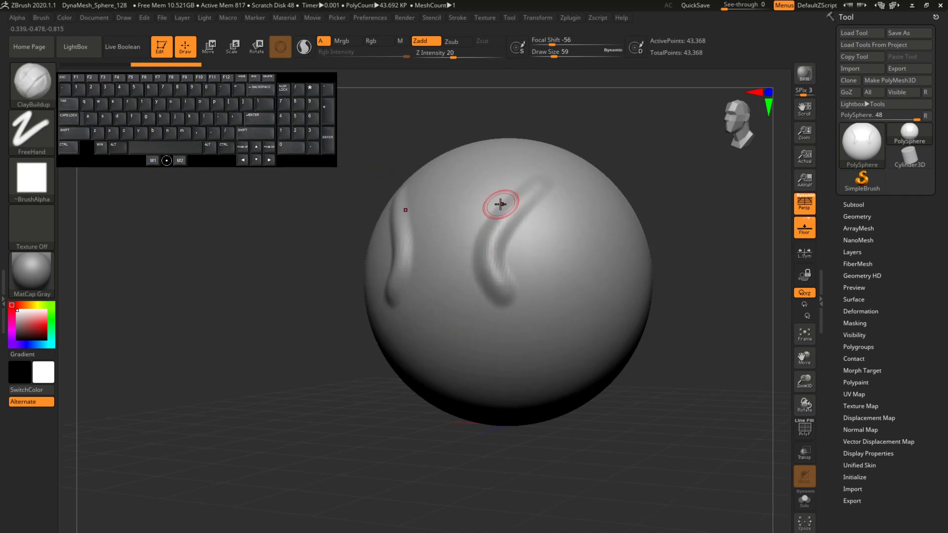
pyautogui.press('b')
pyautogui.press('s')
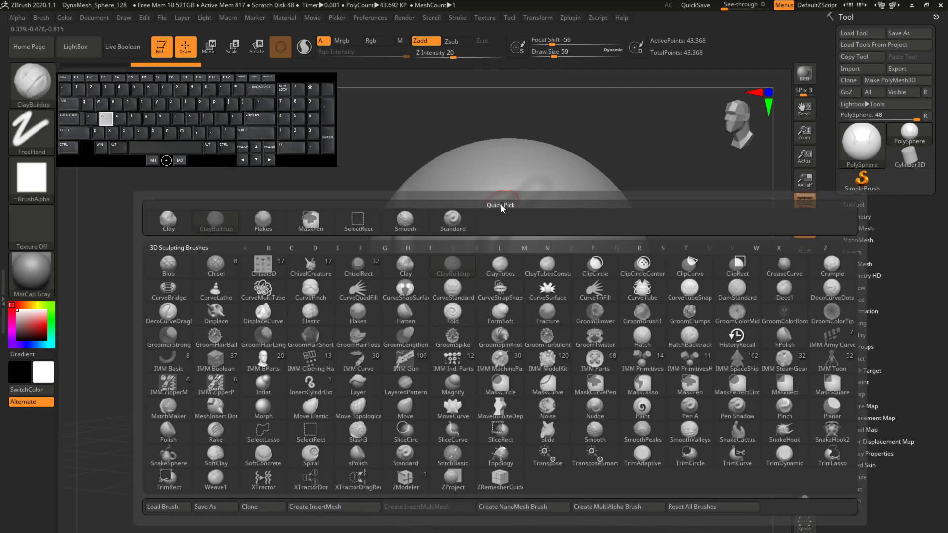
pyautogui.press('t')
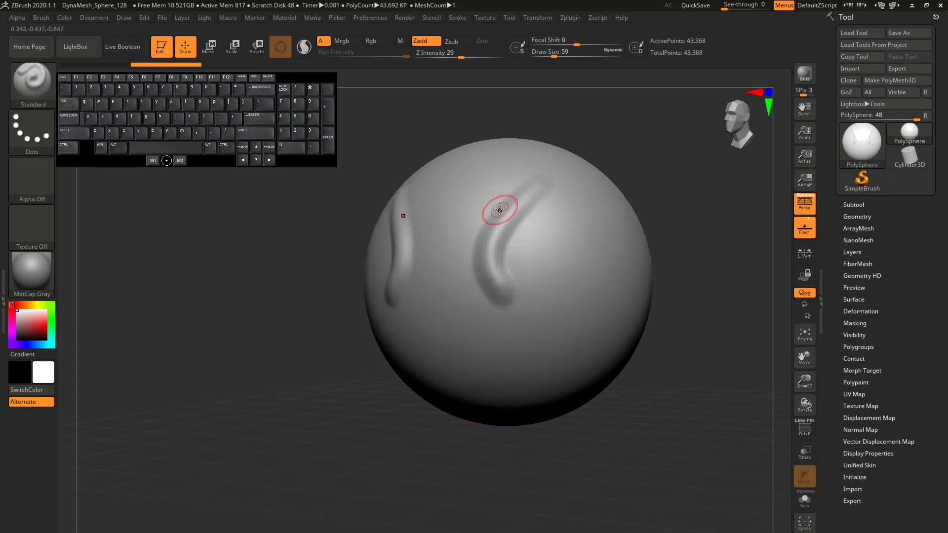
# Step: Filter the brush library to names starting with C and select the ClayBuildup brush
pyautogui.click(31, 83)
pyautogui.press('b')
pyautogui.press('Escape')
pyautogui.press('b')
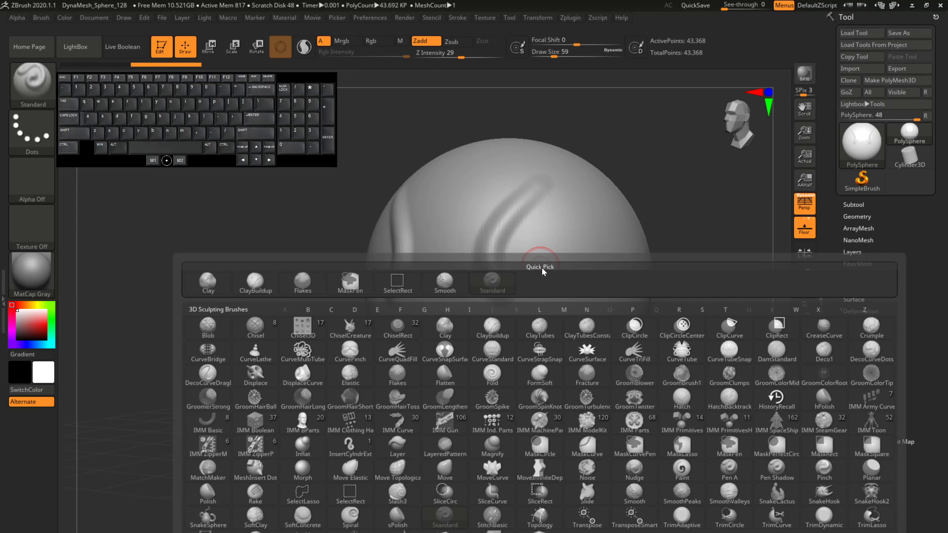
pyautogui.press('c')
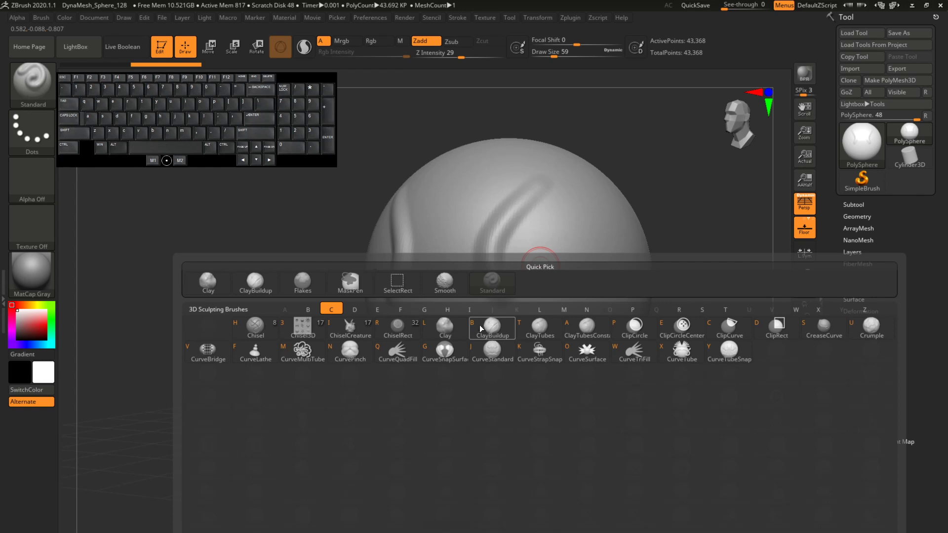
pyautogui.moveTo(482, 332)
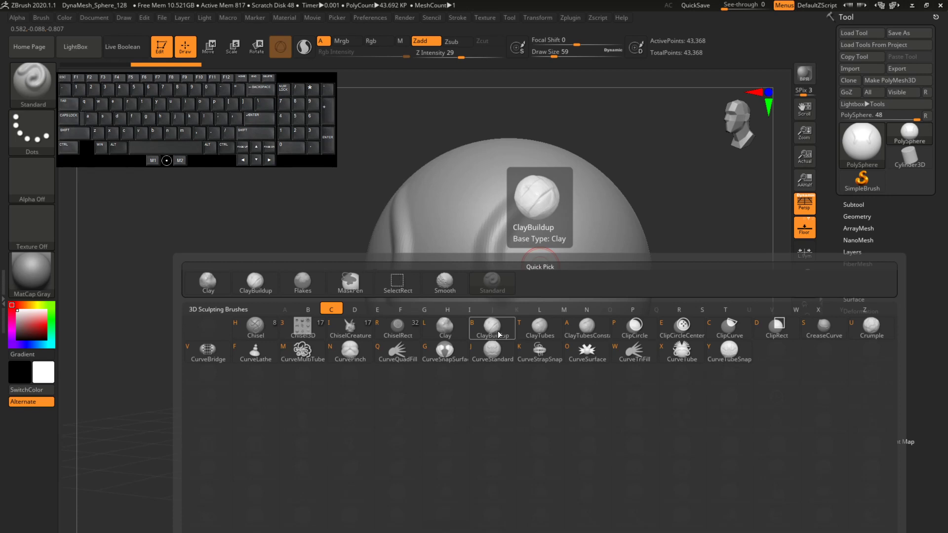
pyautogui.click(499, 335)
# Step: Alternate twice between the Standard and ClayBuildup brushes, ending on ClayBuildup
pyautogui.press('b')
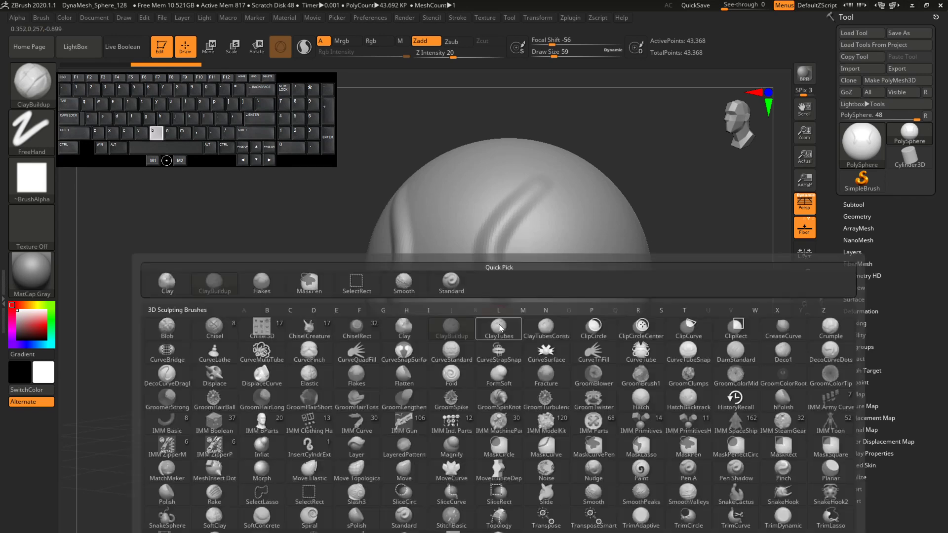
pyautogui.press('s')
pyautogui.press('t')
pyautogui.press('b')
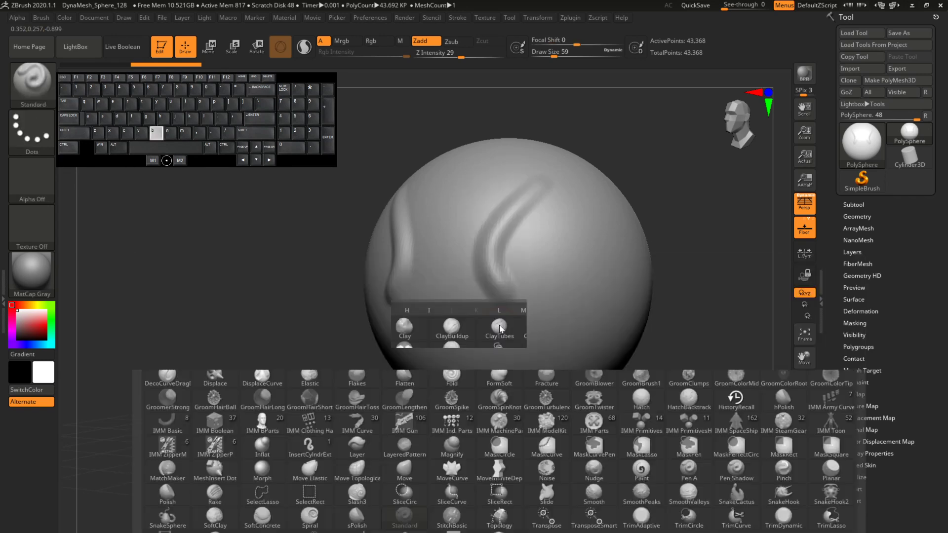
pyautogui.press('c')
pyautogui.press('b')
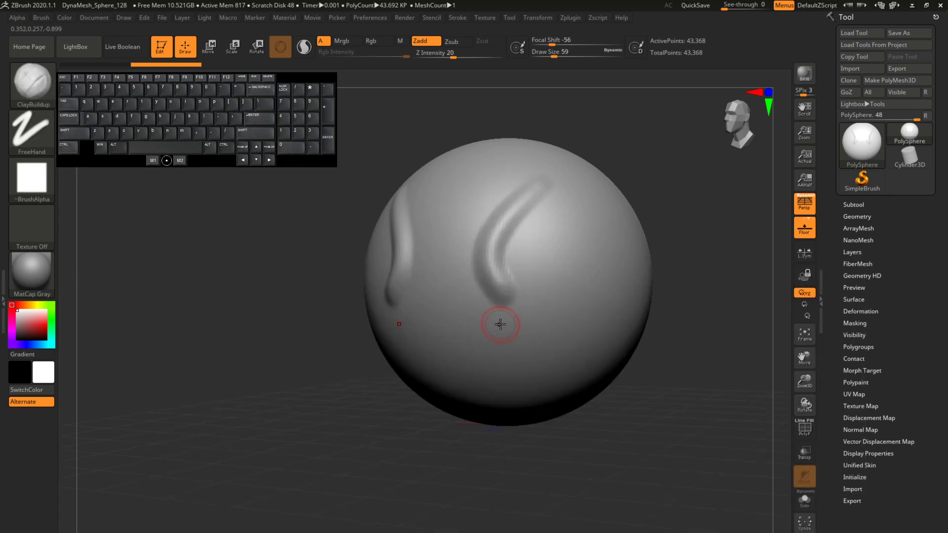
pyautogui.press('b')
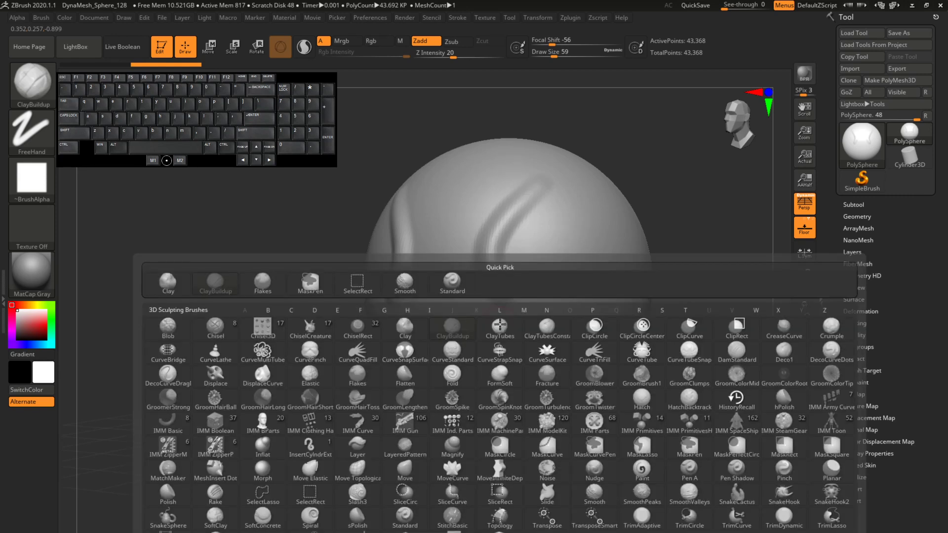
pyautogui.press('s')
pyautogui.press('t')
pyautogui.press('b')
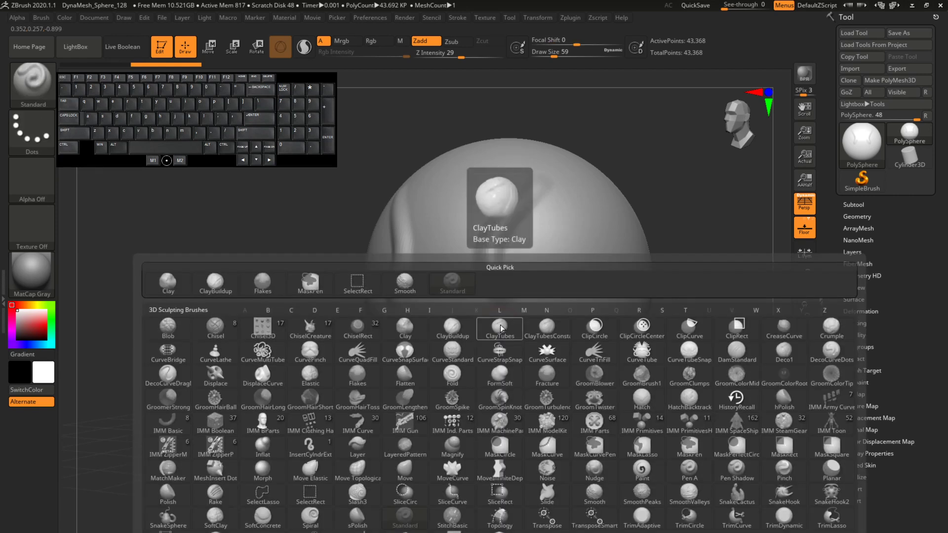
pyautogui.press('c')
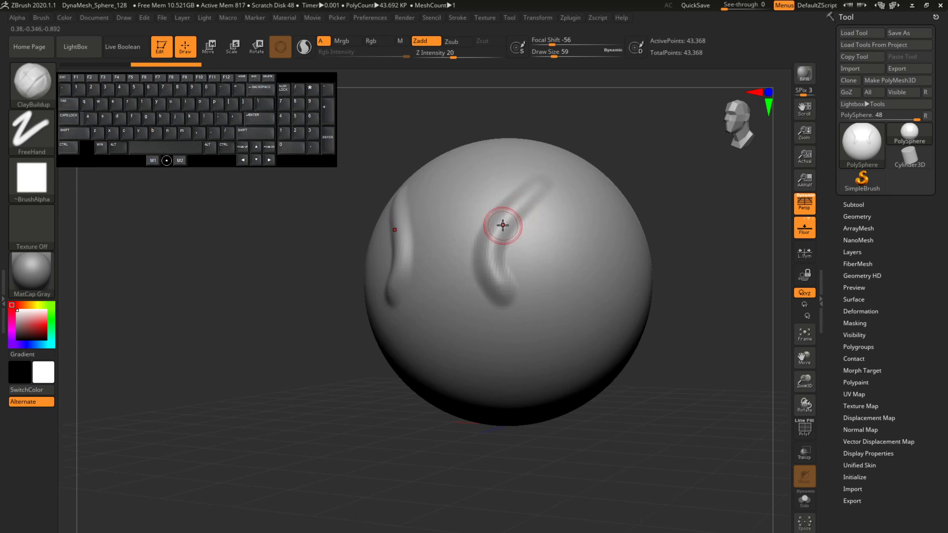
# Step: Make Move the active brush by narrowing the brush library to names starting with M
pyautogui.press('b')
pyautogui.press('m')
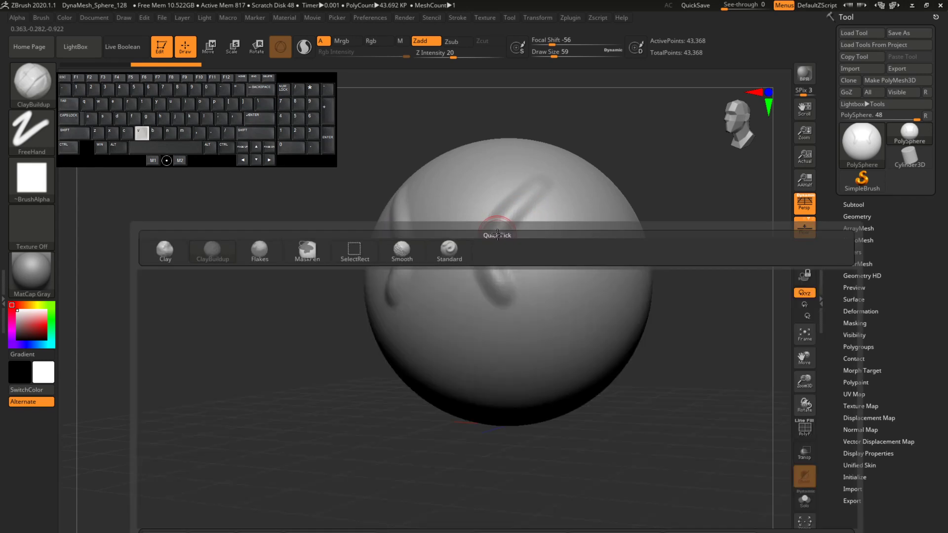
pyautogui.press('v')
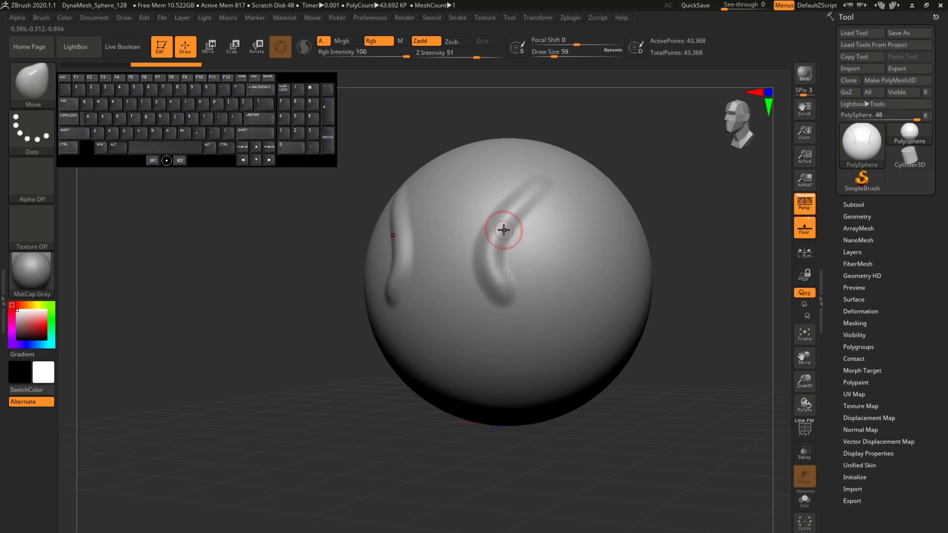
# Step: Make Pinch the active brush by narrowing the brush library to names starting with P
pyautogui.press('b')
pyautogui.press('p')
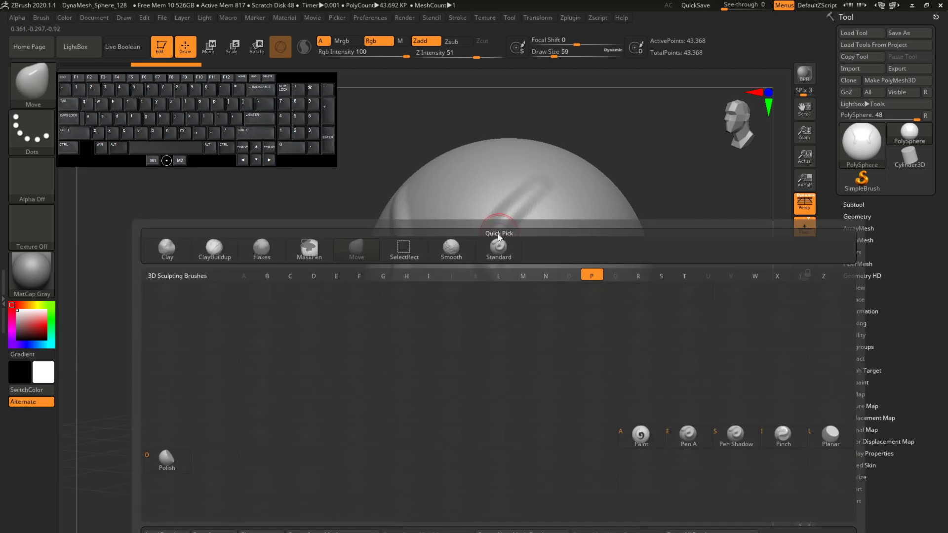
pyautogui.press('i')
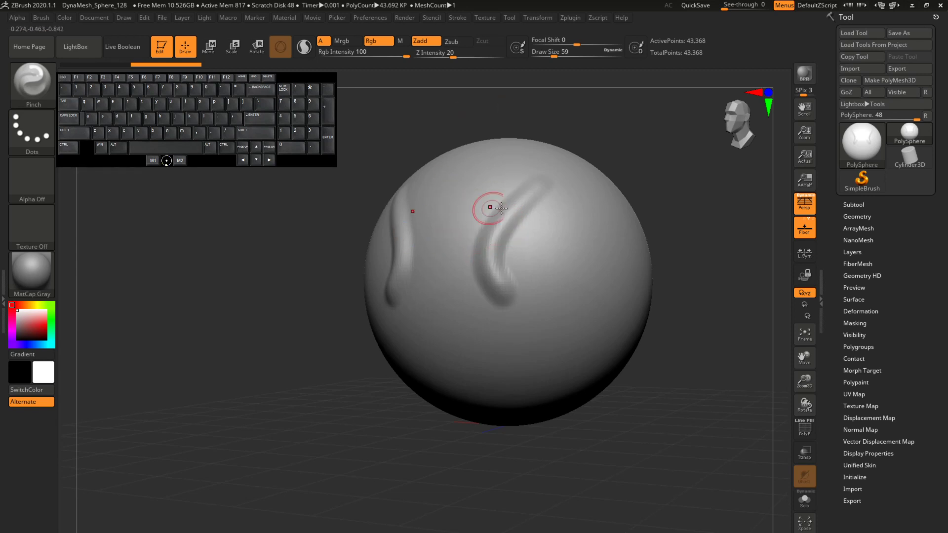
pyautogui.click(30, 93)
pyautogui.click(30, 86)
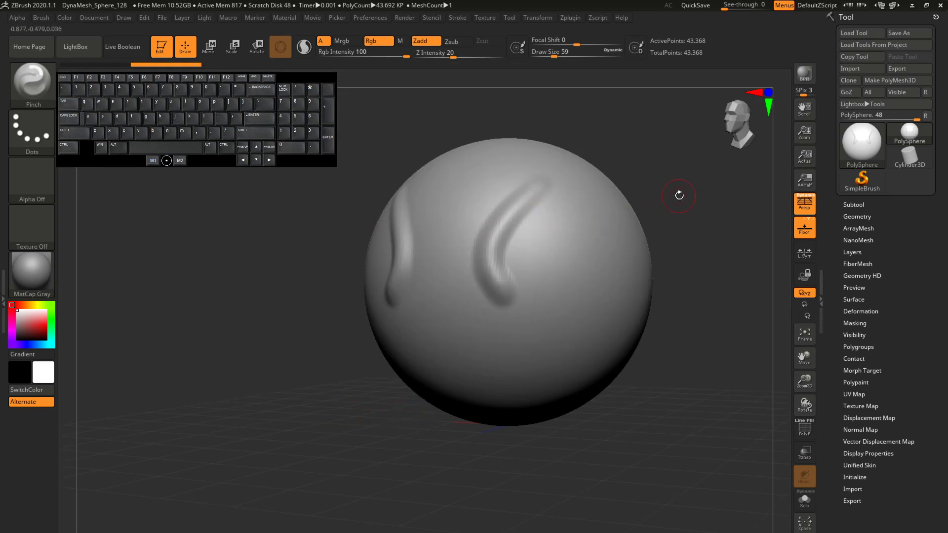
# Step: Make ClayBuildup the active brush by filtering the brush library to names starting with C
pyautogui.moveTo(678, 195); pyautogui.dragTo(539, 163)
pyautogui.press('b')
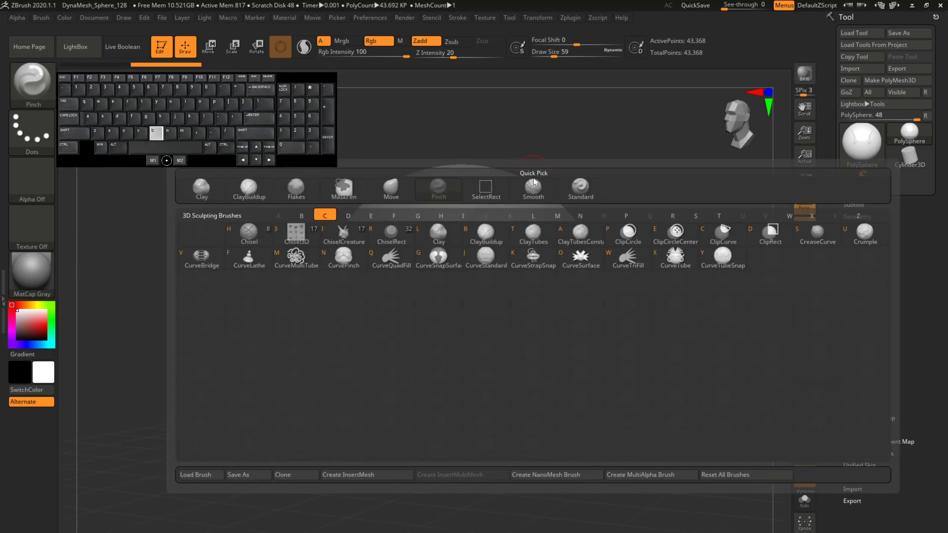
pyautogui.press('b')
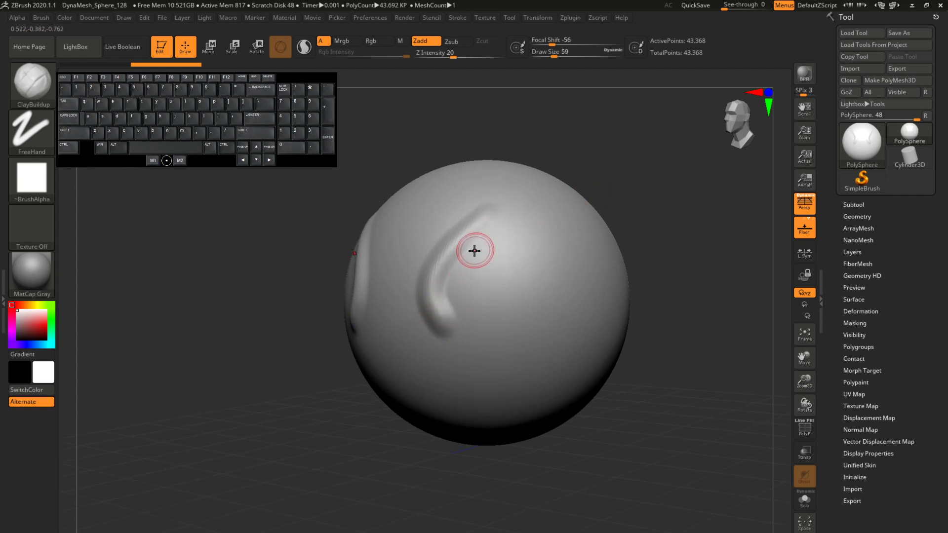
pyautogui.moveTo(474, 251)
pyautogui.mouseDown()
pyautogui.moveTo(449, 288)
pyautogui.moveTo(461, 315)
pyautogui.mouseUp()
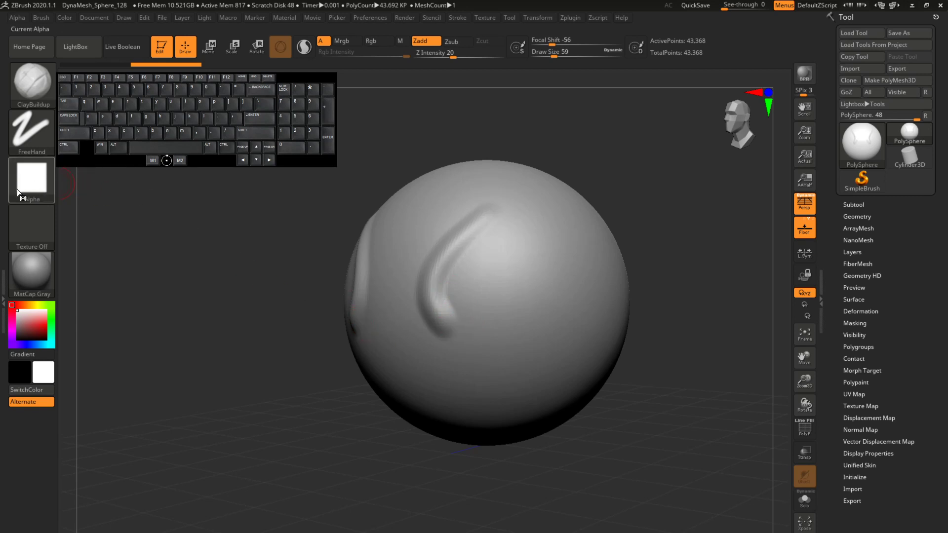
pyautogui.moveTo(31, 189)
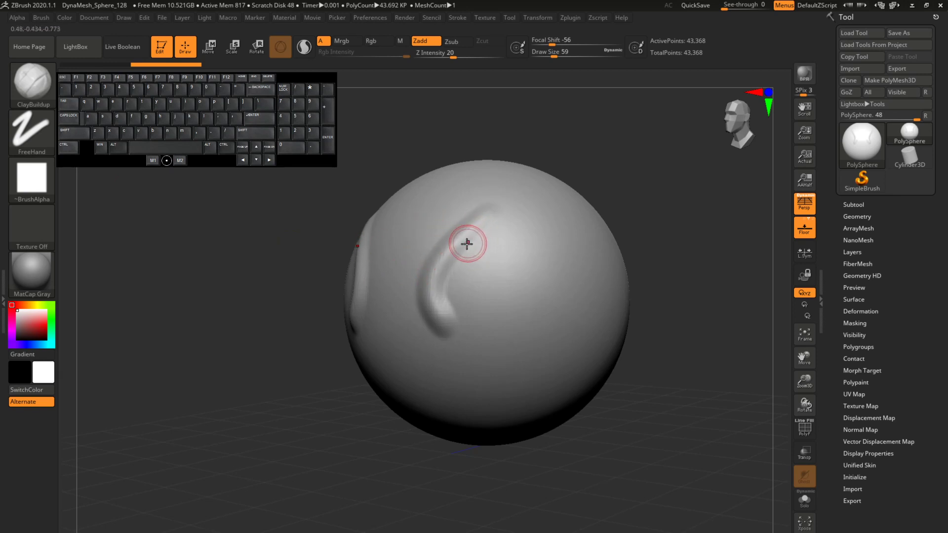
# Step: Sculpt two wavy ClayBuildup ridges, one below the other, beside the curved ridge on the sphere
pyautogui.moveTo(456, 291)
pyautogui.mouseDown()
pyautogui.moveTo(489, 256)
pyautogui.moveTo(540, 236)
pyautogui.moveTo(561, 209)
pyautogui.mouseUp()
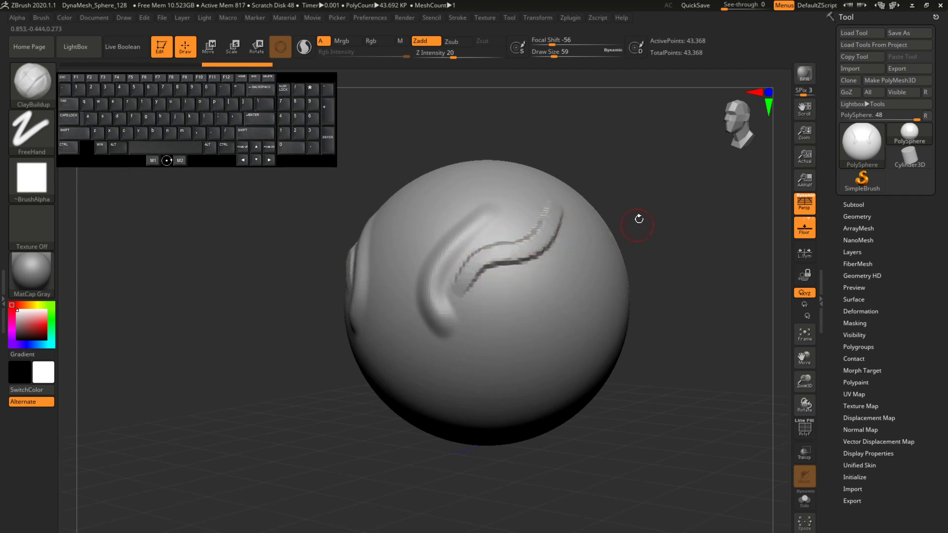
pyautogui.moveTo(639, 218)
pyautogui.mouseDown()
pyautogui.moveTo(647, 200)
pyautogui.moveTo(635, 183)
pyautogui.mouseUp()
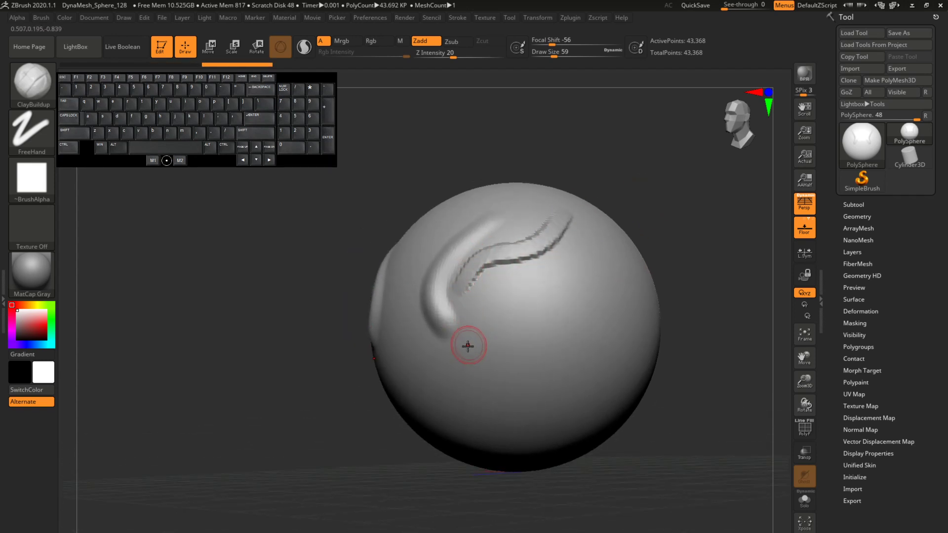
pyautogui.moveTo(473, 331); pyautogui.dragTo(557, 274)
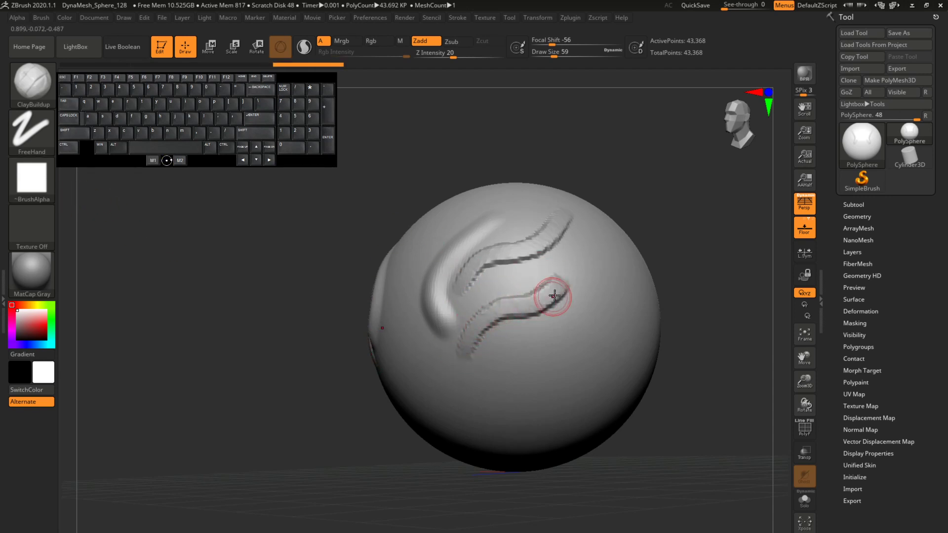
pyautogui.moveTo(642, 189); pyautogui.dragTo(658, 212)
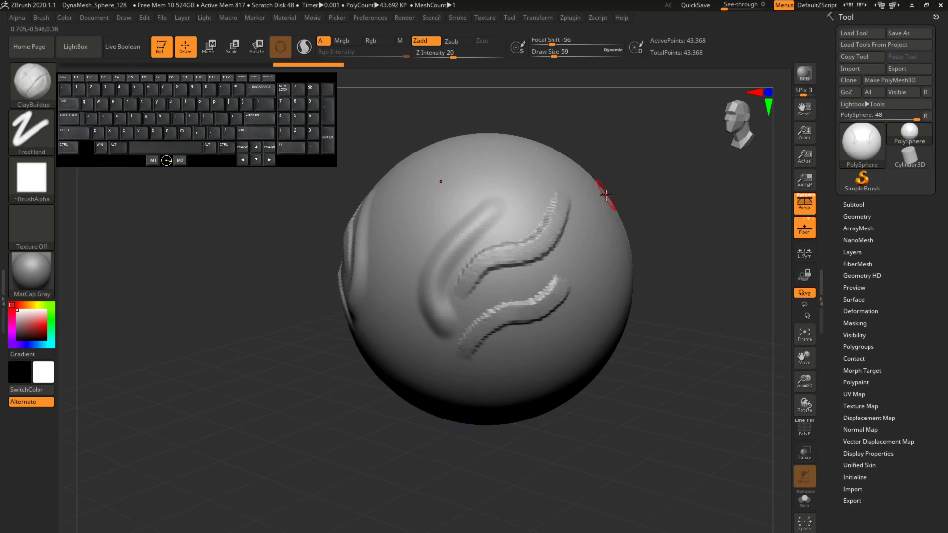
# Step: Thicken the upper wavy ridge with overlapping ClayBuildup strokes
pyautogui.moveTo(606, 196); pyautogui.dragTo(504, 232)
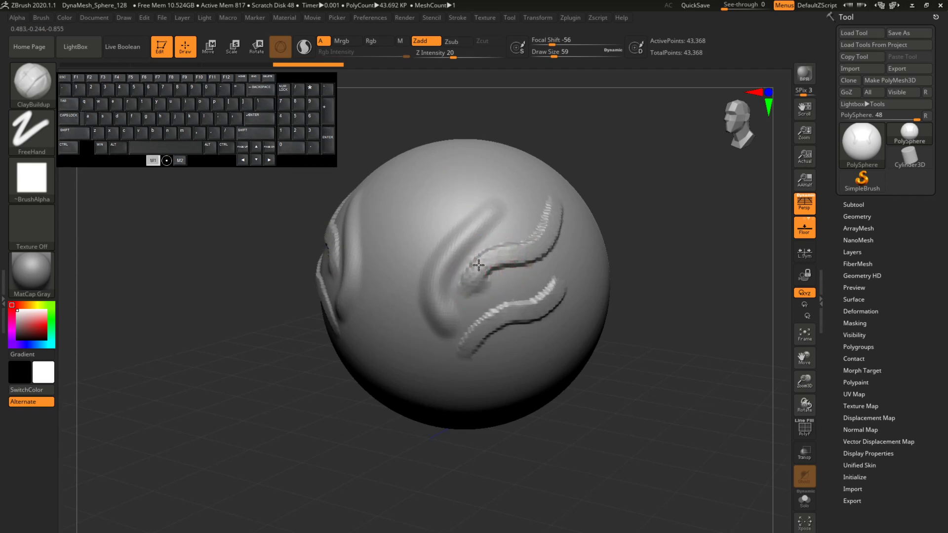
pyautogui.moveTo(516, 266)
pyautogui.mouseDown()
pyautogui.moveTo(514, 255)
pyautogui.moveTo(566, 236)
pyautogui.moveTo(562, 217)
pyautogui.moveTo(589, 196)
pyautogui.mouseUp()
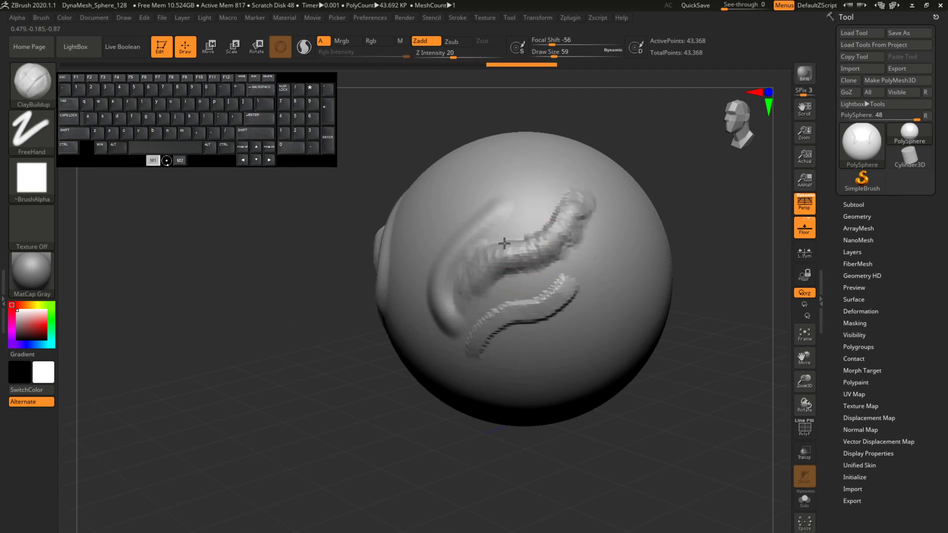
pyautogui.moveTo(547, 236); pyautogui.dragTo(578, 220)
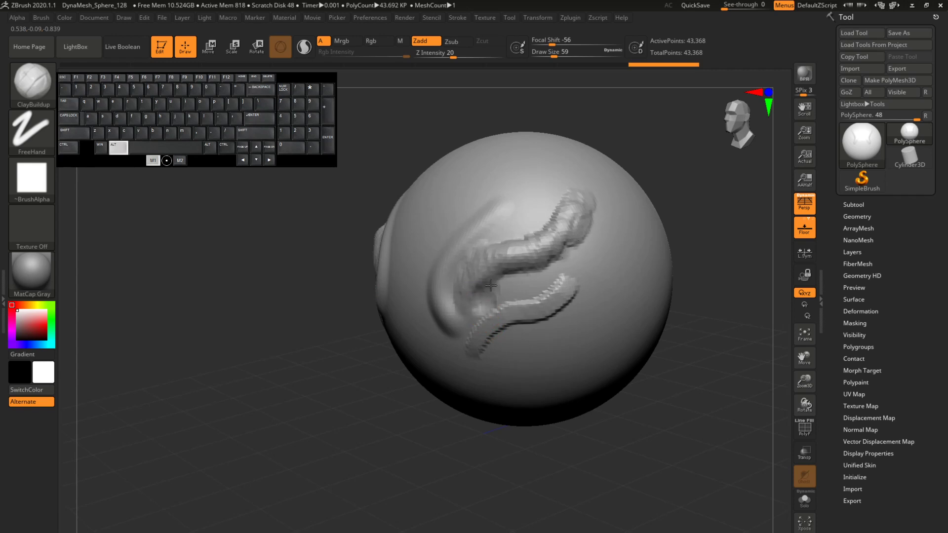
# Step: Carve a groove between the two wavy ridges and smooth the upper ridge
pyautogui.moveTo(490, 286)
pyautogui.keyDown('alt'); pyautogui.mouseDown()
pyautogui.moveTo(546, 277)
pyautogui.moveTo(594, 233)
pyautogui.mouseUp(); pyautogui.keyUp('alt')
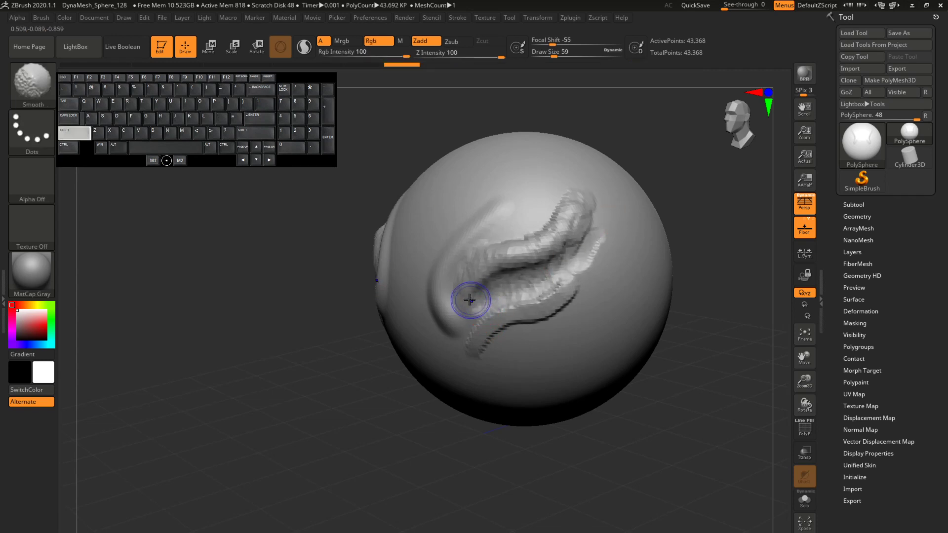
pyautogui.moveTo(489, 269)
pyautogui.keyDown('shift'); pyautogui.mouseDown()
pyautogui.moveTo(568, 232)
pyautogui.moveTo(489, 251)
pyautogui.moveTo(543, 202)
pyautogui.mouseUp(); pyautogui.keyUp('shift')
pyautogui.moveTo(654, 147); pyautogui.dragTo(548, 212)
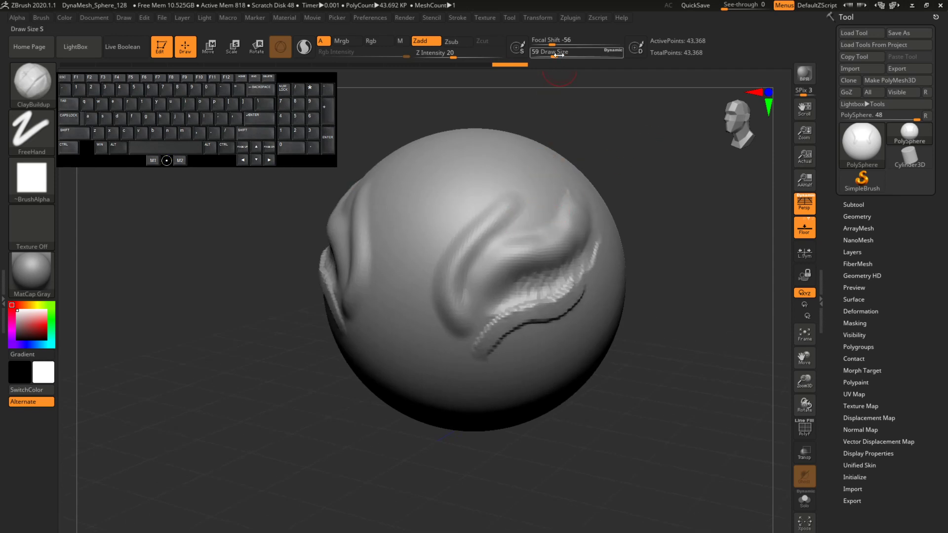
# Step: Set the draw size to 136 and sculpt broad ClayBuildup strokes along the curved ridge
pyautogui.moveTo(558, 55); pyautogui.dragTo(566, 54)
pyautogui.moveTo(558, 191)
pyautogui.mouseDown()
pyautogui.moveTo(548, 186)
pyautogui.moveTo(560, 178)
pyautogui.moveTo(459, 302)
pyautogui.moveTo(465, 315)
pyautogui.mouseUp()
pyautogui.moveTo(478, 276)
pyautogui.mouseDown()
pyautogui.moveTo(545, 185)
pyautogui.moveTo(469, 311)
pyautogui.mouseUp()
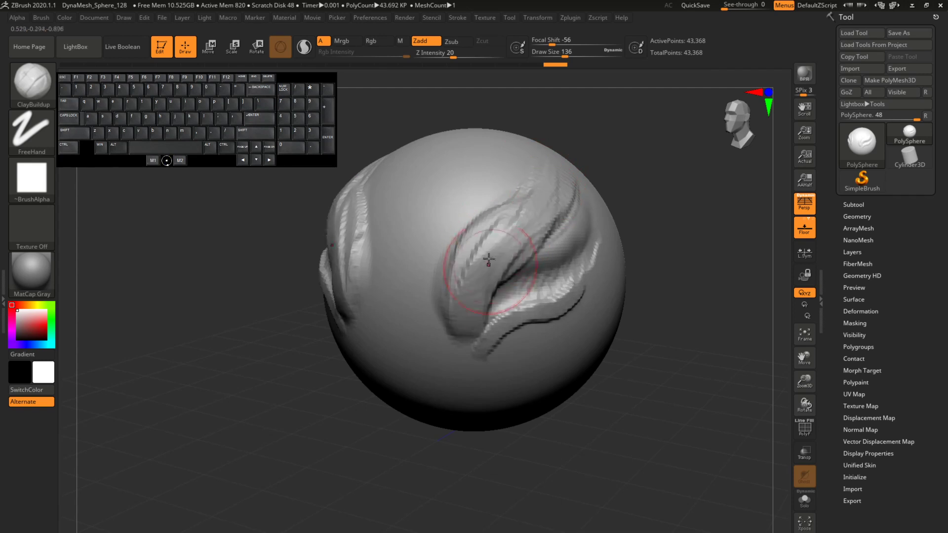
pyautogui.moveTo(488, 260); pyautogui.dragTo(468, 297)
# Step: Build up a raised mass between the two mirrored ridges with broad, mostly vertical ClayBuildup strokes
pyautogui.moveTo(628, 216)
pyautogui.mouseDown()
pyautogui.moveTo(661, 231)
pyautogui.moveTo(642, 223)
pyautogui.mouseUp()
pyautogui.moveTo(642, 223); pyautogui.dragTo(667, 222)
pyautogui.moveTo(379, 271)
pyautogui.mouseDown()
pyautogui.moveTo(419, 275)
pyautogui.moveTo(380, 313)
pyautogui.moveTo(388, 270)
pyautogui.moveTo(411, 269)
pyautogui.moveTo(391, 266)
pyautogui.moveTo(392, 285)
pyautogui.mouseUp()
pyautogui.moveTo(596, 234)
pyautogui.keyDown('alt'); pyautogui.mouseDown()
pyautogui.moveTo(596, 206)
pyautogui.moveTo(536, 190)
pyautogui.mouseUp(); pyautogui.keyUp('alt')
pyautogui.moveTo(469, 242)
pyautogui.mouseDown()
pyautogui.moveTo(429, 296)
pyautogui.moveTo(413, 250)
pyautogui.moveTo(444, 332)
pyautogui.moveTo(451, 281)
pyautogui.moveTo(420, 286)
pyautogui.mouseUp()
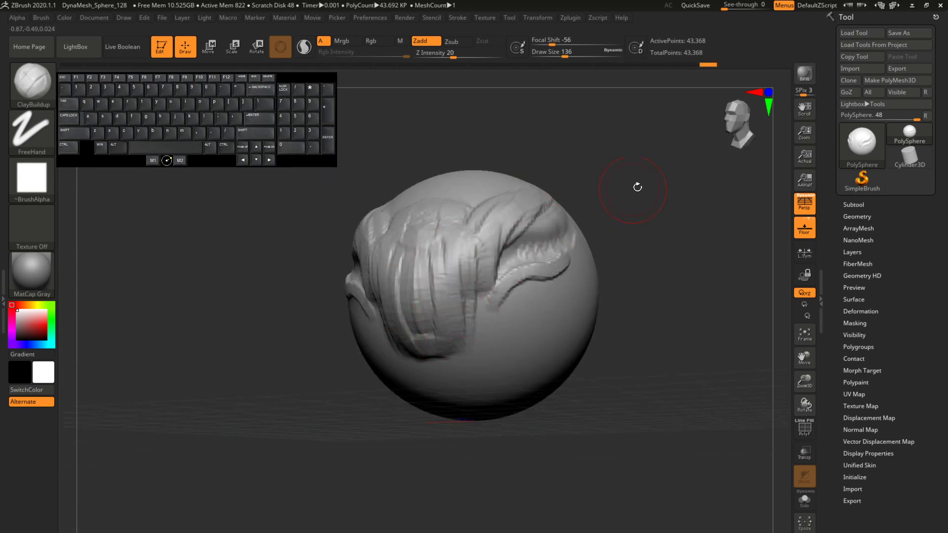
# Step: Shape the central mass into a protruding snout and add clay at both sides of its lower end
pyautogui.moveTo(638, 188); pyautogui.dragTo(567, 203)
pyautogui.moveTo(434, 250); pyautogui.dragTo(426, 345)
pyautogui.moveTo(375, 378)
pyautogui.mouseDown()
pyautogui.moveTo(421, 383)
pyautogui.moveTo(486, 361)
pyautogui.mouseUp()
pyautogui.moveTo(353, 312)
pyautogui.mouseDown()
pyautogui.moveTo(433, 310)
pyautogui.moveTo(440, 252)
pyautogui.moveTo(420, 318)
pyautogui.mouseUp()
pyautogui.moveTo(554, 258)
pyautogui.mouseDown()
pyautogui.moveTo(499, 265)
pyautogui.moveTo(481, 305)
pyautogui.mouseUp()
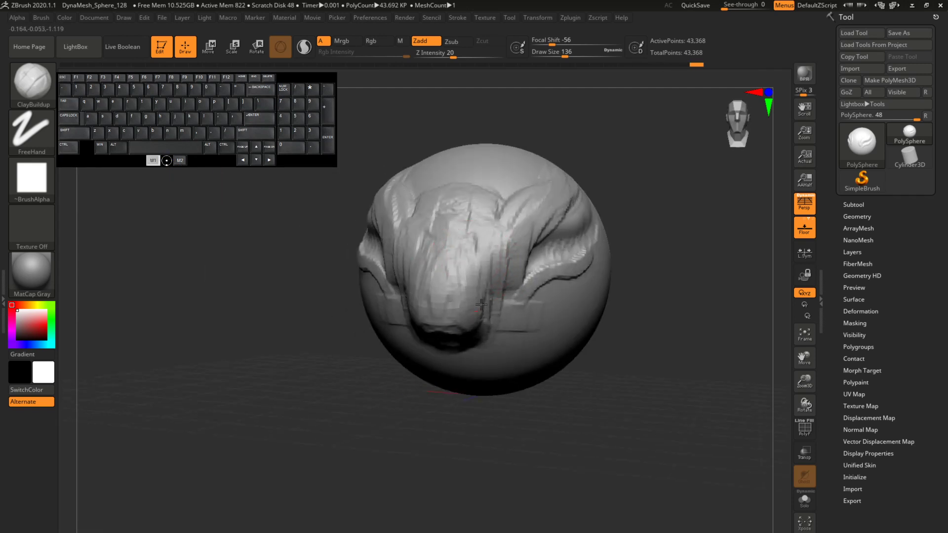
# Step: Build up sweeping cheek folds beside the snout, and smooth the forehead and snout surface
pyautogui.moveTo(677, 307)
pyautogui.mouseDown()
pyautogui.moveTo(531, 311)
pyautogui.moveTo(595, 285)
pyautogui.mouseUp()
pyautogui.moveTo(526, 341)
pyautogui.keyDown('alt'); pyautogui.mouseDown()
pyautogui.moveTo(615, 299)
pyautogui.moveTo(651, 258)
pyautogui.moveTo(646, 271)
pyautogui.moveTo(568, 257)
pyautogui.moveTo(533, 286)
pyautogui.moveTo(637, 243)
pyautogui.moveTo(644, 220)
pyautogui.moveTo(630, 247)
pyautogui.moveTo(610, 213)
pyautogui.moveTo(572, 222)
pyautogui.mouseUp(); pyautogui.keyUp('alt')
pyautogui.moveTo(660, 151); pyautogui.dragTo(730, 151)
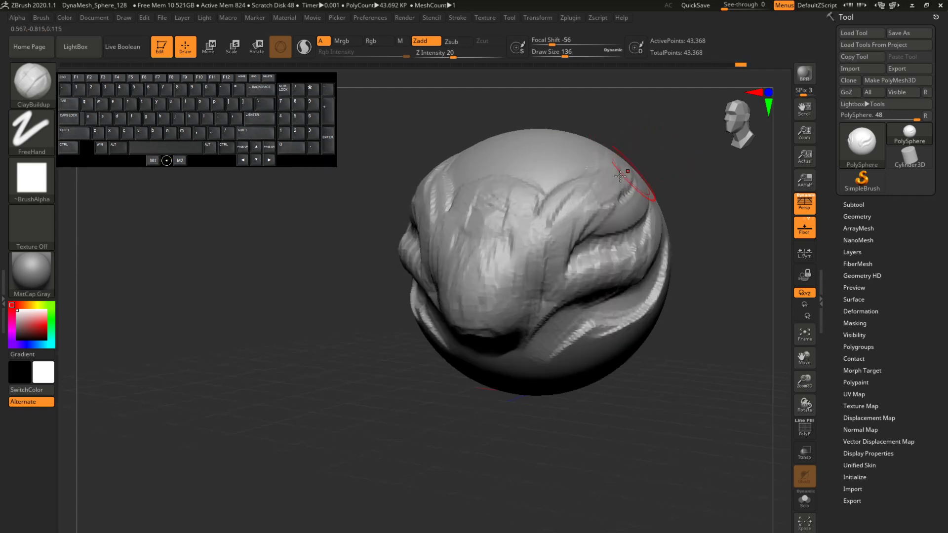
pyautogui.moveTo(620, 177)
pyautogui.mouseDown()
pyautogui.moveTo(581, 226)
pyautogui.moveTo(584, 237)
pyautogui.moveTo(603, 195)
pyautogui.moveTo(590, 175)
pyautogui.moveTo(484, 186)
pyautogui.moveTo(510, 309)
pyautogui.mouseUp()
pyautogui.moveTo(640, 345); pyautogui.dragTo(694, 321)
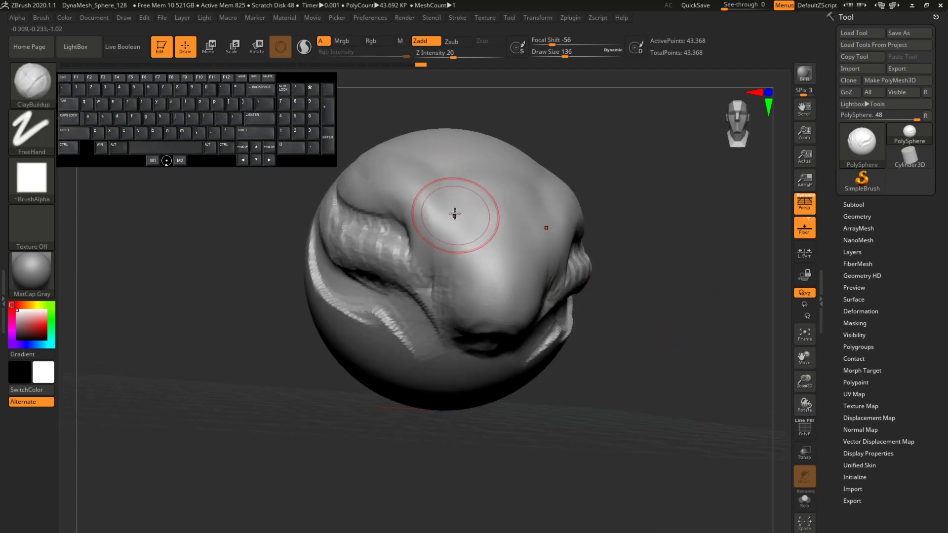
# Step: Set the draw size to 90 and sculpt the sides and tip of the snout with ClayBuildup
pyautogui.click(559, 55)
pyautogui.moveTo(444, 224)
pyautogui.mouseDown()
pyautogui.moveTo(455, 276)
pyautogui.moveTo(474, 299)
pyautogui.mouseUp()
pyautogui.moveTo(617, 316); pyautogui.dragTo(686, 311)
pyautogui.moveTo(463, 296)
pyautogui.mouseDown()
pyautogui.moveTo(465, 328)
pyautogui.moveTo(463, 311)
pyautogui.mouseUp()
pyautogui.moveTo(557, 299); pyautogui.dragTo(590, 261)
pyautogui.moveTo(462, 321)
pyautogui.mouseDown()
pyautogui.moveTo(476, 313)
pyautogui.moveTo(507, 320)
pyautogui.mouseUp()
# Step: Carve a pair of nostrils into the underside of the snout and add clay above them
pyautogui.moveTo(618, 248); pyautogui.dragTo(605, 197)
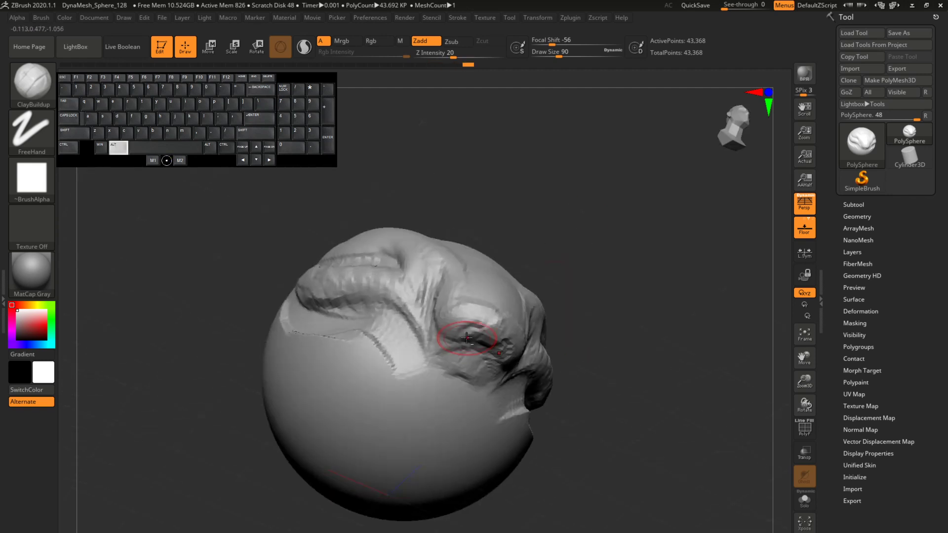
pyautogui.keyDown('alt'); pyautogui.moveTo(466, 338); pyautogui.dragTo(460, 349); pyautogui.keyUp('alt')
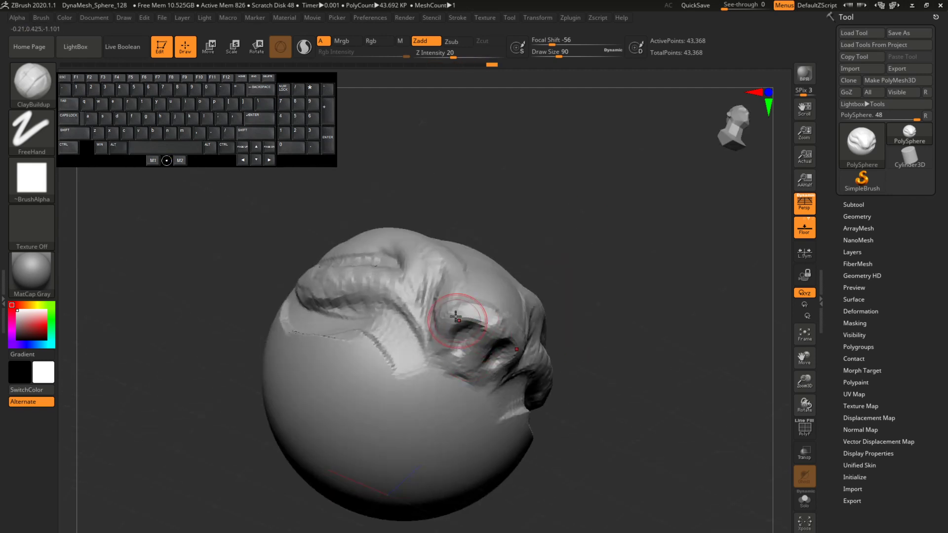
pyautogui.moveTo(456, 317); pyautogui.dragTo(469, 313)
# Step: Add clay along the sides of the snout and carve the hollows at the inner eye corners
pyautogui.moveTo(575, 232); pyautogui.dragTo(572, 303)
pyautogui.moveTo(467, 289)
pyautogui.mouseDown()
pyautogui.moveTo(464, 316)
pyautogui.moveTo(490, 317)
pyautogui.mouseUp()
pyautogui.moveTo(447, 255)
pyautogui.mouseDown()
pyautogui.moveTo(420, 298)
pyautogui.moveTo(429, 264)
pyautogui.mouseUp()
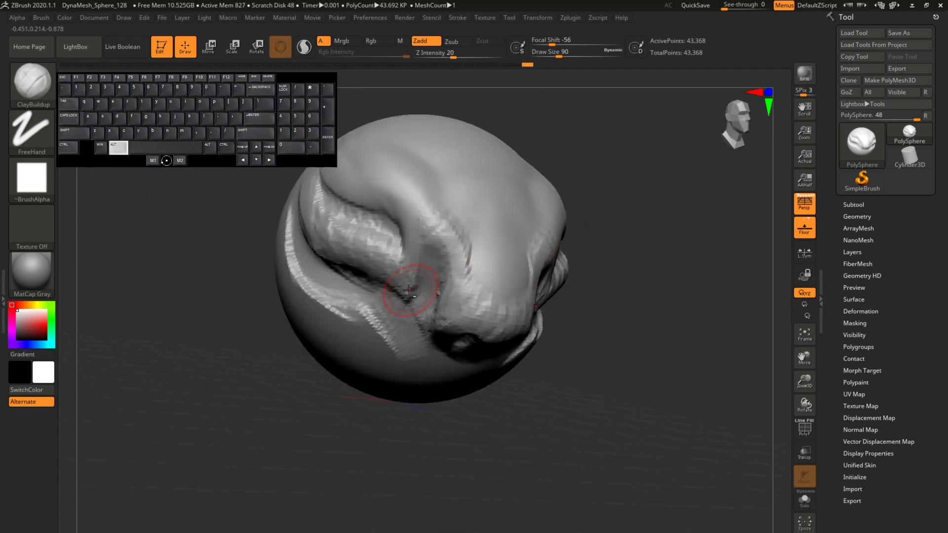
pyautogui.keyDown('alt'); pyautogui.moveTo(403, 294); pyautogui.dragTo(417, 278); pyautogui.keyUp('alt')
pyautogui.moveTo(703, 192); pyautogui.dragTo(613, 184)
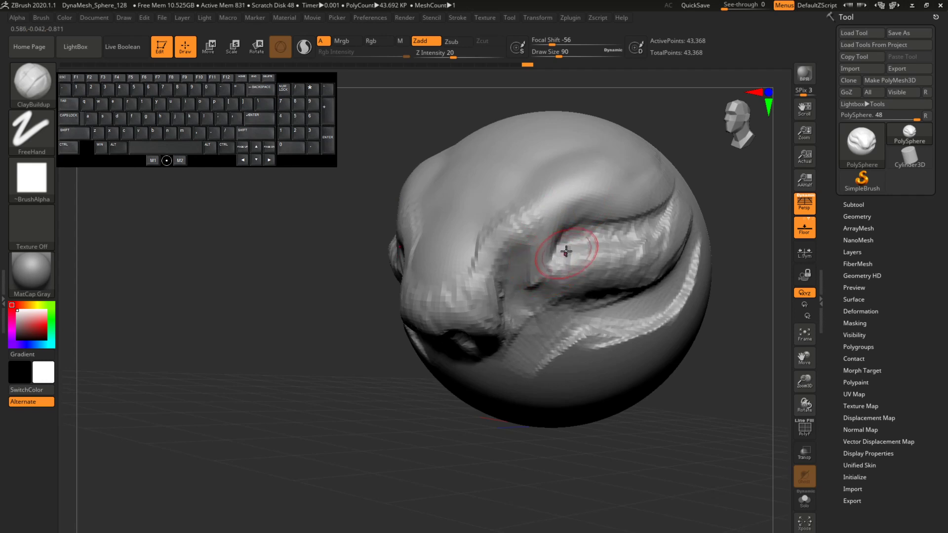
# Step: Carve the crease beneath the brow at draw size 41 and deepen the eye area at draw size 59
pyautogui.moveTo(554, 51); pyautogui.dragTo(546, 52)
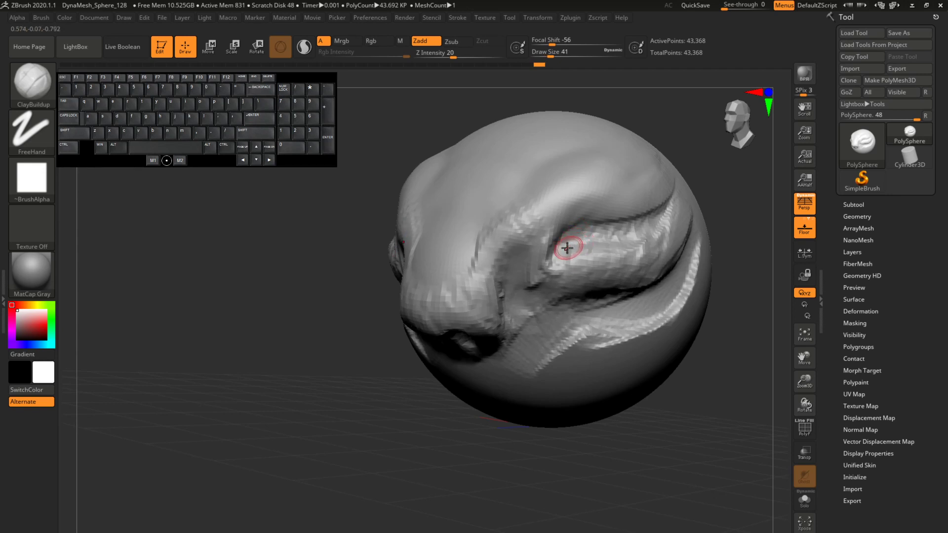
pyautogui.moveTo(556, 252)
pyautogui.keyDown('alt'); pyautogui.mouseDown()
pyautogui.moveTo(657, 217)
pyautogui.moveTo(608, 227)
pyautogui.mouseUp(); pyautogui.keyUp('alt')
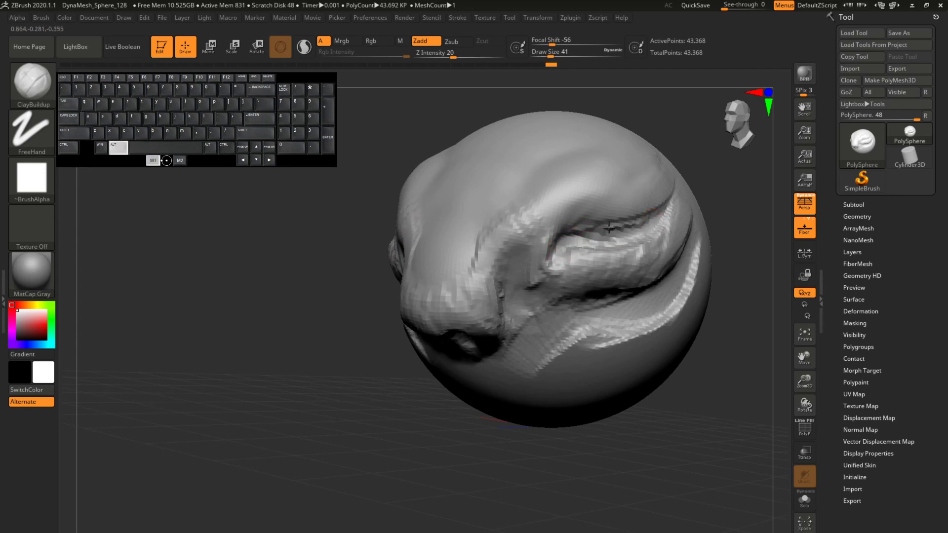
pyautogui.moveTo(546, 52); pyautogui.dragTo(550, 52)
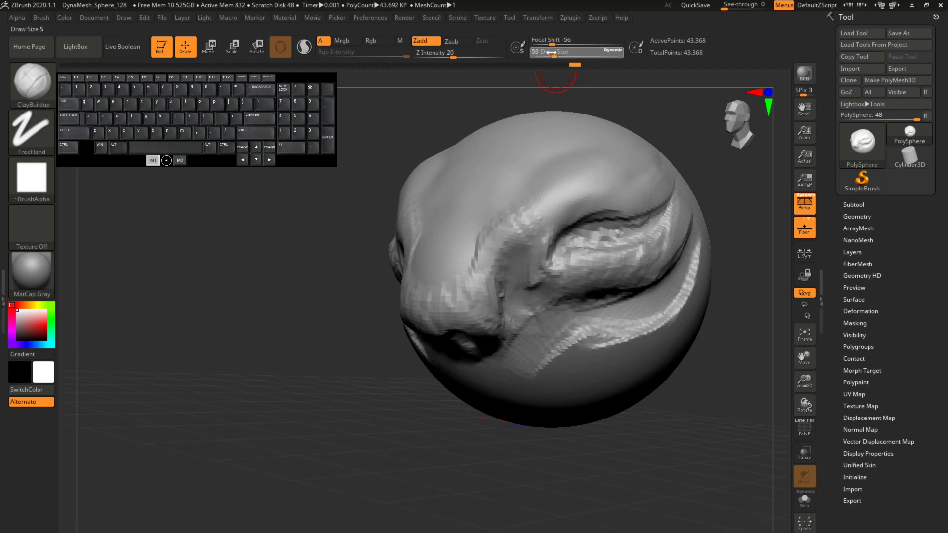
pyautogui.moveTo(611, 221)
pyautogui.keyDown('alt'); pyautogui.mouseDown()
pyautogui.moveTo(636, 213)
pyautogui.moveTo(586, 223)
pyautogui.mouseUp(); pyautogui.keyUp('alt')
# Step: Sculpt raised eyelid rims around the eye socket and rework the cheek below it
pyautogui.moveTo(700, 146); pyautogui.dragTo(667, 149)
pyautogui.moveTo(558, 240)
pyautogui.keyDown('alt'); pyautogui.mouseDown()
pyautogui.moveTo(585, 225)
pyautogui.moveTo(620, 229)
pyautogui.moveTo(568, 232)
pyautogui.moveTo(613, 210)
pyautogui.moveTo(542, 242)
pyautogui.moveTo(599, 197)
pyautogui.moveTo(645, 195)
pyautogui.moveTo(683, 212)
pyautogui.moveTo(569, 265)
pyautogui.moveTo(578, 291)
pyautogui.moveTo(603, 311)
pyautogui.moveTo(626, 307)
pyautogui.moveTo(556, 301)
pyautogui.mouseUp(); pyautogui.keyUp('alt')
pyautogui.moveTo(489, 434)
pyautogui.mouseDown()
pyautogui.moveTo(487, 381)
pyautogui.moveTo(662, 309)
pyautogui.moveTo(626, 285)
pyautogui.mouseUp()
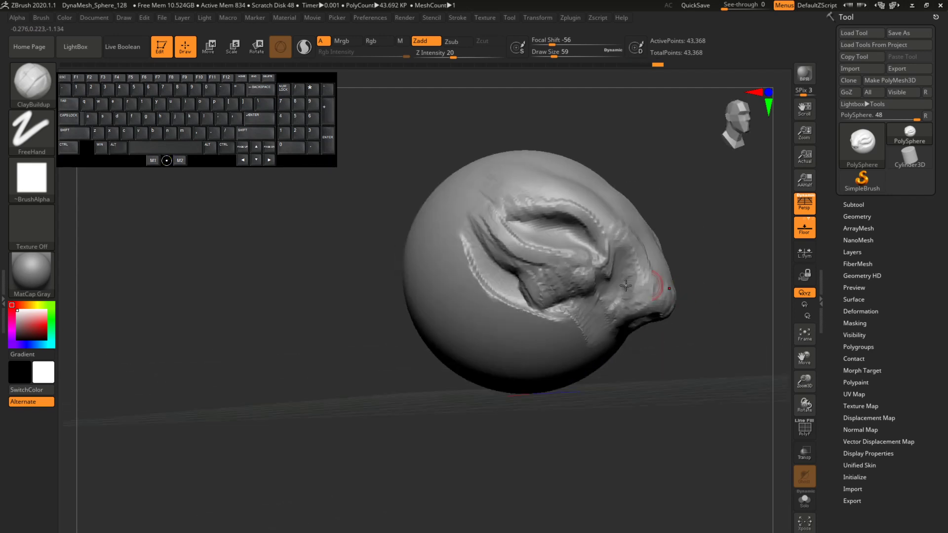
# Step: Build up the brow ridge between the eye socket and the bridge of the snout
pyautogui.moveTo(696, 269); pyautogui.dragTo(626, 292)
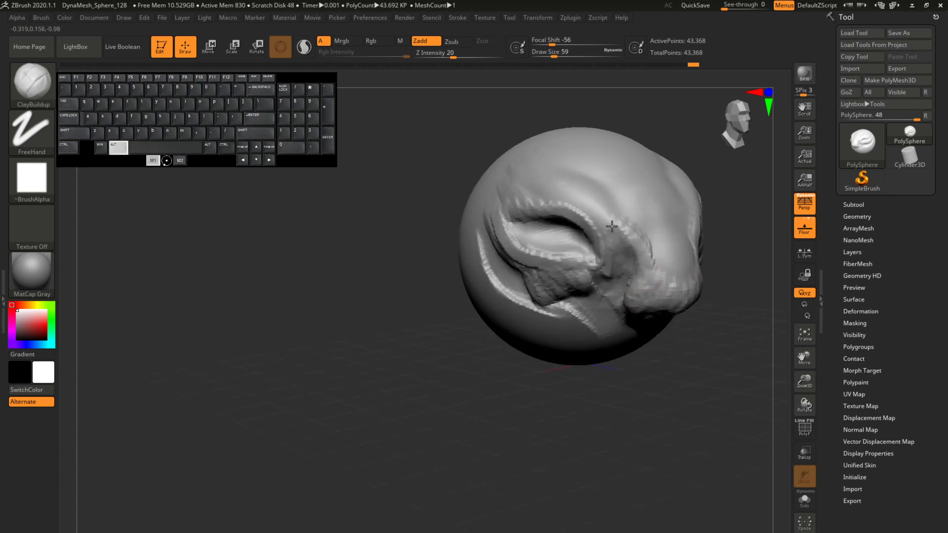
pyautogui.moveTo(612, 226)
pyautogui.keyDown('alt'); pyautogui.mouseDown()
pyautogui.moveTo(624, 206)
pyautogui.moveTo(627, 231)
pyautogui.moveTo(578, 194)
pyautogui.mouseUp(); pyautogui.keyUp('alt')
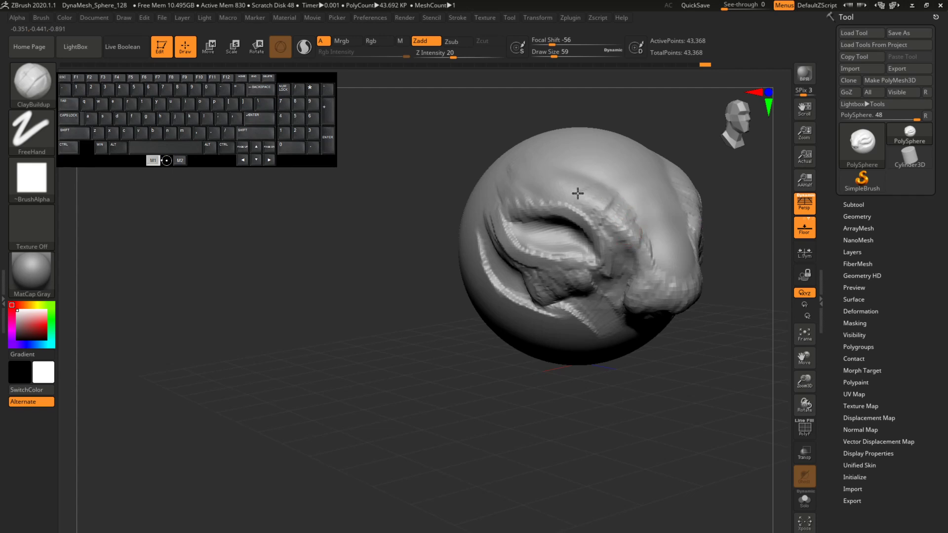
pyautogui.moveTo(686, 143)
pyautogui.mouseDown()
pyautogui.moveTo(701, 148)
pyautogui.moveTo(601, 150)
pyautogui.moveTo(660, 154)
pyautogui.moveTo(644, 128)
pyautogui.mouseUp()
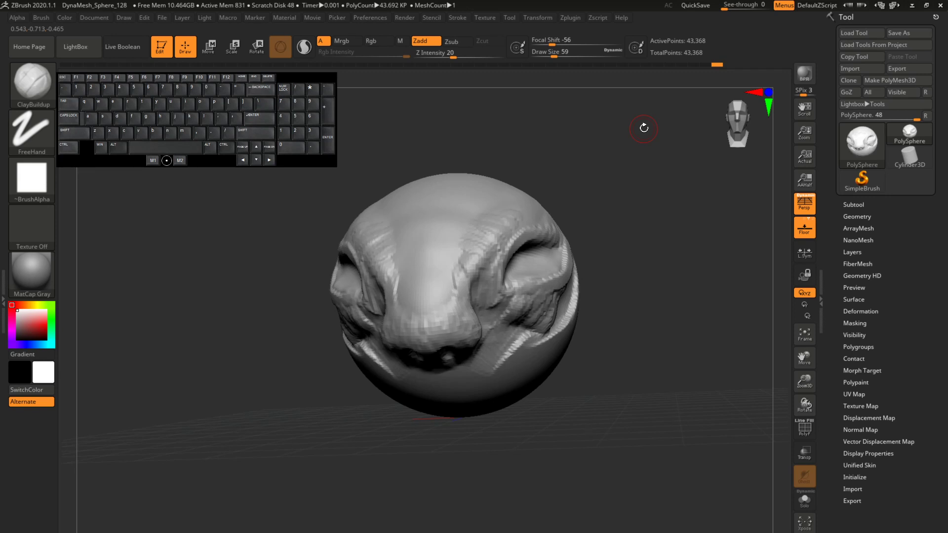
pyautogui.moveTo(691, 201)
pyautogui.mouseDown()
pyautogui.moveTo(694, 213)
pyautogui.moveTo(649, 231)
pyautogui.mouseUp()
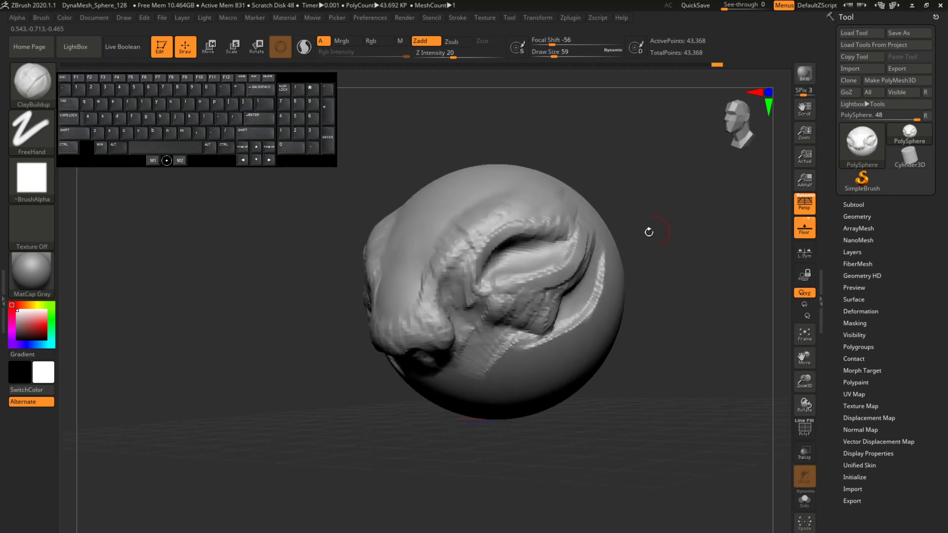
pyautogui.moveTo(637, 198)
pyautogui.mouseDown()
pyautogui.moveTo(642, 183)
pyautogui.moveTo(632, 177)
pyautogui.mouseUp()
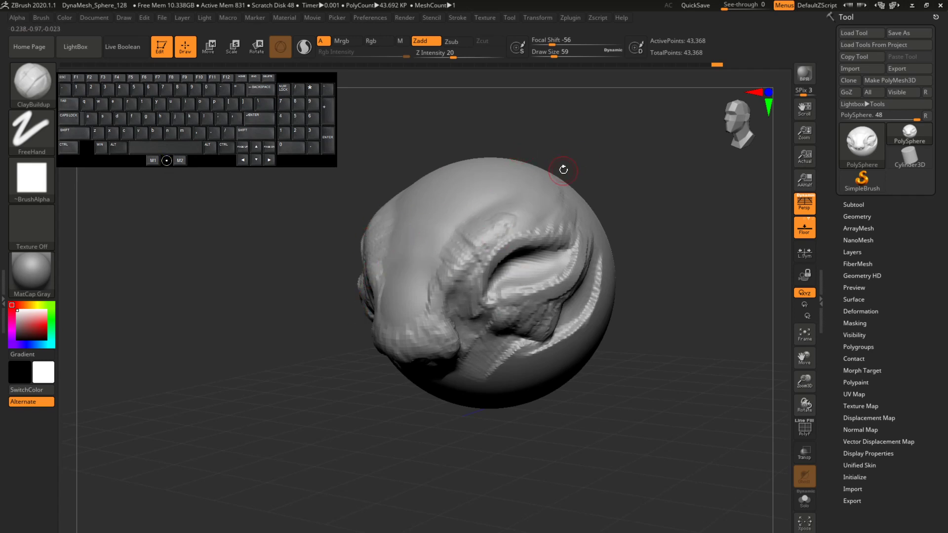
# Step: Switch from ClayBuildup to the Pinch brush
pyautogui.press('b')
pyautogui.press('p')
pyautogui.press('i')
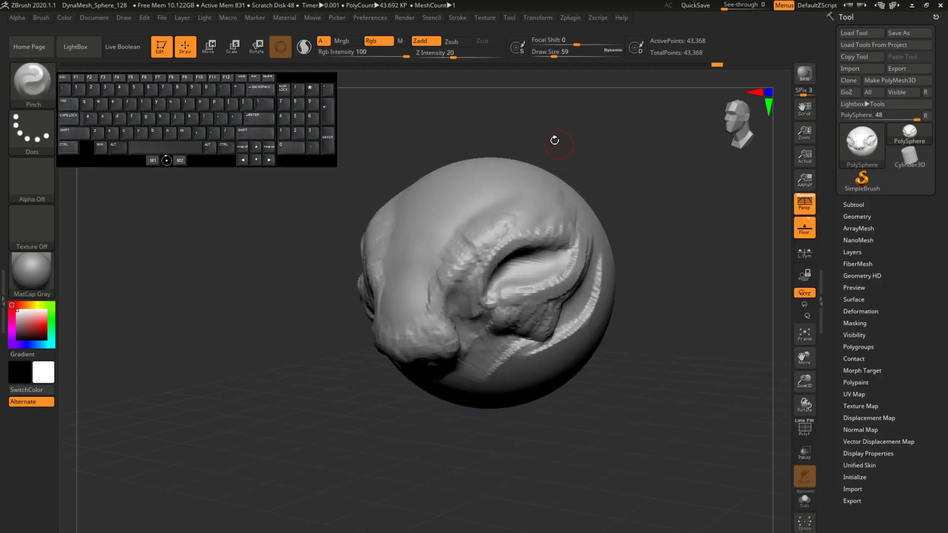
# Step: Pinch the upper rim of the eye socket into a crisp eyelid edge
pyautogui.moveTo(502, 221); pyautogui.dragTo(548, 224)
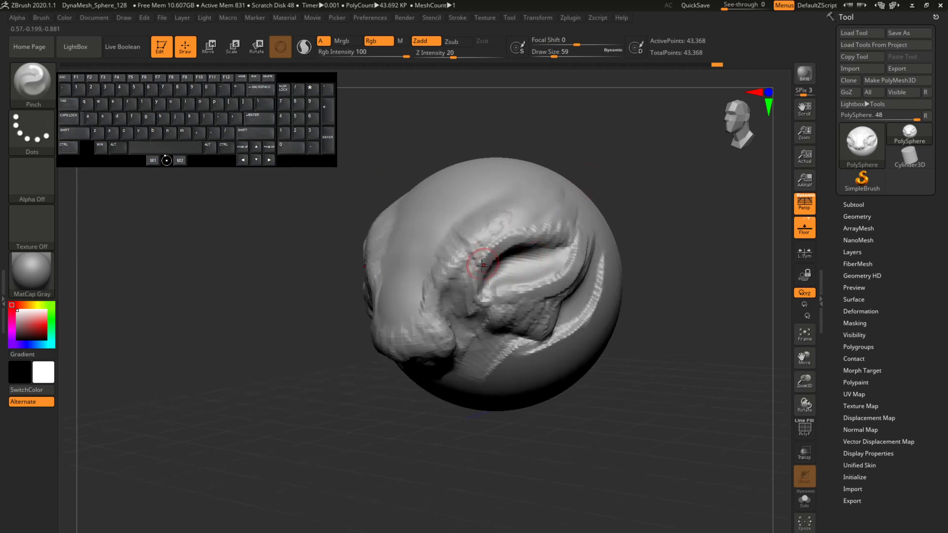
pyautogui.moveTo(474, 299); pyautogui.dragTo(509, 245)
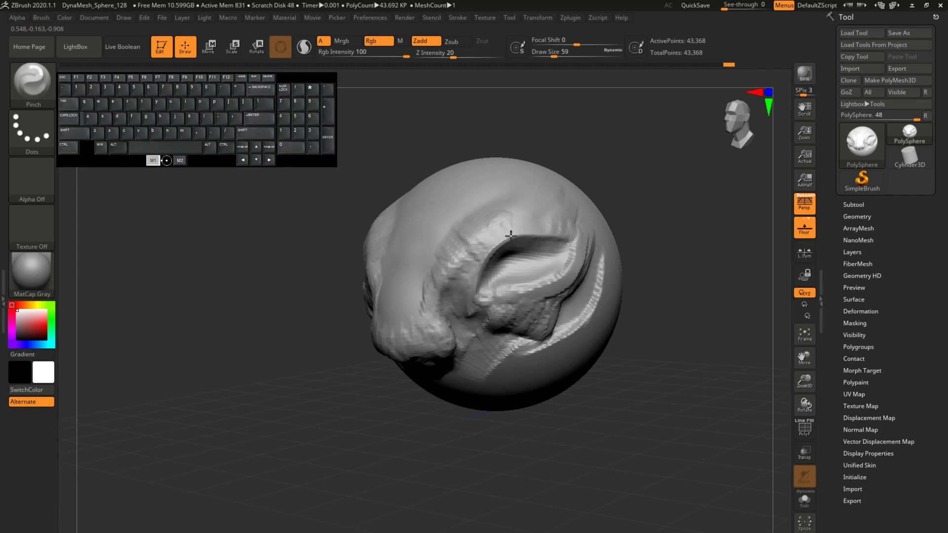
pyautogui.moveTo(624, 165); pyautogui.dragTo(563, 214)
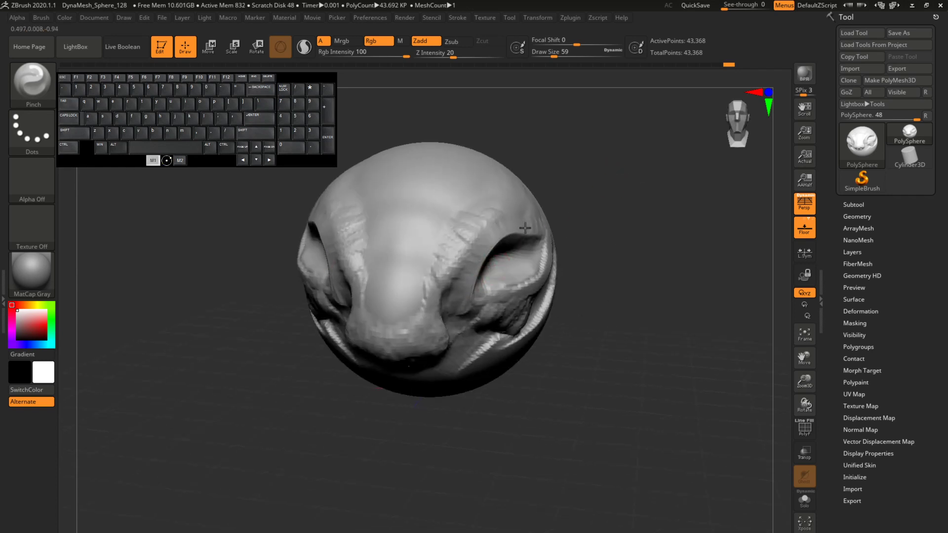
pyautogui.moveTo(525, 227); pyautogui.dragTo(508, 220, button='right')
pyautogui.press('shift')
pyautogui.scroll(2, 677, 194)
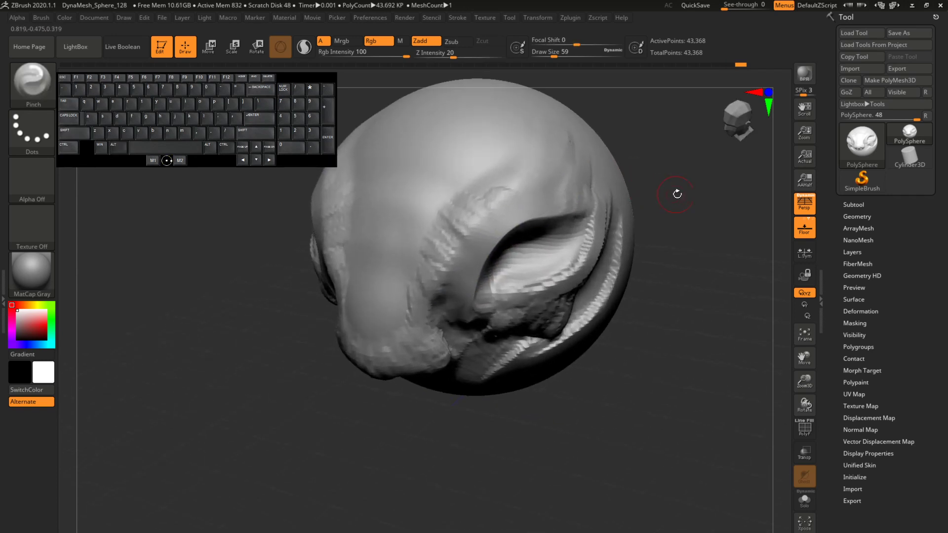
# Step: Sharpen the upper eyelid edge from the inner corner of the eye to the outer corner with Pinch
pyautogui.moveTo(805, 361); pyautogui.dragTo(719, 398)
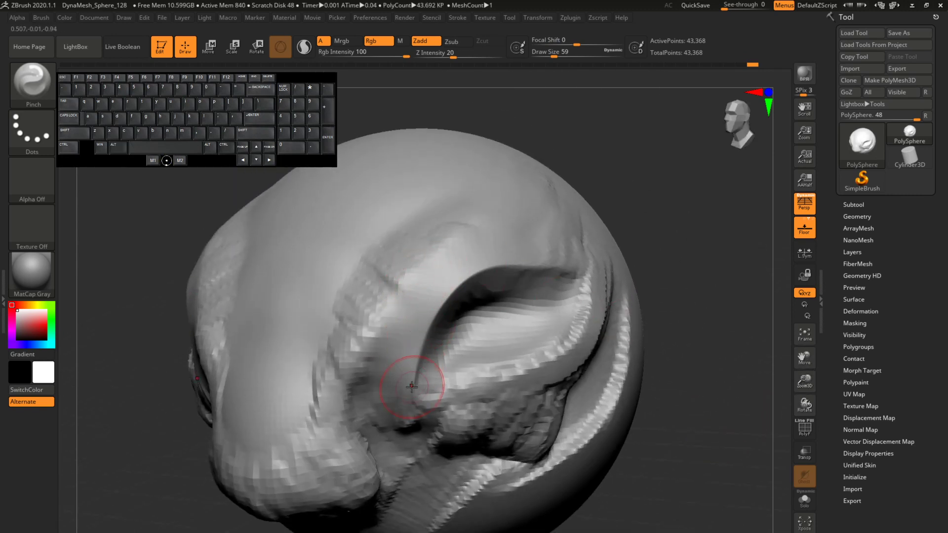
pyautogui.moveTo(474, 277); pyautogui.dragTo(586, 271)
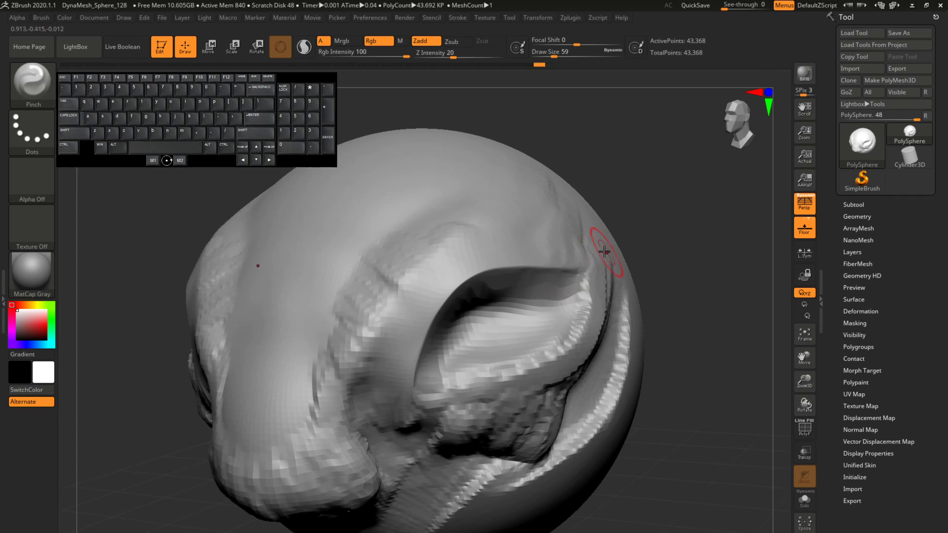
pyautogui.moveTo(433, 398)
pyautogui.mouseDown()
pyautogui.moveTo(585, 328)
pyautogui.moveTo(542, 368)
pyautogui.moveTo(507, 377)
pyautogui.moveTo(595, 301)
pyautogui.moveTo(592, 276)
pyautogui.mouseUp()
pyautogui.moveTo(698, 245)
pyautogui.mouseDown()
pyautogui.moveTo(654, 243)
pyautogui.moveTo(614, 258)
pyautogui.mouseUp()
# Step: Smooth and pinch the lower eyelid rim and the inside of the eye socket into a clean almond shape
pyautogui.press('shift')
pyautogui.moveTo(428, 391)
pyautogui.keyDown('shift'); pyautogui.mouseDown()
pyautogui.moveTo(561, 353)
pyautogui.moveTo(597, 311)
pyautogui.mouseUp(); pyautogui.keyUp('shift')
pyautogui.moveTo(428, 377)
pyautogui.mouseDown()
pyautogui.moveTo(478, 266)
pyautogui.moveTo(494, 266)
pyautogui.mouseUp()
pyautogui.moveTo(429, 370)
pyautogui.mouseDown()
pyautogui.moveTo(491, 318)
pyautogui.moveTo(458, 336)
pyautogui.moveTo(471, 326)
pyautogui.moveTo(465, 334)
pyautogui.moveTo(565, 306)
pyautogui.mouseUp()
pyautogui.moveTo(730, 256); pyautogui.dragTo(689, 266)
pyautogui.moveTo(695, 299); pyautogui.dragTo(770, 308)
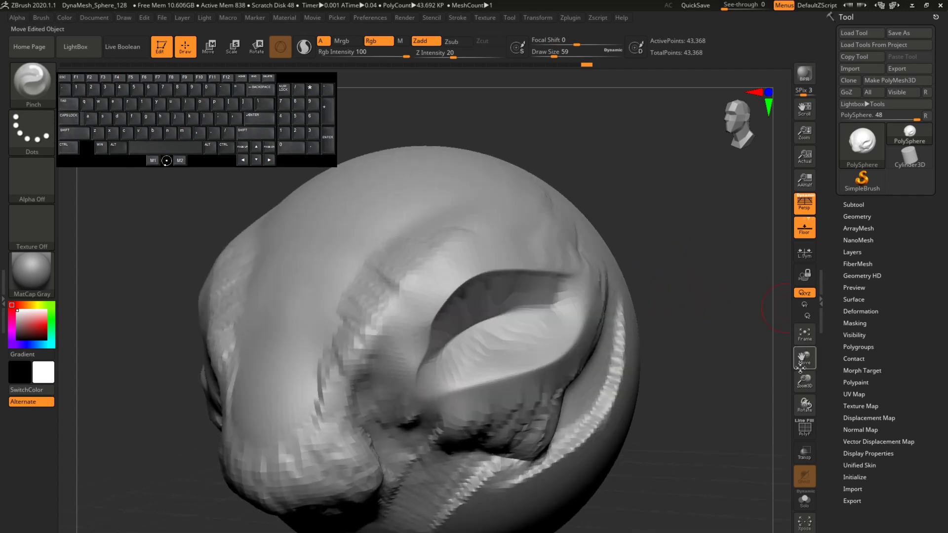
pyautogui.moveTo(805, 380); pyautogui.dragTo(788, 357)
pyautogui.moveTo(719, 280); pyautogui.dragTo(775, 288)
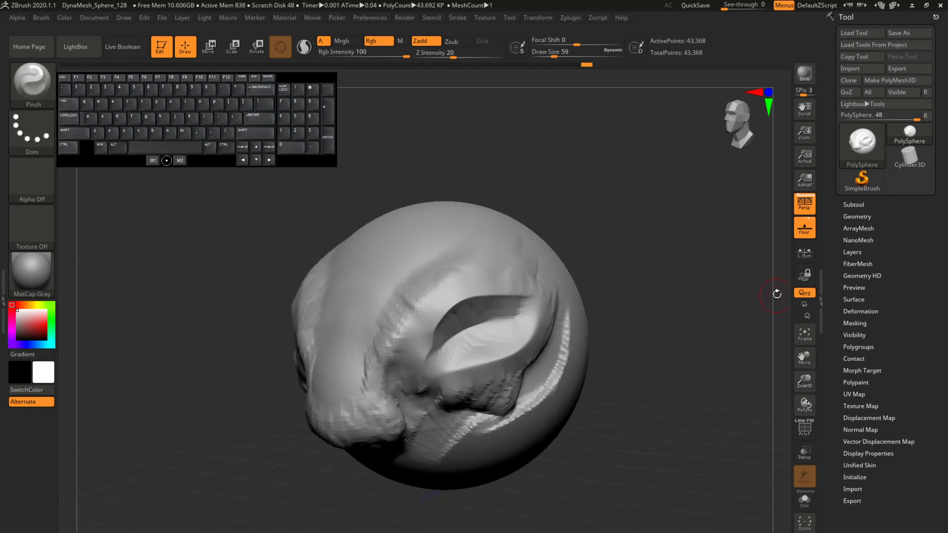
pyautogui.moveTo(572, 172); pyautogui.dragTo(591, 196)
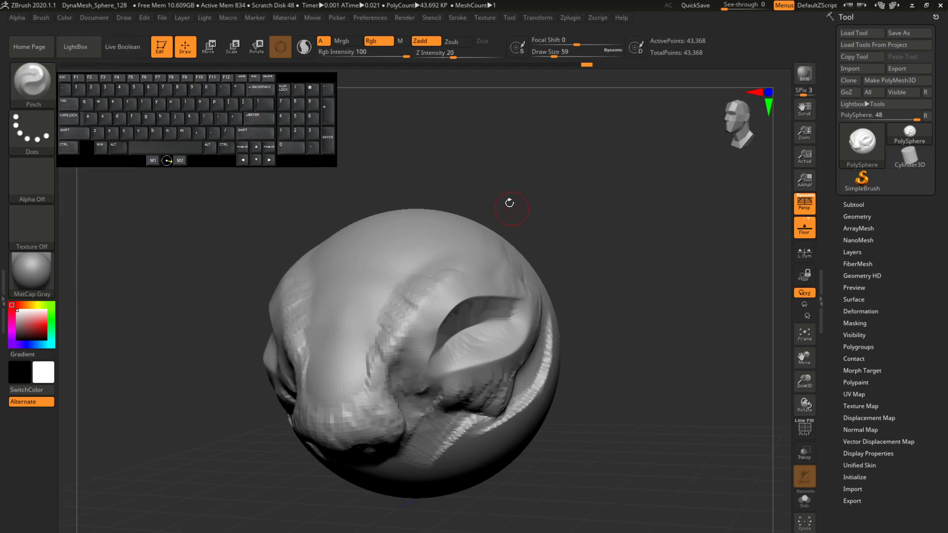
# Step: Carve long creases with the DamStandard brush along the sides of the snout bridge and up onto the forehead
pyautogui.press('b')
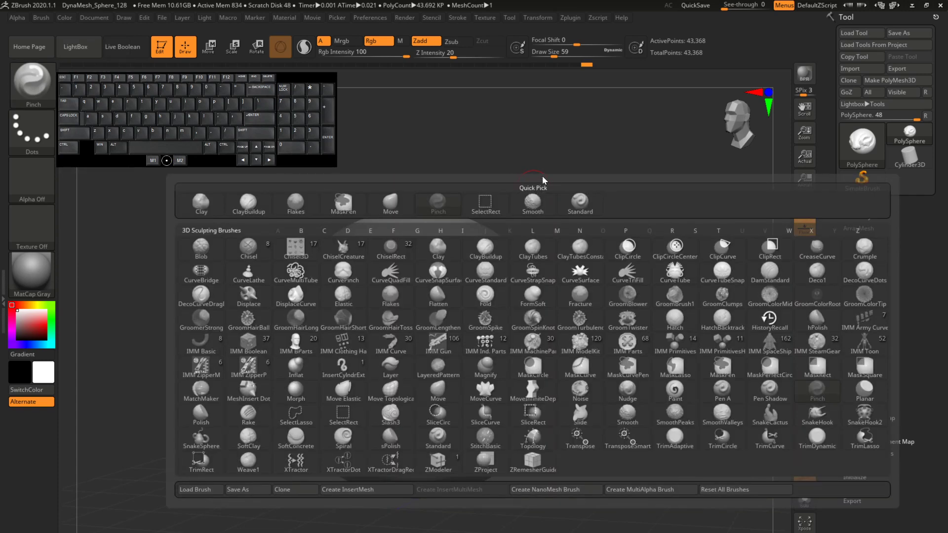
pyautogui.press('d')
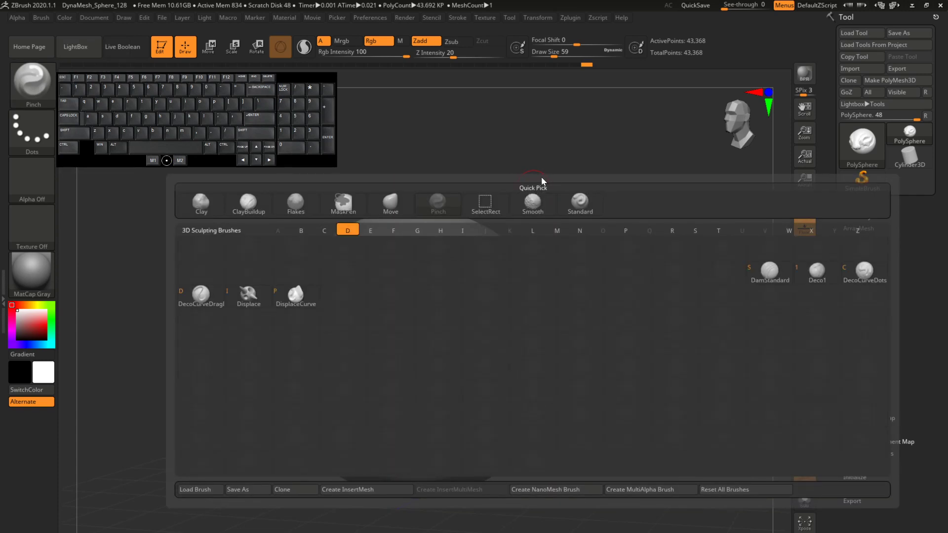
pyautogui.click(764, 278)
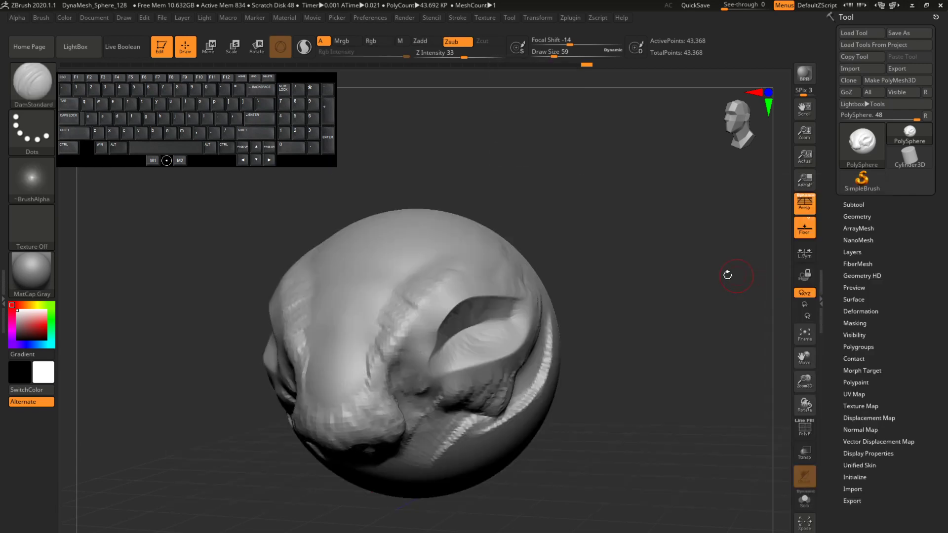
pyautogui.moveTo(502, 184)
pyautogui.mouseDown()
pyautogui.moveTo(613, 190)
pyautogui.moveTo(570, 179)
pyautogui.mouseUp()
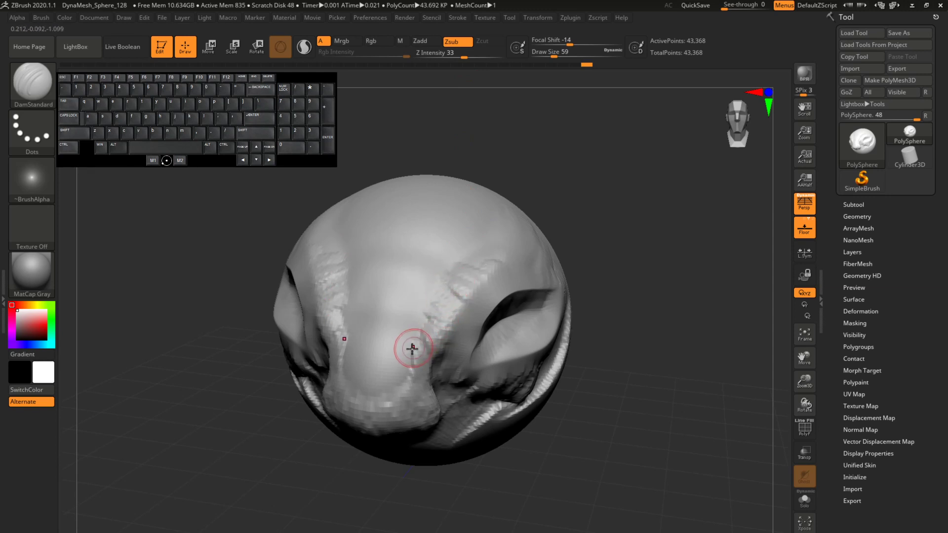
pyautogui.moveTo(410, 362)
pyautogui.mouseDown()
pyautogui.moveTo(423, 302)
pyautogui.moveTo(460, 254)
pyautogui.mouseUp()
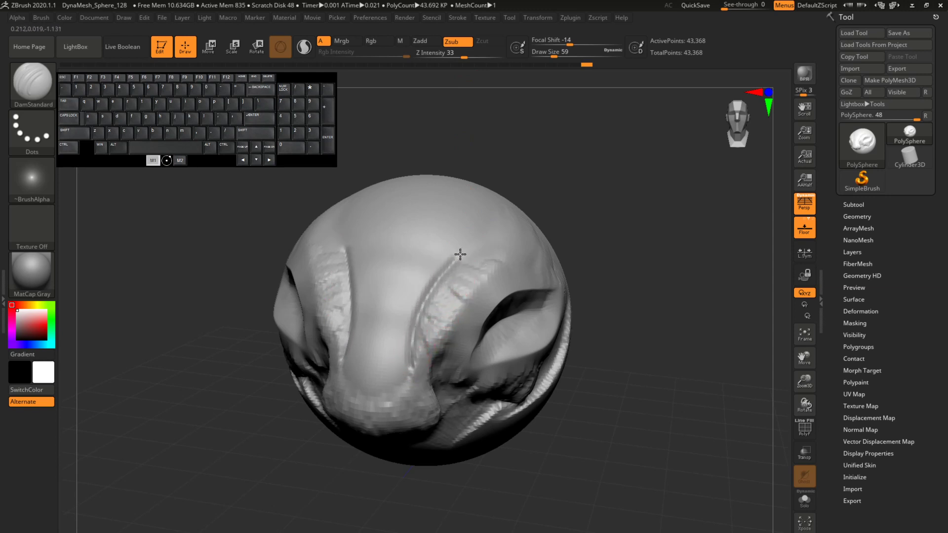
pyautogui.moveTo(483, 217); pyautogui.dragTo(484, 210)
pyautogui.moveTo(406, 364); pyautogui.dragTo(439, 248)
pyautogui.moveTo(416, 297); pyautogui.dragTo(473, 234)
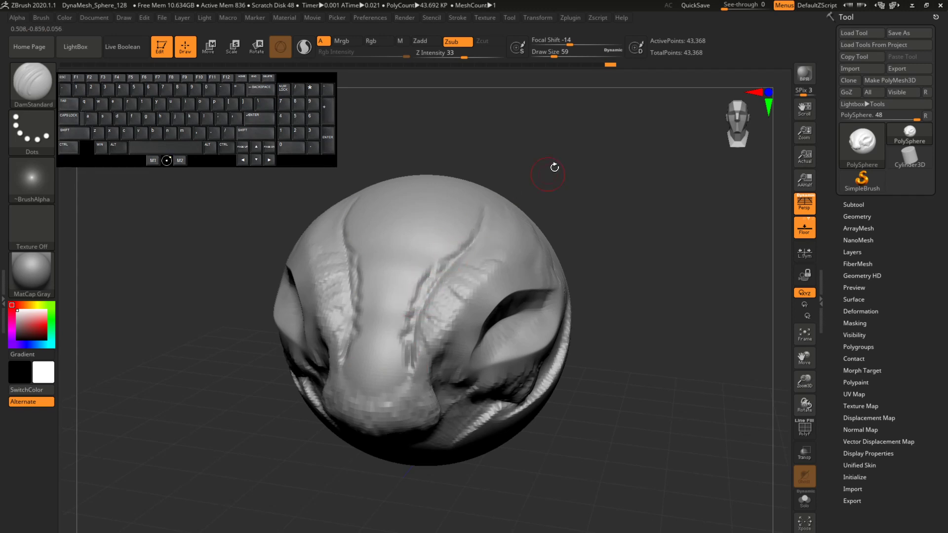
# Step: Carve wrinkles above the brow ridge towards the temple and smooth the brow surface
pyautogui.moveTo(555, 168); pyautogui.dragTo(511, 170)
pyautogui.moveTo(472, 254); pyautogui.dragTo(514, 231)
pyautogui.moveTo(483, 255)
pyautogui.mouseDown()
pyautogui.moveTo(525, 205)
pyautogui.moveTo(503, 266)
pyautogui.moveTo(533, 260)
pyautogui.mouseUp()
pyautogui.moveTo(603, 186)
pyautogui.mouseDown()
pyautogui.moveTo(625, 169)
pyautogui.moveTo(476, 295)
pyautogui.moveTo(594, 209)
pyautogui.moveTo(423, 303)
pyautogui.mouseUp()
pyautogui.press('shift')
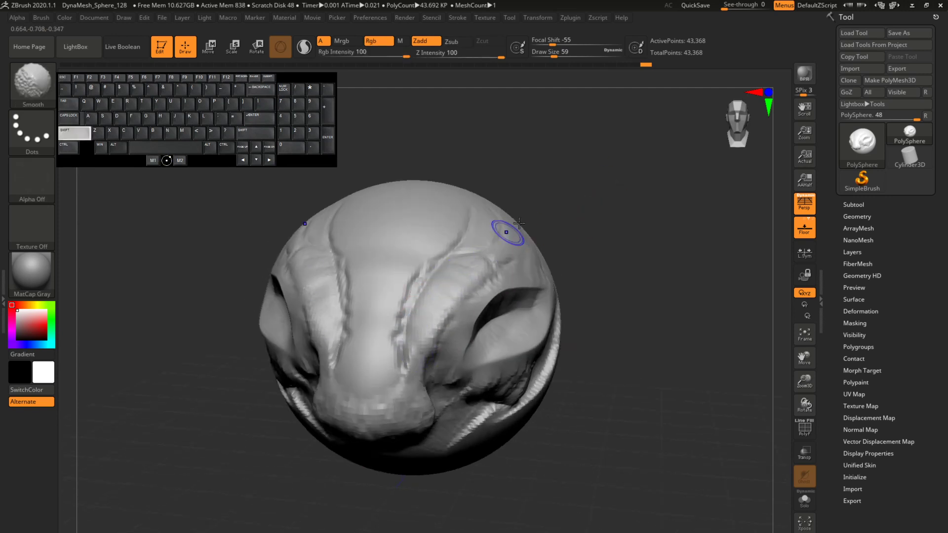
pyautogui.moveTo(598, 198); pyautogui.dragTo(499, 232)
pyautogui.moveTo(432, 283)
pyautogui.keyDown('shift'); pyautogui.mouseDown()
pyautogui.moveTo(468, 267)
pyautogui.moveTo(436, 297)
pyautogui.mouseUp(); pyautogui.keyUp('shift')
# Step: Carve and soften wrinkles between the brows, and deepen the creases running up the side of the forehead
pyautogui.moveTo(593, 154); pyautogui.dragTo(556, 153)
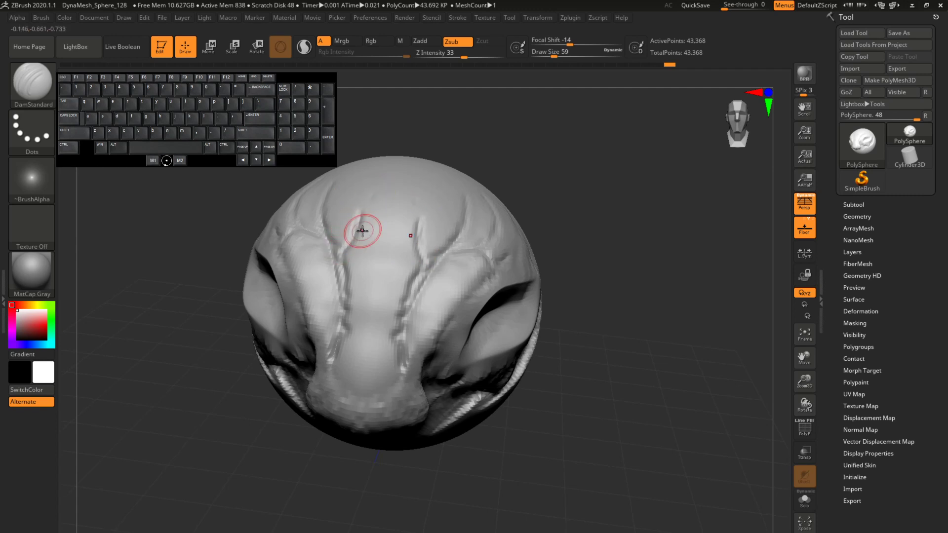
pyautogui.press('shift')
pyautogui.keyDown('shift'); pyautogui.moveTo(348, 260); pyautogui.dragTo(367, 198); pyautogui.keyUp('shift')
pyautogui.moveTo(347, 254)
pyautogui.keyDown('shift'); pyautogui.mouseDown()
pyautogui.moveTo(362, 198)
pyautogui.moveTo(376, 275)
pyautogui.mouseUp(); pyautogui.keyUp('shift')
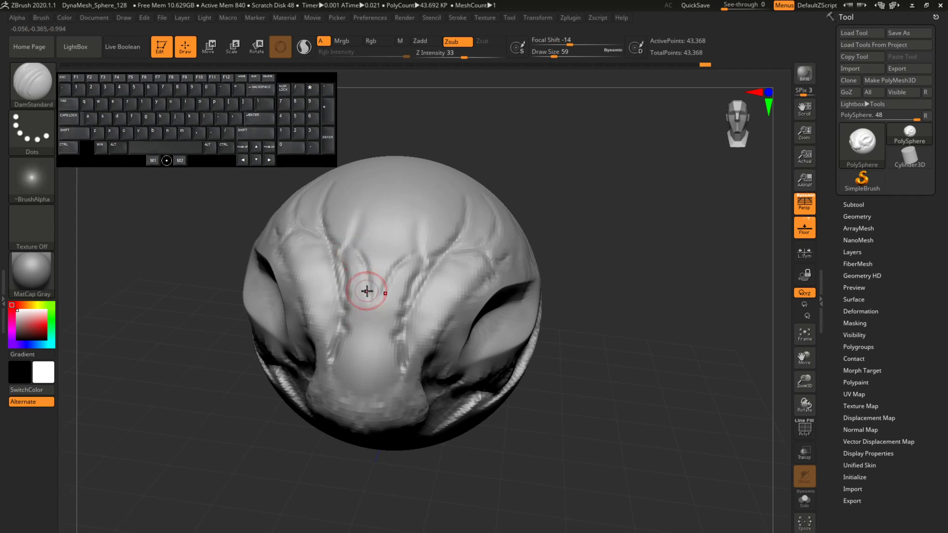
pyautogui.moveTo(588, 325); pyautogui.dragTo(518, 306)
pyautogui.moveTo(464, 255)
pyautogui.mouseDown()
pyautogui.moveTo(513, 197)
pyautogui.moveTo(511, 231)
pyautogui.mouseUp()
pyautogui.moveTo(452, 241); pyautogui.dragTo(487, 196)
pyautogui.moveTo(568, 195)
pyautogui.mouseDown()
pyautogui.moveTo(617, 190)
pyautogui.moveTo(582, 210)
pyautogui.mouseUp()
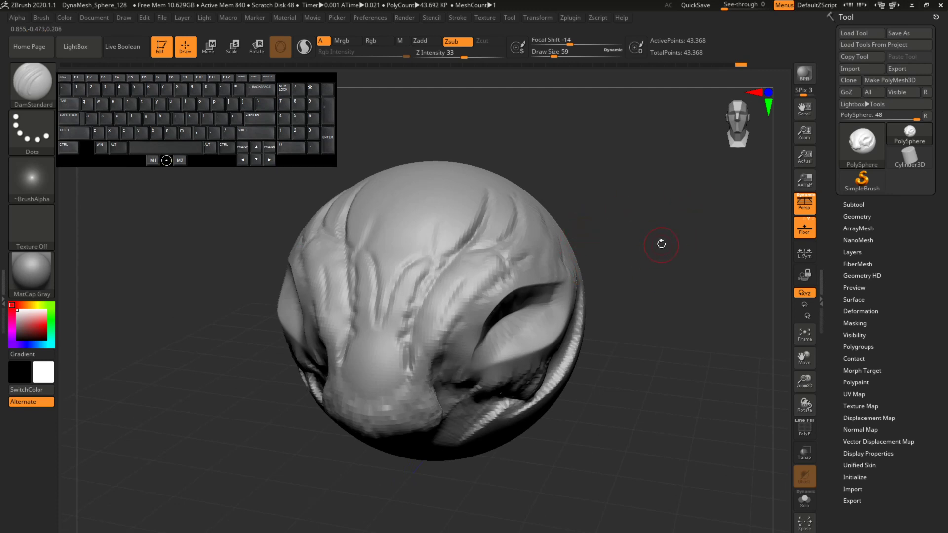
pyautogui.moveTo(652, 260); pyautogui.dragTo(656, 231)
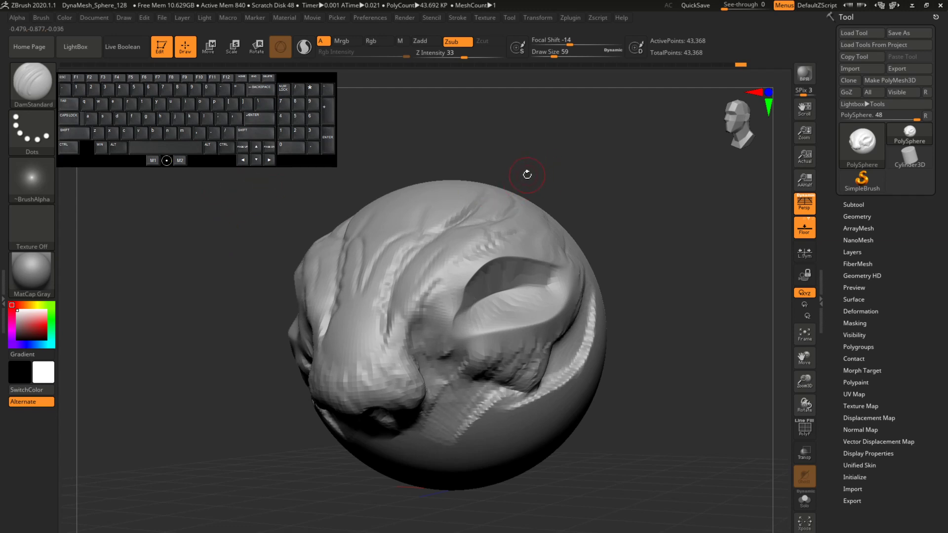
# Step: Switch to the Move brush and enlarge its draw size to 365
pyautogui.press('b')
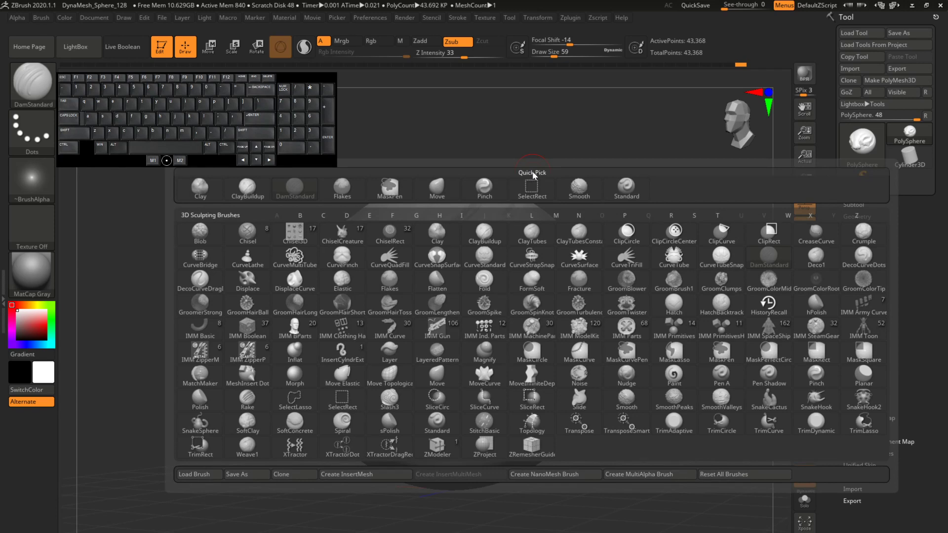
pyautogui.press('m')
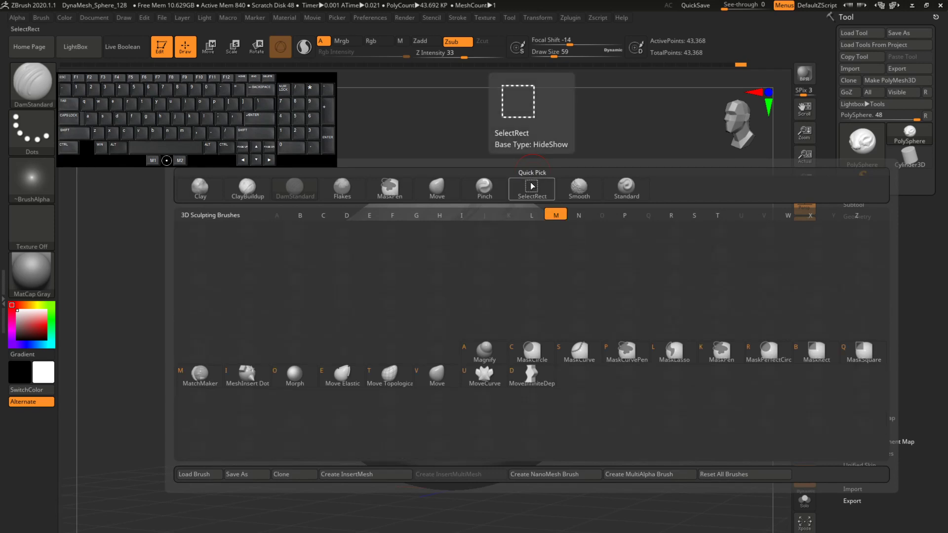
pyautogui.press('v')
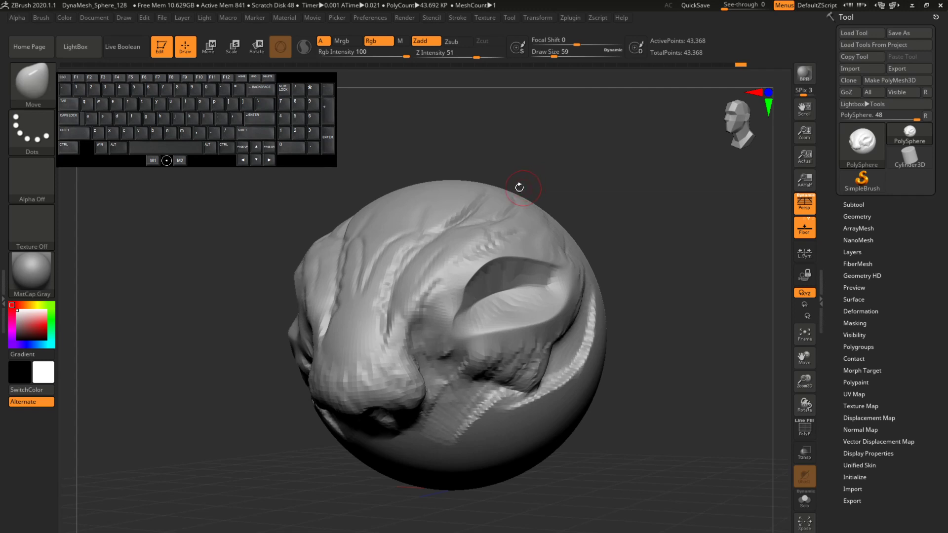
pyautogui.moveTo(572, 55); pyautogui.dragTo(575, 55)
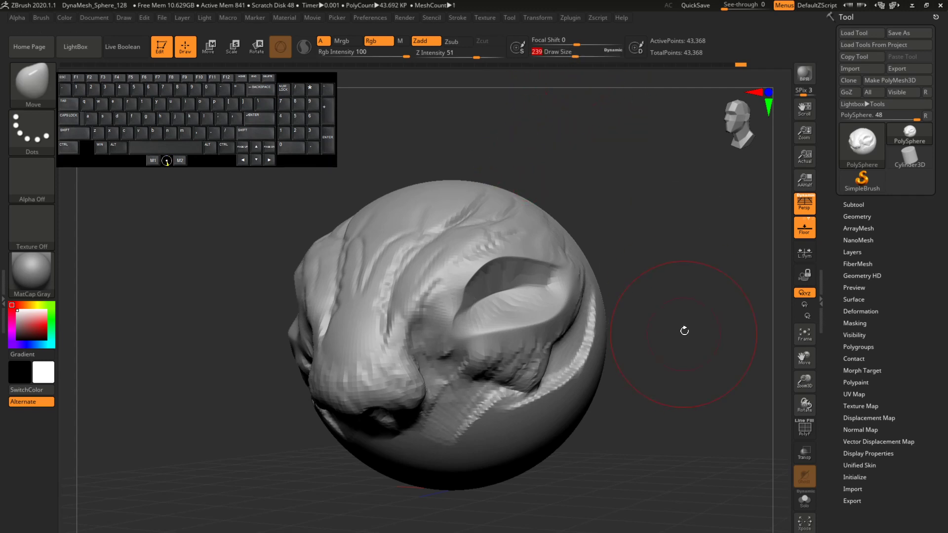
pyautogui.moveTo(809, 383); pyautogui.dragTo(804, 368)
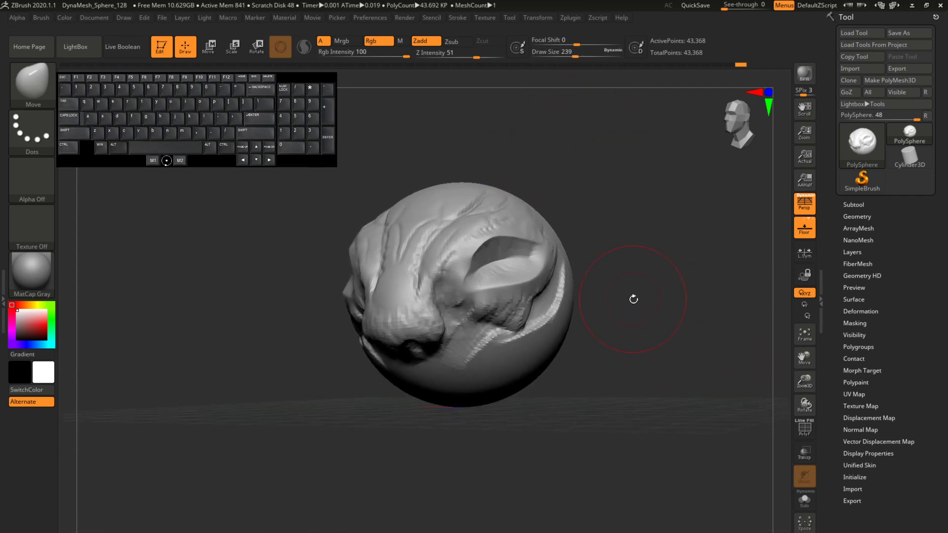
pyautogui.moveTo(632, 301); pyautogui.dragTo(571, 329)
pyautogui.moveTo(575, 57); pyautogui.dragTo(585, 58)
# Step: Push the underside and back of the sphere inward to shape a narrower jaw area and skull
pyautogui.moveTo(544, 339); pyautogui.dragTo(504, 335)
pyautogui.moveTo(623, 352); pyautogui.dragTo(565, 356)
pyautogui.moveTo(557, 353); pyautogui.dragTo(549, 344)
pyautogui.moveTo(630, 363)
pyautogui.mouseDown()
pyautogui.moveTo(582, 378)
pyautogui.moveTo(536, 360)
pyautogui.mouseUp()
pyautogui.moveTo(592, 395); pyautogui.dragTo(590, 427)
pyautogui.moveTo(526, 387); pyautogui.dragTo(532, 360)
pyautogui.moveTo(610, 342); pyautogui.dragTo(588, 303)
pyautogui.moveTo(626, 208); pyautogui.dragTo(642, 235)
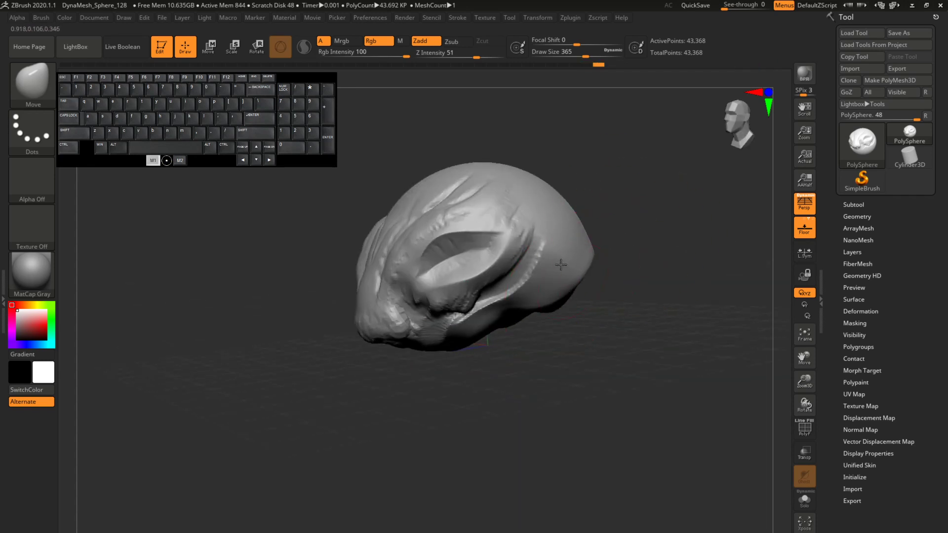
pyautogui.moveTo(560, 264); pyautogui.dragTo(543, 269)
# Step: Pull the snout downward and reshape the jaw and snout bridge with the Move brush
pyautogui.moveTo(455, 341); pyautogui.dragTo(450, 328)
pyautogui.moveTo(504, 352); pyautogui.dragTo(568, 341)
pyautogui.moveTo(414, 306); pyautogui.dragTo(402, 326)
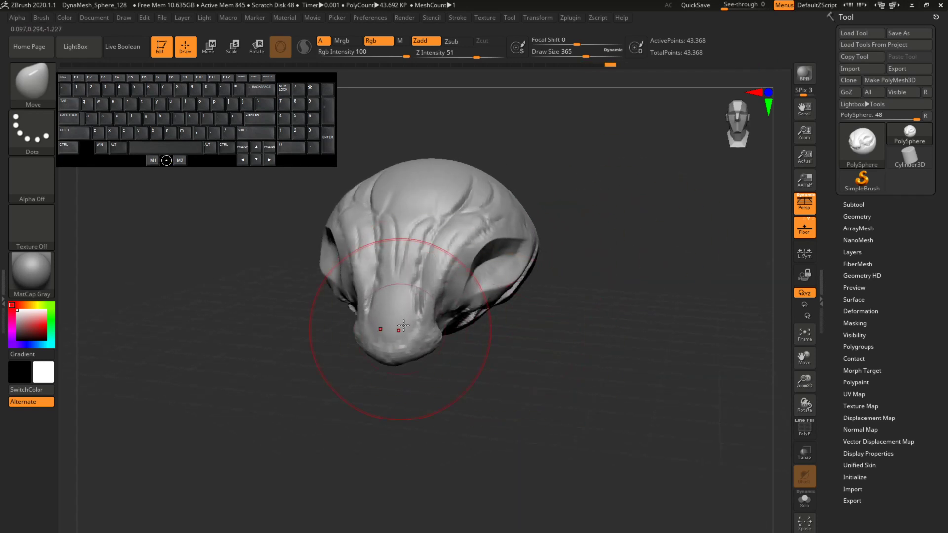
pyautogui.moveTo(443, 250); pyautogui.dragTo(438, 262)
pyautogui.moveTo(410, 302); pyautogui.dragTo(408, 319)
pyautogui.moveTo(417, 380); pyautogui.dragTo(508, 349)
pyautogui.moveTo(395, 328); pyautogui.dragTo(387, 339)
pyautogui.moveTo(534, 348)
pyautogui.mouseDown()
pyautogui.moveTo(432, 356)
pyautogui.moveTo(457, 334)
pyautogui.mouseUp()
# Step: Raise the forehead and adjust the profile of the snout bridge from the side
pyautogui.moveTo(488, 272)
pyautogui.mouseDown()
pyautogui.moveTo(505, 256)
pyautogui.moveTo(531, 263)
pyautogui.mouseUp()
pyautogui.moveTo(450, 205); pyautogui.dragTo(441, 188)
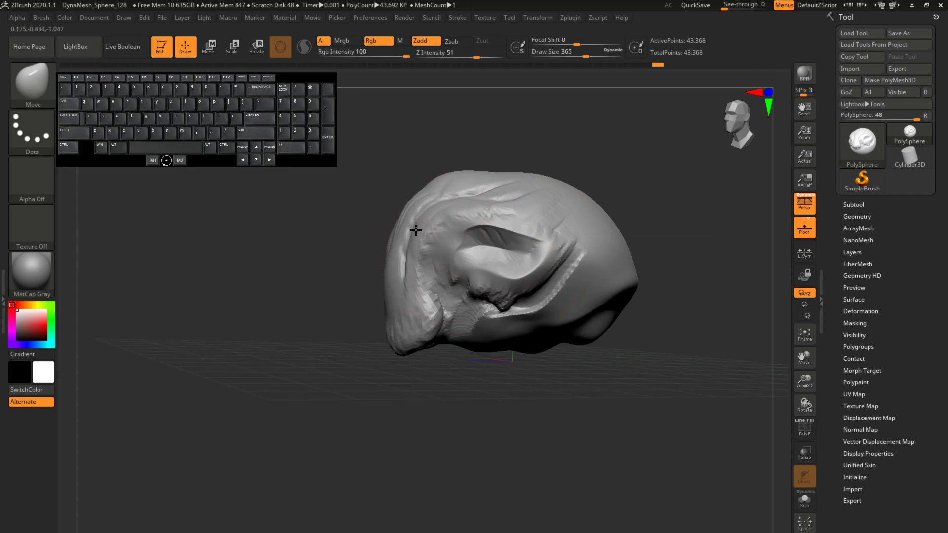
pyautogui.moveTo(394, 236); pyautogui.dragTo(401, 238)
pyautogui.moveTo(342, 292); pyautogui.dragTo(395, 291)
pyautogui.moveTo(432, 235); pyautogui.dragTo(436, 231)
pyautogui.moveTo(576, 182); pyautogui.dragTo(569, 207)
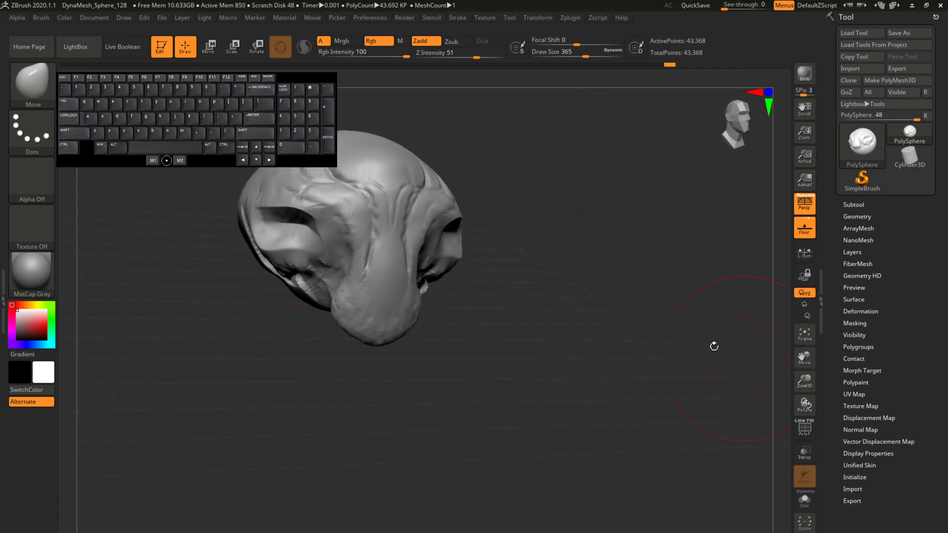
# Step: Adjust the skull outline and refine the width and position of the snout bridge and tip
pyautogui.moveTo(714, 346)
pyautogui.mouseDown()
pyautogui.moveTo(736, 383)
pyautogui.moveTo(655, 334)
pyautogui.mouseUp()
pyautogui.moveTo(531, 278); pyautogui.dragTo(534, 271)
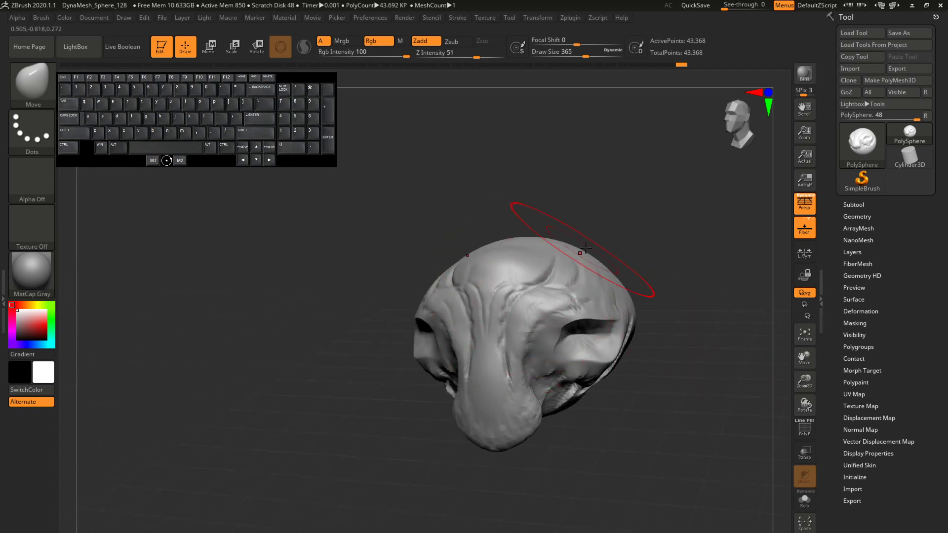
pyautogui.moveTo(623, 232); pyautogui.dragTo(595, 229)
pyautogui.moveTo(509, 352); pyautogui.dragTo(500, 355)
pyautogui.moveTo(600, 452); pyautogui.dragTo(548, 435)
pyautogui.moveTo(498, 354); pyautogui.dragTo(506, 357)
pyautogui.moveTo(537, 424); pyautogui.dragTo(532, 428)
pyautogui.moveTo(499, 473)
pyautogui.mouseDown()
pyautogui.moveTo(544, 473)
pyautogui.moveTo(617, 405)
pyautogui.moveTo(586, 377)
pyautogui.mouseUp()
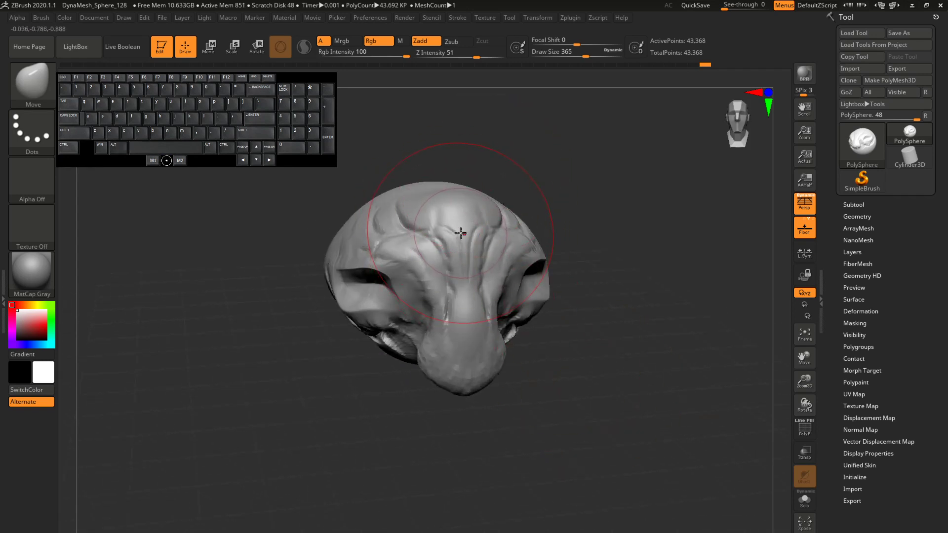
# Step: Build up the brow ridges running down beside the snout with ClayBuildup at draw size 56, and smooth them
pyautogui.press('b')
pyautogui.press('c')
pyautogui.press('b')
pyautogui.moveTo(586, 52); pyautogui.dragTo(553, 53)
pyautogui.moveTo(380, 247); pyautogui.dragTo(441, 298)
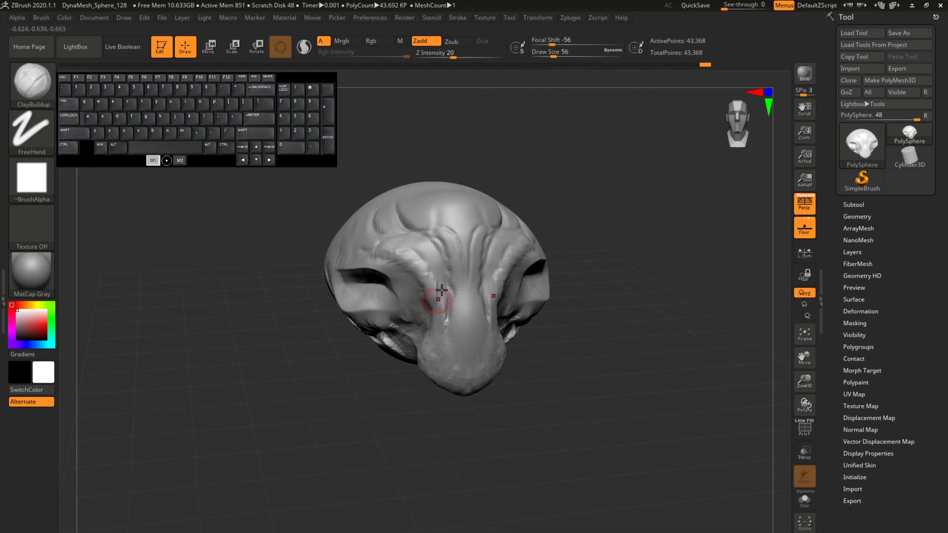
pyautogui.moveTo(301, 370); pyautogui.dragTo(370, 370)
pyautogui.moveTo(409, 278)
pyautogui.mouseDown()
pyautogui.moveTo(434, 316)
pyautogui.moveTo(429, 338)
pyautogui.mouseUp()
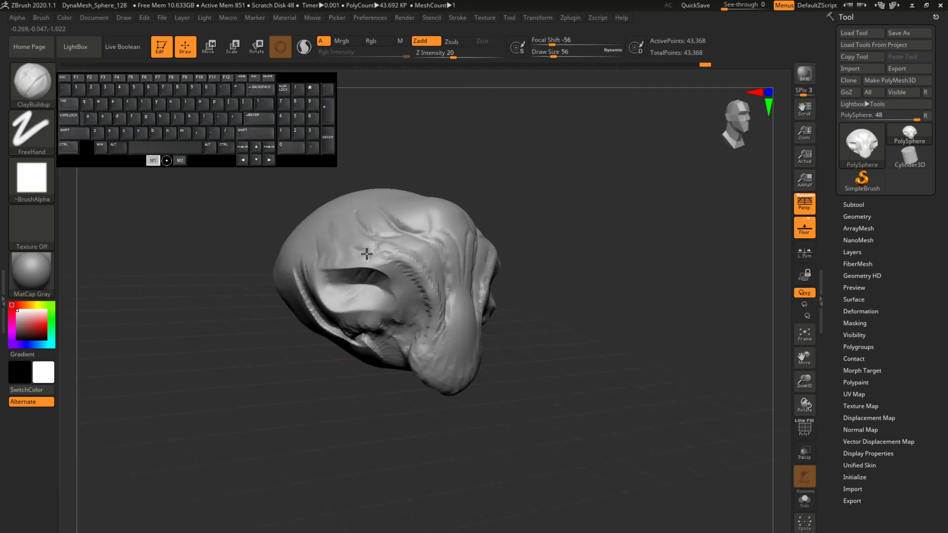
pyautogui.moveTo(353, 236)
pyautogui.mouseDown()
pyautogui.moveTo(408, 270)
pyautogui.moveTo(431, 317)
pyautogui.mouseUp()
pyautogui.moveTo(569, 213); pyautogui.dragTo(524, 219)
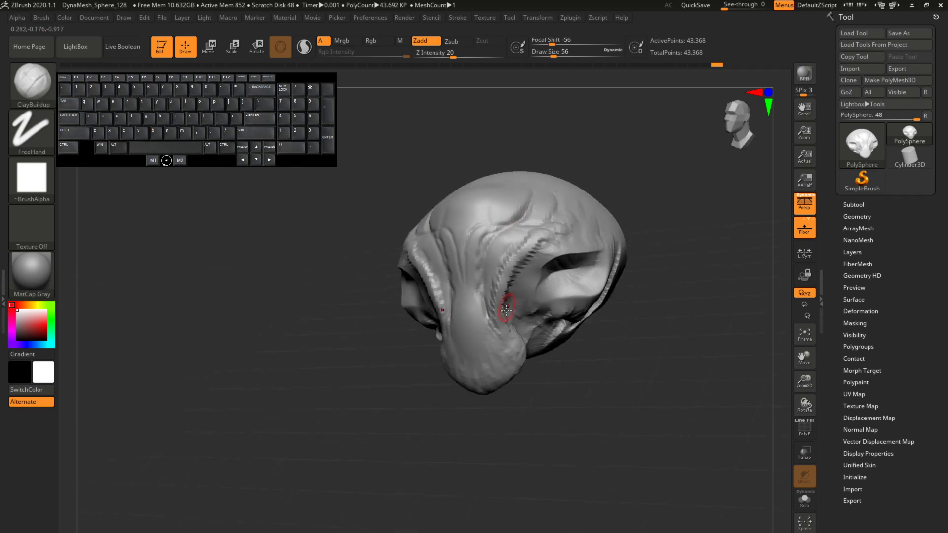
pyautogui.moveTo(522, 258)
pyautogui.mouseDown()
pyautogui.moveTo(506, 308)
pyautogui.moveTo(524, 235)
pyautogui.mouseUp()
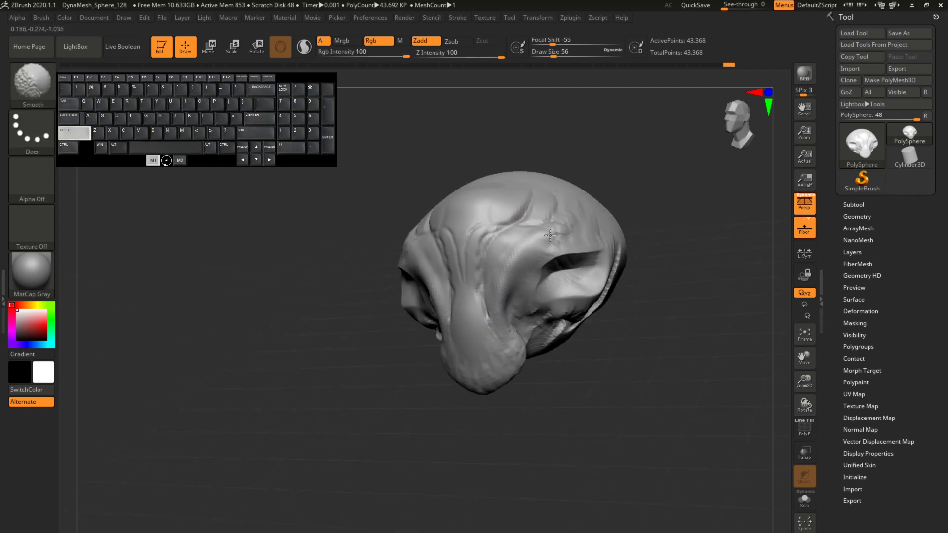
# Step: Build up clay along the snout bridge down to its tip with ClayBuildup strokes at draw size 56
pyautogui.moveTo(605, 168); pyautogui.dragTo(651, 169)
pyautogui.moveTo(445, 291)
pyautogui.mouseDown()
pyautogui.moveTo(463, 307)
pyautogui.moveTo(468, 336)
pyautogui.moveTo(464, 293)
pyautogui.moveTo(467, 380)
pyautogui.moveTo(468, 336)
pyautogui.moveTo(436, 367)
pyautogui.mouseUp()
pyautogui.moveTo(608, 273)
pyautogui.mouseDown()
pyautogui.moveTo(536, 269)
pyautogui.moveTo(644, 251)
pyautogui.mouseUp()
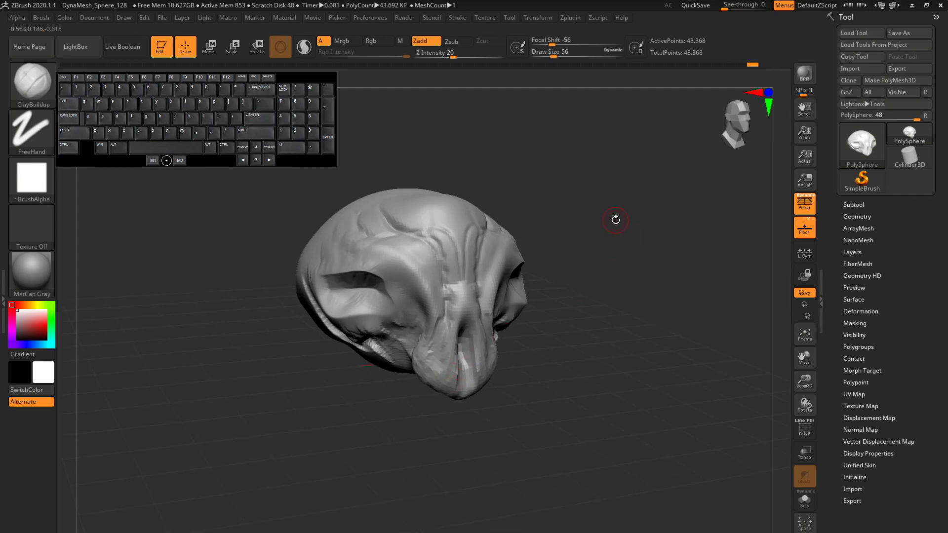
pyautogui.moveTo(550, 182)
pyautogui.mouseDown()
pyautogui.moveTo(649, 163)
pyautogui.moveTo(614, 176)
pyautogui.mouseUp()
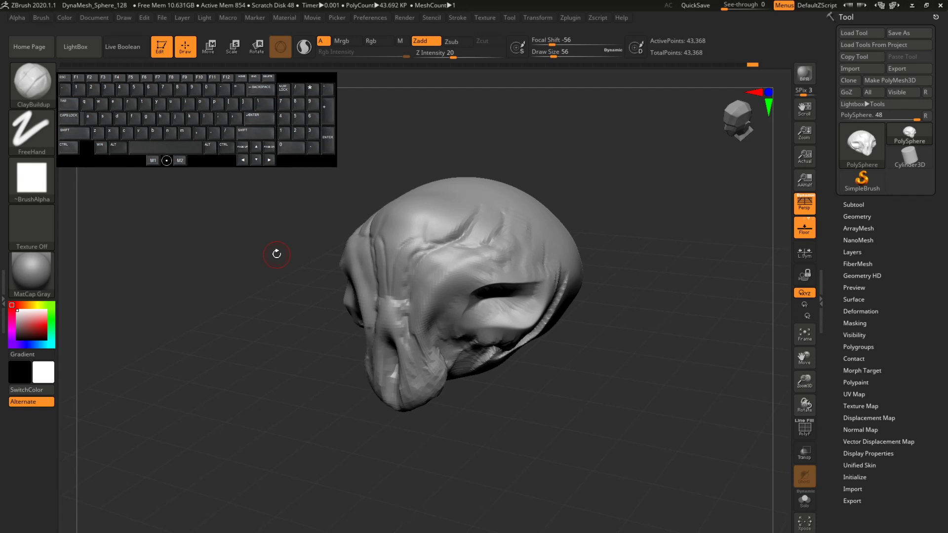
# Step: Bring up the document options for saving and exporting
pyautogui.click(93, 20)
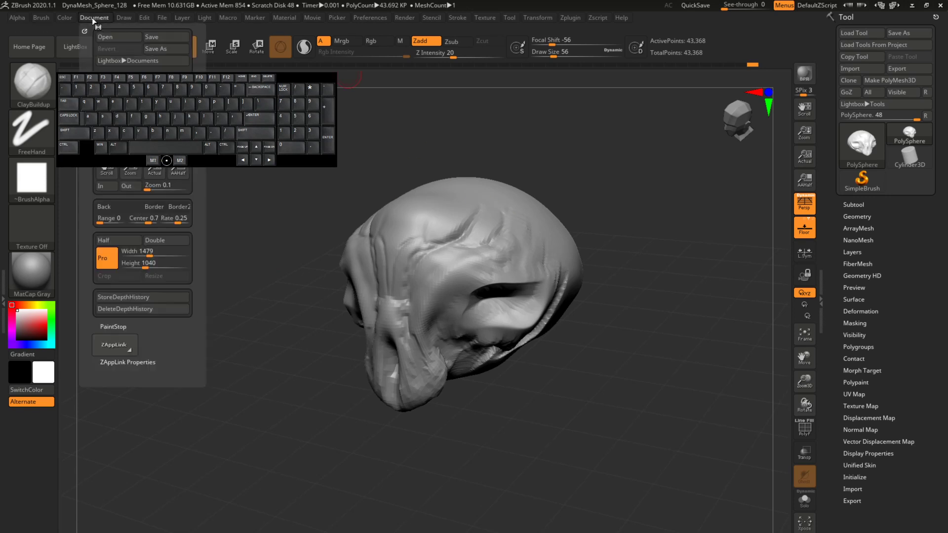
pyautogui.moveTo(295, 82); pyautogui.dragTo(309, 335)
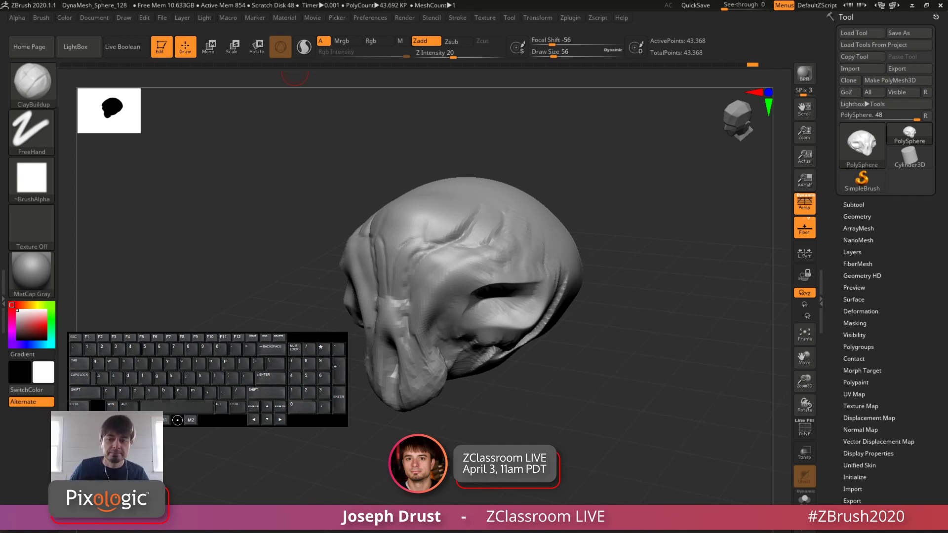
pyautogui.moveTo(323, 334); pyautogui.dragTo(320, 315)
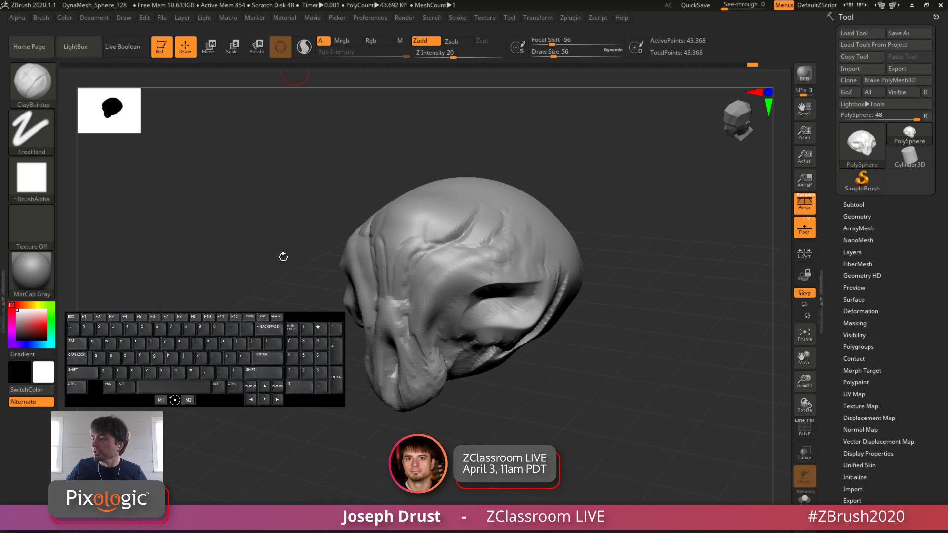
pyautogui.click(95, 18)
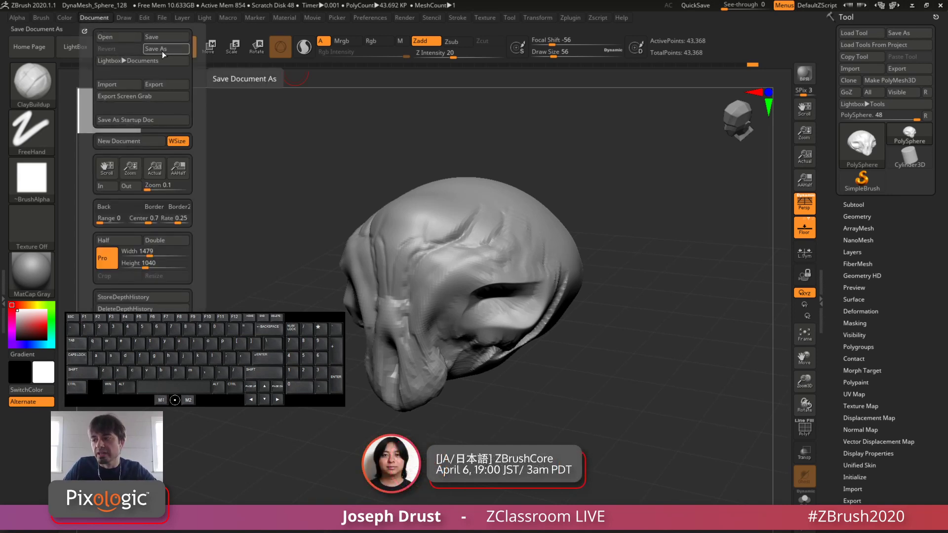
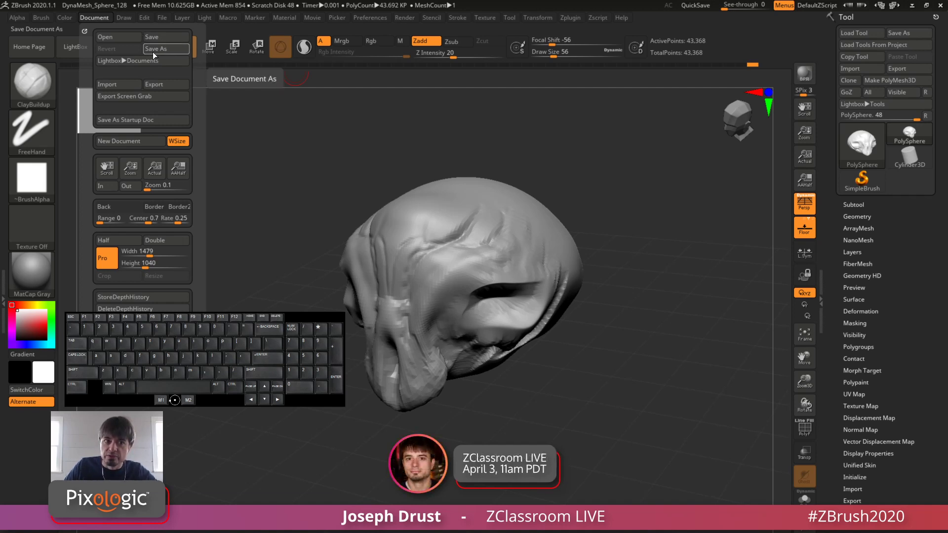
# Step: Look over the project file saving options and quick-save the current project to the QuickSave folder
pyautogui.click(162, 19)
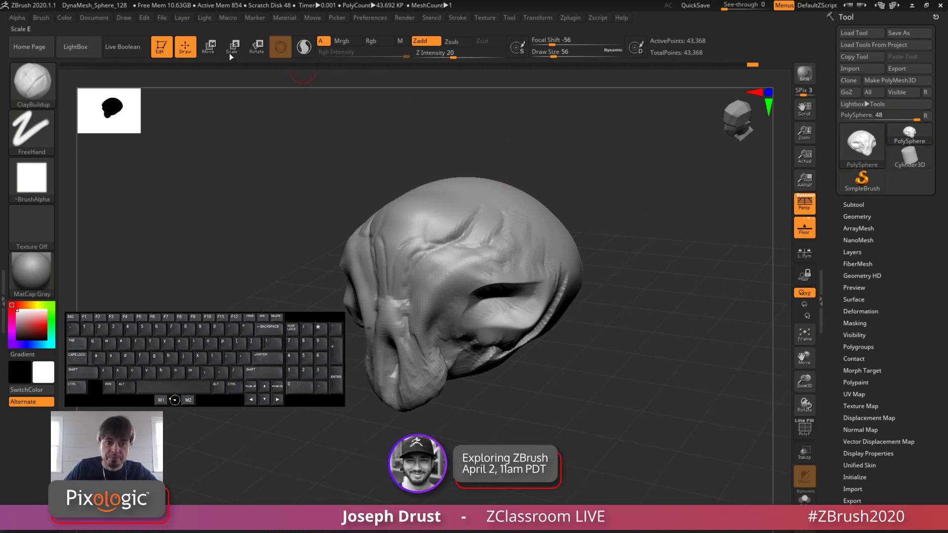
pyautogui.click(162, 19)
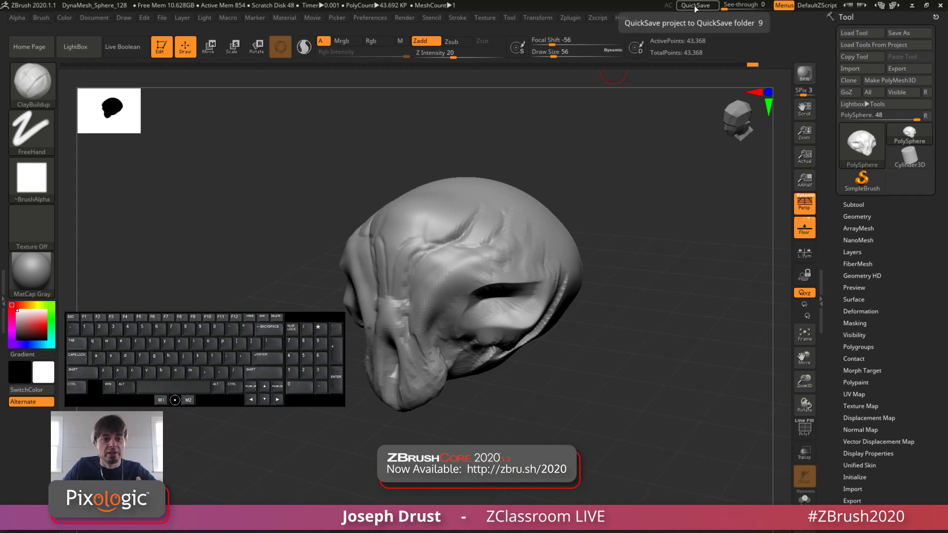
pyautogui.click(695, 7)
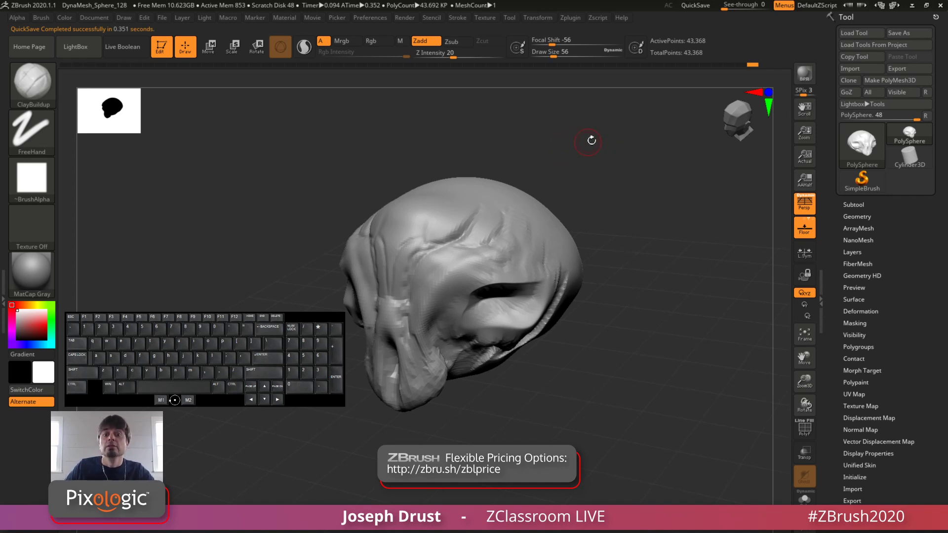
# Step: Browse the QuickSave folder in LightBox, refresh its contents, and close LightBox
pyautogui.click(91, 50)
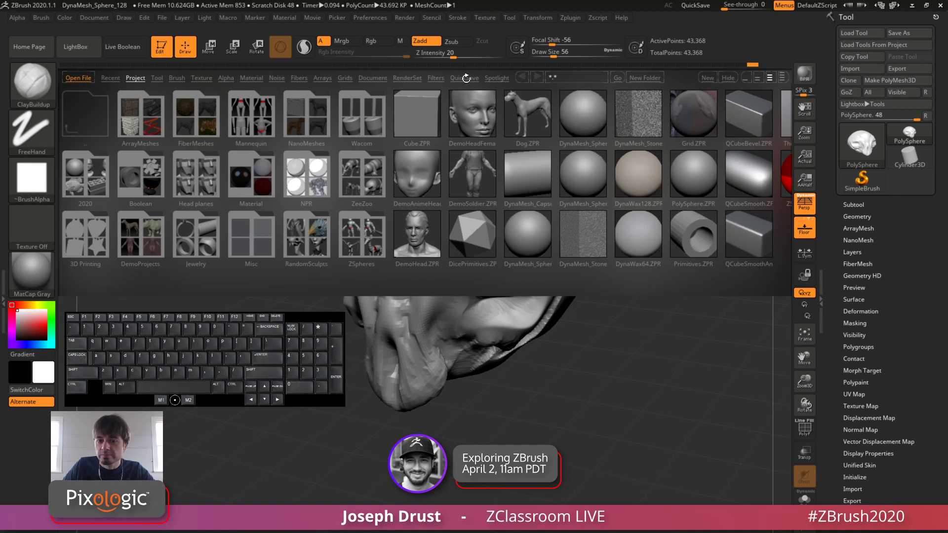
pyautogui.click(465, 78)
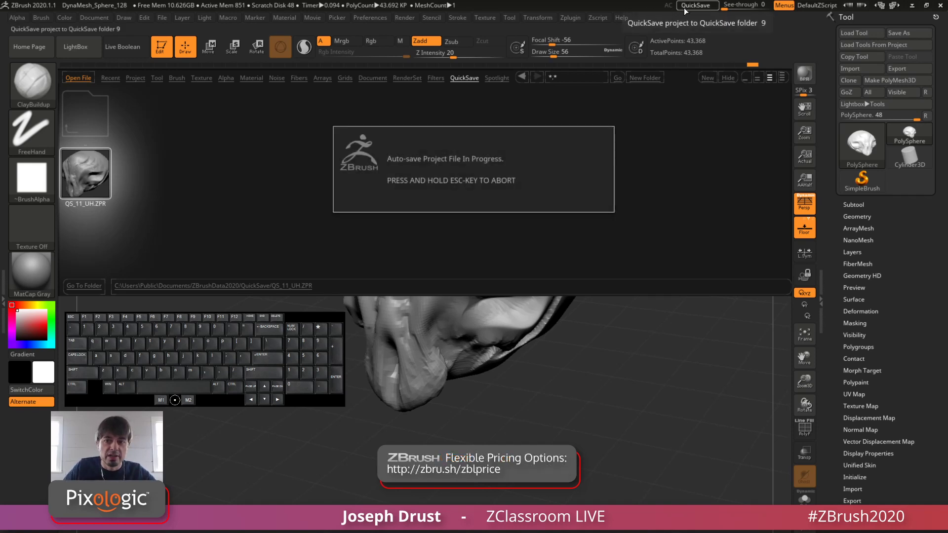
pyautogui.click(464, 78)
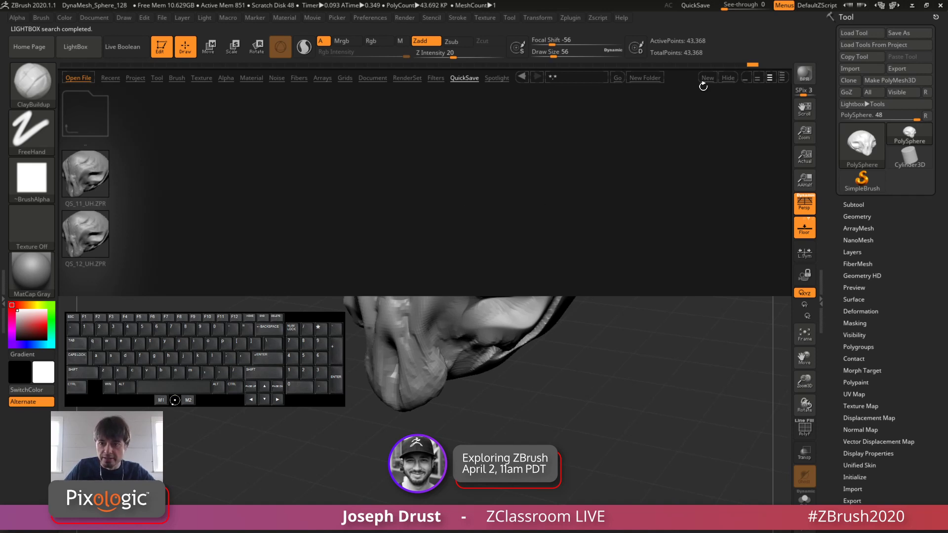
pyautogui.press(',')
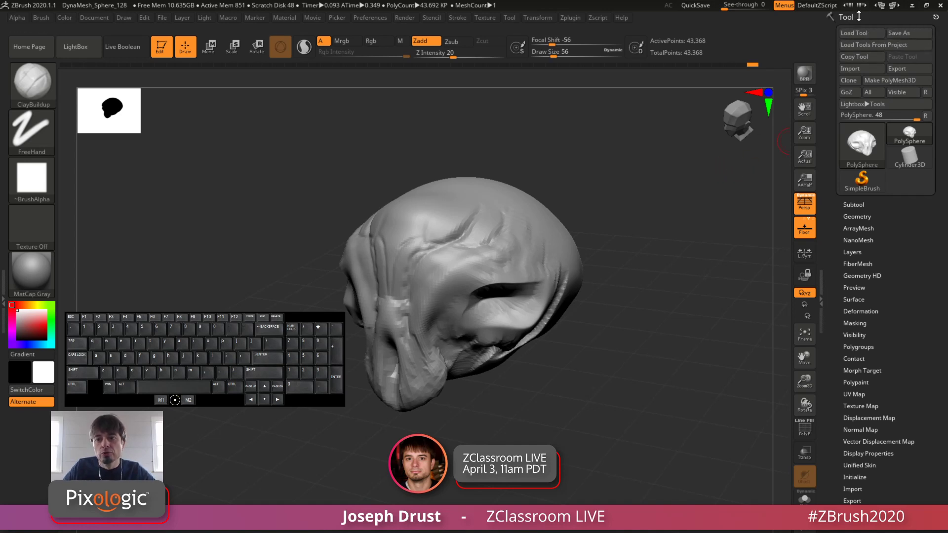
# Step: Bring up the QuickSave settings in the preferences
pyautogui.moveTo(626, 216)
pyautogui.mouseDown()
pyautogui.moveTo(464, 222)
pyautogui.moveTo(476, 211)
pyautogui.moveTo(637, 234)
pyautogui.moveTo(661, 213)
pyautogui.mouseUp()
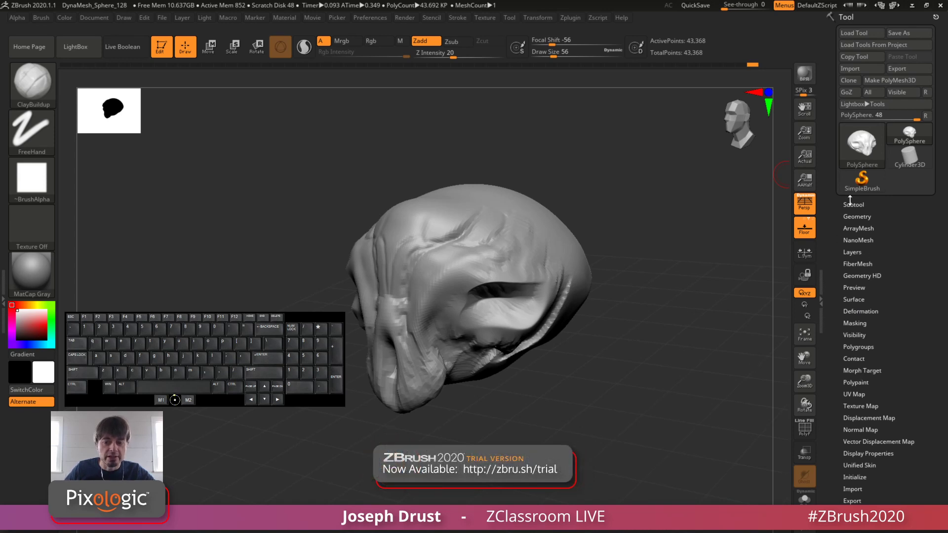
pyautogui.moveTo(660, 211); pyautogui.dragTo(508, 229)
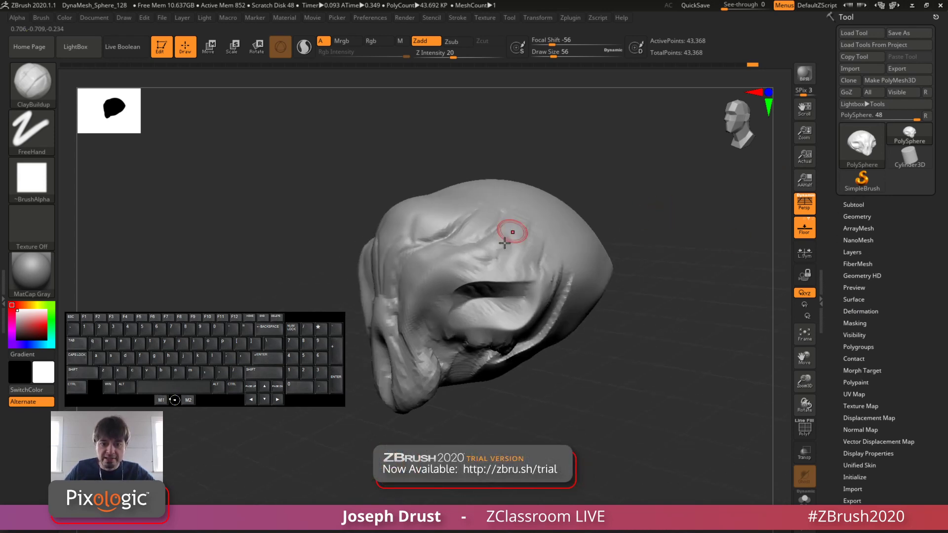
pyautogui.moveTo(634, 206); pyautogui.dragTo(590, 252)
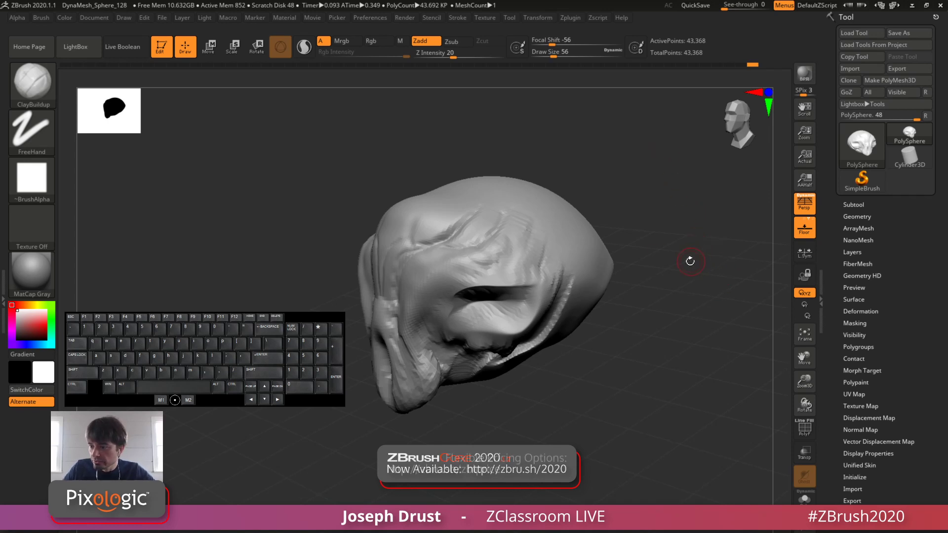
pyautogui.click(370, 18)
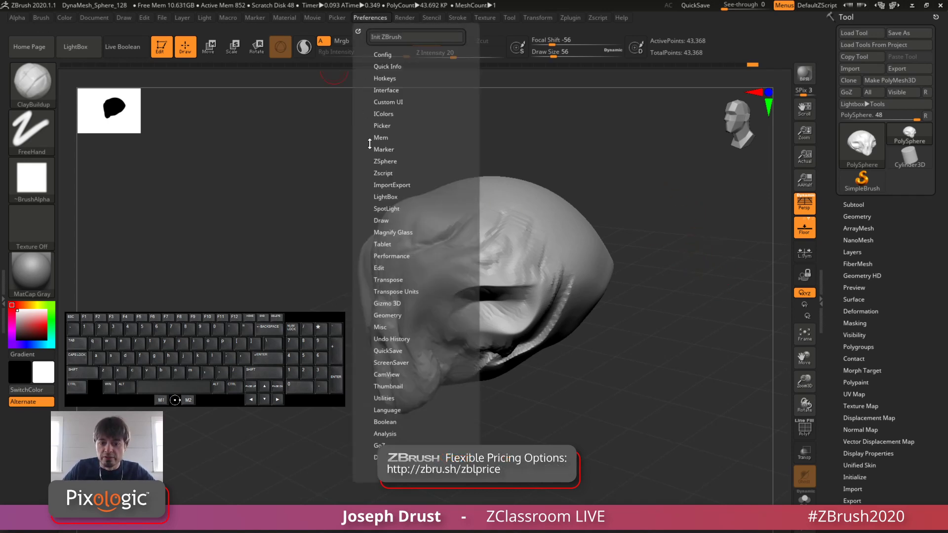
pyautogui.click(402, 353)
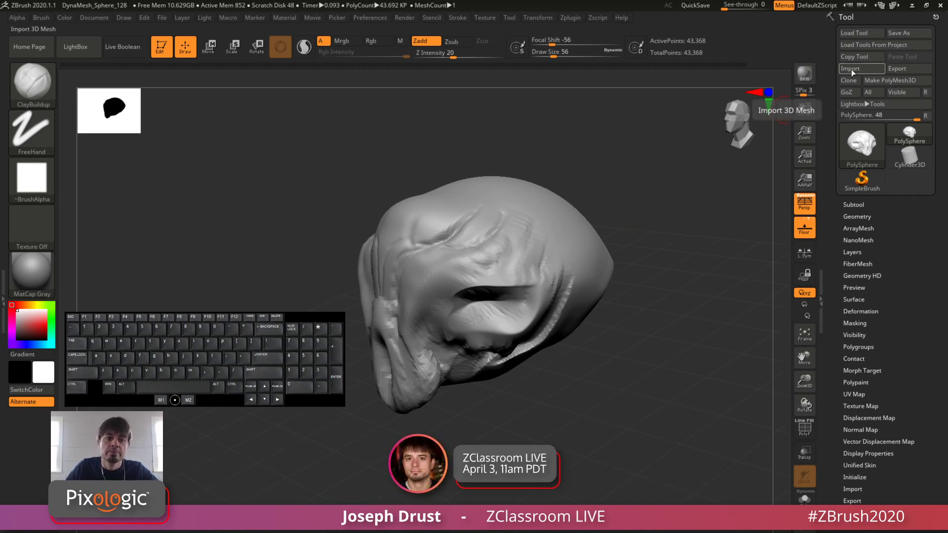
# Step: Examine the 3D file formats supported for importing a mesh, and close the import dialog without importing
pyautogui.click(163, 18)
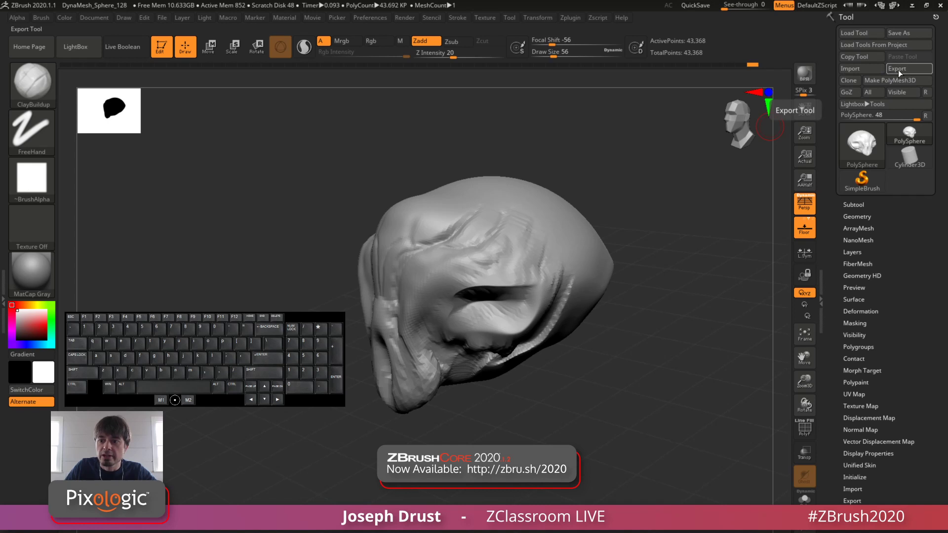
pyautogui.click(860, 74)
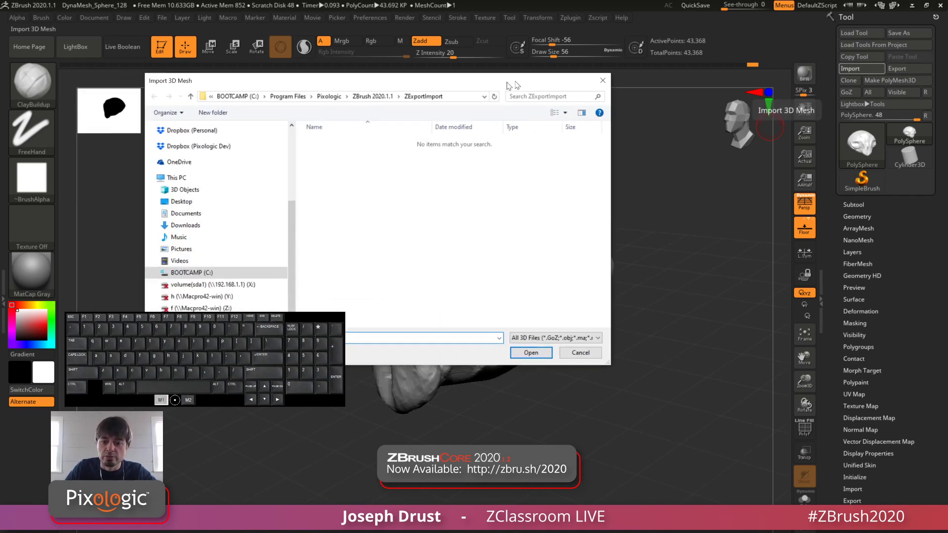
pyautogui.click(691, 317)
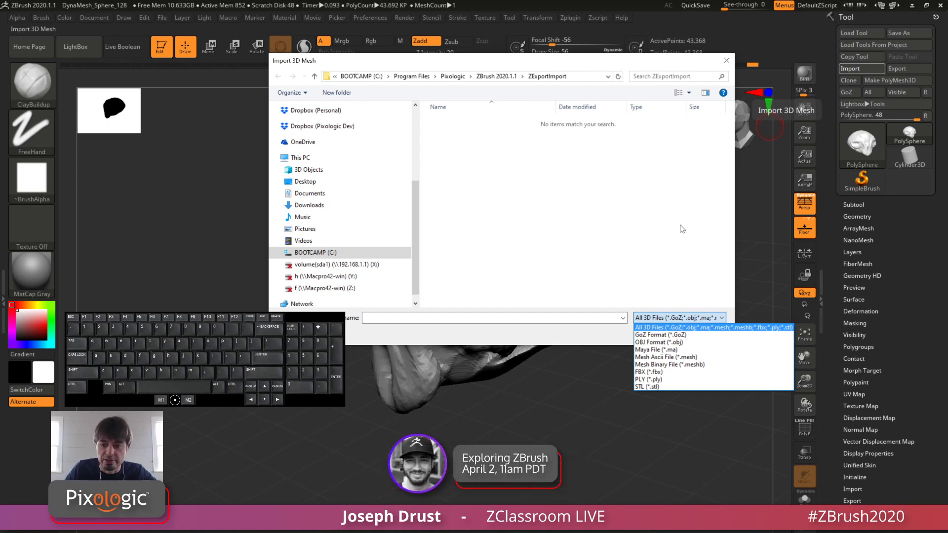
pyautogui.click(689, 321)
pyautogui.click(703, 333)
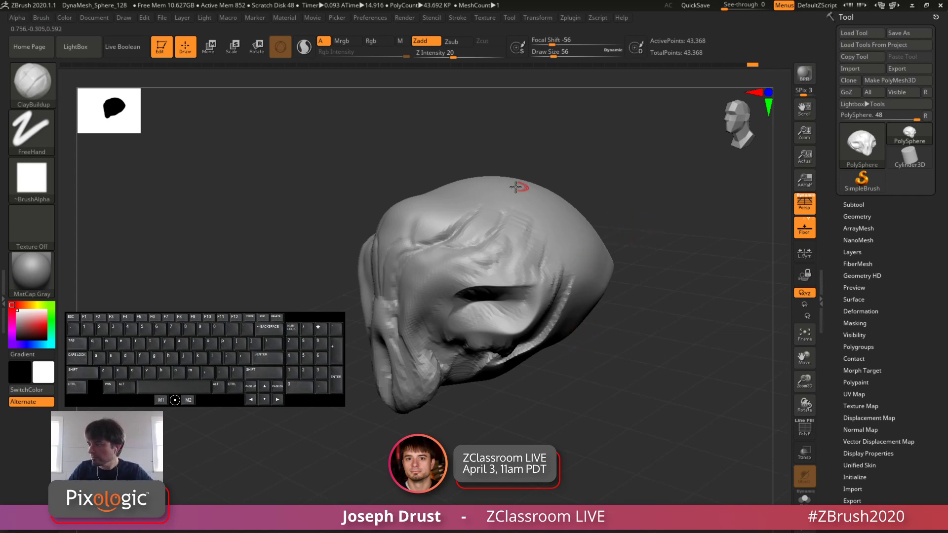
pyautogui.moveTo(644, 210)
pyautogui.mouseDown()
pyautogui.moveTo(671, 199)
pyautogui.moveTo(676, 183)
pyautogui.mouseUp()
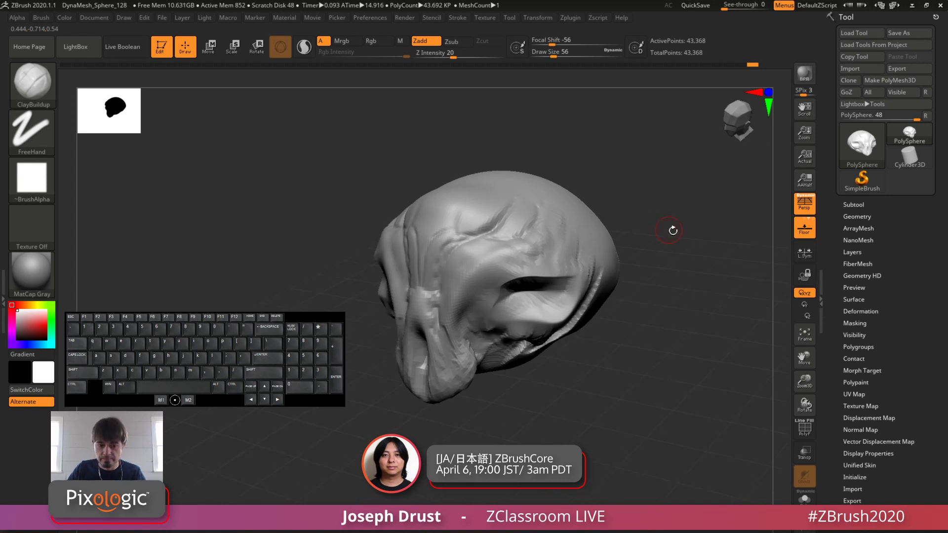
pyautogui.moveTo(299, 315); pyautogui.dragTo(300, 78)
pyautogui.moveTo(739, 257)
pyautogui.mouseDown()
pyautogui.moveTo(751, 272)
pyautogui.moveTo(726, 309)
pyautogui.moveTo(725, 290)
pyautogui.moveTo(561, 99)
pyautogui.mouseUp()
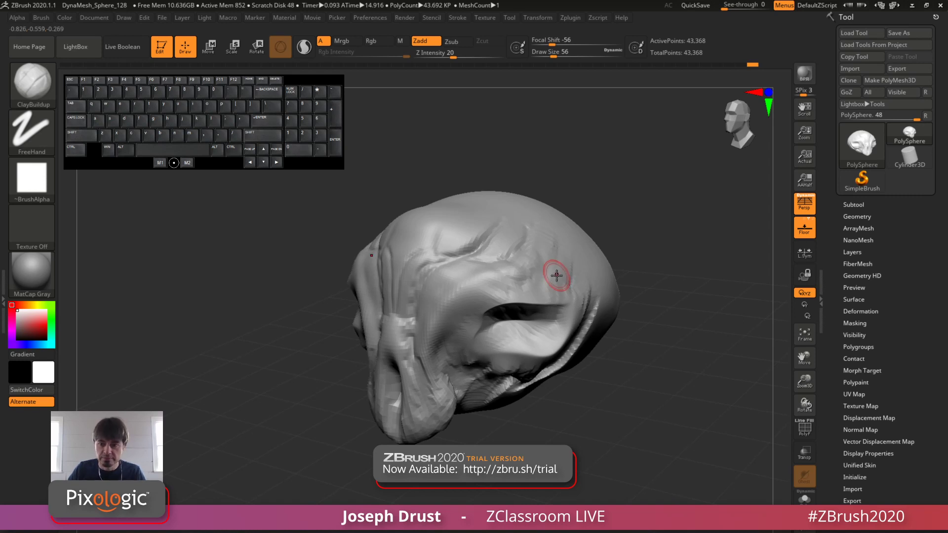
pyautogui.press(',')
pyautogui.press(',')
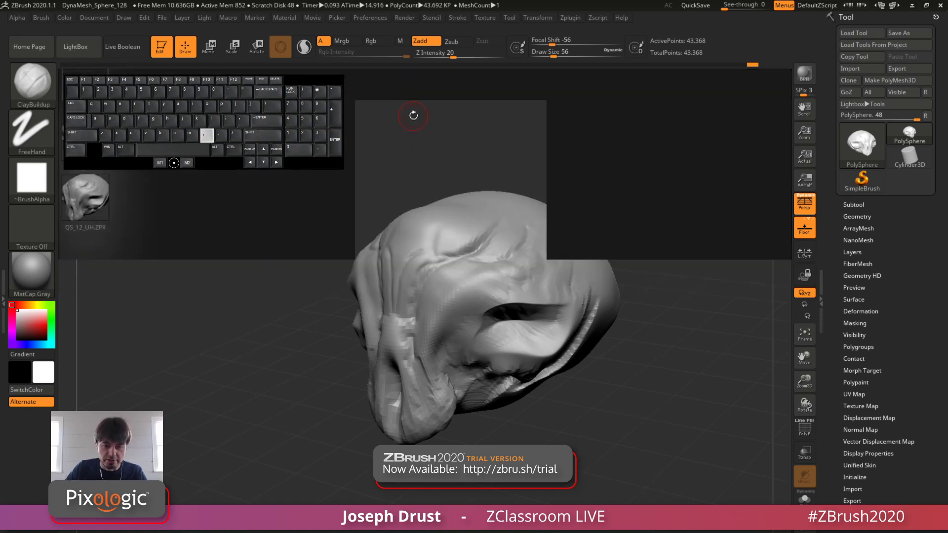
# Step: Build up raised brow ridges curving above the eye sockets with ClayBuildup at draw size 31
pyautogui.moveTo(658, 217)
pyautogui.keyDown('alt'); pyautogui.mouseDown()
pyautogui.moveTo(682, 191)
pyautogui.moveTo(664, 195)
pyautogui.moveTo(676, 205)
pyautogui.moveTo(663, 181)
pyautogui.moveTo(612, 188)
pyautogui.moveTo(466, 275)
pyautogui.mouseUp(); pyautogui.keyUp('alt')
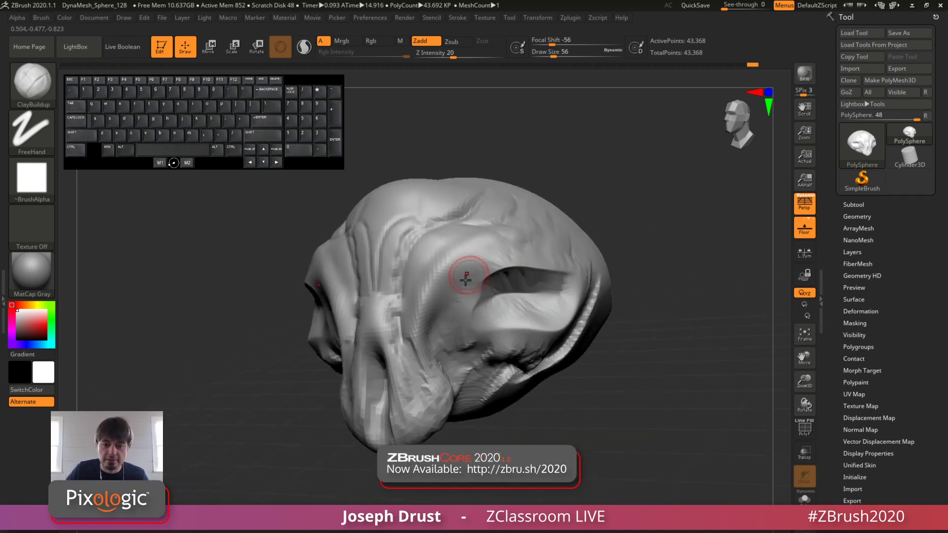
pyautogui.moveTo(556, 210); pyautogui.dragTo(461, 269)
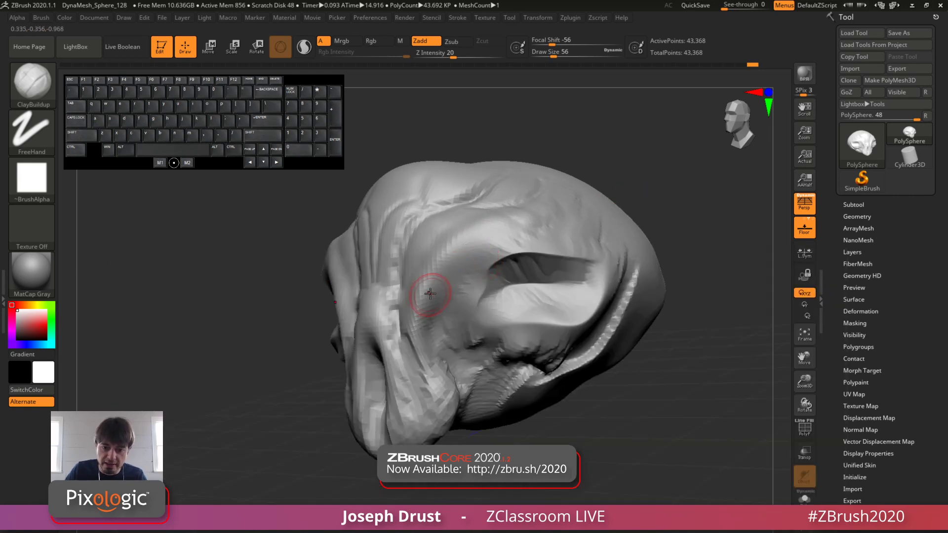
pyautogui.click(549, 53)
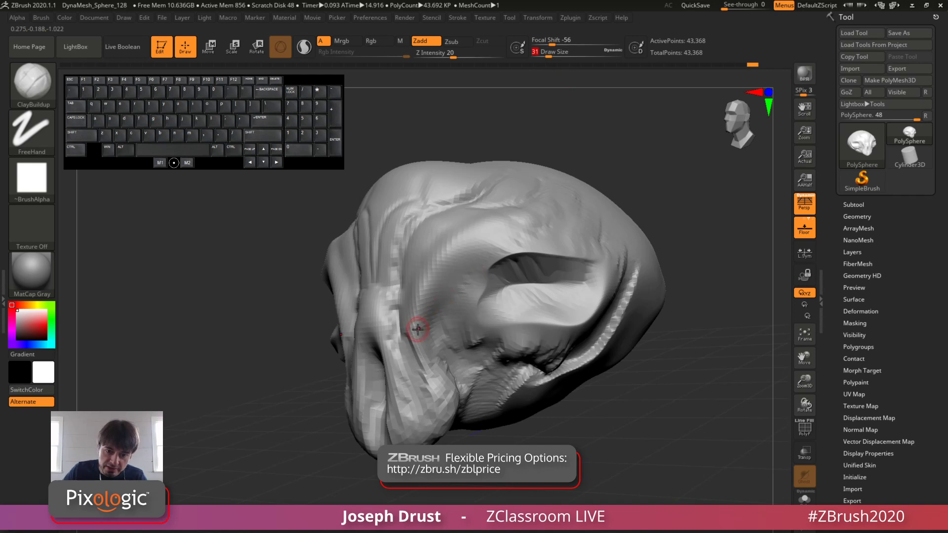
pyautogui.moveTo(420, 324)
pyautogui.mouseDown()
pyautogui.moveTo(442, 249)
pyautogui.moveTo(485, 221)
pyautogui.mouseUp()
pyautogui.moveTo(582, 160); pyautogui.dragTo(635, 163)
pyautogui.moveTo(417, 318)
pyautogui.mouseDown()
pyautogui.moveTo(453, 241)
pyautogui.moveTo(478, 226)
pyautogui.mouseUp()
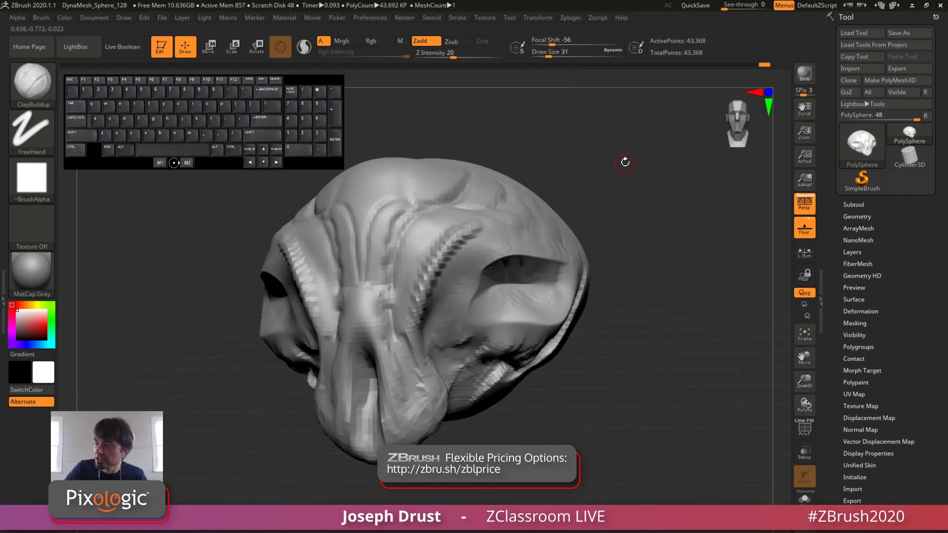
# Step: Add a thin clay ridge over the upper skull and reinforce the brow ridges with ClayBuildup at draw size 31
pyautogui.moveTo(622, 161)
pyautogui.mouseDown()
pyautogui.moveTo(654, 153)
pyautogui.moveTo(567, 205)
pyautogui.mouseUp()
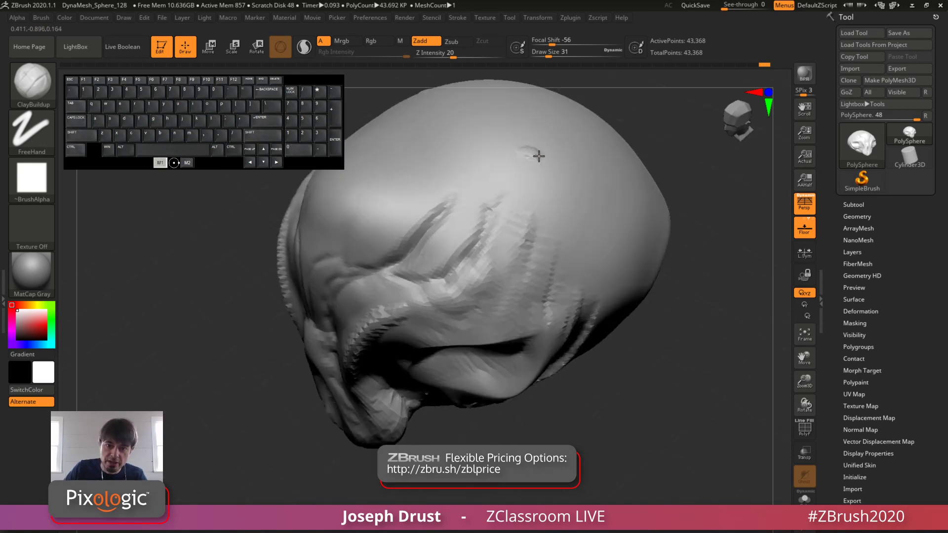
pyautogui.moveTo(538, 154)
pyautogui.mouseDown()
pyautogui.moveTo(598, 225)
pyautogui.moveTo(620, 220)
pyautogui.moveTo(701, 138)
pyautogui.mouseUp()
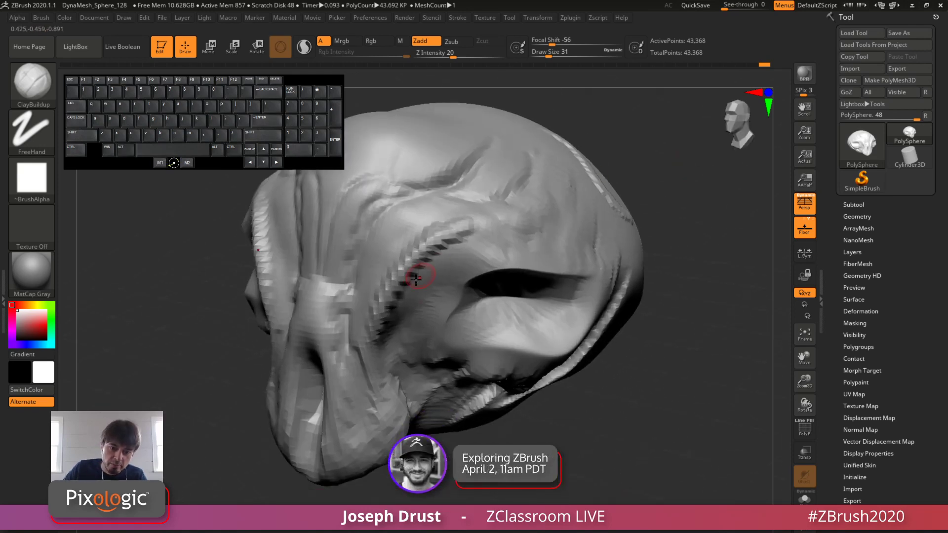
pyautogui.moveTo(385, 323); pyautogui.dragTo(433, 239)
pyautogui.moveTo(688, 211)
pyautogui.keyDown('alt'); pyautogui.mouseDown()
pyautogui.moveTo(763, 218)
pyautogui.moveTo(676, 240)
pyautogui.moveTo(673, 225)
pyautogui.mouseUp(); pyautogui.keyUp('alt')
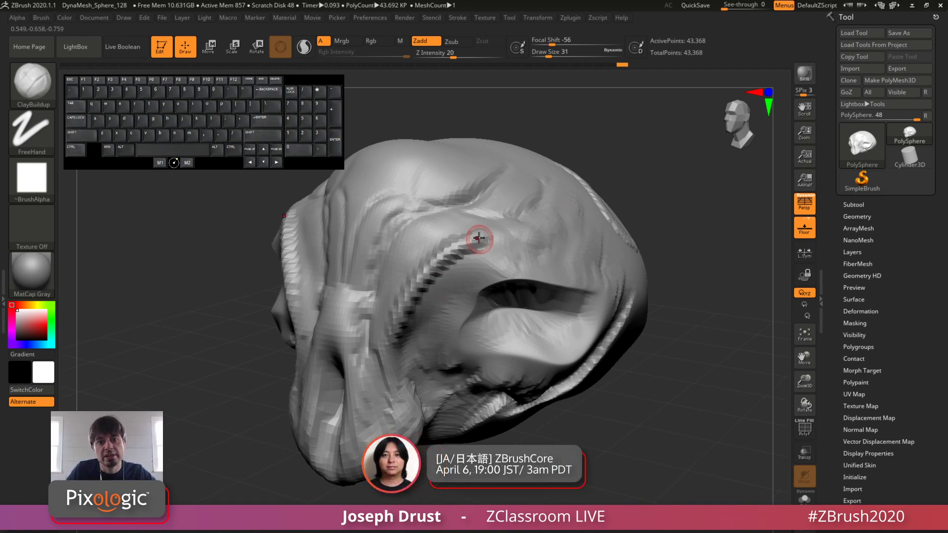
# Step: Display the polyframe wireframe on the head with its colour fill turned off
pyautogui.click(803, 435)
pyautogui.moveTo(683, 360)
pyautogui.mouseDown()
pyautogui.moveTo(672, 349)
pyautogui.moveTo(711, 408)
pyautogui.moveTo(696, 436)
pyautogui.mouseUp()
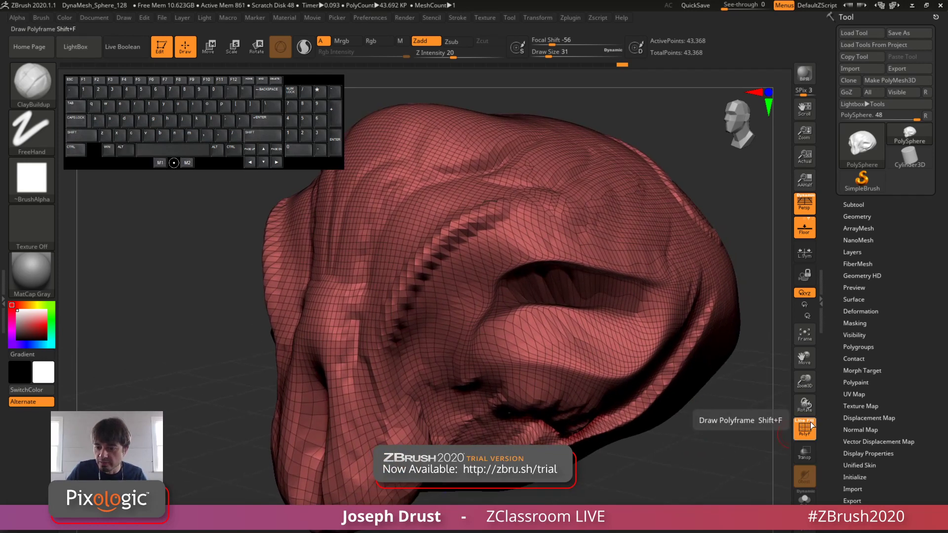
pyautogui.click(809, 421)
pyautogui.moveTo(737, 461)
pyautogui.keyDown('alt'); pyautogui.mouseDown()
pyautogui.moveTo(709, 439)
pyautogui.moveTo(698, 413)
pyautogui.moveTo(701, 438)
pyautogui.mouseUp(); pyautogui.keyUp('alt')
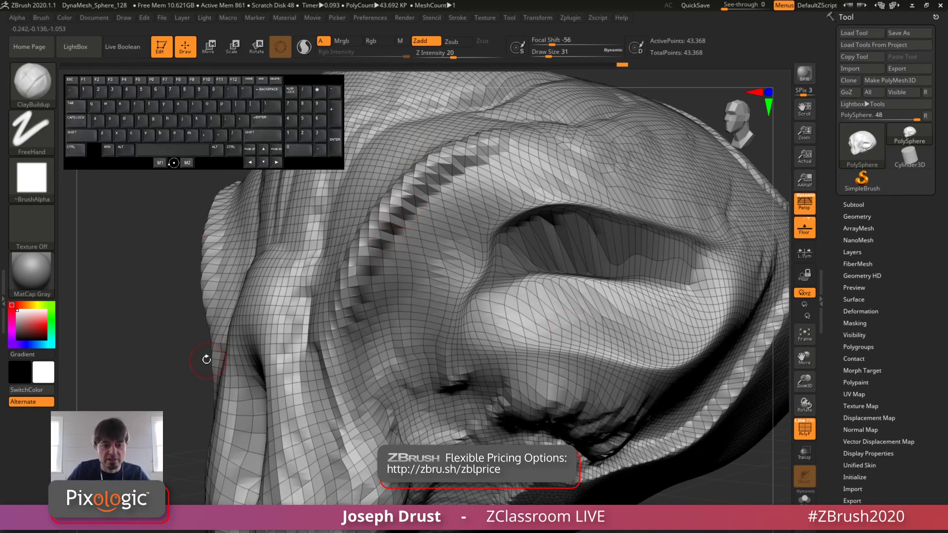
# Step: Examine the stretched polygons around the eye socket and brow ridge, and hide the polyframe
pyautogui.moveTo(179, 372); pyautogui.dragTo(232, 360)
pyautogui.moveTo(711, 143); pyautogui.dragTo(646, 150)
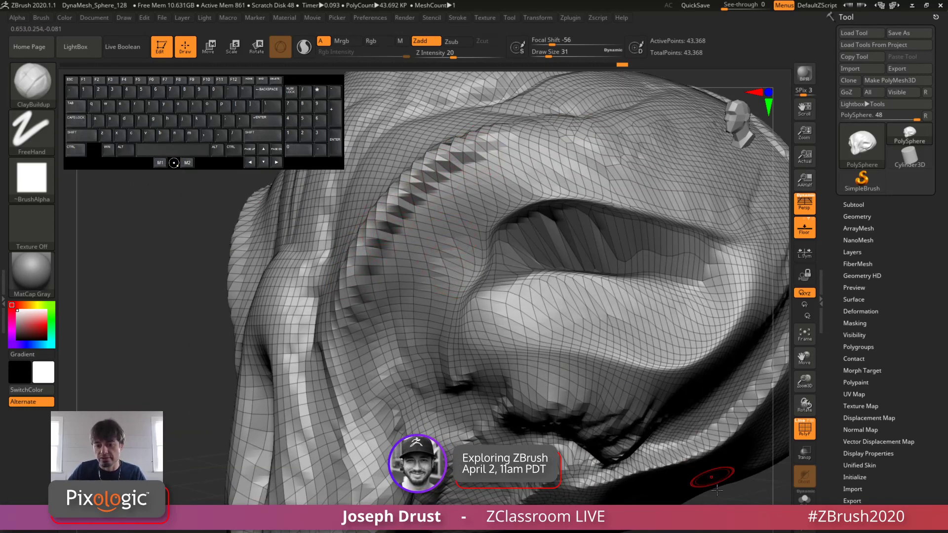
pyautogui.keyDown('alt'); pyautogui.moveTo(715, 478); pyautogui.dragTo(719, 398); pyautogui.keyUp('alt')
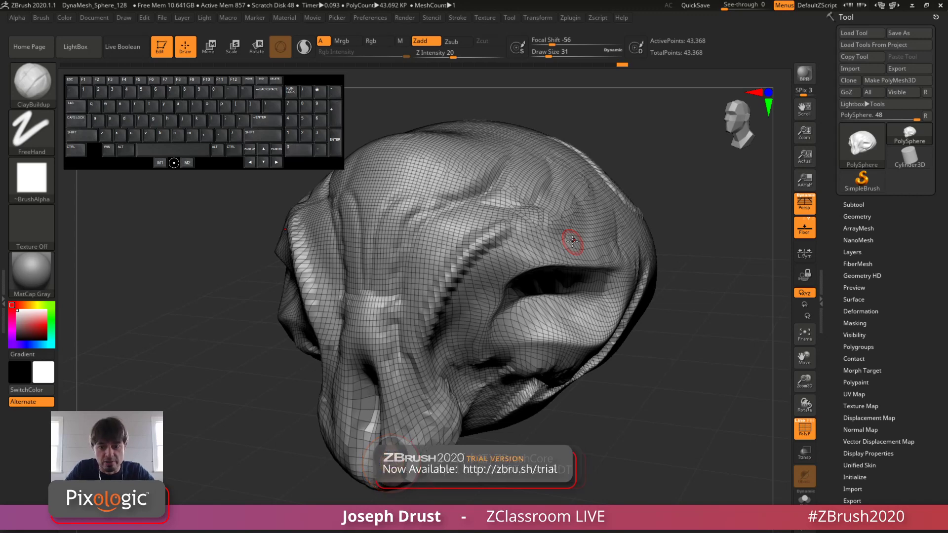
pyautogui.click(805, 428)
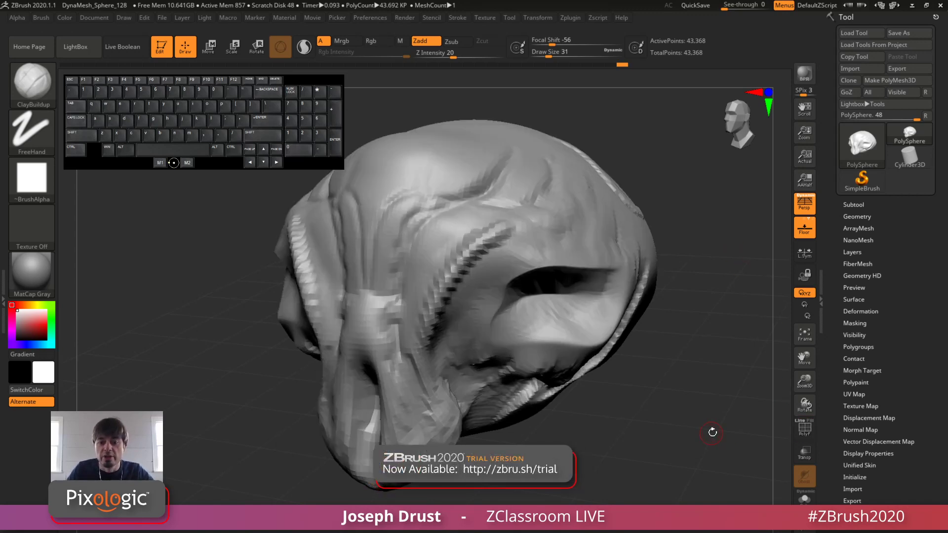
# Step: Show the polyframe again and inspect the mesh density around the brow and snout
pyautogui.moveTo(711, 433); pyautogui.dragTo(705, 421)
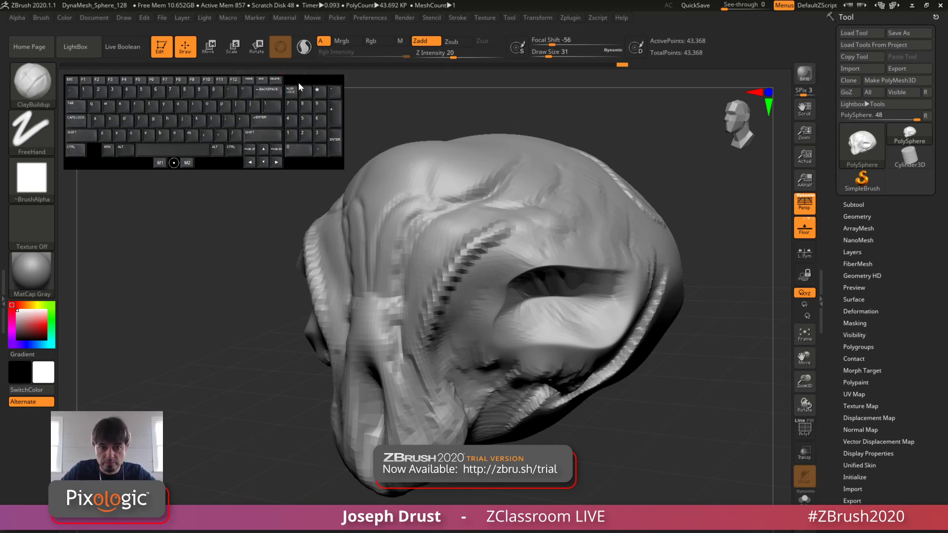
pyautogui.moveTo(298, 82); pyautogui.dragTo(296, 98)
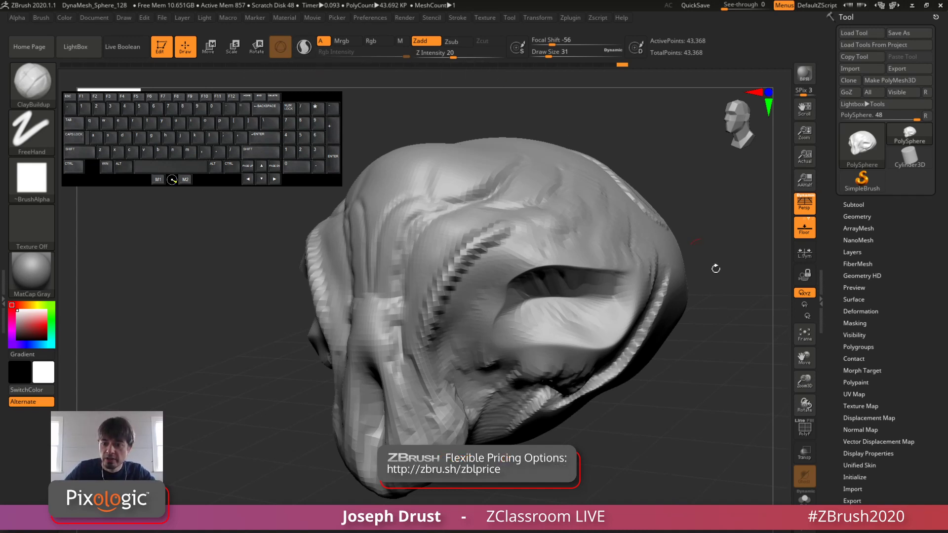
pyautogui.click(804, 429)
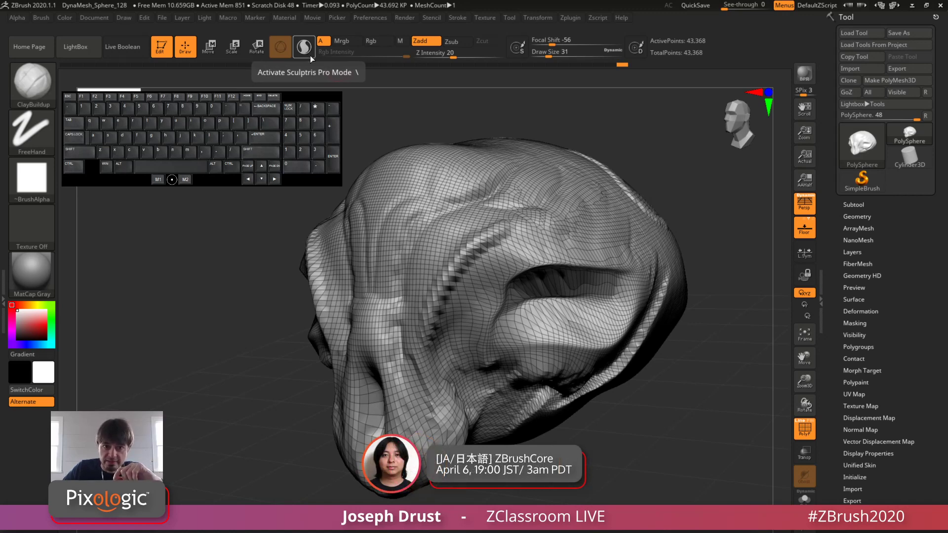
pyautogui.moveTo(697, 218)
pyautogui.mouseDown()
pyautogui.moveTo(724, 225)
pyautogui.moveTo(706, 211)
pyautogui.mouseUp()
pyautogui.keyDown('alt'); pyautogui.moveTo(706, 211); pyautogui.dragTo(711, 256); pyautogui.keyUp('alt')
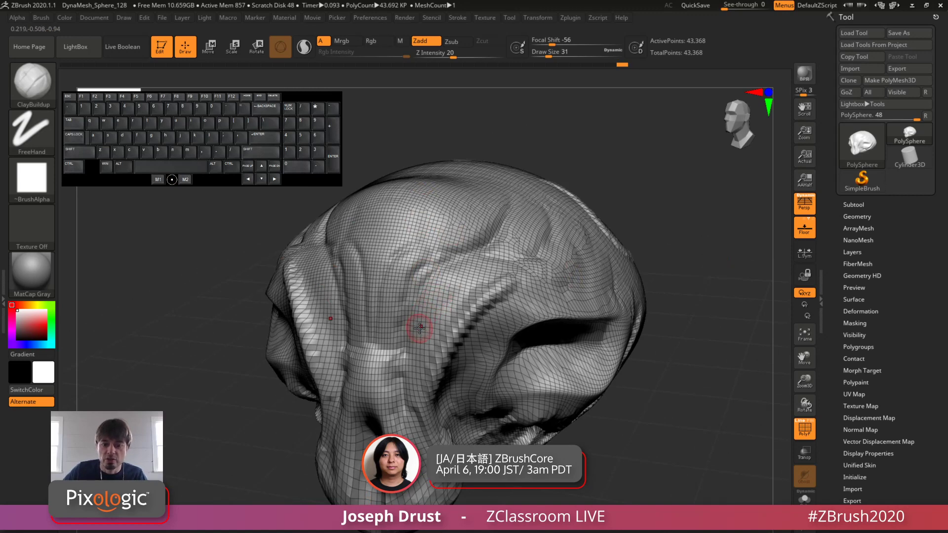
# Step: Try ClayBuildup strokes along the forehead above the brow ridge on the existing mesh, and undo them
pyautogui.moveTo(417, 329); pyautogui.dragTo(499, 227)
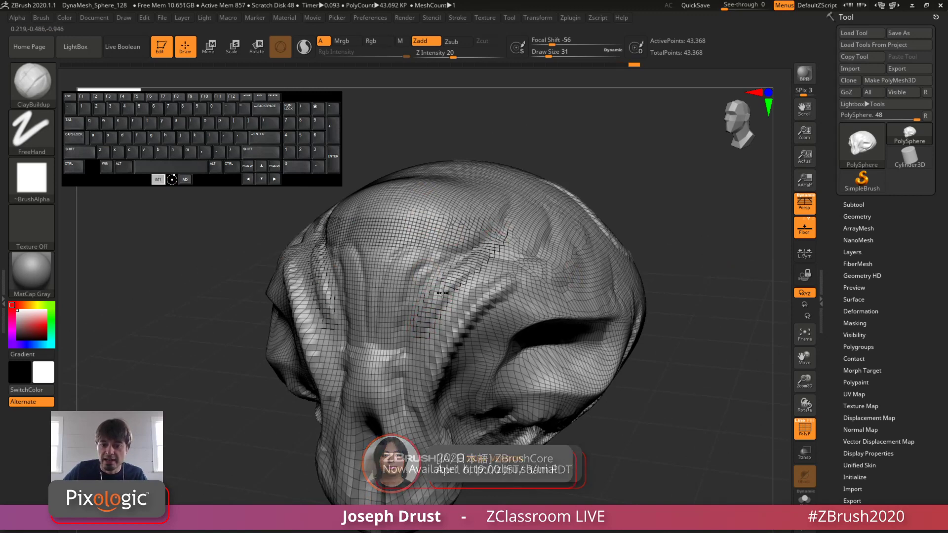
pyautogui.keyDown('alt'); pyautogui.moveTo(661, 225); pyautogui.dragTo(660, 247); pyautogui.keyUp('alt')
pyautogui.press('ctrl')
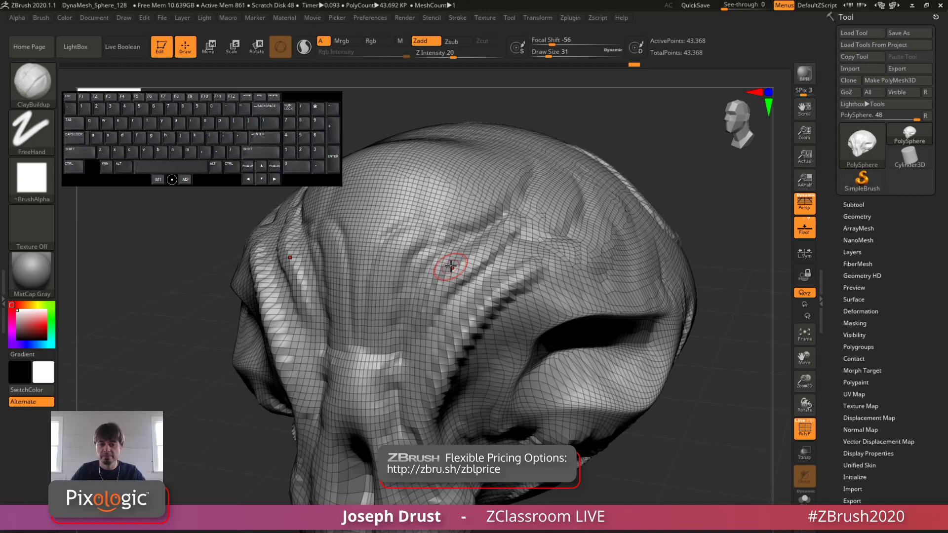
pyautogui.press('ctrl')
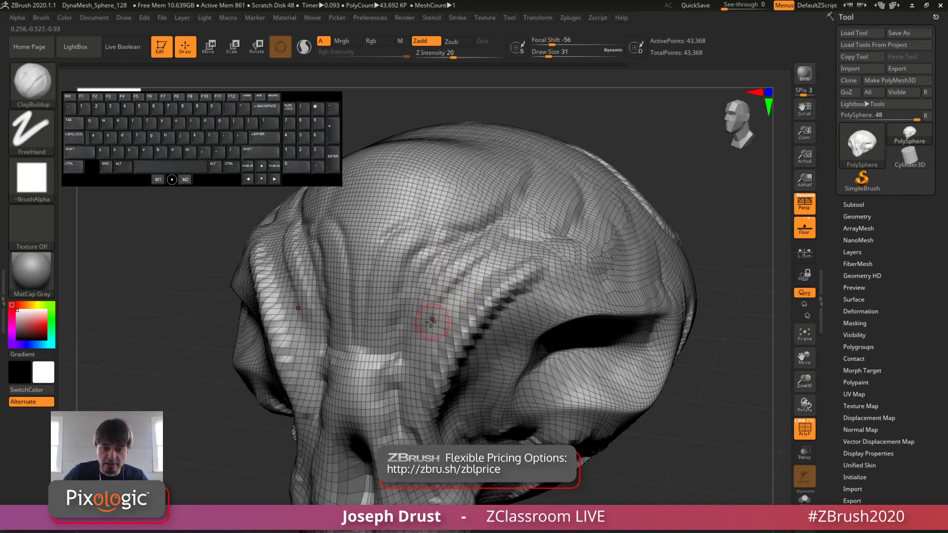
pyautogui.hotkey('ctrl', 'z')
pyautogui.moveTo(421, 357)
pyautogui.mouseDown()
pyautogui.moveTo(453, 285)
pyautogui.moveTo(499, 251)
pyautogui.moveTo(537, 170)
pyautogui.moveTo(499, 255)
pyautogui.moveTo(424, 336)
pyautogui.moveTo(454, 390)
pyautogui.mouseUp()
pyautogui.hotkey('ctrl', 'z')
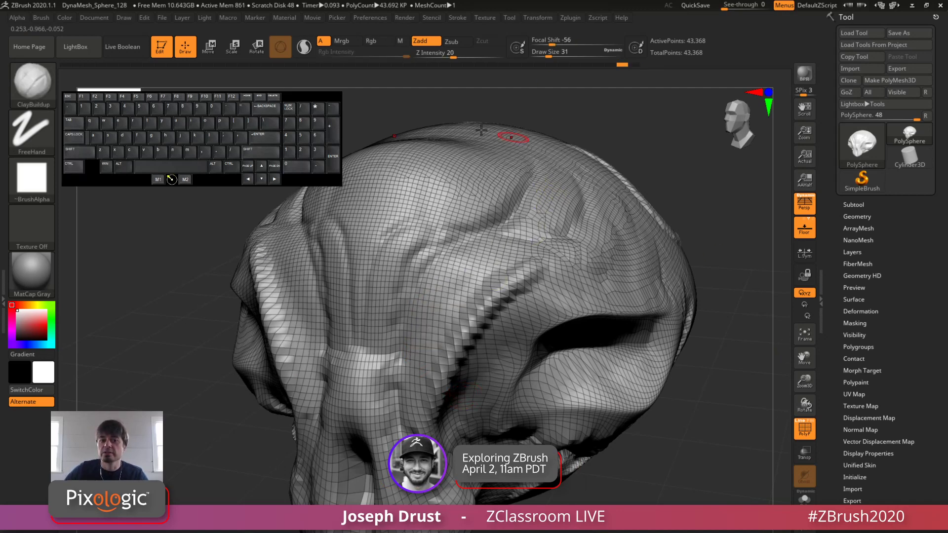
# Step: Turn on Sculptris Pro mode and sculpt a long curved ClayBuildup ridge across the forehead at draw size 31
pyautogui.click(304, 48)
pyautogui.moveTo(729, 236)
pyautogui.mouseDown()
pyautogui.moveTo(701, 215)
pyautogui.moveTo(461, 206)
pyautogui.mouseUp()
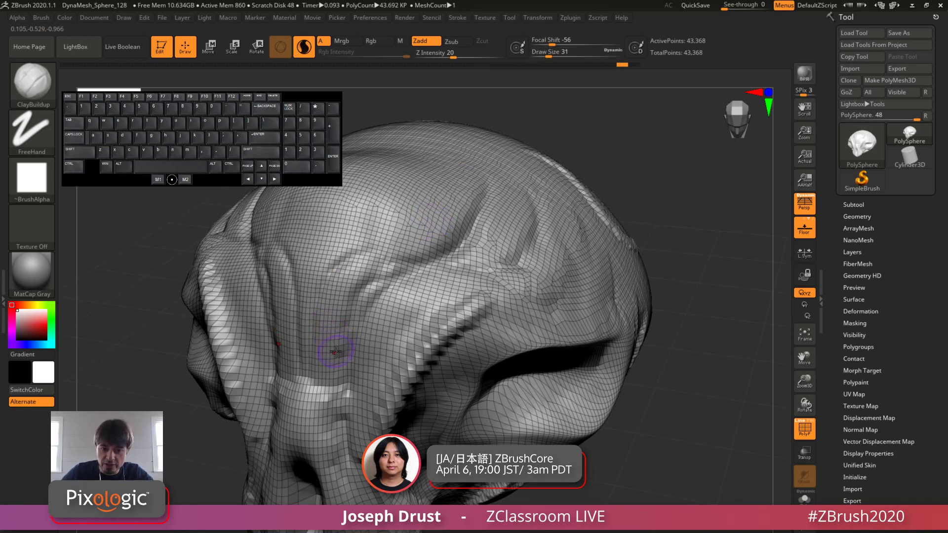
pyautogui.moveTo(335, 351)
pyautogui.mouseDown()
pyautogui.moveTo(352, 278)
pyautogui.moveTo(467, 182)
pyautogui.mouseUp()
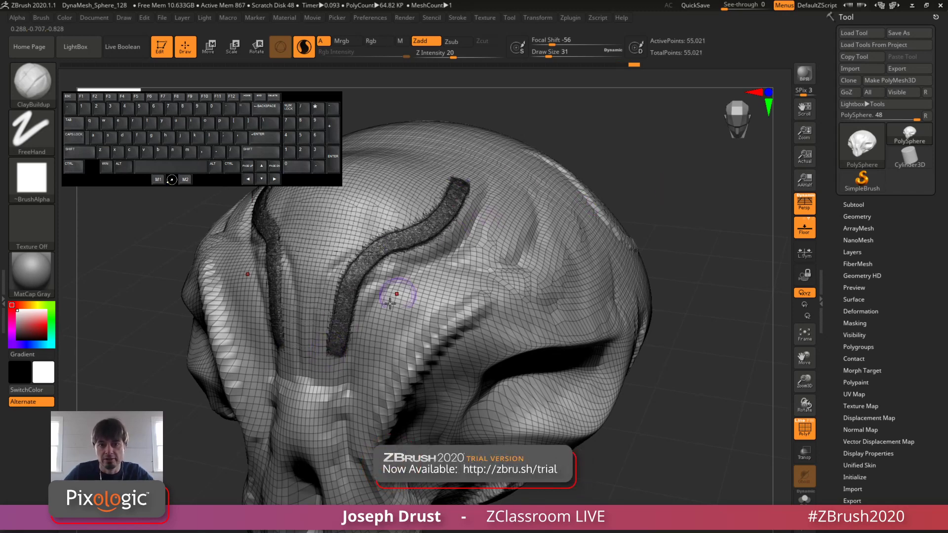
pyautogui.moveTo(688, 213)
pyautogui.mouseDown()
pyautogui.moveTo(716, 206)
pyautogui.moveTo(719, 269)
pyautogui.mouseUp()
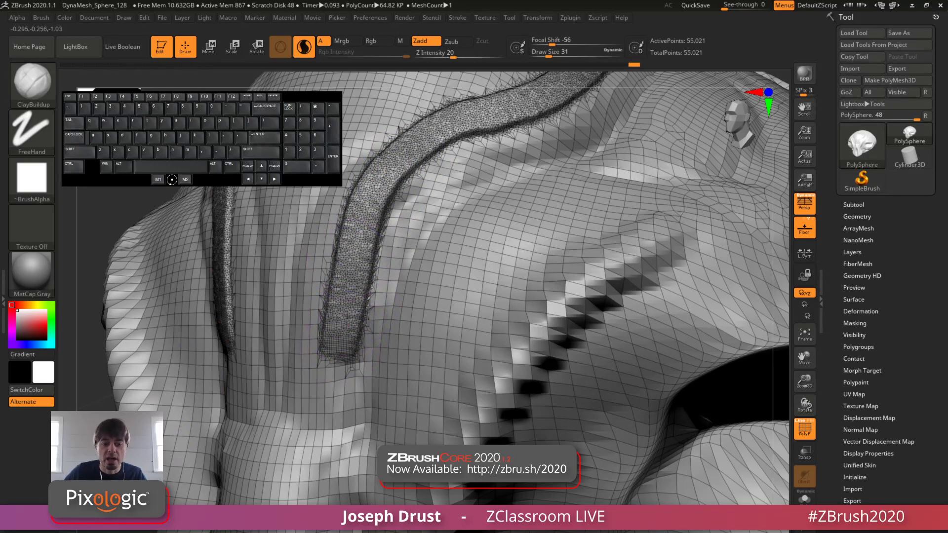
pyautogui.keyDown('alt'); pyautogui.moveTo(337, 291); pyautogui.dragTo(336, 227, button='right'); pyautogui.keyUp('alt')
# Step: Hide the polyframe and sculpt a second curved ridge between the forehead ridge and the brow ridge
pyautogui.click(801, 428)
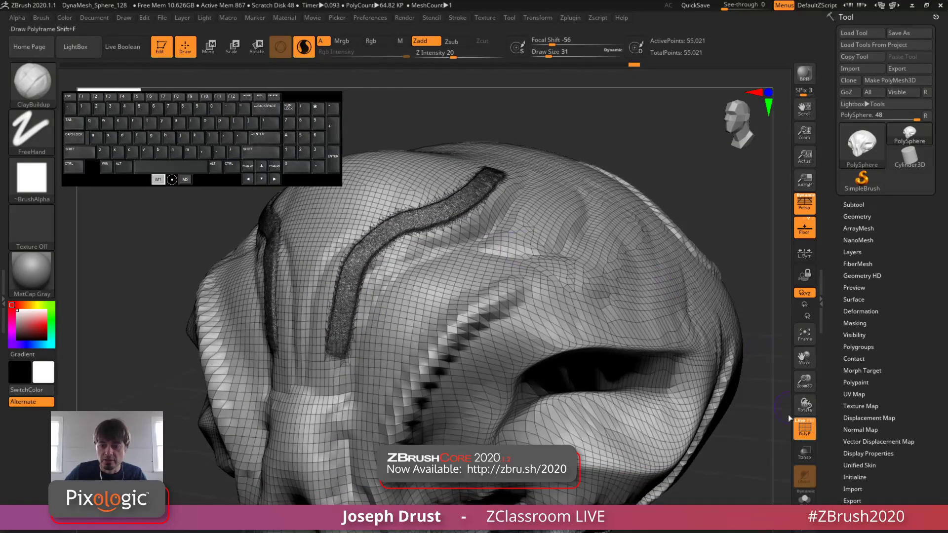
pyautogui.moveTo(685, 179); pyautogui.dragTo(723, 191)
pyautogui.moveTo(390, 348)
pyautogui.mouseDown()
pyautogui.moveTo(381, 355)
pyautogui.moveTo(412, 310)
pyautogui.moveTo(493, 253)
pyautogui.mouseUp()
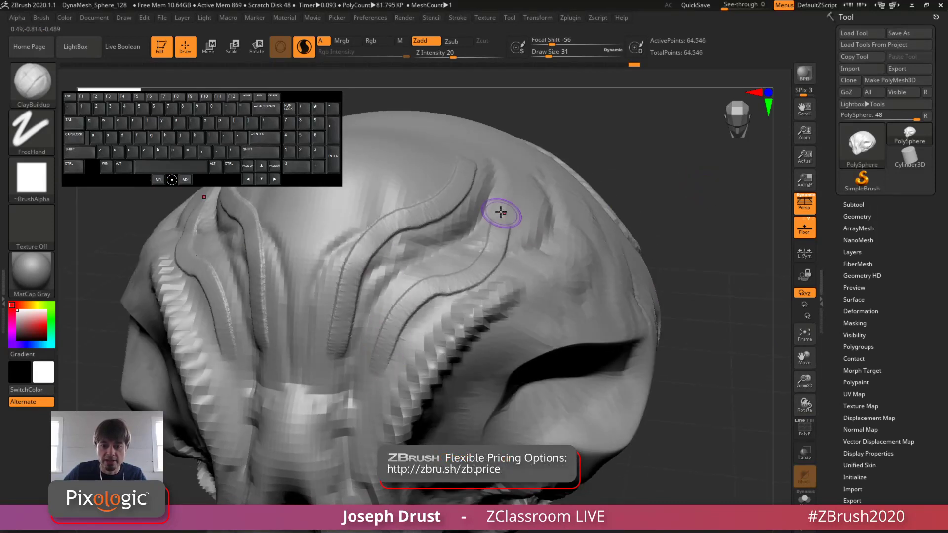
pyautogui.moveTo(499, 212)
pyautogui.mouseDown()
pyautogui.moveTo(486, 258)
pyautogui.moveTo(437, 291)
pyautogui.mouseUp()
pyautogui.moveTo(390, 340); pyautogui.dragTo(384, 368)
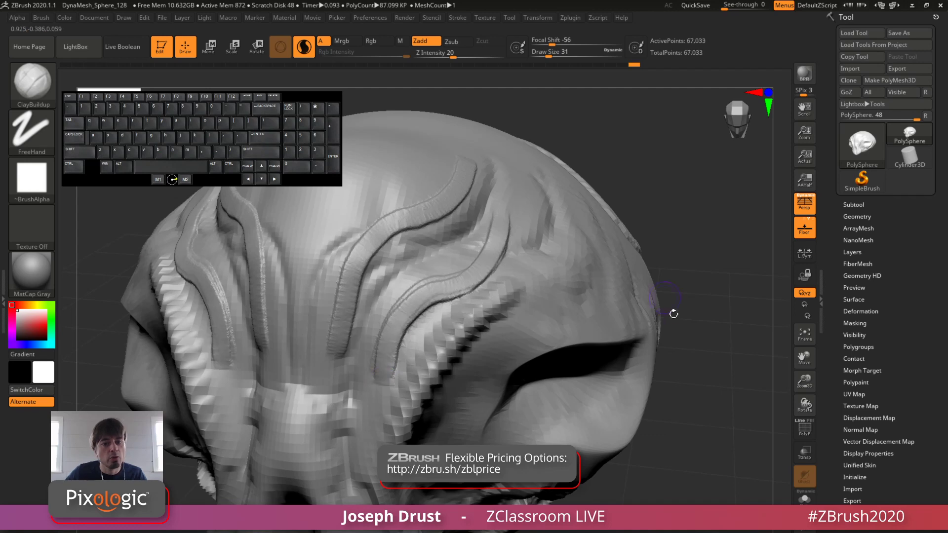
# Step: Build up clay on the bulge beneath the eye socket opening with ClayBuildup strokes
pyautogui.moveTo(693, 293)
pyautogui.mouseDown()
pyautogui.moveTo(698, 269)
pyautogui.moveTo(444, 164)
pyautogui.mouseUp()
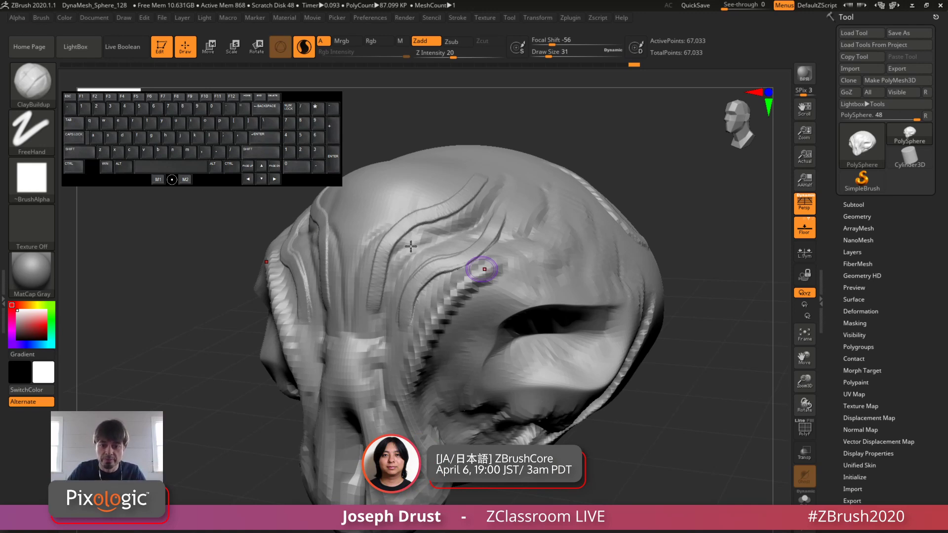
pyautogui.keyDown('alt'); pyautogui.moveTo(663, 208); pyautogui.dragTo(633, 194); pyautogui.keyUp('alt')
pyautogui.moveTo(531, 281); pyautogui.dragTo(531, 337, button='right')
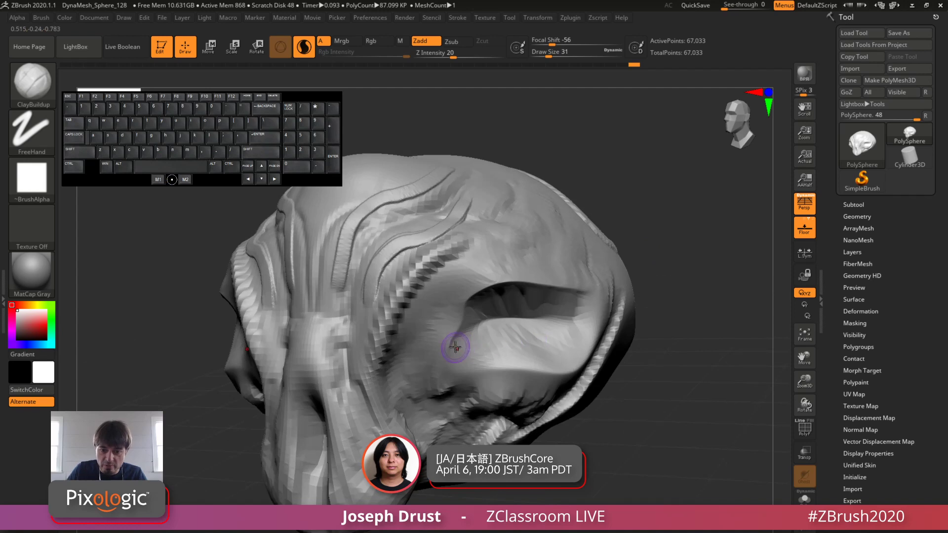
pyautogui.moveTo(456, 348)
pyautogui.mouseDown()
pyautogui.moveTo(520, 352)
pyautogui.moveTo(499, 362)
pyautogui.moveTo(527, 363)
pyautogui.mouseUp()
pyautogui.moveTo(518, 357); pyautogui.dragTo(558, 365)
pyautogui.moveTo(685, 319)
pyautogui.mouseDown()
pyautogui.moveTo(470, 339)
pyautogui.moveTo(572, 366)
pyautogui.mouseUp()
pyautogui.moveTo(487, 336)
pyautogui.mouseDown()
pyautogui.moveTo(503, 334)
pyautogui.moveTo(472, 334)
pyautogui.moveTo(555, 349)
pyautogui.moveTo(504, 345)
pyautogui.moveTo(491, 324)
pyautogui.moveTo(551, 340)
pyautogui.mouseUp()
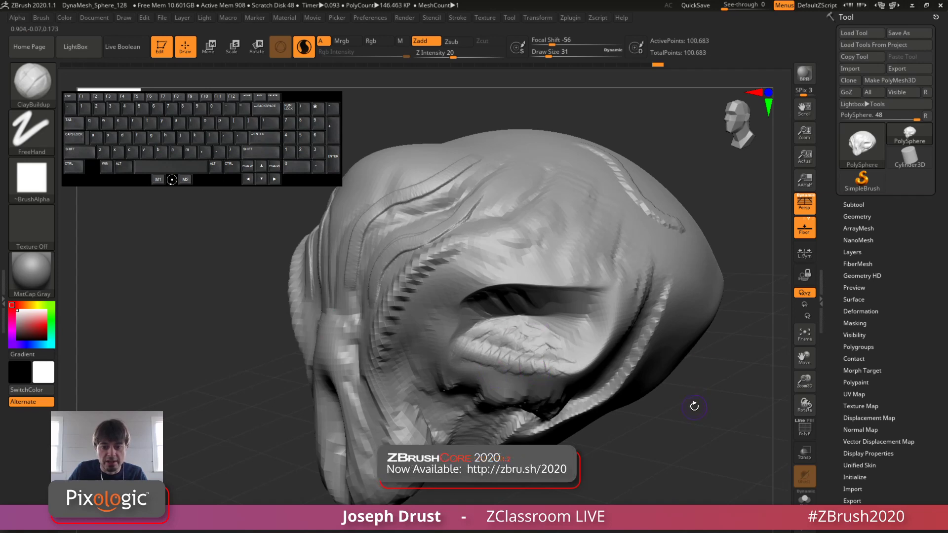
# Step: Display the polyframe and examine the mesh density along the new forehead ridges and under the eye
pyautogui.moveTo(691, 404); pyautogui.dragTo(713, 390)
pyautogui.click(809, 433)
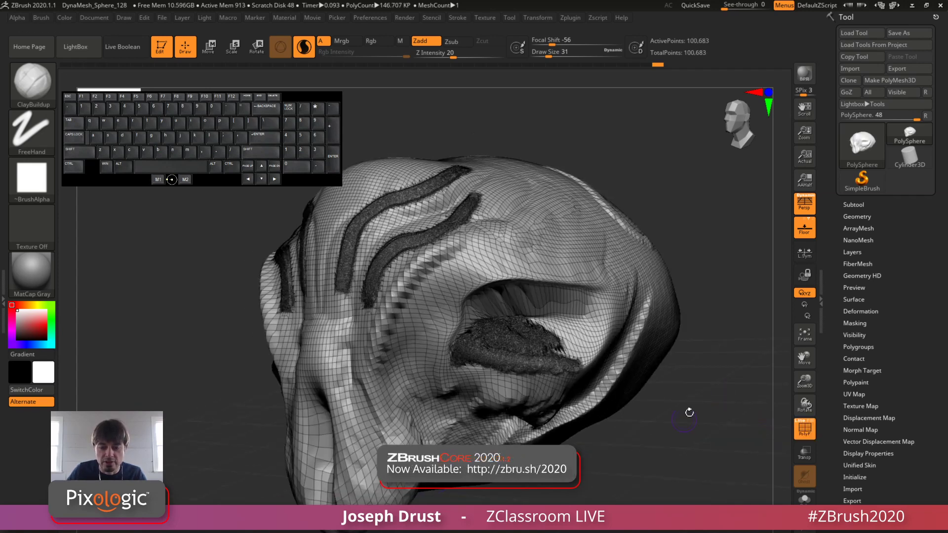
pyautogui.moveTo(715, 434); pyautogui.dragTo(706, 428)
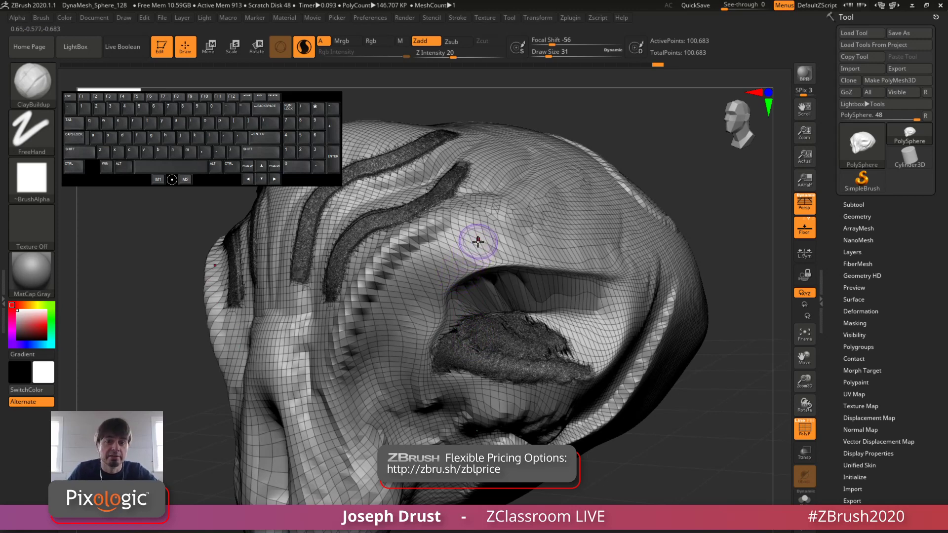
# Step: Sculpt a broad ClayBuildup stroke on the side of the upper skull at draw size 90
pyautogui.moveTo(553, 53); pyautogui.dragTo(559, 55)
pyautogui.moveTo(622, 107)
pyautogui.keyDown('alt'); pyautogui.mouseDown()
pyautogui.moveTo(605, 185)
pyautogui.moveTo(624, 205)
pyautogui.mouseUp(); pyautogui.keyUp('alt')
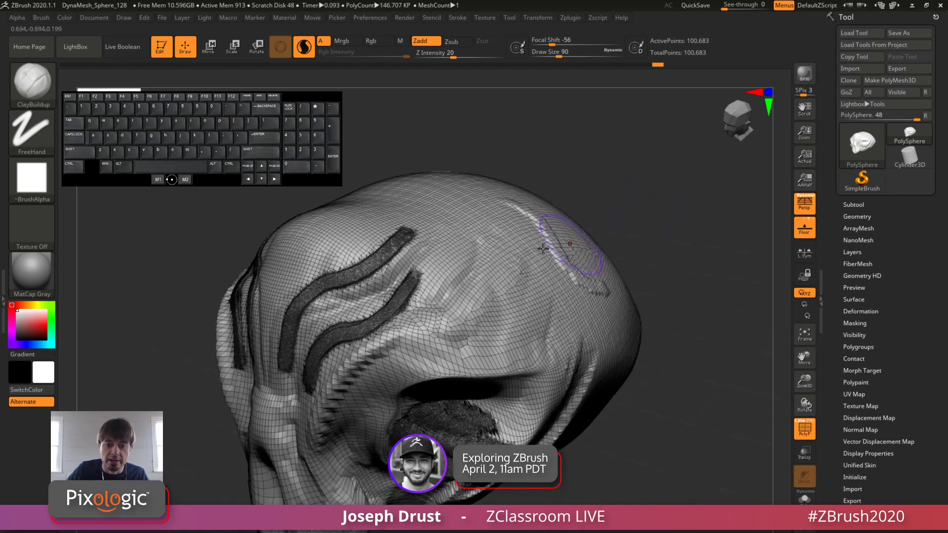
pyautogui.moveTo(617, 168); pyautogui.dragTo(617, 195)
pyautogui.moveTo(456, 230); pyautogui.dragTo(549, 310)
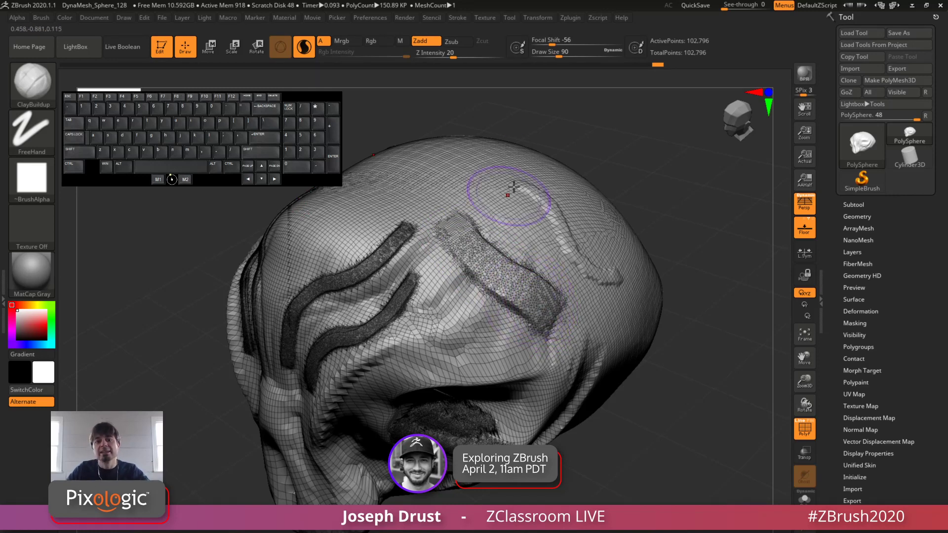
# Step: Sculpt a thin ClayBuildup stroke above the broad one at draw size 12, and undo both strokes
pyautogui.moveTo(562, 52); pyautogui.dragTo(542, 129)
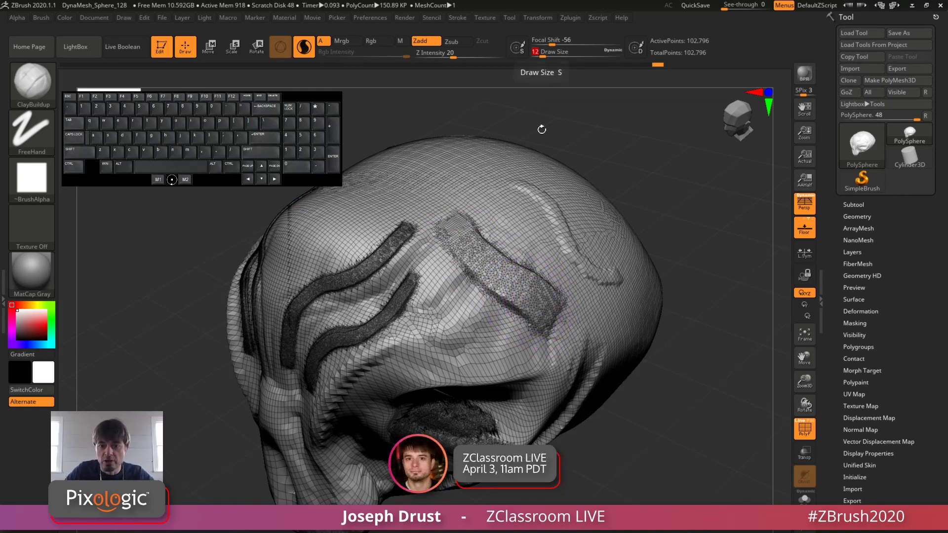
pyautogui.moveTo(498, 219); pyautogui.dragTo(546, 257)
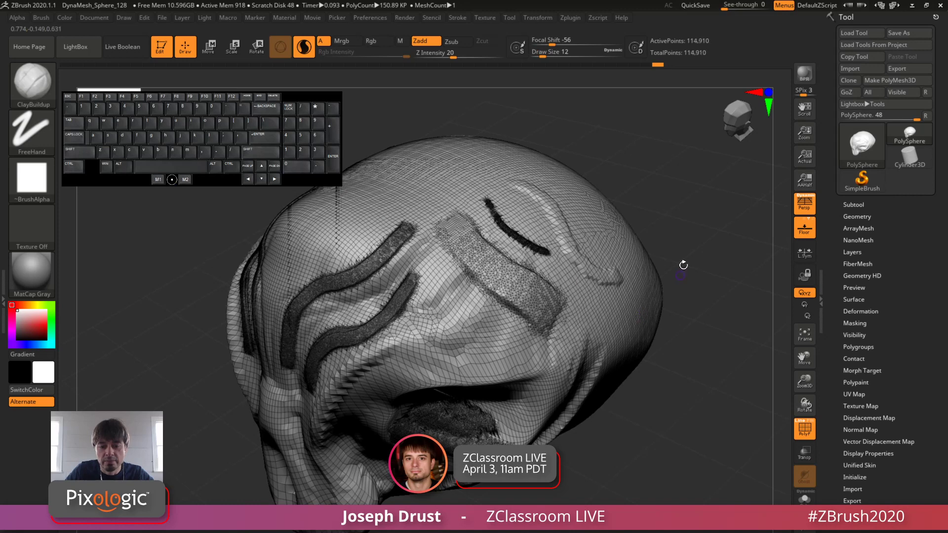
pyautogui.moveTo(698, 223); pyautogui.dragTo(673, 243)
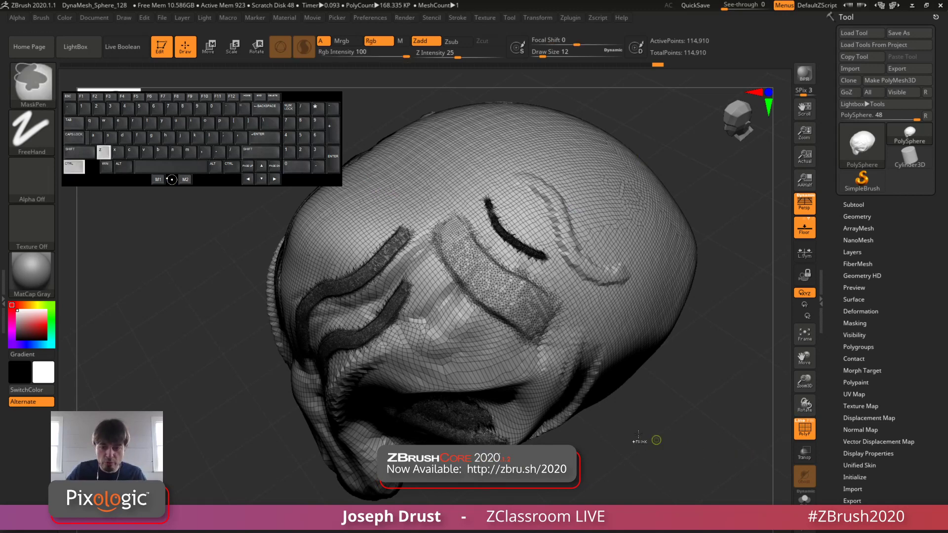
pyautogui.hotkey('ctrl', 'z')
pyautogui.hotkey('ctrl', 'z')
# Step: Hide the polyframe and smooth the eye socket opening at draw size 46
pyautogui.moveTo(691, 442); pyautogui.dragTo(770, 440)
pyautogui.click(805, 435)
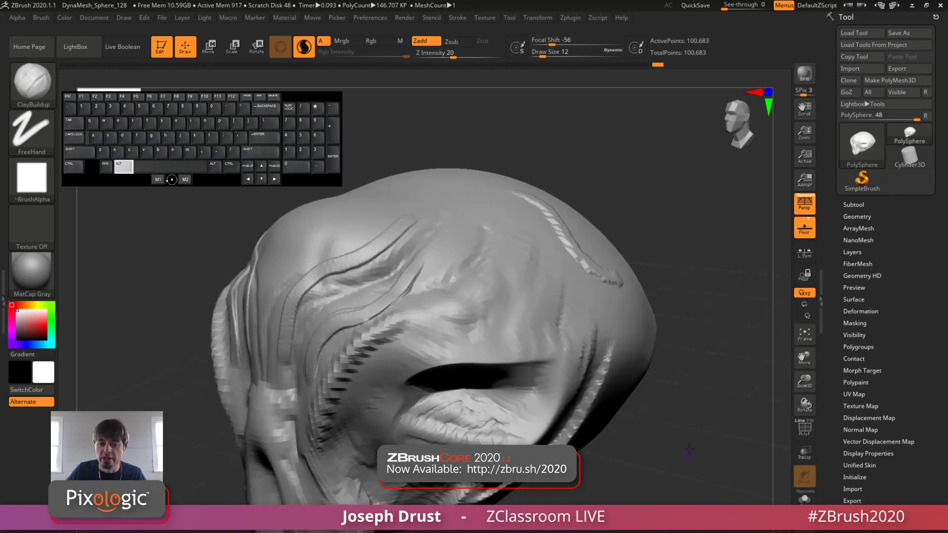
pyautogui.moveTo(691, 450)
pyautogui.keyDown('alt'); pyautogui.mouseDown()
pyautogui.moveTo(735, 385)
pyautogui.moveTo(684, 346)
pyautogui.moveTo(731, 321)
pyautogui.mouseUp(); pyautogui.keyUp('alt')
pyautogui.press('space')
pyautogui.click(494, 295)
pyautogui.moveTo(531, 210)
pyautogui.mouseDown()
pyautogui.moveTo(523, 212)
pyautogui.moveTo(542, 228)
pyautogui.moveTo(572, 228)
pyautogui.mouseUp()
pyautogui.moveTo(572, 228)
pyautogui.mouseDown()
pyautogui.moveTo(587, 229)
pyautogui.moveTo(550, 210)
pyautogui.moveTo(525, 228)
pyautogui.moveTo(531, 212)
pyautogui.mouseUp()
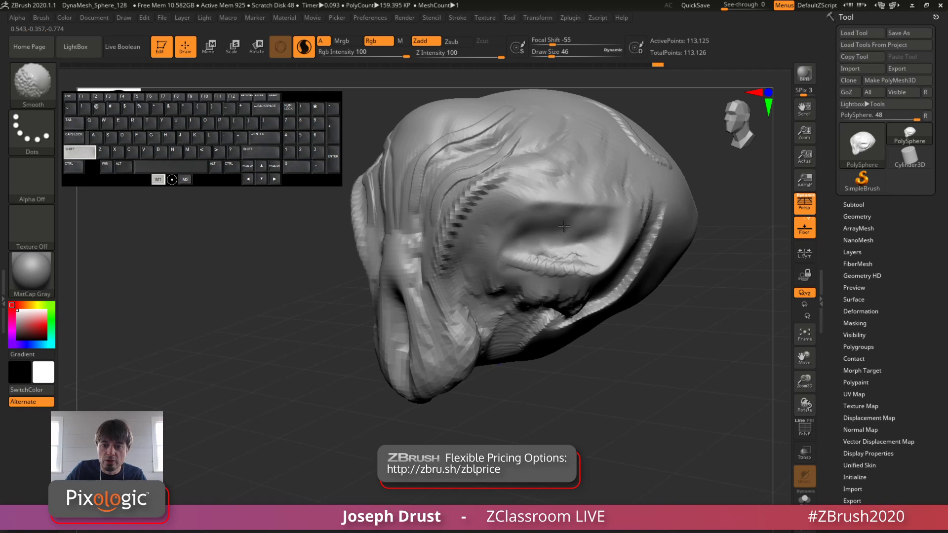
pyautogui.moveTo(564, 226)
pyautogui.keyDown('shift'); pyautogui.mouseDown()
pyautogui.moveTo(558, 208)
pyautogui.moveTo(586, 216)
pyautogui.moveTo(664, 348)
pyautogui.mouseUp(); pyautogui.keyUp('shift')
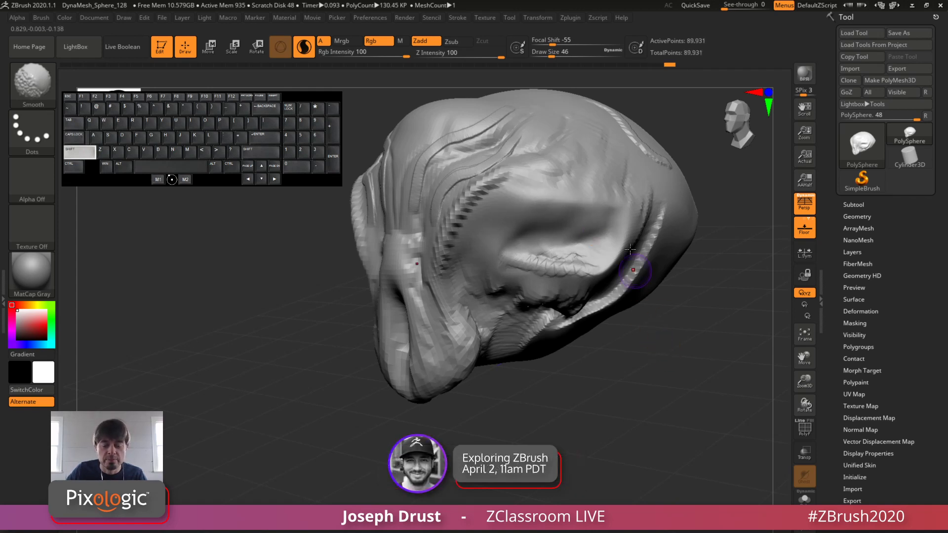
# Step: Show the polyframe and smooth the temple and area around the eye socket, raising the draw size to 87
pyautogui.click(807, 433)
pyautogui.keyDown('alt'); pyautogui.moveTo(741, 376); pyautogui.dragTo(691, 447); pyautogui.keyUp('alt')
pyautogui.moveTo(668, 167)
pyautogui.mouseDown()
pyautogui.moveTo(541, 207)
pyautogui.moveTo(590, 207)
pyautogui.moveTo(498, 219)
pyautogui.moveTo(509, 198)
pyautogui.moveTo(563, 170)
pyautogui.mouseUp()
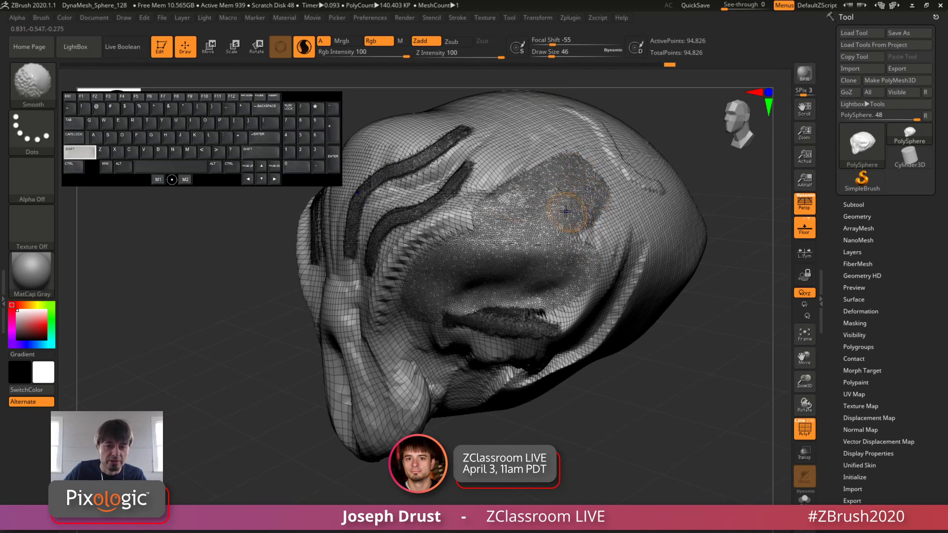
pyautogui.keyDown('shift'); pyautogui.moveTo(552, 55); pyautogui.dragTo(559, 56); pyautogui.keyUp('shift')
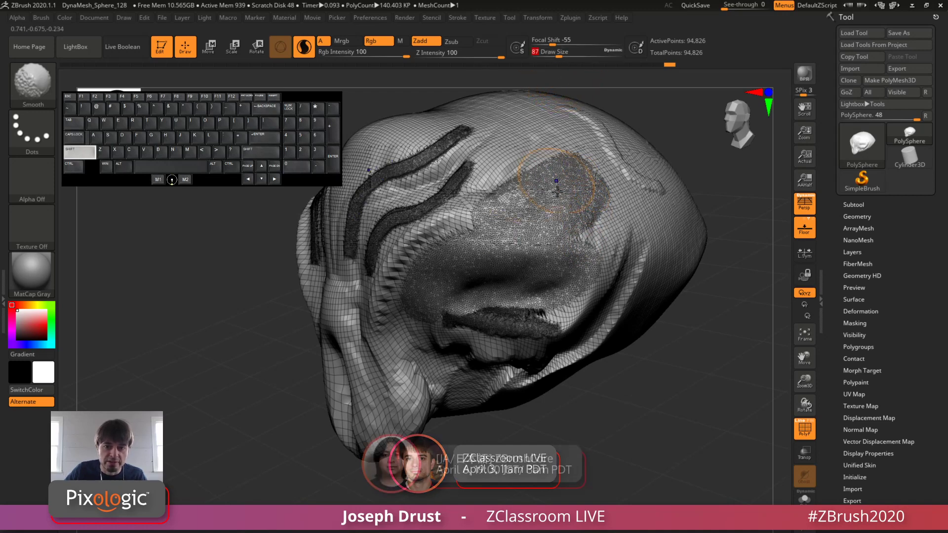
pyautogui.moveTo(572, 176)
pyautogui.keyDown('shift'); pyautogui.mouseDown()
pyautogui.moveTo(506, 214)
pyautogui.moveTo(518, 232)
pyautogui.moveTo(599, 212)
pyautogui.moveTo(582, 171)
pyautogui.moveTo(553, 141)
pyautogui.moveTo(533, 148)
pyautogui.moveTo(469, 237)
pyautogui.moveTo(420, 251)
pyautogui.moveTo(444, 271)
pyautogui.mouseUp(); pyautogui.keyUp('shift')
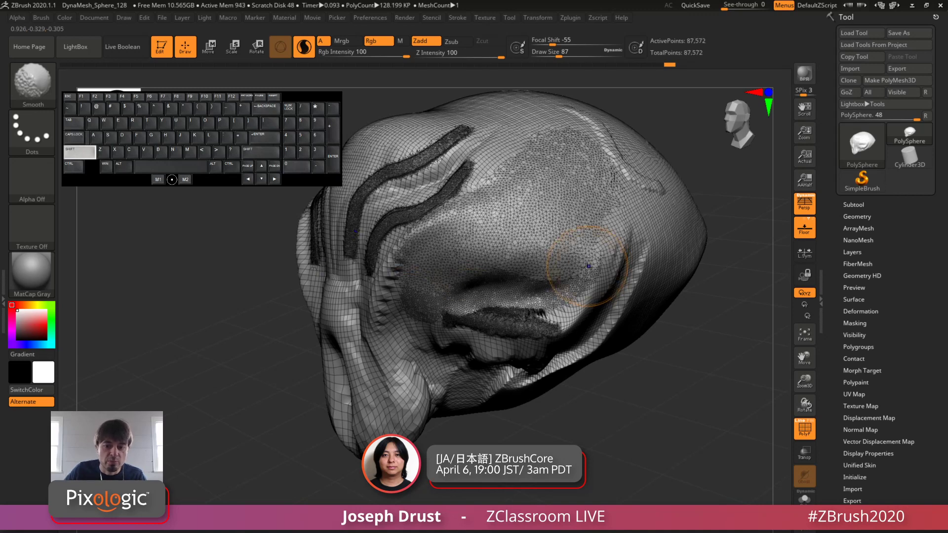
# Step: Hide the polyframe and smooth the jagged brow ridge and the snout at draw size 87
pyautogui.click(808, 436)
pyautogui.moveTo(753, 422); pyautogui.dragTo(704, 413)
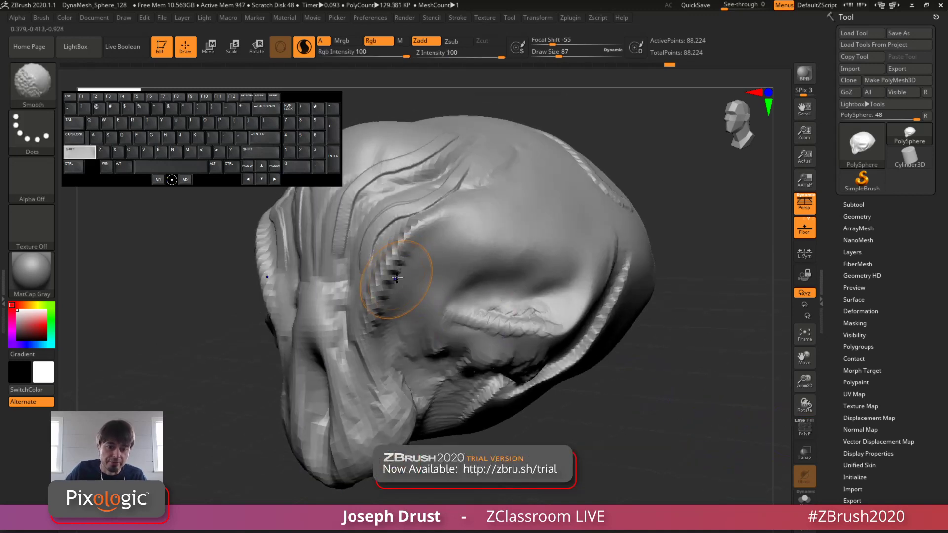
pyautogui.moveTo(401, 247)
pyautogui.keyDown('shift'); pyautogui.mouseDown()
pyautogui.moveTo(376, 304)
pyautogui.moveTo(402, 271)
pyautogui.moveTo(404, 219)
pyautogui.moveTo(436, 201)
pyautogui.moveTo(377, 349)
pyautogui.moveTo(395, 419)
pyautogui.moveTo(371, 463)
pyautogui.mouseUp(); pyautogui.keyUp('shift')
pyautogui.keyDown('shift'); pyautogui.moveTo(373, 394); pyautogui.dragTo(364, 242); pyautogui.keyUp('shift')
pyautogui.keyDown('alt'); pyautogui.moveTo(679, 346); pyautogui.dragTo(662, 375); pyautogui.keyUp('alt')
pyautogui.keyDown('shift'); pyautogui.moveTo(661, 375); pyautogui.dragTo(624, 373); pyautogui.keyUp('shift')
pyautogui.moveTo(625, 373)
pyautogui.keyDown('alt'); pyautogui.mouseDown()
pyautogui.moveTo(650, 359)
pyautogui.moveTo(636, 357)
pyautogui.mouseUp(); pyautogui.keyUp('alt')
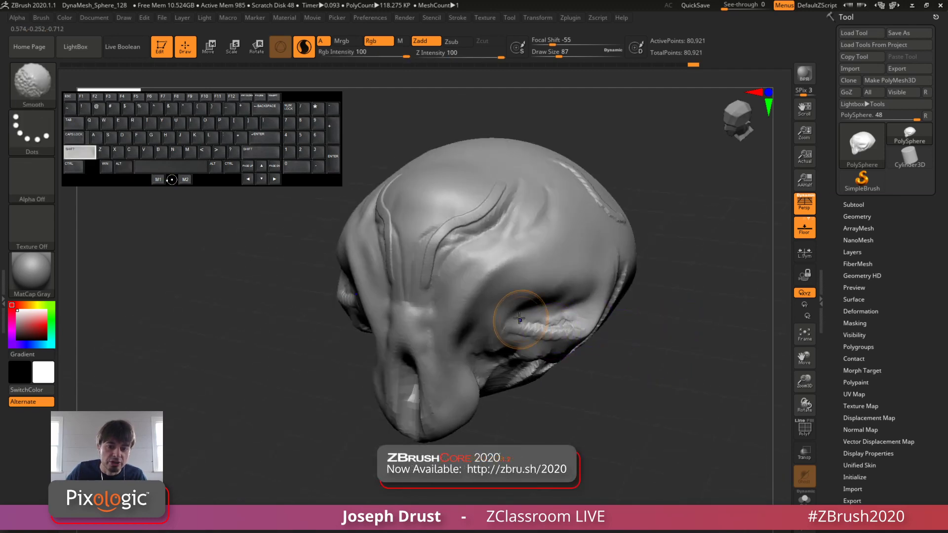
# Step: Smooth the rough clay bulge below the eye socket and the creases beneath it
pyautogui.keyDown('shift'); pyautogui.moveTo(525, 321); pyautogui.dragTo(590, 321); pyautogui.keyUp('shift')
pyautogui.moveTo(679, 331); pyautogui.dragTo(605, 319)
pyautogui.moveTo(547, 312)
pyautogui.keyDown('shift'); pyautogui.mouseDown()
pyautogui.moveTo(520, 373)
pyautogui.moveTo(567, 375)
pyautogui.mouseUp(); pyautogui.keyUp('shift')
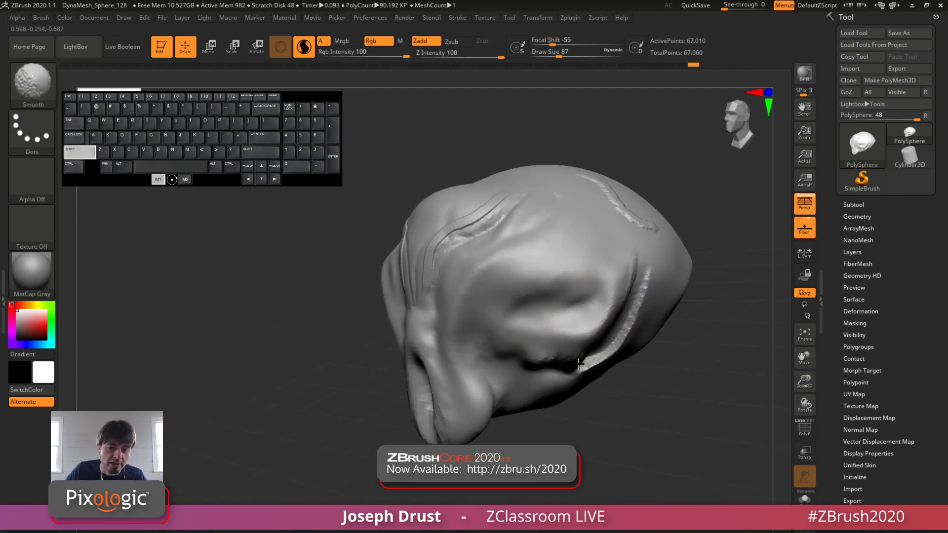
# Step: Smooth away the ridges on the side and back of the skull, enlarging the draw size to 280
pyautogui.moveTo(716, 377)
pyautogui.mouseDown()
pyautogui.moveTo(630, 275)
pyautogui.moveTo(639, 237)
pyautogui.moveTo(615, 336)
pyautogui.mouseUp()
pyautogui.moveTo(701, 326)
pyautogui.mouseDown()
pyautogui.moveTo(628, 284)
pyautogui.moveTo(600, 293)
pyautogui.moveTo(637, 321)
pyautogui.moveTo(607, 365)
pyautogui.moveTo(474, 326)
pyautogui.moveTo(612, 197)
pyautogui.mouseUp()
pyautogui.moveTo(735, 277); pyautogui.dragTo(691, 257, button='right')
pyautogui.moveTo(654, 262)
pyautogui.keyDown('shift'); pyautogui.mouseDown()
pyautogui.moveTo(593, 176)
pyautogui.moveTo(630, 215)
pyautogui.mouseUp(); pyautogui.keyUp('shift')
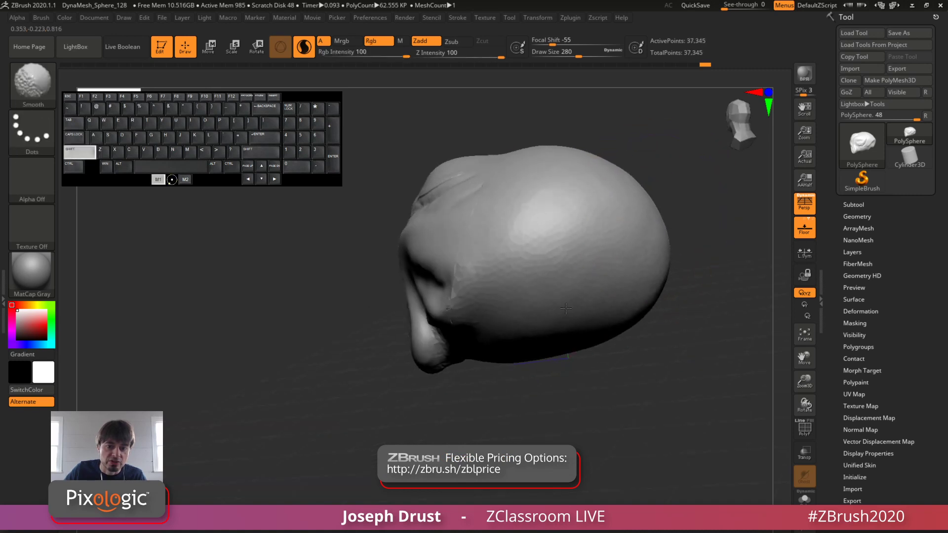
pyautogui.keyDown('shift'); pyautogui.moveTo(566, 308); pyautogui.dragTo(568, 316); pyautogui.keyUp('shift')
# Step: Smooth the rest of the head at draw size 280, including the forehead ridges, face and snout
pyautogui.moveTo(677, 366); pyautogui.dragTo(741, 340)
pyautogui.moveTo(661, 385)
pyautogui.keyDown('shift'); pyautogui.mouseDown()
pyautogui.moveTo(706, 396)
pyautogui.moveTo(543, 439)
pyautogui.mouseUp(); pyautogui.keyUp('shift')
pyautogui.moveTo(652, 405)
pyautogui.mouseDown()
pyautogui.moveTo(615, 422)
pyautogui.moveTo(553, 420)
pyautogui.mouseUp()
pyautogui.keyDown('alt'); pyautogui.moveTo(661, 369); pyautogui.dragTo(701, 419); pyautogui.keyUp('alt')
pyautogui.moveTo(527, 294)
pyautogui.keyDown('shift'); pyautogui.mouseDown()
pyautogui.moveTo(508, 322)
pyautogui.moveTo(591, 296)
pyautogui.mouseUp(); pyautogui.keyUp('shift')
pyautogui.moveTo(508, 147); pyautogui.dragTo(542, 205)
pyautogui.moveTo(446, 227)
pyautogui.keyDown('shift'); pyautogui.mouseDown()
pyautogui.moveTo(410, 212)
pyautogui.moveTo(502, 230)
pyautogui.mouseUp(); pyautogui.keyUp('shift')
pyautogui.keyDown('alt'); pyautogui.moveTo(633, 245); pyautogui.dragTo(691, 247); pyautogui.keyUp('alt')
pyautogui.moveTo(435, 291)
pyautogui.keyDown('shift'); pyautogui.mouseDown()
pyautogui.moveTo(391, 444)
pyautogui.moveTo(429, 402)
pyautogui.mouseUp(); pyautogui.keyUp('shift')
pyautogui.moveTo(684, 303); pyautogui.dragTo(637, 356)
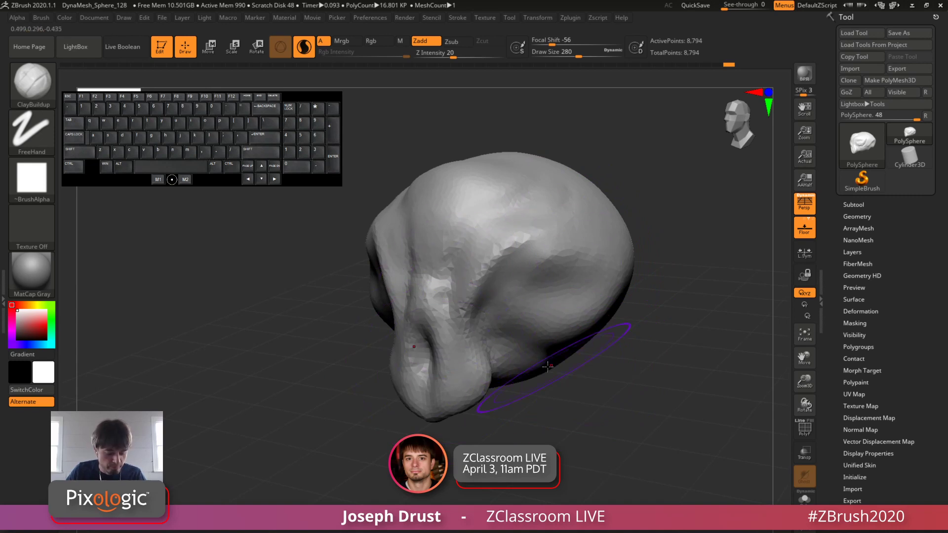
# Step: Set the ClayBuildup draw size to 112 and open the quick brush settings over the head
pyautogui.press('space')
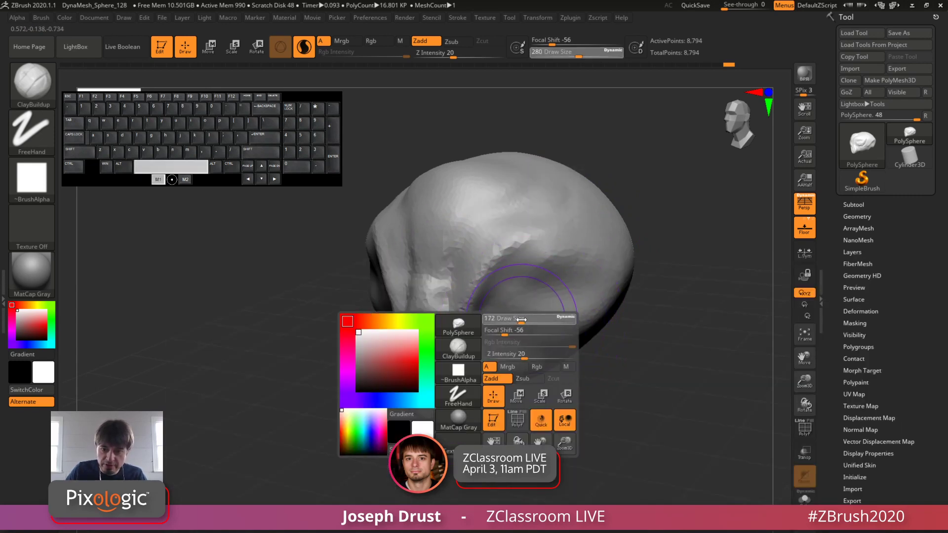
pyautogui.moveTo(514, 320); pyautogui.dragTo(511, 321)
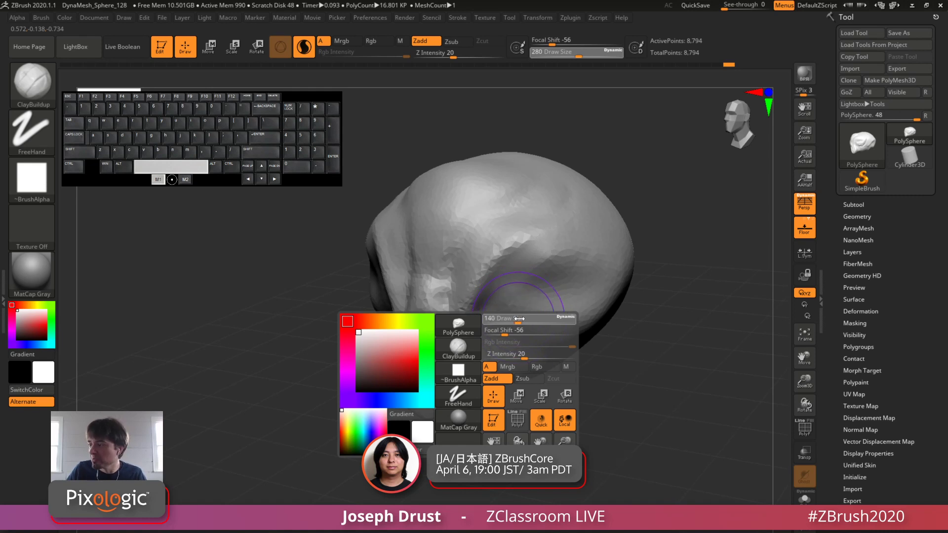
pyautogui.moveTo(515, 320); pyautogui.dragTo(512, 320)
pyautogui.press('space')
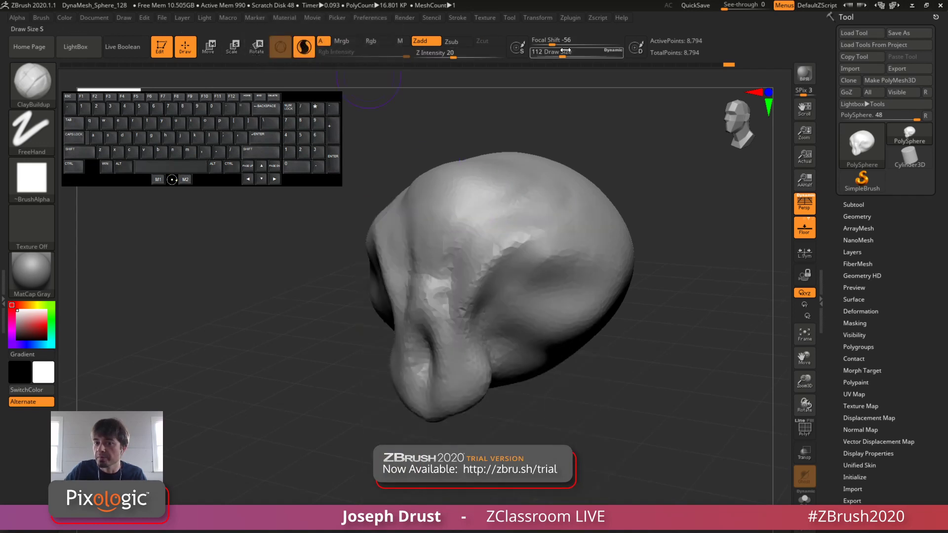
pyautogui.press('space')
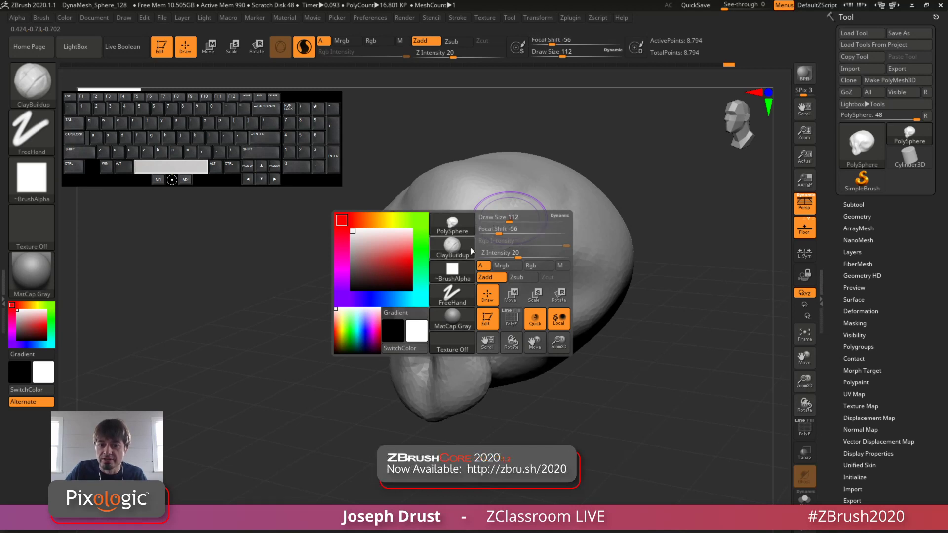
# Step: Reduce the ClayBuildup draw size in stages to 83, 51 and 31
pyautogui.moveTo(510, 218); pyautogui.dragTo(506, 218)
pyautogui.moveTo(503, 218); pyautogui.dragTo(504, 218)
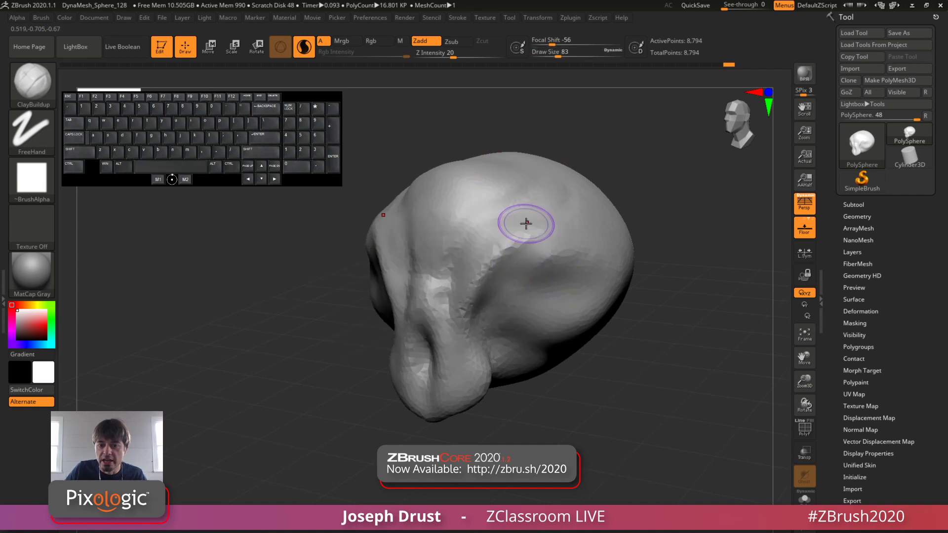
pyautogui.press('space')
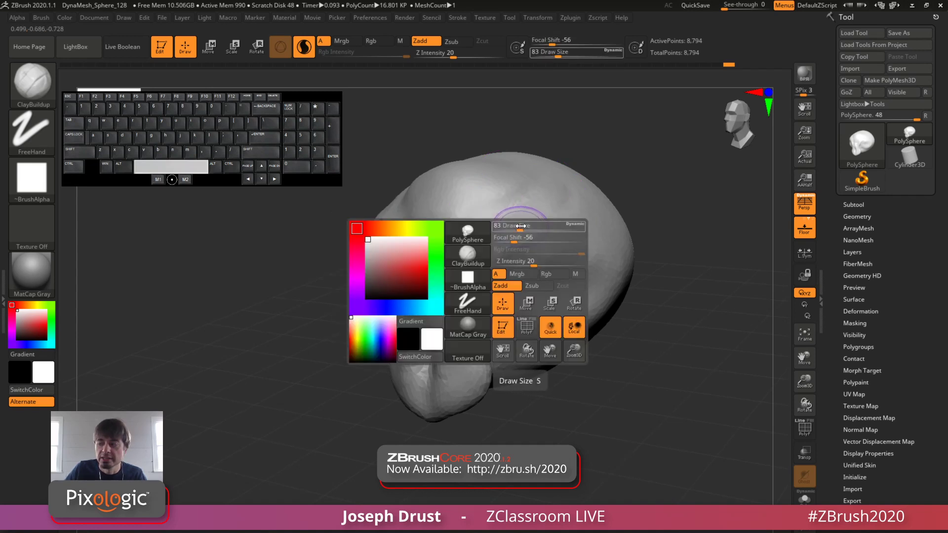
pyautogui.press('space')
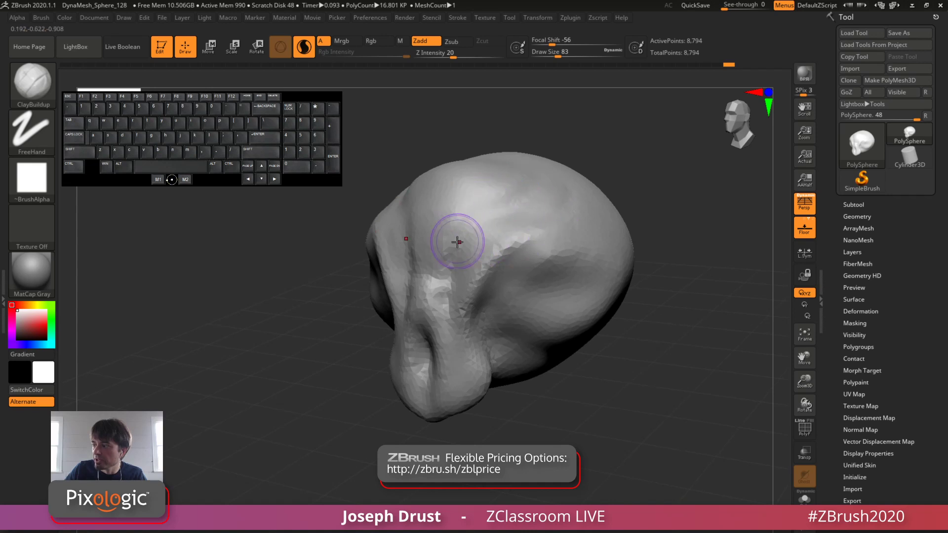
pyautogui.press('space')
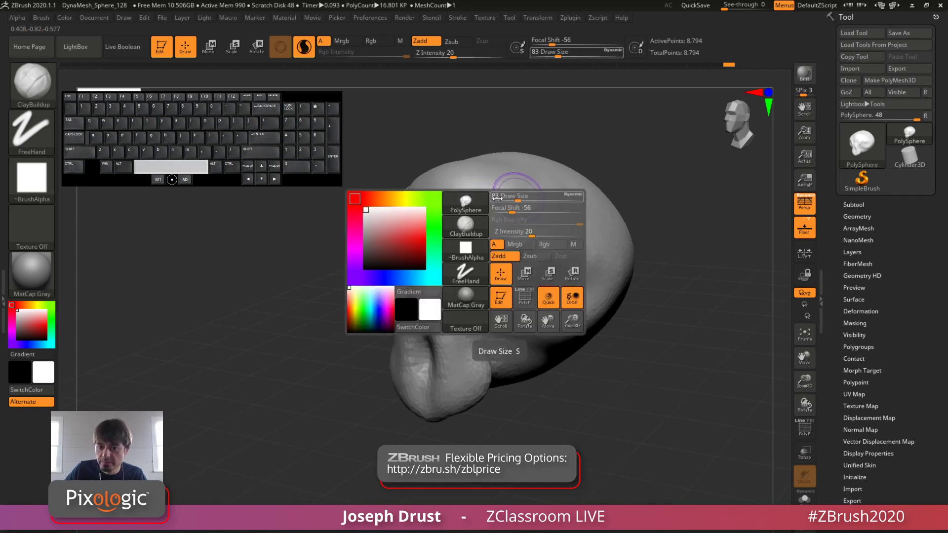
pyautogui.moveTo(508, 198); pyautogui.dragTo(506, 198)
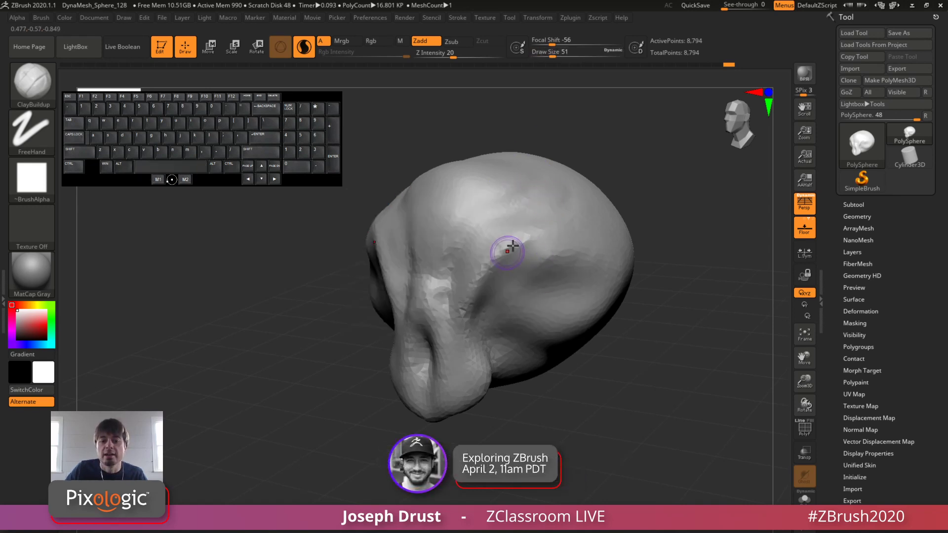
pyautogui.press('s')
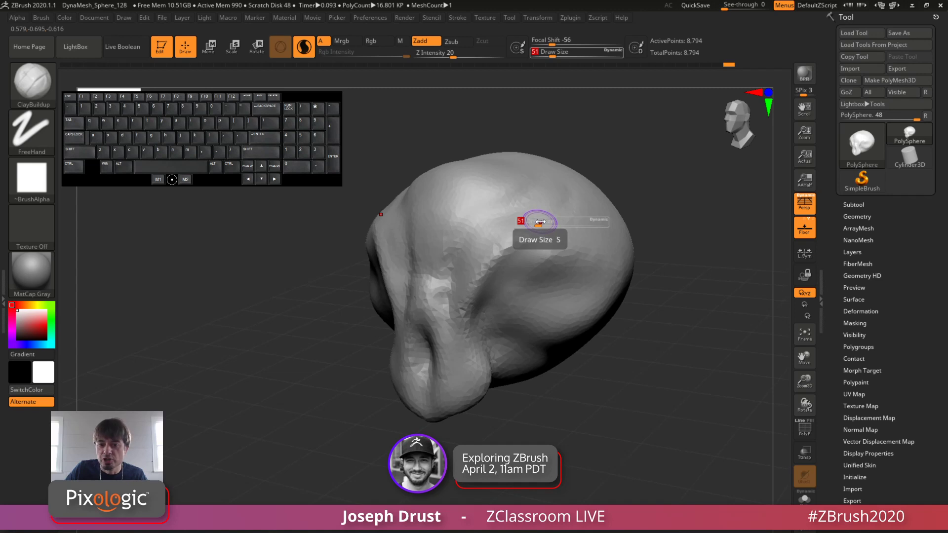
pyautogui.moveTo(540, 222)
pyautogui.mouseDown()
pyautogui.moveTo(518, 224)
pyautogui.moveTo(515, 262)
pyautogui.mouseUp()
pyautogui.press('s')
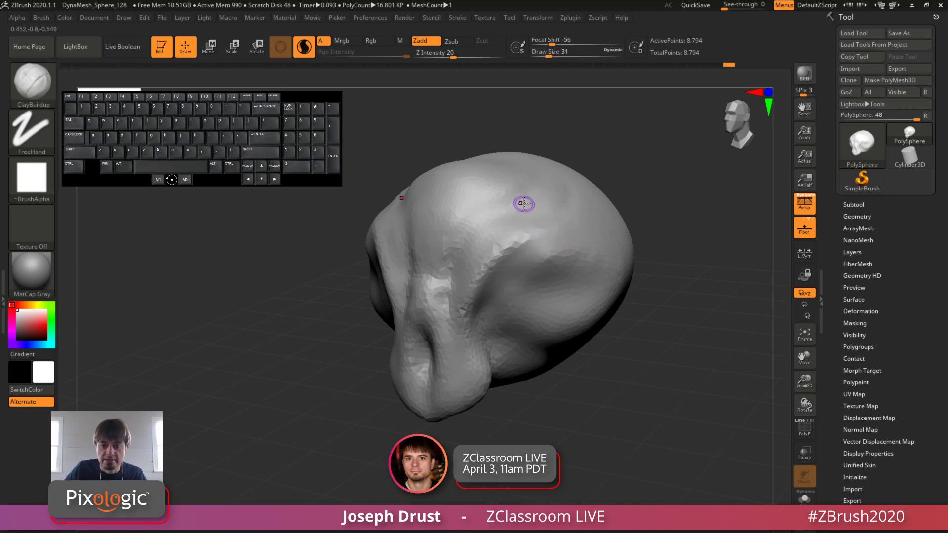
# Step: Adjust the ClayBuildup draw size through 56 and 74 to a final 71
pyautogui.press('space')
pyautogui.moveTo(524, 204); pyautogui.dragTo(526, 203)
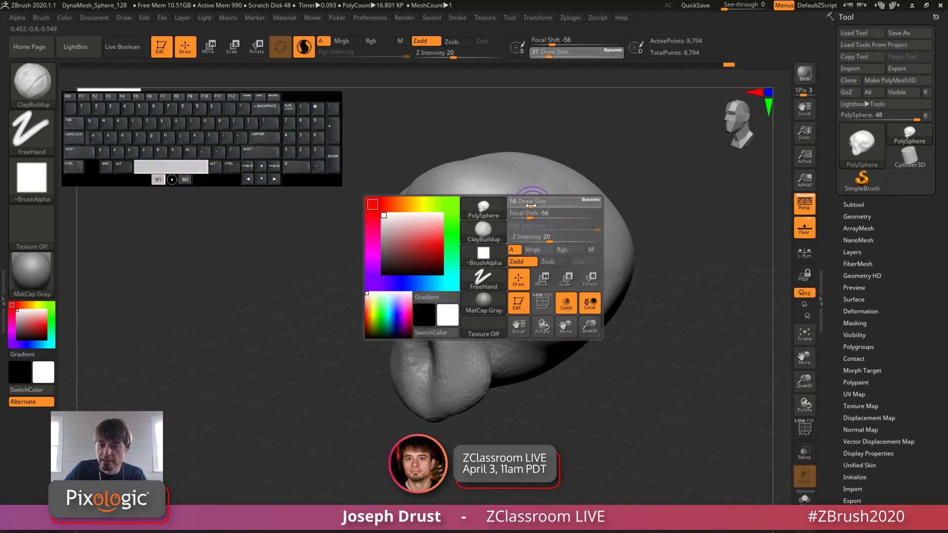
pyautogui.moveTo(533, 206); pyautogui.dragTo(532, 205)
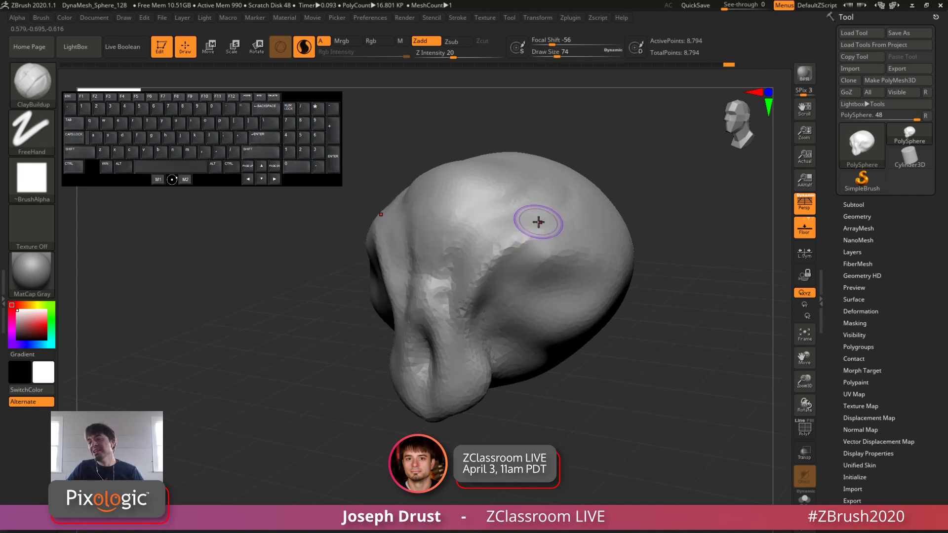
pyautogui.press('space')
pyautogui.moveTo(552, 195); pyautogui.dragTo(544, 196)
# Step: Sculpt ClayBuildup strokes down the bridge and front of the snout from the centre of the face
pyautogui.moveTo(588, 148)
pyautogui.mouseDown()
pyautogui.moveTo(669, 178)
pyautogui.moveTo(650, 182)
pyautogui.mouseUp()
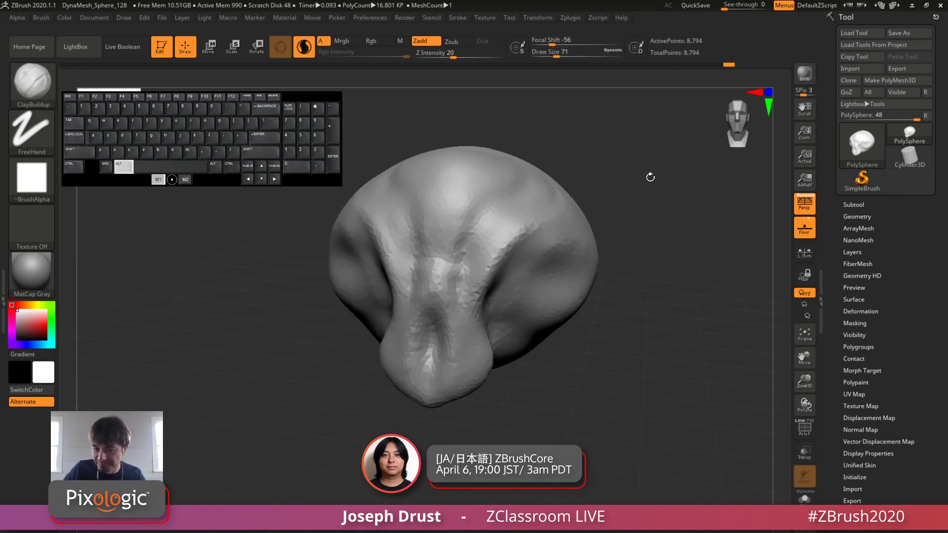
pyautogui.moveTo(428, 320); pyautogui.dragTo(437, 368)
pyautogui.moveTo(565, 173)
pyautogui.mouseDown()
pyautogui.moveTo(630, 174)
pyautogui.moveTo(608, 202)
pyautogui.moveTo(558, 207)
pyautogui.mouseUp()
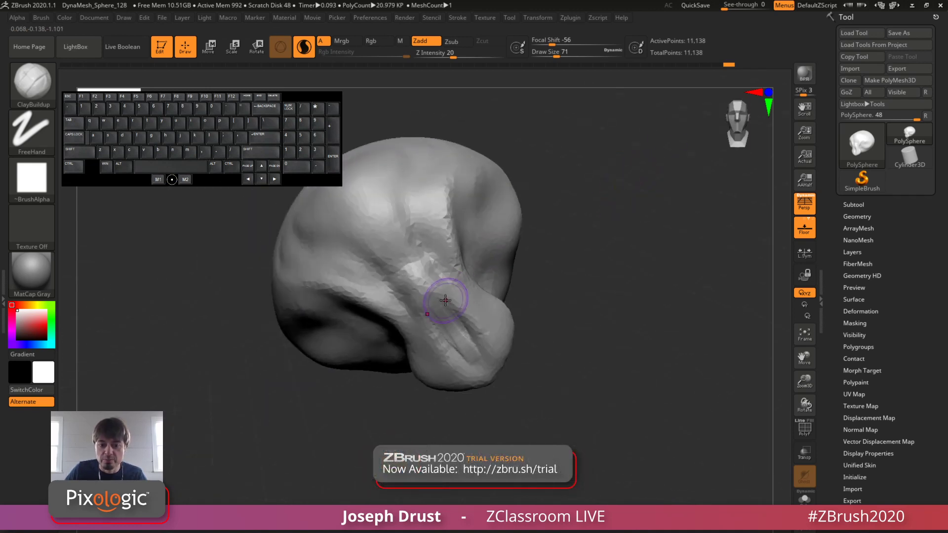
pyautogui.moveTo(447, 295); pyautogui.dragTo(455, 337)
# Step: Build up a ridge along the inner brow and carve a groove down the front edge of the eye socket
pyautogui.moveTo(576, 252); pyautogui.dragTo(625, 250)
pyautogui.moveTo(401, 264)
pyautogui.mouseDown()
pyautogui.moveTo(413, 259)
pyautogui.moveTo(428, 283)
pyautogui.mouseUp()
pyautogui.moveTo(602, 227)
pyautogui.mouseDown()
pyautogui.moveTo(627, 276)
pyautogui.moveTo(567, 282)
pyautogui.mouseUp()
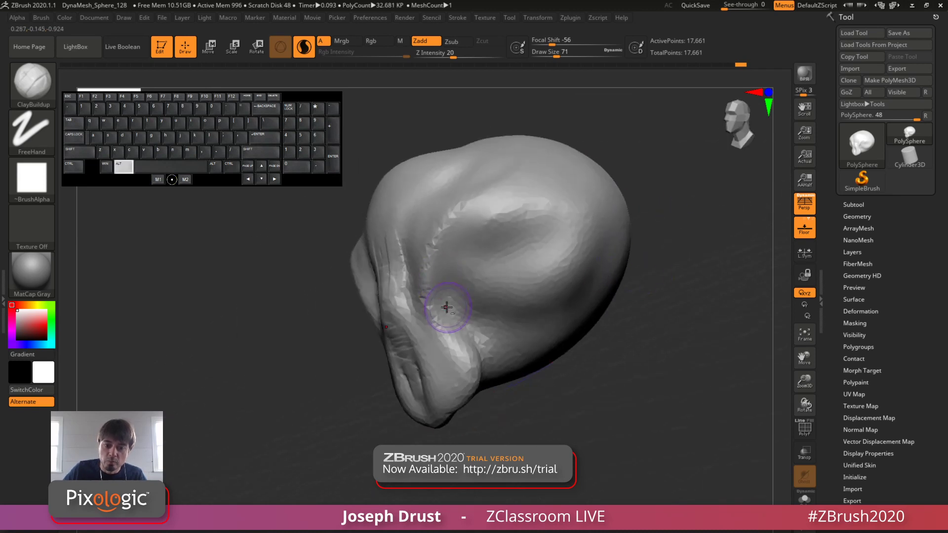
pyautogui.moveTo(446, 305)
pyautogui.keyDown('alt'); pyautogui.mouseDown()
pyautogui.moveTo(465, 239)
pyautogui.moveTo(487, 226)
pyautogui.mouseUp(); pyautogui.keyUp('alt')
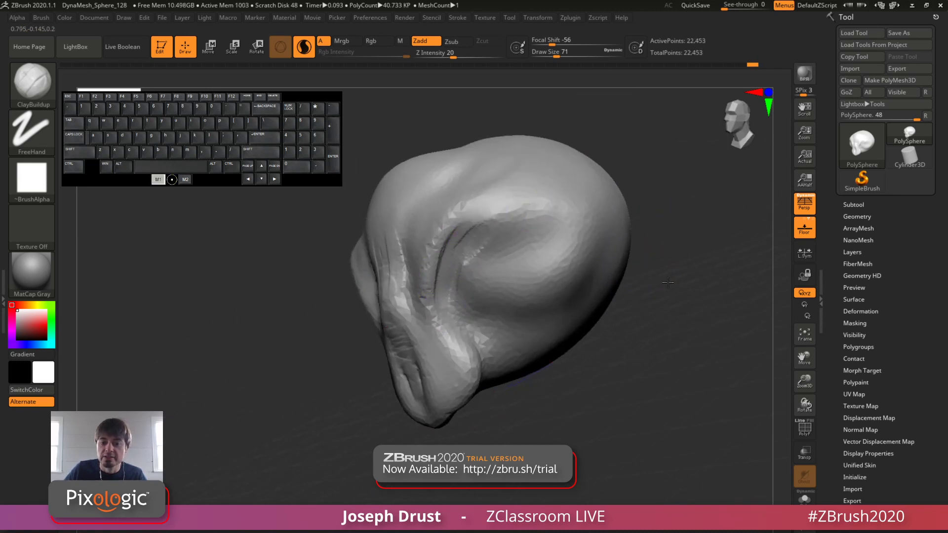
# Step: Sculpt rough folds inside and below the eye socket and build up the brow ridge above it
pyautogui.moveTo(660, 252)
pyautogui.mouseDown()
pyautogui.moveTo(711, 277)
pyautogui.moveTo(696, 269)
pyautogui.moveTo(716, 267)
pyautogui.moveTo(651, 290)
pyautogui.moveTo(494, 284)
pyautogui.moveTo(489, 302)
pyautogui.moveTo(561, 261)
pyautogui.moveTo(553, 286)
pyautogui.moveTo(501, 294)
pyautogui.mouseUp()
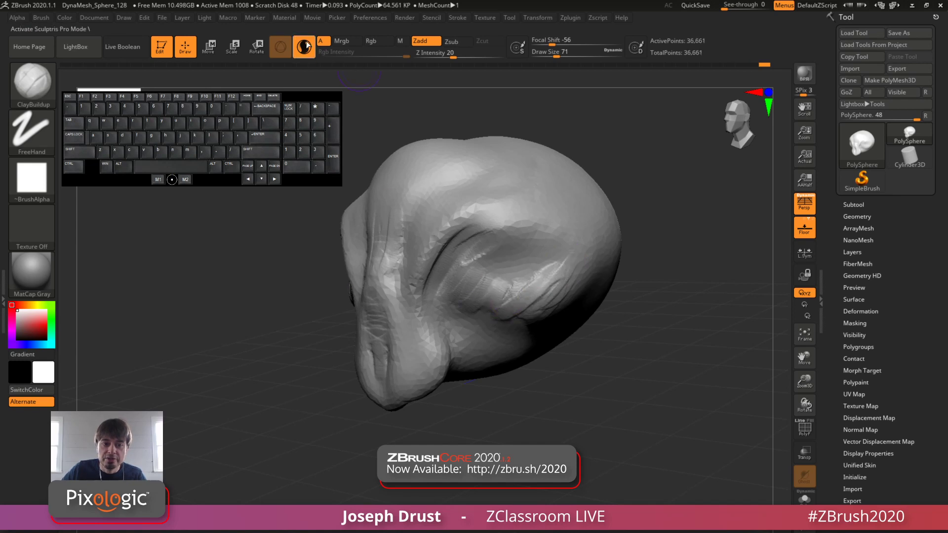
pyautogui.moveTo(486, 277)
pyautogui.mouseDown()
pyautogui.moveTo(539, 277)
pyautogui.moveTo(572, 247)
pyautogui.moveTo(524, 220)
pyautogui.moveTo(443, 281)
pyautogui.mouseUp()
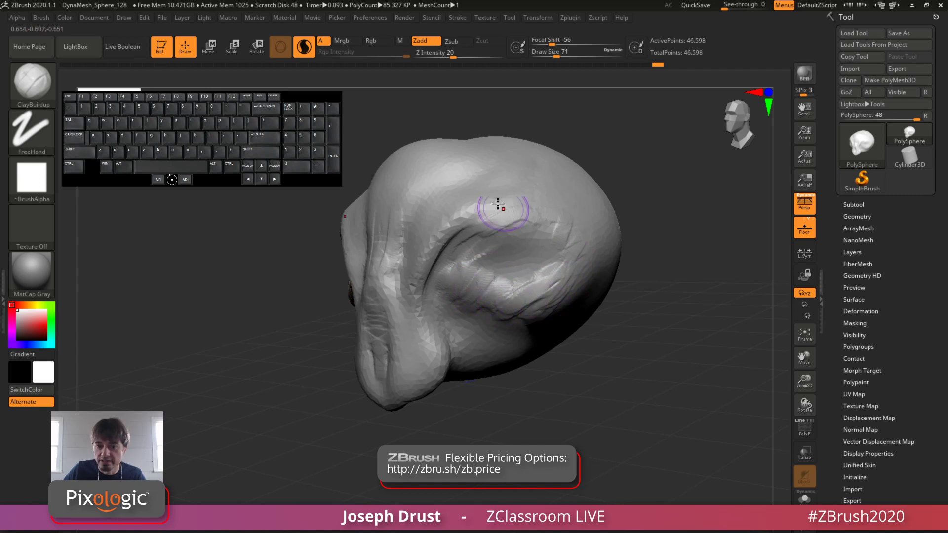
pyautogui.moveTo(429, 258)
pyautogui.mouseDown()
pyautogui.moveTo(464, 206)
pyautogui.moveTo(513, 198)
pyautogui.mouseUp()
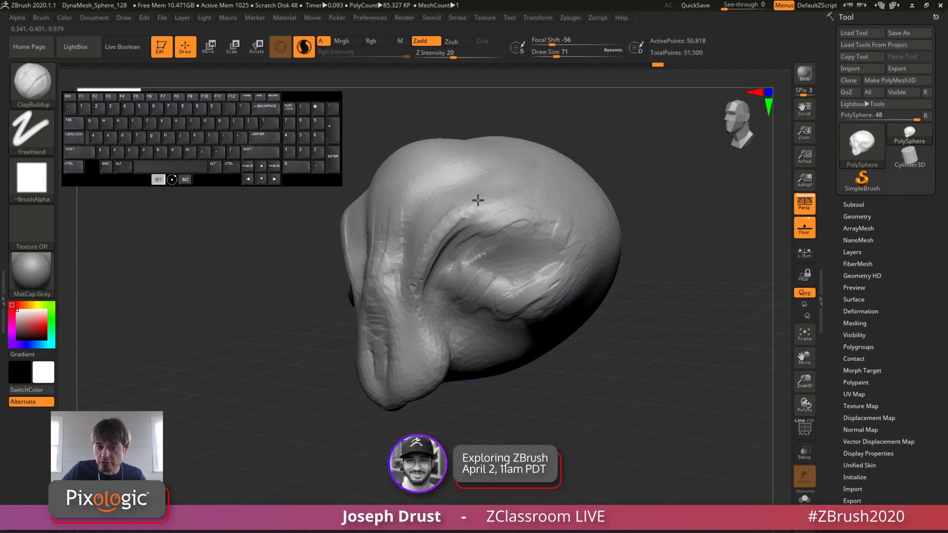
pyautogui.moveTo(620, 154)
pyautogui.mouseDown()
pyautogui.moveTo(568, 158)
pyautogui.moveTo(433, 218)
pyautogui.mouseUp()
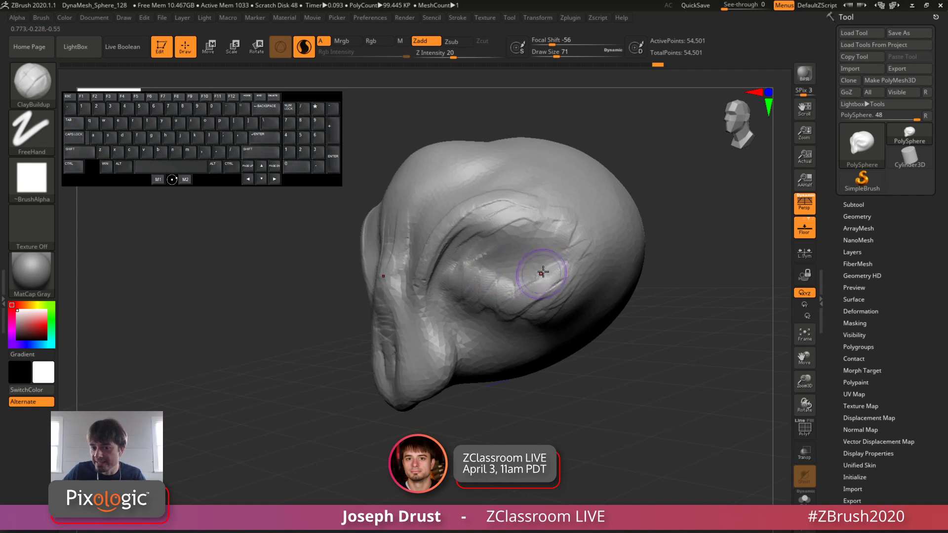
# Step: Build up clay beside the snout and between the brows, and smooth the rough strokes on the snout's bridge
pyautogui.moveTo(623, 138)
pyautogui.mouseDown()
pyautogui.moveTo(635, 167)
pyautogui.moveTo(627, 169)
pyautogui.mouseUp()
pyautogui.moveTo(447, 333)
pyautogui.mouseDown()
pyautogui.moveTo(441, 316)
pyautogui.moveTo(438, 343)
pyautogui.mouseUp()
pyautogui.moveTo(600, 165)
pyautogui.mouseDown()
pyautogui.moveTo(678, 123)
pyautogui.moveTo(639, 161)
pyautogui.moveTo(630, 192)
pyautogui.mouseUp()
pyautogui.moveTo(437, 278)
pyautogui.mouseDown()
pyautogui.moveTo(426, 306)
pyautogui.moveTo(419, 283)
pyautogui.mouseUp()
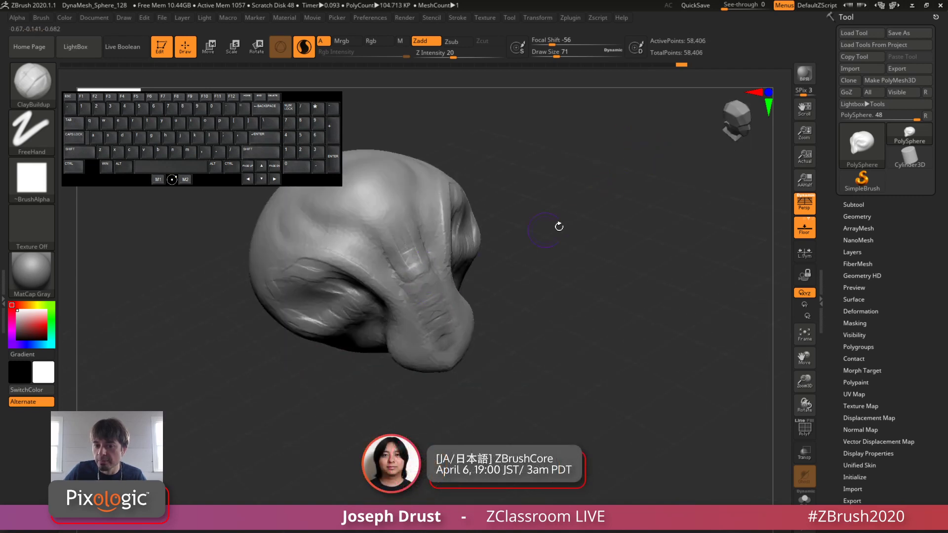
pyautogui.moveTo(559, 226); pyautogui.dragTo(580, 211)
pyautogui.moveTo(408, 262)
pyautogui.mouseDown()
pyautogui.moveTo(417, 277)
pyautogui.moveTo(408, 247)
pyautogui.mouseUp()
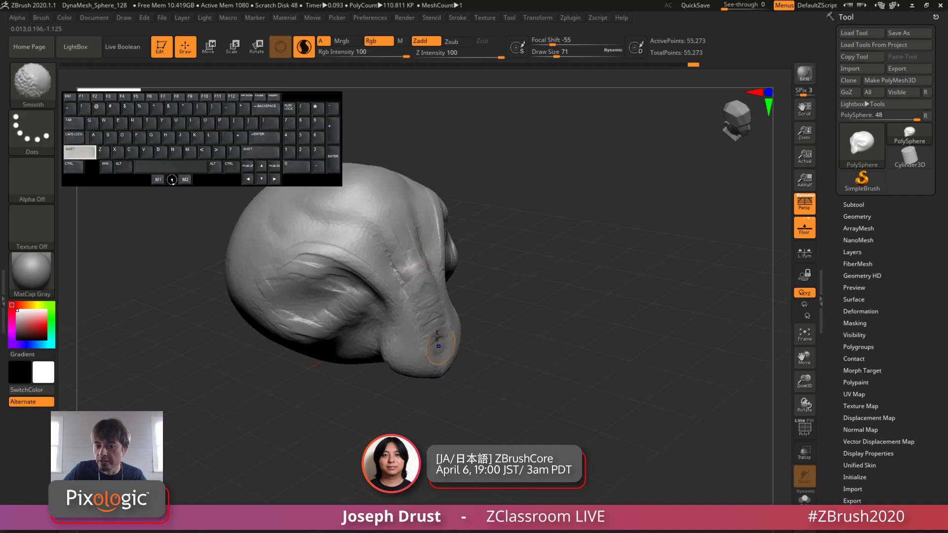
# Step: Thicken the folds around the eye socket with more ClayBuildup strokes, working from several angles
pyautogui.moveTo(623, 181)
pyautogui.mouseDown()
pyautogui.moveTo(567, 174)
pyautogui.moveTo(513, 190)
pyautogui.moveTo(509, 207)
pyautogui.mouseUp()
pyautogui.moveTo(464, 243)
pyautogui.mouseDown()
pyautogui.moveTo(492, 194)
pyautogui.moveTo(537, 186)
pyautogui.mouseUp()
pyautogui.keyDown('alt'); pyautogui.moveTo(642, 160); pyautogui.dragTo(598, 201); pyautogui.keyUp('alt')
pyautogui.moveTo(627, 198)
pyautogui.mouseDown()
pyautogui.moveTo(601, 141)
pyautogui.moveTo(636, 114)
pyautogui.mouseUp()
pyautogui.moveTo(496, 246)
pyautogui.mouseDown()
pyautogui.moveTo(523, 240)
pyautogui.moveTo(536, 296)
pyautogui.moveTo(519, 276)
pyautogui.mouseUp()
pyautogui.moveTo(634, 269); pyautogui.dragTo(696, 252)
pyautogui.moveTo(515, 292)
pyautogui.mouseDown()
pyautogui.moveTo(460, 301)
pyautogui.moveTo(451, 271)
pyautogui.moveTo(463, 250)
pyautogui.moveTo(467, 261)
pyautogui.moveTo(458, 263)
pyautogui.moveTo(437, 254)
pyautogui.mouseUp()
pyautogui.moveTo(568, 159); pyautogui.dragTo(570, 173)
pyautogui.moveTo(448, 252)
pyautogui.mouseDown()
pyautogui.moveTo(461, 263)
pyautogui.moveTo(479, 256)
pyautogui.moveTo(461, 266)
pyautogui.mouseUp()
pyautogui.moveTo(548, 168); pyautogui.dragTo(630, 172)
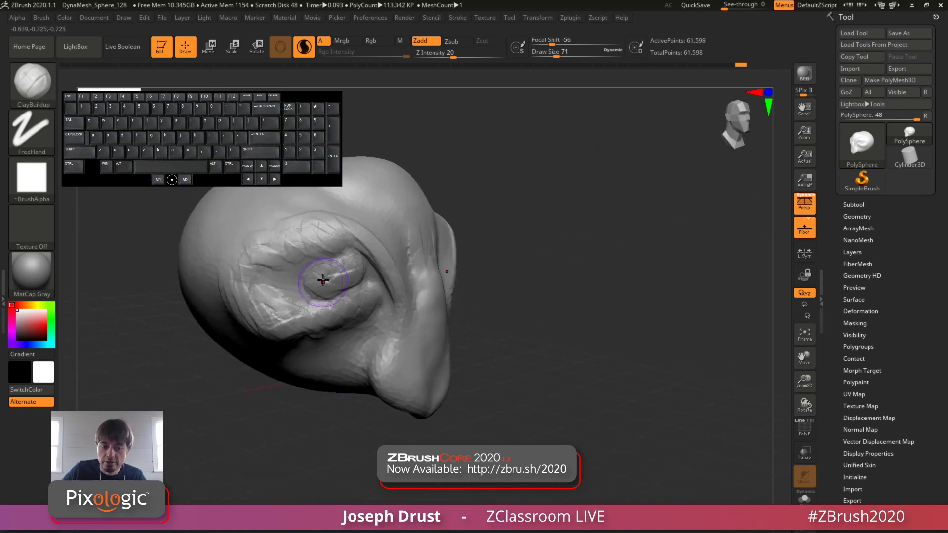
# Step: Build up a rounded eyeball bulge with a lower lid inside the eye socket
pyautogui.moveTo(323, 281)
pyautogui.mouseDown()
pyautogui.moveTo(302, 281)
pyautogui.moveTo(330, 297)
pyautogui.mouseUp()
pyautogui.moveTo(305, 276); pyautogui.dragTo(340, 291)
pyautogui.moveTo(312, 275); pyautogui.dragTo(347, 280)
pyautogui.moveTo(312, 288); pyautogui.dragTo(365, 274)
pyautogui.moveTo(306, 270); pyautogui.dragTo(320, 279)
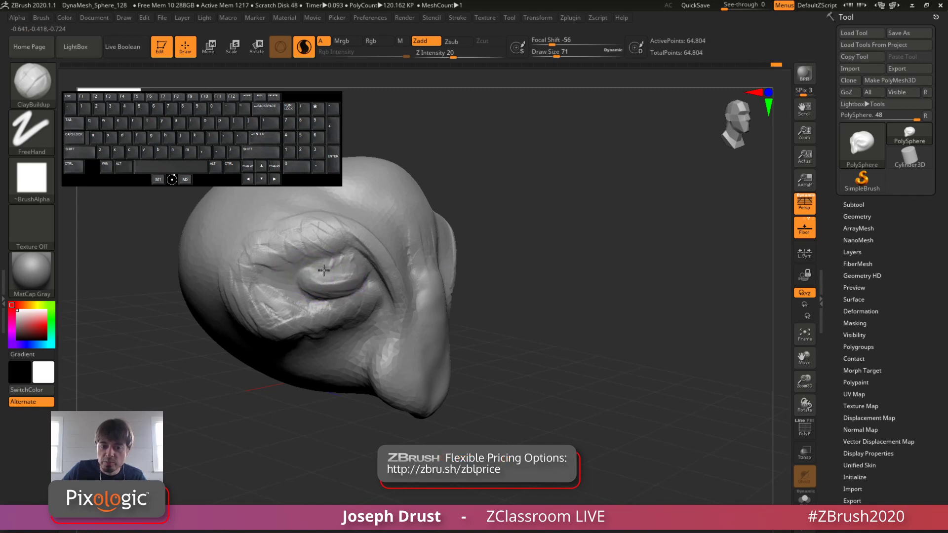
pyautogui.moveTo(659, 211); pyautogui.dragTo(526, 222)
pyautogui.moveTo(503, 275)
pyautogui.mouseDown()
pyautogui.moveTo(494, 269)
pyautogui.moveTo(538, 292)
pyautogui.moveTo(509, 275)
pyautogui.mouseUp()
pyautogui.moveTo(613, 165); pyautogui.dragTo(701, 171)
pyautogui.moveTo(644, 177); pyautogui.dragTo(599, 209)
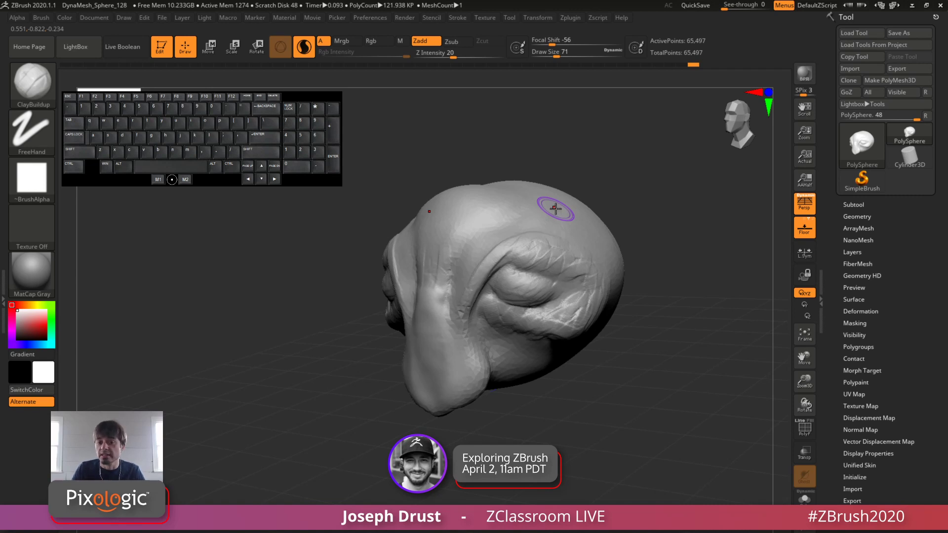
# Step: Layer short ClayBuildup strokes over the inner brow to form wrinkles above the eye
pyautogui.moveTo(477, 267); pyautogui.dragTo(500, 241)
pyautogui.moveTo(597, 158); pyautogui.dragTo(595, 177)
pyautogui.moveTo(490, 235); pyautogui.dragTo(521, 243)
pyautogui.moveTo(612, 151); pyautogui.dragTo(632, 154)
pyautogui.moveTo(486, 237)
pyautogui.mouseDown()
pyautogui.moveTo(488, 256)
pyautogui.moveTo(475, 266)
pyautogui.mouseUp()
pyautogui.moveTo(612, 160); pyautogui.dragTo(590, 160)
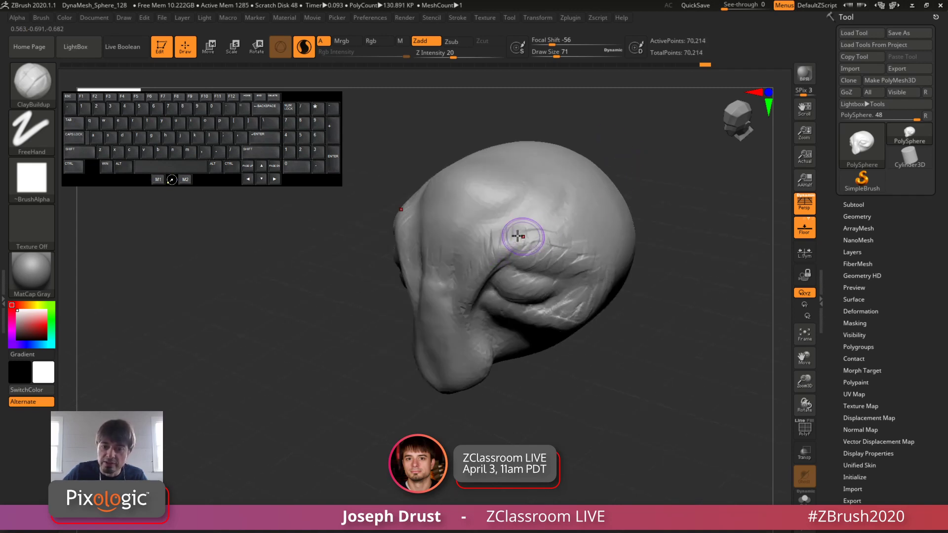
# Step: Extend the wrinkled clay strokes back along the top of the brow towards the side of the head
pyautogui.moveTo(497, 239); pyautogui.dragTo(548, 246)
pyautogui.moveTo(624, 176); pyautogui.dragTo(642, 175)
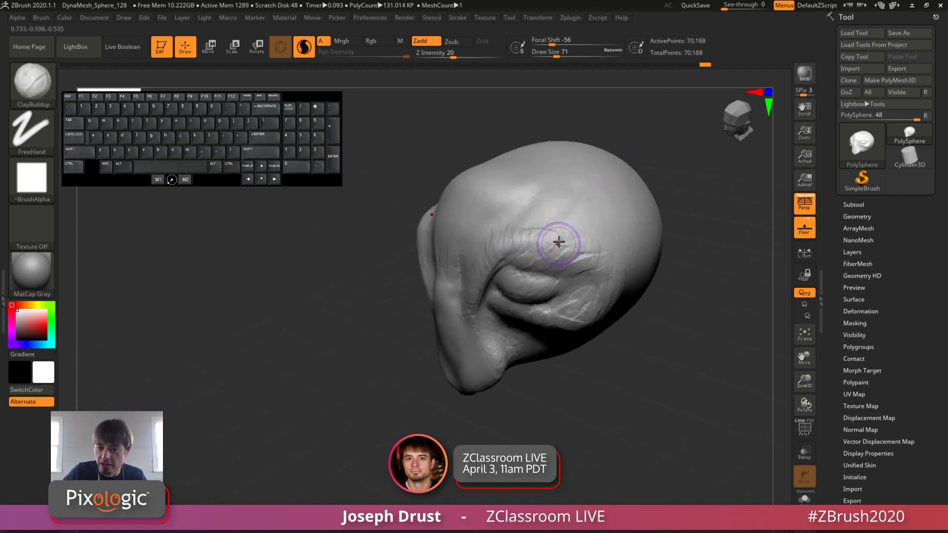
pyautogui.moveTo(559, 242)
pyautogui.mouseDown()
pyautogui.moveTo(583, 240)
pyautogui.moveTo(523, 252)
pyautogui.mouseUp()
pyautogui.moveTo(630, 159)
pyautogui.mouseDown()
pyautogui.moveTo(645, 146)
pyautogui.moveTo(640, 158)
pyautogui.mouseUp()
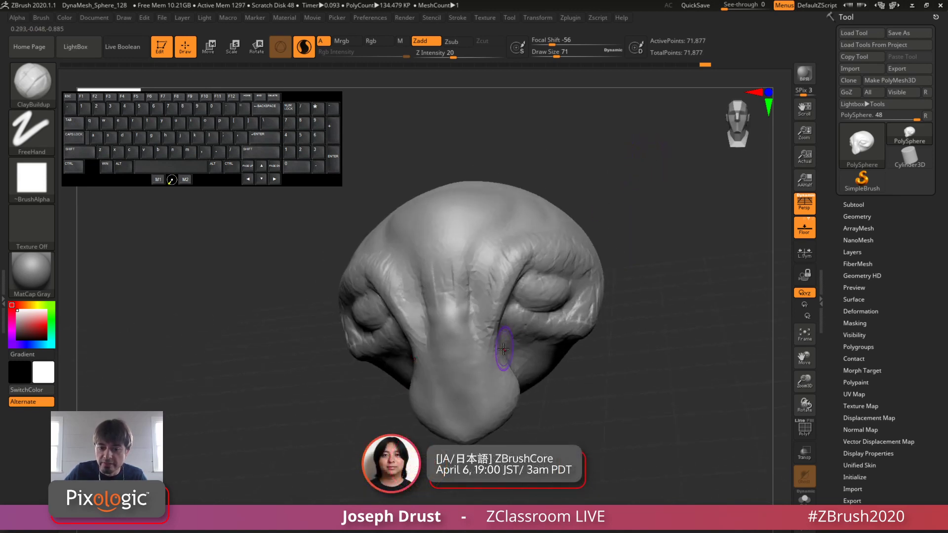
# Step: Build up clay along the side edges of the snout and around its tip
pyautogui.moveTo(503, 349); pyautogui.dragTo(503, 372)
pyautogui.moveTo(481, 434)
pyautogui.mouseDown()
pyautogui.moveTo(451, 423)
pyautogui.moveTo(460, 420)
pyautogui.mouseUp()
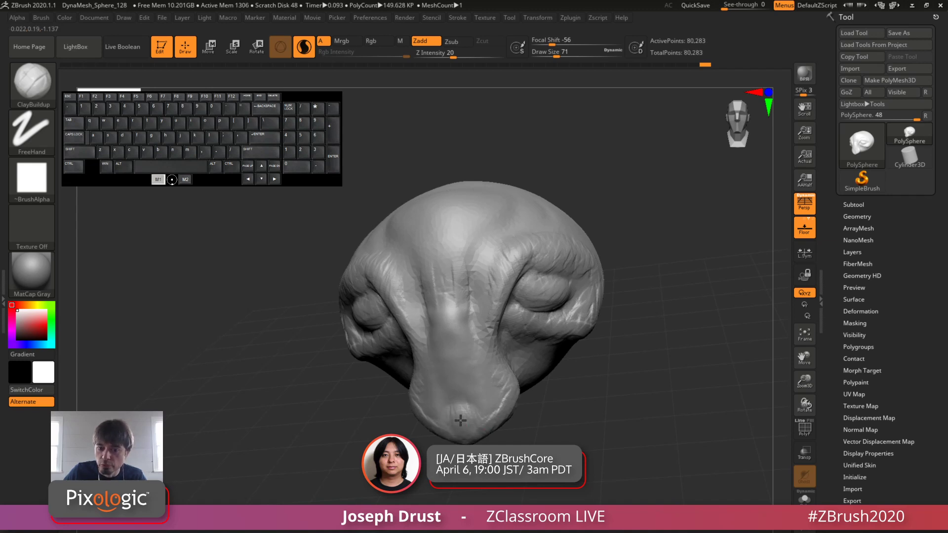
pyautogui.moveTo(454, 421)
pyautogui.mouseDown(button='right')
pyautogui.moveTo(478, 402)
pyautogui.moveTo(454, 423)
pyautogui.mouseUp(button='right')
pyautogui.moveTo(454, 423); pyautogui.dragTo(471, 431)
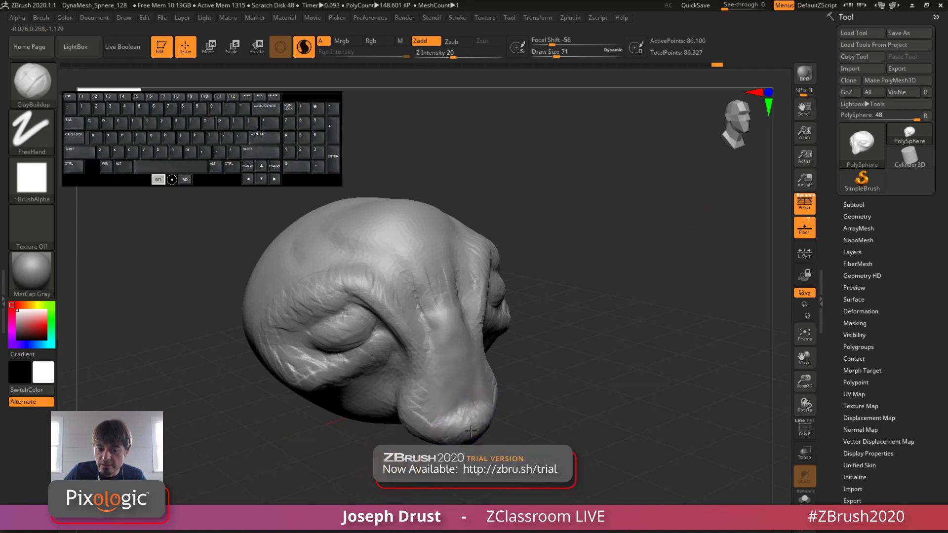
pyautogui.moveTo(471, 431); pyautogui.dragTo(474, 437, button='right')
pyautogui.moveTo(473, 432)
pyautogui.mouseDown()
pyautogui.moveTo(466, 412)
pyautogui.moveTo(481, 421)
pyautogui.mouseUp()
# Step: Open the DynaMesh settings in the head's geometry options
pyautogui.moveTo(558, 395)
pyautogui.mouseDown()
pyautogui.moveTo(611, 347)
pyautogui.moveTo(590, 294)
pyautogui.mouseUp()
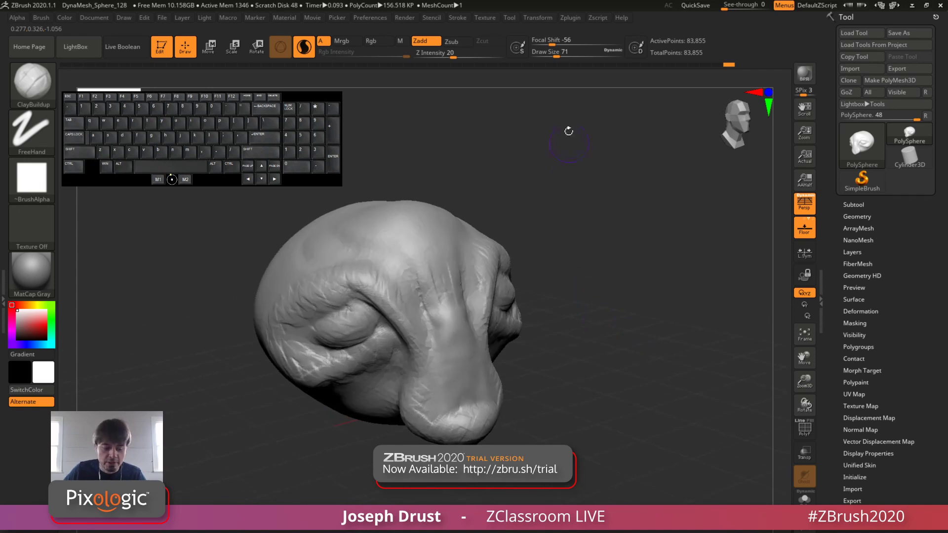
pyautogui.moveTo(603, 202); pyautogui.dragTo(610, 197)
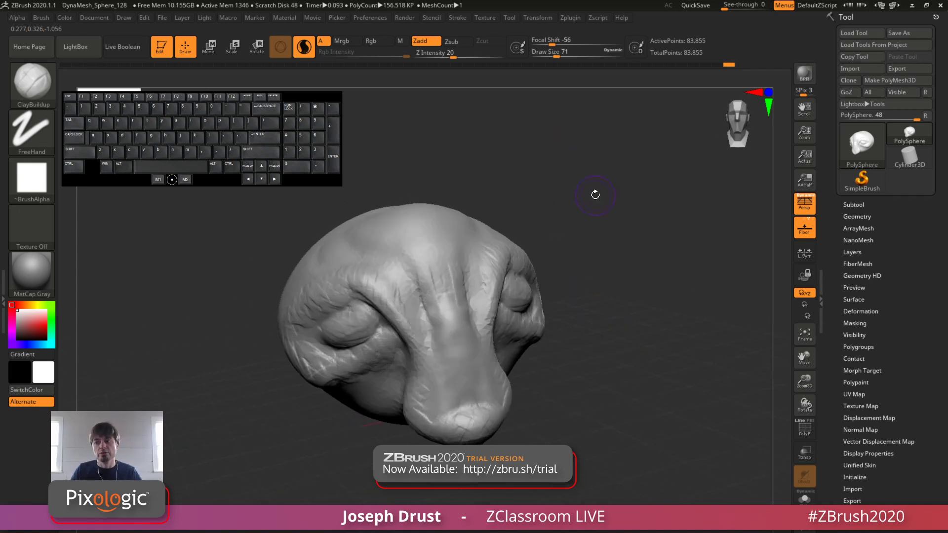
pyautogui.moveTo(648, 261)
pyautogui.mouseDown()
pyautogui.moveTo(666, 243)
pyautogui.moveTo(660, 239)
pyautogui.moveTo(683, 238)
pyautogui.moveTo(689, 214)
pyautogui.moveTo(667, 199)
pyautogui.mouseUp()
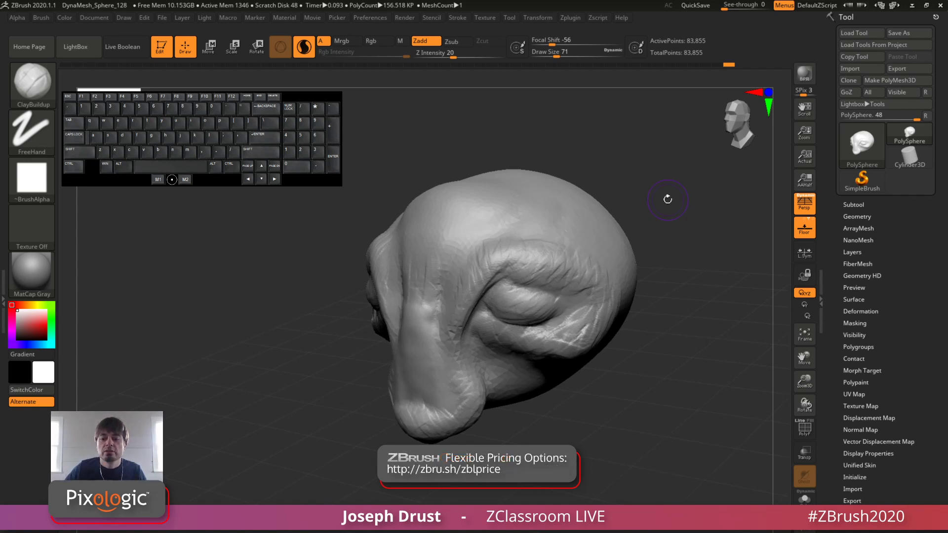
pyautogui.click(854, 218)
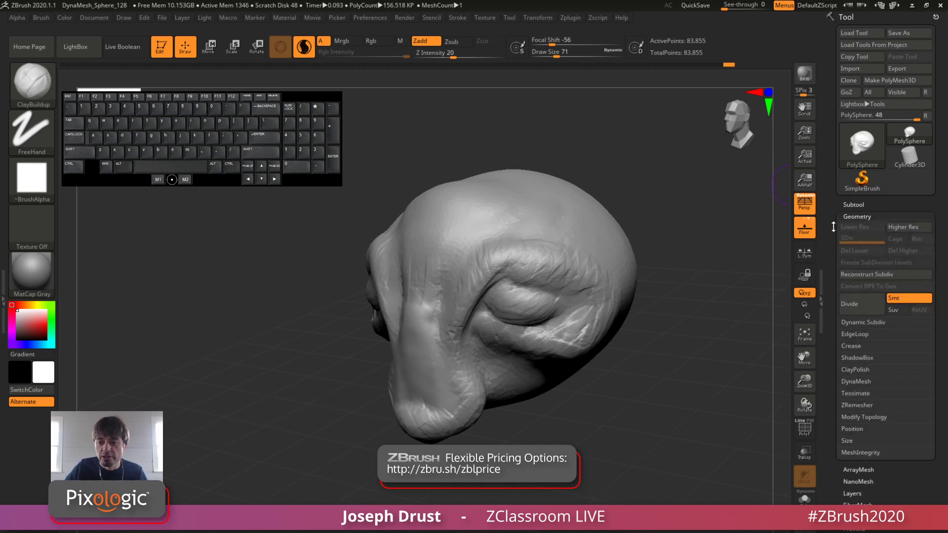
pyautogui.click(853, 381)
pyautogui.moveTo(853, 381); pyautogui.dragTo(860, 338)
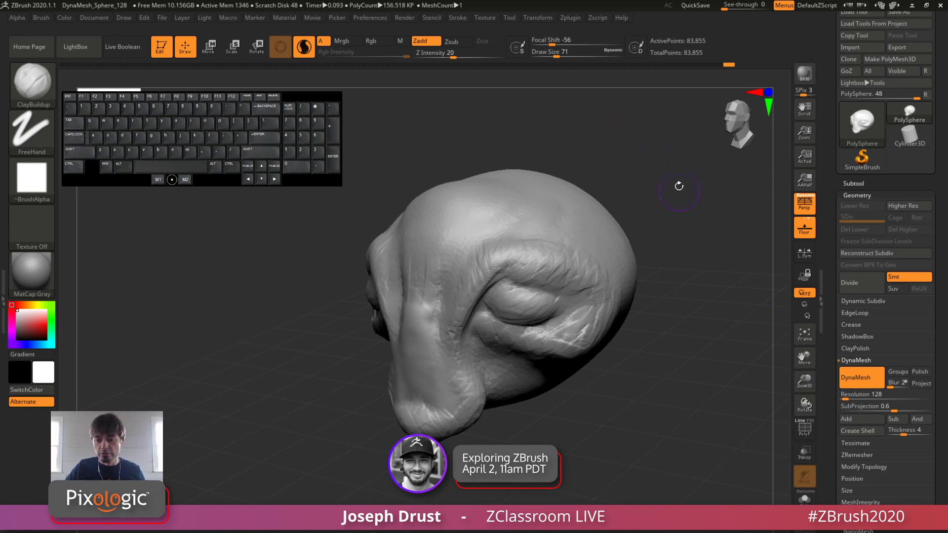
# Step: Re-mesh the head with DynaMesh at resolution 128 and display its polygon wireframe
pyautogui.moveTo(650, 125)
pyautogui.keyDown('ctrl'); pyautogui.mouseDown()
pyautogui.moveTo(729, 226)
pyautogui.moveTo(705, 226)
pyautogui.moveTo(704, 216)
pyautogui.mouseUp(); pyautogui.keyUp('ctrl')
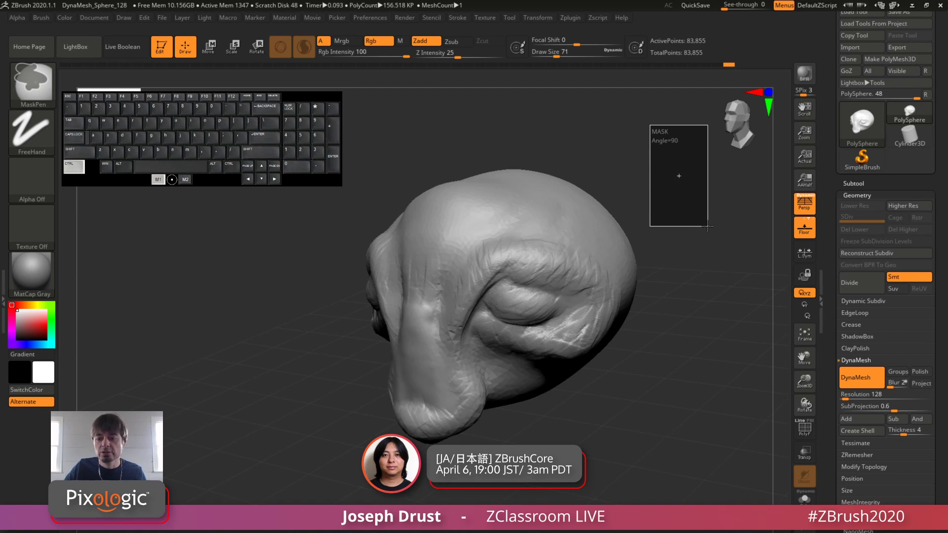
pyautogui.keyDown('ctrl'); pyautogui.moveTo(706, 226); pyautogui.dragTo(706, 227); pyautogui.keyUp('ctrl')
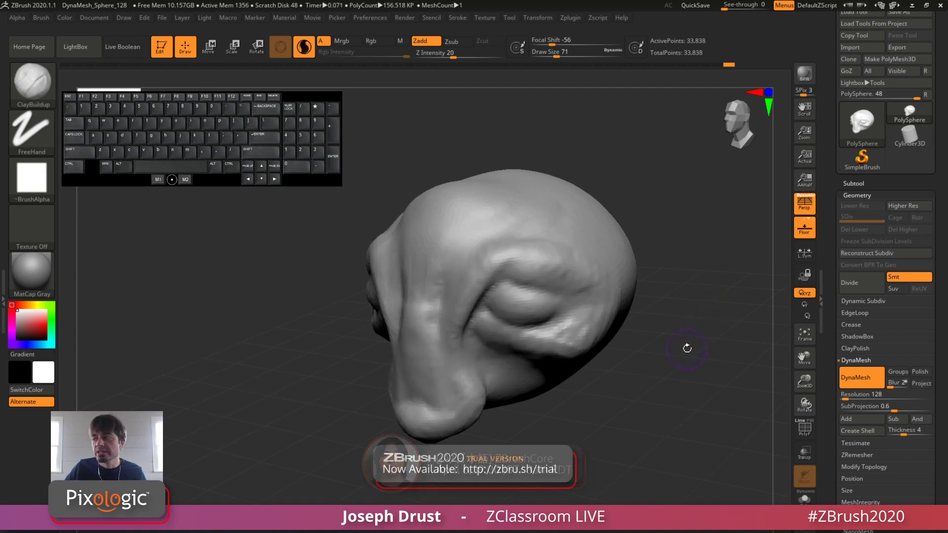
pyautogui.click(808, 436)
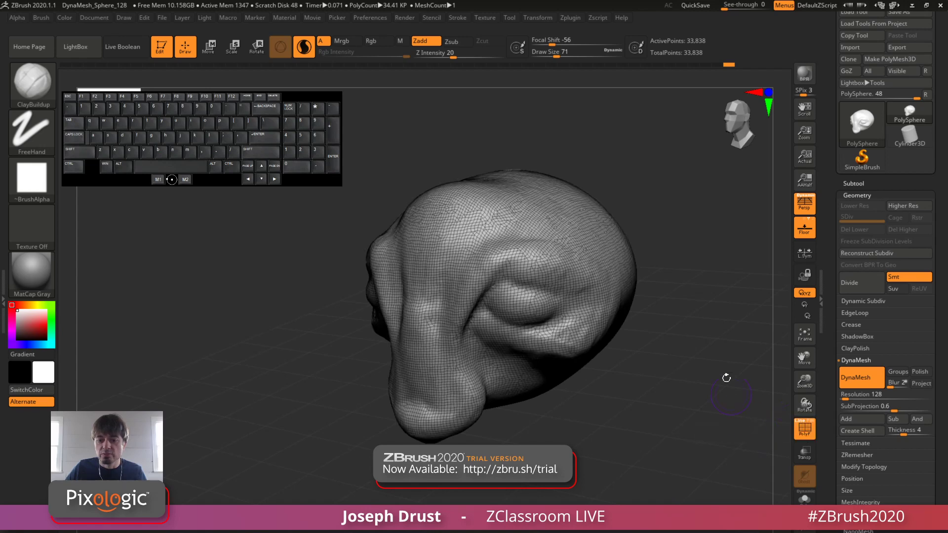
pyautogui.keyDown('alt'); pyautogui.moveTo(709, 282); pyautogui.dragTo(700, 358); pyautogui.keyUp('alt')
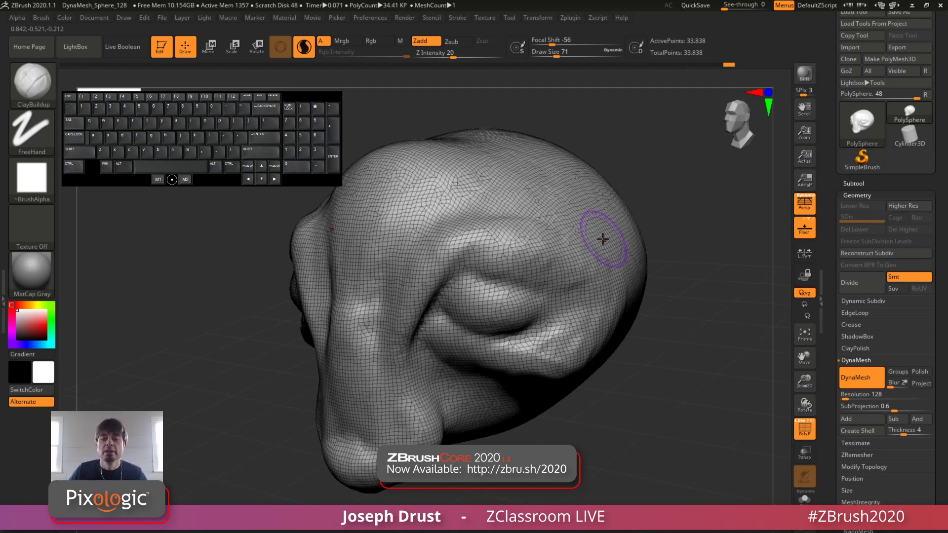
# Step: Compare the head with its DynaMesh re-mesh once more, and undo the re-mesh to restore the Sculptris Pro detail
pyautogui.press('ctrl')
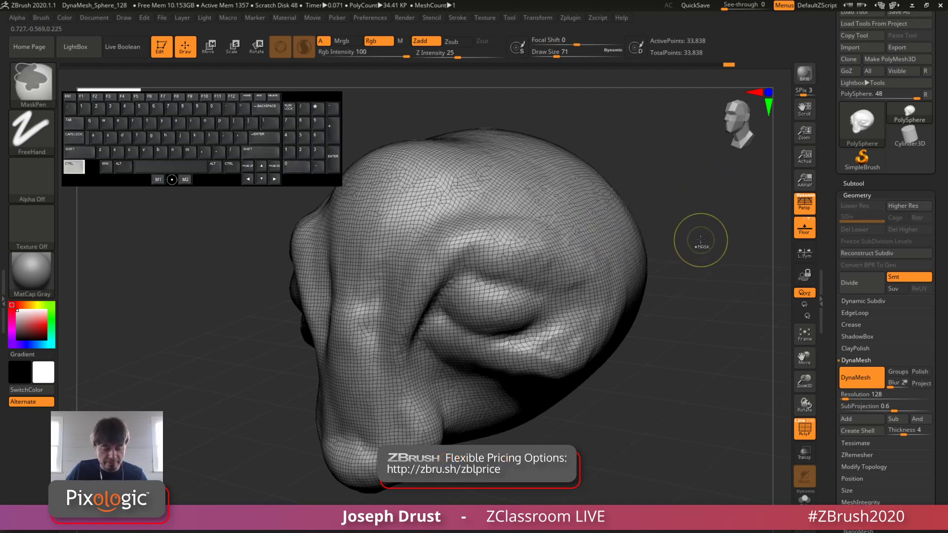
pyautogui.keyDown('ctrl'); pyautogui.moveTo(694, 238); pyautogui.dragTo(690, 273); pyautogui.keyUp('ctrl')
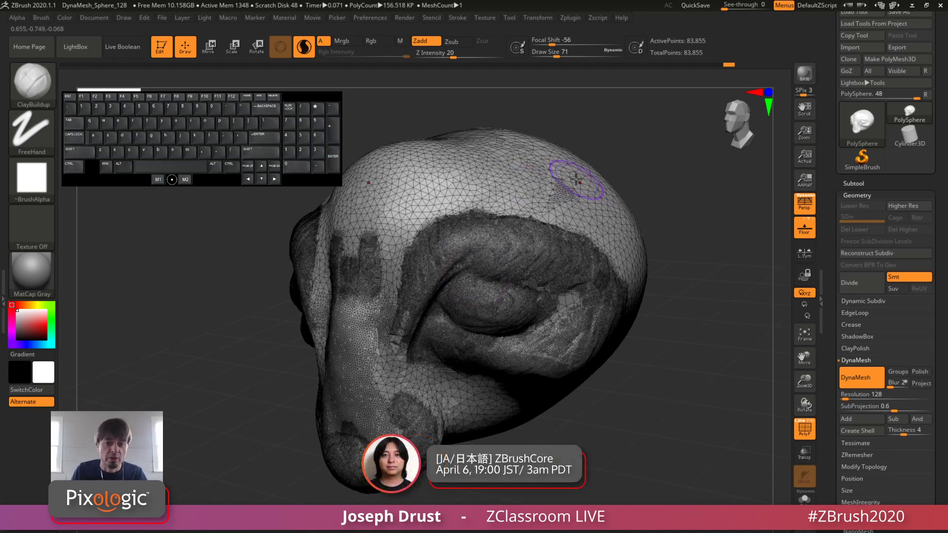
pyautogui.keyDown('ctrl'); pyautogui.moveTo(672, 139); pyautogui.dragTo(703, 268); pyautogui.keyUp('ctrl')
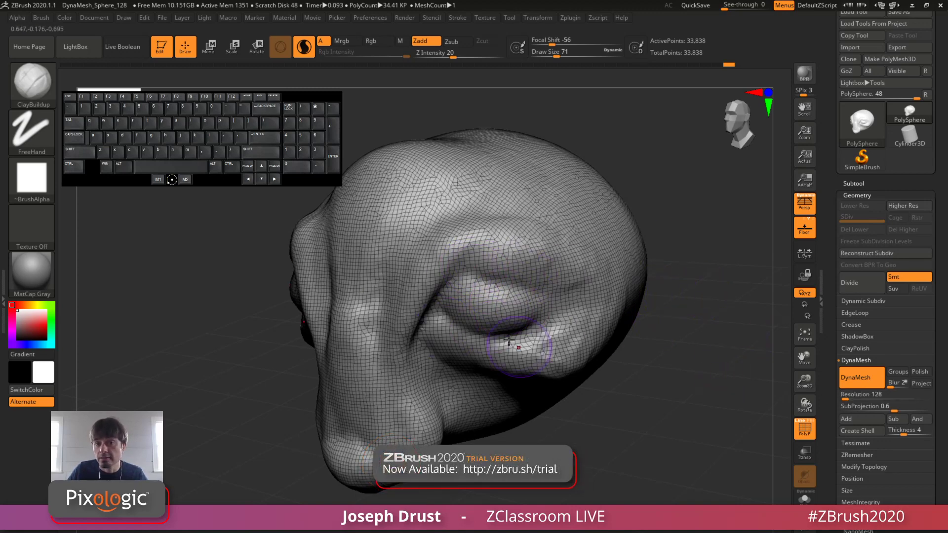
pyautogui.moveTo(667, 269)
pyautogui.keyDown('ctrl'); pyautogui.mouseDown()
pyautogui.moveTo(673, 275)
pyautogui.moveTo(657, 282)
pyautogui.mouseUp(); pyautogui.keyUp('ctrl')
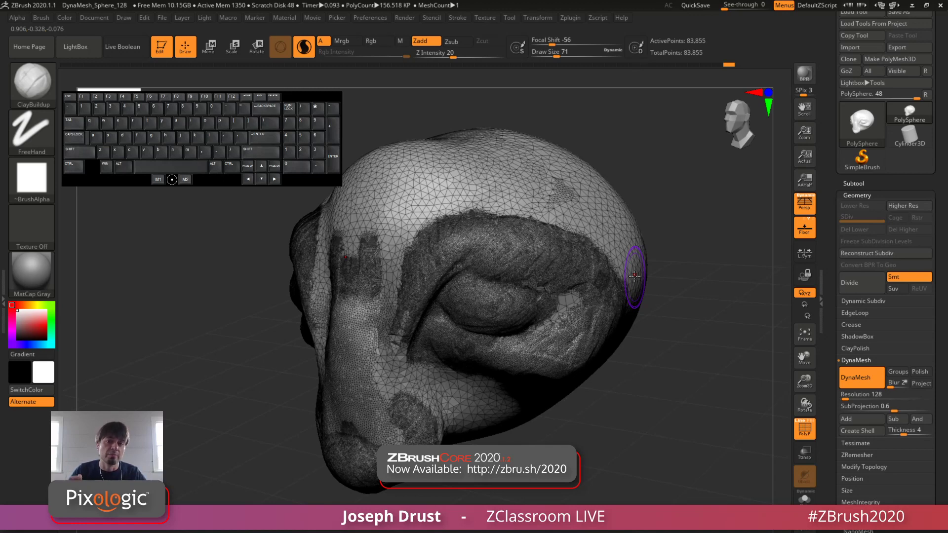
# Step: Turn off DynaMesh for the head, and hide its geometry options and polygon wireframe
pyautogui.click(864, 375)
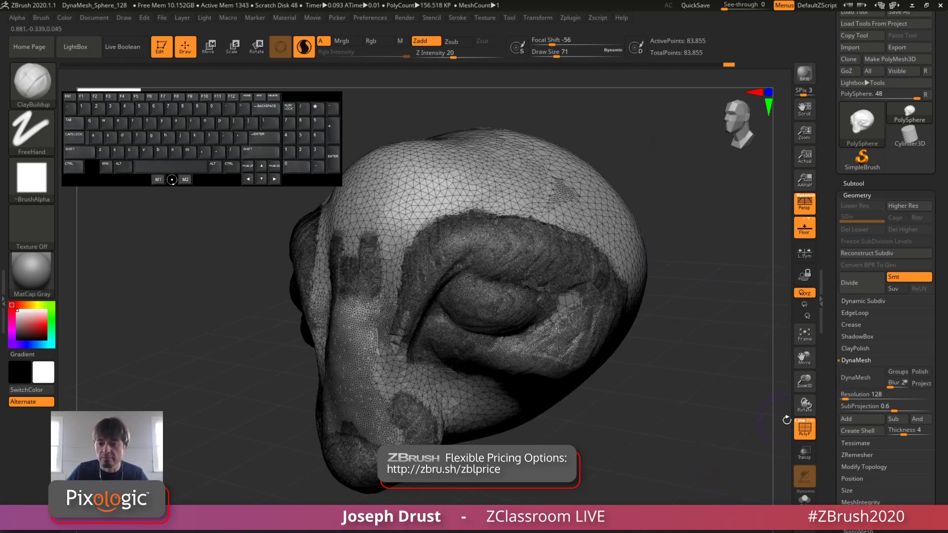
pyautogui.moveTo(830, 171); pyautogui.dragTo(826, 200)
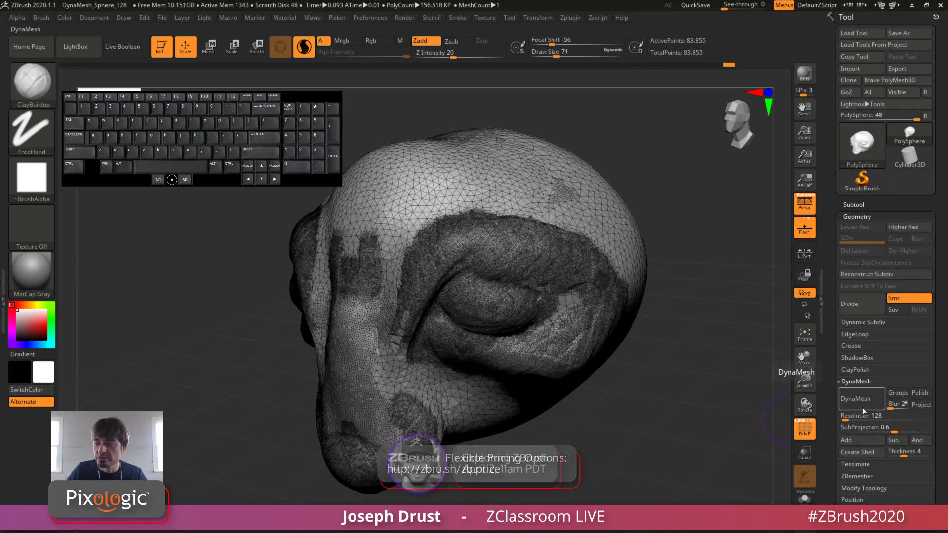
pyautogui.press('ctrl')
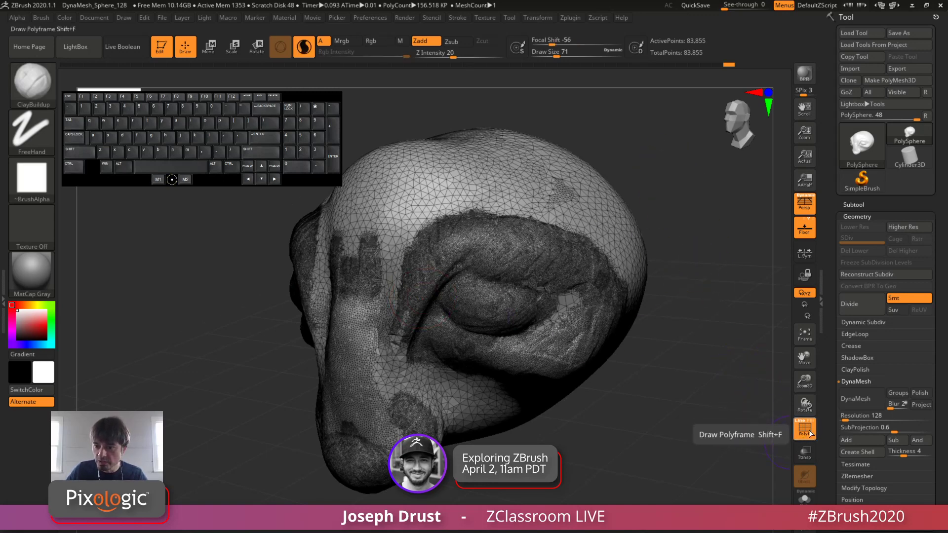
pyautogui.click(862, 216)
pyautogui.click(811, 428)
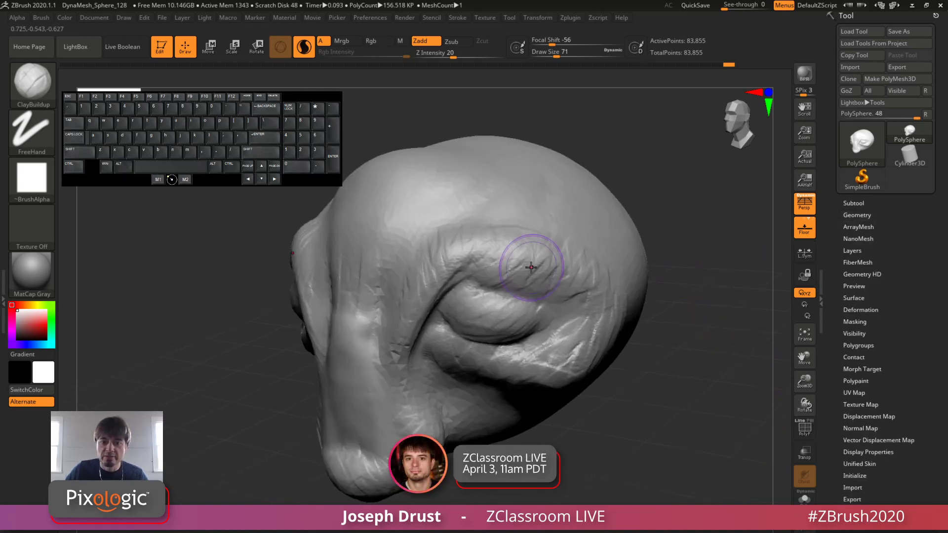
# Step: Add ClayBuildup strokes across the eyeball and its lower lid with Sculptris Pro
pyautogui.moveTo(645, 170)
pyautogui.mouseDown()
pyautogui.moveTo(499, 237)
pyautogui.moveTo(410, 302)
pyautogui.mouseUp()
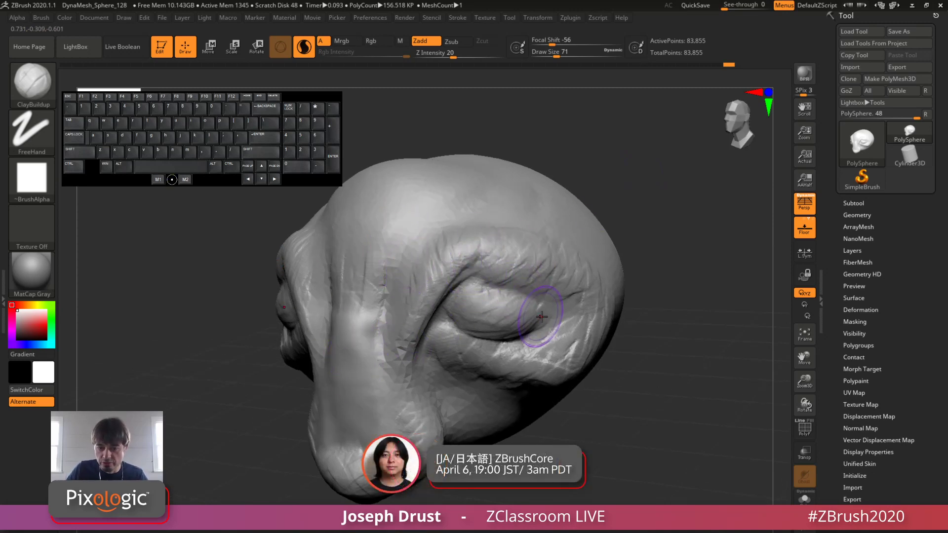
pyautogui.moveTo(550, 314); pyautogui.dragTo(453, 348)
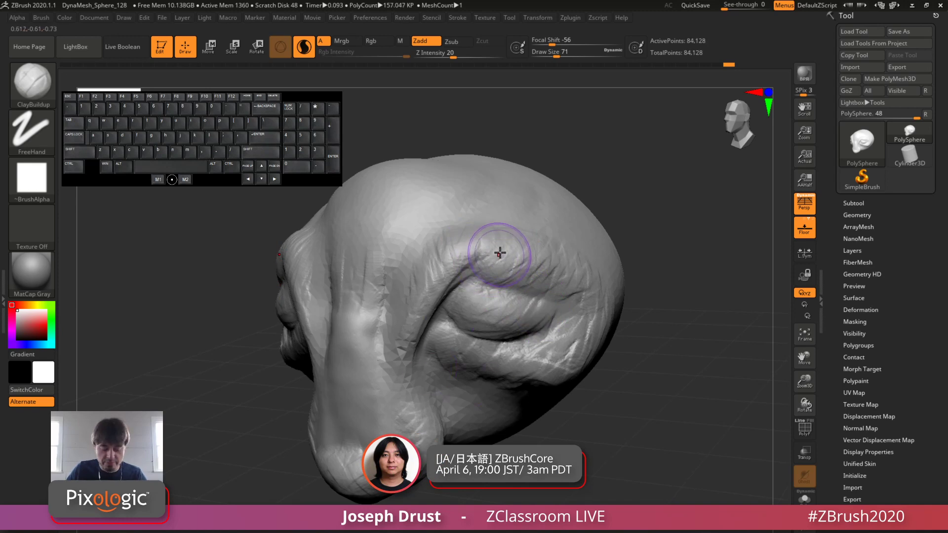
# Step: Switch to the DamStandard brush at draw size 22 and carve a crease at the inner edge of the eye socket
pyautogui.press('b')
pyautogui.press('d')
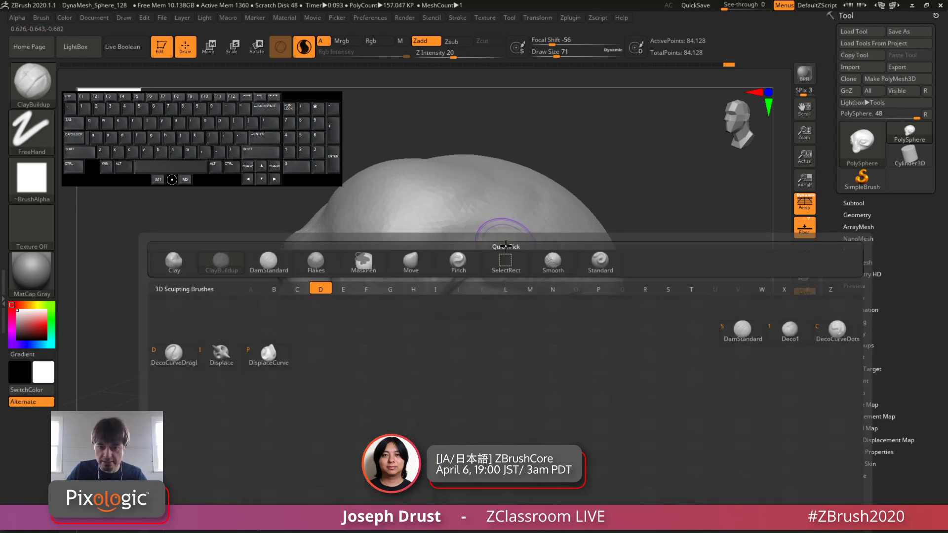
pyautogui.press('s')
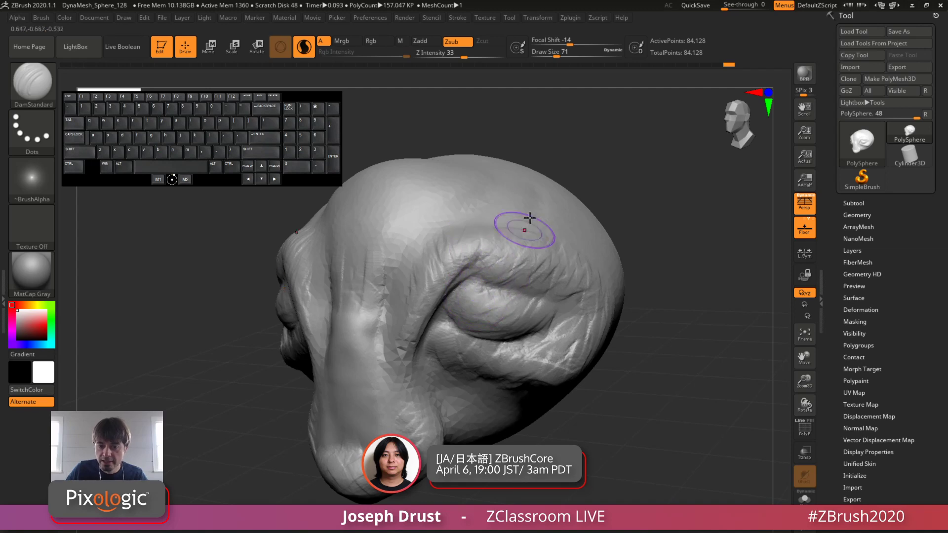
pyautogui.press('space')
pyautogui.moveTo(531, 209); pyautogui.dragTo(520, 209)
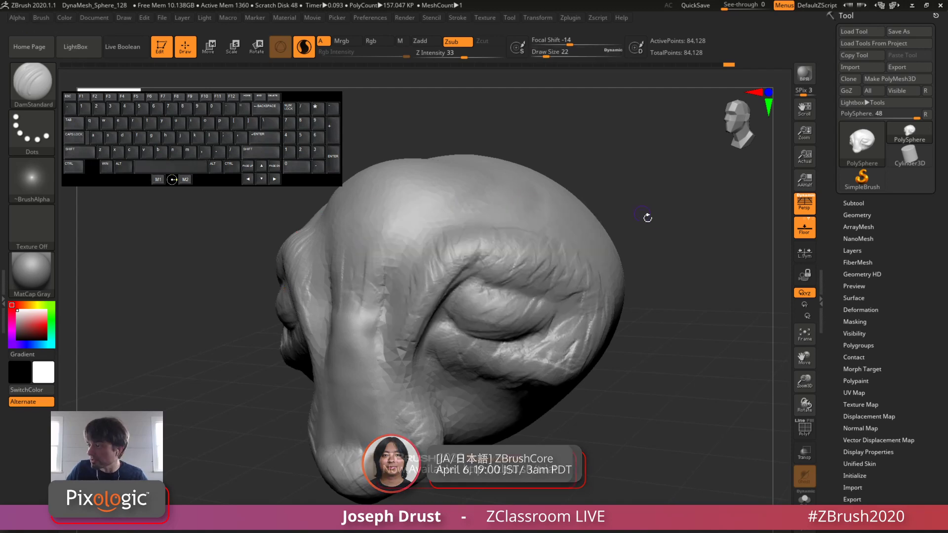
pyautogui.keyDown('alt'); pyautogui.moveTo(453, 280); pyautogui.dragTo(466, 290); pyautogui.keyUp('alt')
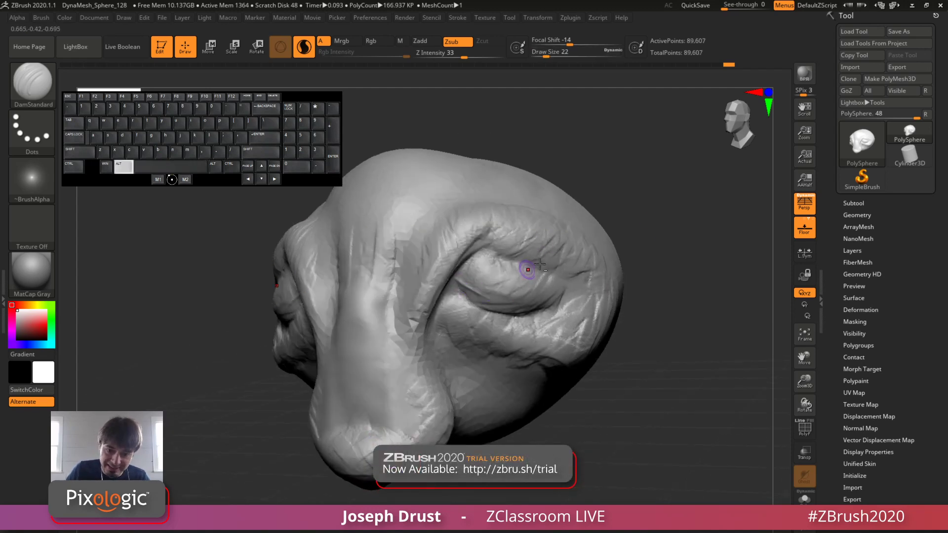
# Step: Carve a deep crease along the line where the eyelids meet, from the inner corner outwards
pyautogui.moveTo(623, 217)
pyautogui.mouseDown()
pyautogui.moveTo(646, 190)
pyautogui.moveTo(627, 218)
pyautogui.moveTo(642, 225)
pyautogui.moveTo(617, 232)
pyautogui.mouseUp()
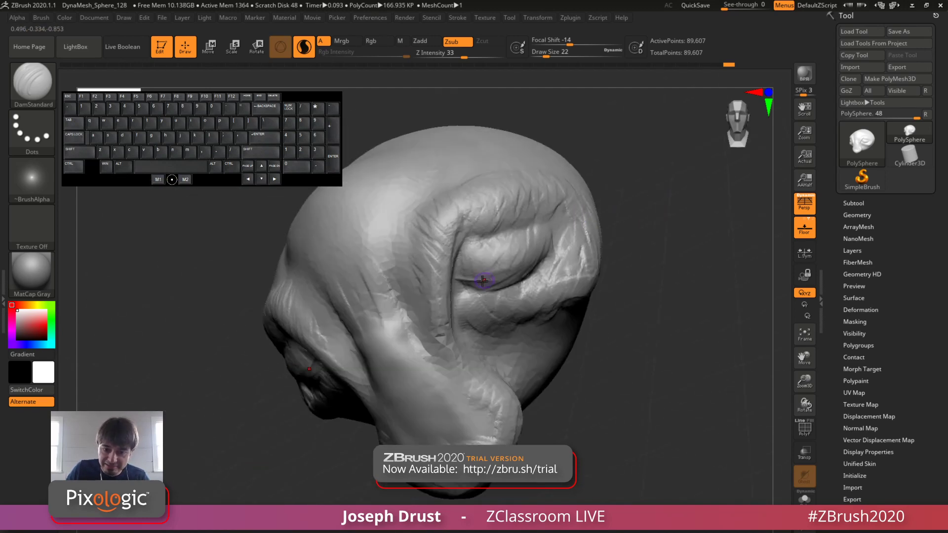
pyautogui.moveTo(502, 280); pyautogui.dragTo(506, 274)
pyautogui.moveTo(458, 280); pyautogui.dragTo(523, 275)
pyautogui.moveTo(637, 227); pyautogui.dragTo(595, 225)
pyautogui.moveTo(460, 281); pyautogui.dragTo(531, 273)
pyautogui.moveTo(507, 279)
pyautogui.mouseDown()
pyautogui.moveTo(556, 236)
pyautogui.moveTo(476, 283)
pyautogui.mouseUp()
pyautogui.moveTo(701, 257); pyautogui.dragTo(634, 263)
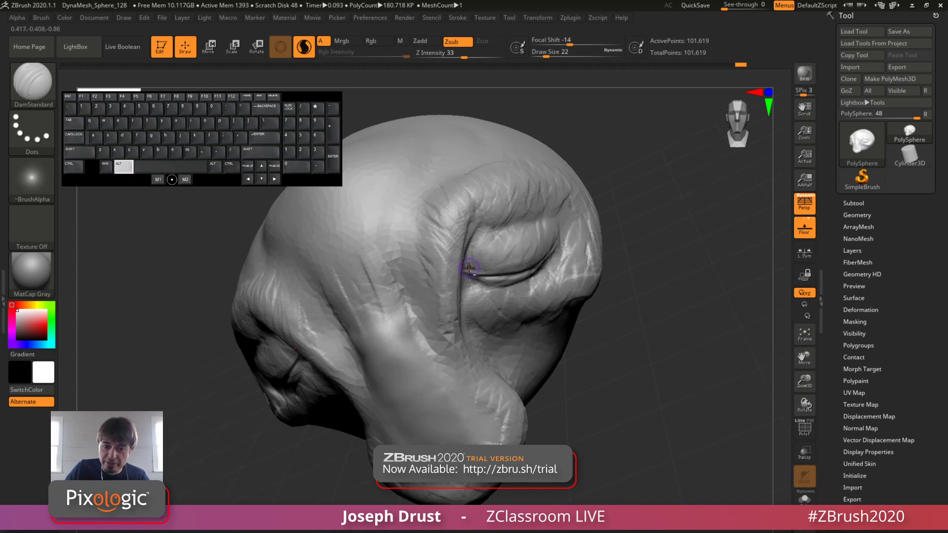
# Step: Carve a crease up from the inner eye corner over the upper lid, and another fold below the lower lid
pyautogui.keyDown('alt'); pyautogui.moveTo(468, 269); pyautogui.dragTo(498, 227); pyautogui.keyUp('alt')
pyautogui.moveTo(693, 171); pyautogui.dragTo(647, 161)
pyautogui.moveTo(469, 266)
pyautogui.mouseDown()
pyautogui.moveTo(486, 234)
pyautogui.moveTo(471, 253)
pyautogui.moveTo(478, 238)
pyautogui.mouseUp()
pyautogui.moveTo(691, 427); pyautogui.dragTo(634, 410)
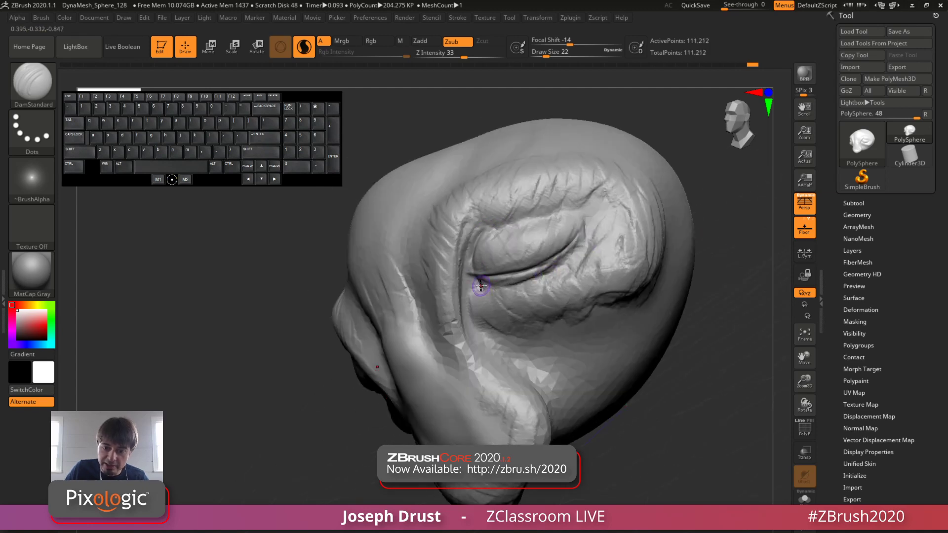
pyautogui.moveTo(480, 284)
pyautogui.mouseDown()
pyautogui.moveTo(522, 313)
pyautogui.moveTo(565, 308)
pyautogui.moveTo(543, 316)
pyautogui.mouseUp()
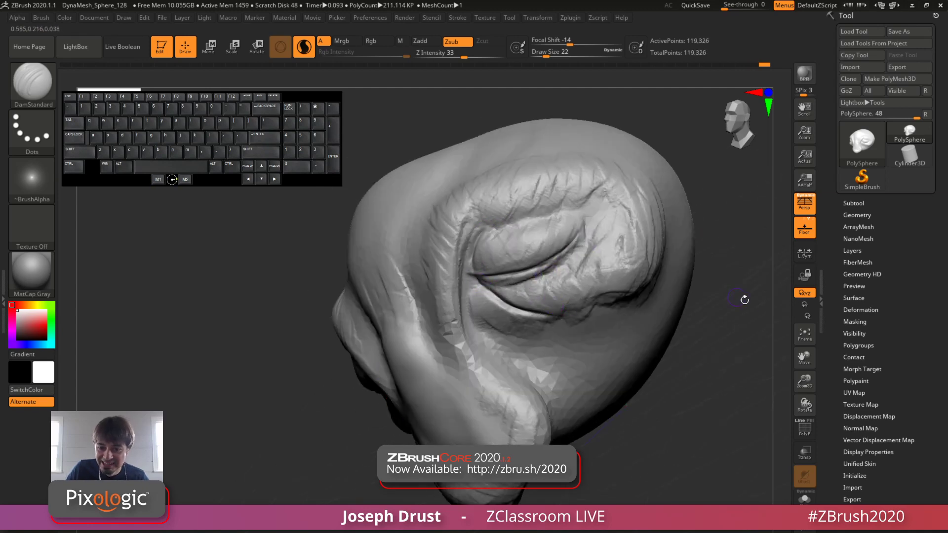
pyautogui.moveTo(742, 298)
pyautogui.mouseDown()
pyautogui.moveTo(760, 290)
pyautogui.moveTo(717, 282)
pyautogui.mouseUp()
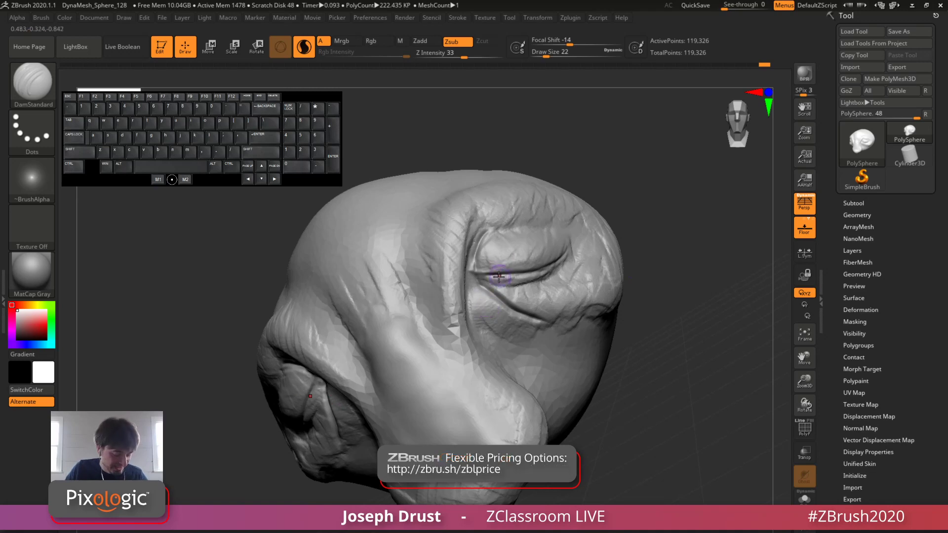
# Step: Switch to the ClayBuildup brush, build up wrinkled skin under the lower eyelid, and reduce the draw size to 16 for finer strokes
pyautogui.press('b')
pyautogui.press('c')
pyautogui.press('b')
pyautogui.moveTo(490, 315); pyautogui.dragTo(529, 330)
pyautogui.moveTo(710, 346); pyautogui.dragTo(647, 339)
pyautogui.moveTo(508, 290)
pyautogui.mouseDown()
pyautogui.moveTo(540, 312)
pyautogui.moveTo(579, 319)
pyautogui.moveTo(594, 306)
pyautogui.moveTo(572, 321)
pyautogui.mouseUp()
pyautogui.press('space')
pyautogui.moveTo(591, 284)
pyautogui.mouseDown()
pyautogui.moveTo(569, 307)
pyautogui.moveTo(558, 303)
pyautogui.mouseUp()
pyautogui.moveTo(497, 295)
pyautogui.mouseDown()
pyautogui.moveTo(538, 297)
pyautogui.moveTo(556, 312)
pyautogui.moveTo(472, 283)
pyautogui.moveTo(477, 256)
pyautogui.moveTo(497, 292)
pyautogui.mouseUp()
pyautogui.press('space')
# Step: Build up clay on the upper eyelid, and wrinkle the fold between lid and brow at draw size 33
pyautogui.moveTo(696, 436)
pyautogui.mouseDown()
pyautogui.moveTo(739, 416)
pyautogui.moveTo(720, 388)
pyautogui.moveTo(717, 425)
pyautogui.moveTo(711, 419)
pyautogui.mouseUp()
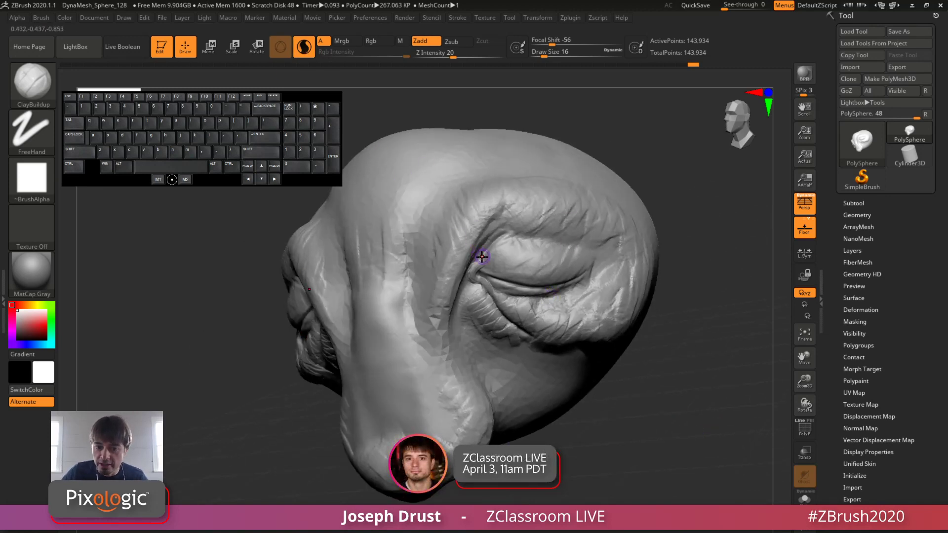
pyautogui.moveTo(490, 263)
pyautogui.mouseDown()
pyautogui.moveTo(521, 270)
pyautogui.moveTo(481, 267)
pyautogui.moveTo(552, 282)
pyautogui.mouseUp()
pyautogui.press('space')
pyautogui.click(497, 266)
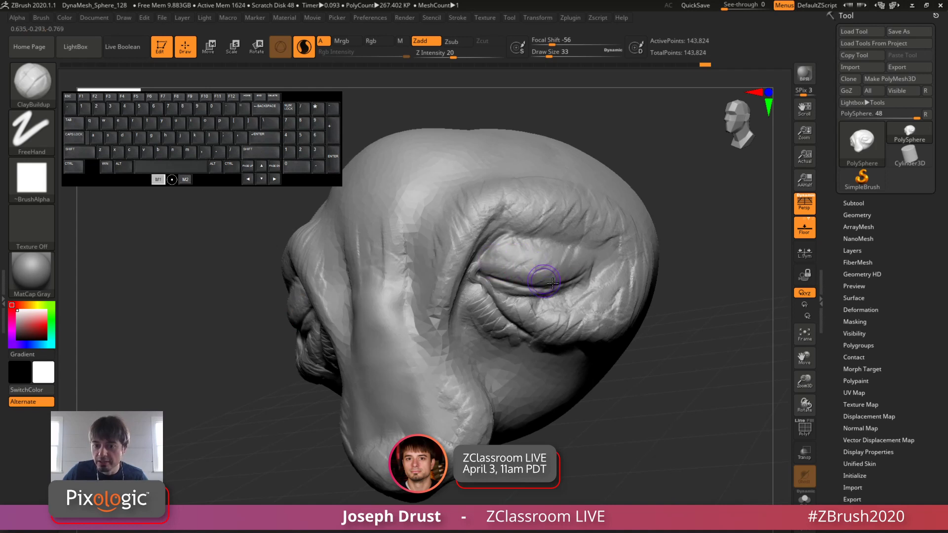
pyautogui.moveTo(541, 236)
pyautogui.mouseDown()
pyautogui.moveTo(542, 224)
pyautogui.moveTo(572, 244)
pyautogui.moveTo(548, 239)
pyautogui.moveTo(580, 256)
pyautogui.moveTo(506, 205)
pyautogui.moveTo(598, 265)
pyautogui.mouseUp()
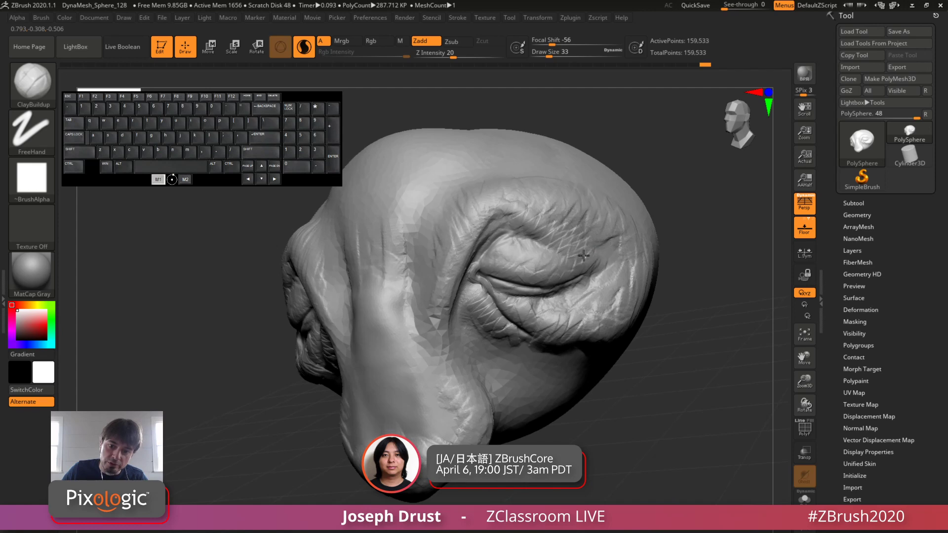
pyautogui.moveTo(566, 213); pyautogui.dragTo(580, 246)
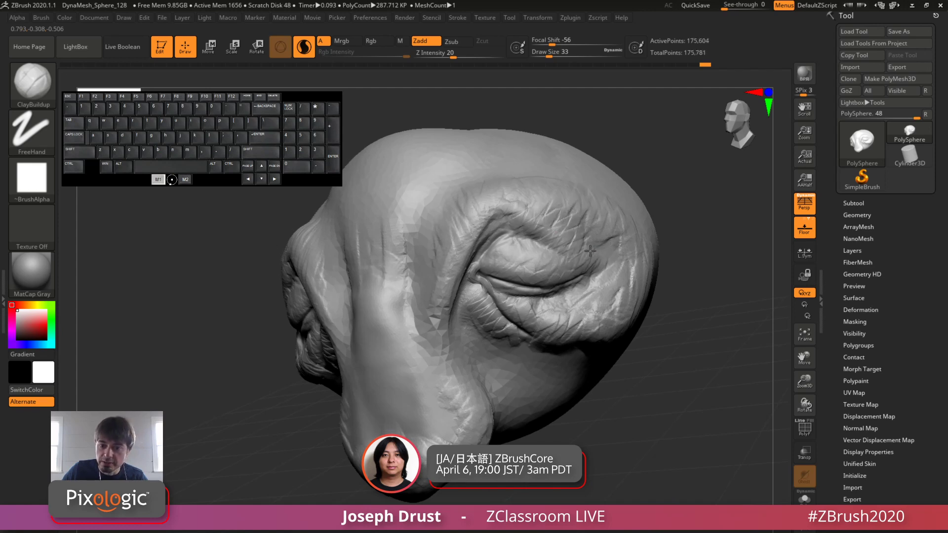
# Step: Switch to the DamStandard brush, try a crease along the upper eyelid, and undo the stroke
pyautogui.moveTo(674, 217)
pyautogui.mouseDown()
pyautogui.moveTo(728, 227)
pyautogui.moveTo(708, 197)
pyautogui.moveTo(609, 199)
pyautogui.mouseUp()
pyautogui.press('b')
pyautogui.press('d')
pyautogui.press('s')
pyautogui.moveTo(480, 254)
pyautogui.keyDown('alt'); pyautogui.mouseDown()
pyautogui.moveTo(525, 258)
pyautogui.moveTo(511, 263)
pyautogui.moveTo(542, 281)
pyautogui.mouseUp(); pyautogui.keyUp('alt')
pyautogui.hotkey('ctrl', 'z')
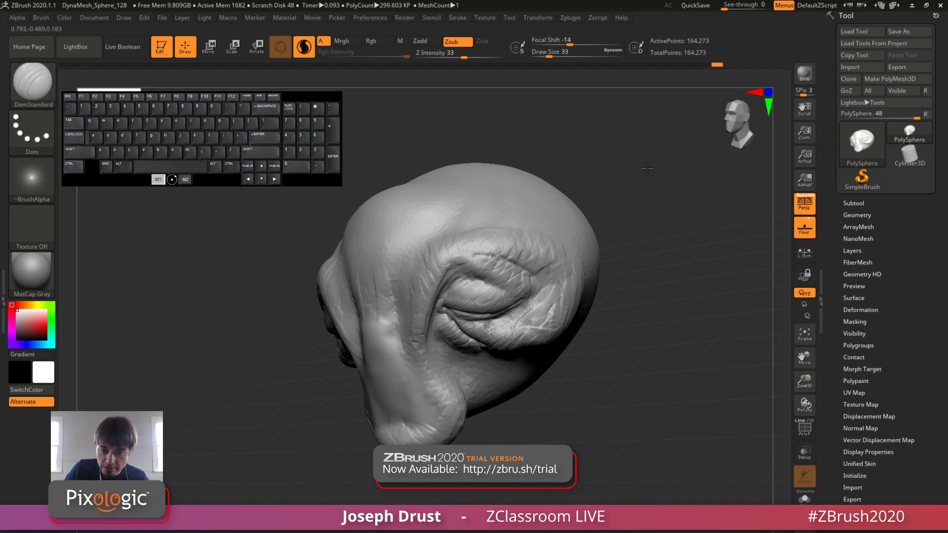
# Step: Carve creases into the folds above the eyelid and down from the inner eye corner towards the snout
pyautogui.moveTo(647, 168); pyautogui.dragTo(703, 173)
pyautogui.moveTo(481, 262); pyautogui.dragTo(496, 245)
pyautogui.moveTo(691, 170); pyautogui.dragTo(636, 170)
pyautogui.moveTo(479, 271)
pyautogui.mouseDown()
pyautogui.moveTo(459, 288)
pyautogui.moveTo(472, 267)
pyautogui.mouseUp()
pyautogui.moveTo(446, 316)
pyautogui.mouseDown()
pyautogui.moveTo(454, 341)
pyautogui.moveTo(434, 371)
pyautogui.mouseUp()
# Step: Carve the crease further down the side of the snout from the other side of the head
pyautogui.moveTo(637, 208); pyautogui.dragTo(731, 210)
pyautogui.moveTo(374, 347)
pyautogui.mouseDown()
pyautogui.moveTo(385, 385)
pyautogui.moveTo(363, 416)
pyautogui.mouseUp()
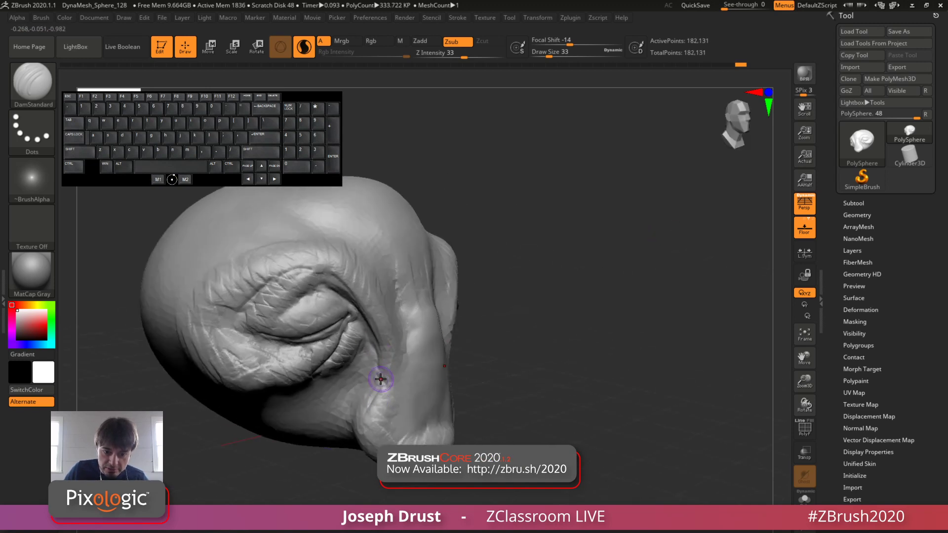
pyautogui.moveTo(380, 382); pyautogui.dragTo(356, 430)
pyautogui.moveTo(384, 381); pyautogui.dragTo(388, 389)
# Step: Carve long creases between the brow ridges and the snout bridge, running from the forehead down to the snout
pyautogui.moveTo(558, 302); pyautogui.dragTo(513, 306)
pyautogui.moveTo(428, 317); pyautogui.dragTo(405, 336)
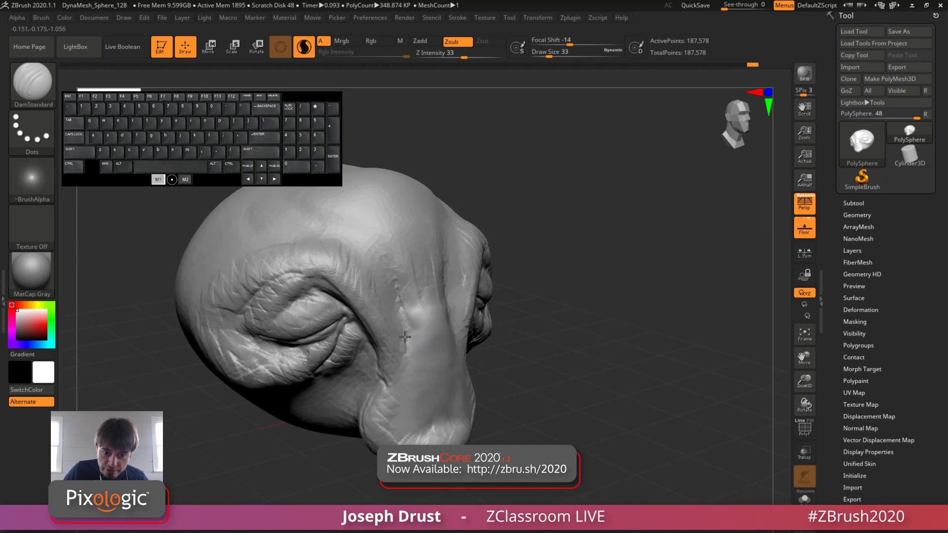
pyautogui.moveTo(588, 178); pyautogui.dragTo(541, 176)
pyautogui.moveTo(454, 296)
pyautogui.mouseDown()
pyautogui.moveTo(459, 216)
pyautogui.moveTo(456, 298)
pyautogui.mouseUp()
pyautogui.moveTo(598, 239); pyautogui.dragTo(573, 243)
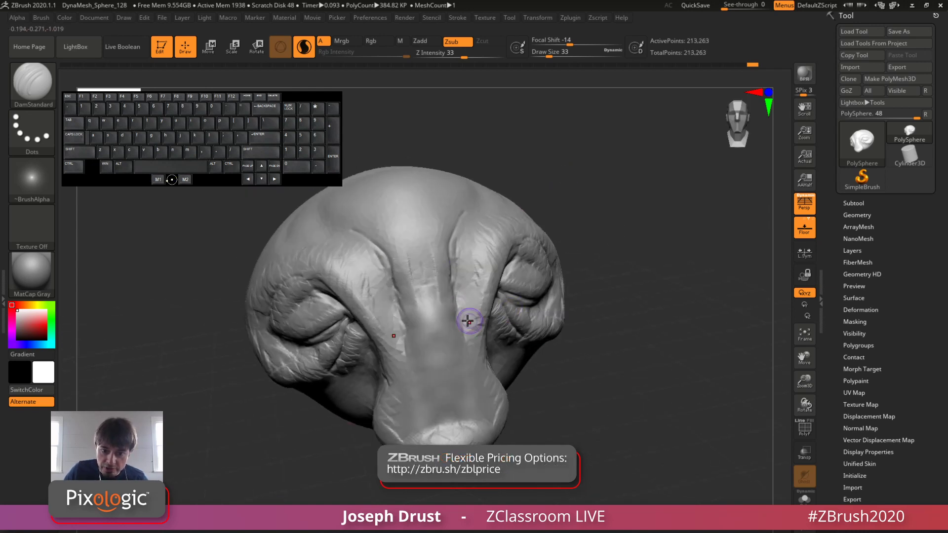
pyautogui.moveTo(467, 321); pyautogui.dragTo(479, 364)
pyautogui.moveTo(654, 346); pyautogui.dragTo(597, 348)
pyautogui.moveTo(640, 395); pyautogui.dragTo(656, 408)
pyautogui.moveTo(691, 399)
pyautogui.keyDown('alt'); pyautogui.mouseDown()
pyautogui.moveTo(714, 419)
pyautogui.moveTo(751, 420)
pyautogui.moveTo(691, 395)
pyautogui.mouseUp(); pyautogui.keyUp('alt')
pyautogui.moveTo(716, 404); pyautogui.dragTo(641, 403)
pyautogui.keyDown('alt'); pyautogui.moveTo(657, 401); pyautogui.dragTo(713, 389); pyautogui.keyUp('alt')
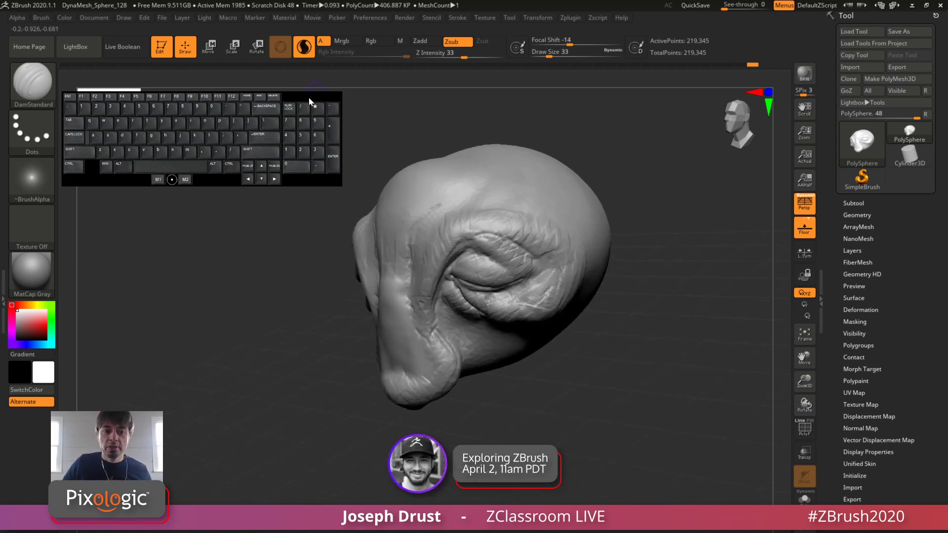
pyautogui.moveTo(310, 96); pyautogui.dragTo(310, 78)
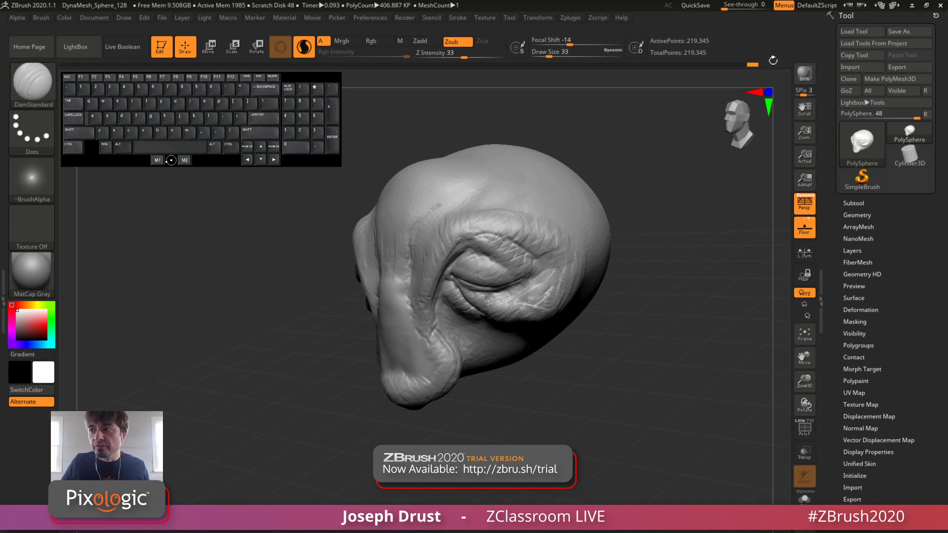
# Step: Look at the project file commands, including the option to save the project under a name
pyautogui.click(162, 18)
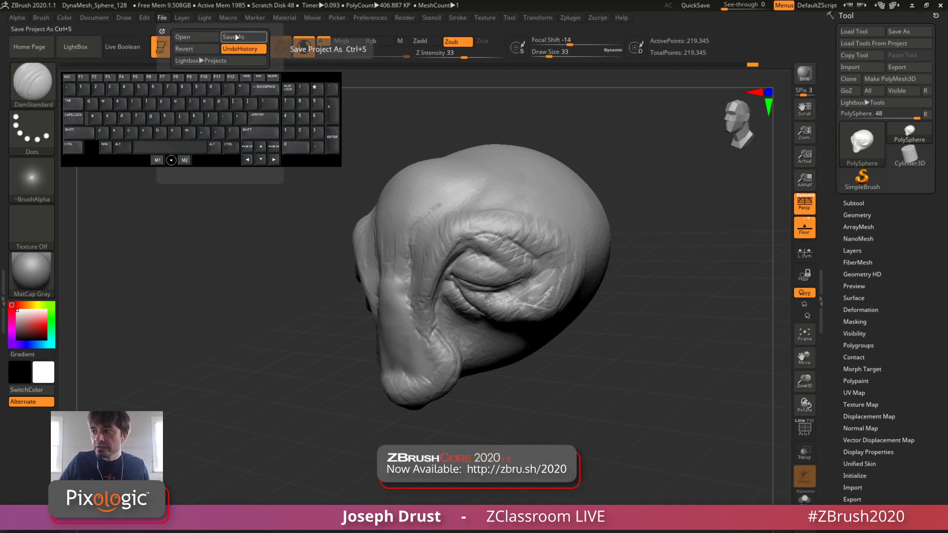
pyautogui.moveTo(672, 193); pyautogui.dragTo(572, 175)
pyautogui.click(162, 21)
pyautogui.click(162, 21)
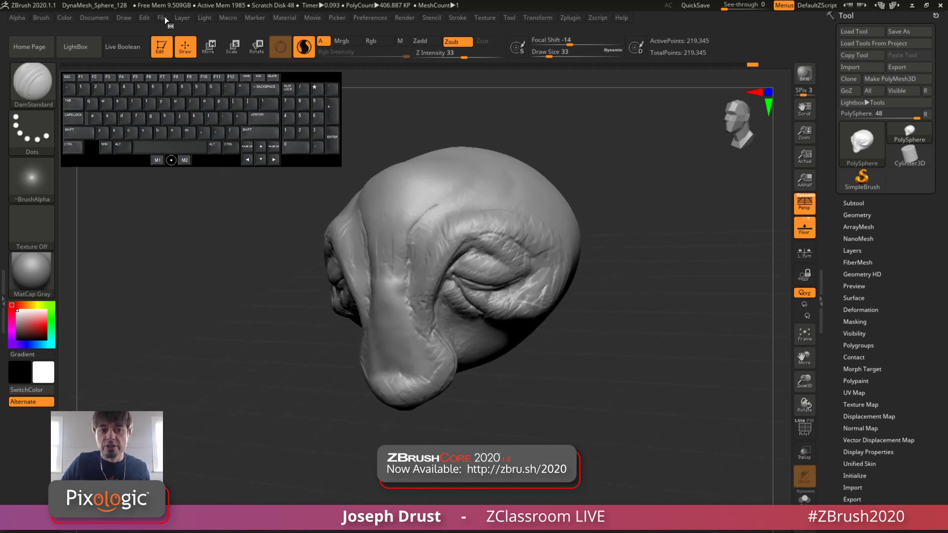
pyautogui.click(163, 19)
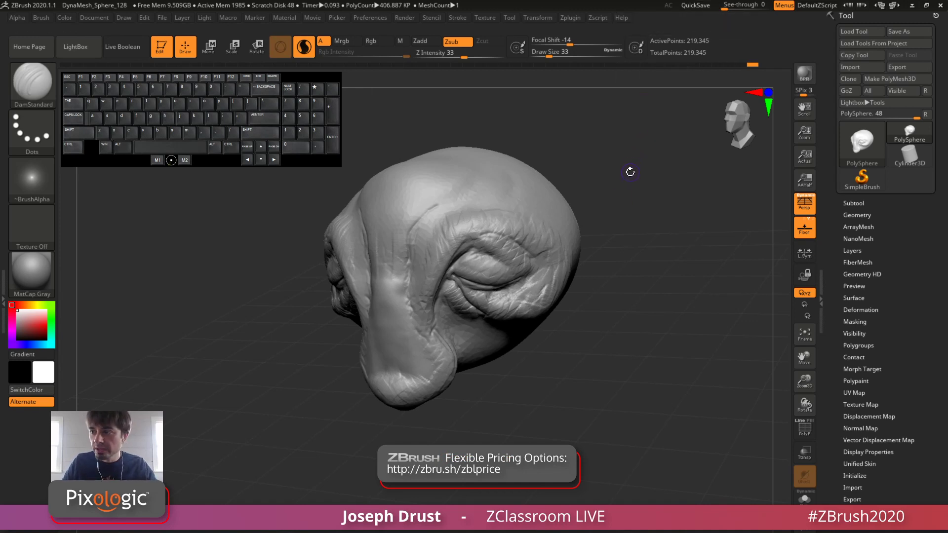
pyautogui.moveTo(630, 166)
pyautogui.mouseDown()
pyautogui.moveTo(644, 185)
pyautogui.moveTo(578, 182)
pyautogui.mouseUp()
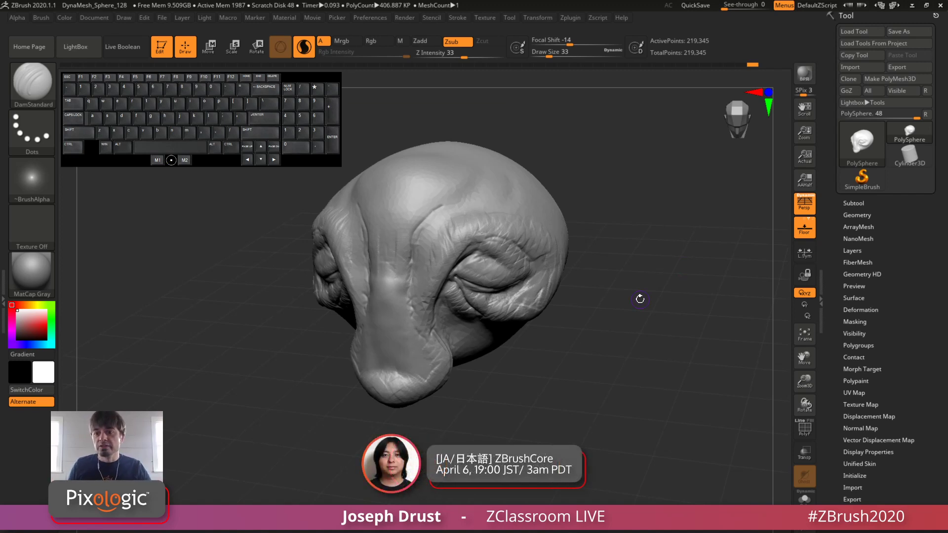
pyautogui.moveTo(853, 148)
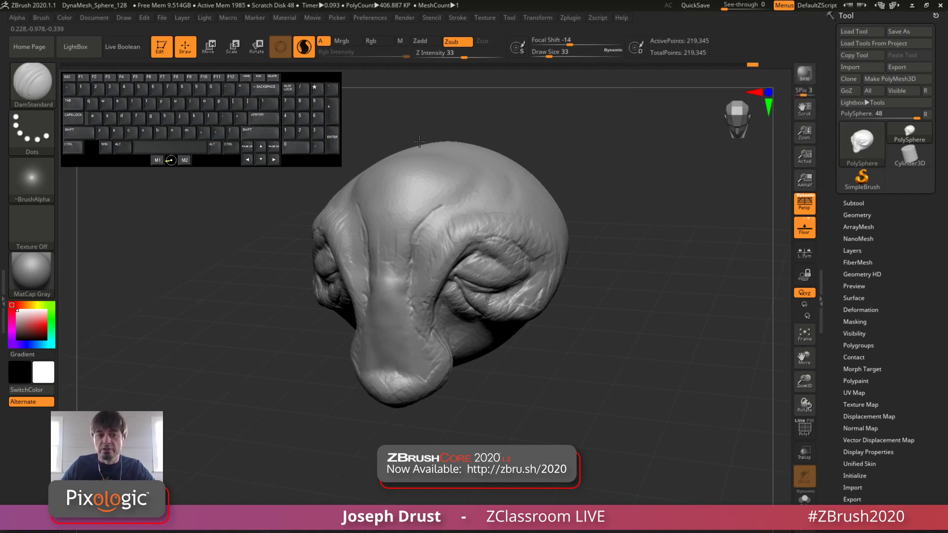
pyautogui.click(162, 19)
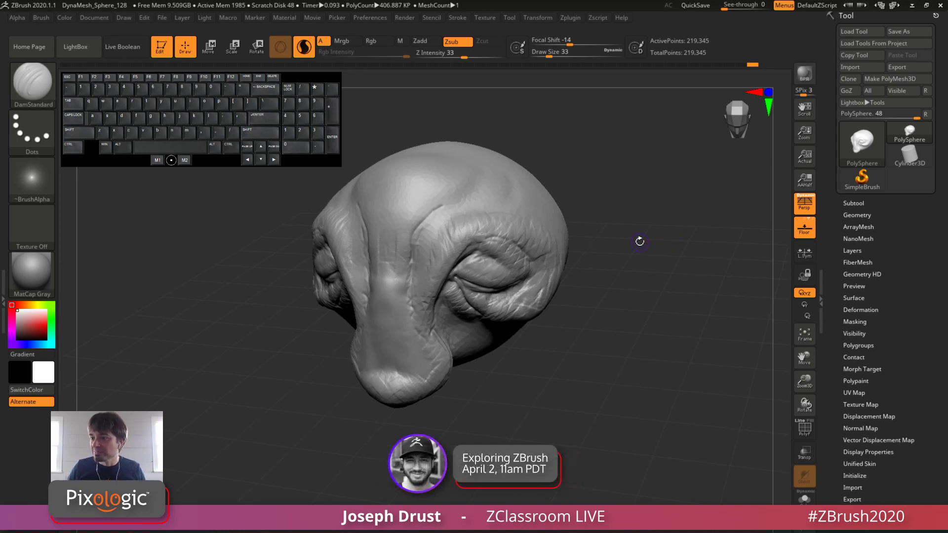
# Step: Examine the DynaMesh and Tessimate settings in the head's geometry options
pyautogui.moveTo(609, 209); pyautogui.dragTo(660, 223)
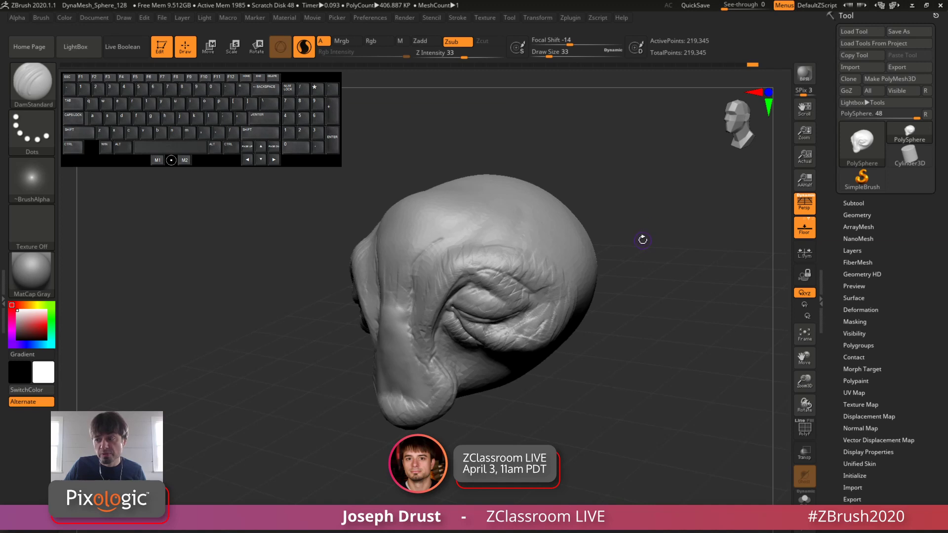
pyautogui.click(857, 215)
pyautogui.moveTo(828, 254); pyautogui.dragTo(825, 201)
pyautogui.keyDown('shift'); pyautogui.click(860, 402); pyautogui.keyUp('shift')
pyautogui.moveTo(832, 392); pyautogui.dragTo(832, 313)
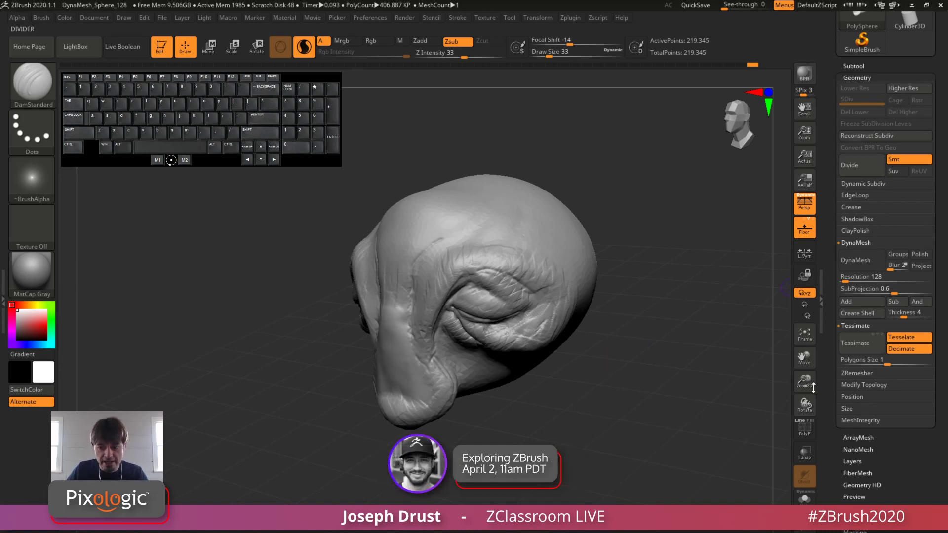
# Step: Inspect the head's polygon density with the wireframe shown, close the geometry settings and return to the plain shaded display
pyautogui.click(803, 437)
pyautogui.keyDown('alt'); pyautogui.moveTo(696, 371); pyautogui.dragTo(686, 405); pyautogui.keyUp('alt')
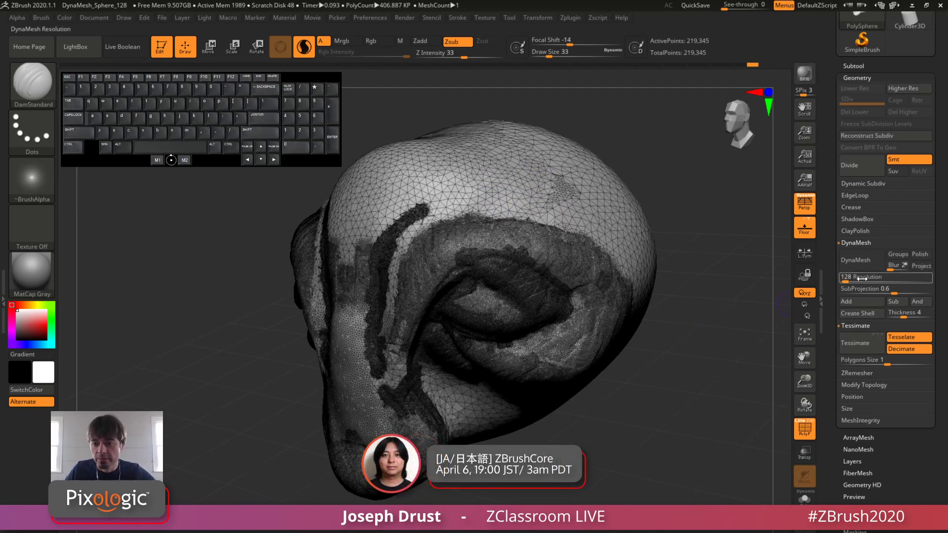
pyautogui.click(852, 326)
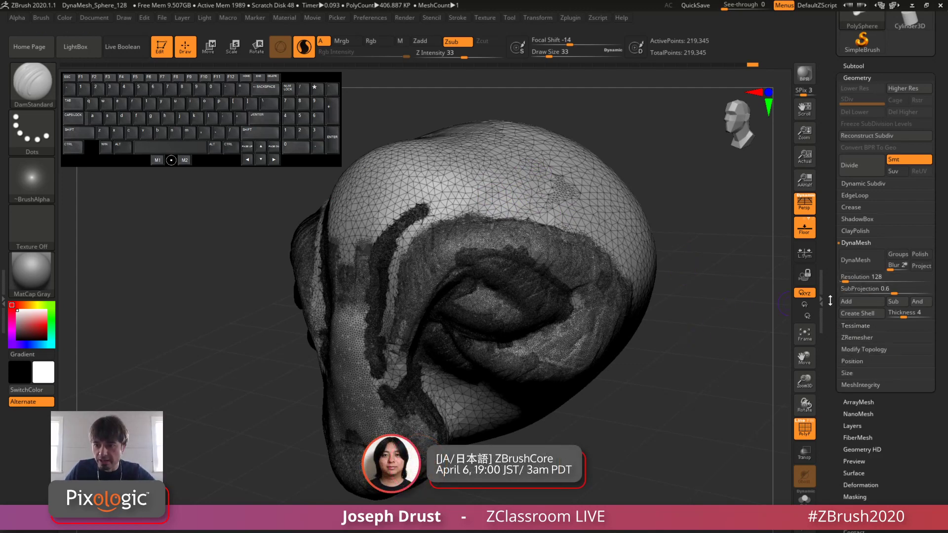
pyautogui.click(859, 78)
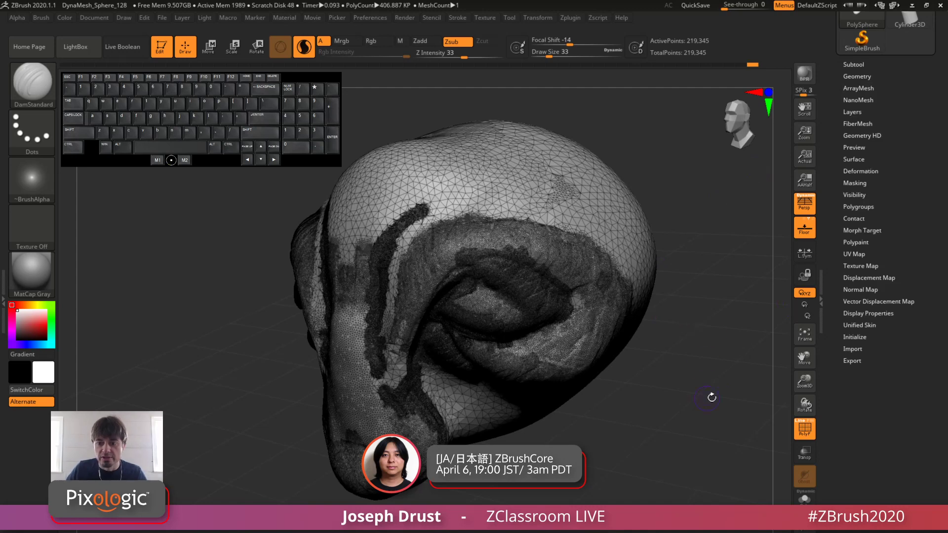
pyautogui.click(804, 430)
pyautogui.keyDown('alt'); pyautogui.moveTo(687, 437); pyautogui.dragTo(680, 395); pyautogui.keyUp('alt')
pyautogui.moveTo(634, 436)
pyautogui.keyDown('alt'); pyautogui.mouseDown()
pyautogui.moveTo(677, 409)
pyautogui.moveTo(698, 364)
pyautogui.moveTo(682, 368)
pyautogui.moveTo(755, 360)
pyautogui.moveTo(684, 369)
pyautogui.moveTo(679, 383)
pyautogui.moveTo(687, 380)
pyautogui.mouseUp(); pyautogui.keyUp('alt')
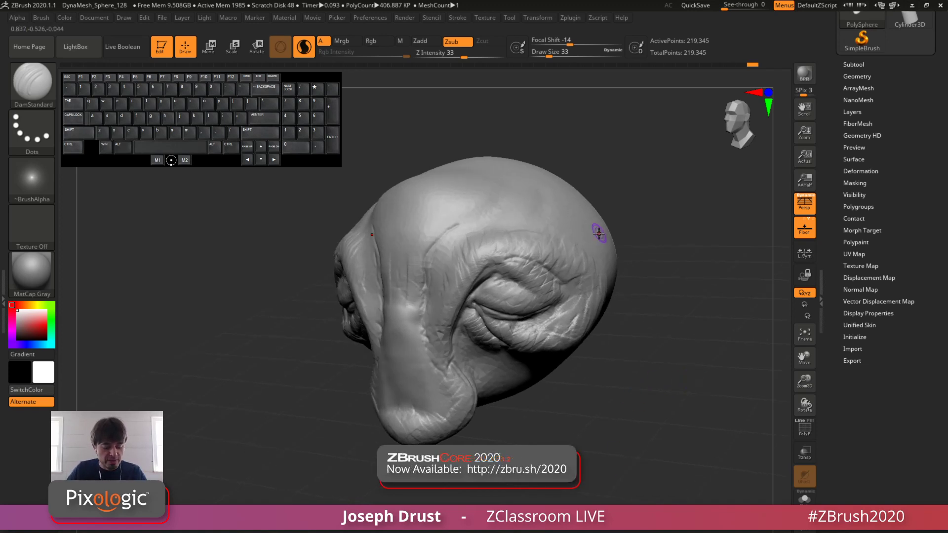
# Step: Choose the Move brush and set its draw size to 234
pyautogui.press('b')
pyautogui.press('m')
pyautogui.press('v')
pyautogui.moveTo(674, 203)
pyautogui.keyDown('alt'); pyautogui.mouseDown()
pyautogui.moveTo(687, 200)
pyautogui.moveTo(661, 208)
pyautogui.moveTo(686, 205)
pyautogui.mouseUp(); pyautogui.keyUp('alt')
pyautogui.press('space')
pyautogui.moveTo(695, 204); pyautogui.dragTo(704, 222)
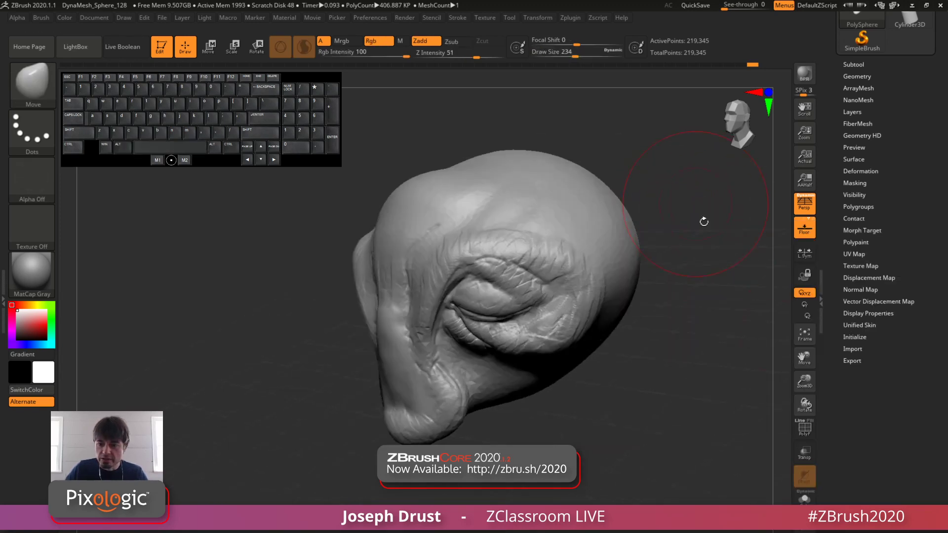
# Step: With the wireframe shown, try to stretch long horns out of the back of the head using the Move brush
pyautogui.click(804, 429)
pyautogui.keyDown('alt'); pyautogui.moveTo(701, 316); pyautogui.dragTo(605, 353); pyautogui.keyUp('alt')
pyautogui.moveTo(531, 277)
pyautogui.mouseDown()
pyautogui.moveTo(656, 224)
pyautogui.moveTo(604, 229)
pyautogui.moveTo(698, 165)
pyautogui.mouseUp()
pyautogui.hotkey('ctrl', 'z')
pyautogui.moveTo(612, 205)
pyautogui.mouseDown()
pyautogui.moveTo(694, 185)
pyautogui.moveTo(684, 197)
pyautogui.moveTo(635, 172)
pyautogui.mouseUp()
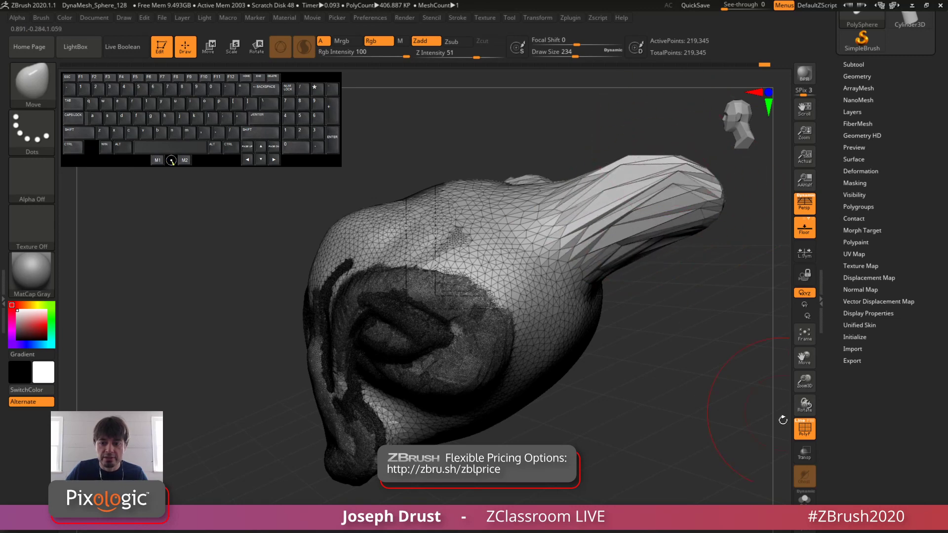
# Step: Hide the wireframe and try to bend and lengthen the stretched horns with more Move brush strokes
pyautogui.click(804, 428)
pyautogui.moveTo(683, 329)
pyautogui.mouseDown()
pyautogui.moveTo(717, 341)
pyautogui.moveTo(674, 318)
pyautogui.mouseUp()
pyautogui.moveTo(604, 202)
pyautogui.mouseDown()
pyautogui.moveTo(607, 169)
pyautogui.moveTo(633, 180)
pyautogui.mouseUp()
pyautogui.moveTo(634, 250); pyautogui.dragTo(641, 238)
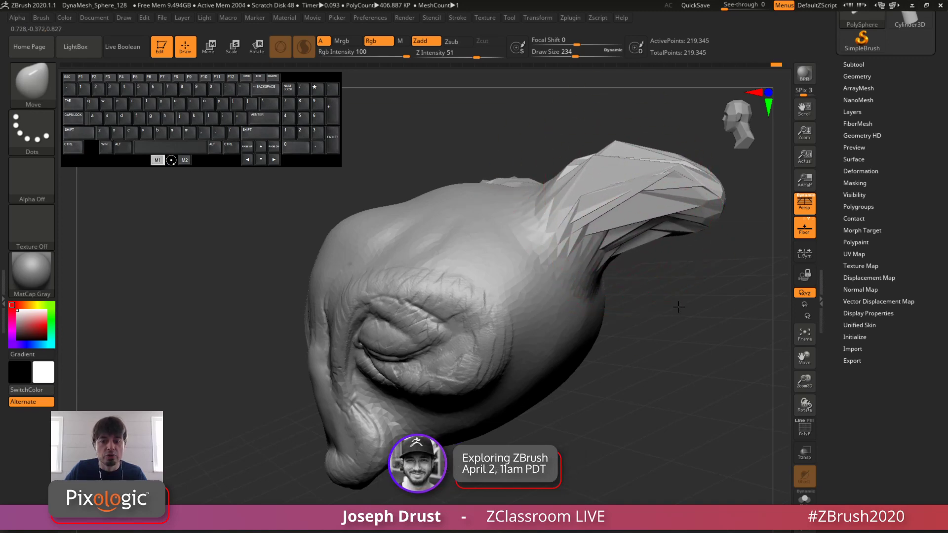
pyautogui.moveTo(719, 316)
pyautogui.mouseDown()
pyautogui.moveTo(629, 313)
pyautogui.moveTo(717, 308)
pyautogui.mouseUp()
pyautogui.moveTo(720, 208); pyautogui.dragTo(746, 206)
pyautogui.moveTo(740, 209); pyautogui.dragTo(749, 211)
pyautogui.moveTo(693, 314)
pyautogui.mouseDown()
pyautogui.moveTo(687, 280)
pyautogui.moveTo(711, 305)
pyautogui.mouseUp()
pyautogui.moveTo(710, 306)
pyautogui.keyDown('alt'); pyautogui.mouseDown()
pyautogui.moveTo(676, 330)
pyautogui.moveTo(546, 249)
pyautogui.mouseUp(); pyautogui.keyUp('alt')
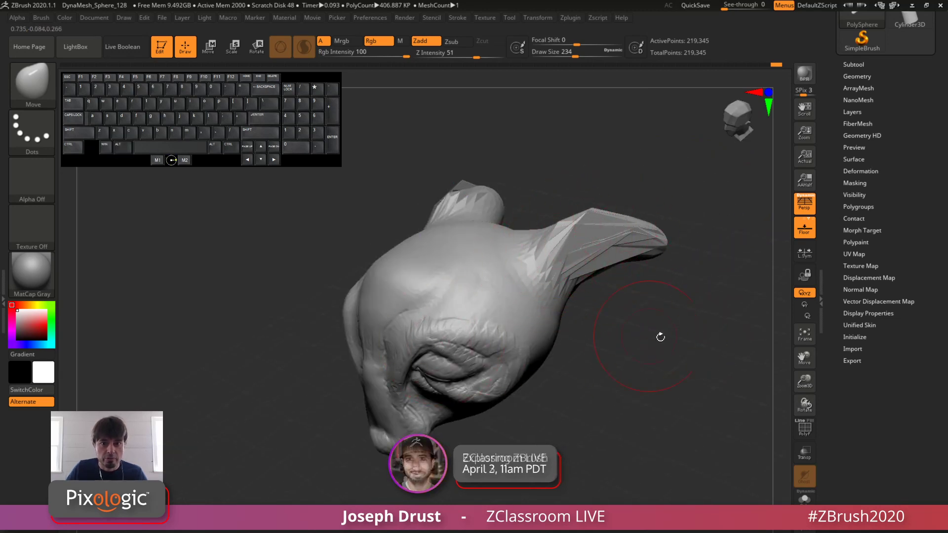
pyautogui.moveTo(660, 334); pyautogui.dragTo(567, 233)
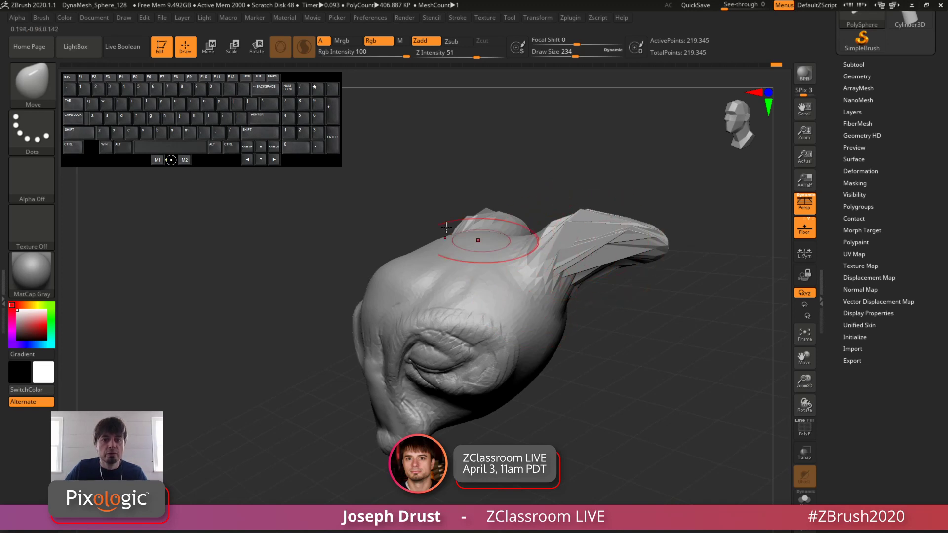
# Step: Undo all the Move brush strokes that formed the horns on the back of the head
pyautogui.hotkey('ctrl', 'z')
pyautogui.hotkey('ctrl', 'z')
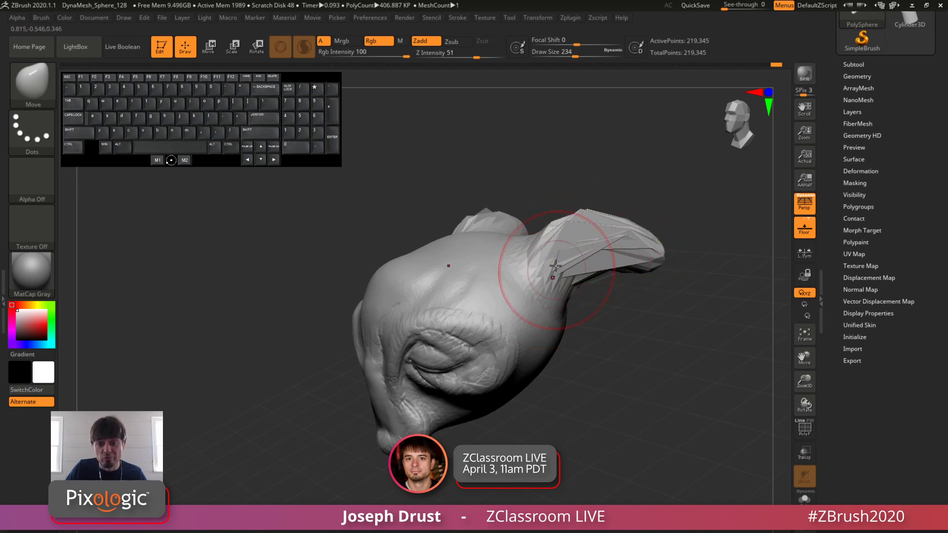
pyautogui.hotkey('ctrl', 'z')
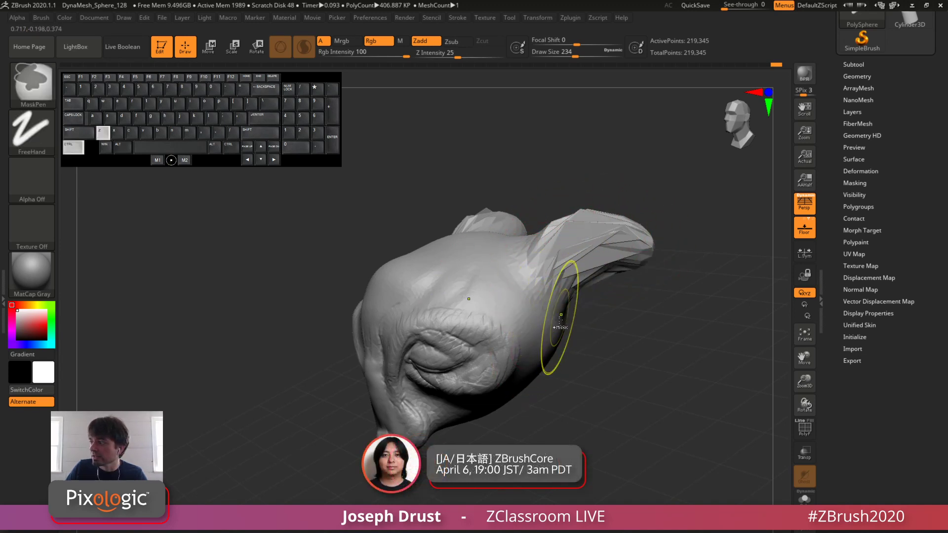
pyautogui.hotkey('ctrl', 'z')
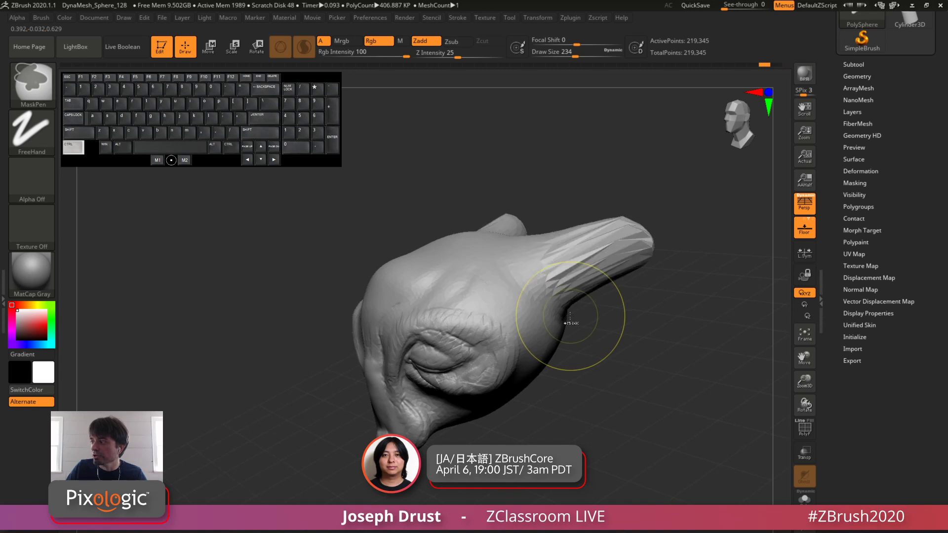
pyautogui.hotkey('ctrl', 'z')
pyautogui.hotkey('ctrl', 'z')
pyautogui.hotkey('ctrl', 'z')
pyautogui.hotkey('ctrl', 'z')
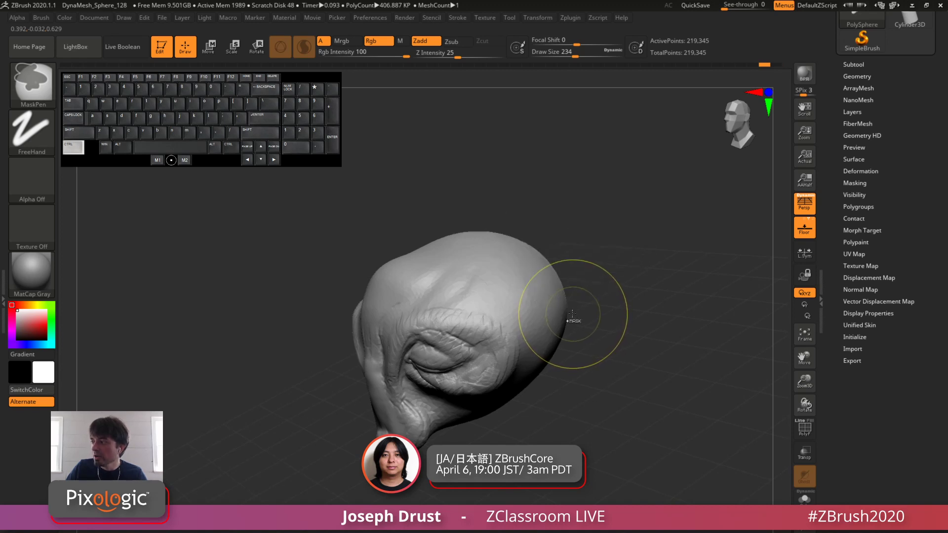
pyautogui.moveTo(599, 266)
pyautogui.keyDown('alt'); pyautogui.mouseDown()
pyautogui.moveTo(654, 222)
pyautogui.moveTo(665, 253)
pyautogui.moveTo(677, 237)
pyautogui.moveTo(674, 250)
pyautogui.moveTo(657, 251)
pyautogui.mouseUp(); pyautogui.keyUp('alt')
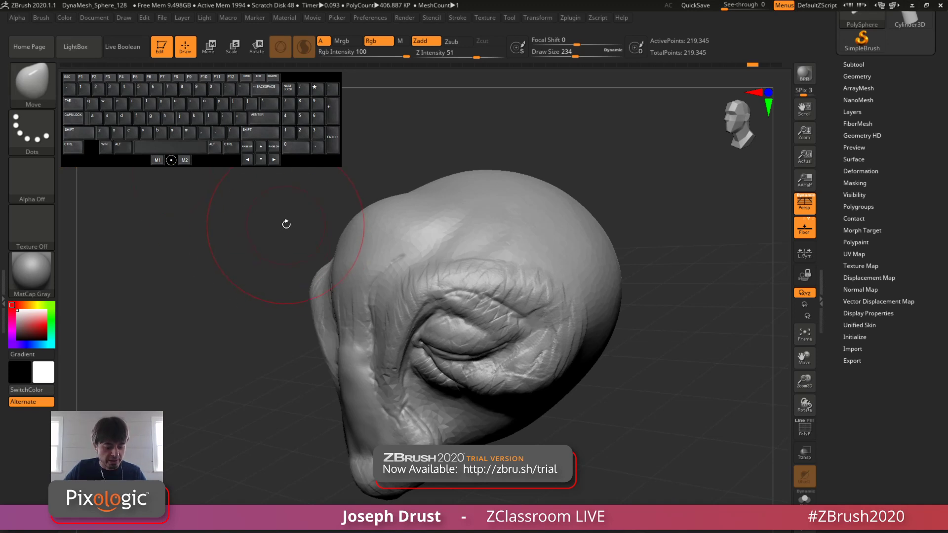
# Step: Choose the SnakeHook brush, set its draw size to 128 and turn the head to a front view
pyautogui.press('b')
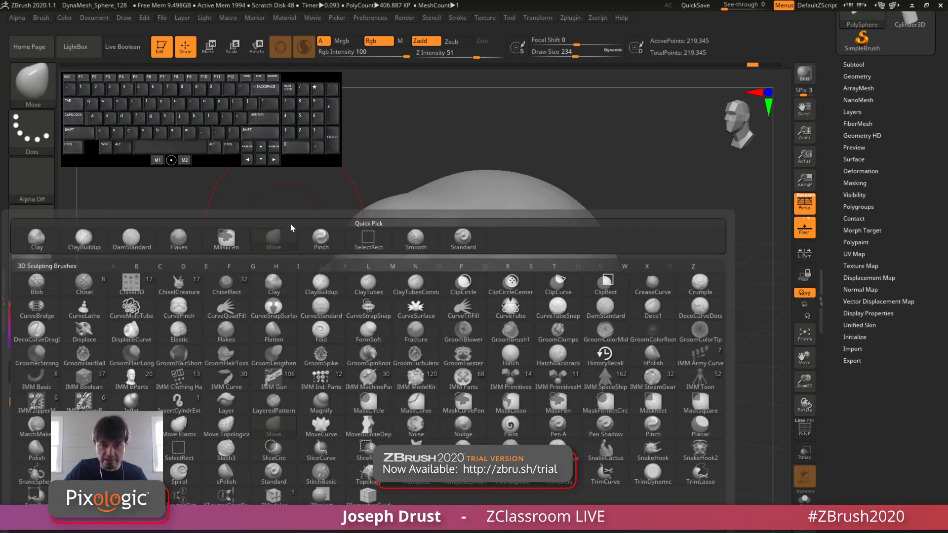
pyautogui.press('s')
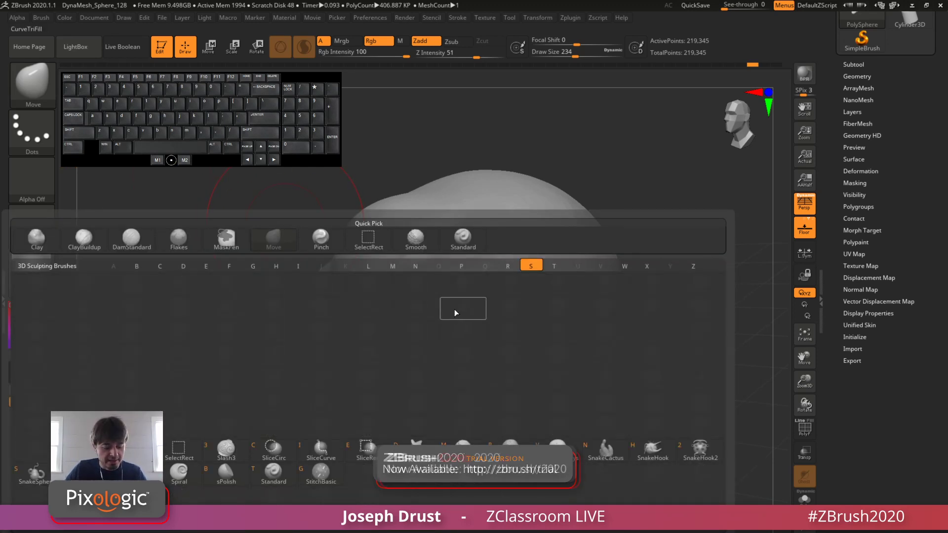
pyautogui.moveTo(606, 450)
pyautogui.moveTo(661, 454)
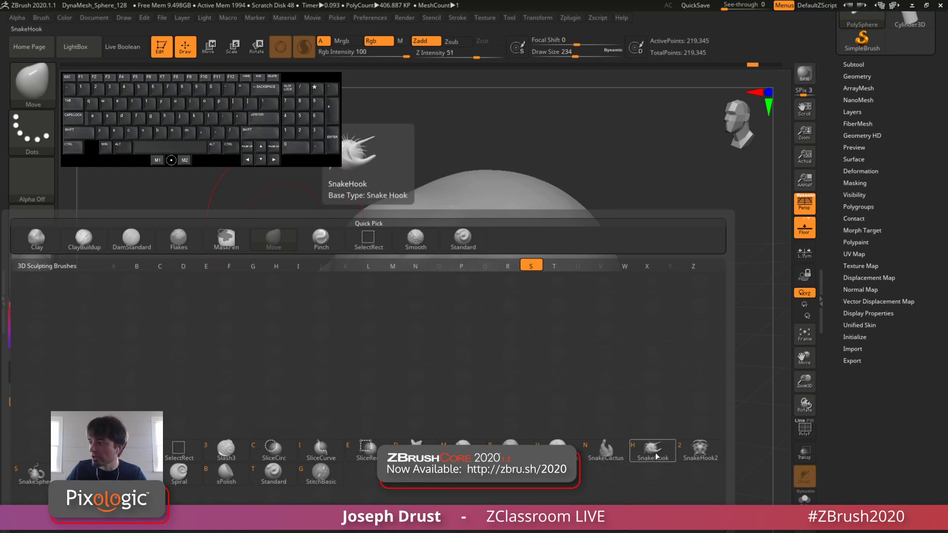
pyautogui.click(656, 455)
pyautogui.moveTo(625, 289)
pyautogui.mouseDown()
pyautogui.moveTo(666, 282)
pyautogui.moveTo(655, 285)
pyautogui.mouseUp()
pyautogui.press('space')
pyautogui.moveTo(660, 328); pyautogui.dragTo(660, 291)
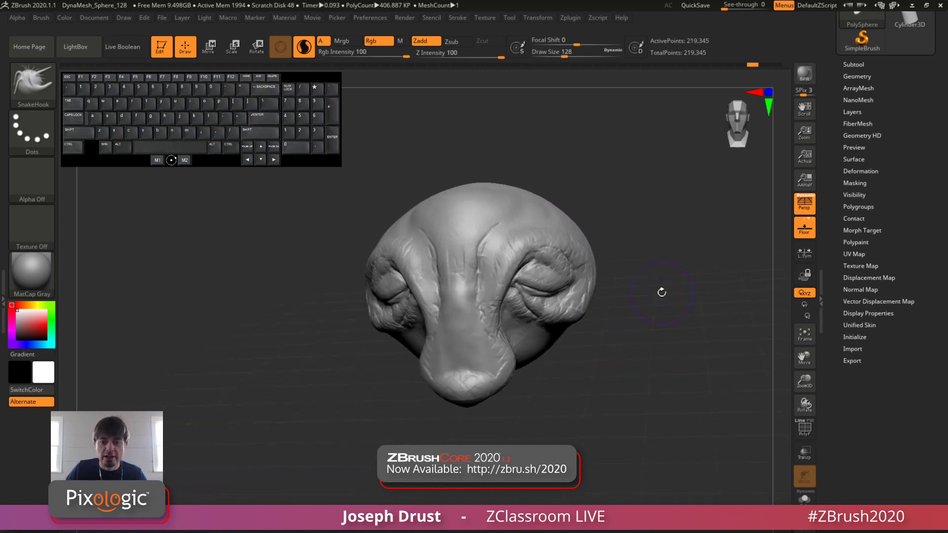
pyautogui.moveTo(592, 346)
pyautogui.mouseDown()
pyautogui.moveTo(602, 369)
pyautogui.moveTo(575, 370)
pyautogui.mouseUp()
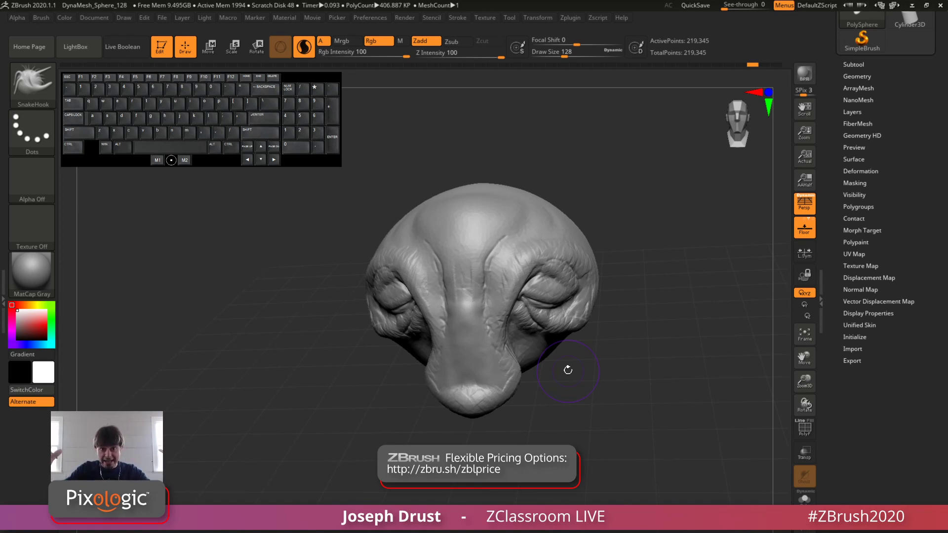
# Step: Try pulling a horn out of the upper head with SnakeHook at draw size 154, then undo the pull
pyautogui.moveTo(655, 207); pyautogui.dragTo(587, 202)
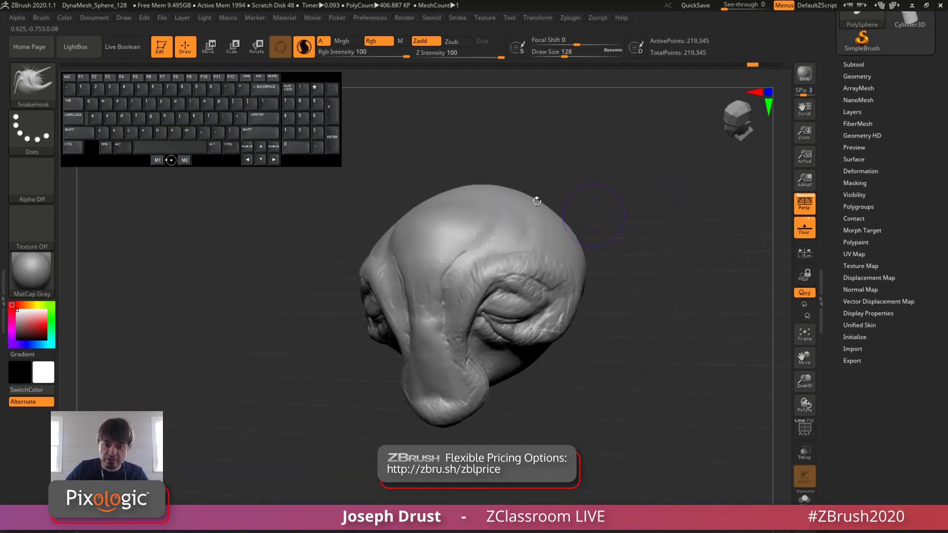
pyautogui.press('space')
pyautogui.moveTo(511, 238)
pyautogui.mouseDown()
pyautogui.moveTo(514, 212)
pyautogui.moveTo(558, 187)
pyautogui.moveTo(616, 194)
pyautogui.moveTo(654, 127)
pyautogui.mouseUp()
pyautogui.moveTo(627, 284)
pyautogui.mouseDown()
pyautogui.moveTo(733, 270)
pyautogui.moveTo(647, 277)
pyautogui.mouseUp()
pyautogui.moveTo(707, 277); pyautogui.dragTo(674, 294)
pyautogui.hotkey('ctrl', 'z')
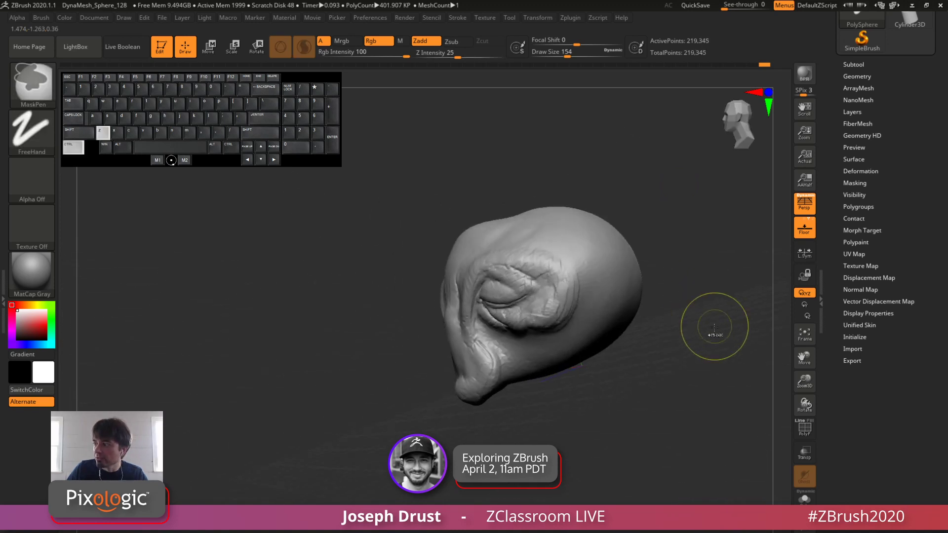
# Step: Pull a long neck out of the underside of the head with SnakeHook at draw size 280
pyautogui.moveTo(715, 328)
pyautogui.keyDown('alt'); pyautogui.mouseDown()
pyautogui.moveTo(604, 271)
pyautogui.moveTo(610, 282)
pyautogui.moveTo(634, 273)
pyautogui.mouseUp(); pyautogui.keyUp('alt')
pyautogui.press('space')
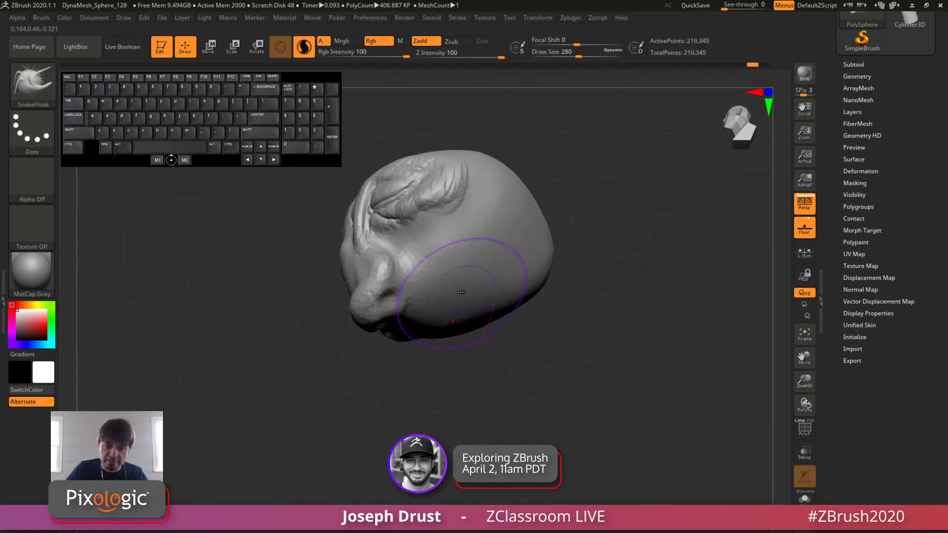
pyautogui.moveTo(588, 309); pyautogui.dragTo(595, 326)
pyautogui.moveTo(460, 295)
pyautogui.mouseDown()
pyautogui.moveTo(513, 446)
pyautogui.moveTo(523, 451)
pyautogui.moveTo(641, 394)
pyautogui.moveTo(573, 397)
pyautogui.mouseUp()
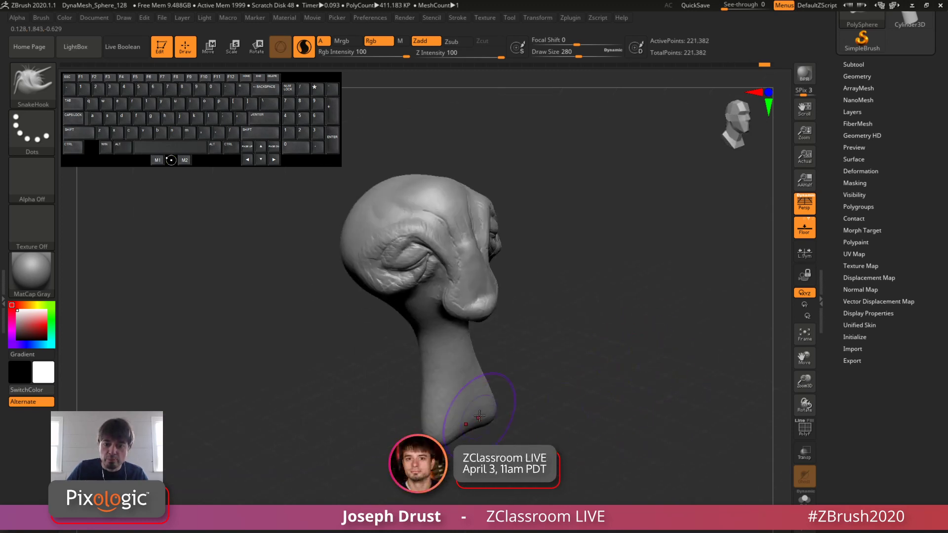
# Step: Pull shoulders outward from the lower end of the neck with the SnakeHook brush
pyautogui.moveTo(479, 417)
pyautogui.mouseDown()
pyautogui.moveTo(486, 437)
pyautogui.moveTo(508, 395)
pyautogui.mouseUp()
pyautogui.moveTo(588, 387)
pyautogui.mouseDown()
pyautogui.moveTo(525, 383)
pyautogui.moveTo(540, 381)
pyautogui.mouseUp()
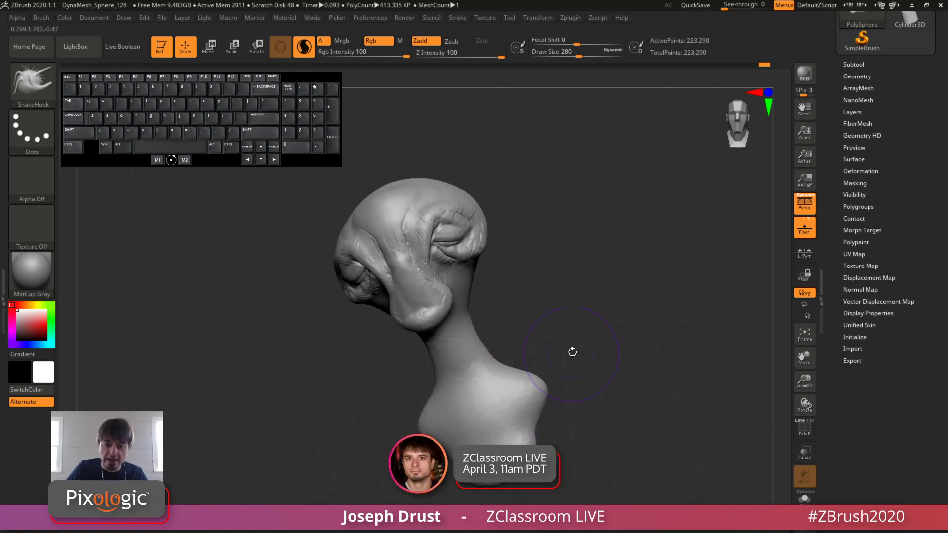
pyautogui.moveTo(572, 351); pyautogui.dragTo(535, 357)
pyautogui.moveTo(531, 395); pyautogui.dragTo(551, 382)
pyautogui.moveTo(597, 370); pyautogui.dragTo(571, 376)
# Step: Shape the chest and upper back of the bust with short SnakeHook strokes from several sides
pyautogui.moveTo(509, 410); pyautogui.dragTo(492, 422)
pyautogui.moveTo(503, 383); pyautogui.dragTo(519, 368)
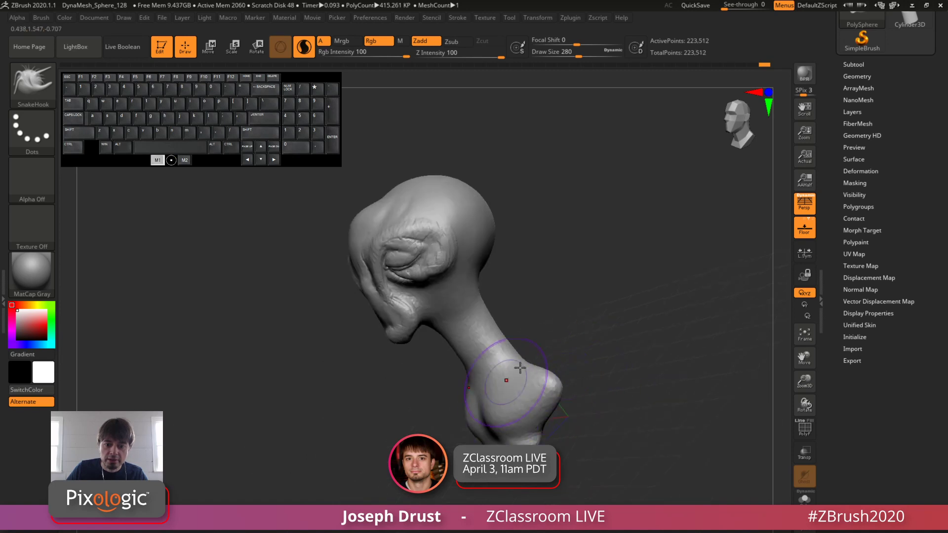
pyautogui.moveTo(419, 395)
pyautogui.mouseDown()
pyautogui.moveTo(457, 397)
pyautogui.moveTo(468, 417)
pyautogui.mouseUp()
pyautogui.moveTo(358, 410); pyautogui.dragTo(414, 416)
pyautogui.moveTo(480, 417); pyautogui.dragTo(489, 431)
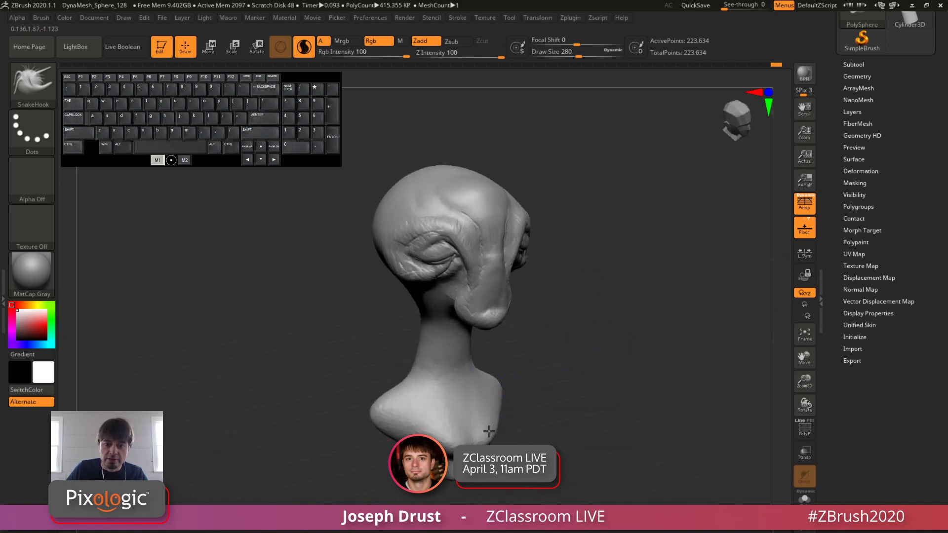
# Step: Slim and curve the neck between the head and shoulders with the SnakeHook brush
pyautogui.moveTo(548, 401)
pyautogui.mouseDown()
pyautogui.moveTo(524, 393)
pyautogui.moveTo(471, 328)
pyautogui.mouseUp()
pyautogui.moveTo(517, 312); pyautogui.dragTo(542, 301)
pyautogui.moveTo(489, 324)
pyautogui.mouseDown()
pyautogui.moveTo(475, 312)
pyautogui.moveTo(508, 299)
pyautogui.mouseUp()
pyautogui.moveTo(495, 357); pyautogui.dragTo(483, 347)
pyautogui.moveTo(514, 329); pyautogui.dragTo(498, 340)
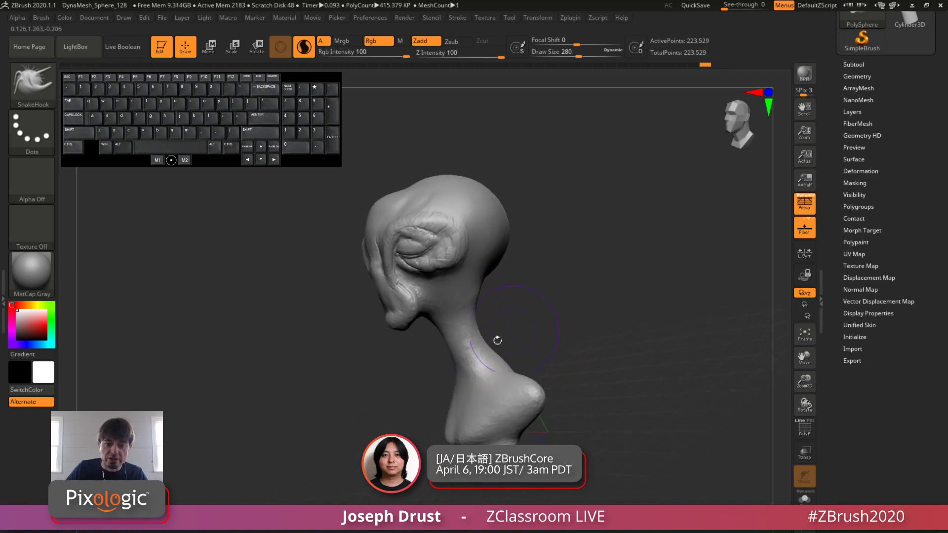
pyautogui.moveTo(603, 315)
pyautogui.mouseDown()
pyautogui.moveTo(609, 292)
pyautogui.moveTo(628, 296)
pyautogui.moveTo(514, 257)
pyautogui.moveTo(375, 163)
pyautogui.mouseUp()
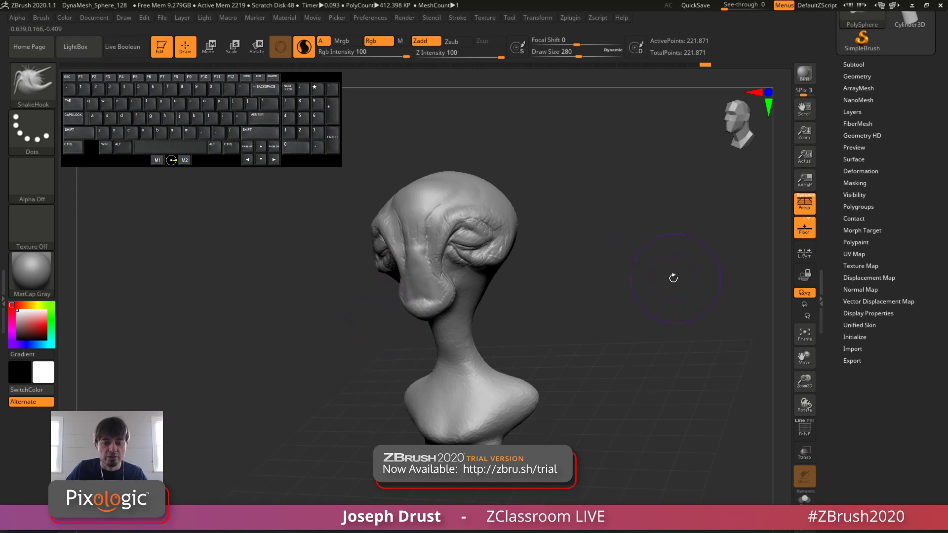
# Step: Switch to the ClayBuildup brush and return to SnakeHook
pyautogui.moveTo(673, 278)
pyautogui.mouseDown()
pyautogui.moveTo(602, 220)
pyautogui.moveTo(595, 225)
pyautogui.mouseUp()
pyautogui.press('b')
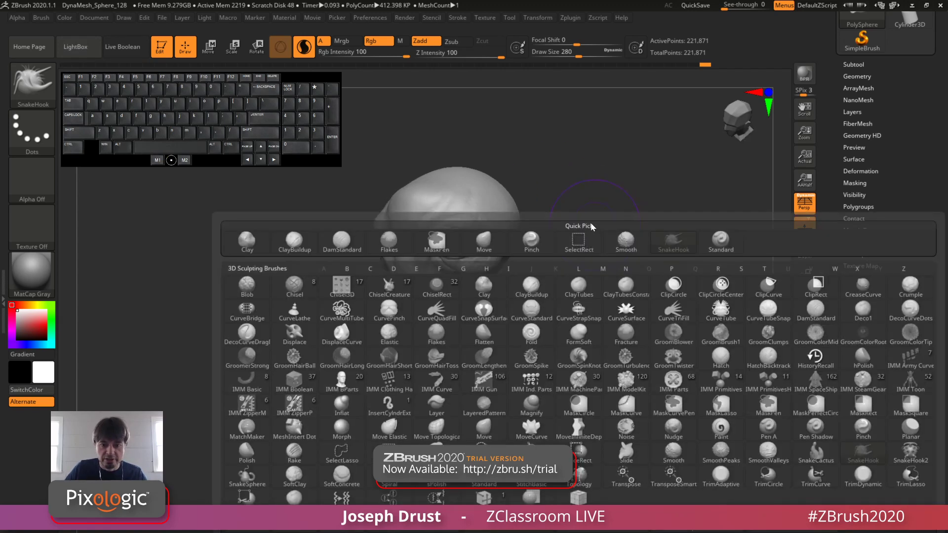
pyautogui.press('c')
pyautogui.press('b')
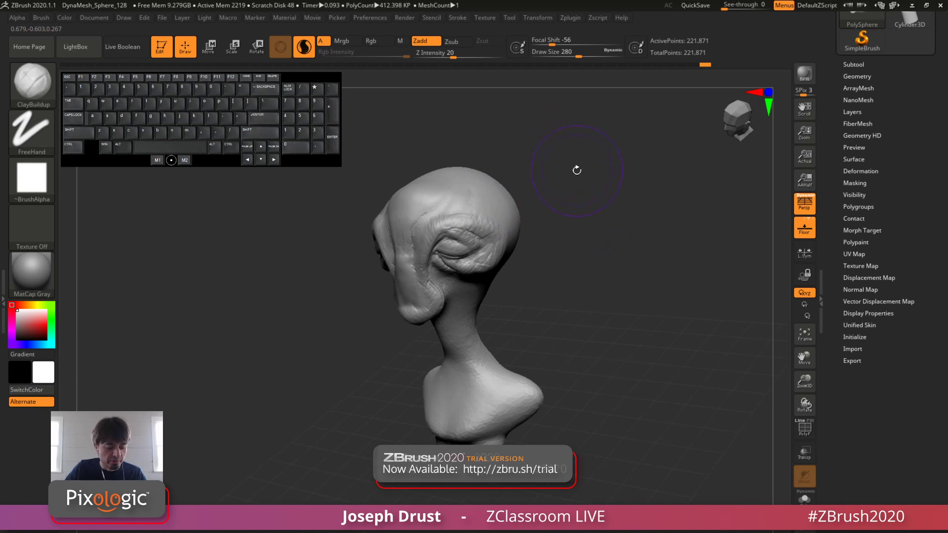
pyautogui.press('b')
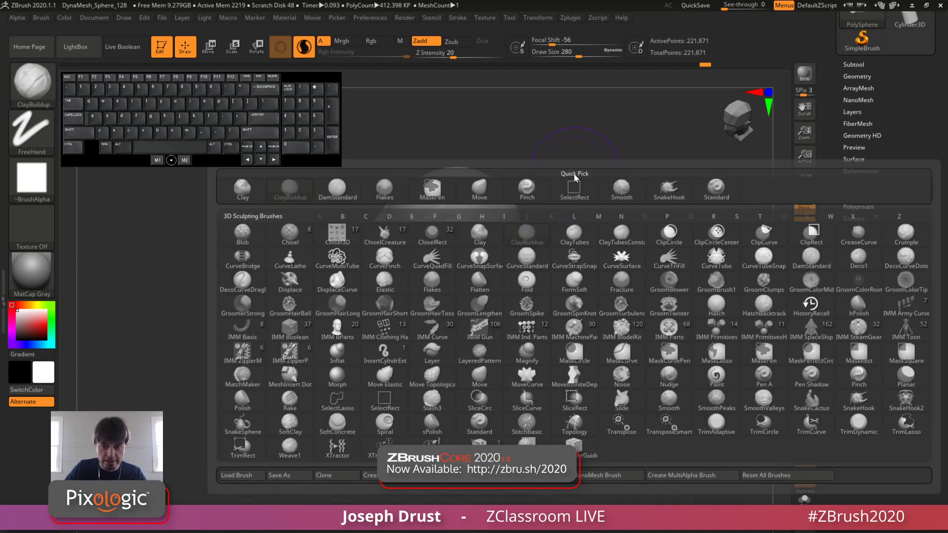
pyautogui.press('s')
pyautogui.press('h')
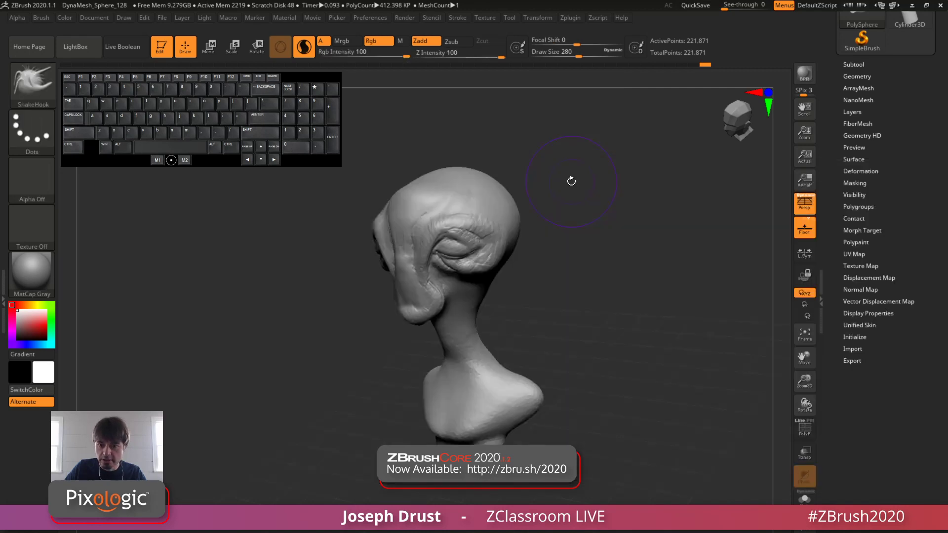
# Step: Show the wireframe to examine the polygon density on the neck and shoulders
pyautogui.moveTo(593, 237); pyautogui.dragTo(662, 320)
pyautogui.click(804, 437)
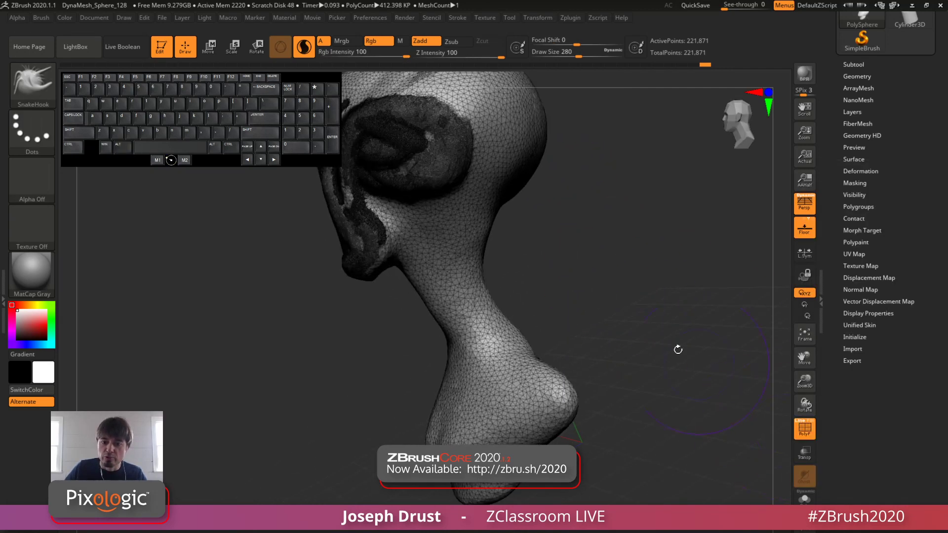
# Step: Try to pull the back of the neck outward with SnakeHook at draw size 167, and undo the stroke
pyautogui.moveTo(509, 236); pyautogui.dragTo(518, 253)
pyautogui.press('space')
pyautogui.click(486, 256)
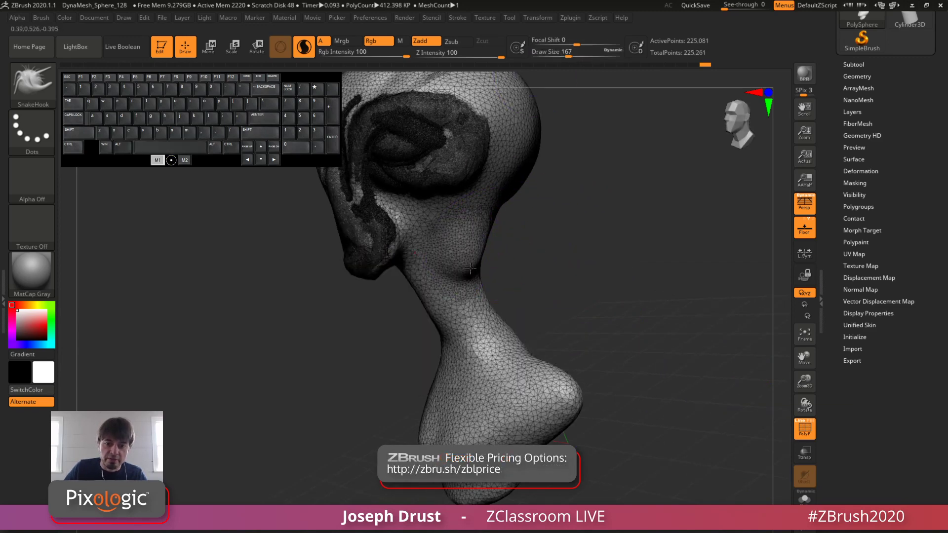
pyautogui.moveTo(482, 286); pyautogui.dragTo(551, 254)
pyautogui.moveTo(605, 292); pyautogui.dragTo(626, 284)
pyautogui.hotkey('ctrl', 'z')
pyautogui.moveTo(641, 331); pyautogui.dragTo(656, 307)
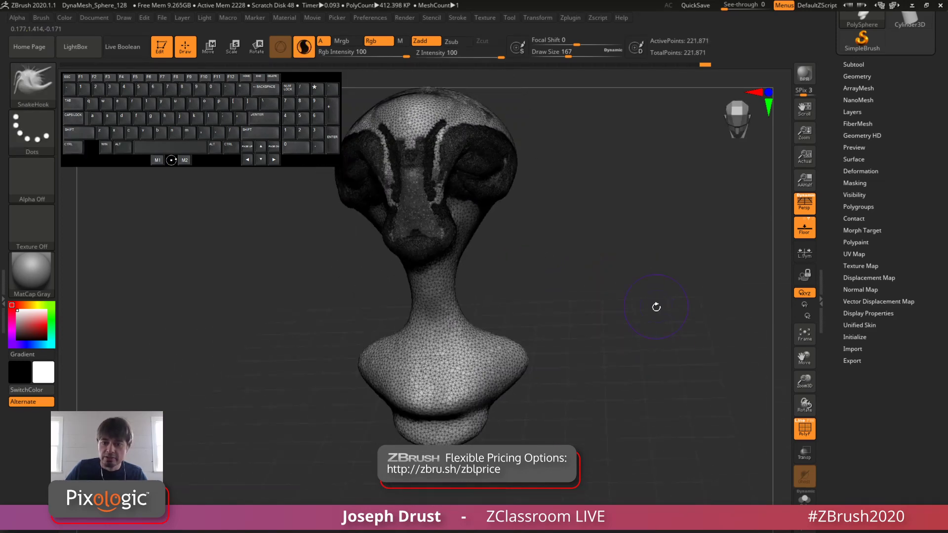
# Step: Hide the wireframe and pull the bottom of the chest down into a tapered torso with SnakeHook, enlarging the draw size to 331
pyautogui.click(807, 436)
pyautogui.moveTo(458, 416)
pyautogui.mouseDown()
pyautogui.moveTo(446, 430)
pyautogui.moveTo(444, 462)
pyautogui.mouseUp()
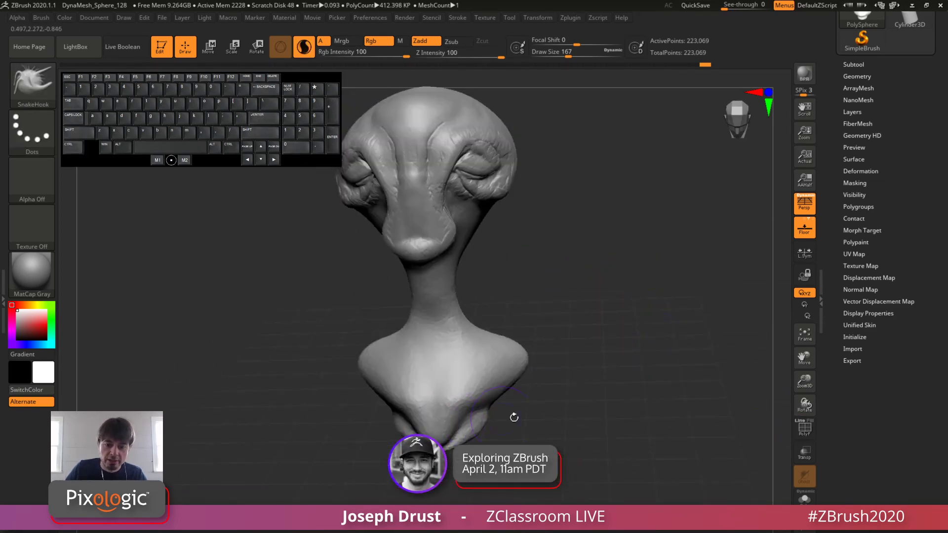
pyautogui.press('space')
pyautogui.click(510, 423)
pyautogui.moveTo(556, 418)
pyautogui.mouseDown()
pyautogui.moveTo(513, 412)
pyautogui.moveTo(517, 422)
pyautogui.mouseUp()
pyautogui.moveTo(491, 399); pyautogui.dragTo(471, 446)
pyautogui.moveTo(551, 406)
pyautogui.mouseDown()
pyautogui.moveTo(575, 398)
pyautogui.moveTo(611, 331)
pyautogui.moveTo(624, 328)
pyautogui.mouseUp()
pyautogui.moveTo(624, 328)
pyautogui.keyDown('alt'); pyautogui.mouseDown()
pyautogui.moveTo(641, 317)
pyautogui.moveTo(612, 320)
pyautogui.mouseUp(); pyautogui.keyUp('alt')
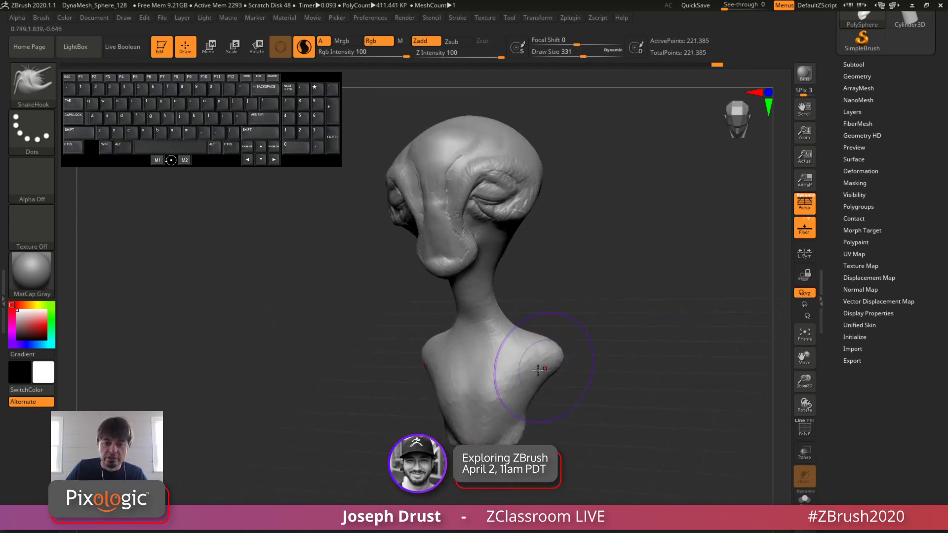
# Step: Reshape the shoulders and the back of the neck with short SnakeHook strokes at draw size 331
pyautogui.moveTo(545, 367)
pyautogui.mouseDown()
pyautogui.moveTo(562, 346)
pyautogui.moveTo(551, 326)
pyautogui.mouseUp()
pyautogui.moveTo(526, 321); pyautogui.dragTo(512, 334)
pyautogui.moveTo(588, 321); pyautogui.dragTo(509, 302)
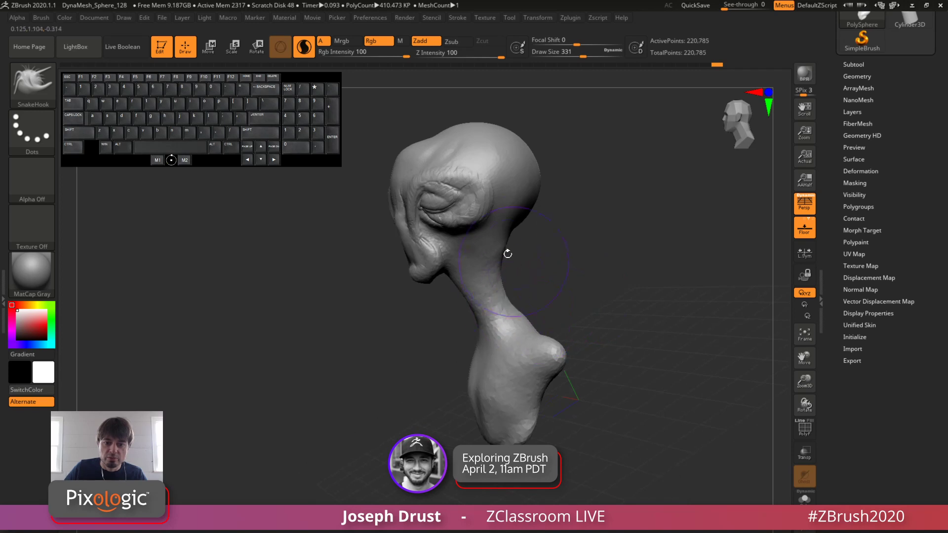
pyautogui.moveTo(488, 251); pyautogui.dragTo(492, 244)
pyautogui.moveTo(549, 232)
pyautogui.mouseDown()
pyautogui.moveTo(642, 236)
pyautogui.moveTo(603, 237)
pyautogui.moveTo(590, 254)
pyautogui.moveTo(615, 242)
pyautogui.mouseUp()
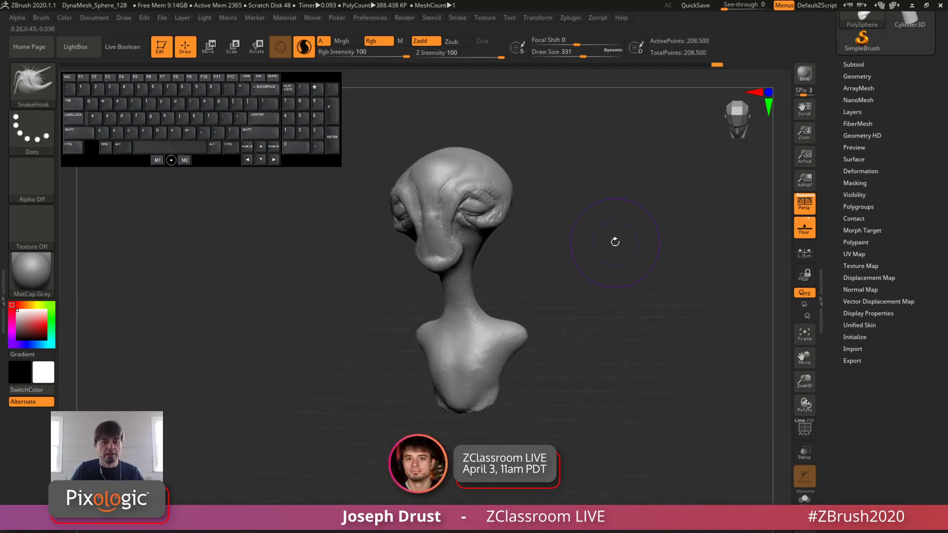
# Step: Pull long thin arms down from both shoulders with SnakeHook at draw size 158
pyautogui.moveTo(568, 330)
pyautogui.mouseDown()
pyautogui.moveTo(561, 326)
pyautogui.moveTo(581, 321)
pyautogui.moveTo(562, 312)
pyautogui.mouseUp()
pyautogui.press('space')
pyautogui.press('space')
pyautogui.moveTo(566, 364)
pyautogui.mouseDown()
pyautogui.moveTo(549, 364)
pyautogui.moveTo(557, 490)
pyautogui.moveTo(599, 410)
pyautogui.moveTo(607, 412)
pyautogui.moveTo(595, 414)
pyautogui.moveTo(604, 416)
pyautogui.moveTo(625, 353)
pyautogui.moveTo(495, 319)
pyautogui.mouseUp()
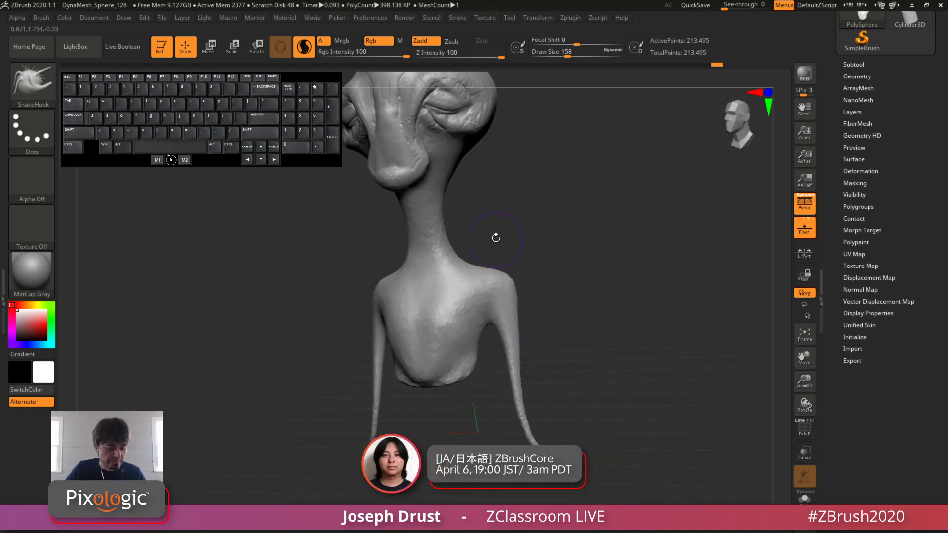
# Step: Switch to the Inflat brush and thicken the lower part of the arms
pyautogui.press('b')
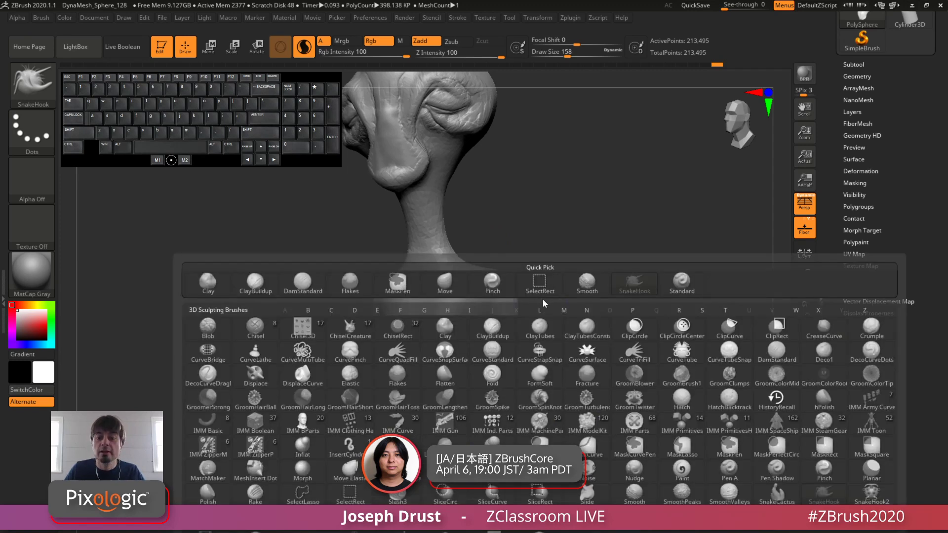
pyautogui.press('i')
pyautogui.press('n')
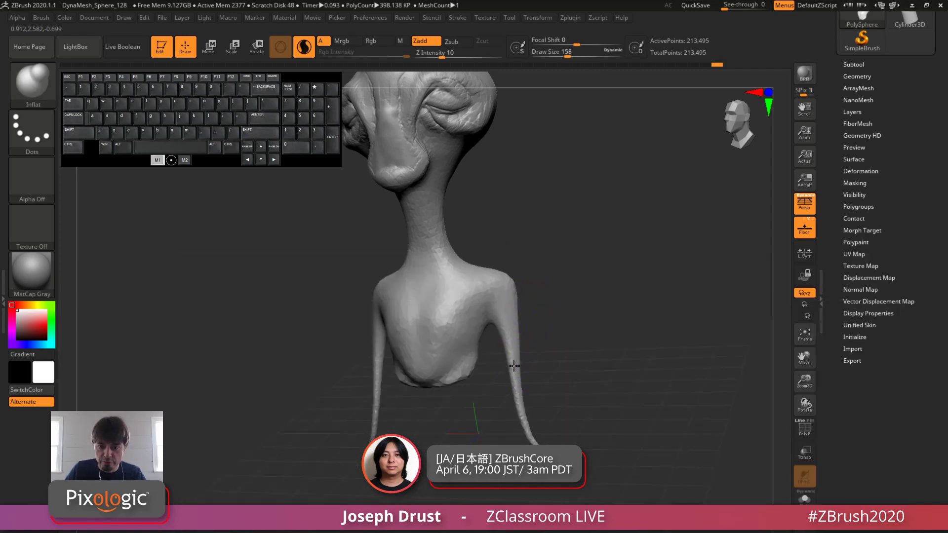
pyautogui.keyDown('shift'); pyautogui.moveTo(517, 394); pyautogui.dragTo(530, 437); pyautogui.keyUp('shift')
pyautogui.keyDown('shift'); pyautogui.moveTo(584, 402); pyautogui.dragTo(620, 327); pyautogui.keyUp('shift')
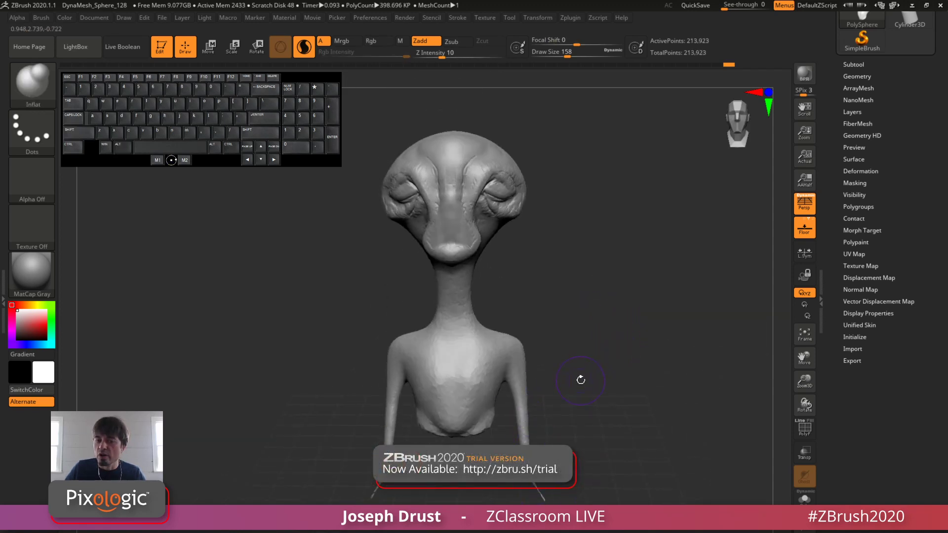
pyautogui.moveTo(581, 380); pyautogui.dragTo(544, 422)
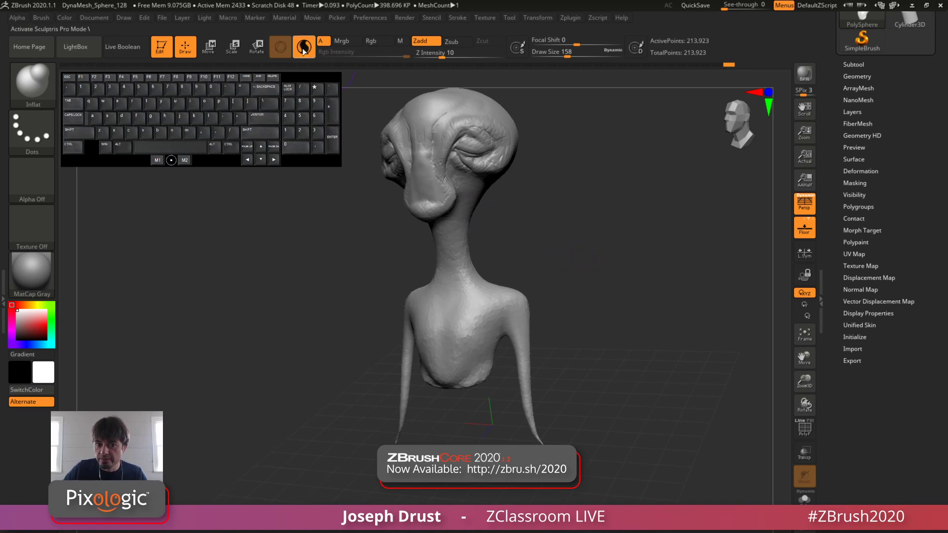
# Step: Set the draw size to 245 and smooth the arms away up to the shoulders
pyautogui.press('space')
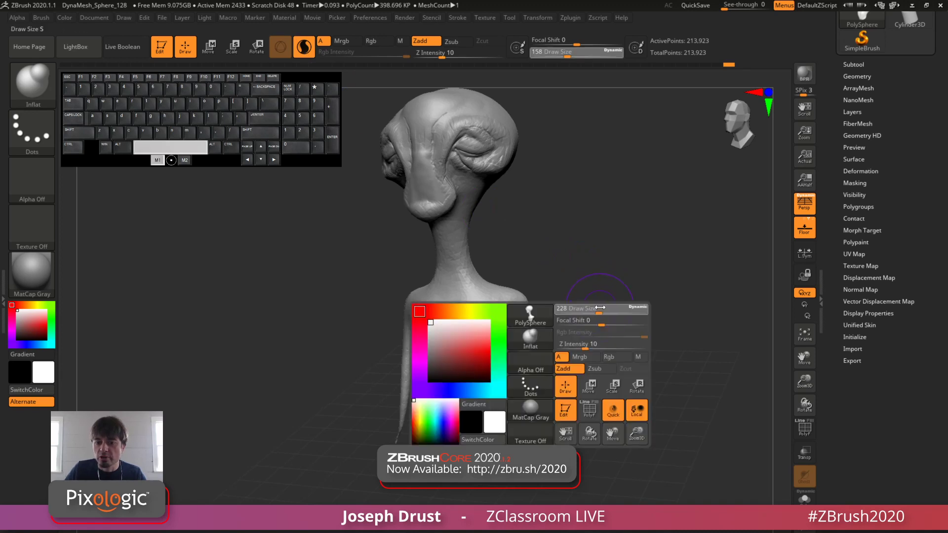
pyautogui.press('shift')
pyautogui.keyDown('shift'); pyautogui.moveTo(526, 409); pyautogui.dragTo(528, 382); pyautogui.keyUp('shift')
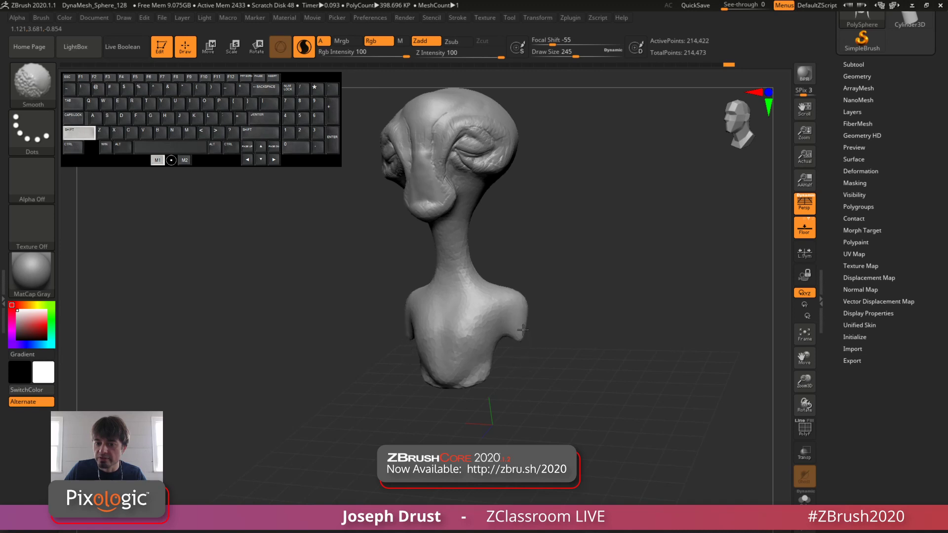
pyautogui.moveTo(614, 295)
pyautogui.mouseDown()
pyautogui.moveTo(616, 328)
pyautogui.moveTo(482, 176)
pyautogui.mouseUp()
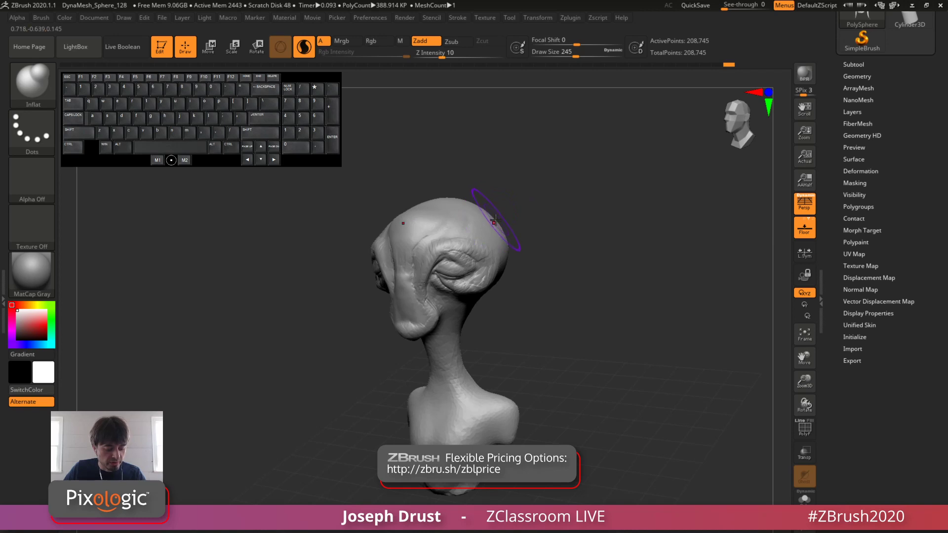
# Step: Switch to SnakeHook at draw size 163 and pull a long curved horn out of each side of the upper head
pyautogui.press('b')
pyautogui.press('s')
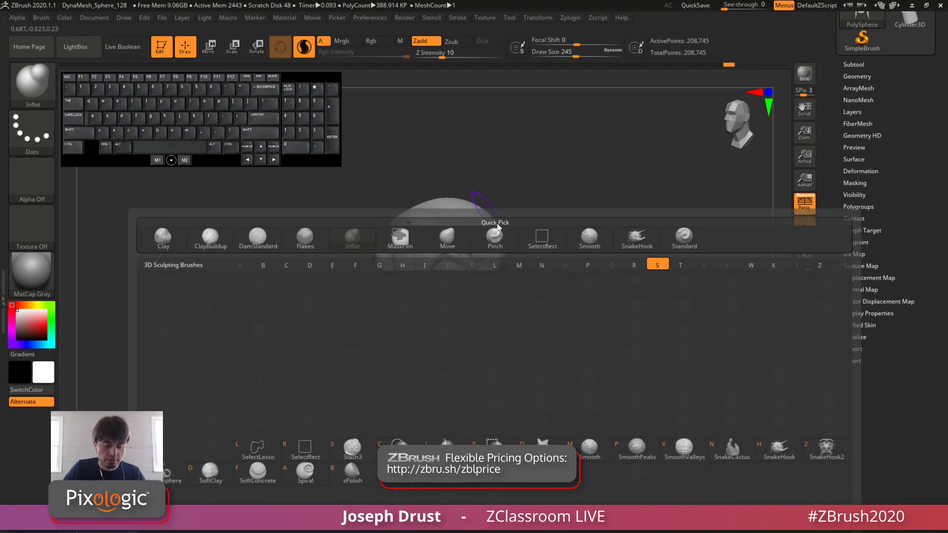
pyautogui.press('h')
pyautogui.press('space')
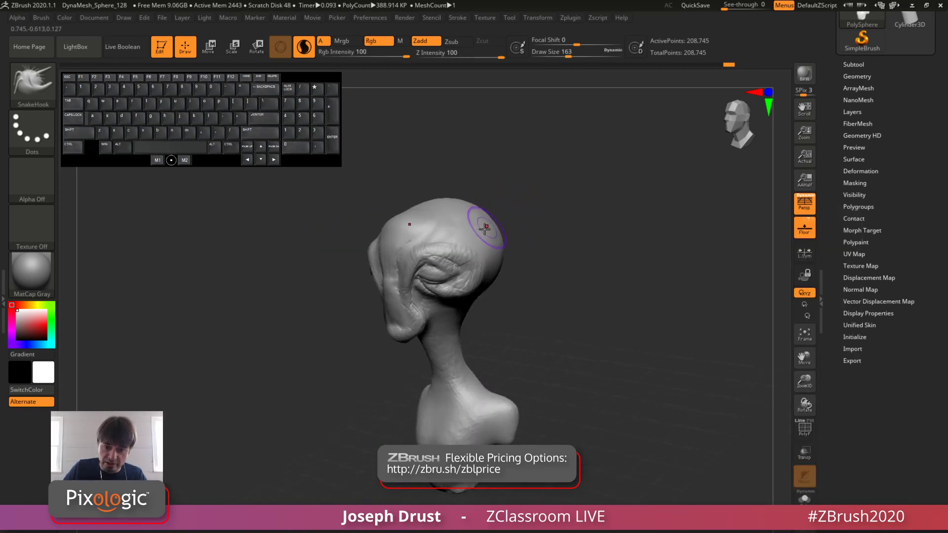
pyautogui.moveTo(487, 223)
pyautogui.mouseDown()
pyautogui.moveTo(543, 195)
pyautogui.moveTo(639, 209)
pyautogui.mouseUp()
pyautogui.moveTo(599, 173)
pyautogui.mouseDown()
pyautogui.moveTo(670, 150)
pyautogui.moveTo(604, 164)
pyautogui.mouseUp()
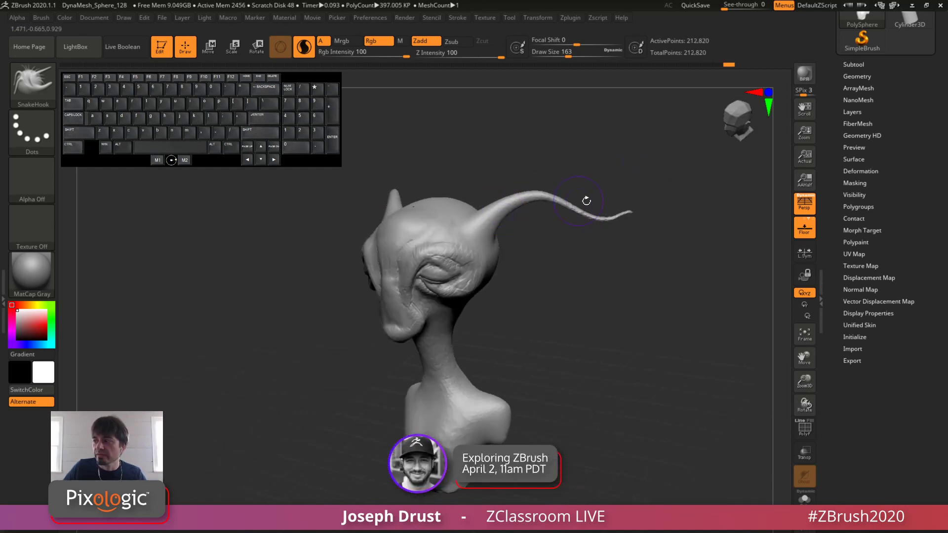
# Step: Smooth through the middle of the horns to sever them, and smooth away the floating pieces, leaving short pointed stubs
pyautogui.press('shift')
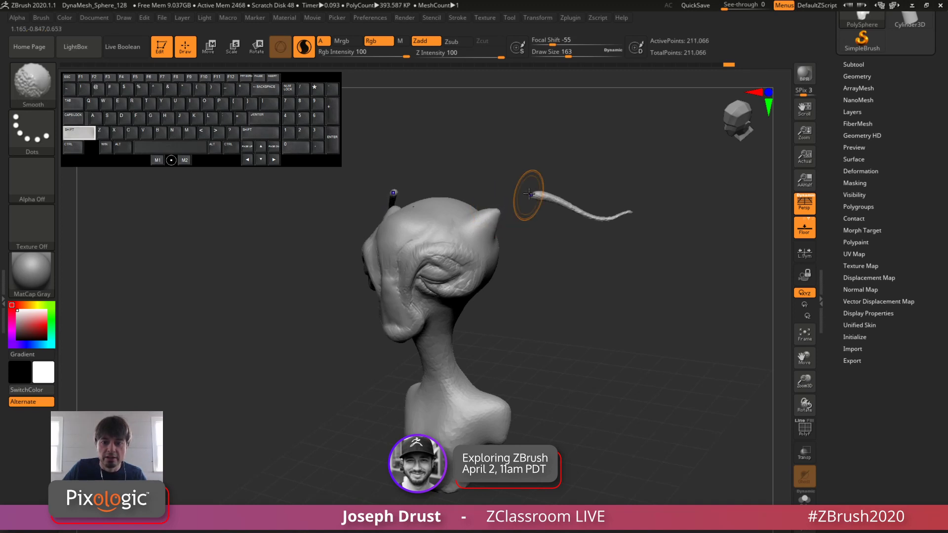
pyautogui.moveTo(650, 303); pyautogui.dragTo(545, 206)
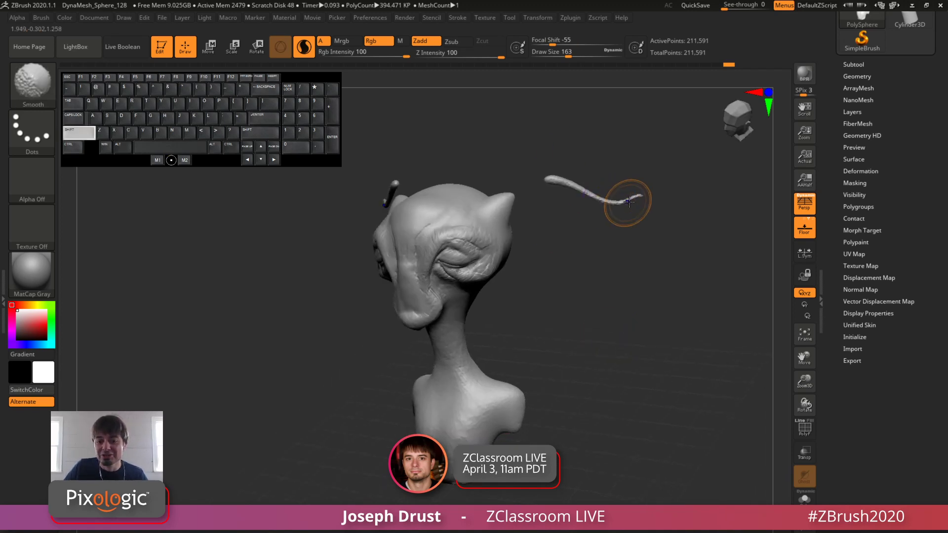
pyautogui.keyDown('shift'); pyautogui.moveTo(637, 200); pyautogui.dragTo(565, 183); pyautogui.keyUp('shift')
pyautogui.moveTo(586, 294)
pyautogui.mouseDown()
pyautogui.moveTo(630, 297)
pyautogui.moveTo(581, 292)
pyautogui.mouseUp()
pyautogui.keyDown('shift'); pyautogui.moveTo(557, 186); pyautogui.dragTo(554, 179); pyautogui.keyUp('shift')
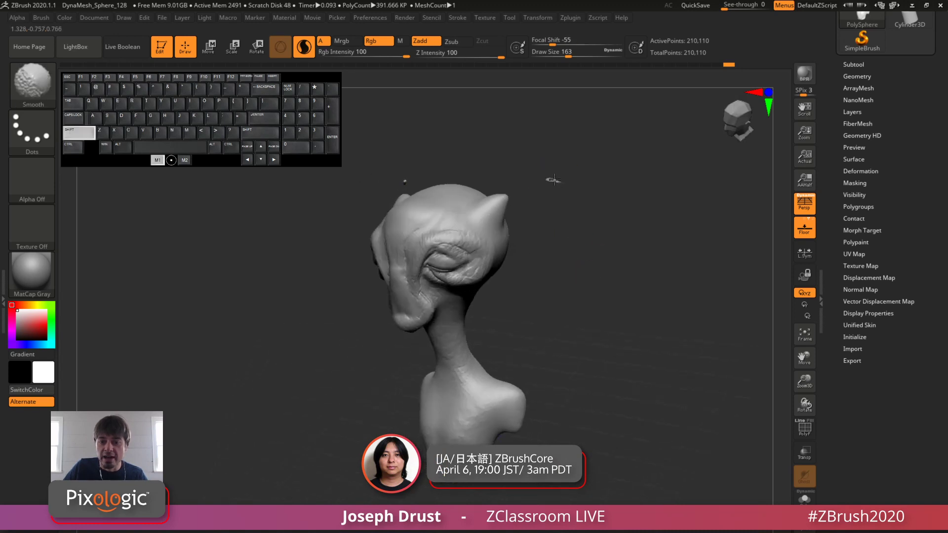
pyautogui.keyDown('alt'); pyautogui.moveTo(577, 227); pyautogui.dragTo(584, 264); pyautogui.keyUp('alt')
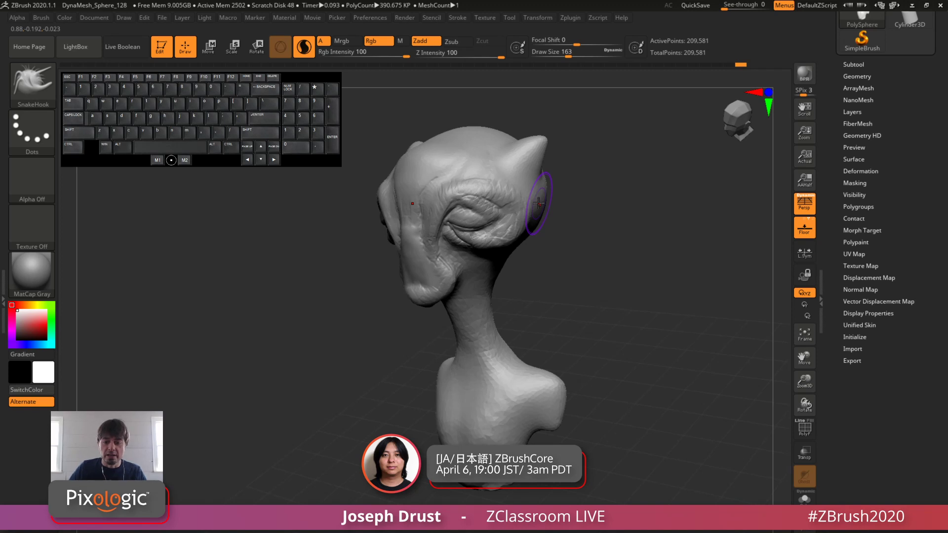
pyautogui.moveTo(629, 273); pyautogui.dragTo(601, 260)
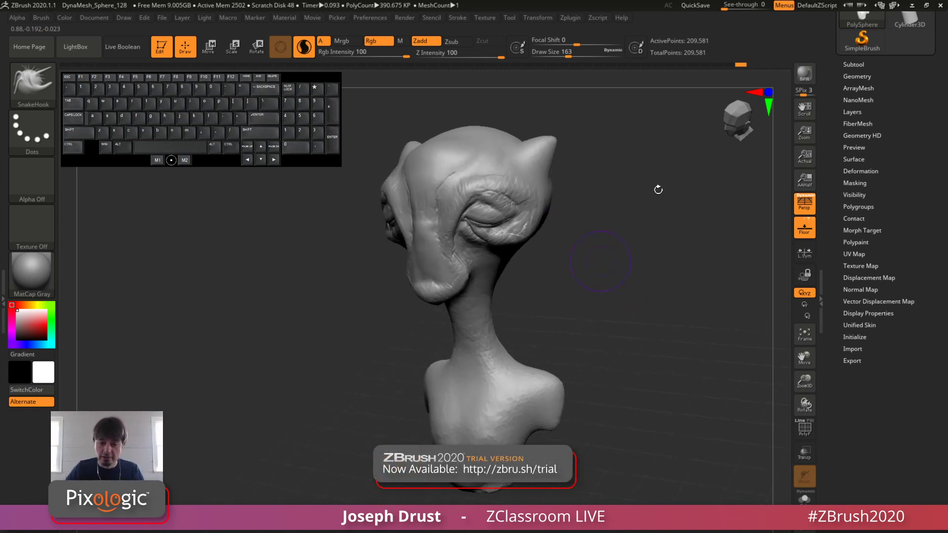
pyautogui.press('ctrl')
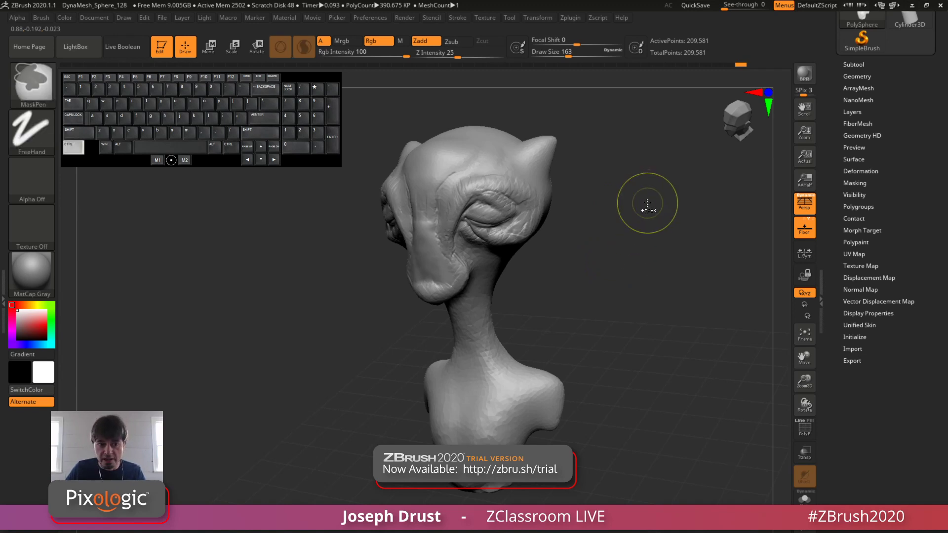
pyautogui.press('shift')
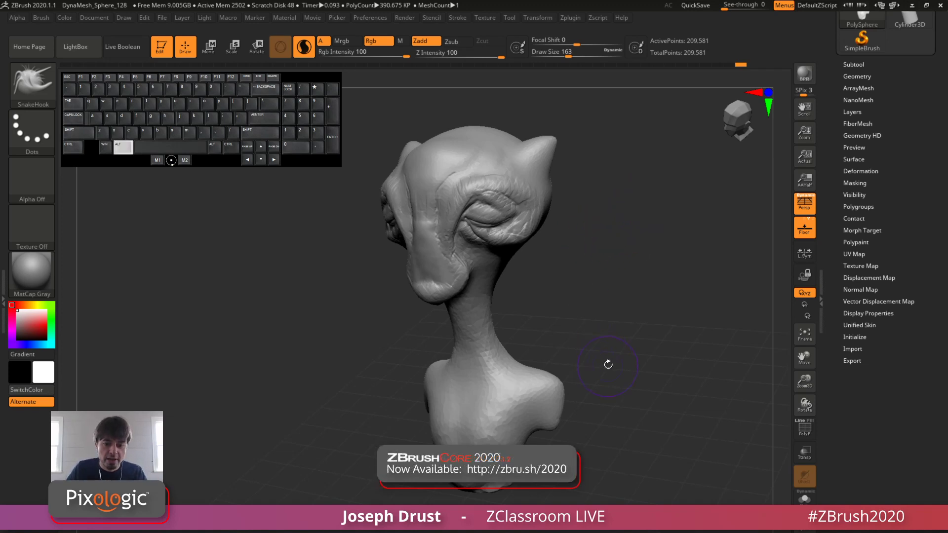
# Step: Tuck up the underside of the shoulders and adjust the base of the neck with SnakeHook strokes
pyautogui.keyDown('alt'); pyautogui.moveTo(608, 365); pyautogui.dragTo(610, 337); pyautogui.keyUp('alt')
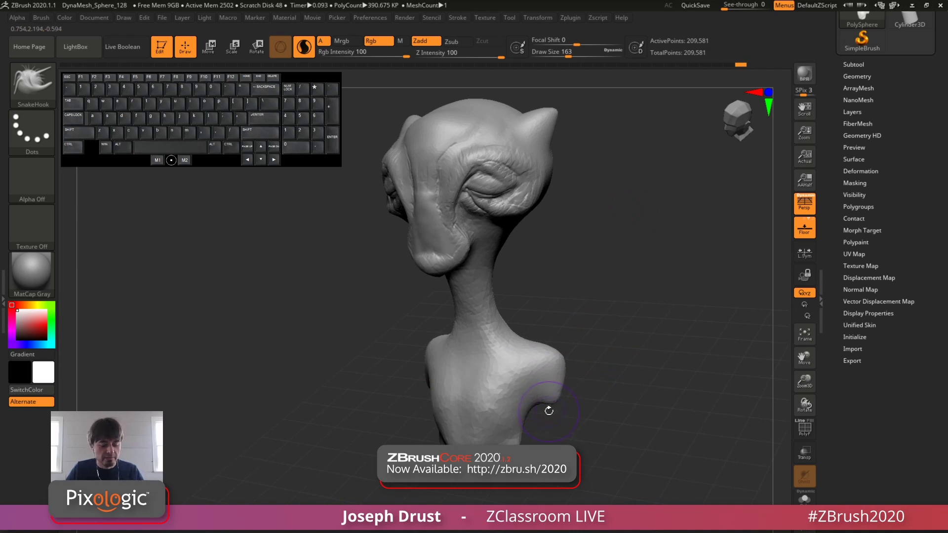
pyautogui.moveTo(548, 403); pyautogui.dragTo(546, 379)
pyautogui.moveTo(576, 336)
pyautogui.mouseDown()
pyautogui.moveTo(548, 375)
pyautogui.moveTo(554, 350)
pyautogui.mouseUp()
pyautogui.moveTo(476, 339)
pyautogui.mouseDown()
pyautogui.moveTo(530, 333)
pyautogui.moveTo(492, 345)
pyautogui.mouseUp()
# Step: Set the SnakeHook draw size to 245 and refine the back of the neck base and the lower sides of the torso
pyautogui.press('space')
pyautogui.click(564, 308)
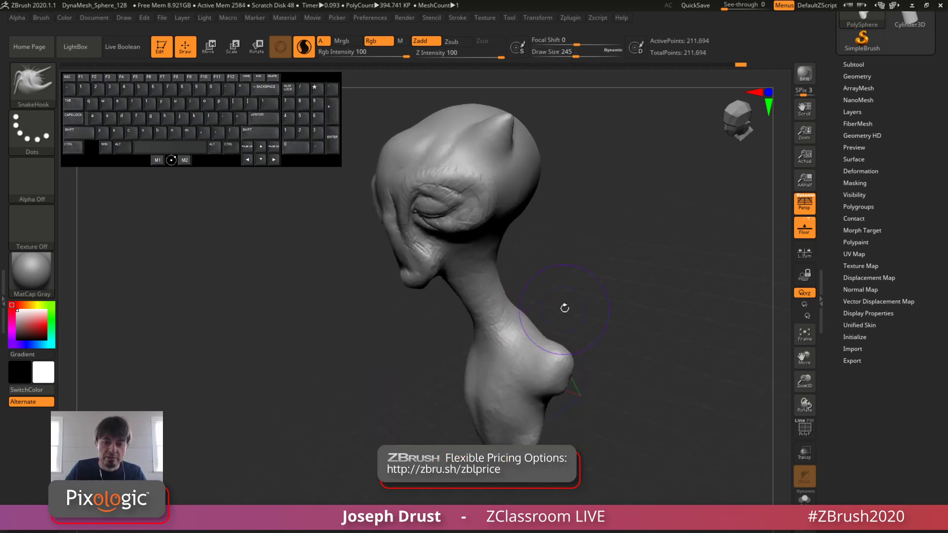
pyautogui.moveTo(564, 308)
pyautogui.keyDown('alt'); pyautogui.mouseDown()
pyautogui.moveTo(518, 311)
pyautogui.moveTo(585, 300)
pyautogui.mouseUp(); pyautogui.keyUp('alt')
pyautogui.moveTo(527, 316); pyautogui.dragTo(506, 335)
pyautogui.moveTo(561, 287); pyautogui.dragTo(600, 278)
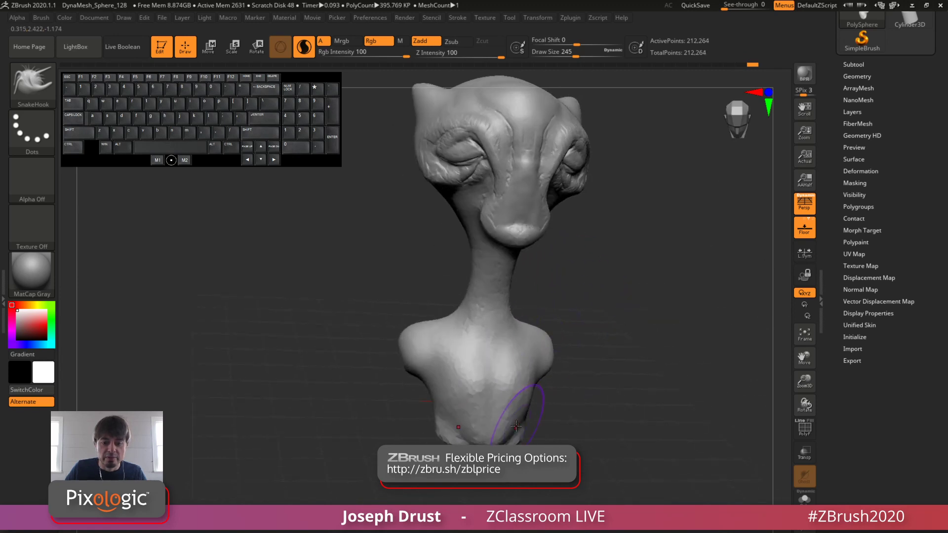
pyautogui.moveTo(516, 426)
pyautogui.mouseDown()
pyautogui.moveTo(518, 393)
pyautogui.moveTo(482, 419)
pyautogui.moveTo(522, 395)
pyautogui.mouseUp()
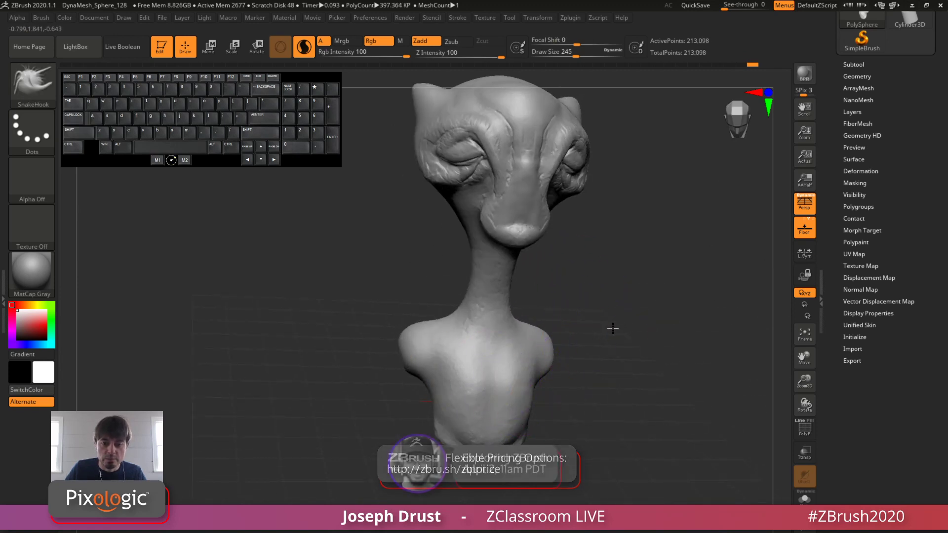
# Step: Build up long muscle strands running from behind the jaw down the neck with ClayBuildup at draw size 71
pyautogui.moveTo(600, 314); pyautogui.dragTo(628, 316)
pyautogui.moveTo(630, 316)
pyautogui.mouseDown()
pyautogui.moveTo(621, 294)
pyautogui.moveTo(625, 329)
pyautogui.mouseUp()
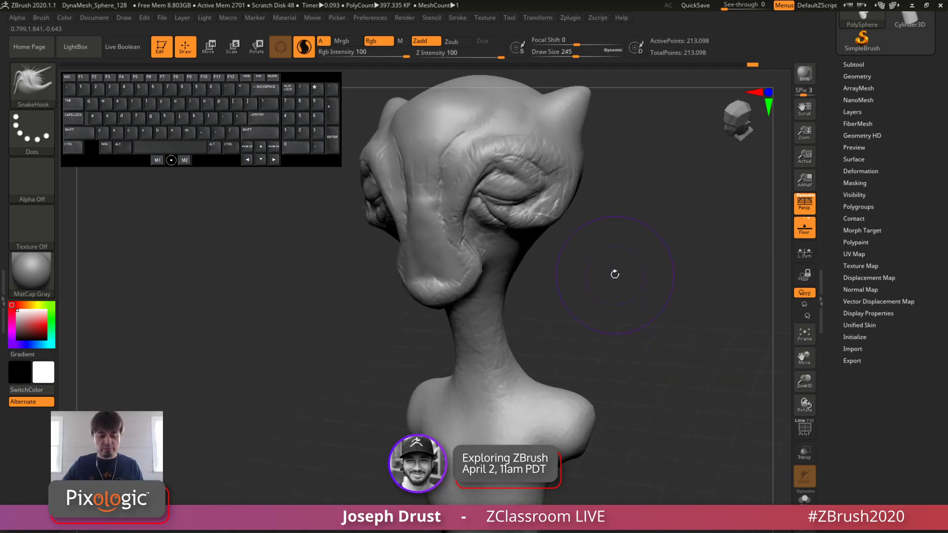
pyautogui.press('b')
pyautogui.press('c')
pyautogui.press('b')
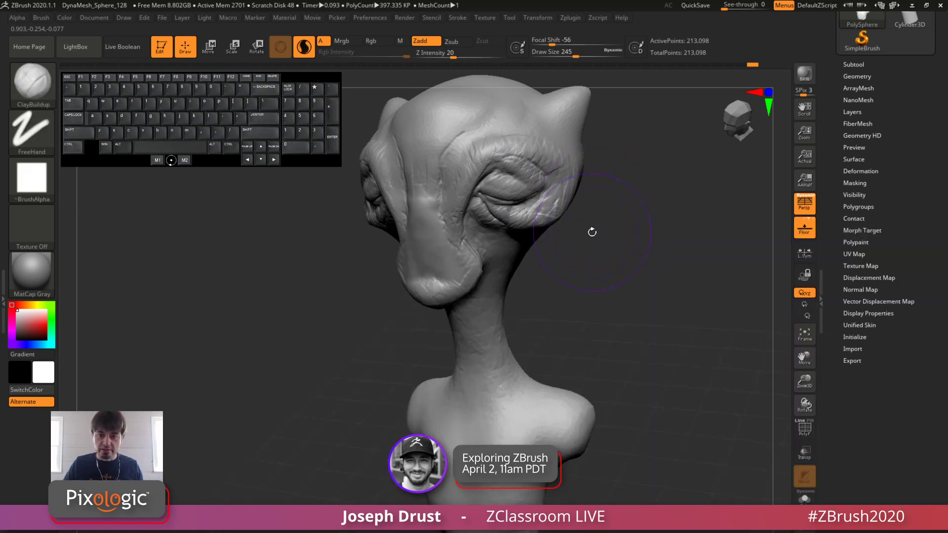
pyautogui.press('space')
pyautogui.moveTo(593, 234); pyautogui.dragTo(573, 234)
pyautogui.keyDown('alt'); pyautogui.moveTo(620, 265); pyautogui.dragTo(615, 225); pyautogui.keyUp('alt')
pyautogui.moveTo(614, 225); pyautogui.dragTo(587, 200)
pyautogui.moveTo(523, 262); pyautogui.dragTo(514, 291)
pyautogui.moveTo(486, 201); pyautogui.dragTo(477, 285)
pyautogui.moveTo(484, 217); pyautogui.dragTo(471, 353)
pyautogui.moveTo(586, 247); pyautogui.dragTo(610, 247)
pyautogui.moveTo(483, 208); pyautogui.dragTo(454, 388)
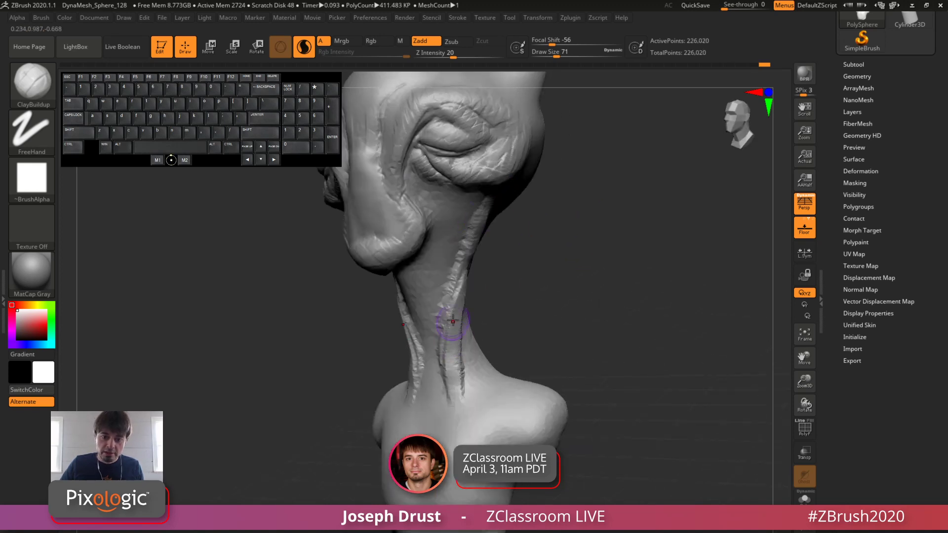
pyautogui.moveTo(451, 321); pyautogui.dragTo(456, 382)
# Step: Add collarbone ridges from the base of the neck out to the shoulders with ClayBuildup strokes
pyautogui.keyDown('alt'); pyautogui.moveTo(554, 313); pyautogui.dragTo(549, 269); pyautogui.keyUp('alt')
pyautogui.moveTo(549, 264)
pyautogui.mouseDown()
pyautogui.moveTo(580, 254)
pyautogui.moveTo(462, 368)
pyautogui.moveTo(514, 346)
pyautogui.mouseUp()
pyautogui.moveTo(550, 304); pyautogui.dragTo(513, 320)
pyautogui.moveTo(466, 364); pyautogui.dragTo(515, 343)
pyautogui.moveTo(531, 301)
pyautogui.mouseDown()
pyautogui.moveTo(558, 283)
pyautogui.moveTo(563, 316)
pyautogui.mouseUp()
# Step: Smooth the built-up neck muscles, enlarging the draw size to 94
pyautogui.moveTo(563, 316)
pyautogui.mouseDown()
pyautogui.moveTo(571, 288)
pyautogui.moveTo(555, 286)
pyautogui.mouseUp()
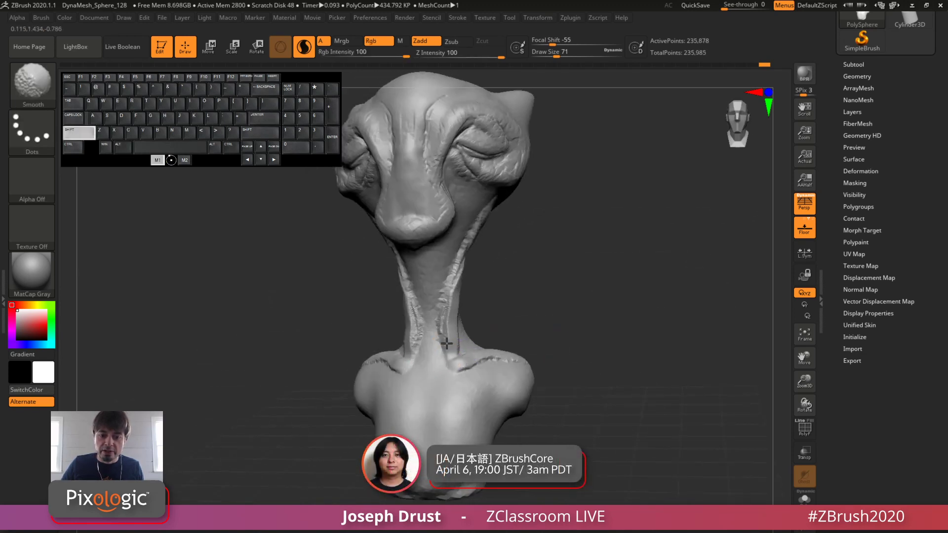
pyautogui.keyDown('shift'); pyautogui.moveTo(443, 303); pyautogui.dragTo(447, 295); pyautogui.keyUp('shift')
pyautogui.press('space')
pyautogui.moveTo(498, 250); pyautogui.dragTo(476, 247)
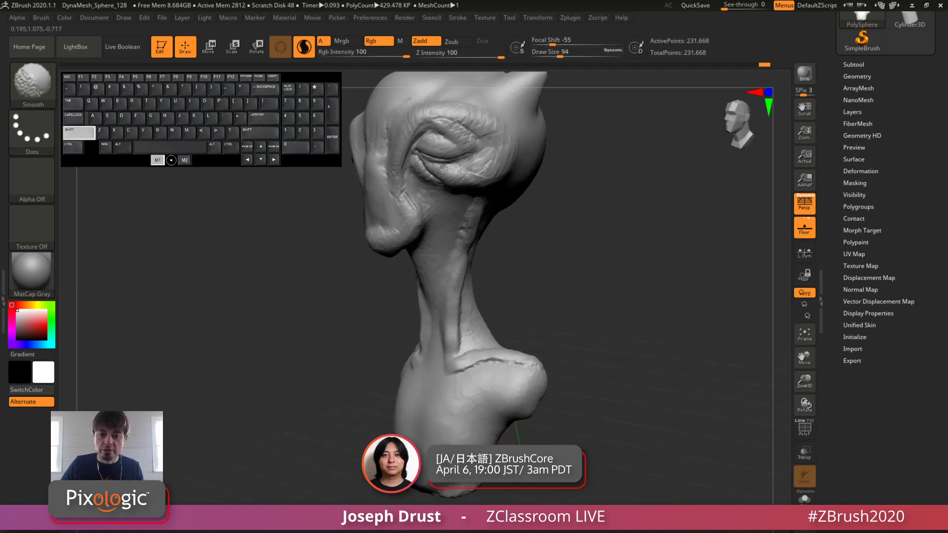
pyautogui.moveTo(454, 359)
pyautogui.keyDown('shift'); pyautogui.mouseDown()
pyautogui.moveTo(459, 343)
pyautogui.moveTo(474, 342)
pyautogui.mouseUp(); pyautogui.keyUp('shift')
# Step: Set the draw size to 149 and smooth the remaining neck muscles and collarbone ridges into the surrounding surface
pyautogui.press('space')
pyautogui.keyDown('shift'); pyautogui.moveTo(460, 363); pyautogui.dragTo(454, 342); pyautogui.keyUp('shift')
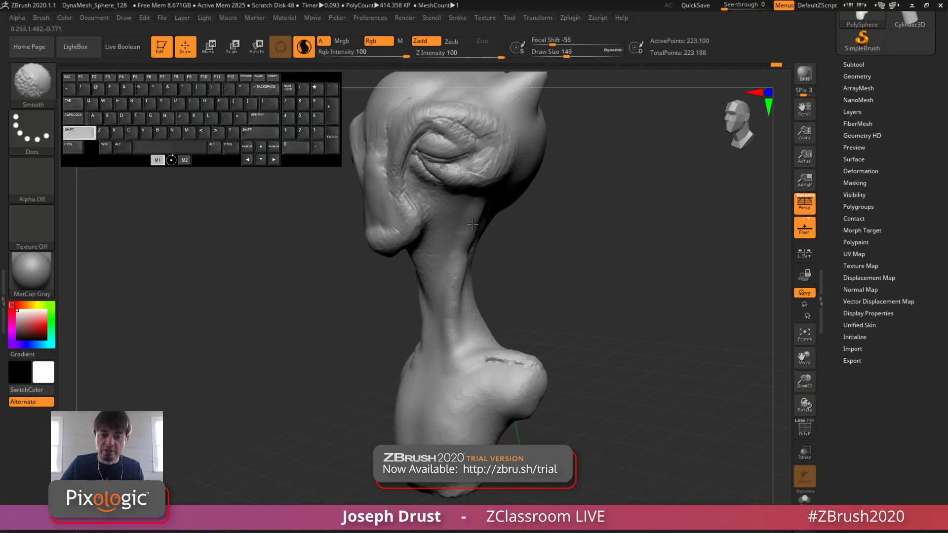
pyautogui.keyDown('shift'); pyautogui.moveTo(472, 224); pyautogui.dragTo(471, 230); pyautogui.keyUp('shift')
pyautogui.moveTo(489, 230)
pyautogui.mouseDown()
pyautogui.moveTo(501, 226)
pyautogui.moveTo(467, 245)
pyautogui.moveTo(478, 365)
pyautogui.moveTo(622, 346)
pyautogui.moveTo(610, 341)
pyautogui.moveTo(598, 351)
pyautogui.moveTo(521, 329)
pyautogui.mouseUp()
pyautogui.moveTo(445, 303)
pyautogui.keyDown('shift'); pyautogui.mouseDown()
pyautogui.moveTo(432, 297)
pyautogui.moveTo(464, 219)
pyautogui.mouseUp(); pyautogui.keyUp('shift')
pyautogui.moveTo(624, 168); pyautogui.dragTo(535, 173)
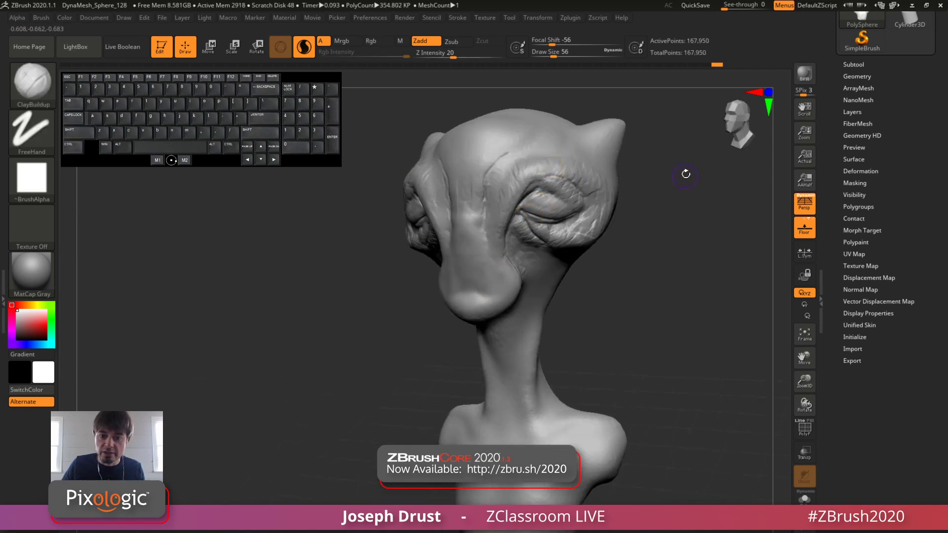
# Step: Carve a short horizontal mouth slit across the front of the snout with the DamStandard brush at draw size 56
pyautogui.moveTo(716, 165)
pyautogui.mouseDown()
pyautogui.moveTo(692, 167)
pyautogui.moveTo(548, 267)
pyautogui.mouseUp()
pyautogui.press('b')
pyautogui.press('d')
pyautogui.press('s')
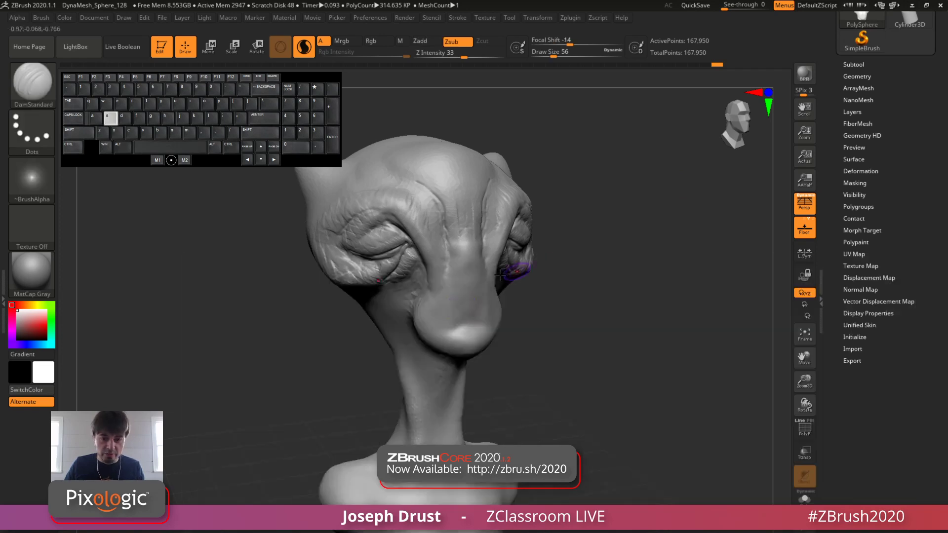
pyautogui.keyDown('alt'); pyautogui.moveTo(450, 328); pyautogui.dragTo(478, 322); pyautogui.keyUp('alt')
pyautogui.hotkey('ctrl', 'z')
pyautogui.moveTo(551, 290); pyautogui.dragTo(576, 286)
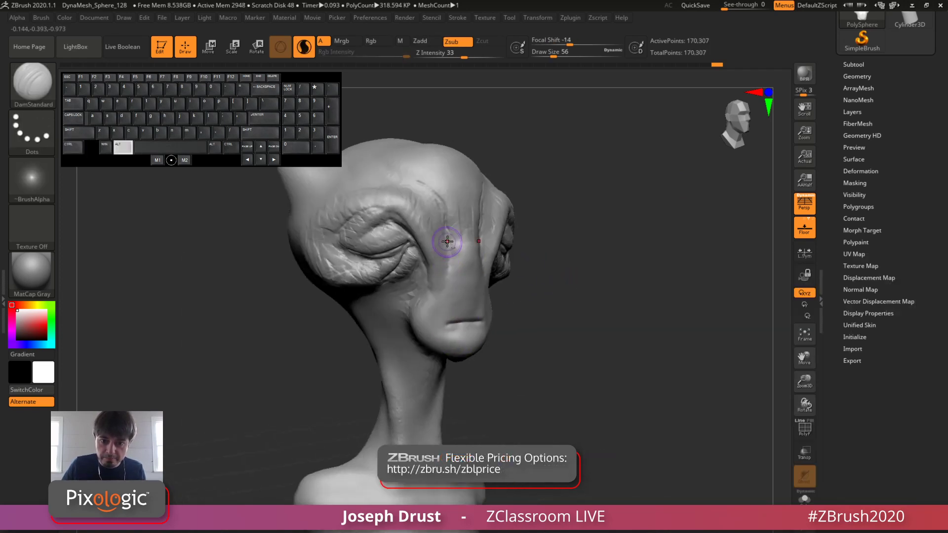
# Step: Define the ridge running from between the brows down the side of the snout with a DamStandard stroke
pyautogui.keyDown('alt'); pyautogui.moveTo(446, 243); pyautogui.dragTo(441, 285); pyautogui.keyUp('alt')
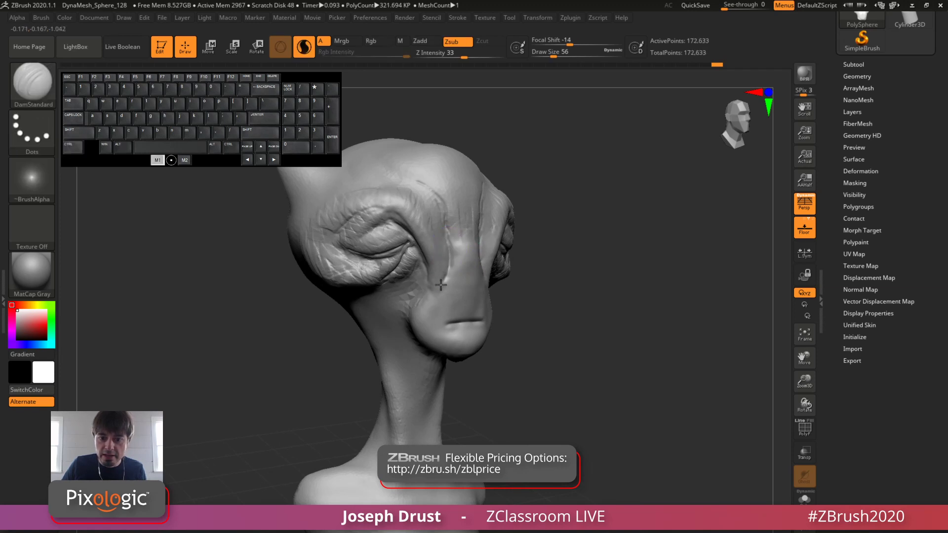
pyautogui.moveTo(523, 251)
pyautogui.mouseDown()
pyautogui.moveTo(572, 222)
pyautogui.moveTo(673, 228)
pyautogui.moveTo(645, 228)
pyautogui.moveTo(637, 217)
pyautogui.mouseUp()
pyautogui.keyDown('shift'); pyautogui.moveTo(642, 130); pyautogui.dragTo(562, 120); pyautogui.keyUp('shift')
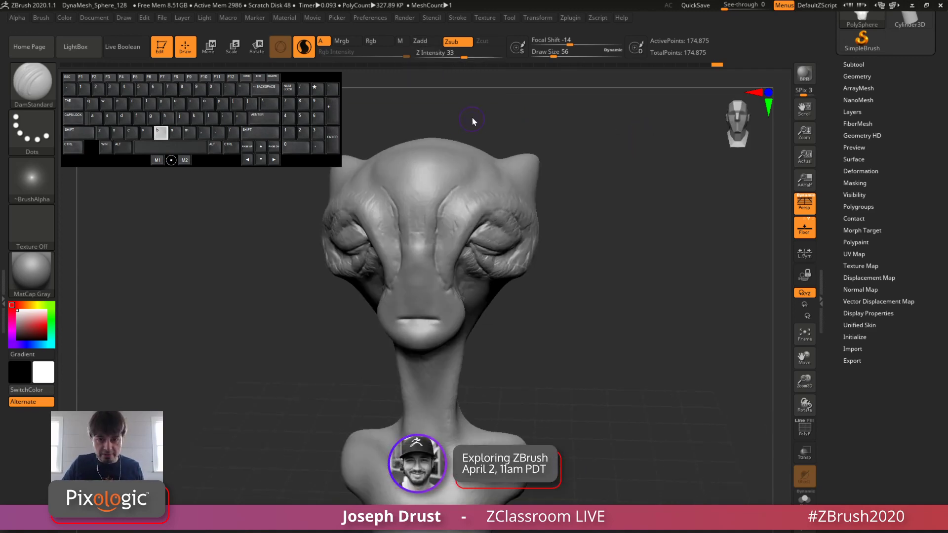
# Step: Try ClayBuildup strokes across the top of the forehead in both Zadd and Zsub modes, undoing each test
pyautogui.press('b')
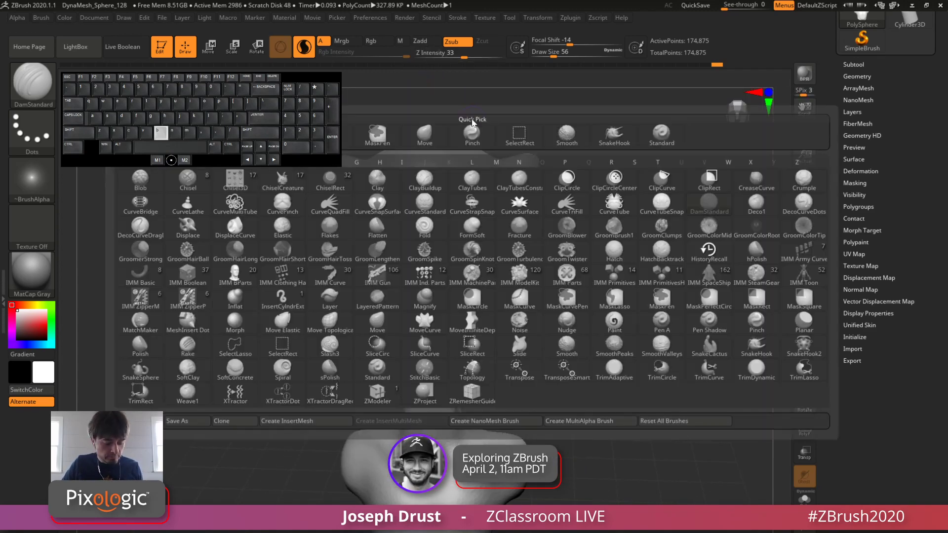
pyautogui.press('c')
pyautogui.press('b')
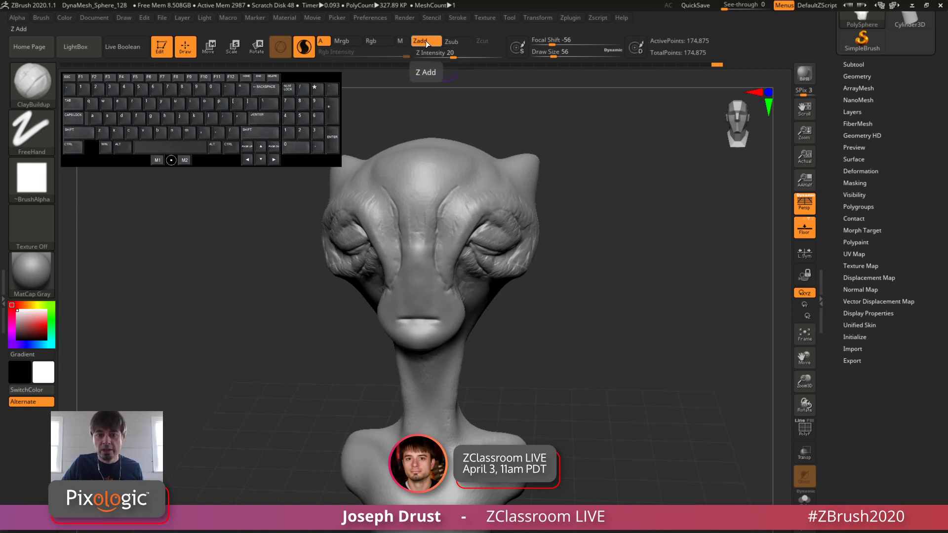
pyautogui.keyDown('alt'); pyautogui.moveTo(591, 114); pyautogui.dragTo(625, 211); pyautogui.keyUp('alt')
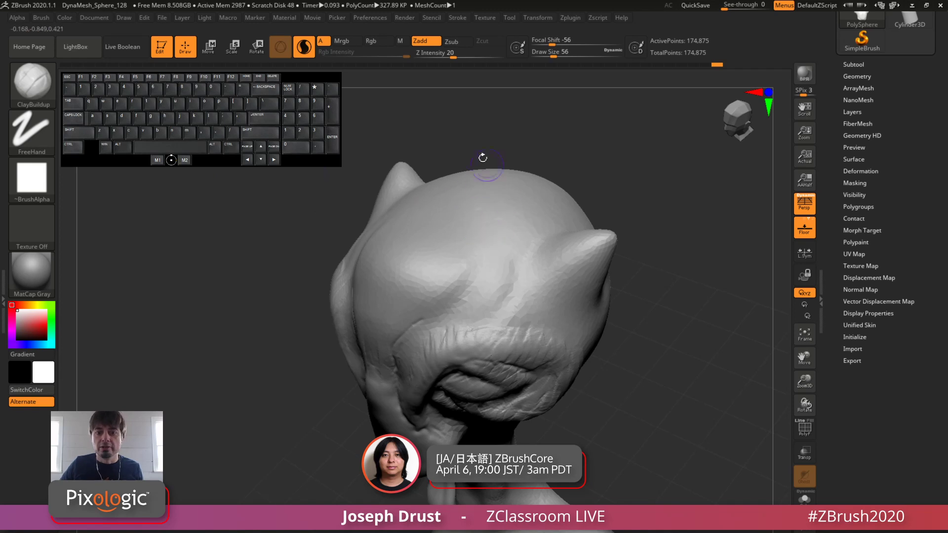
pyautogui.moveTo(488, 259); pyautogui.dragTo(527, 208)
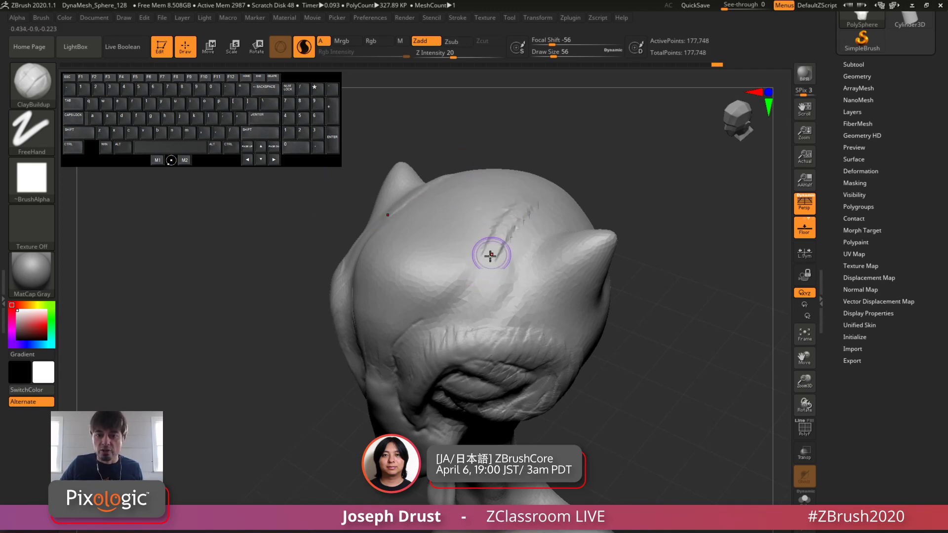
pyautogui.click(451, 42)
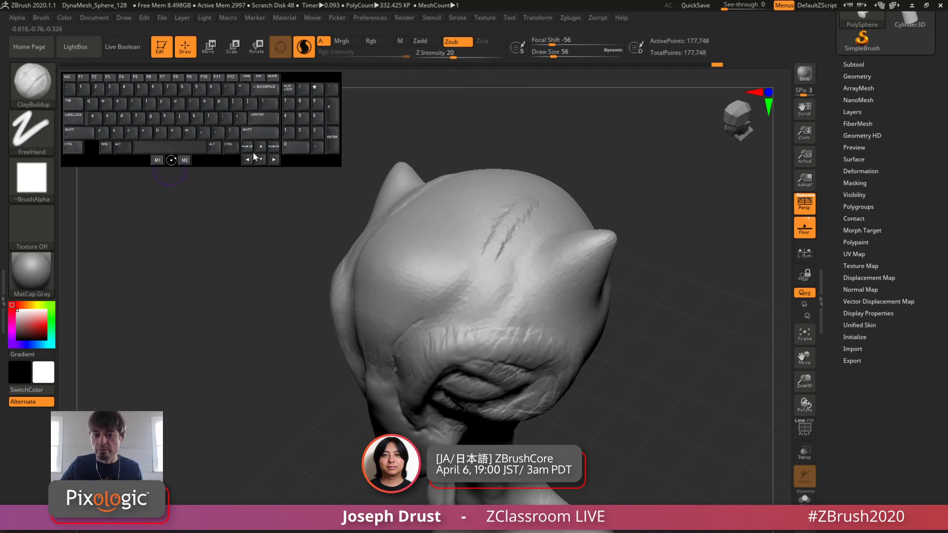
pyautogui.moveTo(460, 247); pyautogui.dragTo(491, 201)
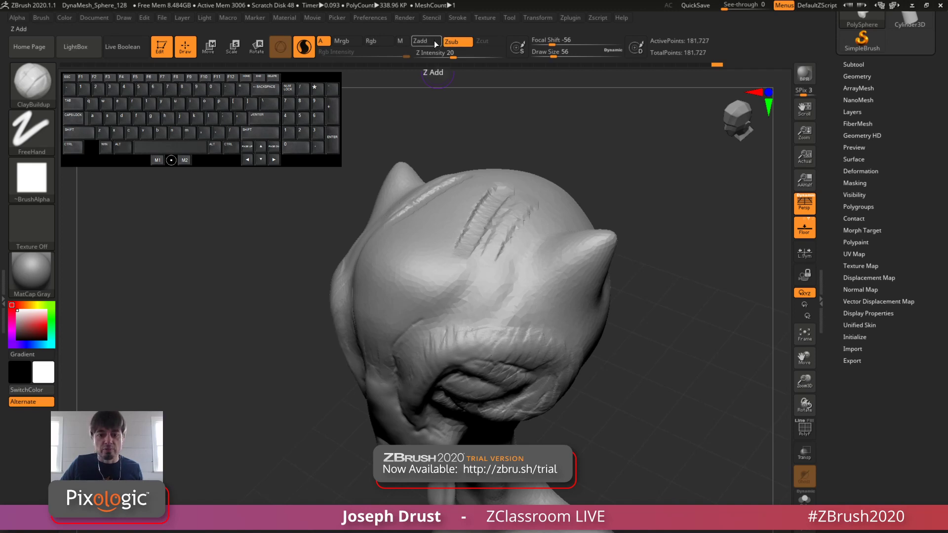
pyautogui.hotkey('ctrl', 'z')
pyautogui.hotkey('ctrl', 'z')
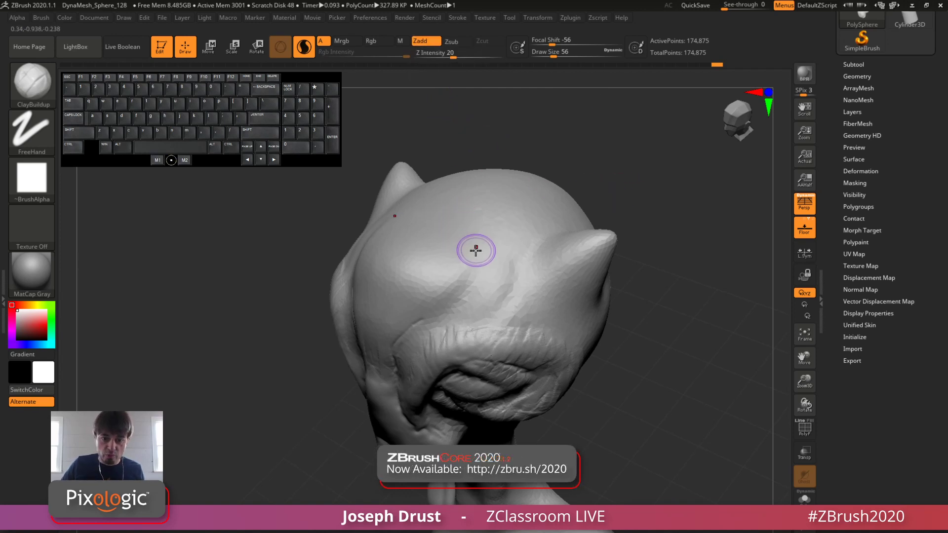
pyautogui.moveTo(479, 280); pyautogui.dragTo(514, 201)
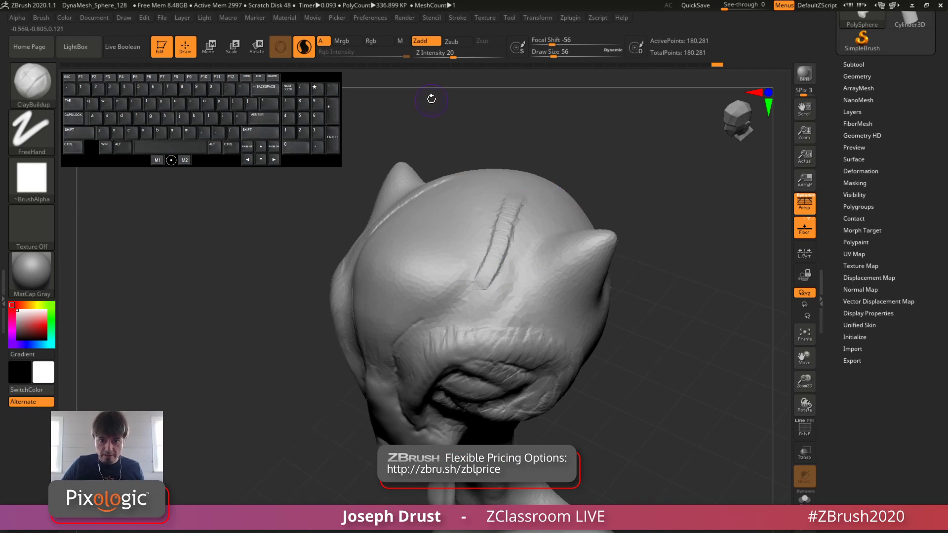
pyautogui.hotkey('ctrl', 'z')
# Step: Carve a curved crease from above the brow up onto the forehead with the DamStandard brush in Zsub mode
pyautogui.press('b')
pyautogui.press('d')
pyautogui.press('s')
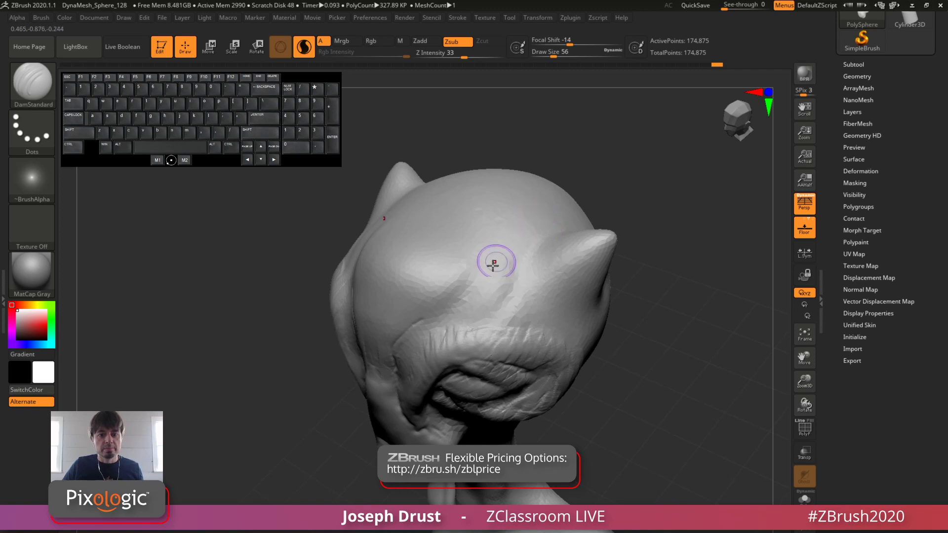
pyautogui.moveTo(417, 319)
pyautogui.mouseDown()
pyautogui.moveTo(449, 312)
pyautogui.moveTo(461, 205)
pyautogui.mouseUp()
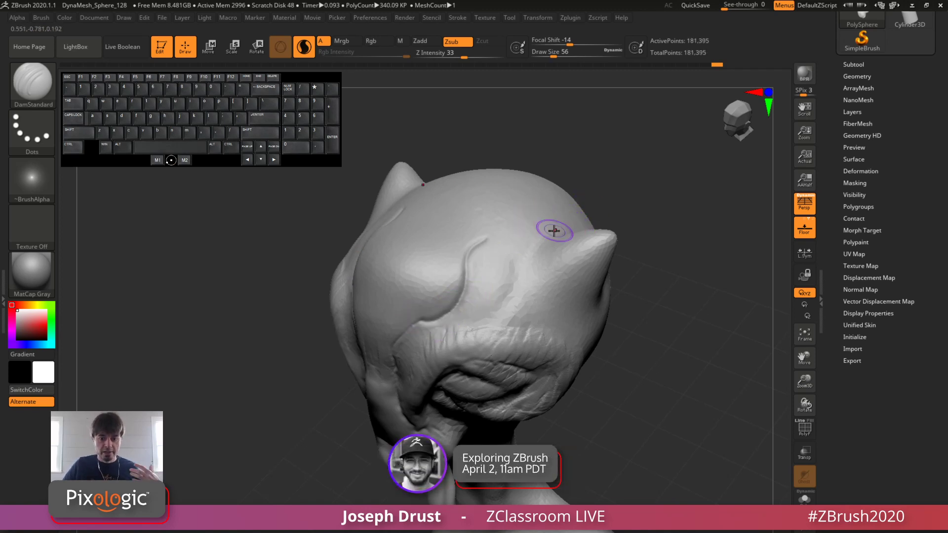
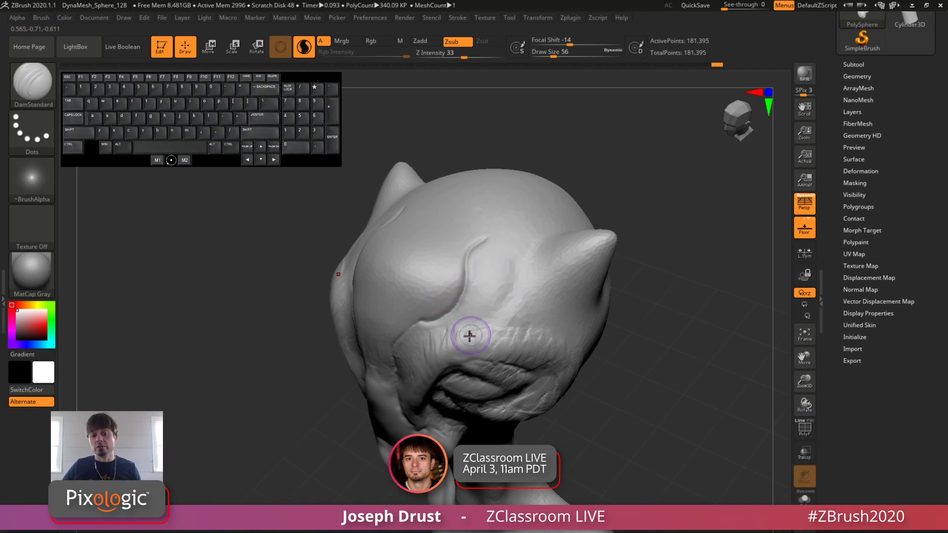
# Step: Raise a sharp ridge along the curved crease from the brow onto the forehead with DamStandard strokes in Zadd mode
pyautogui.click(425, 42)
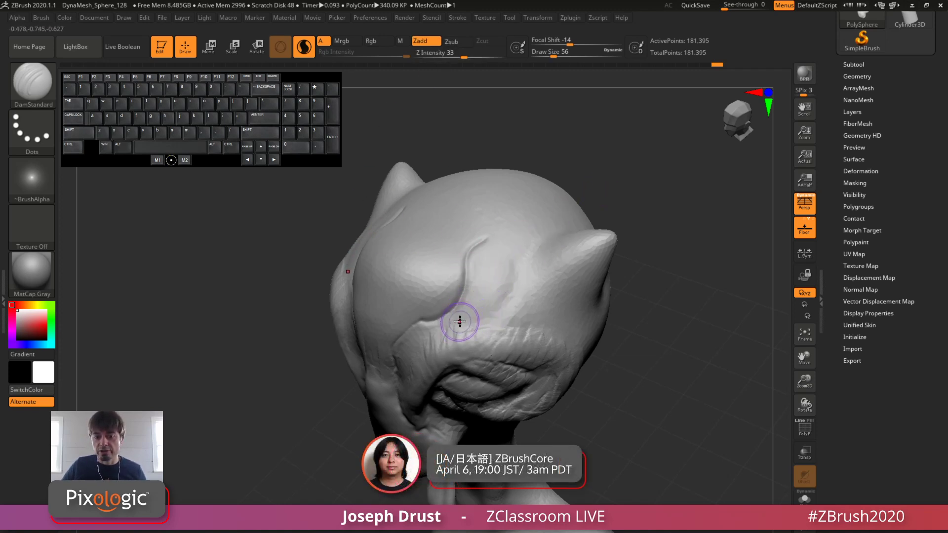
pyautogui.moveTo(618, 184); pyautogui.dragTo(542, 186)
pyautogui.hotkey('ctrl', 'z')
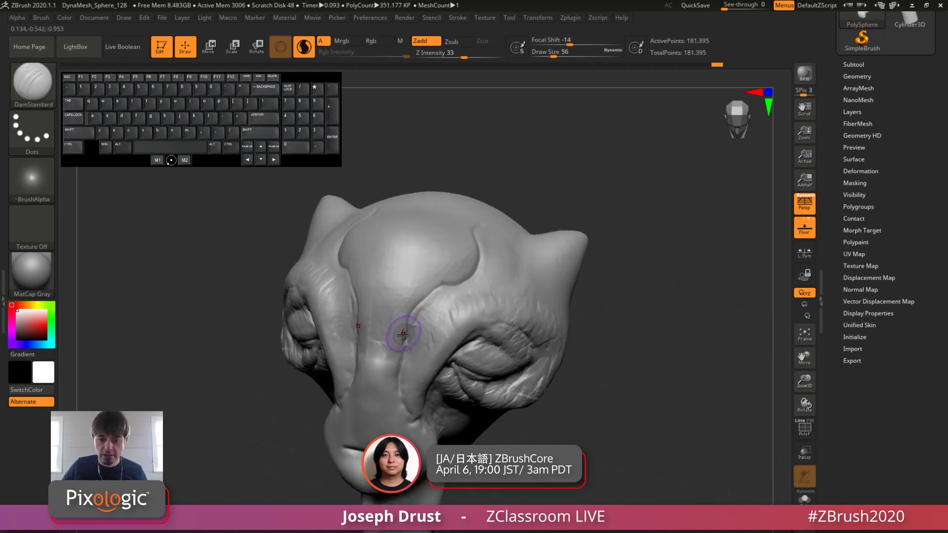
pyautogui.moveTo(404, 340)
pyautogui.mouseDown()
pyautogui.moveTo(418, 298)
pyautogui.moveTo(446, 281)
pyautogui.mouseUp()
pyautogui.moveTo(439, 282); pyautogui.dragTo(469, 278)
pyautogui.moveTo(617, 222); pyautogui.dragTo(548, 222)
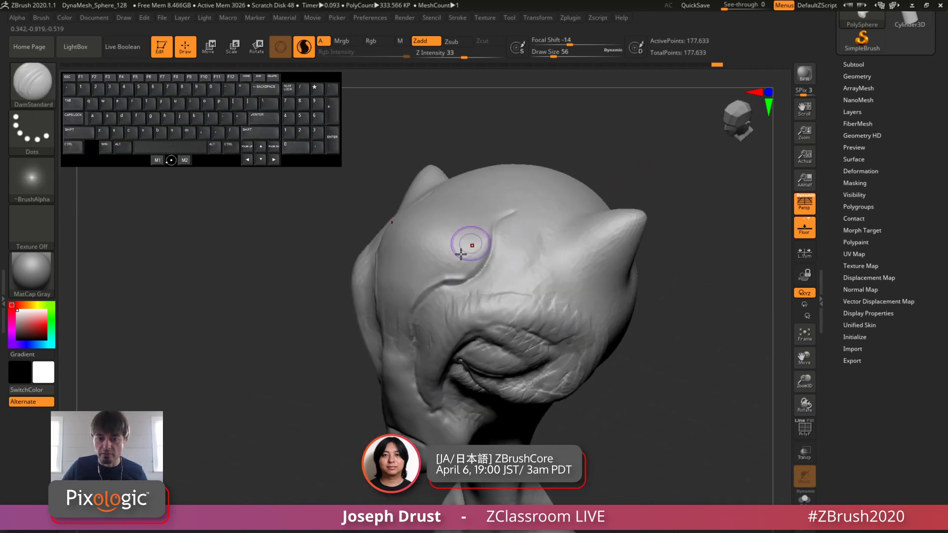
pyautogui.moveTo(437, 283)
pyautogui.mouseDown()
pyautogui.moveTo(489, 253)
pyautogui.moveTo(499, 222)
pyautogui.mouseUp()
pyautogui.moveTo(476, 273); pyautogui.dragTo(495, 245)
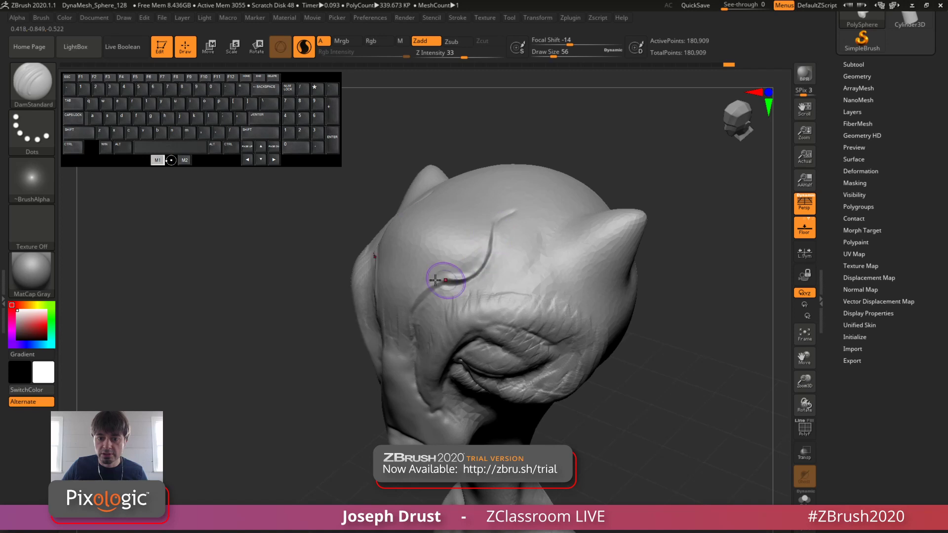
pyautogui.moveTo(436, 280); pyautogui.dragTo(460, 279)
pyautogui.moveTo(548, 160); pyautogui.dragTo(600, 151)
pyautogui.moveTo(438, 297)
pyautogui.keyDown('alt'); pyautogui.mouseDown()
pyautogui.moveTo(419, 311)
pyautogui.moveTo(464, 272)
pyautogui.mouseUp(); pyautogui.keyUp('alt')
pyautogui.moveTo(558, 171); pyautogui.dragTo(526, 210)
# Step: Deepen the curved forehead crease and carve short folds between it and the ear with inverted DamStandard strokes
pyautogui.moveTo(455, 272)
pyautogui.keyDown('alt'); pyautogui.mouseDown()
pyautogui.moveTo(476, 260)
pyautogui.moveTo(504, 205)
pyautogui.moveTo(501, 232)
pyautogui.mouseUp(); pyautogui.keyUp('alt')
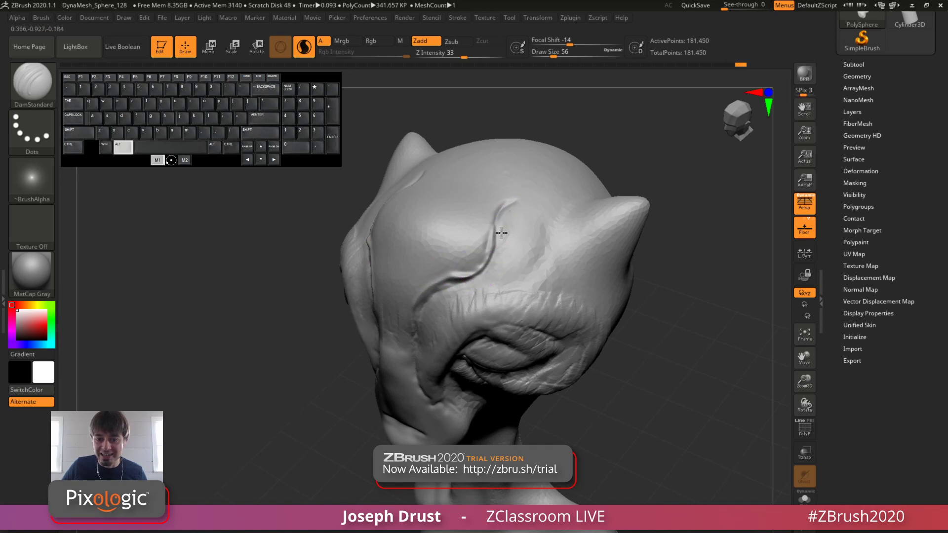
pyautogui.moveTo(477, 288)
pyautogui.keyDown('alt'); pyautogui.mouseDown()
pyautogui.moveTo(522, 280)
pyautogui.moveTo(545, 244)
pyautogui.mouseUp(); pyautogui.keyUp('alt')
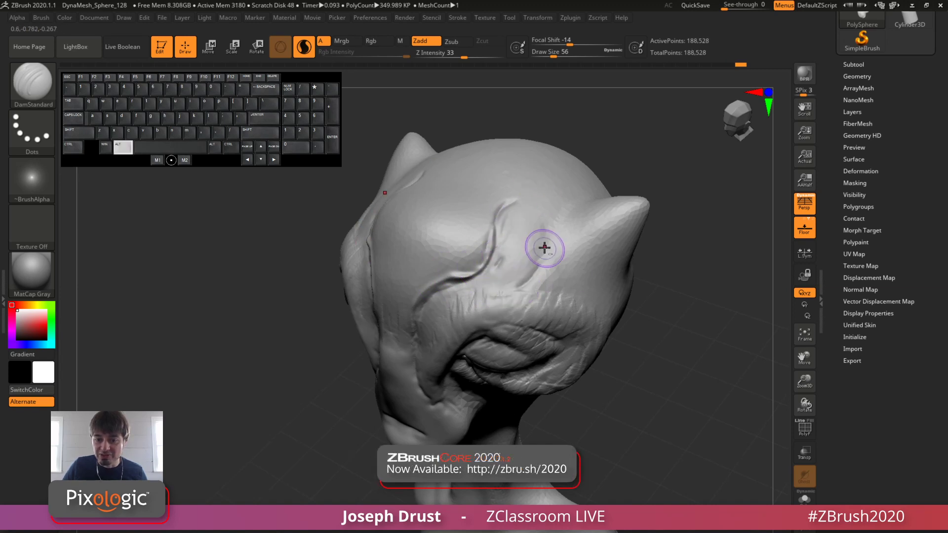
pyautogui.moveTo(707, 243); pyautogui.dragTo(730, 232)
# Step: Set the draw size to 23 and try a small DamStandard mark on the front of the snout, undoing the test
pyautogui.press('space')
pyautogui.moveTo(604, 255); pyautogui.dragTo(596, 256)
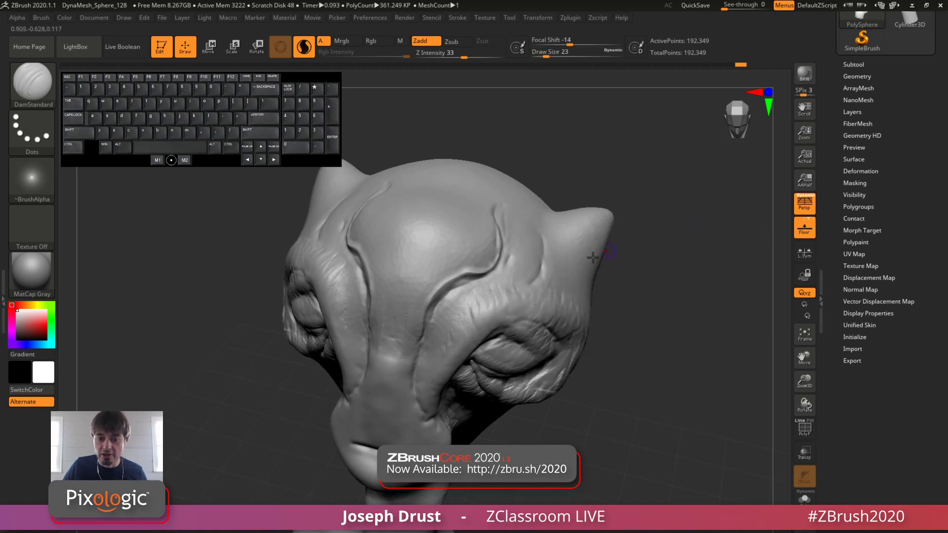
pyautogui.moveTo(657, 233)
pyautogui.keyDown('alt'); pyautogui.mouseDown()
pyautogui.moveTo(672, 191)
pyautogui.moveTo(394, 313)
pyautogui.moveTo(411, 304)
pyautogui.mouseUp(); pyautogui.keyUp('alt')
pyautogui.moveTo(629, 153)
pyautogui.mouseDown()
pyautogui.moveTo(692, 154)
pyautogui.moveTo(549, 222)
pyautogui.mouseUp()
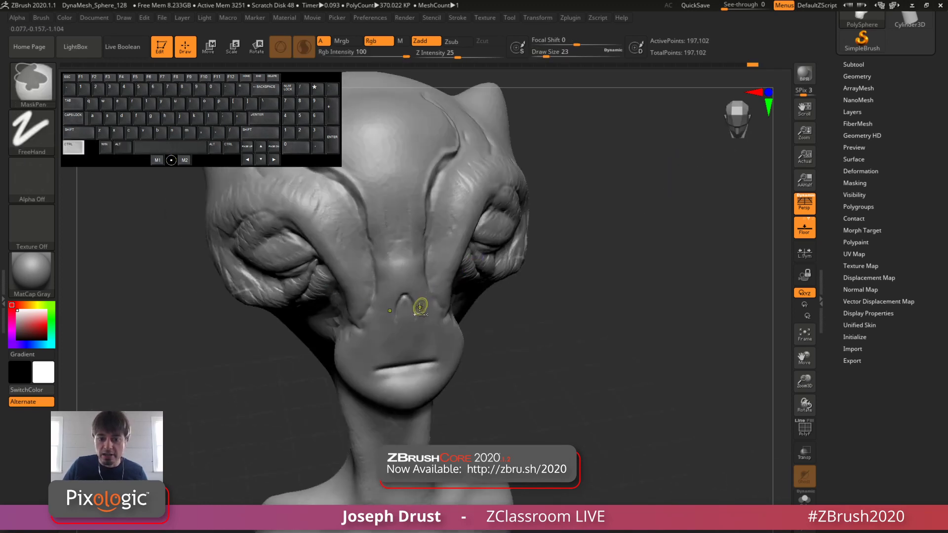
pyautogui.hotkey('ctrl', 'z')
pyautogui.hotkey('ctrl', 'z')
# Step: Add fine DamStandard detail along the ridge running between the eye and the side of the snout
pyautogui.keyDown('alt'); pyautogui.moveTo(363, 310); pyautogui.dragTo(360, 328); pyautogui.keyUp('alt')
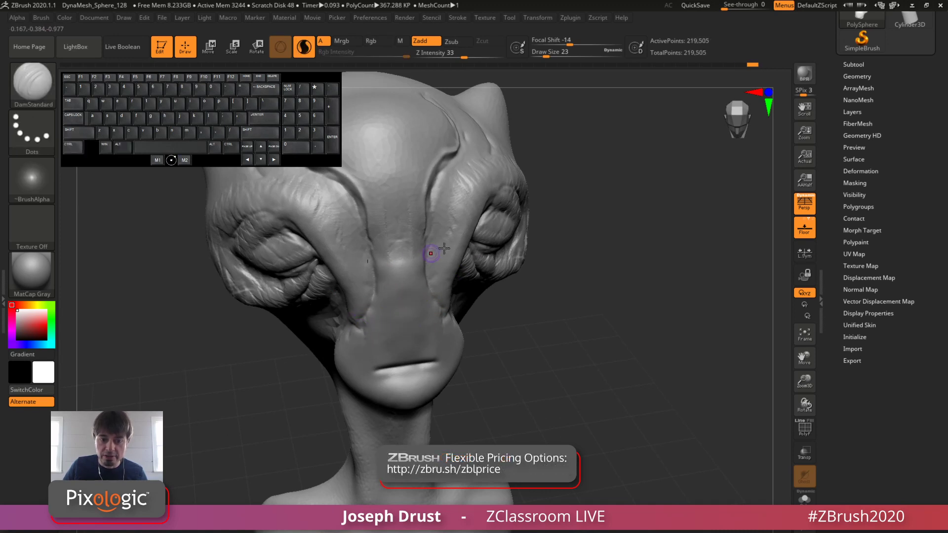
pyautogui.moveTo(618, 218); pyautogui.dragTo(597, 181)
pyautogui.moveTo(684, 211); pyautogui.dragTo(642, 222)
pyautogui.hotkey('ctrl', 'z')
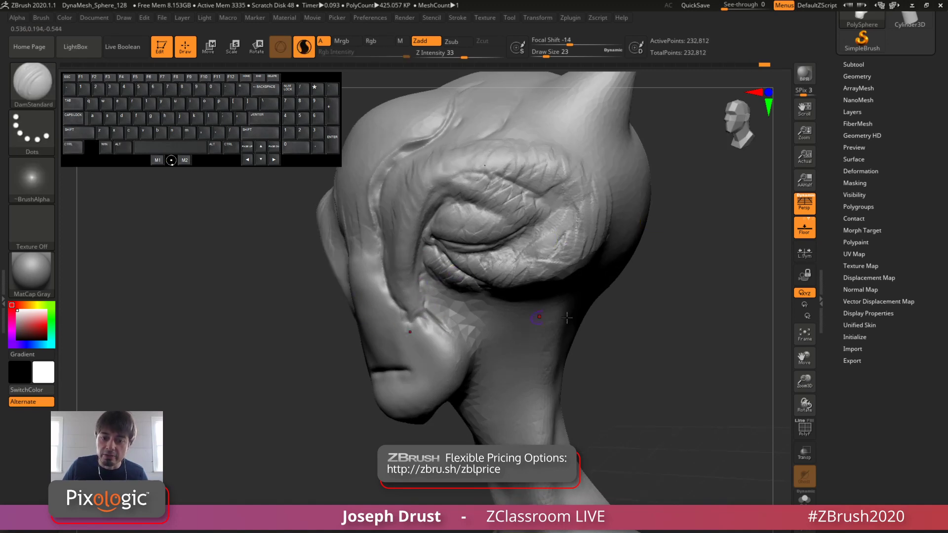
pyautogui.moveTo(622, 314); pyautogui.dragTo(662, 307)
pyautogui.moveTo(477, 261)
pyautogui.mouseDown()
pyautogui.moveTo(530, 280)
pyautogui.moveTo(523, 196)
pyautogui.mouseUp()
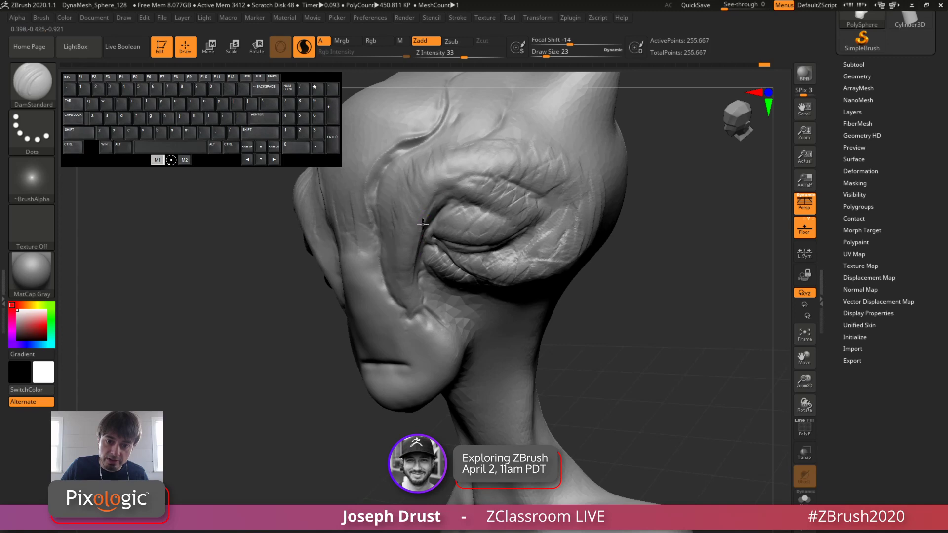
pyautogui.moveTo(691, 182)
pyautogui.mouseDown()
pyautogui.moveTo(666, 208)
pyautogui.moveTo(698, 208)
pyautogui.moveTo(625, 190)
pyautogui.moveTo(691, 207)
pyautogui.mouseUp()
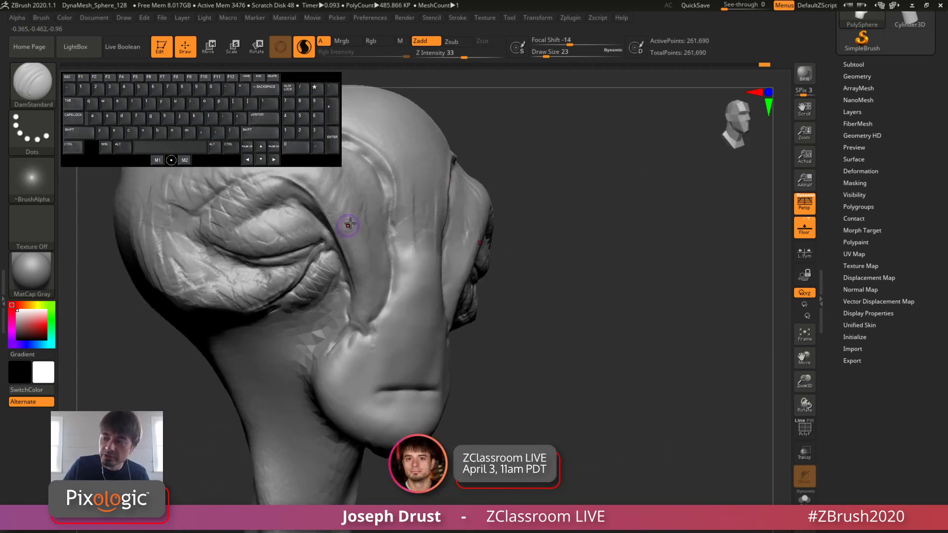
# Step: Refine the brow ridges and add fine vertical wrinkles on the nose bridge with DamStandard strokes at draw size 23
pyautogui.moveTo(637, 222); pyautogui.dragTo(672, 240)
pyautogui.keyDown('alt'); pyautogui.moveTo(671, 239); pyautogui.dragTo(740, 233); pyautogui.keyUp('alt')
pyautogui.keyDown('alt'); pyautogui.moveTo(455, 208); pyautogui.dragTo(486, 275); pyautogui.keyUp('alt')
pyautogui.moveTo(681, 237); pyautogui.dragTo(512, 154)
pyautogui.keyDown('alt'); pyautogui.moveTo(716, 365); pyautogui.dragTo(593, 277); pyautogui.keyUp('alt')
pyautogui.moveTo(730, 354)
pyautogui.mouseDown()
pyautogui.moveTo(713, 366)
pyautogui.moveTo(434, 209)
pyautogui.mouseUp()
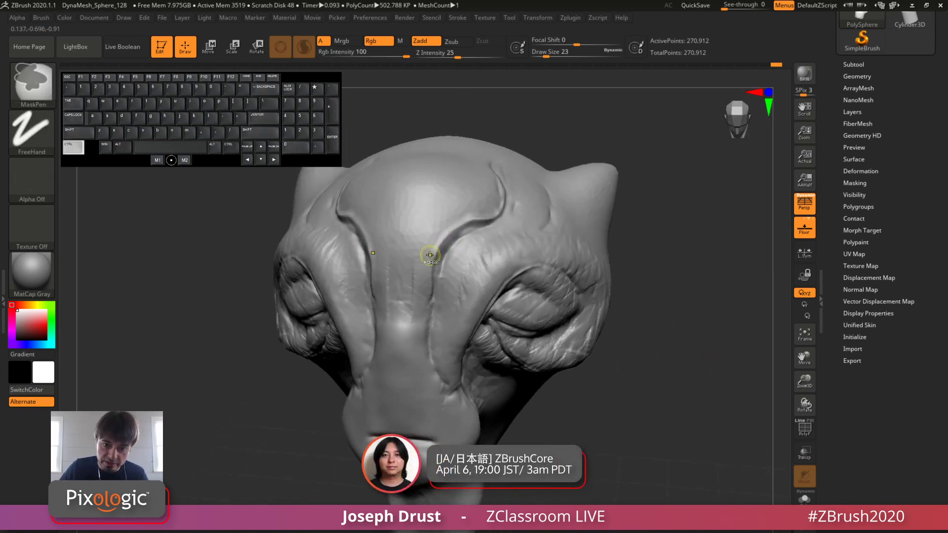
# Step: Try painting a mask strip along the inner side of the curved forehead creases, inspect its edges and clear it
pyautogui.moveTo(431, 270)
pyautogui.keyDown('ctrl'); pyautogui.mouseDown()
pyautogui.moveTo(433, 244)
pyautogui.moveTo(474, 205)
pyautogui.moveTo(492, 203)
pyautogui.moveTo(427, 246)
pyautogui.mouseUp(); pyautogui.keyUp('ctrl')
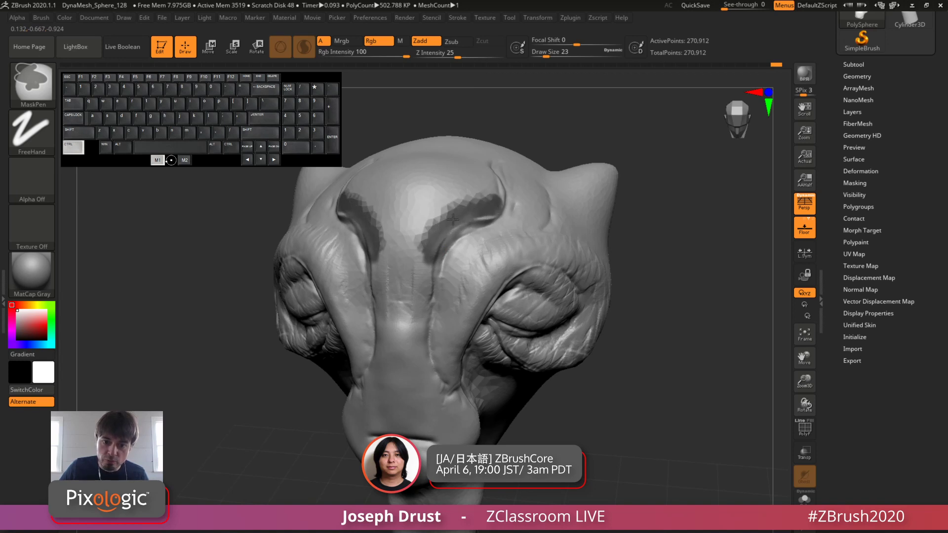
pyautogui.moveTo(586, 161)
pyautogui.mouseDown()
pyautogui.moveTo(551, 154)
pyautogui.moveTo(438, 232)
pyautogui.mouseUp()
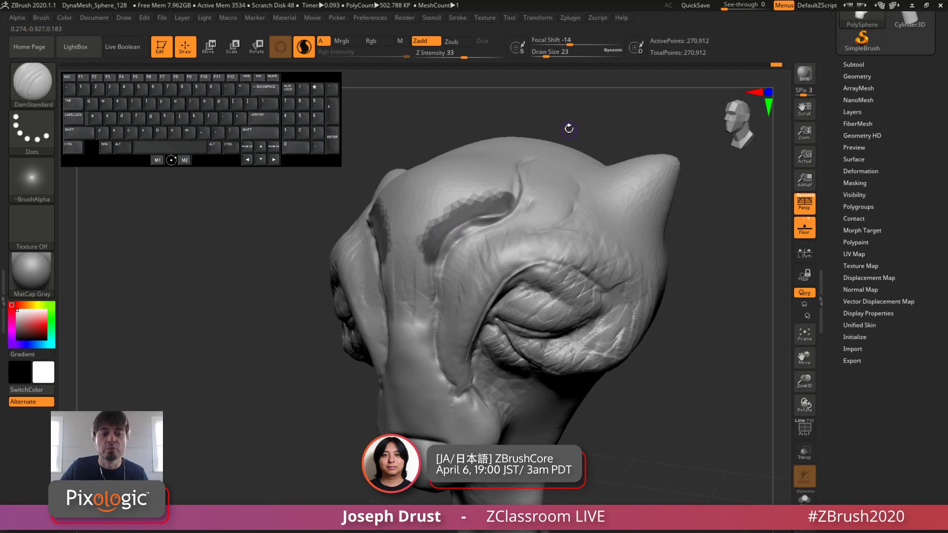
pyautogui.moveTo(569, 129); pyautogui.dragTo(452, 212)
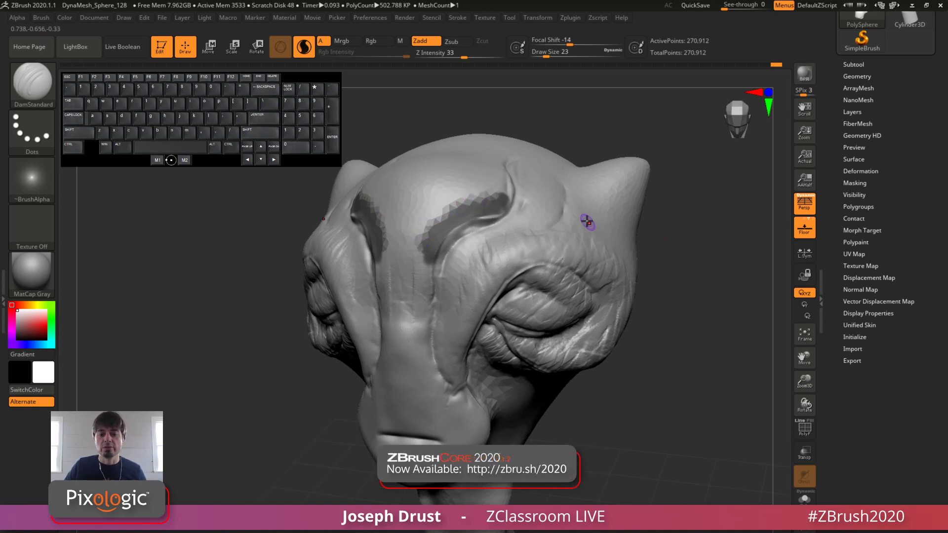
pyautogui.keyDown('ctrl'); pyautogui.moveTo(588, 143); pyautogui.dragTo(592, 153); pyautogui.keyUp('ctrl')
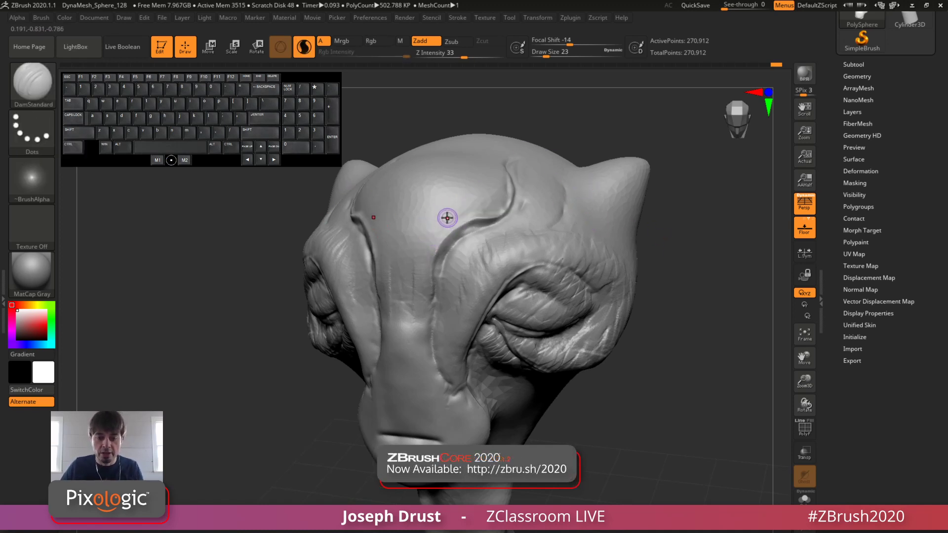
# Step: Add mesh density beside the curved forehead creases with Smooth strokes at draw size 31, checking the result in PolyFrame display
pyautogui.press('shift')
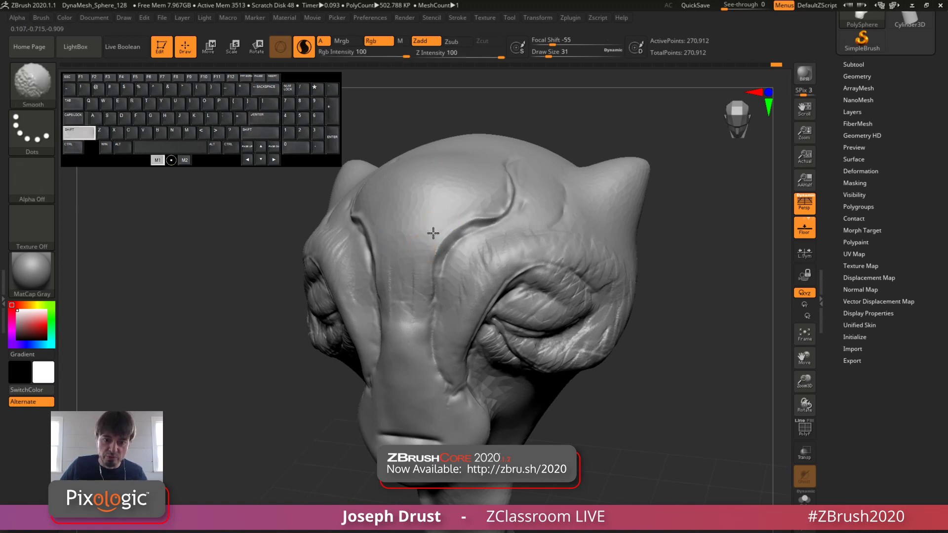
pyautogui.keyDown('shift'); pyautogui.moveTo(492, 198); pyautogui.dragTo(441, 220); pyautogui.keyUp('shift')
pyautogui.hotkey('ctrl', 'z')
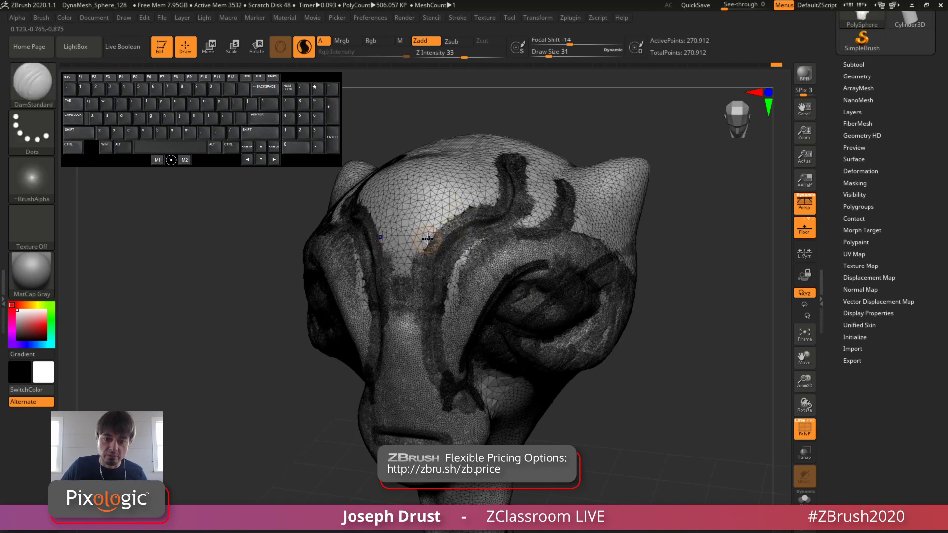
pyautogui.moveTo(420, 252)
pyautogui.keyDown('shift'); pyautogui.mouseDown()
pyautogui.moveTo(451, 205)
pyautogui.moveTo(501, 187)
pyautogui.mouseUp(); pyautogui.keyUp('shift')
pyautogui.keyDown('shift'); pyautogui.moveTo(441, 214); pyautogui.dragTo(426, 223); pyautogui.keyUp('shift')
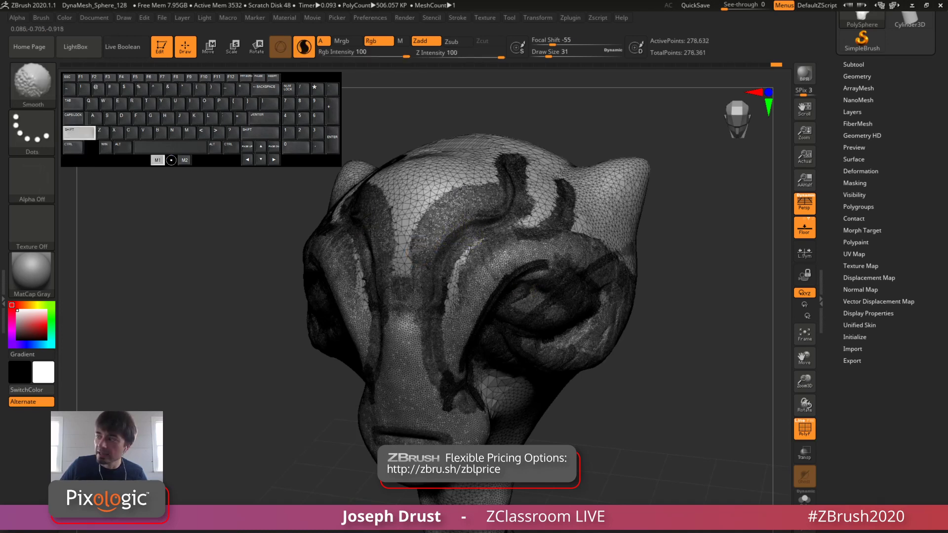
pyautogui.click(802, 434)
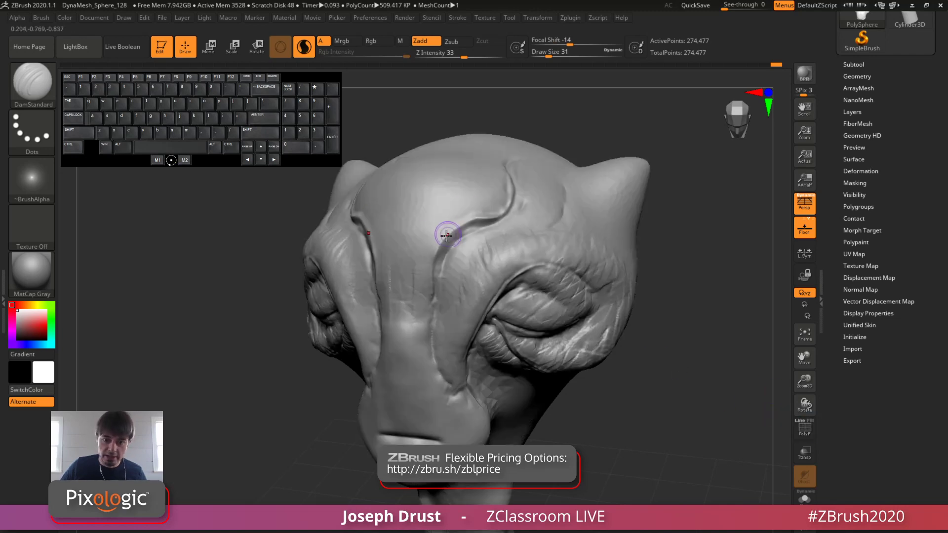
# Step: Mask a strip along the inner side of the curved forehead creases with MaskPen at draw size 18
pyautogui.press('space')
pyautogui.moveTo(441, 224)
pyautogui.mouseDown()
pyautogui.moveTo(504, 192)
pyautogui.moveTo(465, 210)
pyautogui.moveTo(433, 245)
pyautogui.moveTo(459, 217)
pyautogui.moveTo(502, 199)
pyautogui.mouseUp()
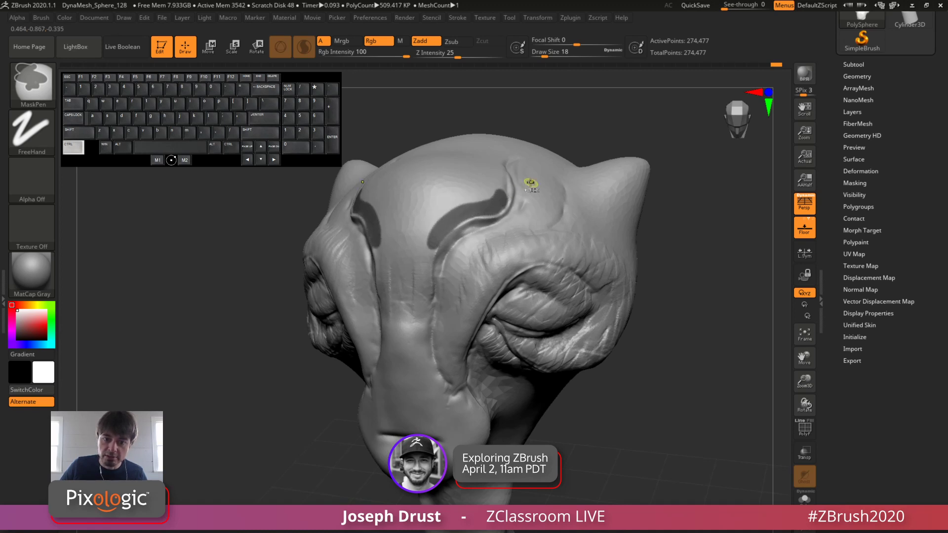
pyautogui.moveTo(740, 269)
pyautogui.mouseDown()
pyautogui.moveTo(770, 267)
pyautogui.moveTo(746, 264)
pyautogui.mouseUp()
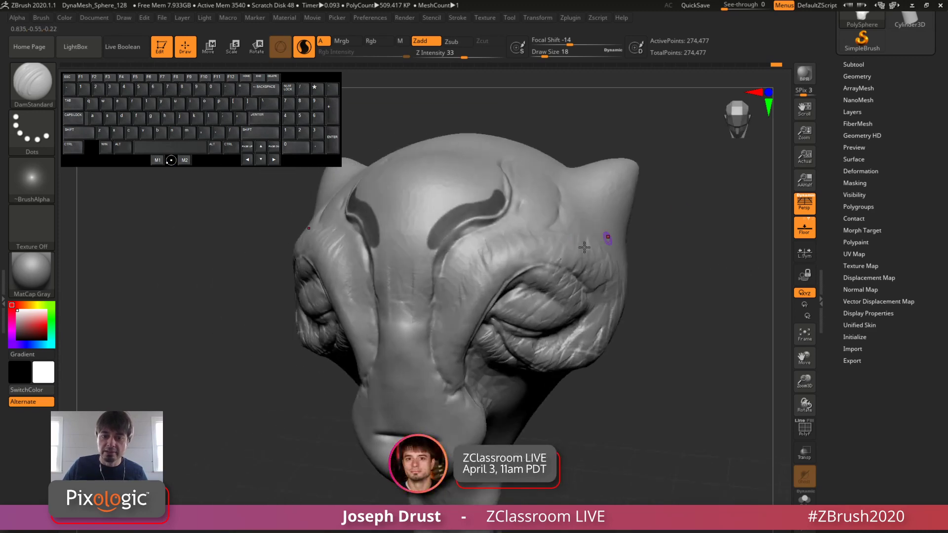
# Step: Build up the forehead around the masked strips with ClayBuildup, raise the draw size to 44 and clear the mask
pyautogui.press('b')
pyautogui.press('c')
pyautogui.press('b')
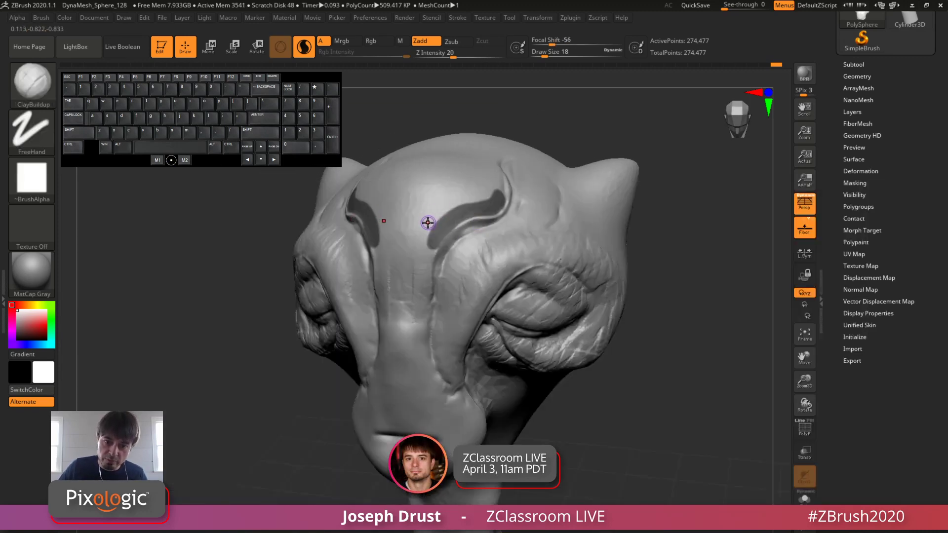
pyautogui.press('space')
pyautogui.moveTo(428, 222)
pyautogui.mouseDown()
pyautogui.moveTo(426, 231)
pyautogui.moveTo(438, 211)
pyautogui.moveTo(489, 192)
pyautogui.moveTo(503, 177)
pyautogui.moveTo(437, 205)
pyautogui.moveTo(423, 232)
pyautogui.moveTo(433, 202)
pyautogui.moveTo(500, 173)
pyautogui.mouseUp()
pyautogui.press('space')
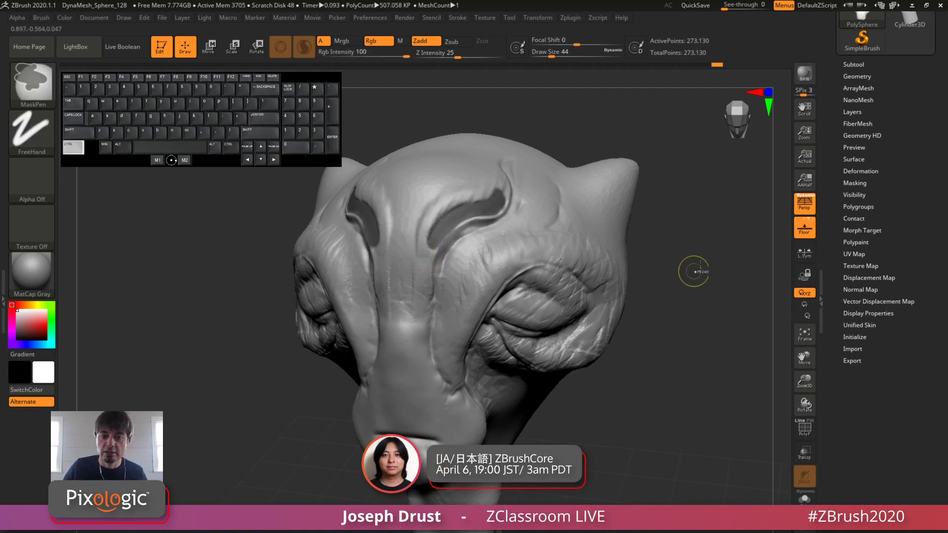
pyautogui.moveTo(694, 271)
pyautogui.keyDown('ctrl'); pyautogui.mouseDown()
pyautogui.moveTo(721, 347)
pyautogui.moveTo(688, 361)
pyautogui.mouseUp(); pyautogui.keyUp('ctrl')
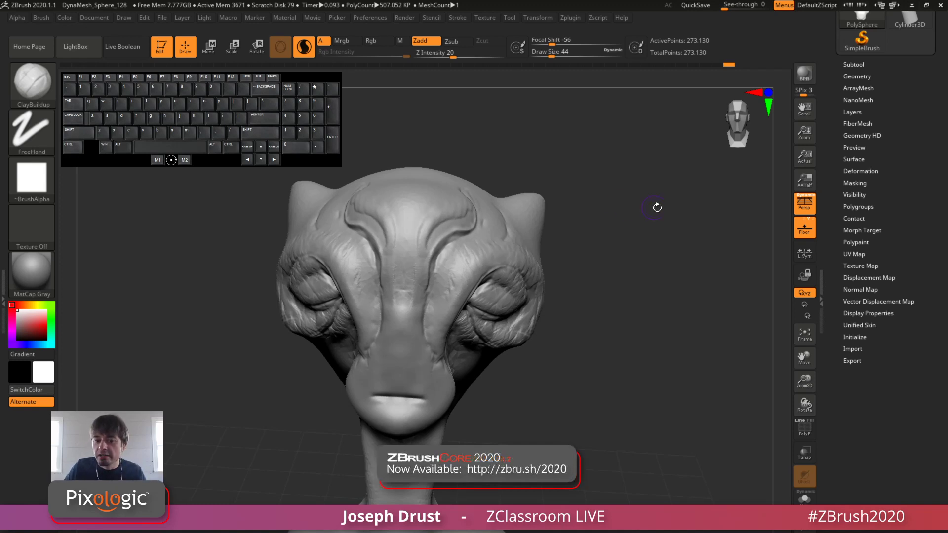
# Step: Examine the DynaMesh, Tessimate and ZRemesher options in the bust's geometry settings
pyautogui.moveTo(659, 208)
pyautogui.mouseDown()
pyautogui.moveTo(673, 220)
pyautogui.moveTo(671, 254)
pyautogui.moveTo(662, 243)
pyautogui.mouseUp()
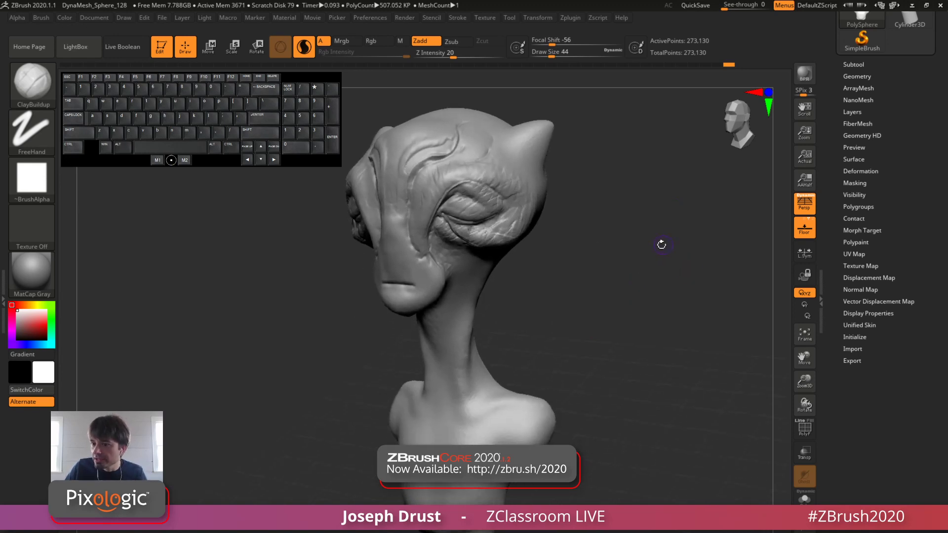
pyautogui.click(874, 79)
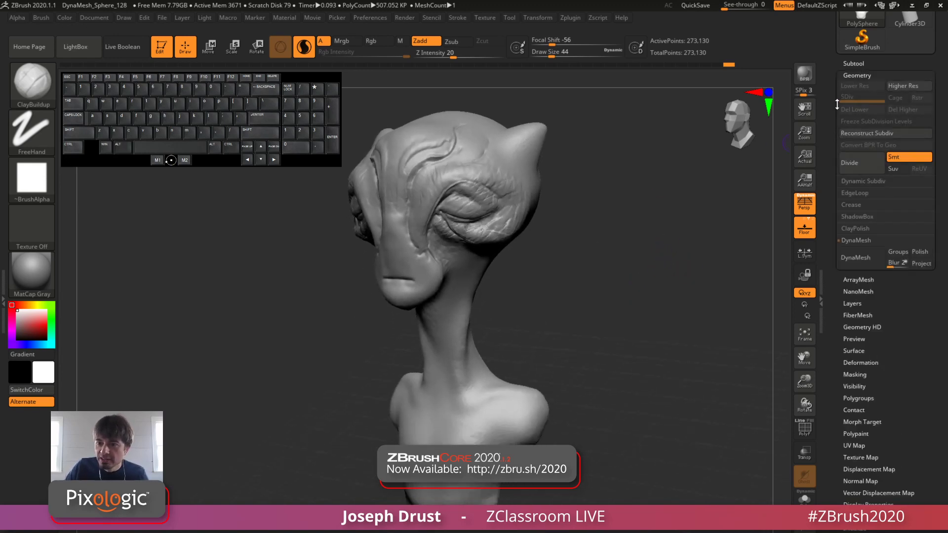
pyautogui.press('shift')
pyautogui.click(859, 336)
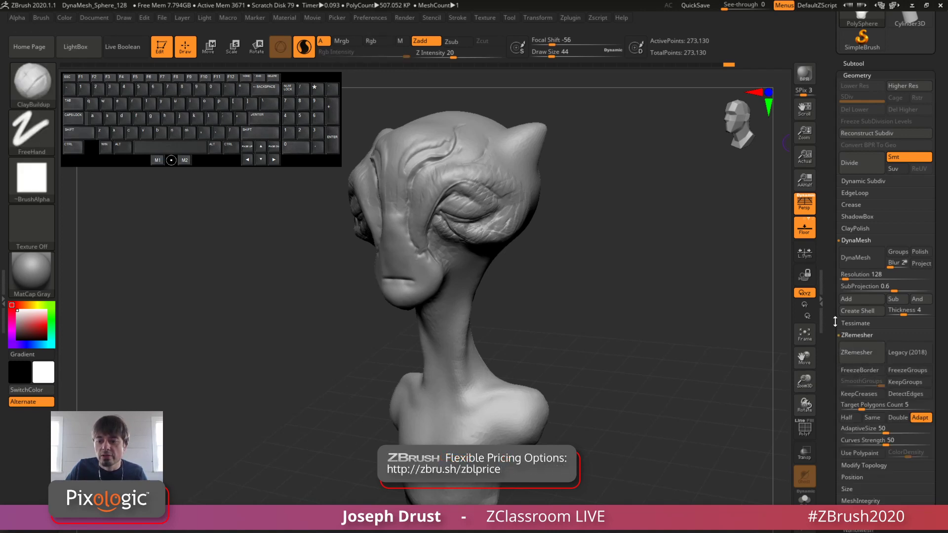
pyautogui.moveTo(836, 318); pyautogui.dragTo(832, 402)
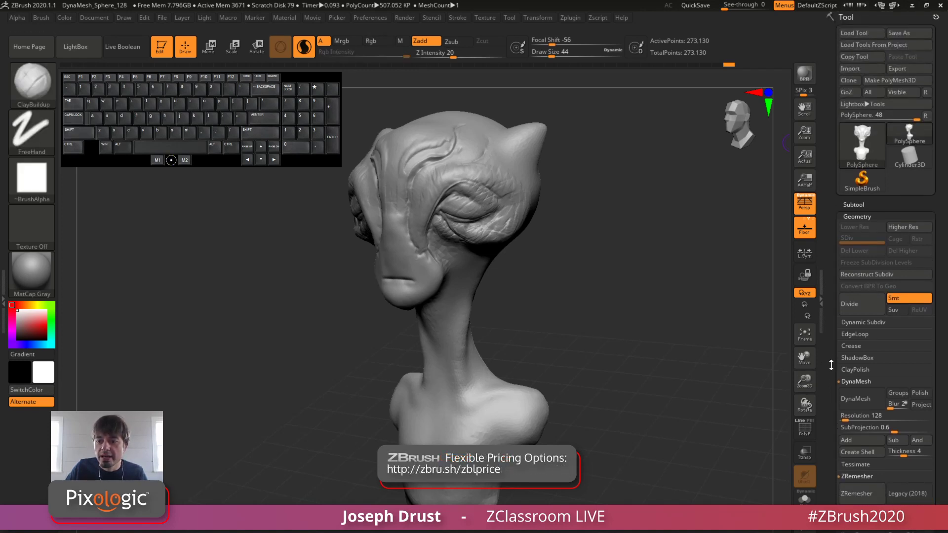
pyautogui.moveTo(831, 365); pyautogui.dragTo(831, 221)
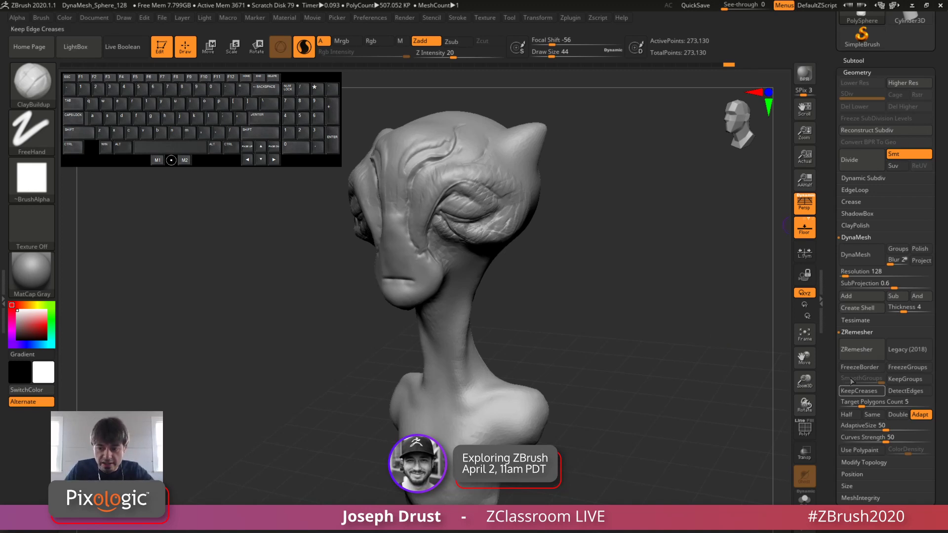
pyautogui.click(856, 321)
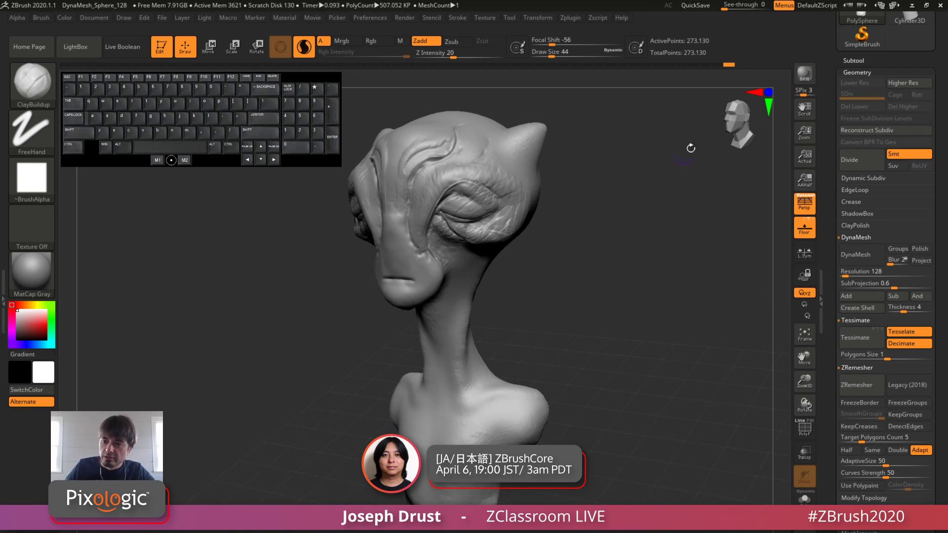
pyautogui.click(877, 73)
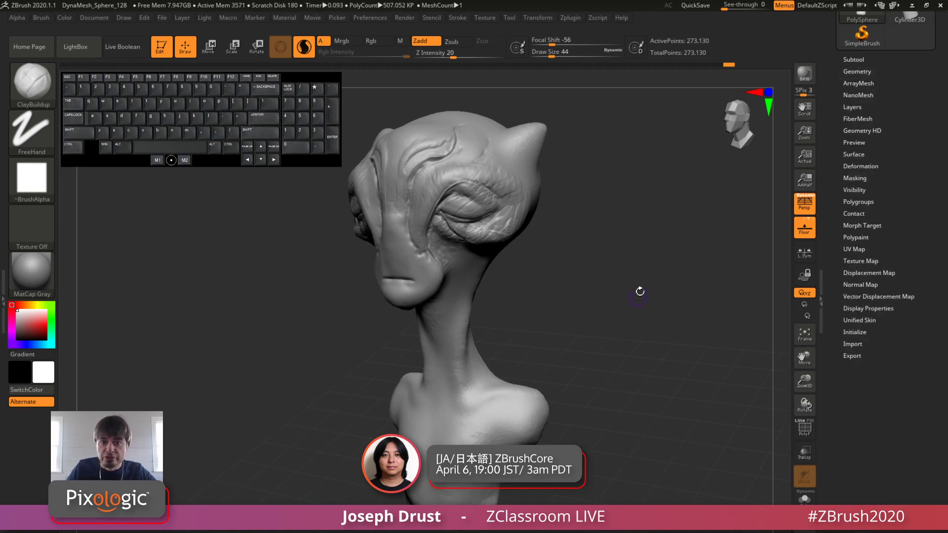
pyautogui.moveTo(654, 264); pyautogui.dragTo(520, 239)
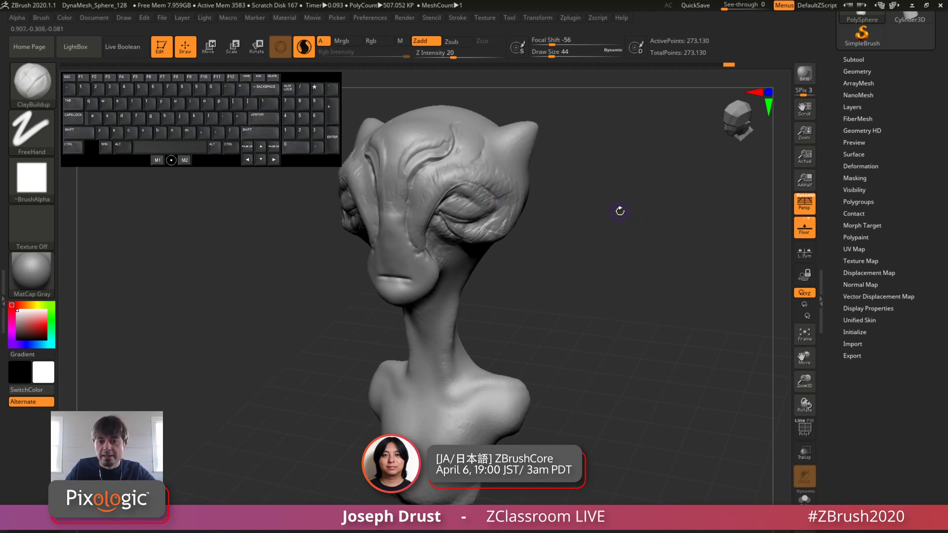
pyautogui.moveTo(618, 209); pyautogui.dragTo(658, 230)
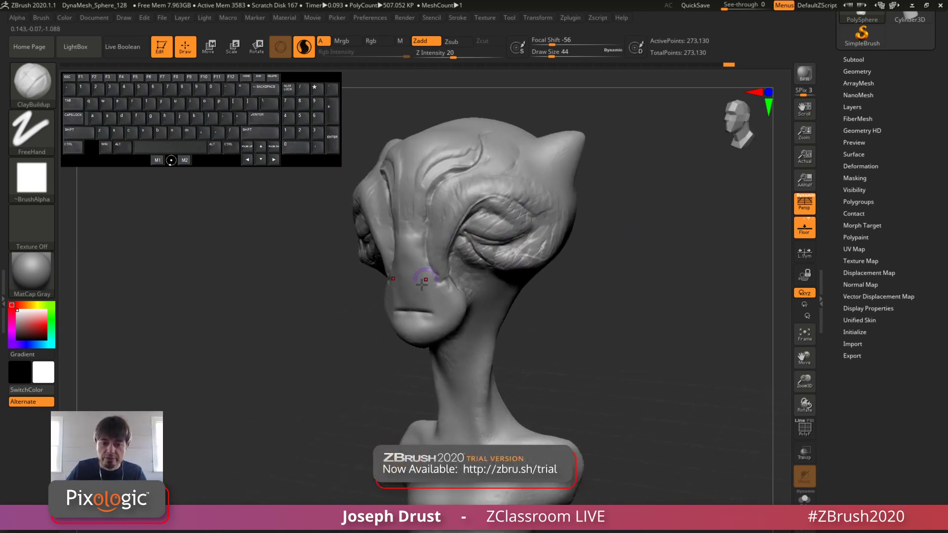
# Step: Build up folds along the sides of the muzzle and strands down the neck with ClayBuildup at draw size 44
pyautogui.moveTo(442, 283); pyautogui.dragTo(457, 315)
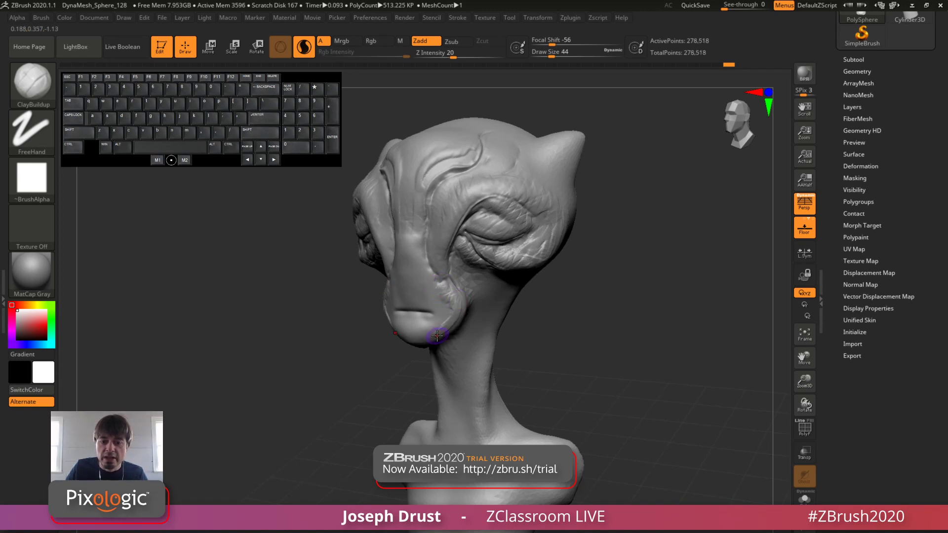
pyautogui.moveTo(607, 298)
pyautogui.mouseDown()
pyautogui.moveTo(649, 303)
pyautogui.moveTo(620, 304)
pyautogui.mouseUp()
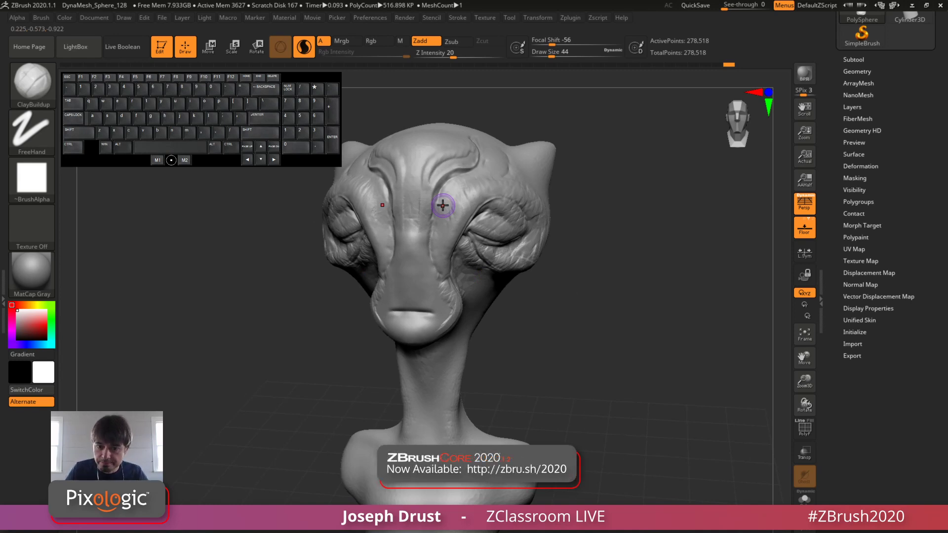
pyautogui.moveTo(673, 237); pyautogui.dragTo(474, 366)
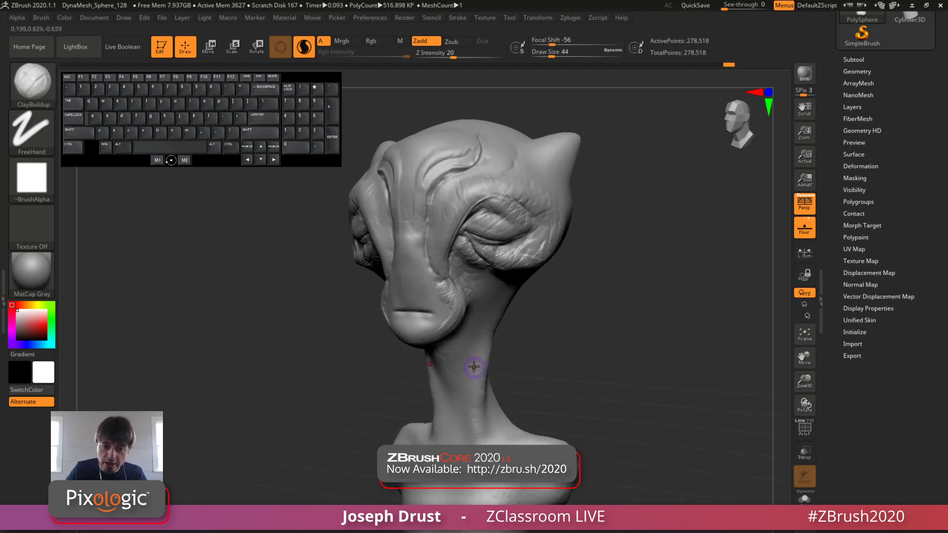
pyautogui.moveTo(487, 329); pyautogui.dragTo(479, 422)
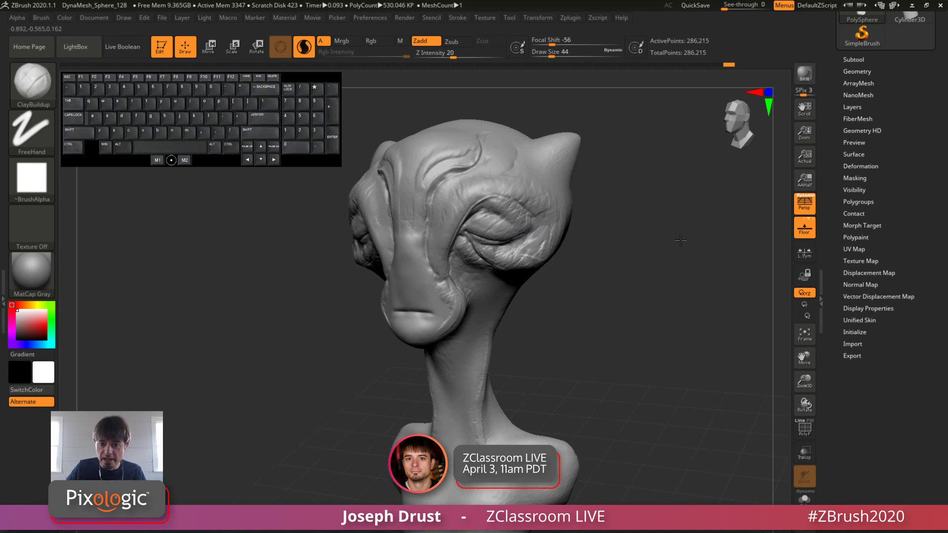
# Step: Turn off Sculptris Pro mode and check the head's mesh density in PolyFrame display
pyautogui.moveTo(631, 193)
pyautogui.mouseDown()
pyautogui.moveTo(623, 184)
pyautogui.moveTo(717, 330)
pyautogui.moveTo(729, 327)
pyautogui.mouseUp()
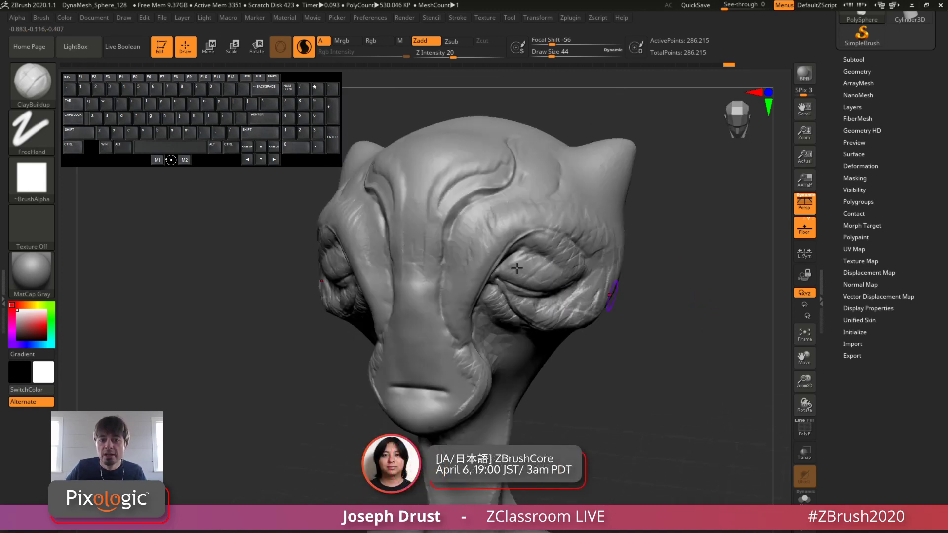
pyautogui.click(304, 54)
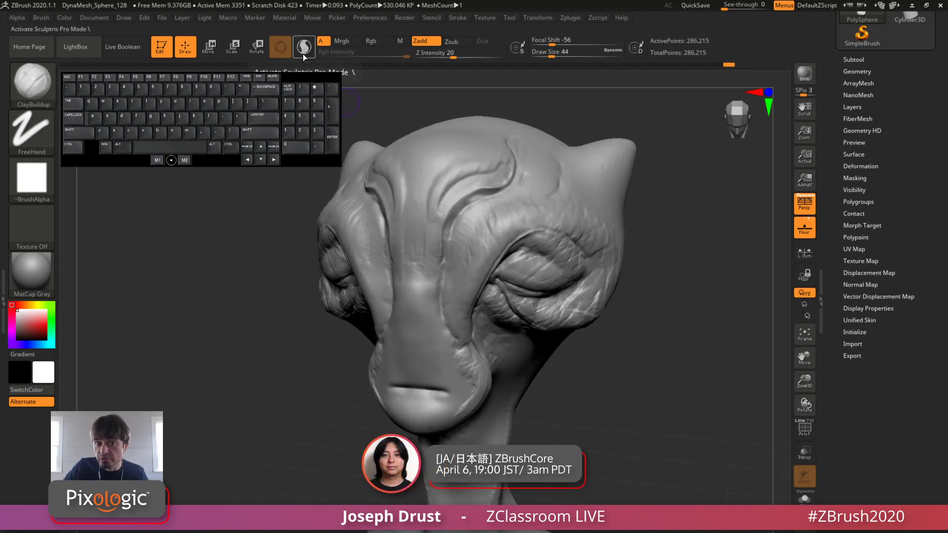
pyautogui.moveTo(689, 298); pyautogui.dragTo(666, 303)
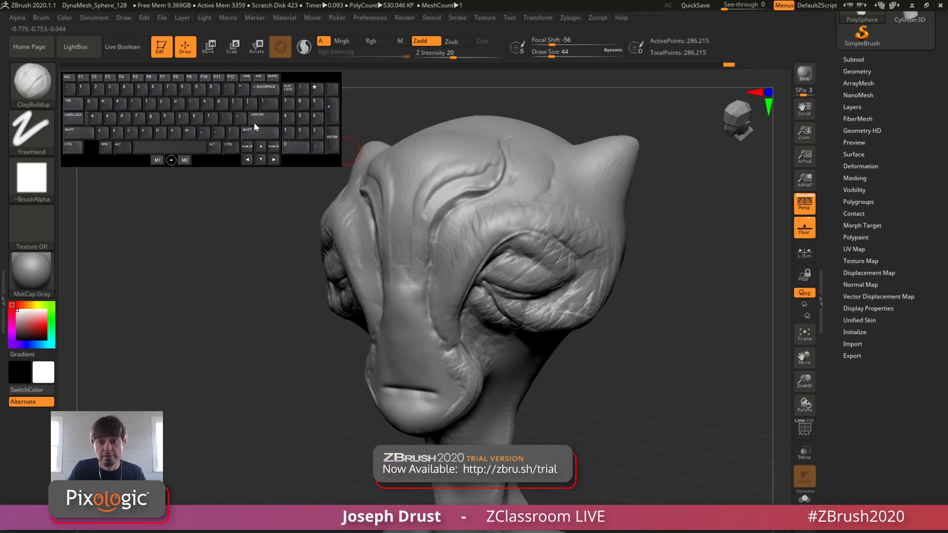
pyautogui.moveTo(659, 344); pyautogui.dragTo(651, 351)
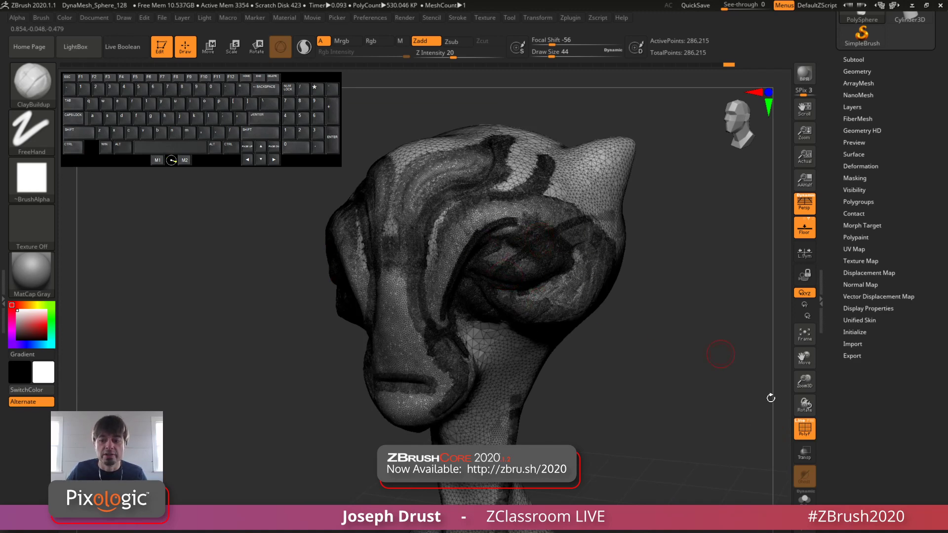
pyautogui.click(804, 429)
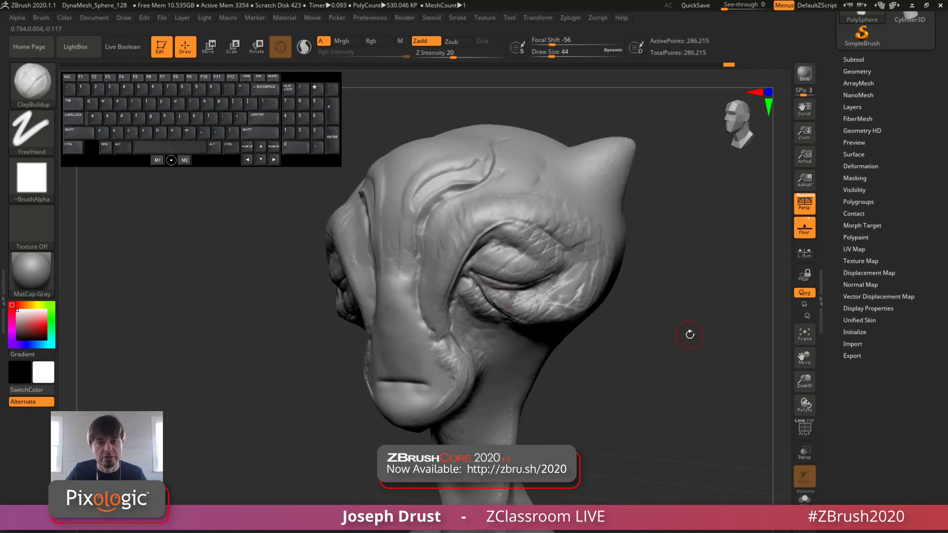
pyautogui.moveTo(690, 335); pyautogui.dragTo(666, 343)
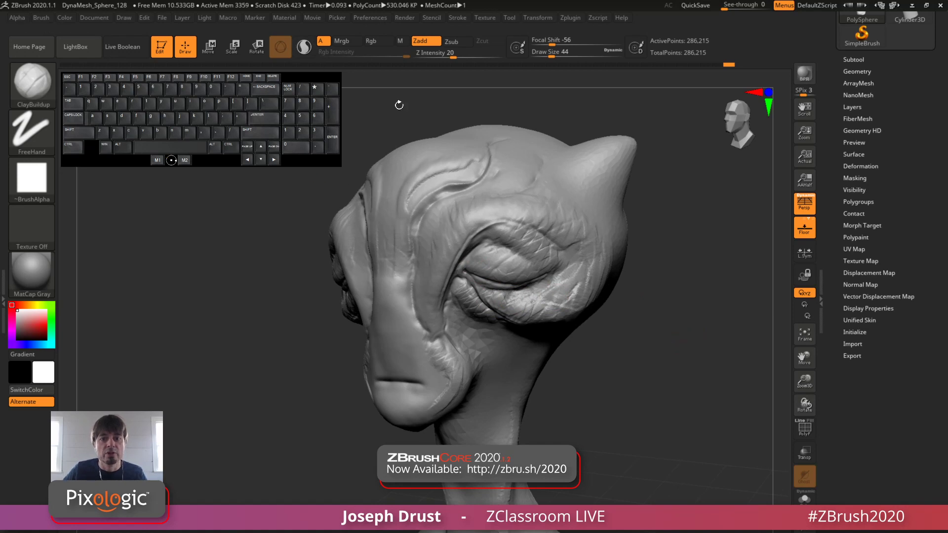
# Step: Set the draw size to 27, smooth the area below the eye and rebuild its wrinkles with ClayBuildup
pyautogui.press('space')
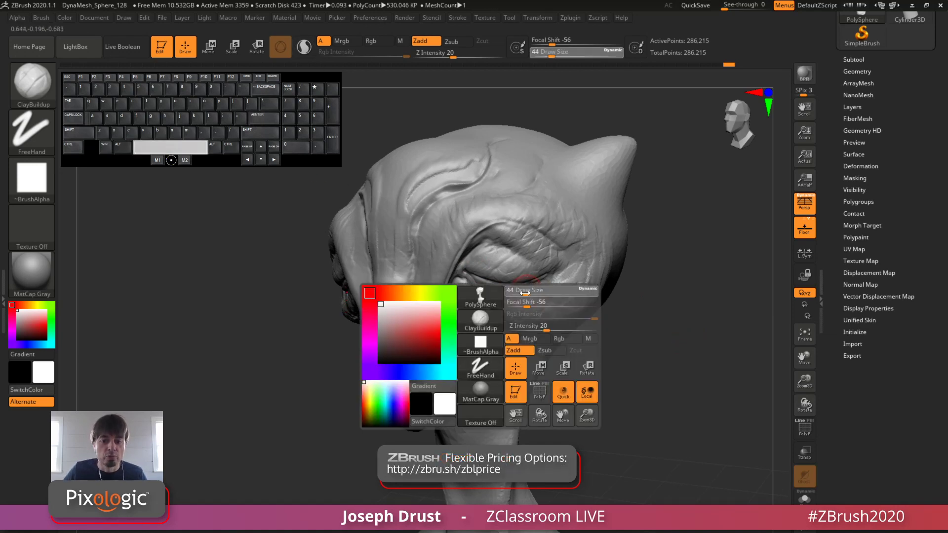
pyautogui.moveTo(527, 294)
pyautogui.mouseDown()
pyautogui.moveTo(500, 296)
pyautogui.moveTo(556, 299)
pyautogui.mouseUp()
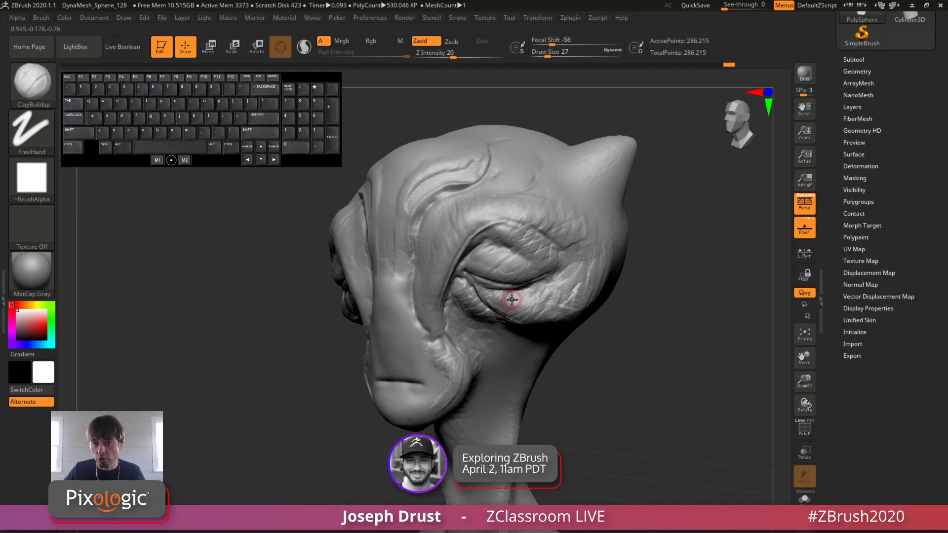
pyautogui.moveTo(509, 300)
pyautogui.keyDown('shift'); pyautogui.mouseDown()
pyautogui.moveTo(501, 297)
pyautogui.moveTo(555, 296)
pyautogui.moveTo(561, 282)
pyautogui.mouseUp(); pyautogui.keyUp('shift')
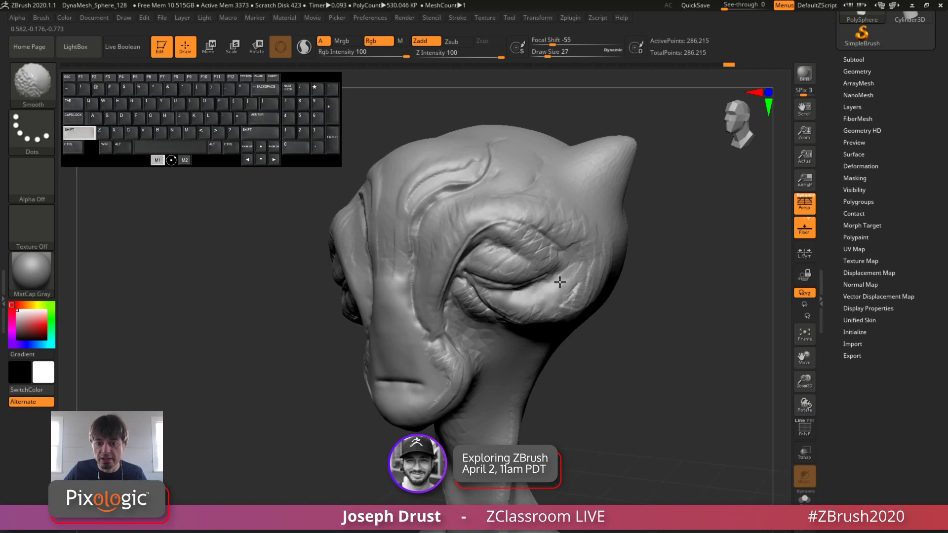
pyautogui.moveTo(501, 300)
pyautogui.mouseDown()
pyautogui.moveTo(527, 307)
pyautogui.moveTo(571, 280)
pyautogui.moveTo(567, 295)
pyautogui.moveTo(566, 284)
pyautogui.moveTo(542, 300)
pyautogui.moveTo(585, 285)
pyautogui.mouseUp()
pyautogui.moveTo(535, 310)
pyautogui.mouseDown()
pyautogui.moveTo(586, 281)
pyautogui.moveTo(563, 304)
pyautogui.moveTo(529, 313)
pyautogui.moveTo(536, 302)
pyautogui.moveTo(508, 307)
pyautogui.mouseUp()
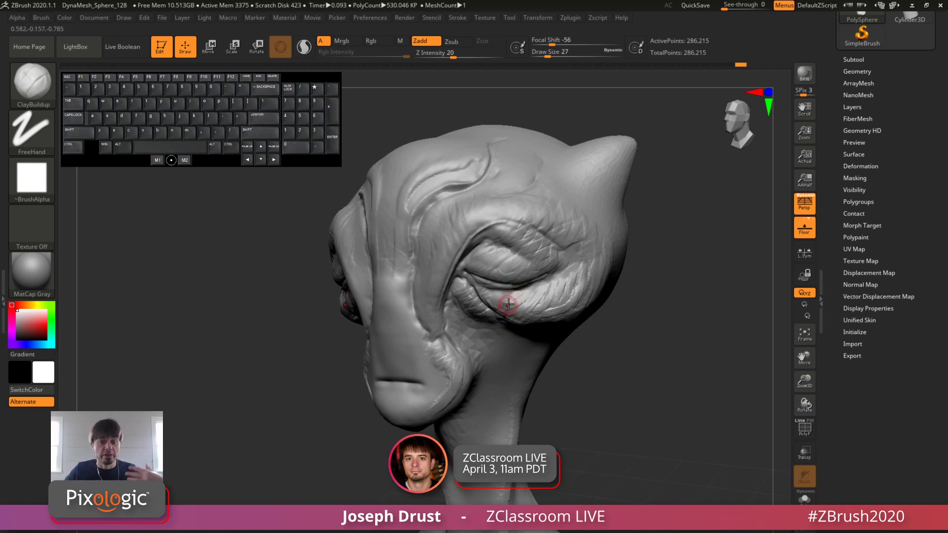
# Step: Add ClayBuildup wrinkles over the eyelid and brow, and turn Sculptris Pro mode back on
pyautogui.moveTo(510, 295)
pyautogui.mouseDown()
pyautogui.moveTo(580, 286)
pyautogui.moveTo(580, 265)
pyautogui.moveTo(553, 271)
pyautogui.moveTo(557, 262)
pyautogui.moveTo(511, 235)
pyautogui.moveTo(539, 251)
pyautogui.mouseUp()
pyautogui.moveTo(699, 356); pyautogui.dragTo(654, 417)
pyautogui.moveTo(522, 238)
pyautogui.keyDown('shift'); pyautogui.mouseDown()
pyautogui.moveTo(542, 257)
pyautogui.moveTo(518, 238)
pyautogui.moveTo(537, 216)
pyautogui.moveTo(573, 257)
pyautogui.mouseUp(); pyautogui.keyUp('shift')
pyautogui.press('alt')
pyautogui.keyDown('alt'); pyautogui.moveTo(706, 298); pyautogui.dragTo(708, 291); pyautogui.keyUp('alt')
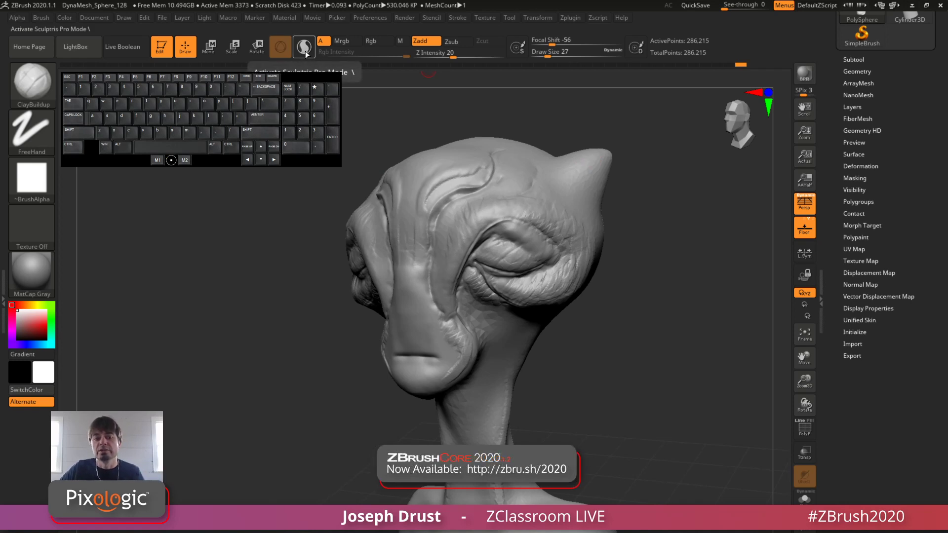
pyautogui.click(303, 48)
pyautogui.moveTo(680, 262)
pyautogui.mouseDown()
pyautogui.moveTo(684, 309)
pyautogui.moveTo(656, 296)
pyautogui.mouseUp()
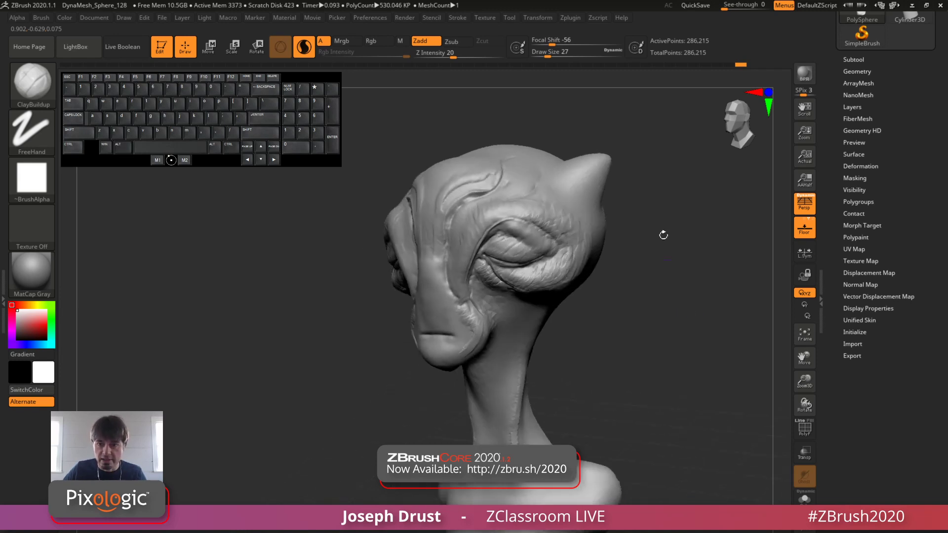
# Step: Decimate the bust with the 75 k preset of Decimation Master
pyautogui.click(573, 18)
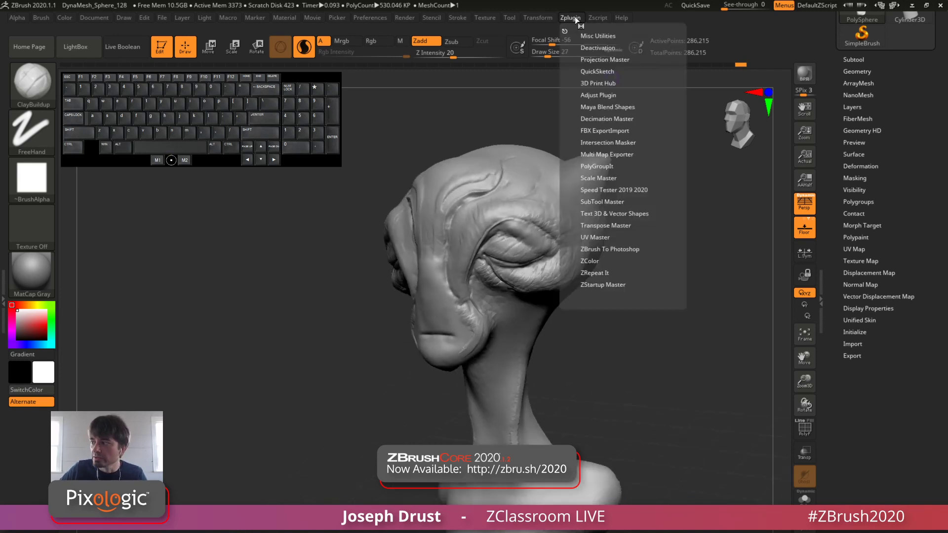
pyautogui.click(615, 118)
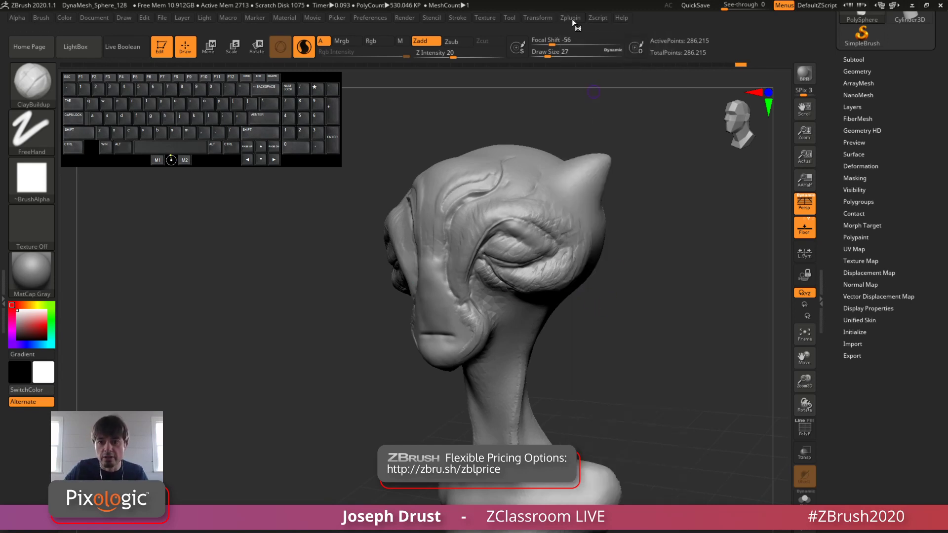
pyautogui.click(570, 17)
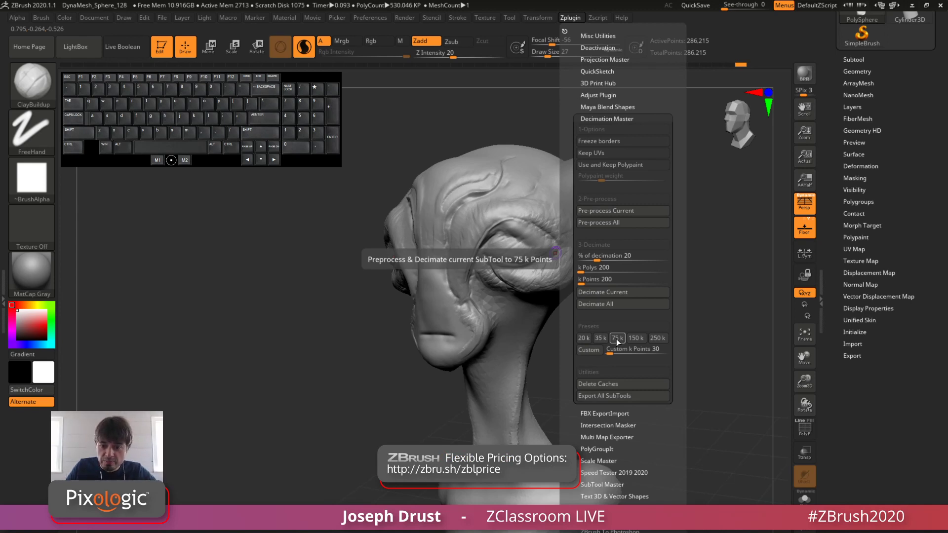
pyautogui.click(616, 339)
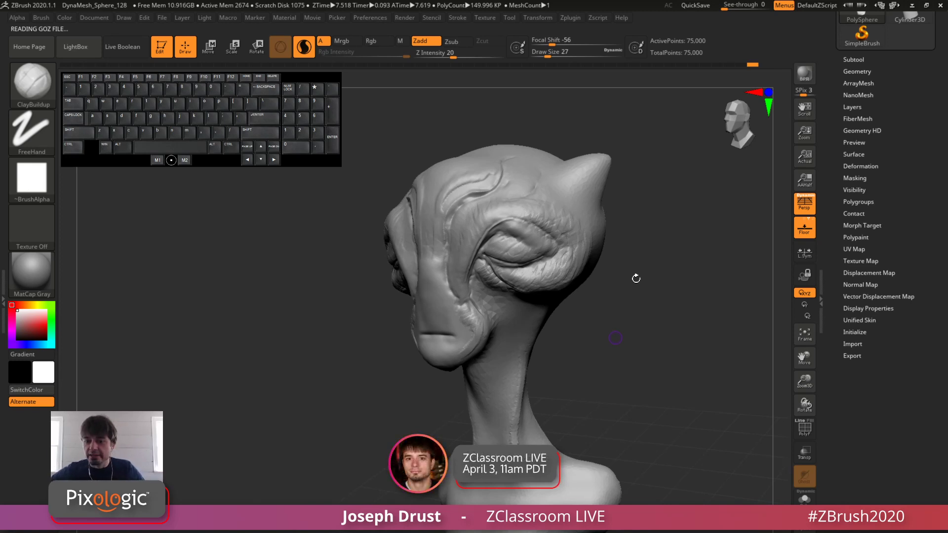
pyautogui.moveTo(638, 302)
pyautogui.mouseDown()
pyautogui.moveTo(654, 305)
pyautogui.moveTo(638, 293)
pyautogui.mouseUp()
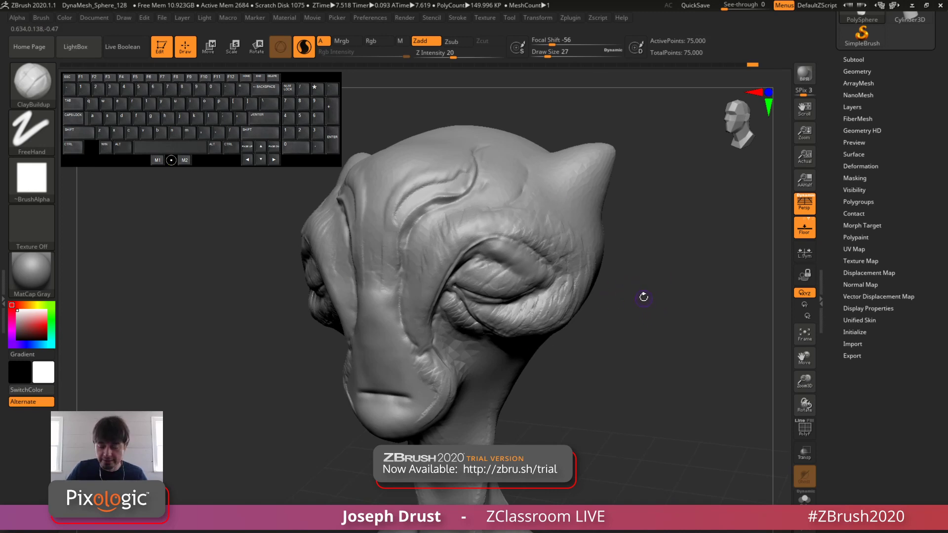
# Step: Undo and redo the decimation to compare the shaded bust before and after it
pyautogui.press('ctrl')
pyautogui.hotkey('ctrl', 'z')
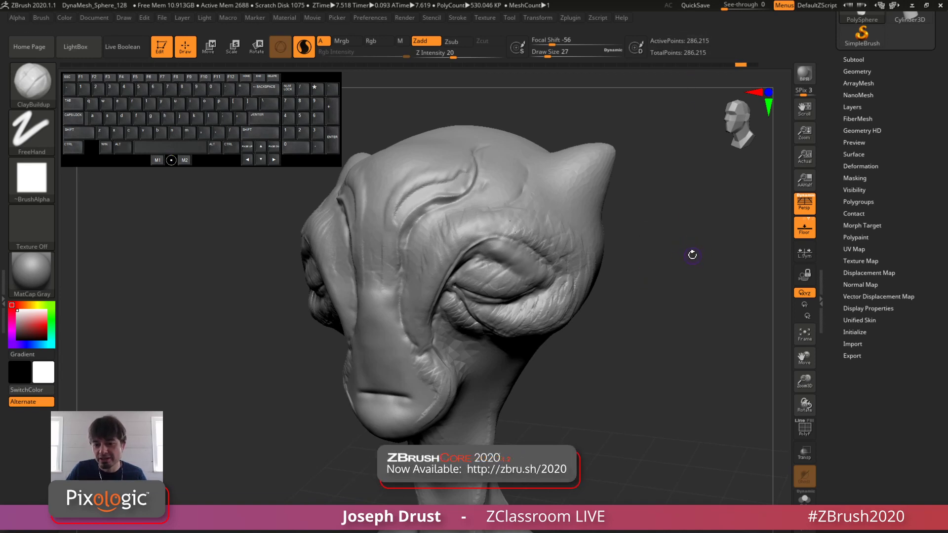
pyautogui.hotkey('ctrl', 'shift')
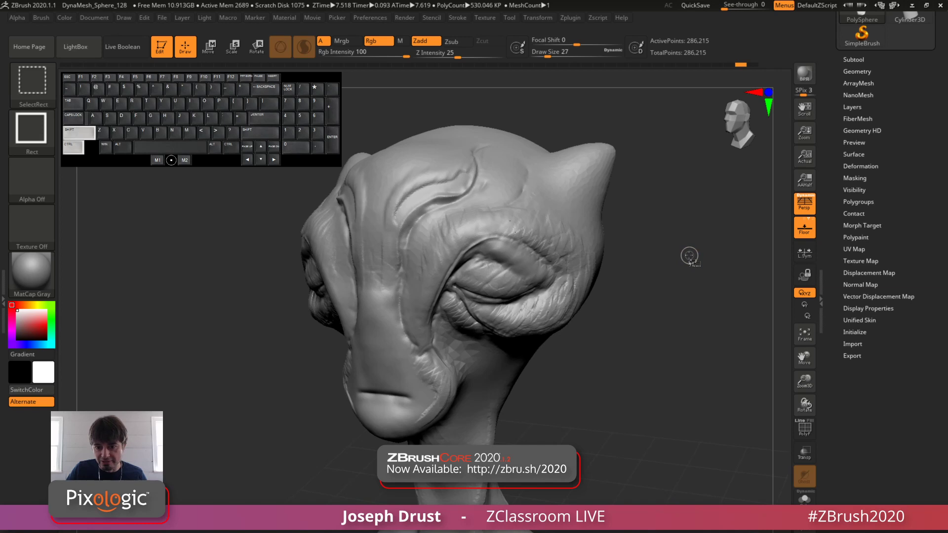
pyautogui.hotkey('ctrl', 'shift', 'z')
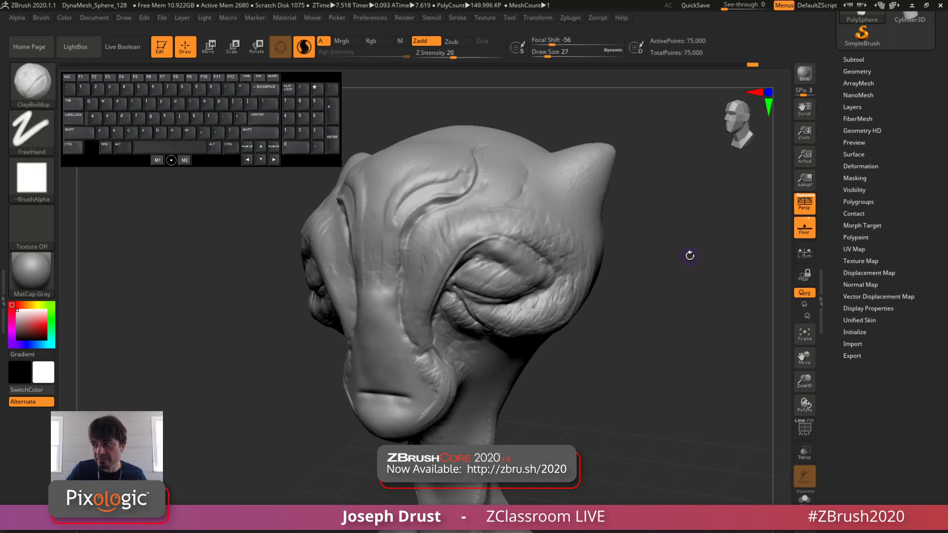
pyautogui.hotkey('ctrl', 'z')
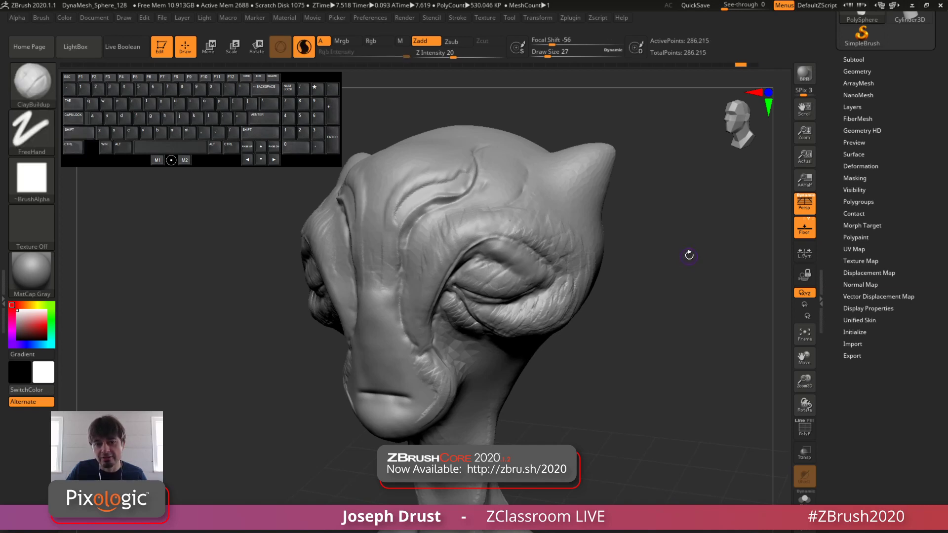
pyautogui.hotkey('ctrl', 'shift')
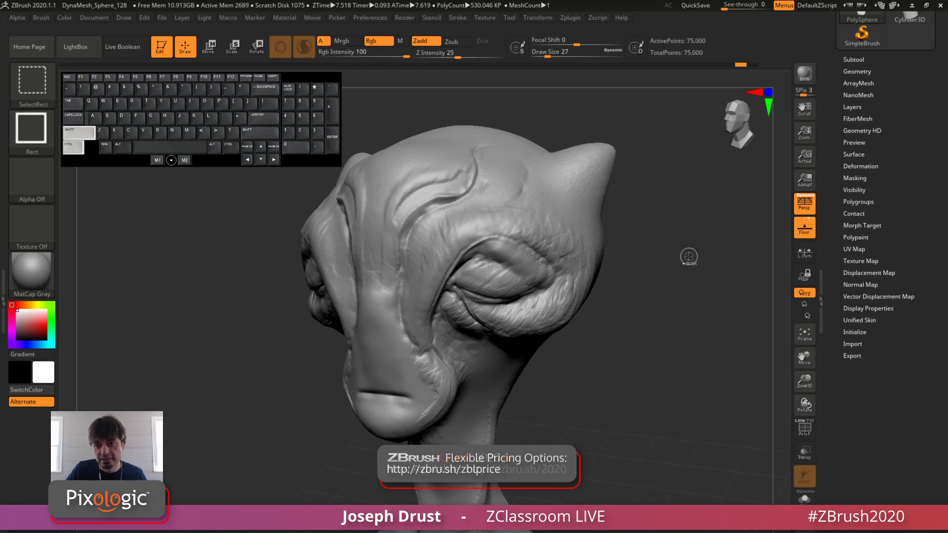
pyautogui.hotkey('ctrl', 'shift', 'z')
pyautogui.press('ctrl')
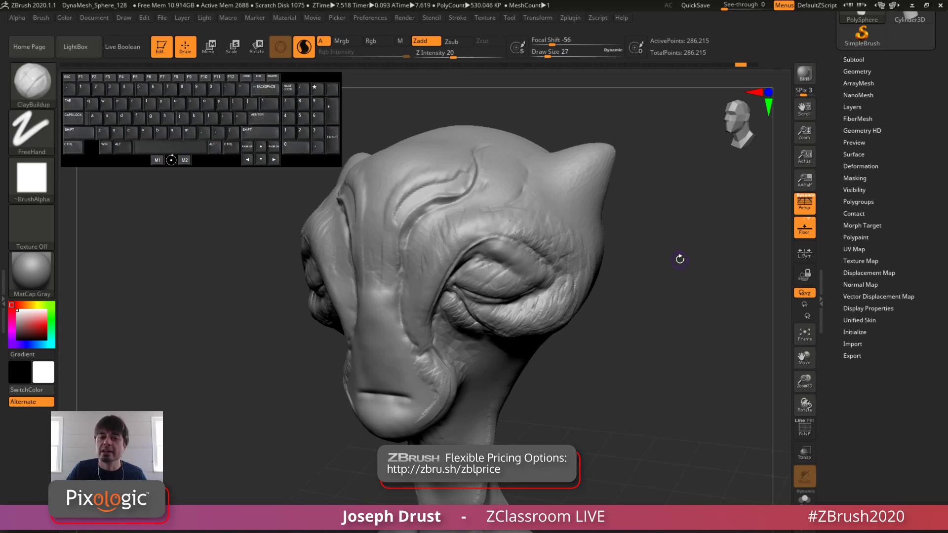
# Step: Compare the bust's triangle distribution before and after the decimation in PolyFrame display
pyautogui.click(804, 427)
pyautogui.moveTo(698, 340); pyautogui.dragTo(645, 301)
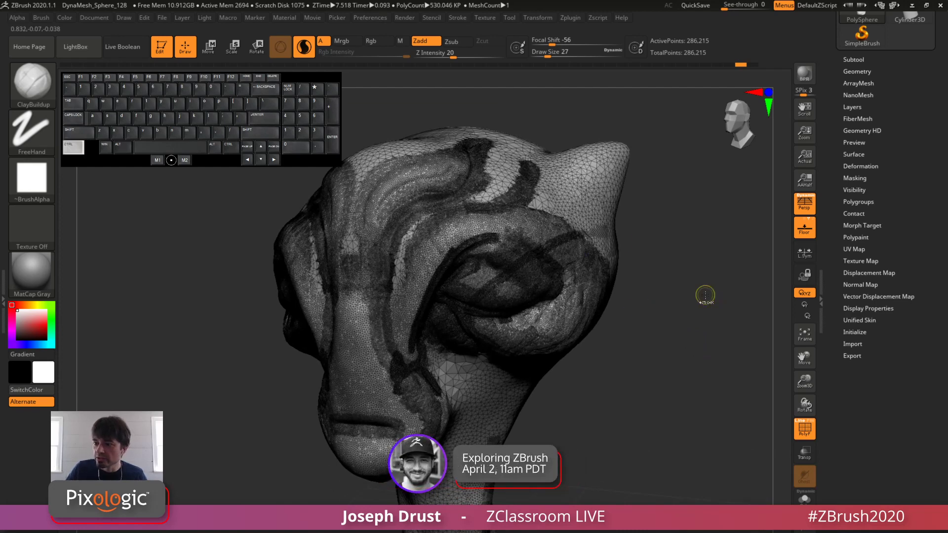
pyautogui.keyDown('ctrl'); pyautogui.moveTo(705, 295); pyautogui.dragTo(702, 303); pyautogui.keyUp('ctrl')
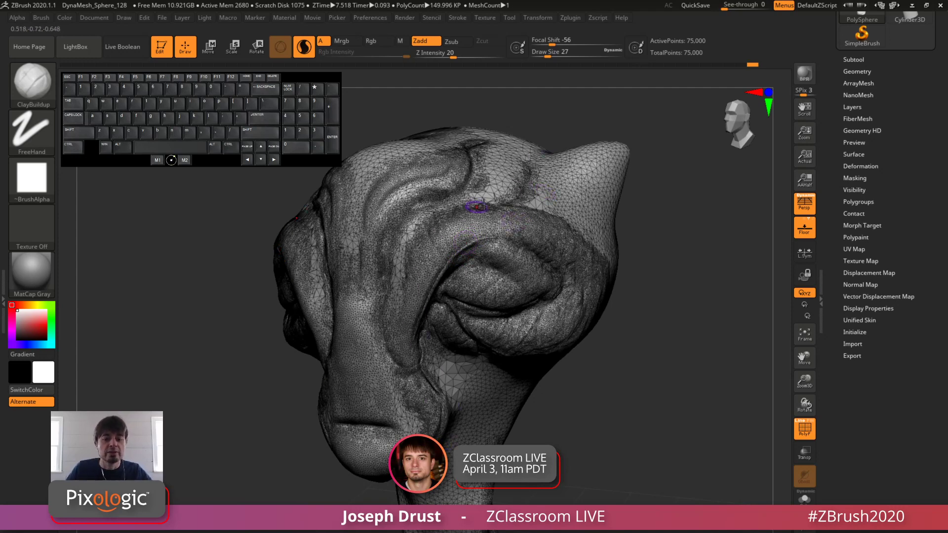
pyautogui.click(805, 430)
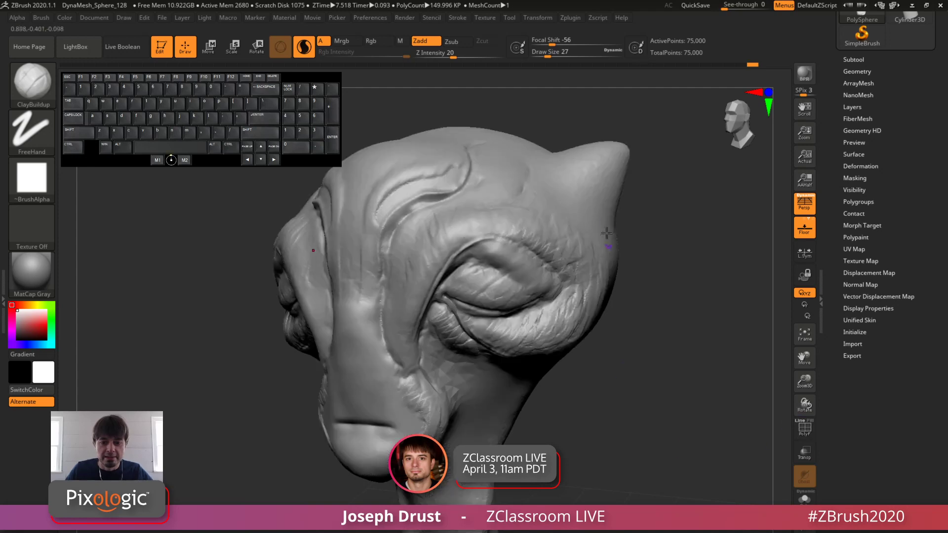
# Step: Set the draw size to 20 and add ClayBuildup wrinkles at the eye's outer corner and along the upper eyelid and brow
pyautogui.moveTo(683, 312)
pyautogui.mouseDown()
pyautogui.moveTo(719, 318)
pyautogui.moveTo(678, 324)
pyautogui.moveTo(686, 322)
pyautogui.moveTo(690, 364)
pyautogui.mouseUp()
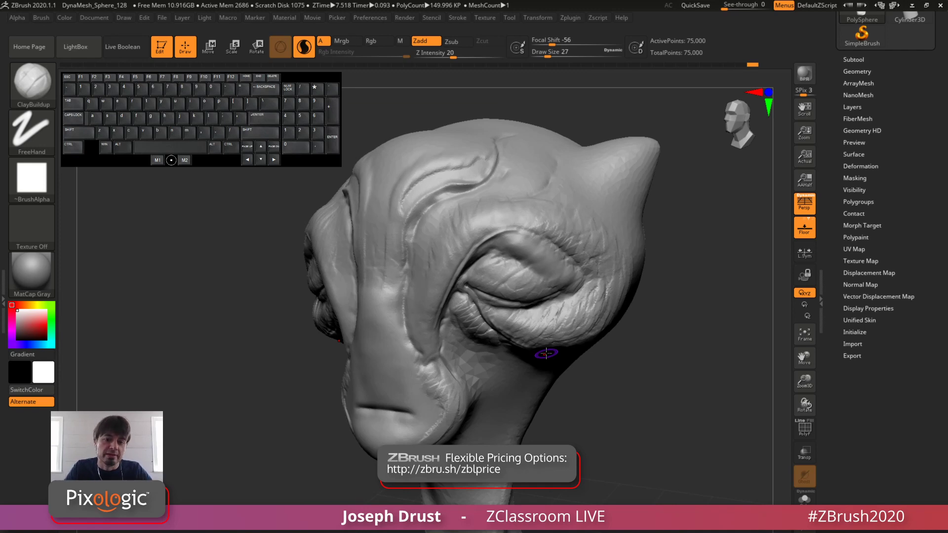
pyautogui.moveTo(691, 286); pyautogui.dragTo(662, 252)
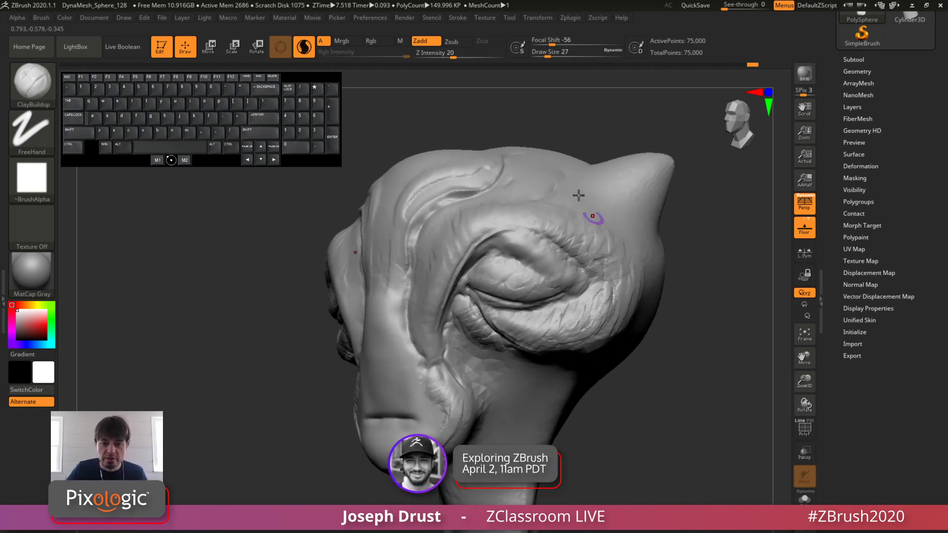
pyautogui.press('b')
pyautogui.press('space')
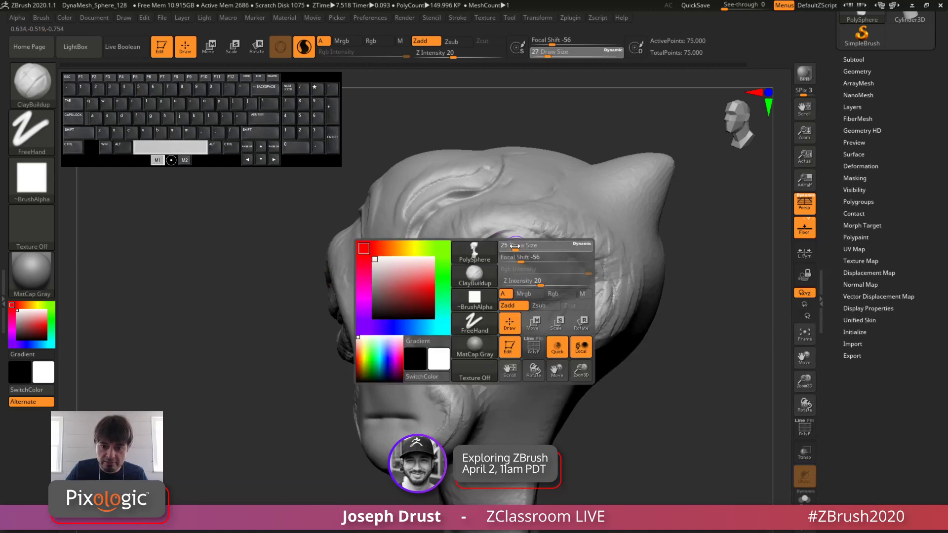
pyautogui.moveTo(515, 246)
pyautogui.mouseDown()
pyautogui.moveTo(500, 252)
pyautogui.moveTo(519, 254)
pyautogui.moveTo(501, 246)
pyautogui.mouseUp()
pyautogui.moveTo(548, 271); pyautogui.dragTo(553, 275)
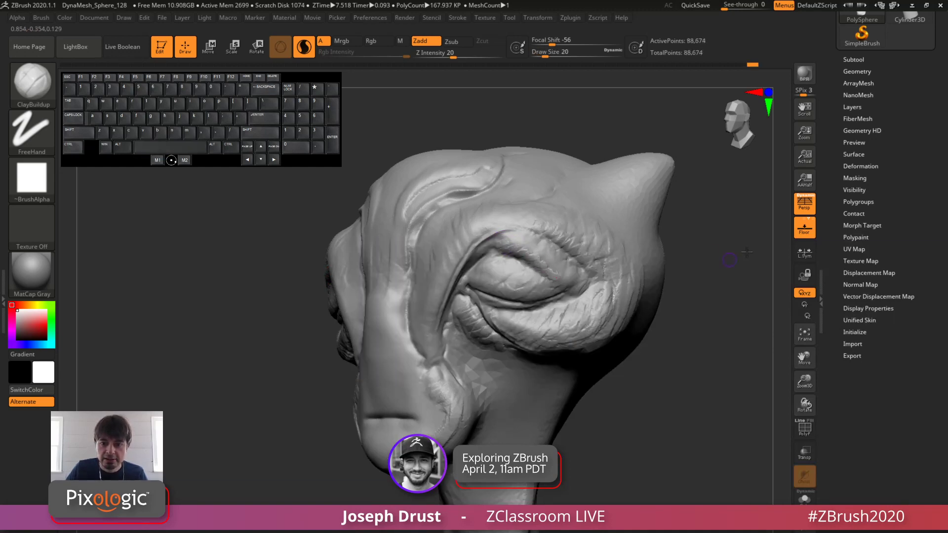
pyautogui.moveTo(742, 252)
pyautogui.mouseDown()
pyautogui.moveTo(785, 249)
pyautogui.moveTo(758, 264)
pyautogui.mouseUp()
pyautogui.moveTo(495, 247)
pyautogui.keyDown('alt'); pyautogui.mouseDown()
pyautogui.moveTo(487, 250)
pyautogui.moveTo(507, 234)
pyautogui.mouseUp(); pyautogui.keyUp('alt')
pyautogui.moveTo(671, 186); pyautogui.dragTo(625, 190)
pyautogui.moveTo(512, 239)
pyautogui.keyDown('alt'); pyautogui.mouseDown()
pyautogui.moveTo(542, 218)
pyautogui.moveTo(604, 242)
pyautogui.moveTo(593, 231)
pyautogui.mouseUp(); pyautogui.keyUp('alt')
# Step: Raise the draw size to 39 and build up the brow ridge above the eye with ClayBuildup
pyautogui.press('space')
pyautogui.moveTo(719, 206); pyautogui.dragTo(762, 206)
pyautogui.moveTo(580, 212); pyautogui.dragTo(513, 213)
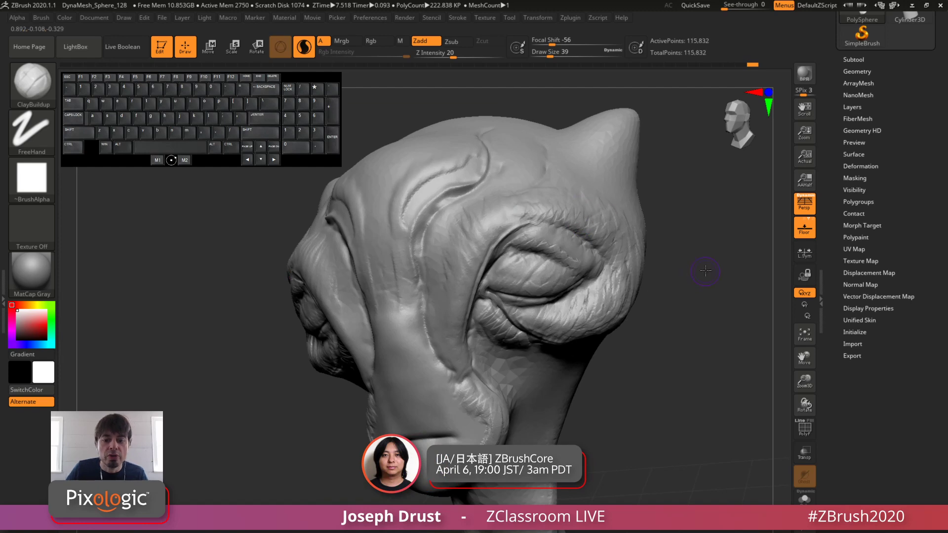
pyautogui.moveTo(707, 269); pyautogui.dragTo(746, 270)
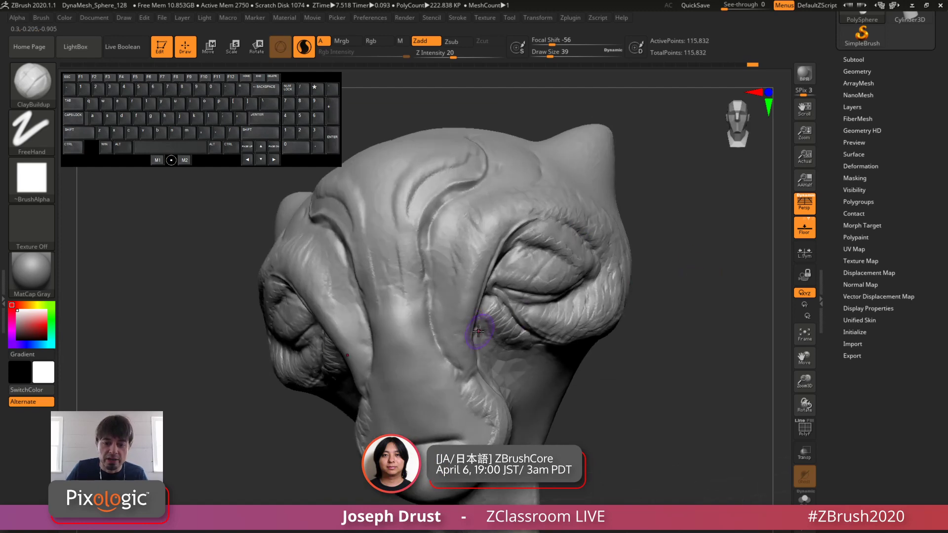
# Step: Set the draw size to 25 and build up the ridge running down beside the nose bridge with ClayBuildup
pyautogui.press('space')
pyautogui.click(453, 349)
pyautogui.moveTo(453, 349)
pyautogui.mouseDown()
pyautogui.moveTo(460, 360)
pyautogui.moveTo(441, 343)
pyautogui.mouseUp()
pyautogui.press('space')
pyautogui.click(454, 354)
pyautogui.moveTo(713, 266); pyautogui.dragTo(748, 275)
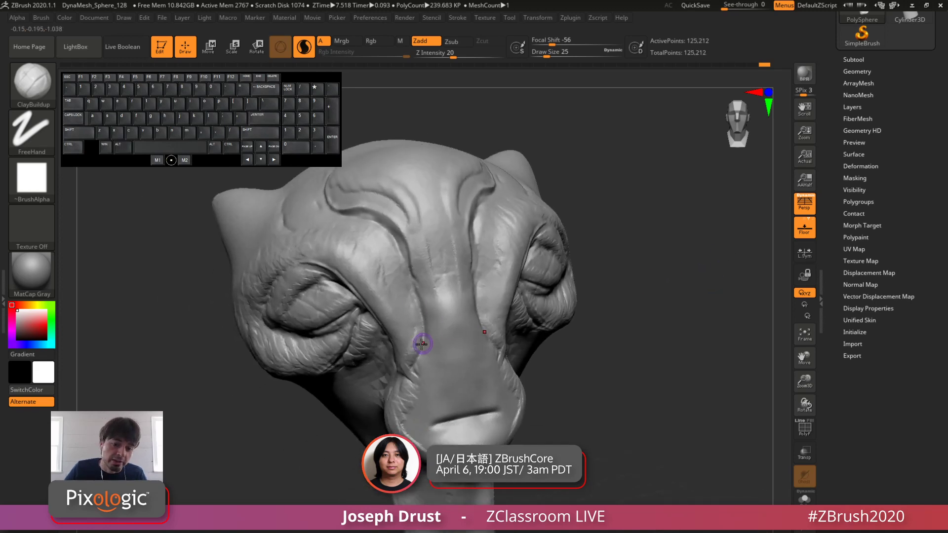
pyautogui.moveTo(414, 295); pyautogui.dragTo(413, 337)
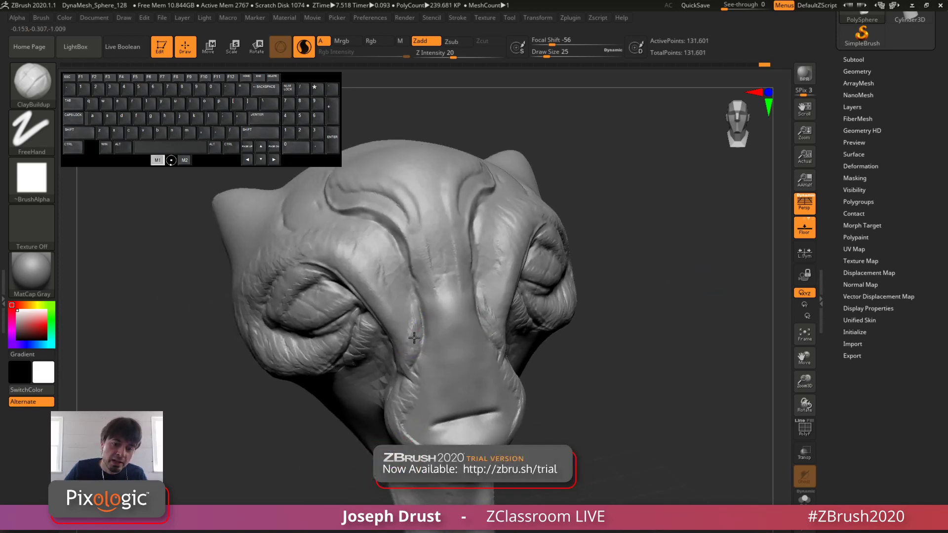
pyautogui.moveTo(411, 296); pyautogui.dragTo(415, 319)
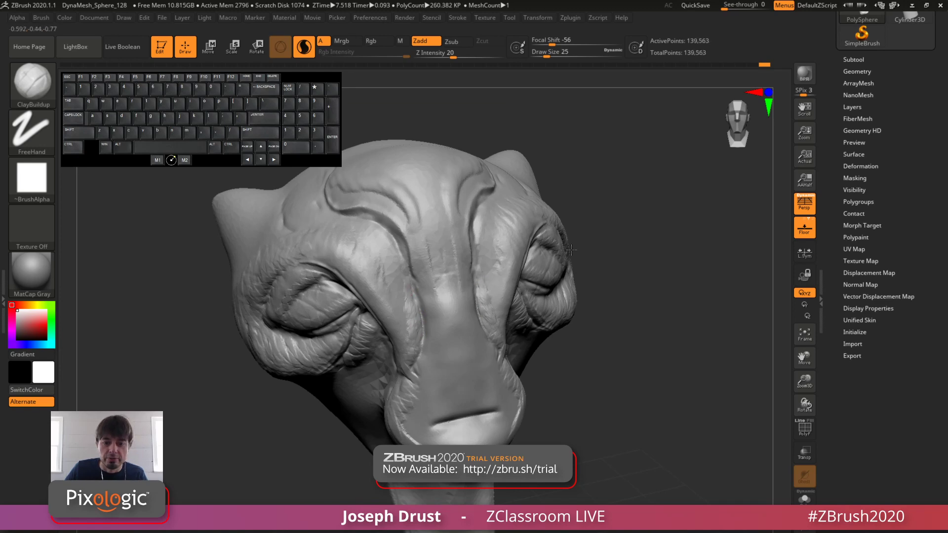
# Step: Sharpen the nose-side ridge down to the snout's corner with ClayBuildup, reducing the draw size to 17
pyautogui.moveTo(656, 255); pyautogui.dragTo(609, 257)
pyautogui.moveTo(488, 299); pyautogui.dragTo(487, 308)
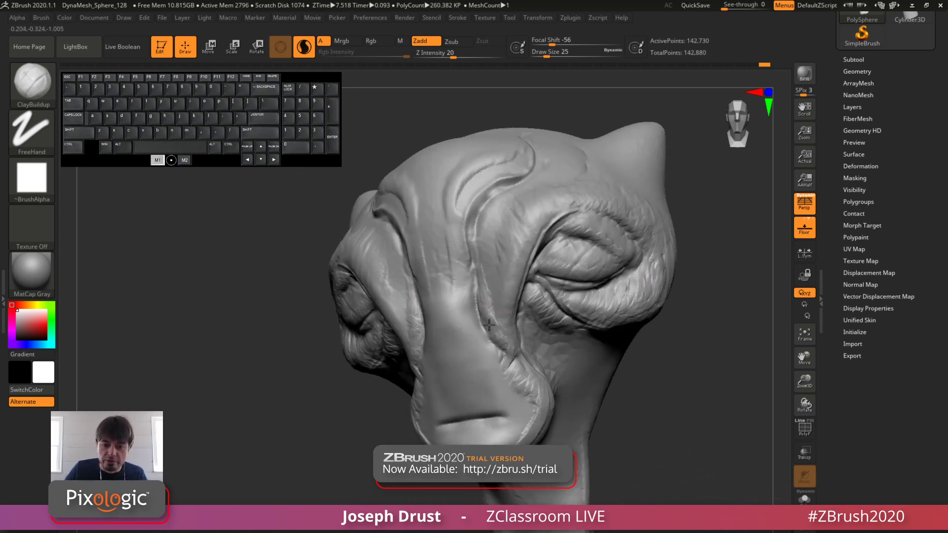
pyautogui.moveTo(503, 366); pyautogui.dragTo(505, 369)
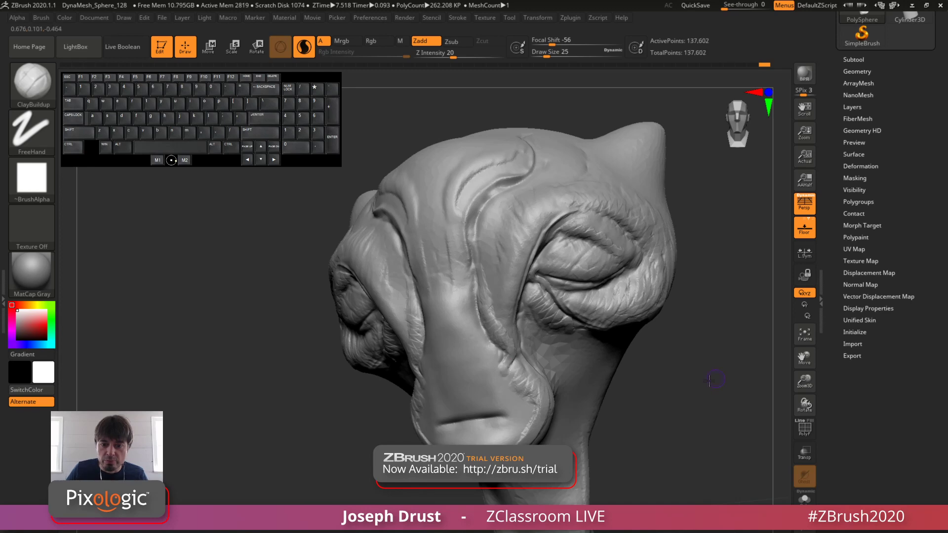
pyautogui.moveTo(711, 380); pyautogui.dragTo(659, 380)
pyautogui.moveTo(512, 360)
pyautogui.keyDown('alt'); pyautogui.mouseDown()
pyautogui.moveTo(524, 371)
pyautogui.moveTo(523, 351)
pyautogui.moveTo(517, 371)
pyautogui.mouseUp(); pyautogui.keyUp('alt')
pyautogui.press('space')
pyautogui.click(524, 349)
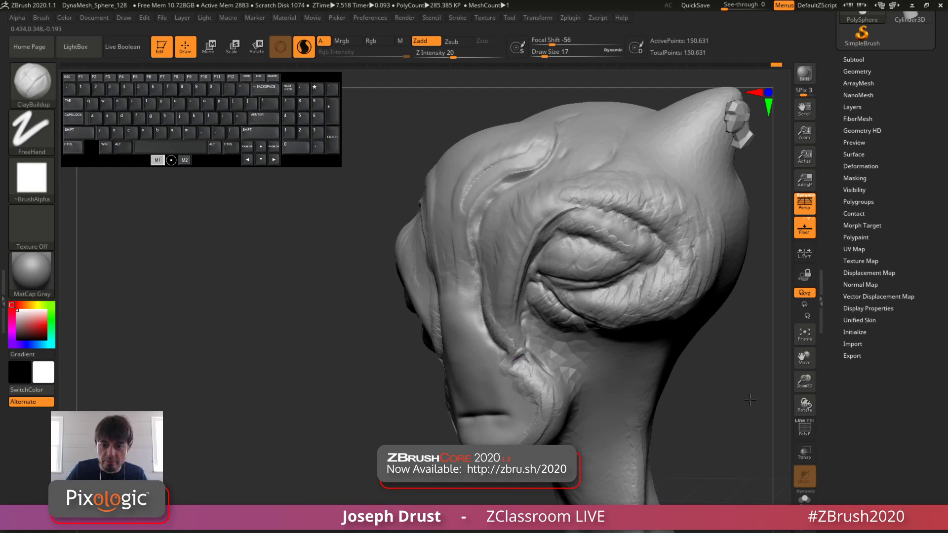
# Step: Set the draw size to 44, rework the folds on the snout's sides, and smooth the ridge beside the nose bridge
pyautogui.moveTo(366, 367); pyautogui.dragTo(546, 361)
pyautogui.moveTo(426, 383); pyautogui.dragTo(416, 412)
pyautogui.press('space')
pyautogui.click(426, 391)
pyautogui.keyDown('shift'); pyautogui.moveTo(418, 409); pyautogui.dragTo(425, 395); pyautogui.keyUp('shift')
pyautogui.moveTo(431, 394)
pyautogui.mouseDown()
pyautogui.moveTo(417, 429)
pyautogui.moveTo(432, 402)
pyautogui.moveTo(408, 427)
pyautogui.mouseUp()
pyautogui.moveTo(666, 424); pyautogui.dragTo(551, 415)
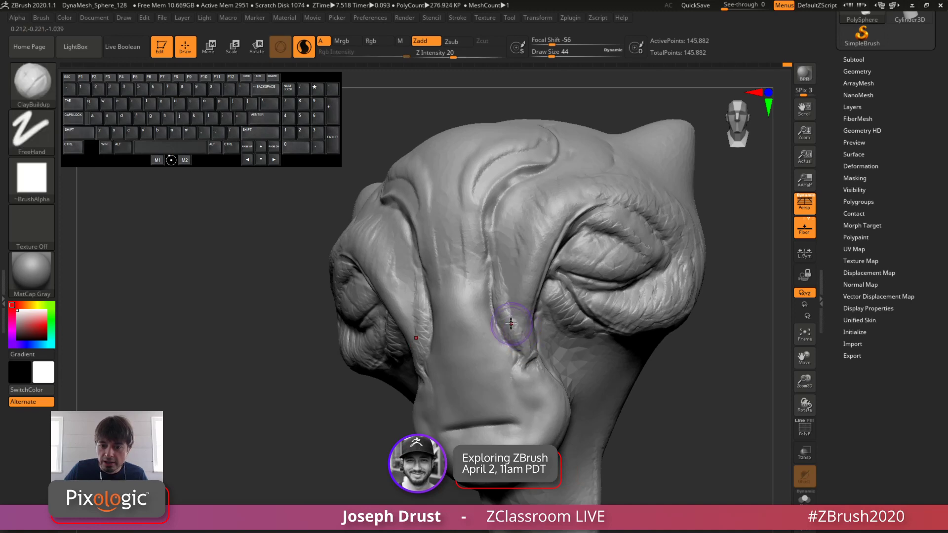
pyautogui.keyDown('shift'); pyautogui.moveTo(511, 322); pyautogui.dragTo(505, 321); pyautogui.keyUp('shift')
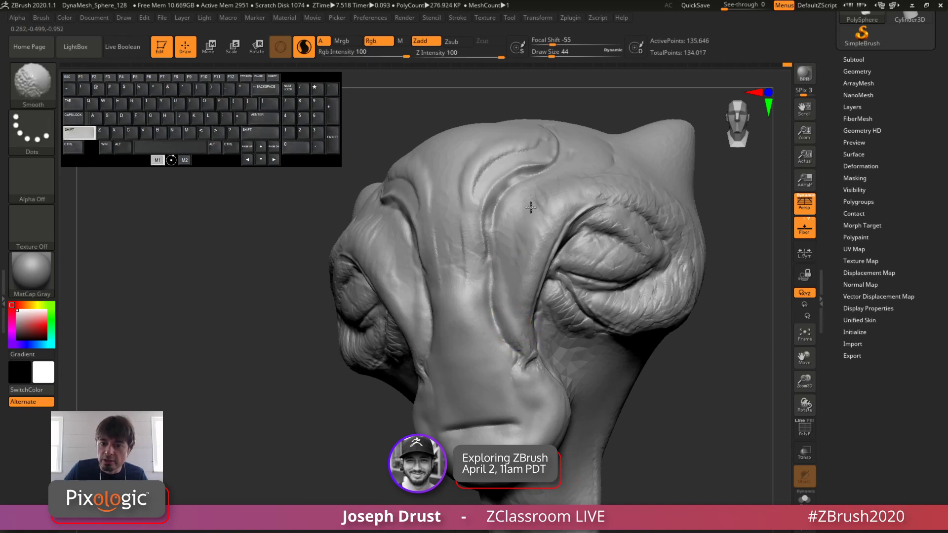
pyautogui.moveTo(710, 375)
pyautogui.mouseDown()
pyautogui.moveTo(751, 360)
pyautogui.moveTo(751, 349)
pyautogui.moveTo(701, 354)
pyautogui.mouseUp()
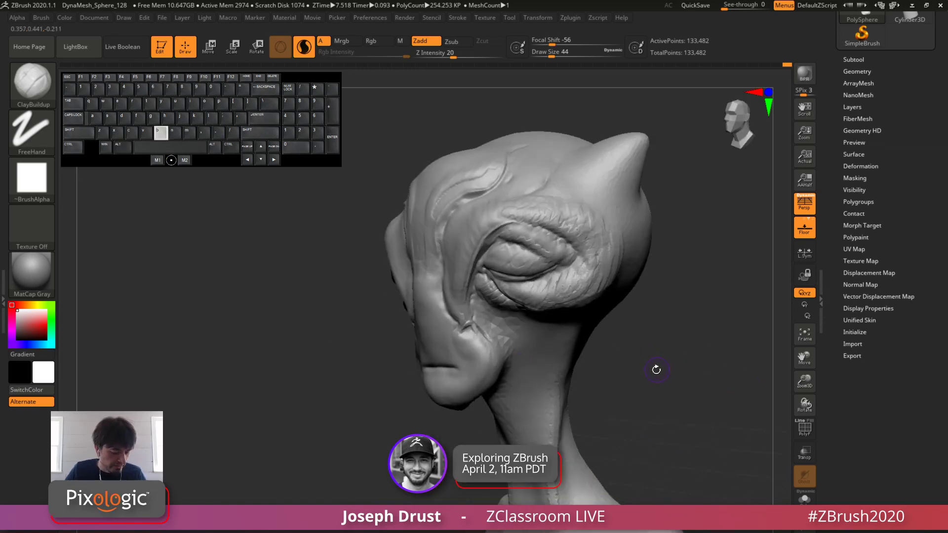
# Step: Set the draw size to 68 and sculpt long tendons down the neck with wrinkles across the throat
pyautogui.press('space')
pyautogui.moveTo(556, 346); pyautogui.dragTo(542, 382)
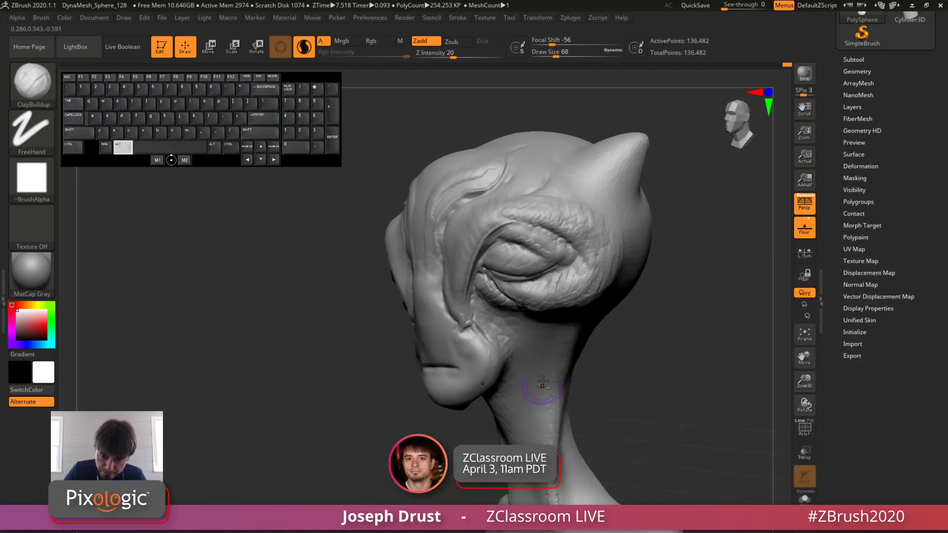
pyautogui.keyDown('alt'); pyautogui.moveTo(541, 487); pyautogui.dragTo(542, 493); pyautogui.keyUp('alt')
pyautogui.moveTo(657, 316)
pyautogui.mouseDown()
pyautogui.moveTo(728, 297)
pyautogui.moveTo(677, 275)
pyautogui.moveTo(675, 260)
pyautogui.mouseUp()
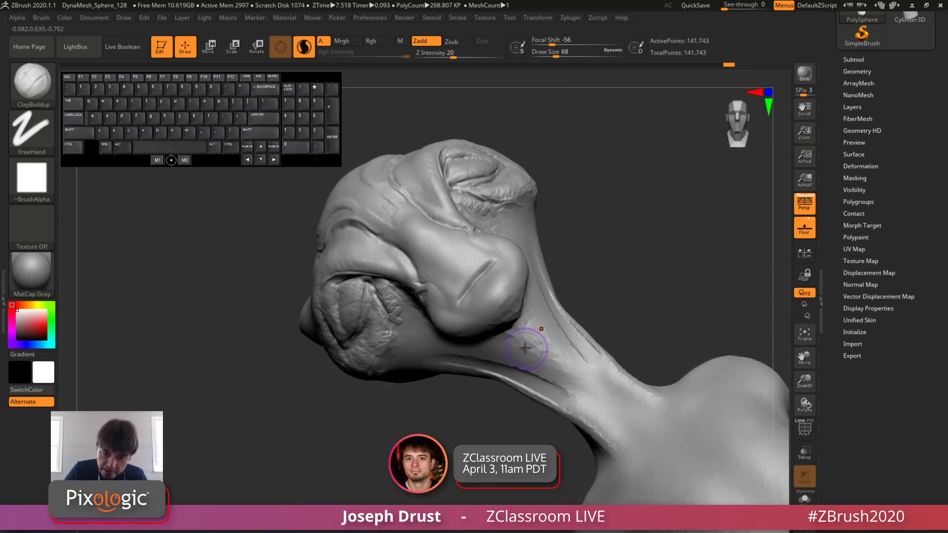
pyautogui.moveTo(531, 343)
pyautogui.mouseDown()
pyautogui.moveTo(570, 348)
pyautogui.moveTo(588, 394)
pyautogui.moveTo(634, 416)
pyautogui.moveTo(652, 441)
pyautogui.mouseUp()
pyautogui.moveTo(664, 311); pyautogui.dragTo(707, 277)
pyautogui.moveTo(541, 396)
pyautogui.mouseDown()
pyautogui.moveTo(546, 390)
pyautogui.moveTo(567, 408)
pyautogui.mouseUp()
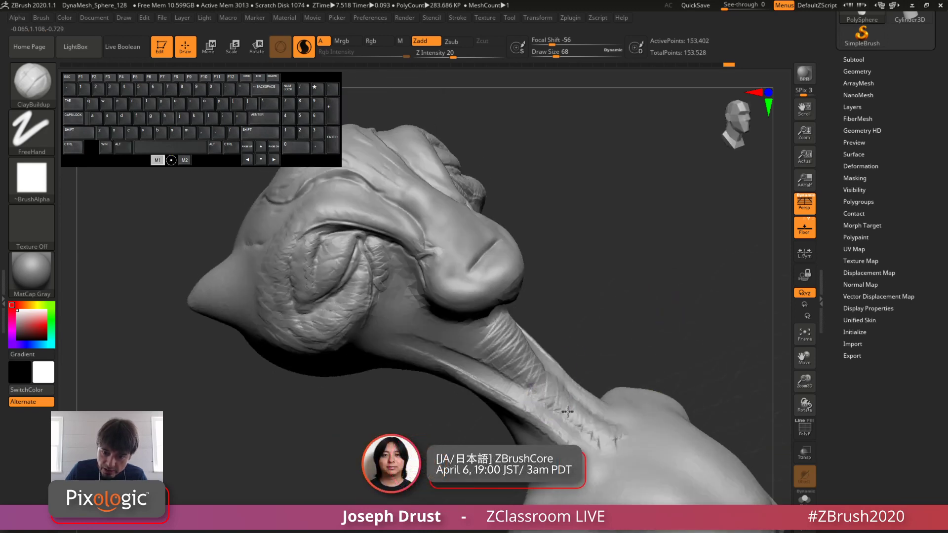
# Step: Switch ClayBuildup to Mrgb and build up the collarbone where the neck meets the shoulder
pyautogui.press('space')
pyautogui.click(584, 466)
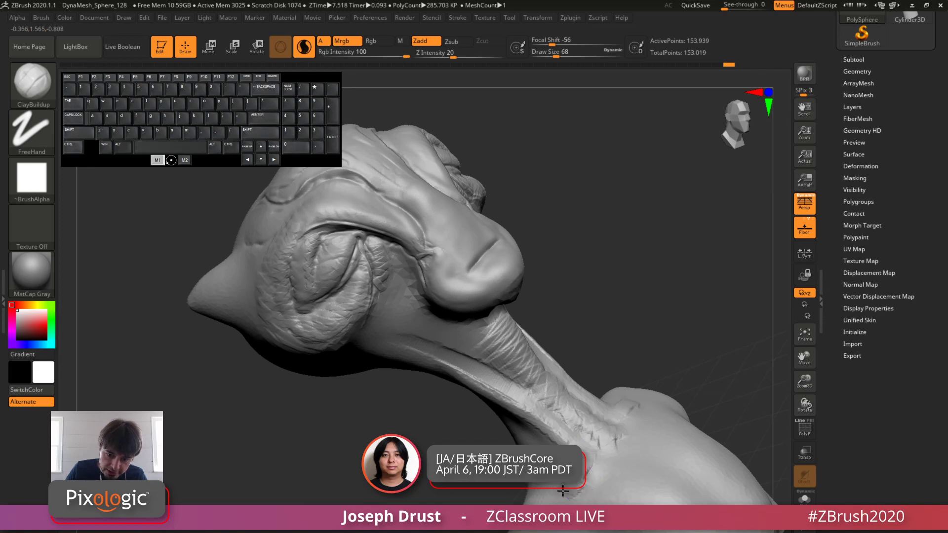
pyautogui.moveTo(563, 491)
pyautogui.mouseDown()
pyautogui.moveTo(557, 501)
pyautogui.moveTo(593, 457)
pyautogui.mouseUp()
pyautogui.moveTo(675, 330)
pyautogui.keyDown('alt'); pyautogui.mouseDown()
pyautogui.moveTo(647, 316)
pyautogui.moveTo(658, 298)
pyautogui.moveTo(686, 299)
pyautogui.mouseUp(); pyautogui.keyUp('alt')
pyautogui.moveTo(686, 299)
pyautogui.keyDown('alt'); pyautogui.mouseDown()
pyautogui.moveTo(672, 266)
pyautogui.moveTo(670, 282)
pyautogui.mouseUp(); pyautogui.keyUp('alt')
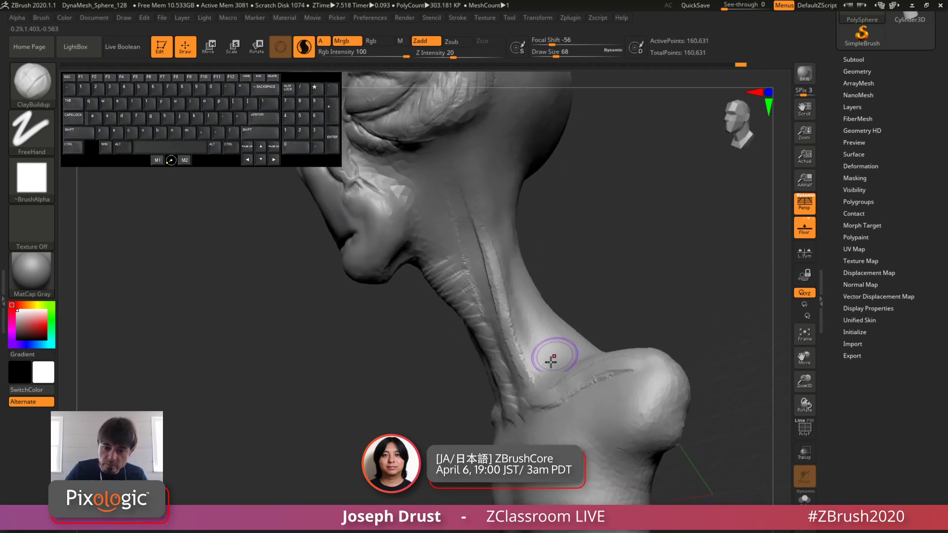
pyautogui.moveTo(553, 393)
pyautogui.mouseDown()
pyautogui.moveTo(546, 419)
pyautogui.moveTo(549, 405)
pyautogui.mouseUp()
pyautogui.moveTo(663, 282); pyautogui.dragTo(644, 311)
pyautogui.moveTo(557, 388)
pyautogui.mouseDown()
pyautogui.moveTo(530, 418)
pyautogui.moveTo(557, 410)
pyautogui.mouseUp()
pyautogui.moveTo(648, 316); pyautogui.dragTo(630, 318)
# Step: Set the draw size to 41 and define the collarbone's crease out to the tip of the shoulder
pyautogui.press('space')
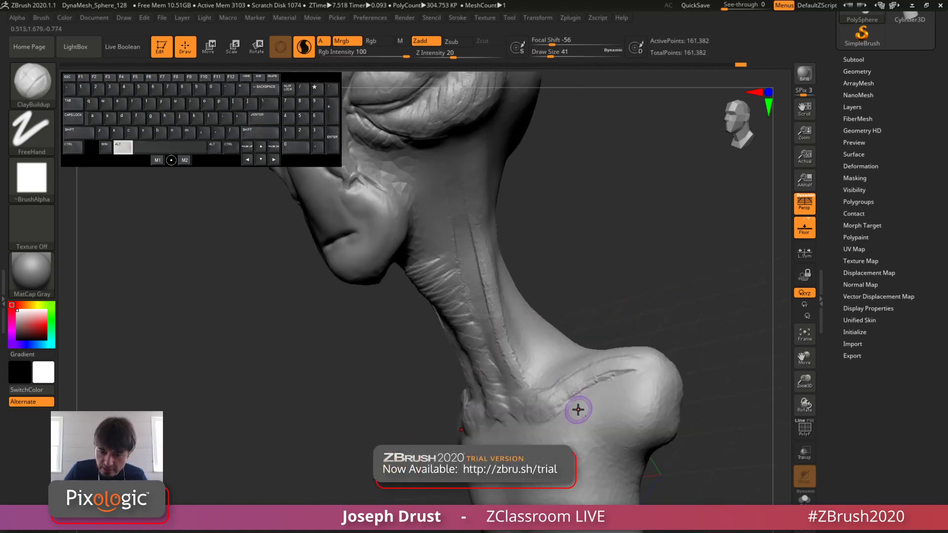
pyautogui.moveTo(563, 415)
pyautogui.keyDown('alt'); pyautogui.mouseDown()
pyautogui.moveTo(554, 416)
pyautogui.moveTo(579, 392)
pyautogui.moveTo(567, 406)
pyautogui.moveTo(602, 378)
pyautogui.moveTo(637, 369)
pyautogui.mouseUp(); pyautogui.keyUp('alt')
pyautogui.moveTo(674, 322)
pyautogui.mouseDown()
pyautogui.moveTo(662, 368)
pyautogui.moveTo(644, 370)
pyautogui.mouseUp()
pyautogui.press('space')
pyautogui.moveTo(667, 336); pyautogui.dragTo(684, 316)
pyautogui.moveTo(644, 368)
pyautogui.mouseDown()
pyautogui.moveTo(614, 372)
pyautogui.moveTo(637, 366)
pyautogui.mouseUp()
pyautogui.moveTo(677, 317)
pyautogui.mouseDown()
pyautogui.moveTo(658, 318)
pyautogui.moveTo(638, 360)
pyautogui.moveTo(653, 362)
pyautogui.moveTo(632, 347)
pyautogui.mouseUp()
pyautogui.moveTo(687, 307); pyautogui.dragTo(643, 312)
# Step: Set the draw size to 59 and start building up the slope between the neck and the shoulder's top
pyautogui.press('space')
pyautogui.moveTo(587, 304)
pyautogui.mouseDown()
pyautogui.moveTo(611, 281)
pyautogui.moveTo(608, 312)
pyautogui.moveTo(632, 303)
pyautogui.mouseUp()
pyautogui.moveTo(611, 297); pyautogui.dragTo(629, 288, button='right')
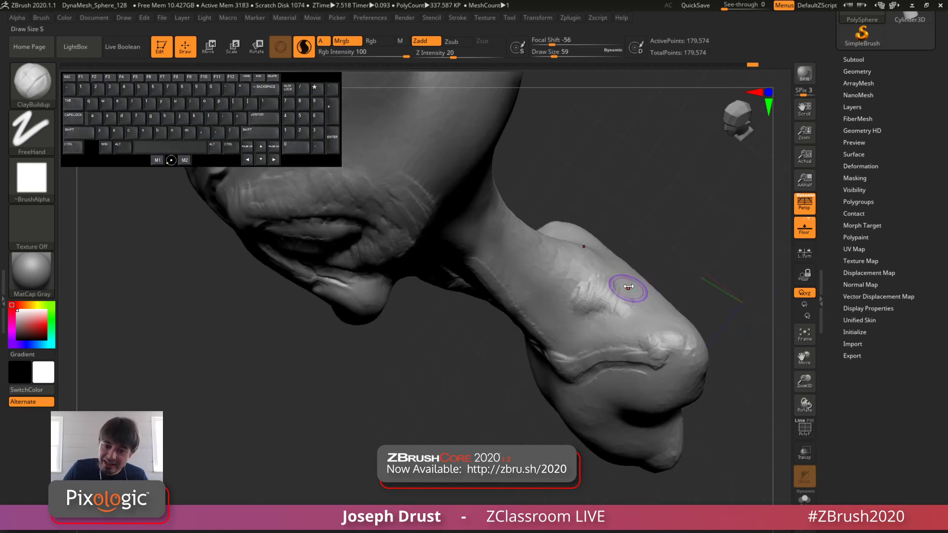
# Step: Raise the draw size to 104 and build up the trapezius along the back and top of the shoulder
pyautogui.press('space')
pyautogui.moveTo(628, 288)
pyautogui.mouseDown()
pyautogui.moveTo(615, 291)
pyautogui.moveTo(644, 310)
pyautogui.moveTo(638, 315)
pyautogui.mouseUp()
pyautogui.moveTo(709, 281)
pyautogui.mouseDown()
pyautogui.moveTo(705, 237)
pyautogui.moveTo(647, 299)
pyautogui.mouseUp()
pyautogui.moveTo(623, 299)
pyautogui.mouseDown()
pyautogui.moveTo(645, 311)
pyautogui.moveTo(603, 271)
pyautogui.moveTo(571, 284)
pyautogui.moveTo(641, 302)
pyautogui.mouseUp()
pyautogui.moveTo(696, 237); pyautogui.dragTo(691, 268)
pyautogui.moveTo(637, 282)
pyautogui.mouseDown()
pyautogui.moveTo(601, 278)
pyautogui.moveTo(635, 322)
pyautogui.moveTo(647, 316)
pyautogui.mouseUp()
pyautogui.moveTo(738, 265); pyautogui.dragTo(708, 265)
pyautogui.moveTo(596, 307)
pyautogui.mouseDown()
pyautogui.moveTo(602, 277)
pyautogui.moveTo(611, 293)
pyautogui.mouseUp()
pyautogui.moveTo(704, 262); pyautogui.dragTo(671, 269)
pyautogui.moveTo(604, 272)
pyautogui.mouseDown()
pyautogui.moveTo(569, 269)
pyautogui.moveTo(574, 278)
pyautogui.mouseUp()
pyautogui.moveTo(693, 226); pyautogui.dragTo(649, 242)
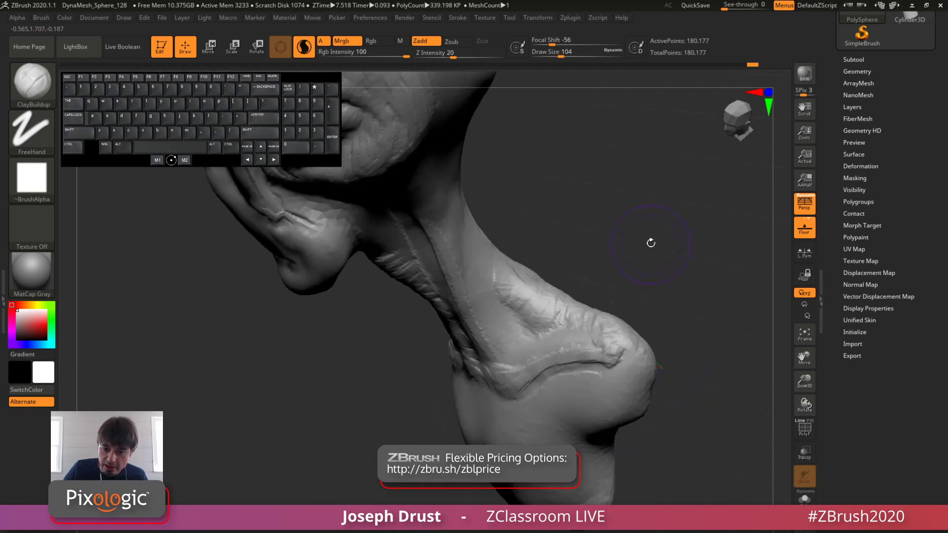
# Step: Build up the rounded shoulder cap at the outer end of the collarbone with ClayBuildup
pyautogui.moveTo(603, 320); pyautogui.dragTo(617, 353)
pyautogui.press('space')
pyautogui.moveTo(671, 302); pyautogui.dragTo(704, 316)
pyautogui.keyDown('alt'); pyautogui.moveTo(621, 353); pyautogui.dragTo(617, 361); pyautogui.keyUp('alt')
pyautogui.moveTo(692, 294); pyautogui.dragTo(629, 313)
pyautogui.moveTo(615, 330); pyautogui.dragTo(607, 341)
pyautogui.moveTo(612, 333); pyautogui.dragTo(611, 372)
# Step: Set the draw size to 71 and sculpt the cut-off arm stump and the front of the shoulder
pyautogui.press('space')
pyautogui.moveTo(634, 321)
pyautogui.keyDown('alt'); pyautogui.mouseDown()
pyautogui.moveTo(628, 368)
pyautogui.moveTo(634, 329)
pyautogui.moveTo(644, 367)
pyautogui.mouseUp(); pyautogui.keyUp('alt')
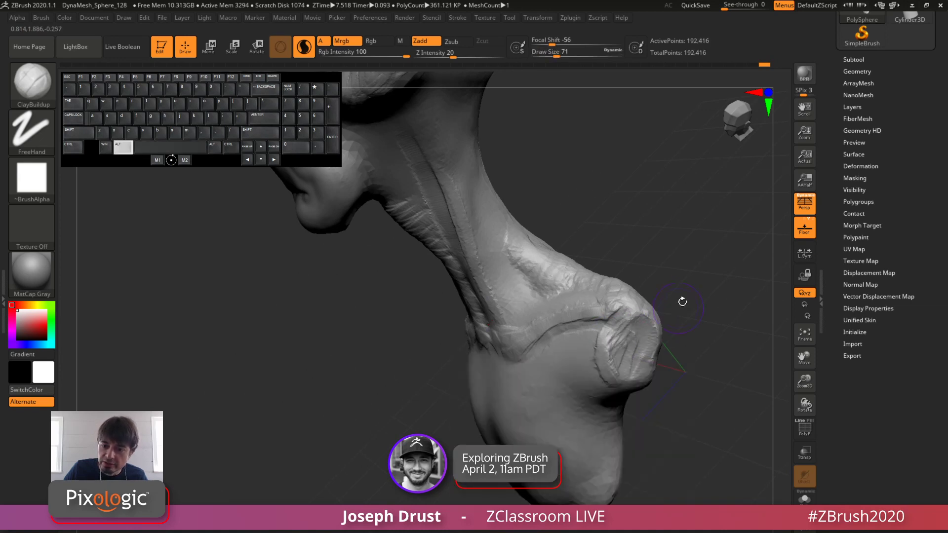
pyautogui.moveTo(681, 301); pyautogui.dragTo(711, 309)
pyautogui.keyDown('alt'); pyautogui.moveTo(626, 333); pyautogui.dragTo(625, 360); pyautogui.keyUp('alt')
pyautogui.moveTo(677, 316); pyautogui.dragTo(706, 316)
pyautogui.press('space')
pyautogui.moveTo(604, 331); pyautogui.dragTo(600, 352)
pyautogui.keyDown('alt'); pyautogui.moveTo(656, 338); pyautogui.dragTo(668, 302); pyautogui.keyUp('alt')
pyautogui.moveTo(584, 325)
pyautogui.mouseDown()
pyautogui.moveTo(568, 328)
pyautogui.moveTo(560, 410)
pyautogui.moveTo(587, 385)
pyautogui.mouseUp()
pyautogui.moveTo(673, 314); pyautogui.dragTo(716, 317)
# Step: Build up the chest muscles and the breastbone area with crossing ClayBuildup strokes
pyautogui.moveTo(377, 376)
pyautogui.mouseDown()
pyautogui.moveTo(437, 374)
pyautogui.moveTo(446, 419)
pyautogui.moveTo(460, 429)
pyautogui.mouseUp()
pyautogui.moveTo(425, 408)
pyautogui.mouseDown()
pyautogui.moveTo(382, 380)
pyautogui.moveTo(395, 407)
pyautogui.moveTo(425, 425)
pyautogui.moveTo(453, 402)
pyautogui.moveTo(417, 347)
pyautogui.moveTo(398, 343)
pyautogui.moveTo(405, 377)
pyautogui.mouseUp()
pyautogui.moveTo(431, 379)
pyautogui.mouseDown()
pyautogui.moveTo(476, 408)
pyautogui.moveTo(486, 370)
pyautogui.mouseUp()
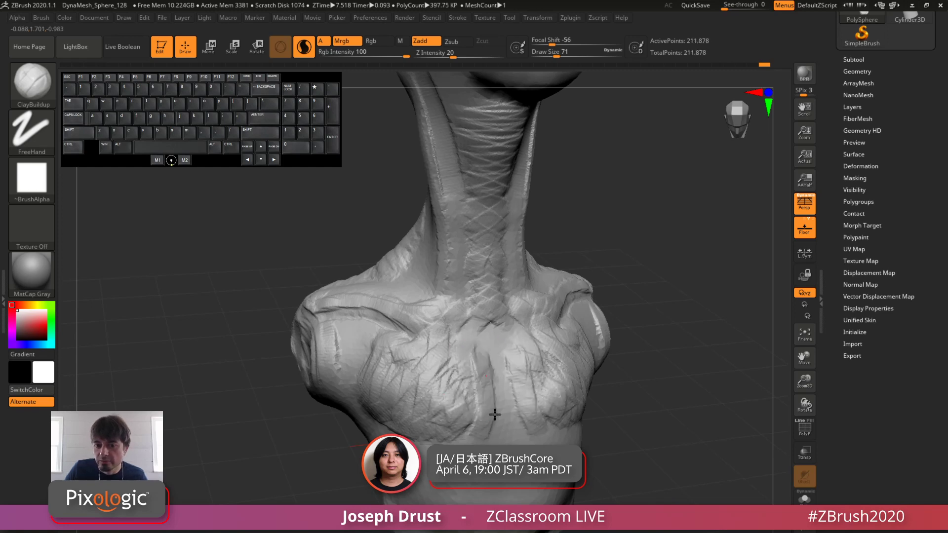
pyautogui.moveTo(652, 316)
pyautogui.keyDown('alt'); pyautogui.mouseDown()
pyautogui.moveTo(668, 288)
pyautogui.moveTo(637, 336)
pyautogui.moveTo(592, 341)
pyautogui.mouseUp(); pyautogui.keyUp('alt')
pyautogui.moveTo(456, 409)
pyautogui.mouseDown()
pyautogui.moveTo(457, 437)
pyautogui.moveTo(466, 425)
pyautogui.moveTo(468, 442)
pyautogui.moveTo(459, 446)
pyautogui.moveTo(459, 399)
pyautogui.moveTo(461, 441)
pyautogui.moveTo(478, 444)
pyautogui.moveTo(448, 435)
pyautogui.moveTo(468, 440)
pyautogui.moveTo(457, 442)
pyautogui.moveTo(464, 419)
pyautogui.moveTo(484, 443)
pyautogui.moveTo(461, 429)
pyautogui.moveTo(469, 407)
pyautogui.moveTo(478, 443)
pyautogui.moveTo(493, 425)
pyautogui.mouseUp()
pyautogui.moveTo(612, 367)
pyautogui.keyDown('alt'); pyautogui.mouseDown()
pyautogui.moveTo(594, 309)
pyautogui.moveTo(590, 324)
pyautogui.mouseUp(); pyautogui.keyUp('alt')
pyautogui.moveTo(441, 376)
pyautogui.keyDown('shift'); pyautogui.mouseDown()
pyautogui.moveTo(437, 347)
pyautogui.moveTo(449, 412)
pyautogui.mouseUp(); pyautogui.keyUp('shift')
pyautogui.moveTo(561, 317); pyautogui.dragTo(605, 319)
pyautogui.moveTo(447, 415)
pyautogui.keyDown('shift'); pyautogui.mouseDown()
pyautogui.moveTo(453, 425)
pyautogui.moveTo(481, 420)
pyautogui.mouseUp(); pyautogui.keyUp('shift')
# Step: Refine and smooth the lower edge and centre of the chest, setting the draw size to 83
pyautogui.moveTo(552, 356); pyautogui.dragTo(623, 352)
pyautogui.keyDown('shift'); pyautogui.moveTo(413, 431); pyautogui.dragTo(393, 437); pyautogui.keyUp('shift')
pyautogui.moveTo(541, 398); pyautogui.dragTo(434, 400)
pyautogui.moveTo(494, 439)
pyautogui.keyDown('shift'); pyautogui.mouseDown()
pyautogui.moveTo(528, 438)
pyautogui.moveTo(526, 431)
pyautogui.mouseUp(); pyautogui.keyUp('shift')
pyautogui.moveTo(612, 420)
pyautogui.mouseDown()
pyautogui.moveTo(548, 426)
pyautogui.moveTo(534, 409)
pyautogui.mouseUp()
pyautogui.moveTo(588, 395); pyautogui.dragTo(639, 392)
pyautogui.press('space')
pyautogui.moveTo(502, 428)
pyautogui.mouseDown()
pyautogui.moveTo(495, 423)
pyautogui.moveTo(508, 416)
pyautogui.mouseUp()
pyautogui.moveTo(571, 362)
pyautogui.mouseDown()
pyautogui.moveTo(617, 372)
pyautogui.moveTo(589, 352)
pyautogui.moveTo(628, 324)
pyautogui.mouseUp()
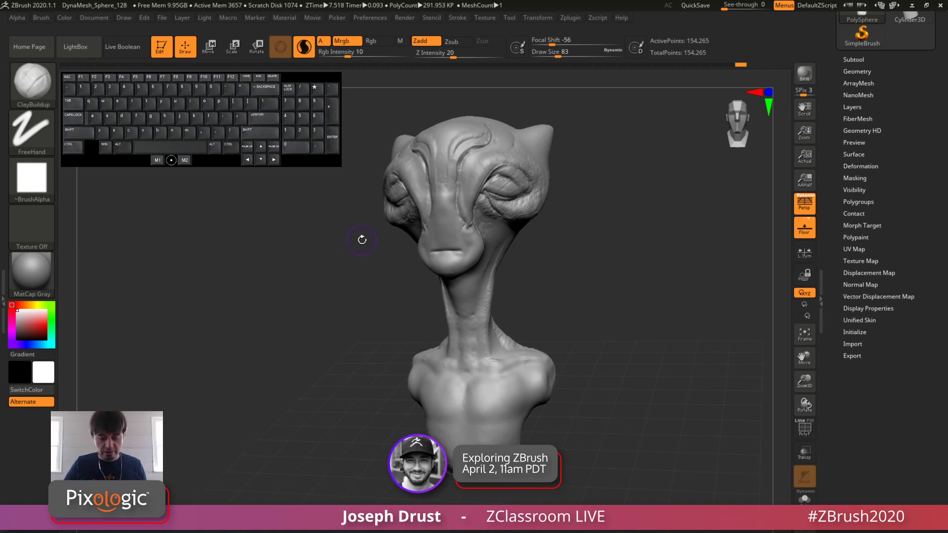
pyautogui.press('b')
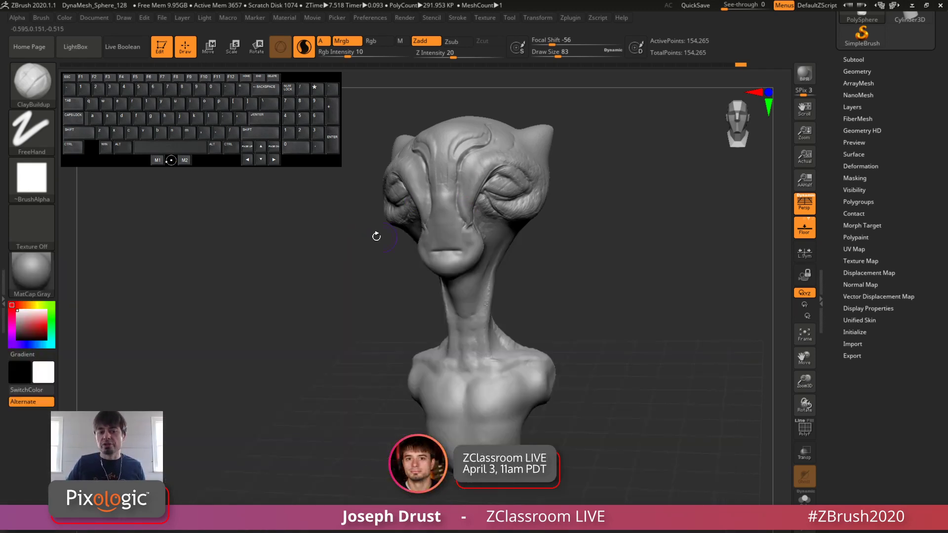
pyautogui.press('b')
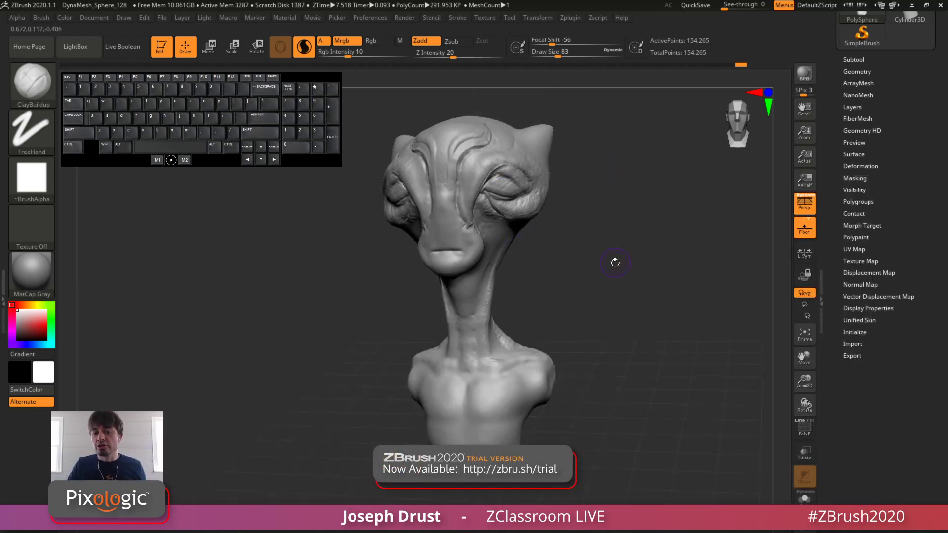
# Step: QuickSave the project and look through the QuickSave and Project files in LightBox
pyautogui.moveTo(612, 260); pyautogui.dragTo(595, 293)
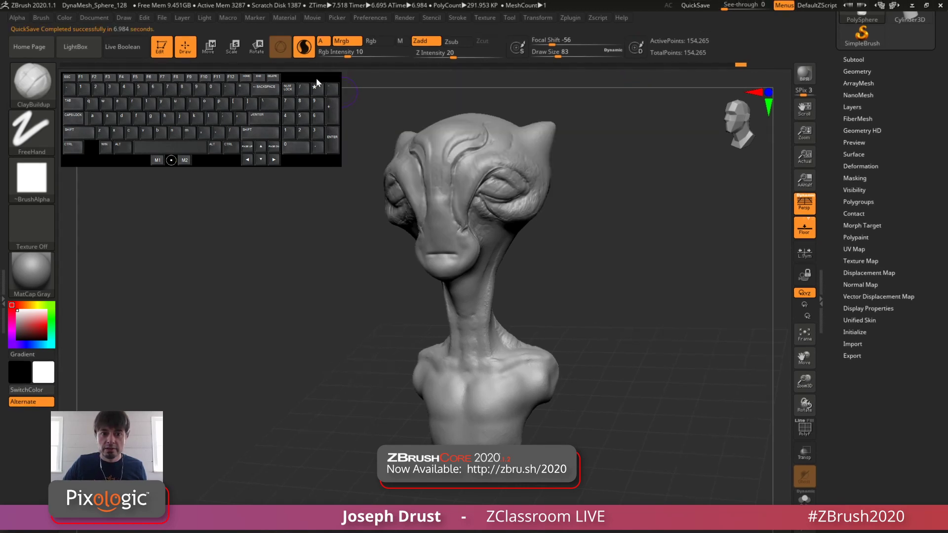
pyautogui.moveTo(316, 78); pyautogui.dragTo(758, 343)
pyautogui.click(79, 47)
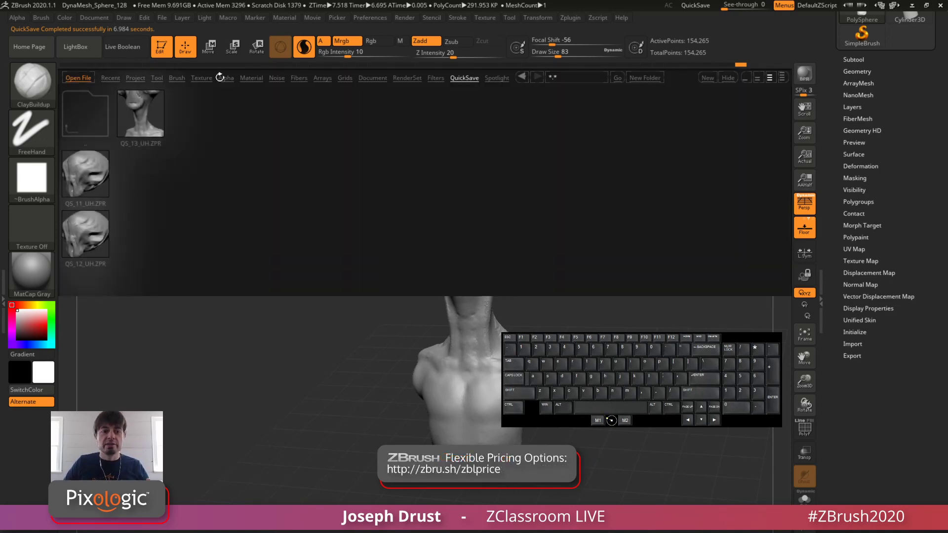
pyautogui.click(135, 78)
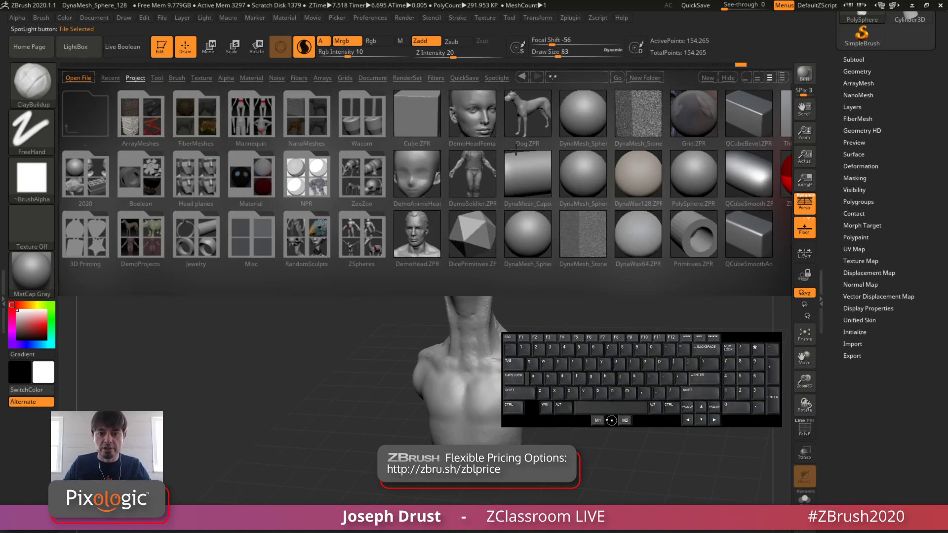
pyautogui.click(459, 75)
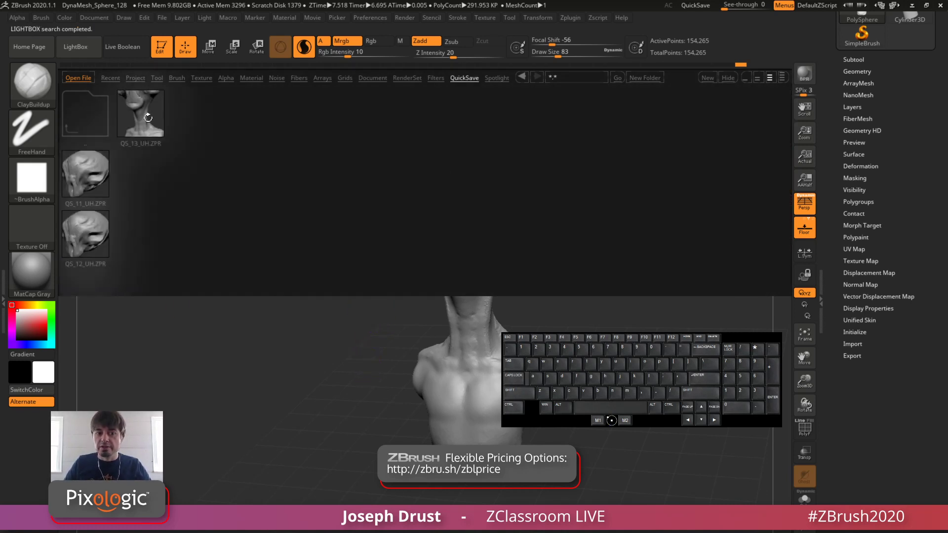
pyautogui.click(697, 6)
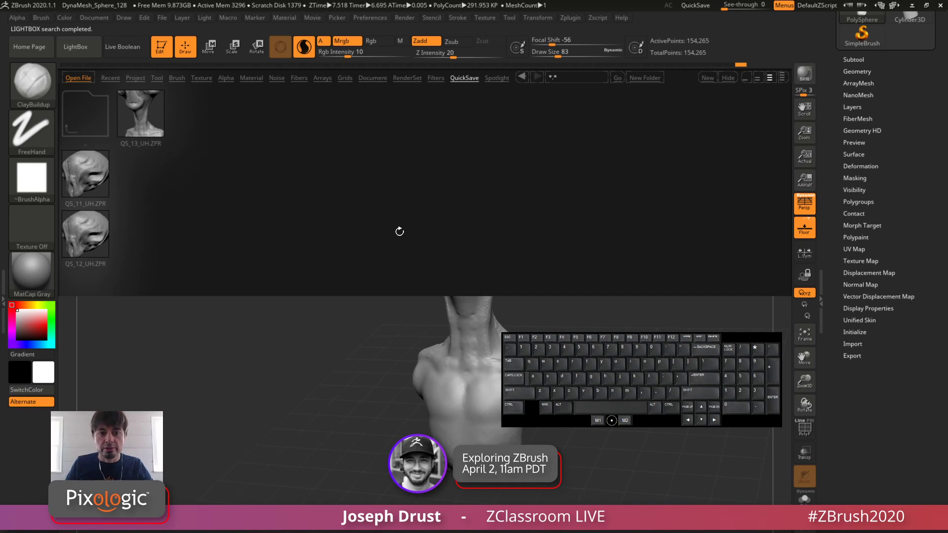
# Step: Load the Smooth Stronger brush from LightBox's Smooth brush folder and skip its note until the next restart
pyautogui.click(175, 77)
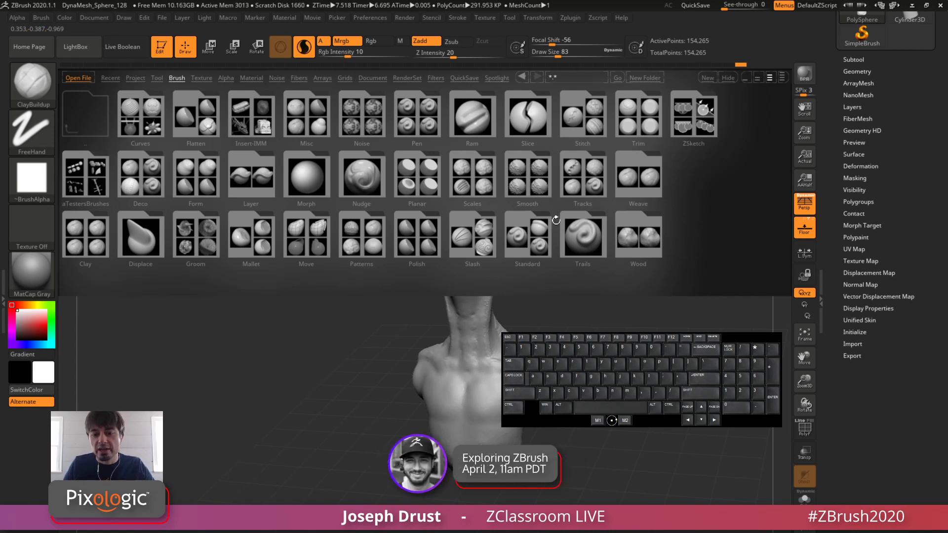
pyautogui.click(519, 179)
pyautogui.doubleClick(509, 182)
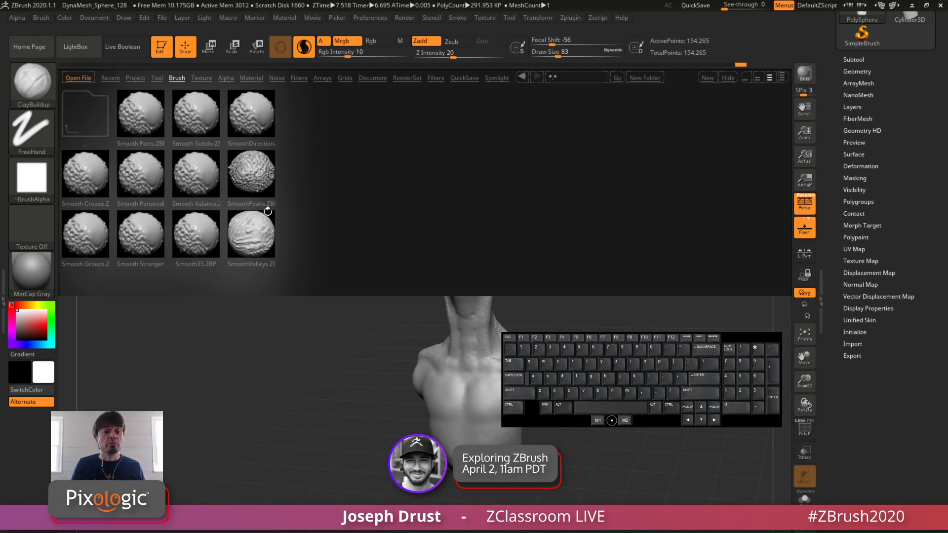
pyautogui.click(130, 235)
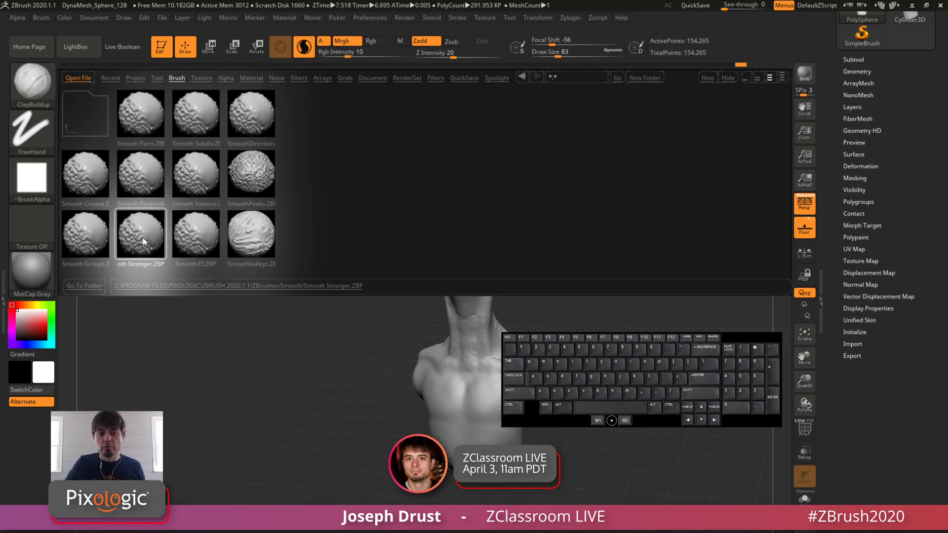
pyautogui.doubleClick(143, 241)
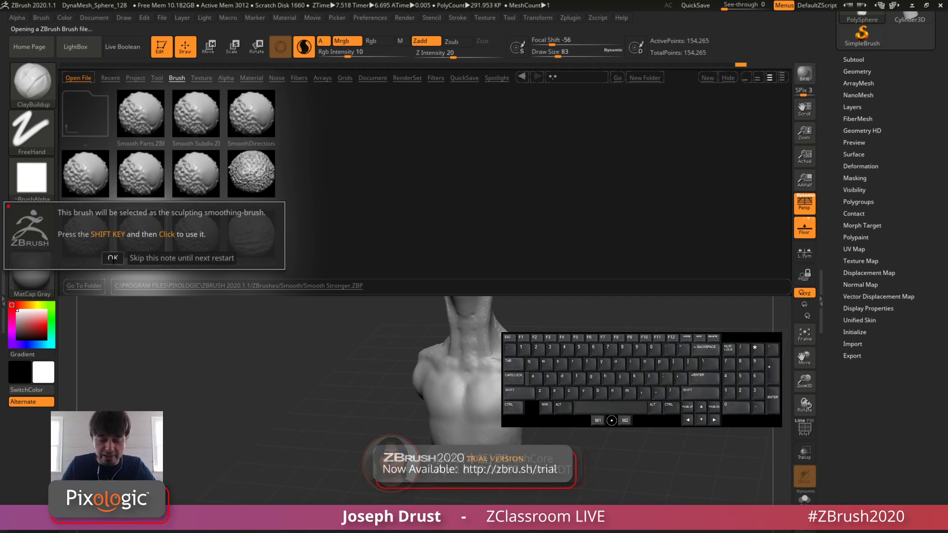
pyautogui.click(182, 258)
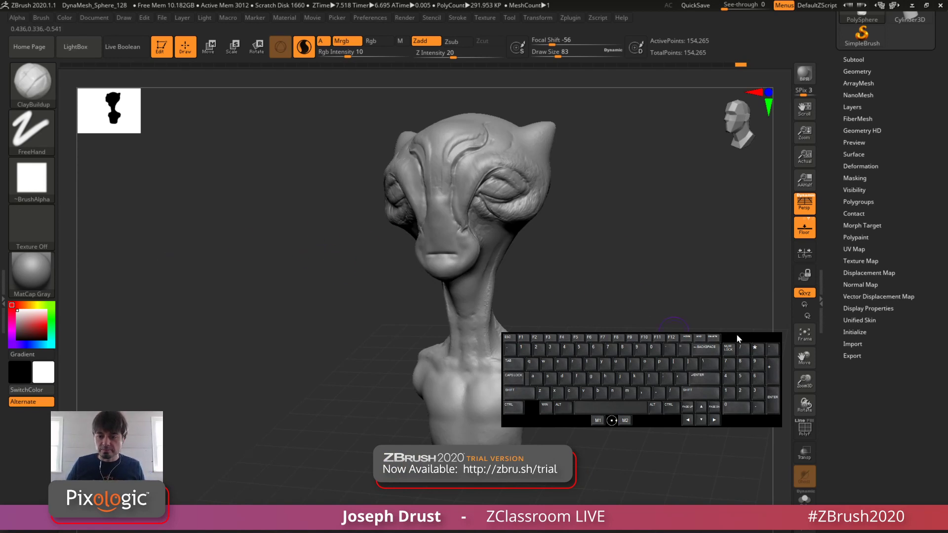
# Step: Work over the middle of the chest and the lower throat, and reselect the ClayBuildup brush
pyautogui.moveTo(736, 334); pyautogui.dragTo(293, 74)
pyautogui.moveTo(592, 199); pyautogui.dragTo(615, 314)
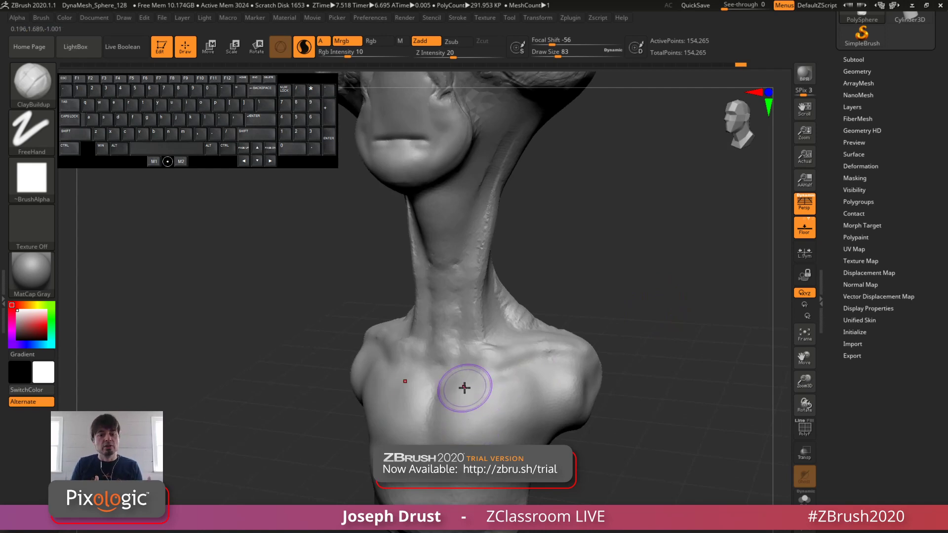
pyautogui.moveTo(444, 405)
pyautogui.keyDown('shift'); pyautogui.mouseDown()
pyautogui.moveTo(452, 437)
pyautogui.moveTo(497, 410)
pyautogui.moveTo(524, 406)
pyautogui.moveTo(528, 395)
pyautogui.moveTo(457, 404)
pyautogui.mouseUp(); pyautogui.keyUp('shift')
pyautogui.moveTo(590, 311); pyautogui.dragTo(587, 322)
pyautogui.press('space')
pyautogui.moveTo(476, 359)
pyautogui.mouseDown()
pyautogui.moveTo(457, 360)
pyautogui.moveTo(478, 365)
pyautogui.moveTo(487, 356)
pyautogui.moveTo(460, 362)
pyautogui.moveTo(439, 346)
pyautogui.moveTo(468, 296)
pyautogui.mouseUp()
pyautogui.press('b')
pyautogui.press('c')
pyautogui.press('b')
# Step: Build up the collarbone from the base of the neck towards the shoulder with ClayBuildup
pyautogui.press('space')
pyautogui.moveTo(610, 269); pyautogui.dragTo(553, 279)
pyautogui.keyDown('shift'); pyautogui.moveTo(466, 364); pyautogui.dragTo(534, 341); pyautogui.keyUp('shift')
pyautogui.moveTo(612, 306); pyautogui.dragTo(567, 307)
pyautogui.keyDown('shift'); pyautogui.moveTo(526, 344); pyautogui.dragTo(562, 347); pyautogui.keyUp('shift')
pyautogui.moveTo(625, 296)
pyautogui.mouseDown()
pyautogui.moveTo(563, 297)
pyautogui.moveTo(540, 316)
pyautogui.moveTo(528, 292)
pyautogui.mouseUp()
# Step: Set the draw size to 71, build up the trapezius slope behind the shoulder, and smooth it with Smooth Stronger
pyautogui.press('space')
pyautogui.moveTo(563, 257); pyautogui.dragTo(533, 270)
pyautogui.moveTo(530, 279)
pyautogui.mouseDown()
pyautogui.moveTo(518, 277)
pyautogui.moveTo(535, 284)
pyautogui.moveTo(550, 306)
pyautogui.moveTo(544, 314)
pyautogui.mouseUp()
pyautogui.moveTo(543, 246)
pyautogui.mouseDown()
pyautogui.moveTo(567, 284)
pyautogui.moveTo(541, 305)
pyautogui.moveTo(532, 282)
pyautogui.moveTo(549, 325)
pyautogui.mouseUp()
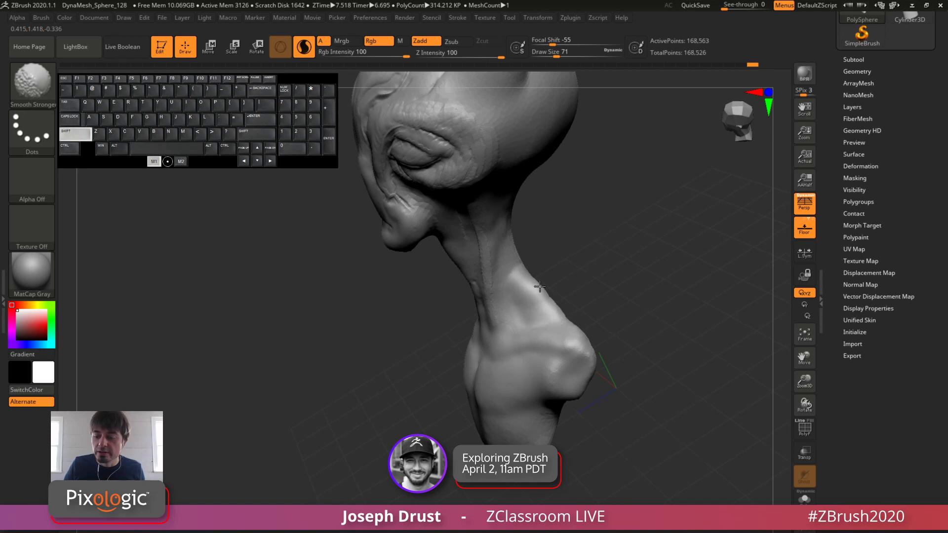
pyautogui.keyDown('shift'); pyautogui.moveTo(540, 286); pyautogui.dragTo(543, 285); pyautogui.keyUp('shift')
pyautogui.moveTo(592, 265)
pyautogui.mouseDown()
pyautogui.moveTo(602, 243)
pyautogui.moveTo(643, 246)
pyautogui.moveTo(627, 280)
pyautogui.mouseUp()
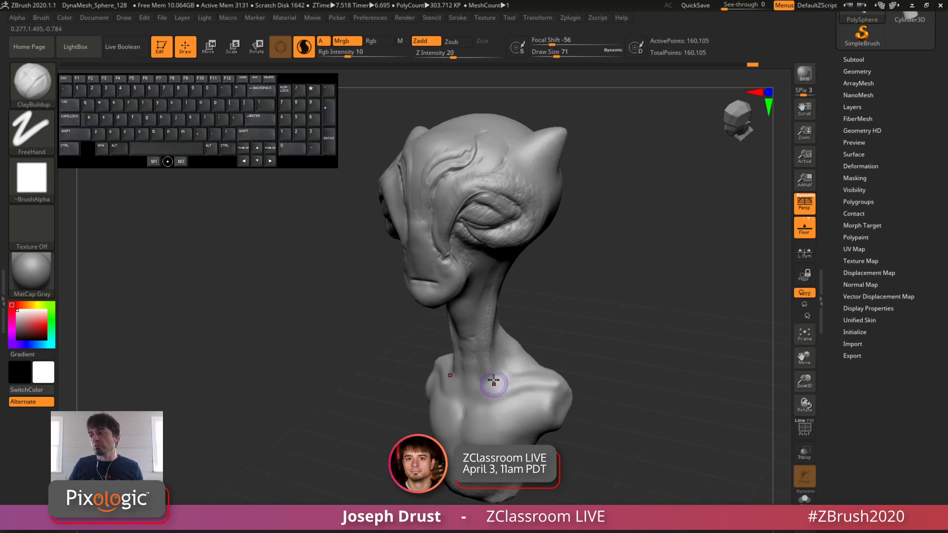
# Step: Examine the smoothing brushes in LightBox's Smooth brush folder, including Smooth Valance
pyautogui.press('alt')
pyautogui.keyDown('alt'); pyautogui.moveTo(596, 308); pyautogui.dragTo(599, 296); pyautogui.keyUp('alt')
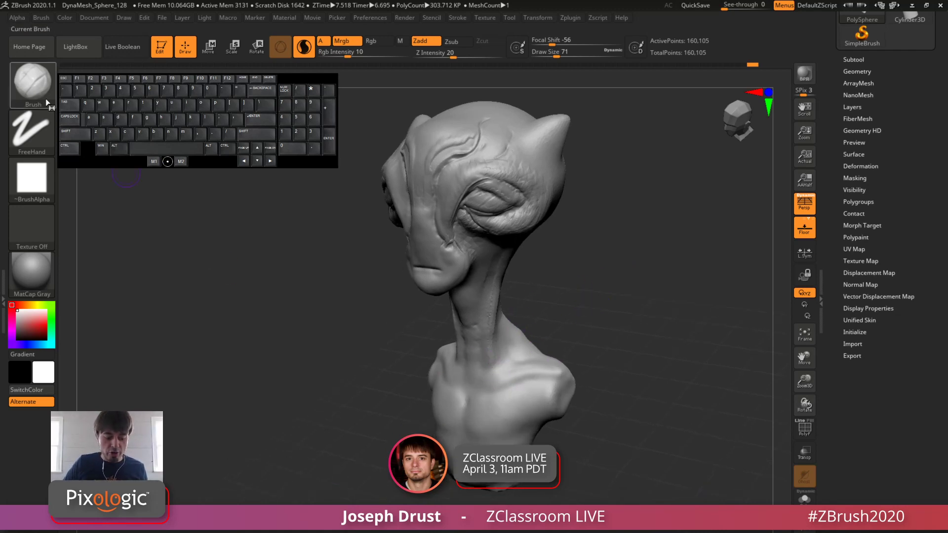
pyautogui.press('b')
pyautogui.press('c')
pyautogui.press('b')
pyautogui.click(87, 50)
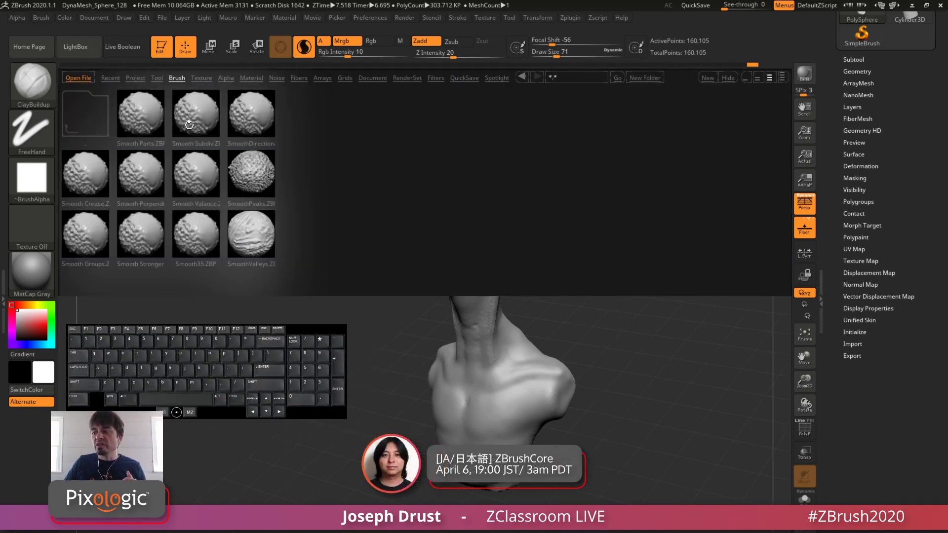
pyautogui.click(177, 79)
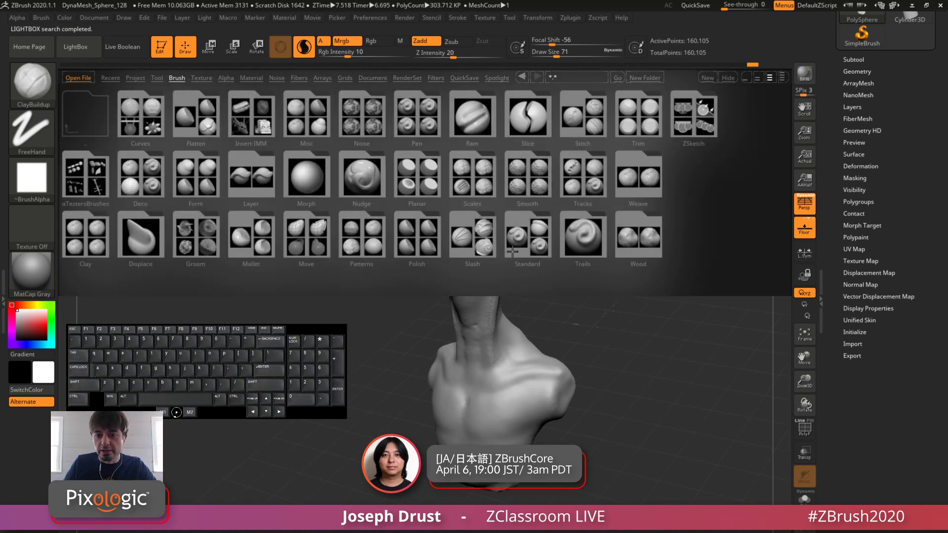
pyautogui.click(528, 186)
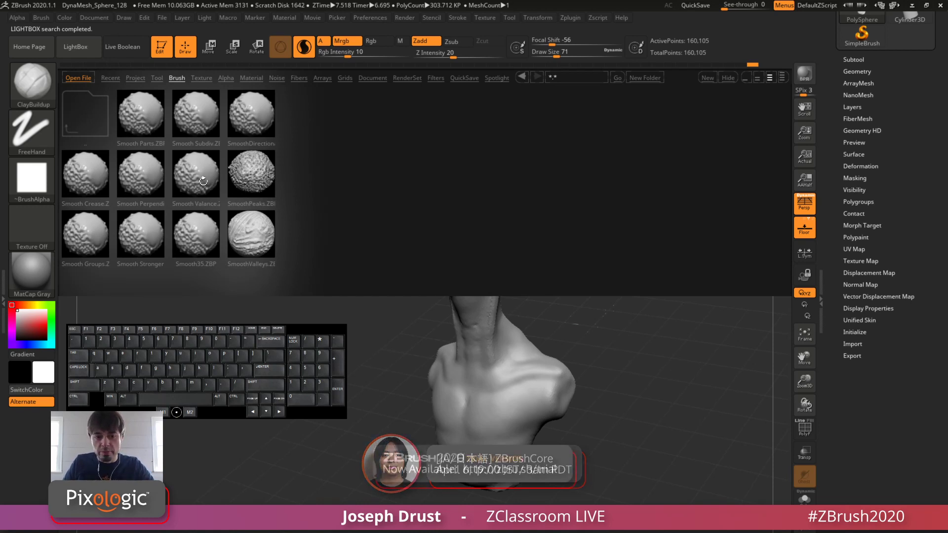
pyautogui.click(196, 163)
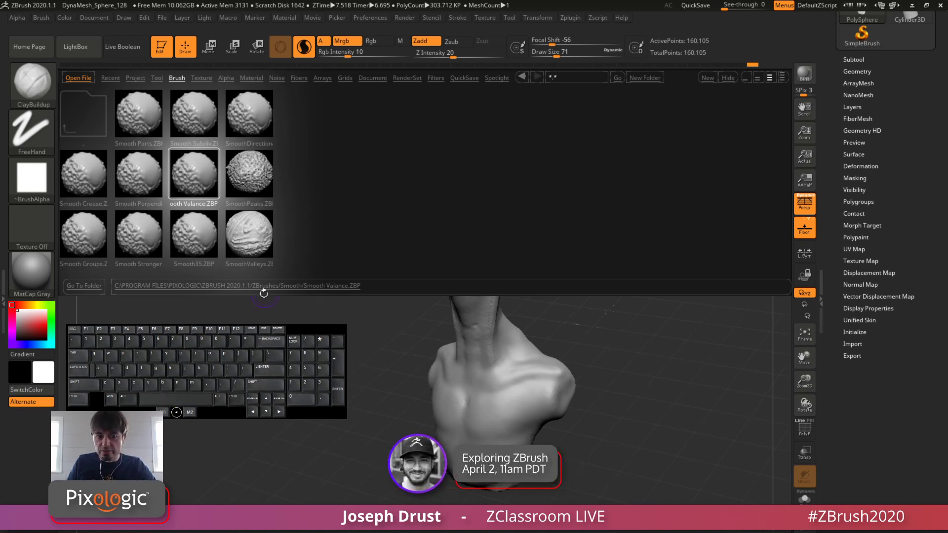
# Step: Look through LightBox's top-level brush folders and the installation folder above them
pyautogui.click(177, 78)
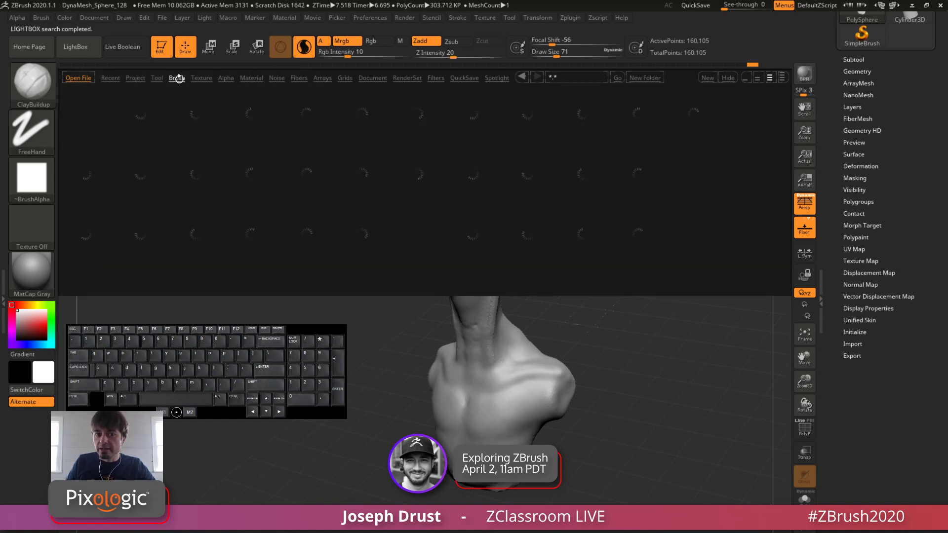
pyautogui.click(150, 123)
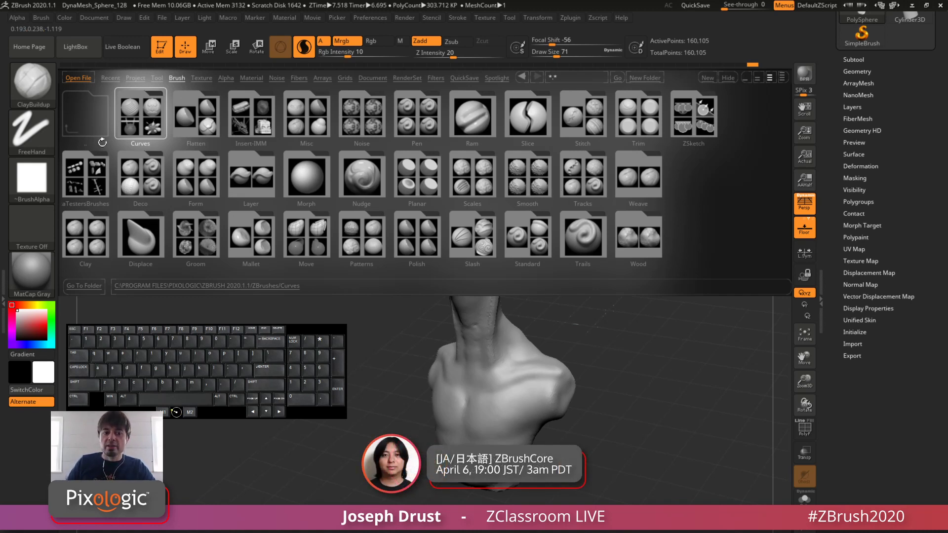
pyautogui.click(80, 130)
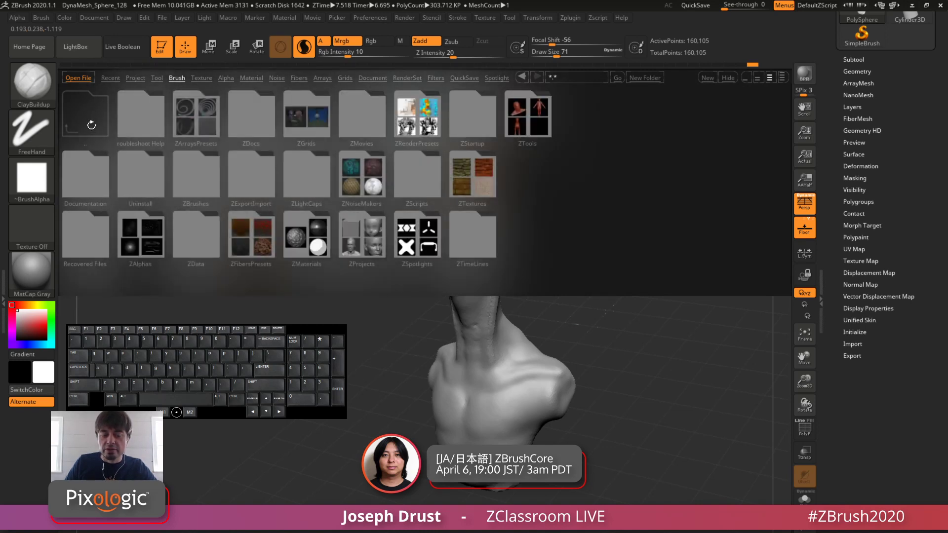
pyautogui.click(173, 78)
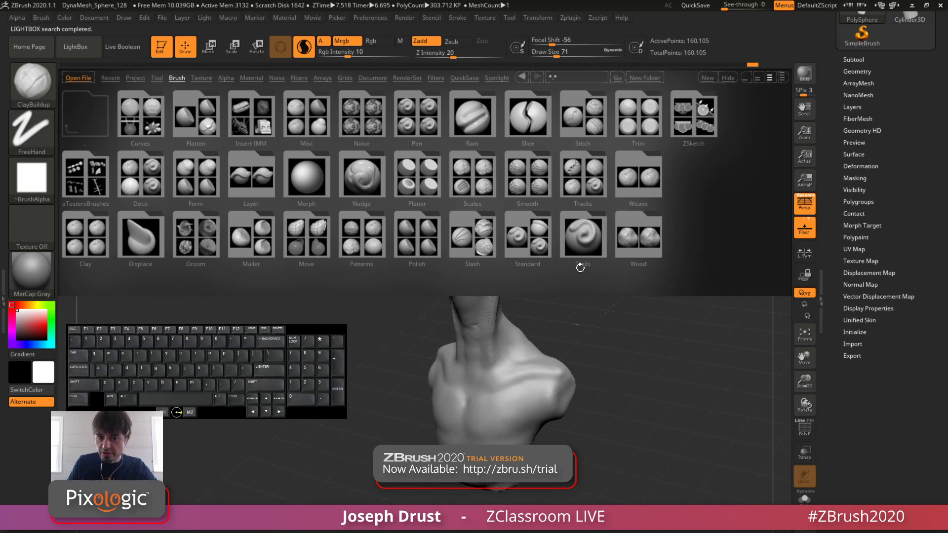
# Step: Browse to the BrushPresets folder inside ZStartup in LightBox, inspect its brush icon sample file, and close LightBox
pyautogui.click(88, 119)
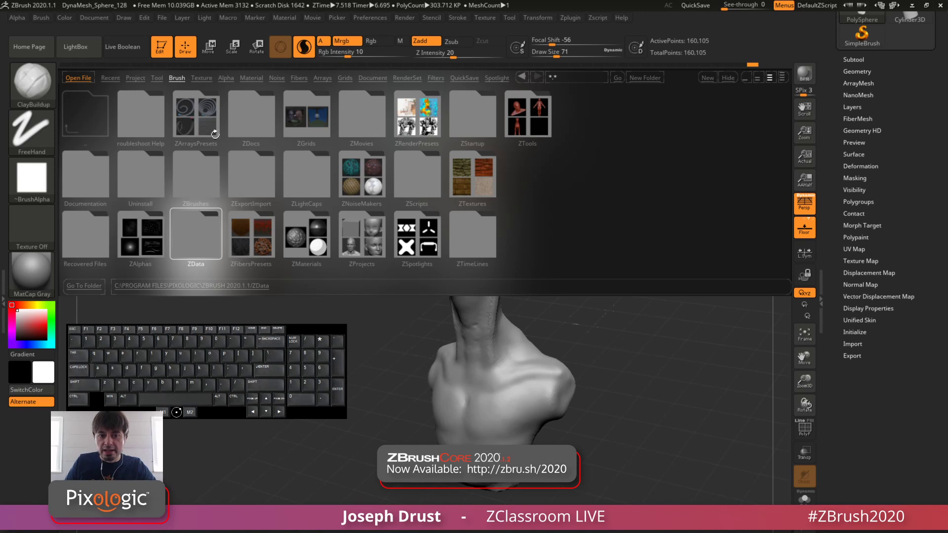
pyautogui.click(473, 114)
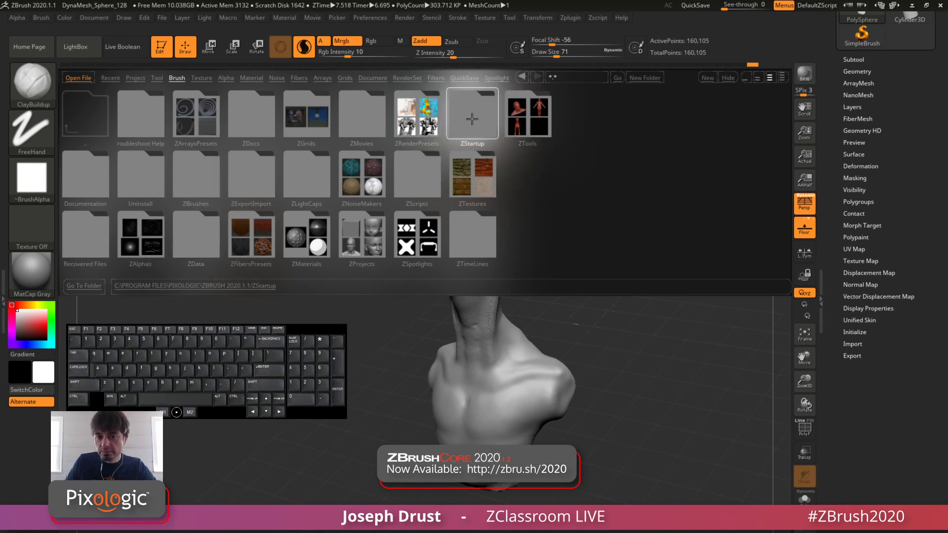
pyautogui.doubleClick(477, 120)
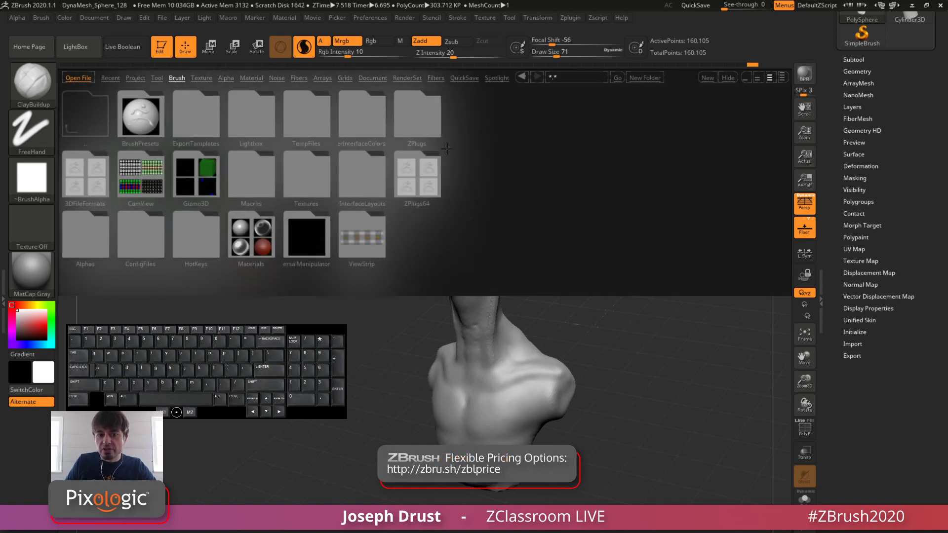
pyautogui.click(137, 144)
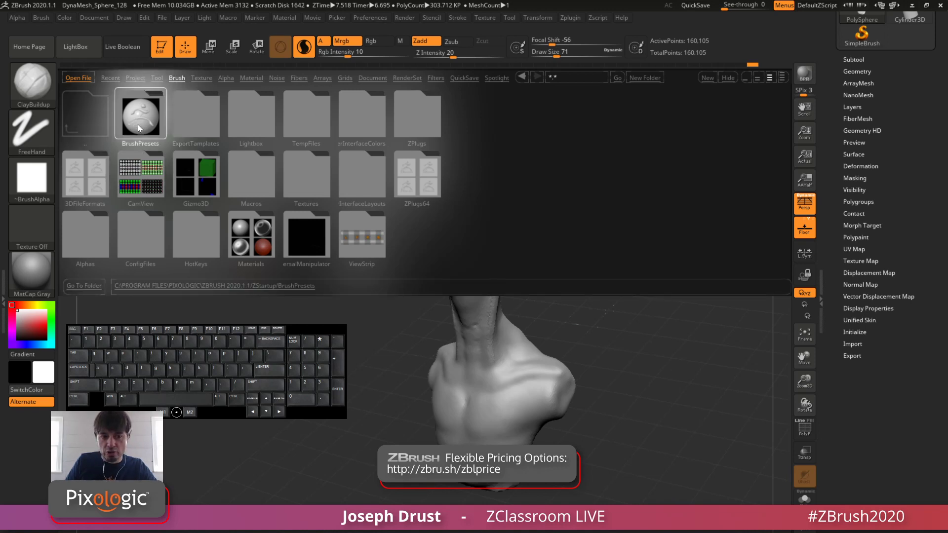
pyautogui.doubleClick(140, 128)
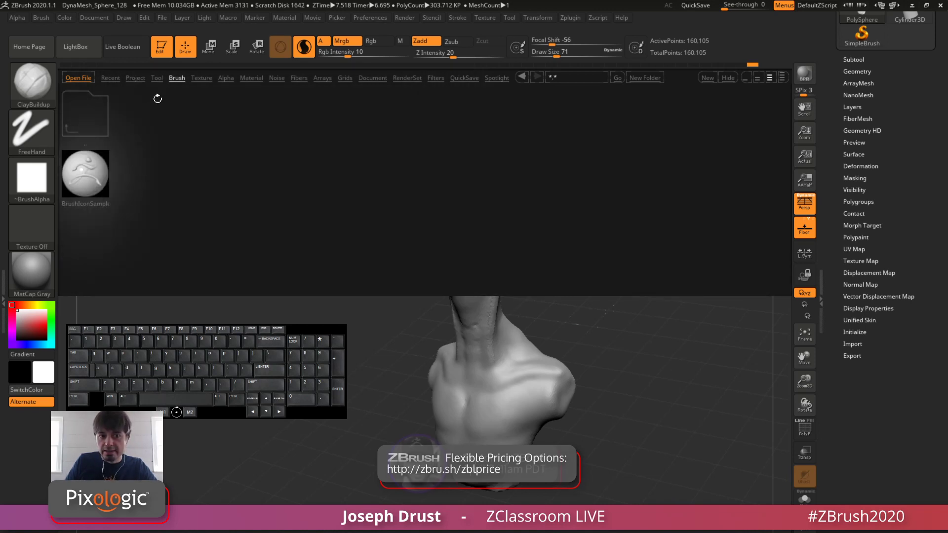
pyautogui.click(91, 181)
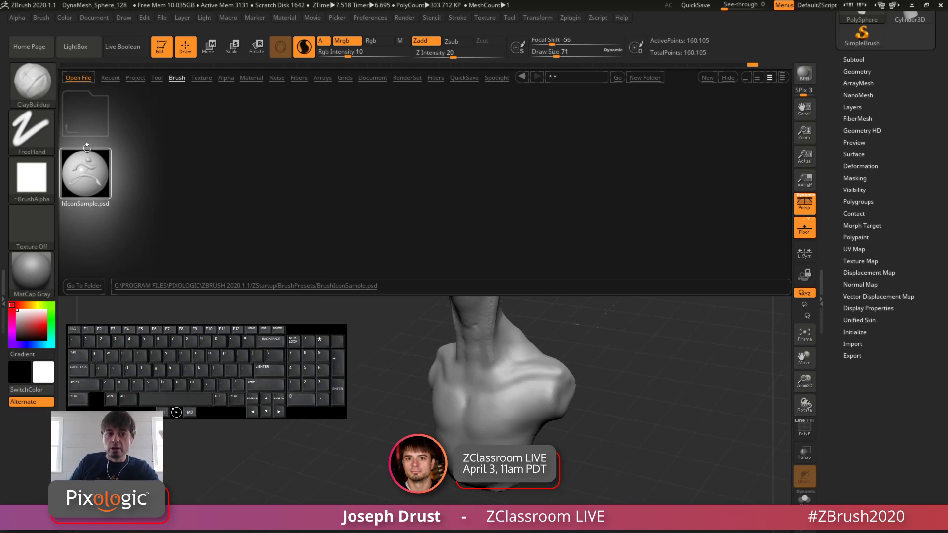
pyautogui.click(32, 81)
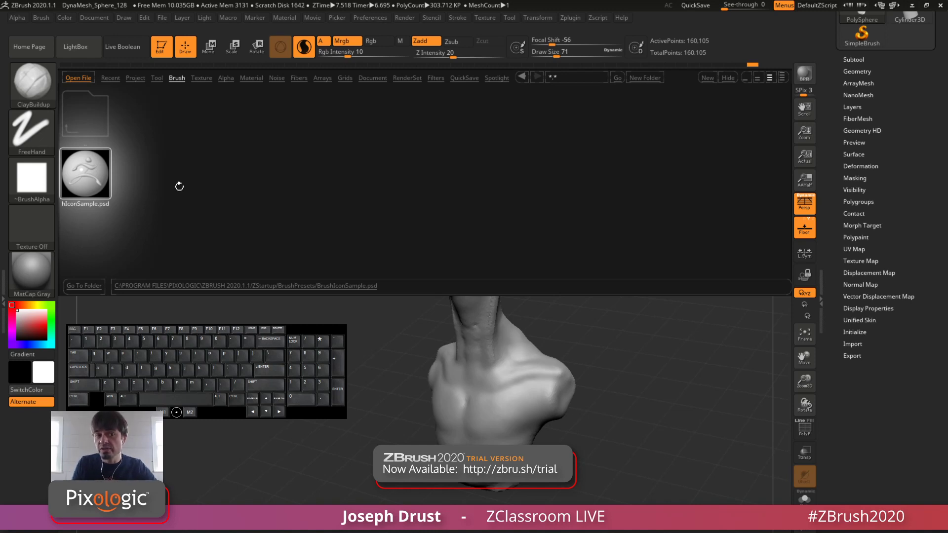
pyautogui.click(49, 97)
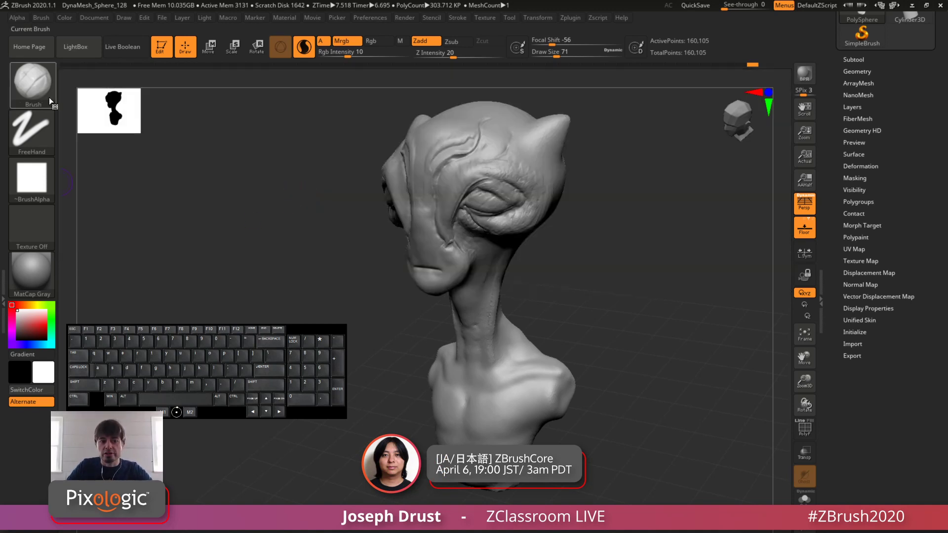
pyautogui.click(48, 97)
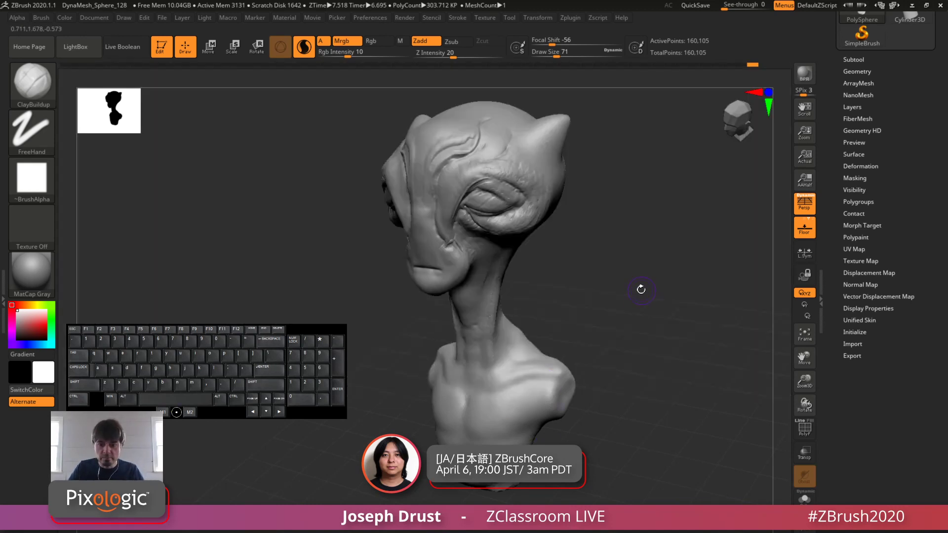
# Step: Review the list of brush folders in LightBox once more and close it
pyautogui.keyDown('alt'); pyautogui.moveTo(643, 295); pyautogui.dragTo(635, 315); pyautogui.keyUp('alt')
pyautogui.moveTo(325, 326); pyautogui.dragTo(319, 81)
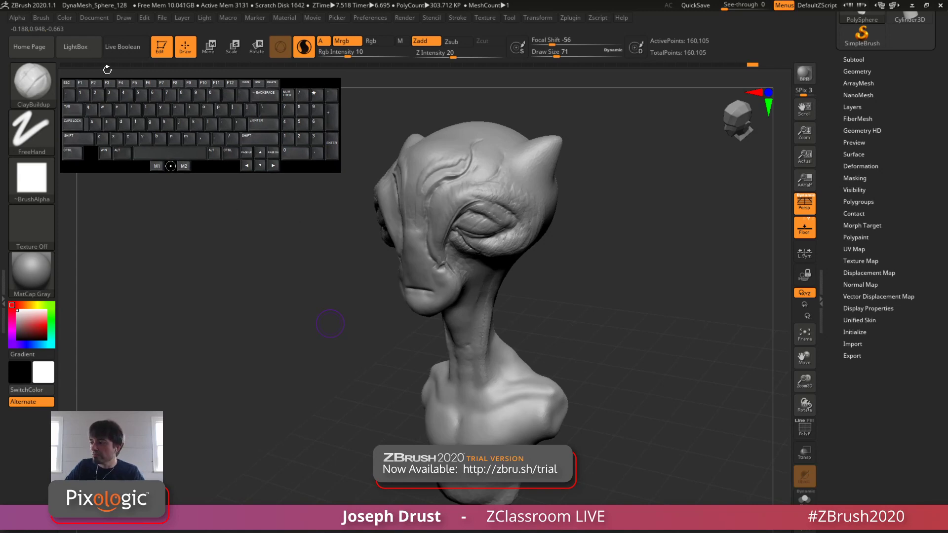
pyautogui.click(89, 51)
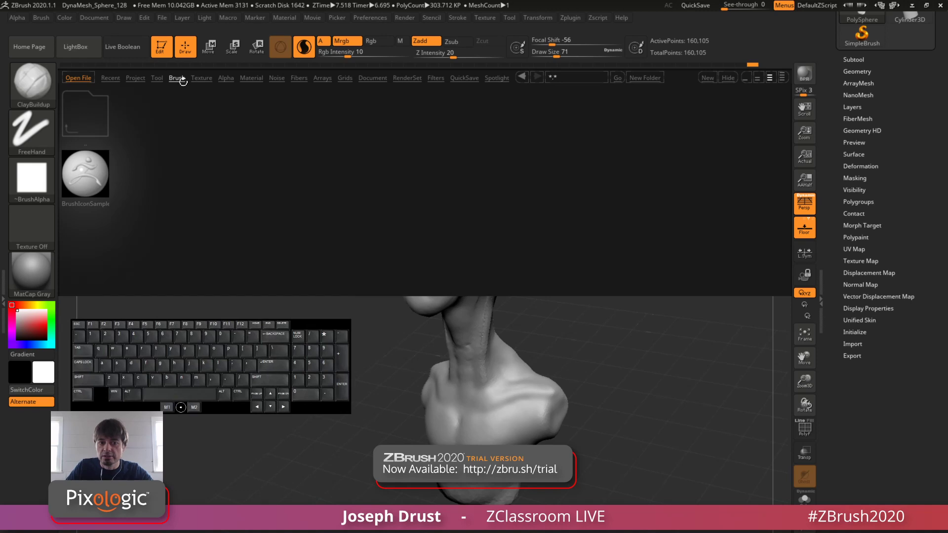
pyautogui.click(180, 80)
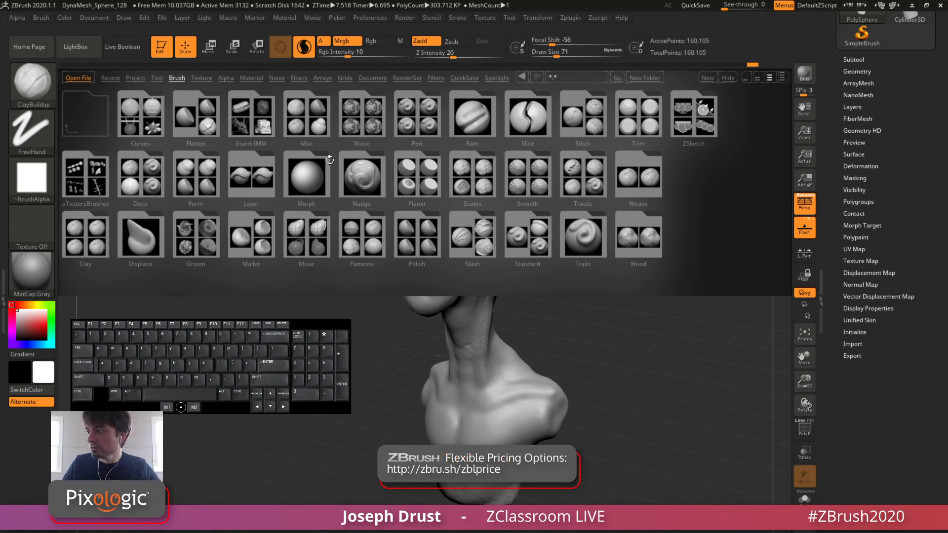
pyautogui.press(',')
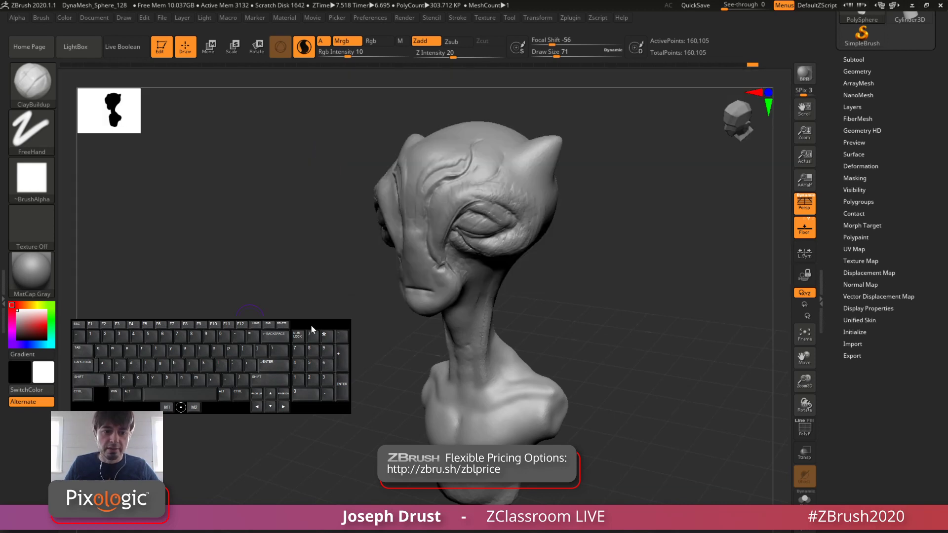
pyautogui.moveTo(312, 329); pyautogui.dragTo(299, 72)
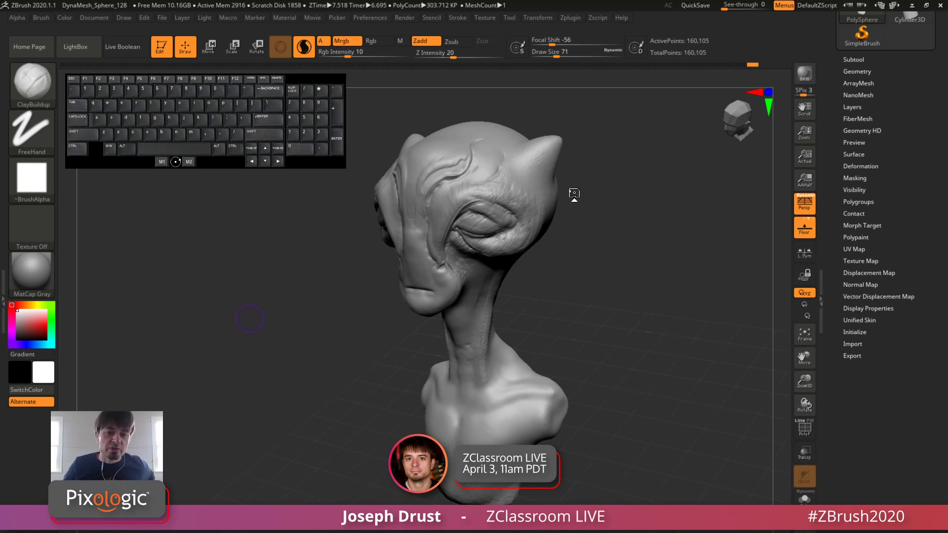
# Step: Set the draw size to 39 and inspect the sculpted folds around the creature's eye and face
pyautogui.moveTo(615, 202)
pyautogui.mouseDown()
pyautogui.moveTo(621, 197)
pyautogui.moveTo(628, 225)
pyautogui.moveTo(629, 215)
pyautogui.mouseUp()
pyautogui.moveTo(629, 217)
pyautogui.keyDown('alt'); pyautogui.mouseDown()
pyautogui.moveTo(635, 239)
pyautogui.moveTo(677, 272)
pyautogui.moveTo(656, 271)
pyautogui.moveTo(657, 284)
pyautogui.mouseUp(); pyautogui.keyUp('alt')
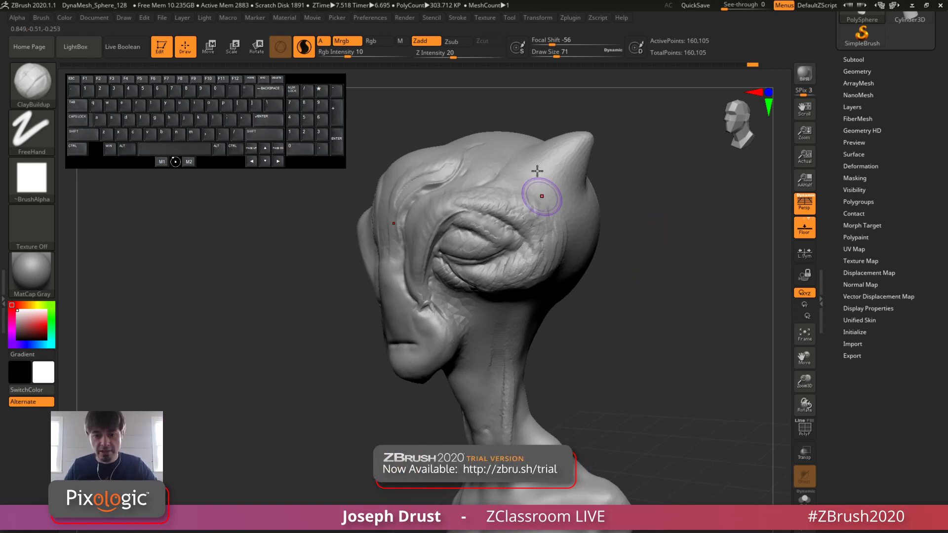
pyautogui.scroll(5, 620, 247)
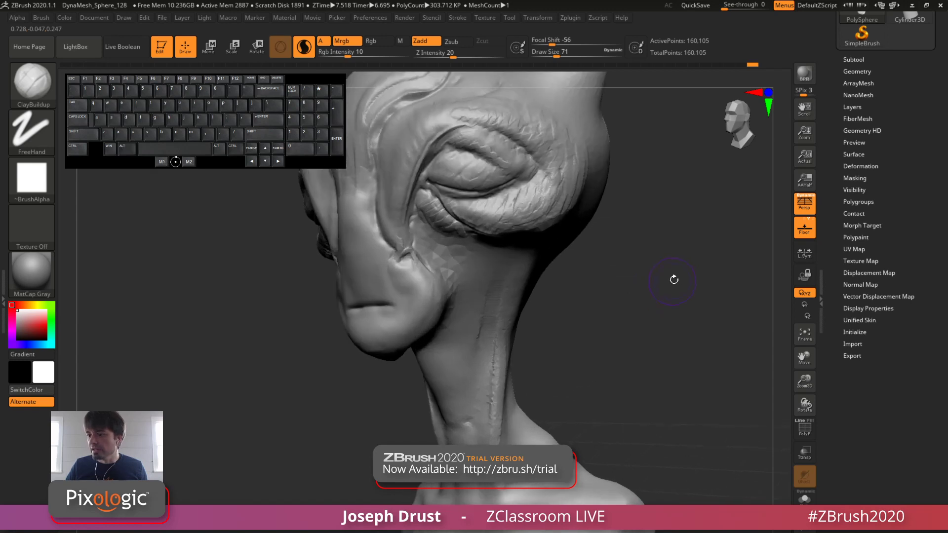
pyautogui.press('space')
pyautogui.moveTo(498, 229); pyautogui.dragTo(491, 228)
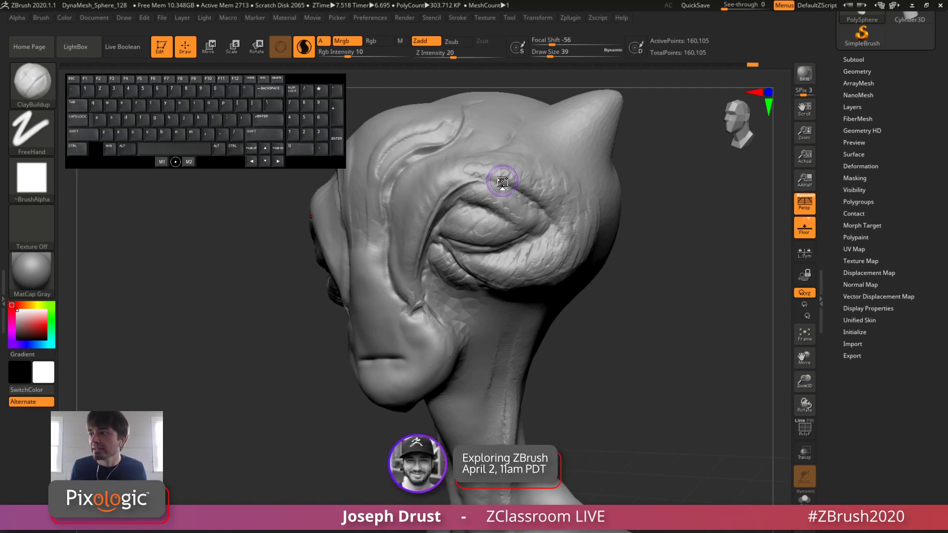
pyautogui.keyDown('alt'); pyautogui.moveTo(587, 309); pyautogui.dragTo(647, 317); pyautogui.keyUp('alt')
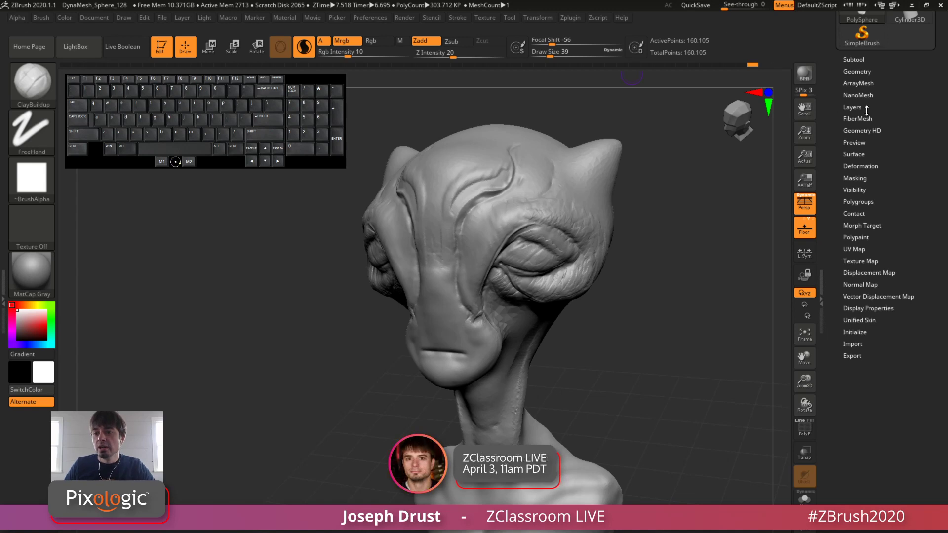
# Step: Turn on PolyFrame for the bust and remesh it with ZRemesher at a target polygons count of 5
pyautogui.click(859, 72)
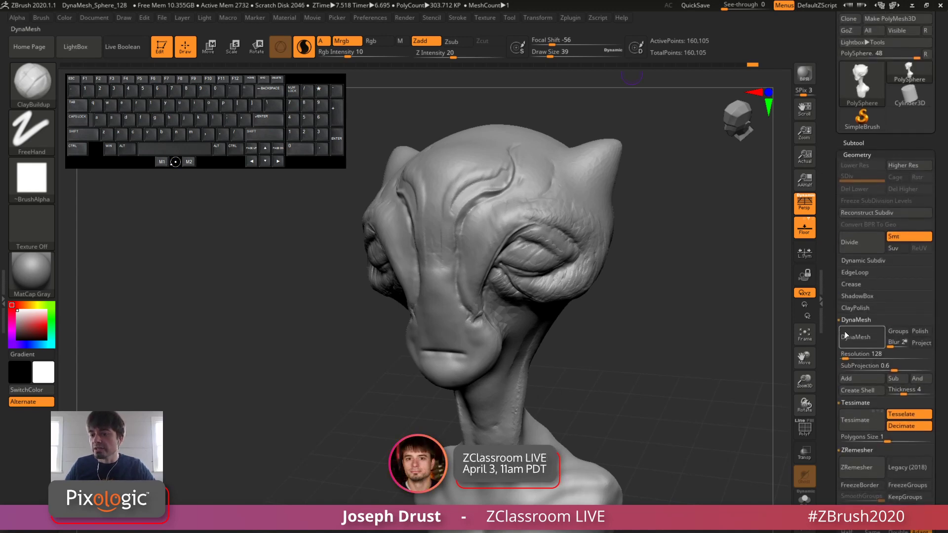
pyautogui.scroll(-2, 845, 335)
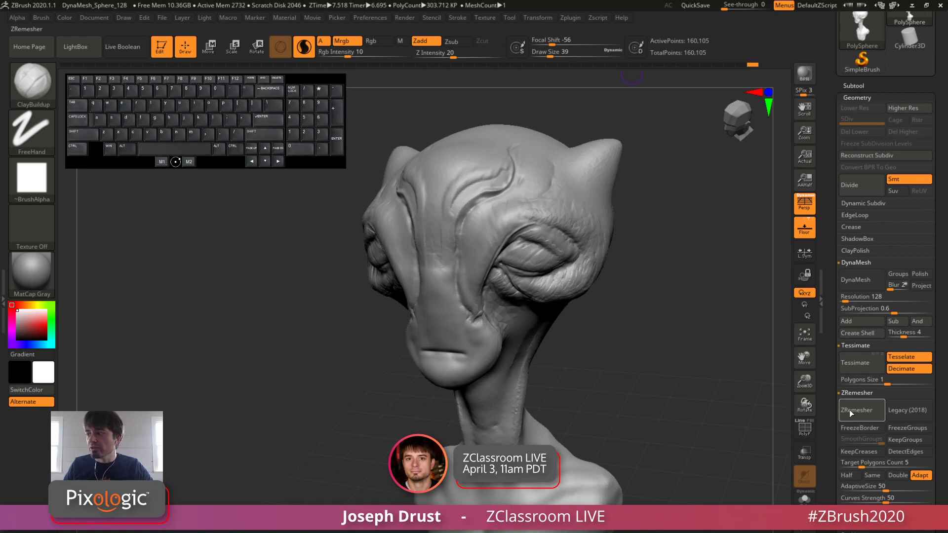
pyautogui.moveTo(829, 403); pyautogui.dragTo(828, 341)
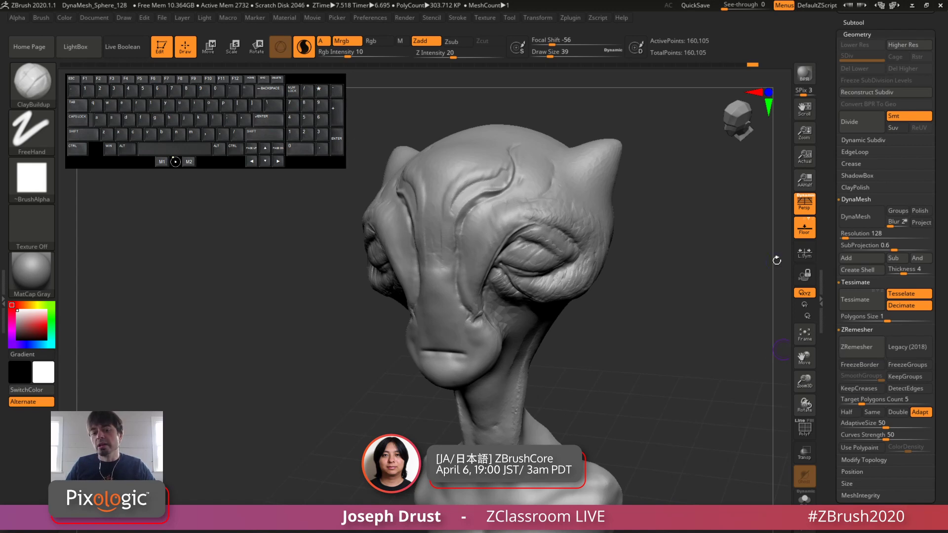
pyautogui.moveTo(662, 317)
pyautogui.mouseDown()
pyautogui.moveTo(660, 339)
pyautogui.moveTo(636, 327)
pyautogui.mouseUp()
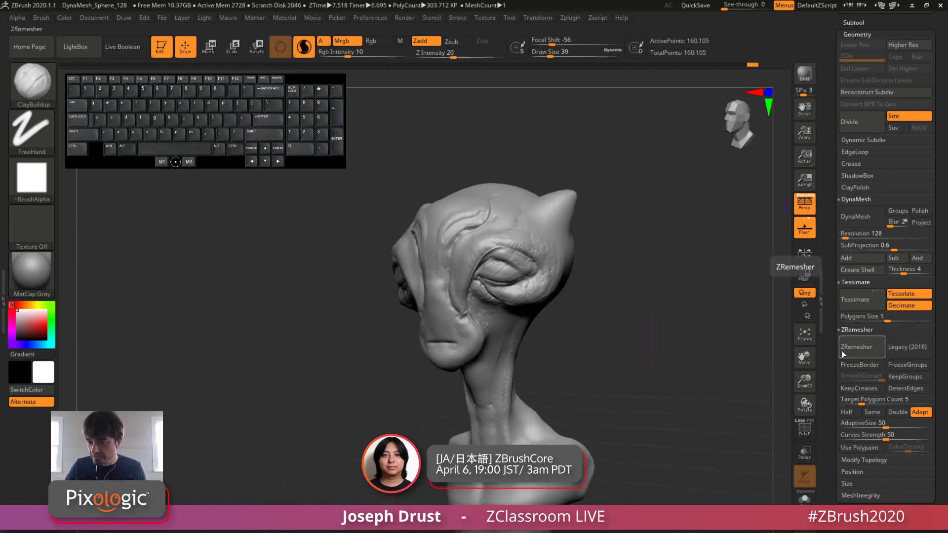
pyautogui.click(804, 428)
pyautogui.keyDown('alt'); pyautogui.moveTo(725, 399); pyautogui.dragTo(729, 321); pyautogui.keyUp('alt')
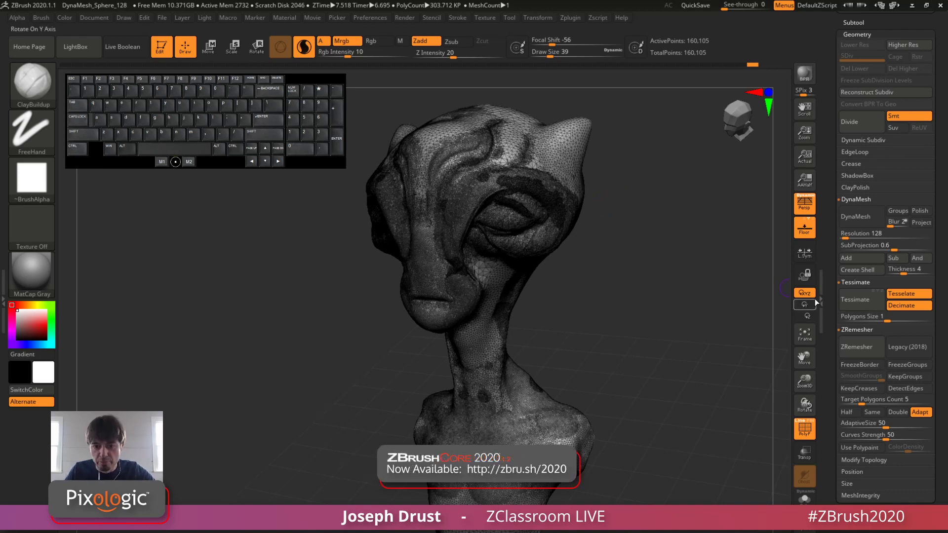
pyautogui.click(855, 351)
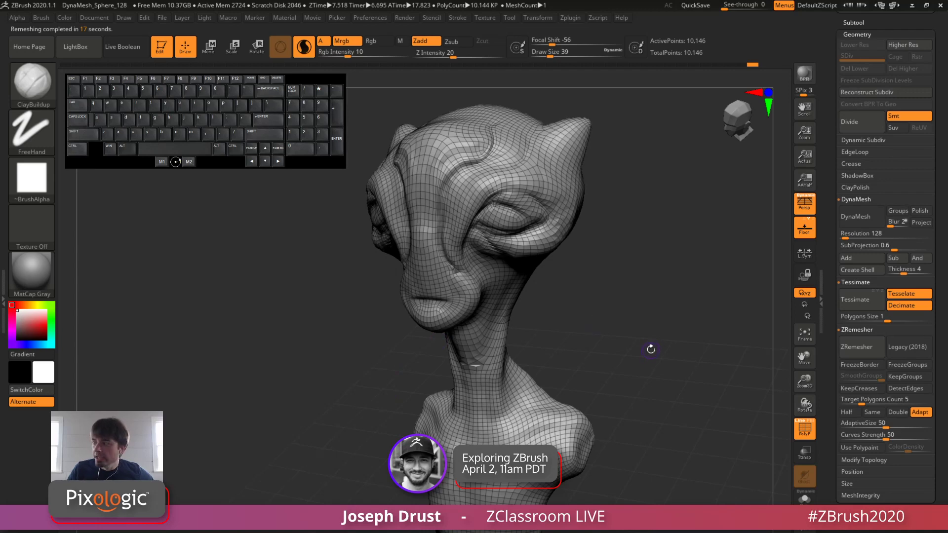
# Step: Inspect the remeshed topology on the creature bust and review its subtool list and Geometry settings
pyautogui.moveTo(656, 352)
pyautogui.mouseDown()
pyautogui.moveTo(656, 339)
pyautogui.moveTo(648, 393)
pyautogui.mouseUp()
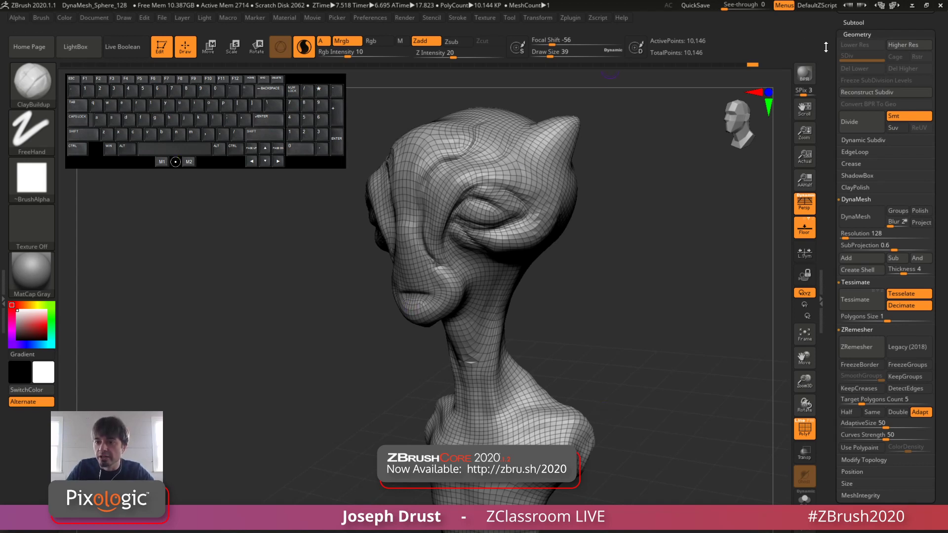
pyautogui.click(853, 22)
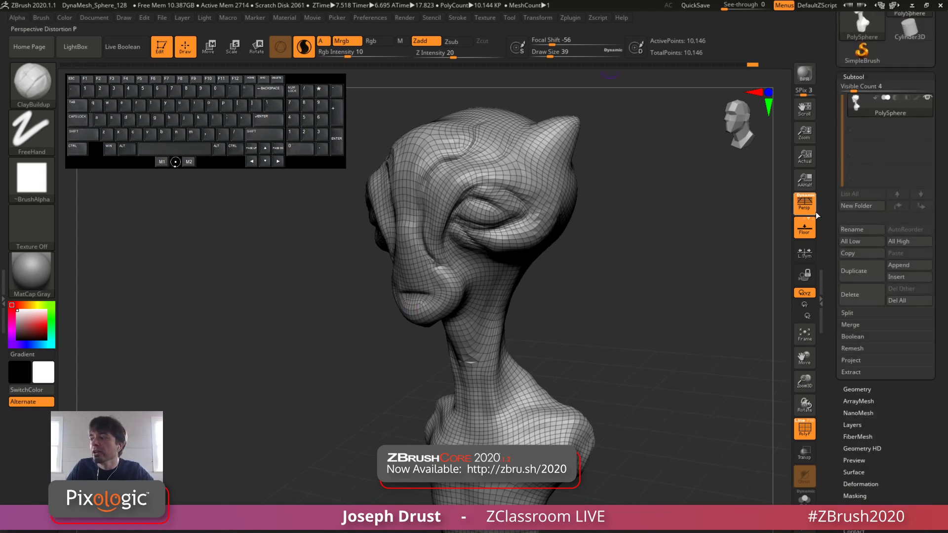
pyautogui.click(870, 76)
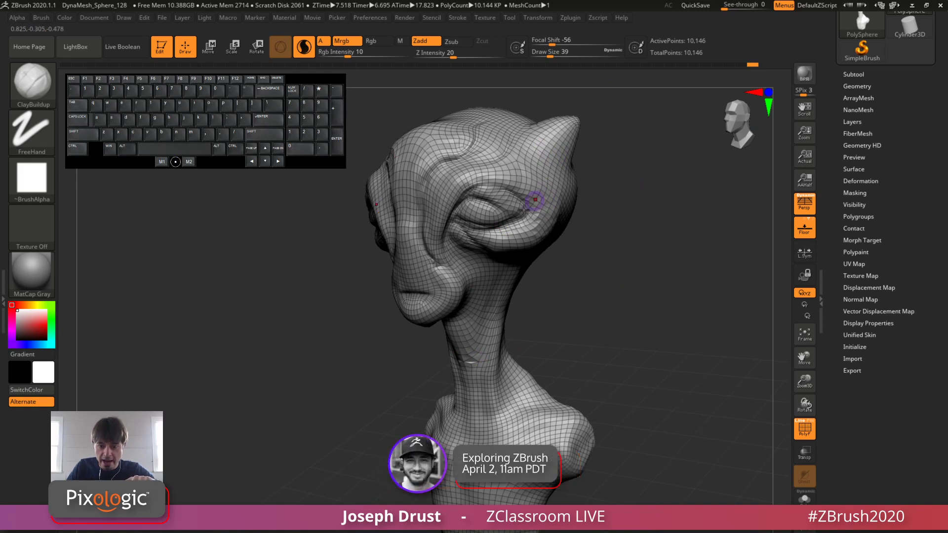
pyautogui.moveTo(608, 354); pyautogui.dragTo(611, 342)
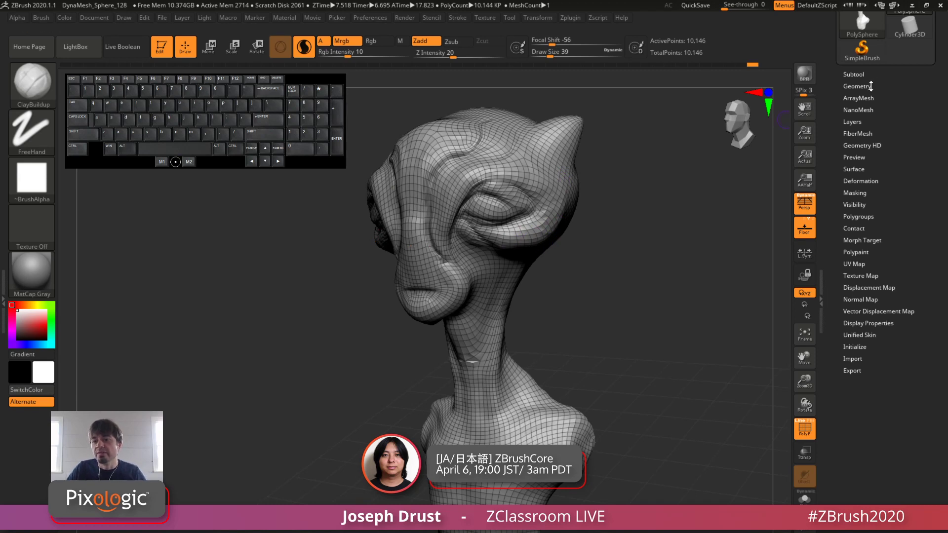
pyautogui.click(872, 85)
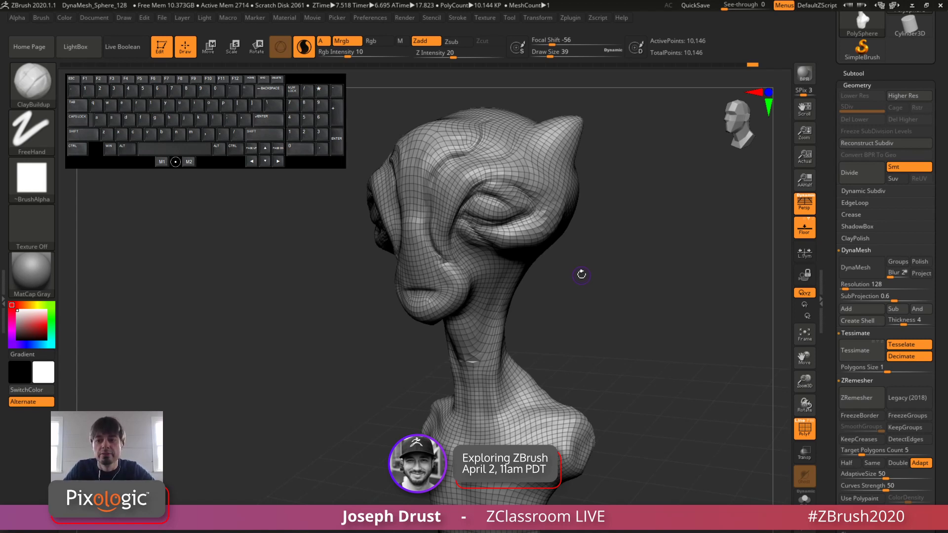
pyautogui.click(858, 85)
pyautogui.moveTo(891, 124); pyautogui.dragTo(886, 233)
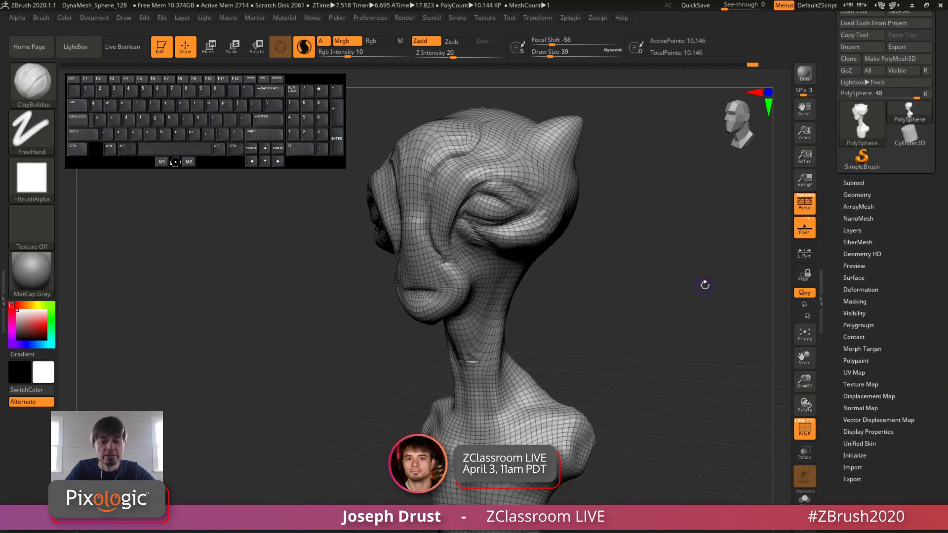
# Step: Undo the ZRemesher pass on the bust and review the subtool projection options
pyautogui.press('ctrl')
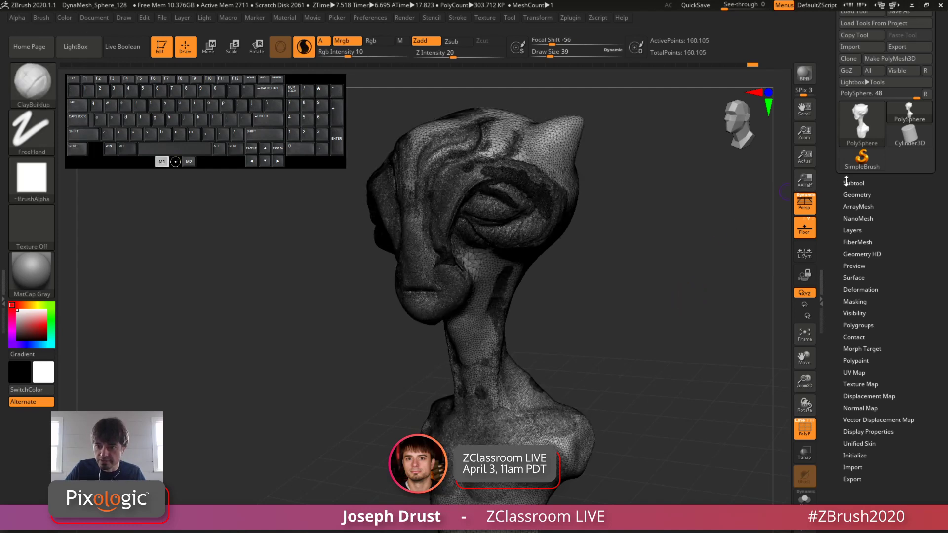
pyautogui.click(853, 183)
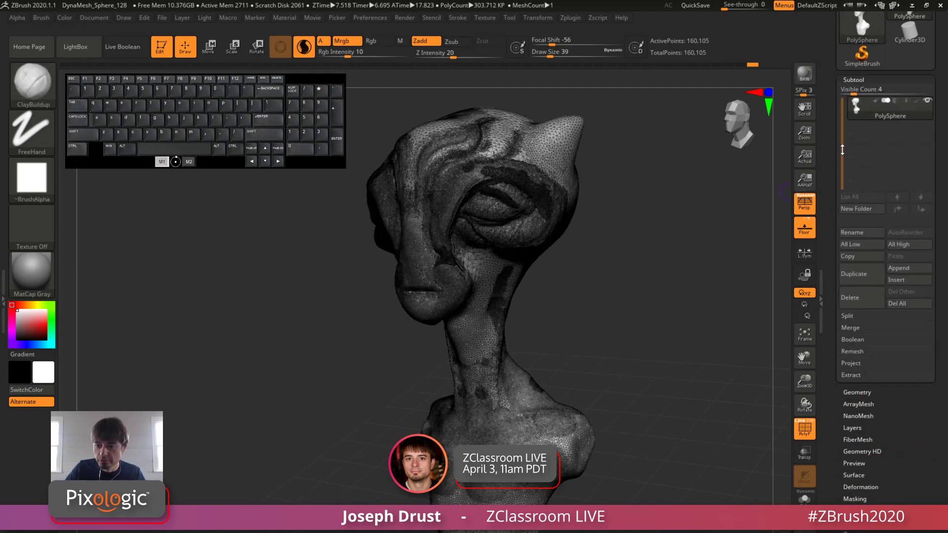
pyautogui.click(851, 347)
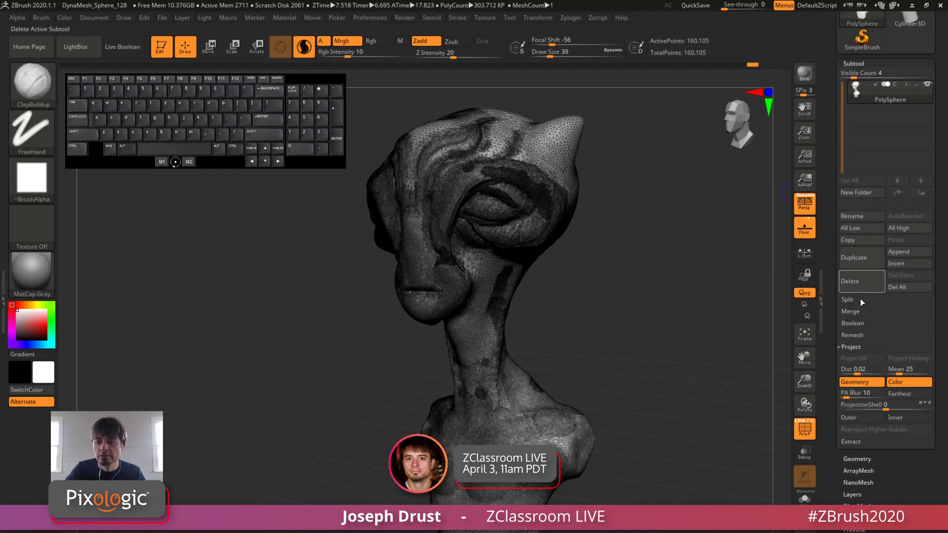
pyautogui.click(857, 347)
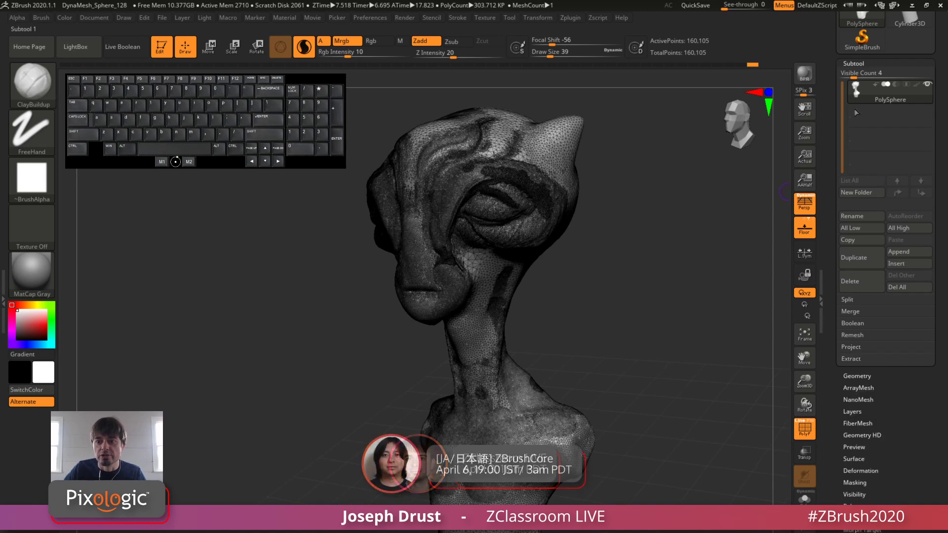
pyautogui.click(853, 64)
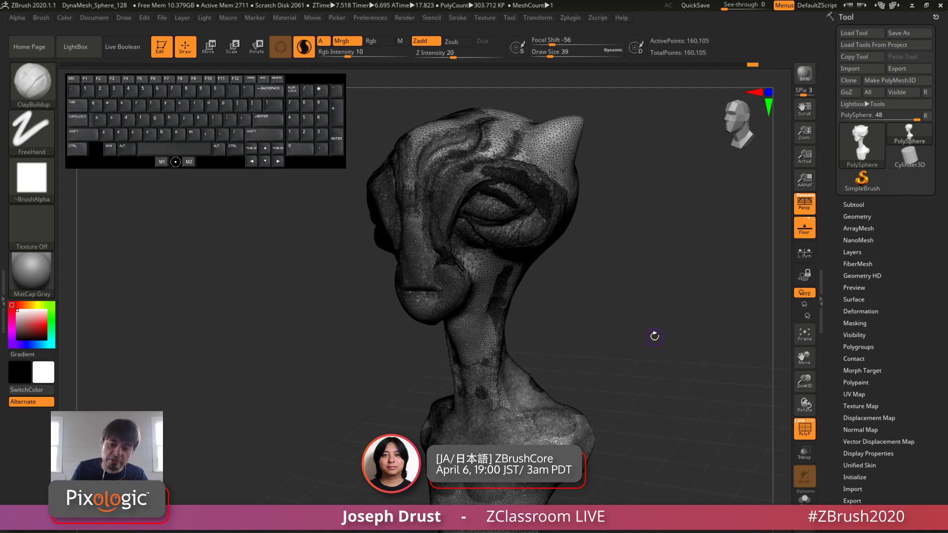
# Step: Turn off PolyFrame and inspect the sculpted bust from three-quarter and side views
pyautogui.click(807, 427)
pyautogui.keyDown('alt'); pyautogui.moveTo(697, 398); pyautogui.dragTo(679, 375); pyautogui.keyUp('alt')
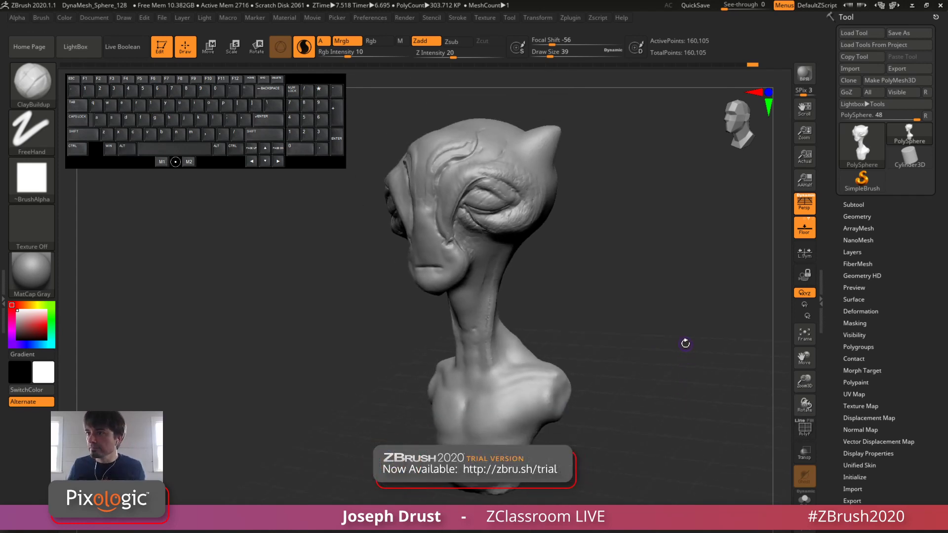
pyautogui.press('space')
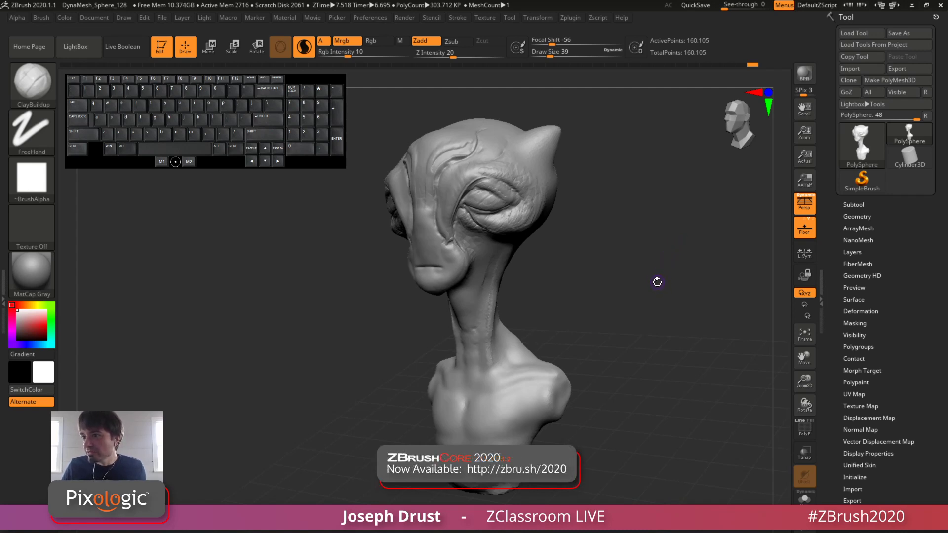
pyautogui.moveTo(659, 298); pyautogui.dragTo(664, 313)
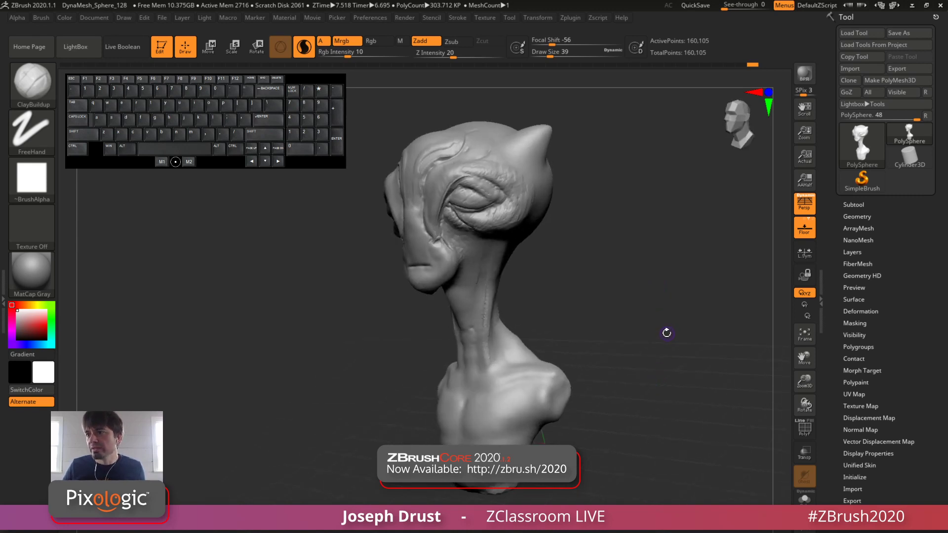
pyautogui.moveTo(657, 351)
pyautogui.mouseDown()
pyautogui.moveTo(670, 350)
pyautogui.moveTo(667, 364)
pyautogui.moveTo(664, 356)
pyautogui.mouseUp()
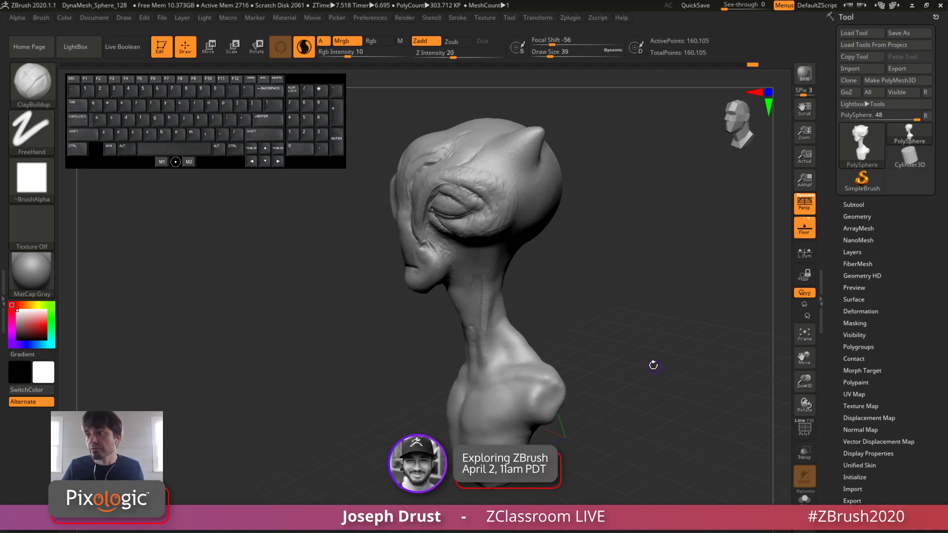
pyautogui.moveTo(653, 365)
pyautogui.mouseDown()
pyautogui.moveTo(660, 351)
pyautogui.moveTo(648, 343)
pyautogui.moveTo(655, 351)
pyautogui.mouseUp()
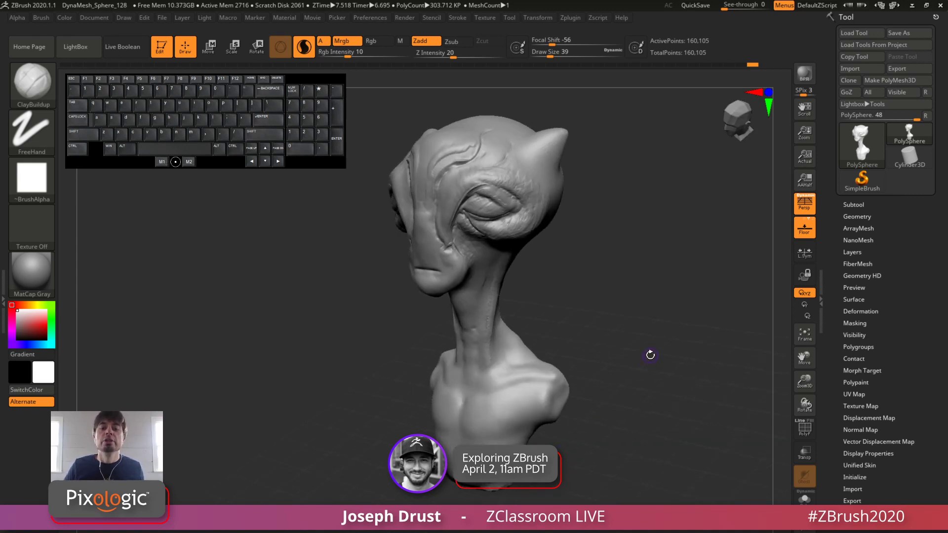
# Step: Review the Geometry and Layers options for the bust, examining the sculpt's face and neck in between
pyautogui.click(860, 216)
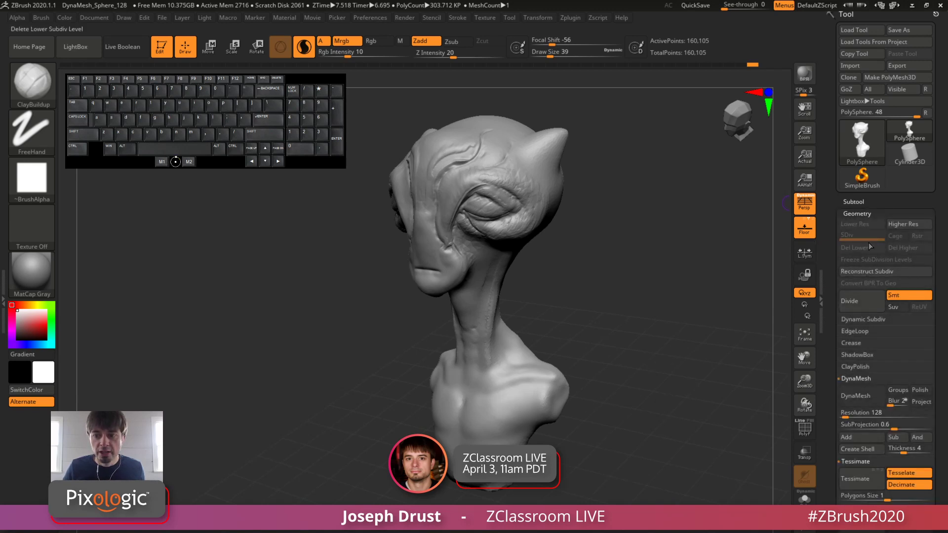
pyautogui.click(858, 213)
pyautogui.moveTo(684, 302)
pyautogui.mouseDown()
pyautogui.moveTo(677, 298)
pyautogui.moveTo(677, 318)
pyautogui.mouseUp()
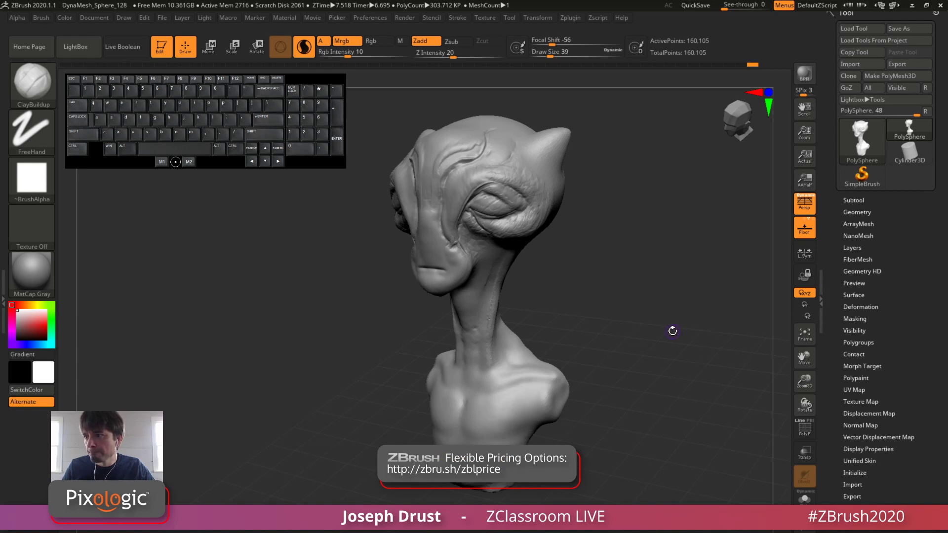
pyautogui.moveTo(671, 332); pyautogui.dragTo(677, 336)
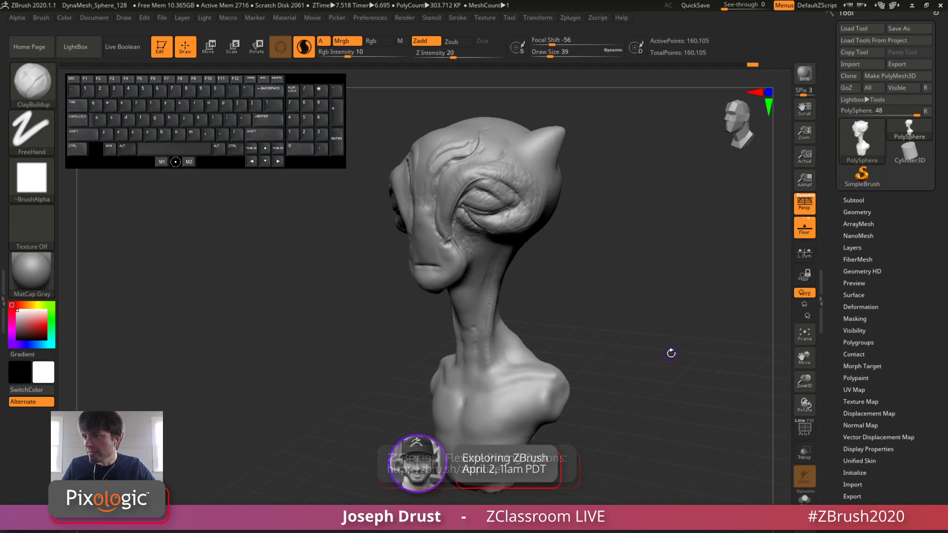
pyautogui.moveTo(654, 335); pyautogui.dragTo(671, 356)
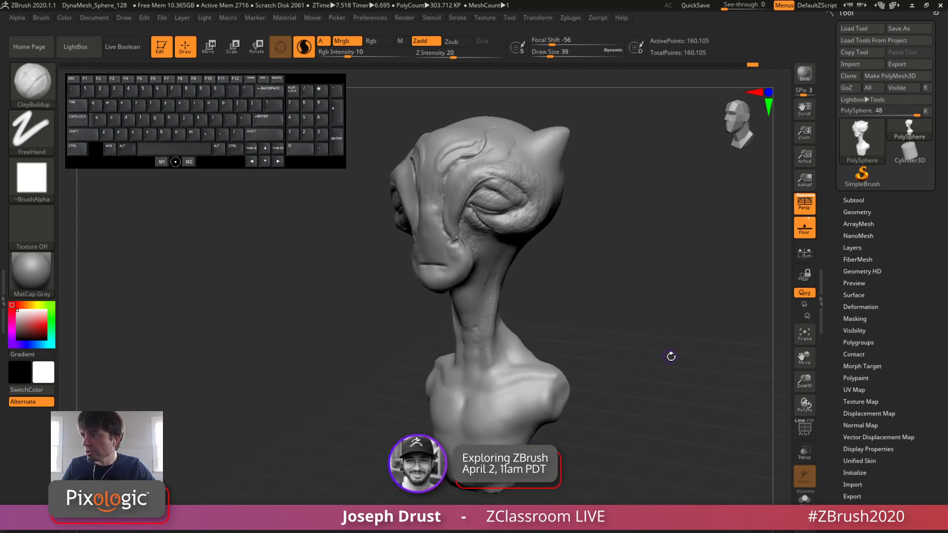
pyautogui.press('shift')
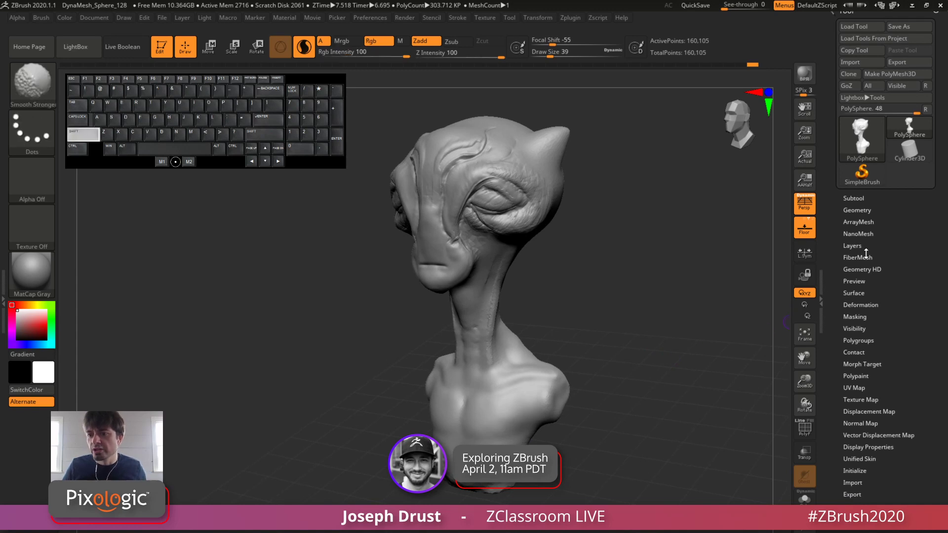
pyautogui.click(860, 247)
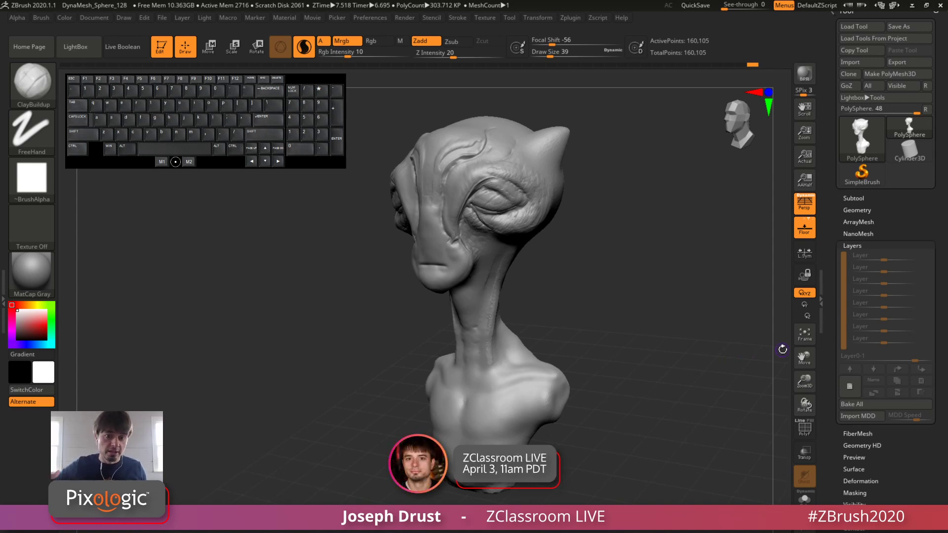
pyautogui.click(874, 244)
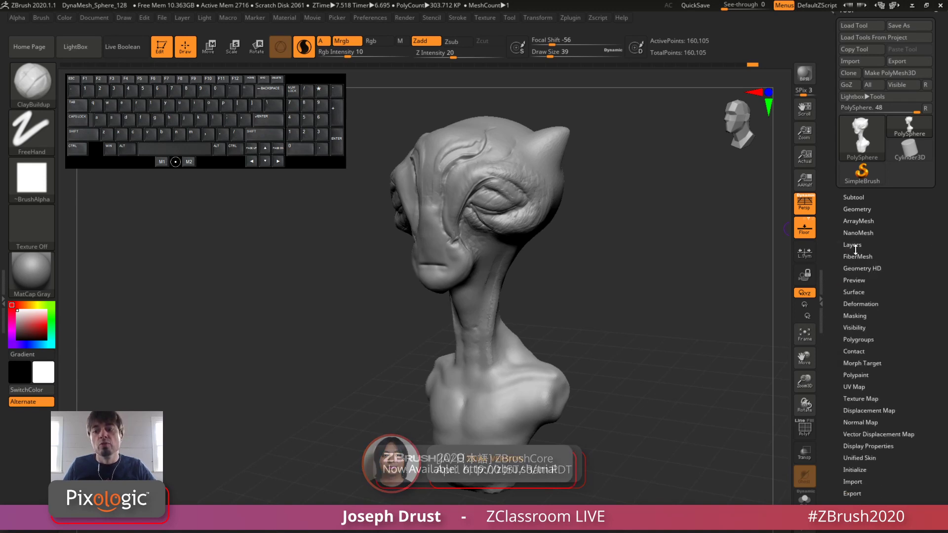
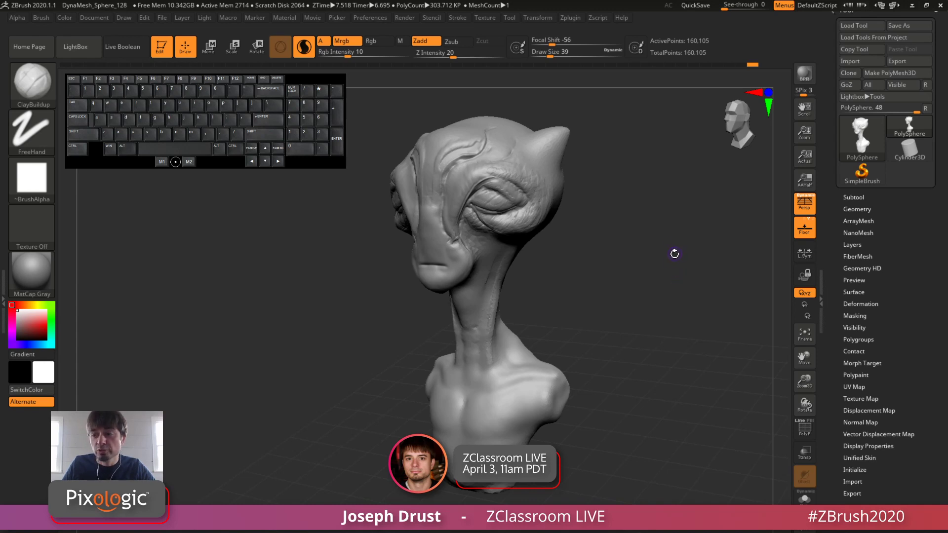
# Step: Examine the bust's face, eye folds, horn and neck from three-quarter and side views
pyautogui.moveTo(649, 229); pyautogui.dragTo(654, 262)
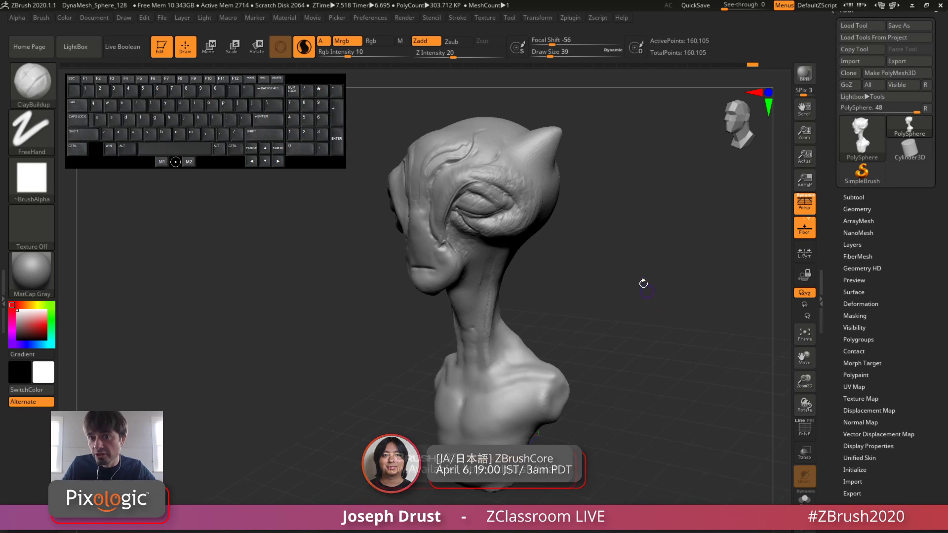
pyautogui.click(622, 17)
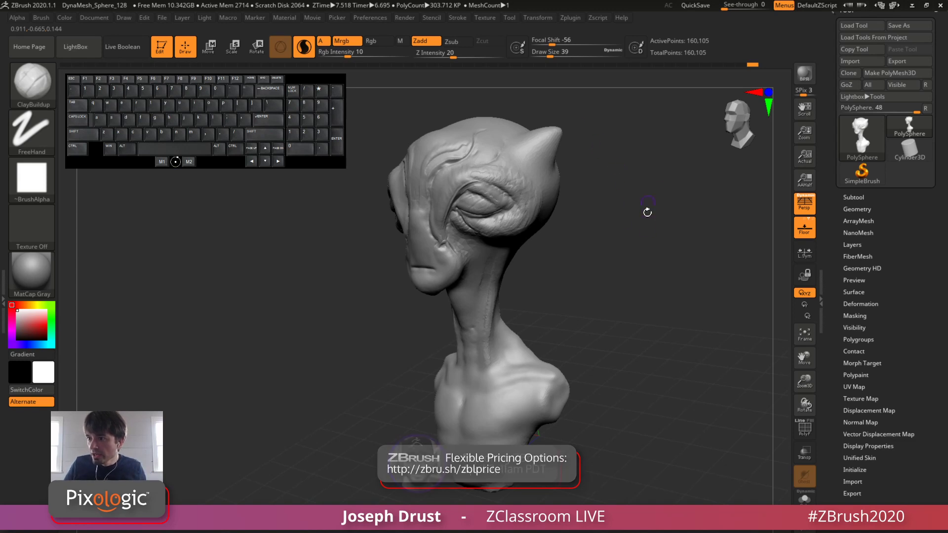
pyautogui.moveTo(664, 279); pyautogui.dragTo(641, 321)
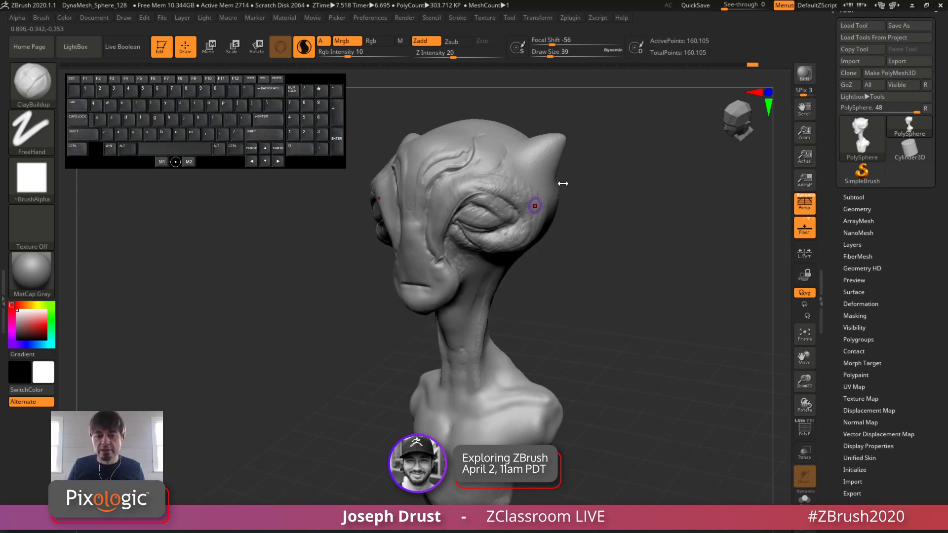
pyautogui.moveTo(595, 301); pyautogui.dragTo(583, 374)
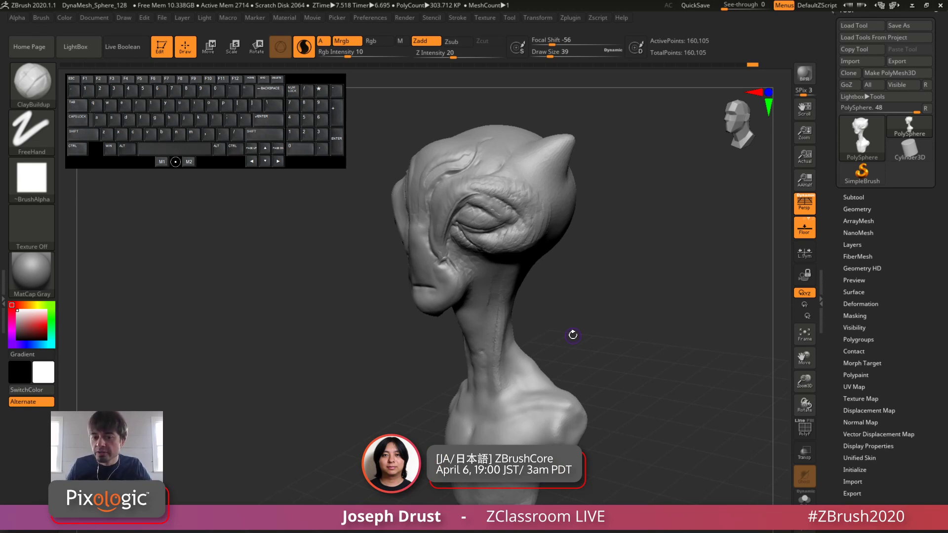
pyautogui.moveTo(626, 273)
pyautogui.mouseDown()
pyautogui.moveTo(662, 273)
pyautogui.moveTo(666, 294)
pyautogui.mouseUp()
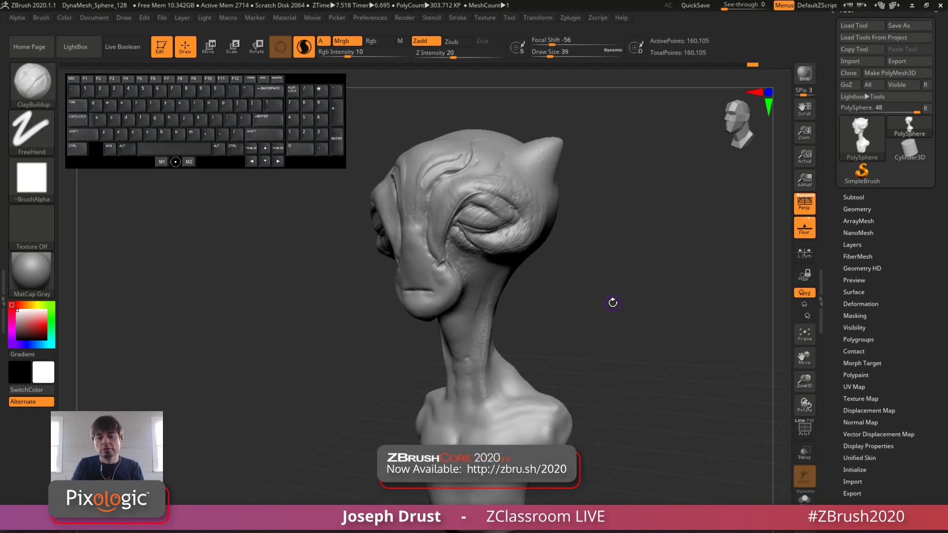
pyautogui.moveTo(605, 246); pyautogui.dragTo(578, 242)
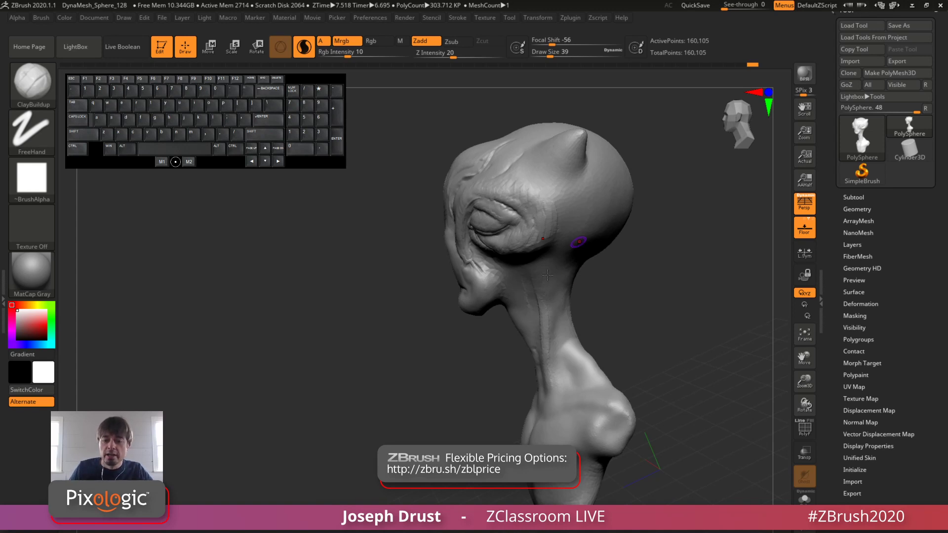
pyautogui.moveTo(605, 290); pyautogui.dragTo(651, 286)
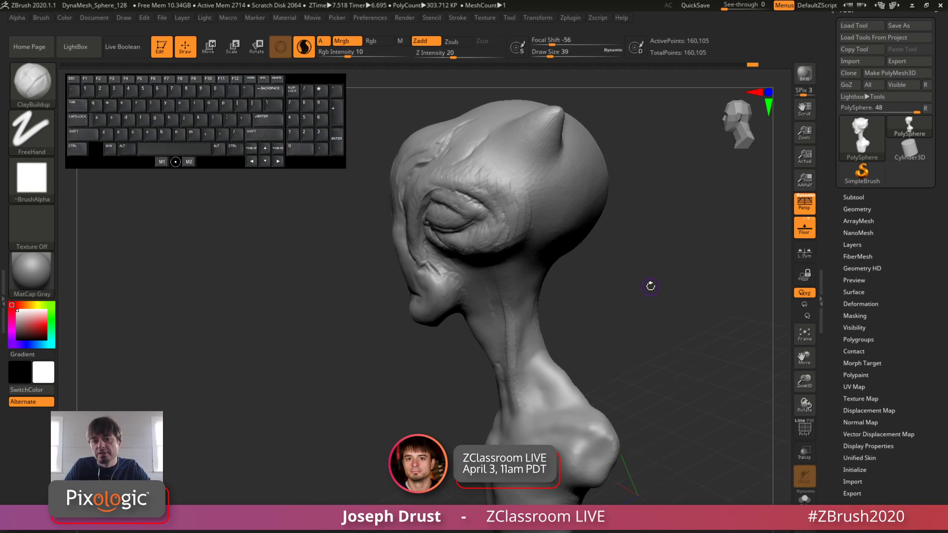
pyautogui.moveTo(663, 281); pyautogui.dragTo(638, 308)
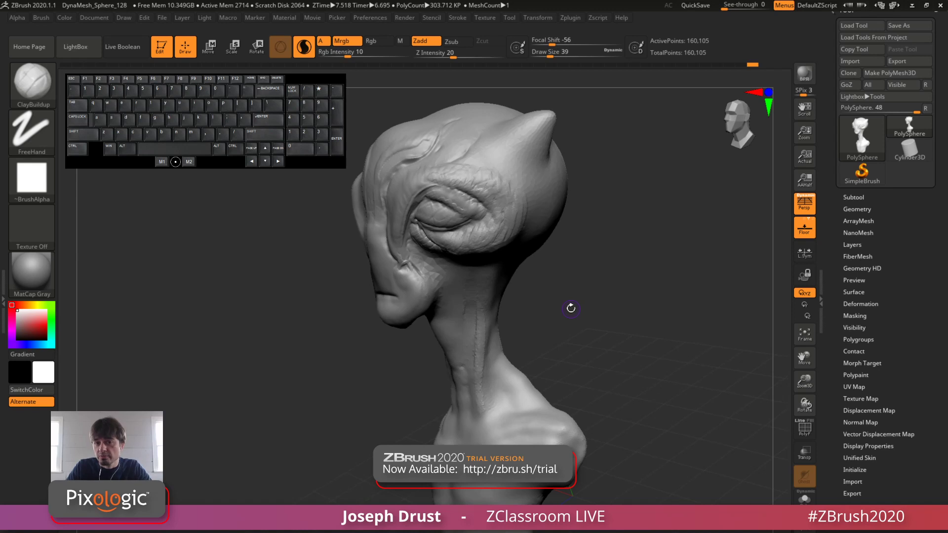
pyautogui.moveTo(614, 314)
pyautogui.mouseDown()
pyautogui.moveTo(600, 316)
pyautogui.moveTo(622, 316)
pyautogui.moveTo(609, 336)
pyautogui.mouseUp()
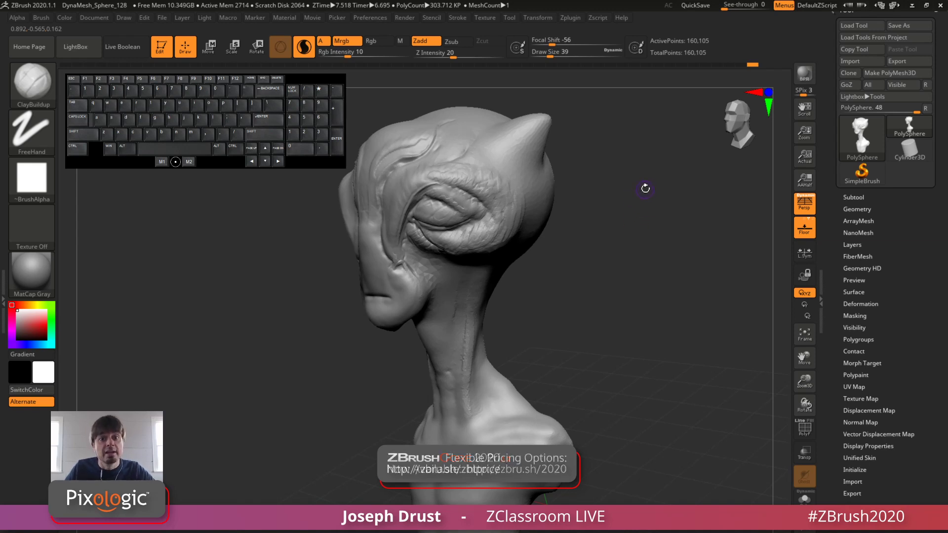
pyautogui.moveTo(595, 290)
pyautogui.mouseDown()
pyautogui.moveTo(606, 312)
pyautogui.moveTo(615, 262)
pyautogui.mouseUp()
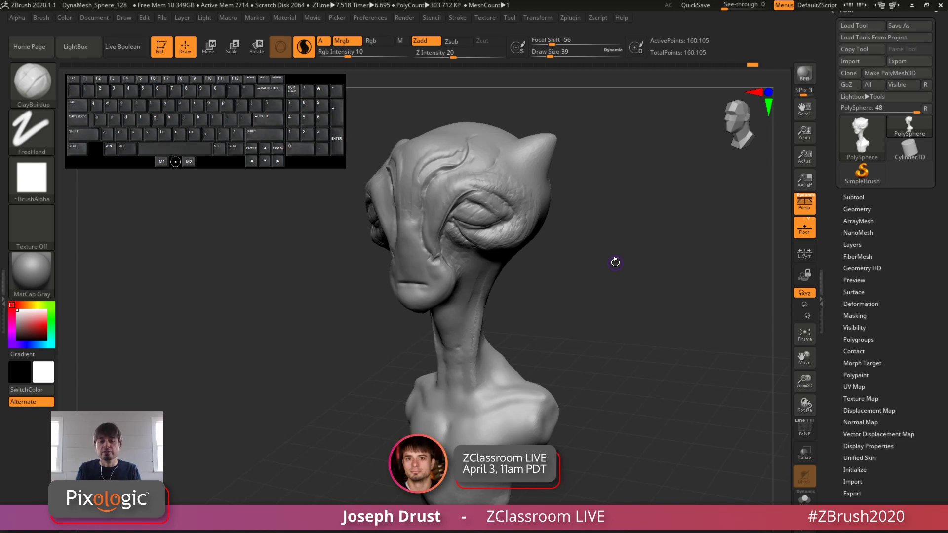
pyautogui.moveTo(693, 258)
pyautogui.mouseDown()
pyautogui.moveTo(660, 343)
pyautogui.moveTo(659, 334)
pyautogui.moveTo(675, 329)
pyautogui.moveTo(645, 360)
pyautogui.moveTo(665, 338)
pyautogui.moveTo(656, 328)
pyautogui.mouseUp()
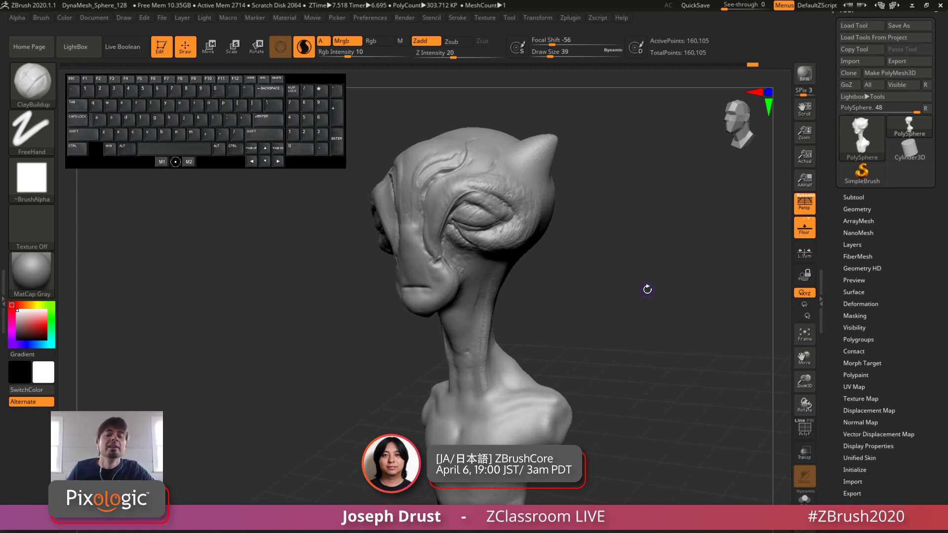
pyautogui.moveTo(631, 268)
pyautogui.mouseDown()
pyautogui.moveTo(675, 307)
pyautogui.moveTo(630, 341)
pyautogui.moveTo(584, 307)
pyautogui.mouseUp()
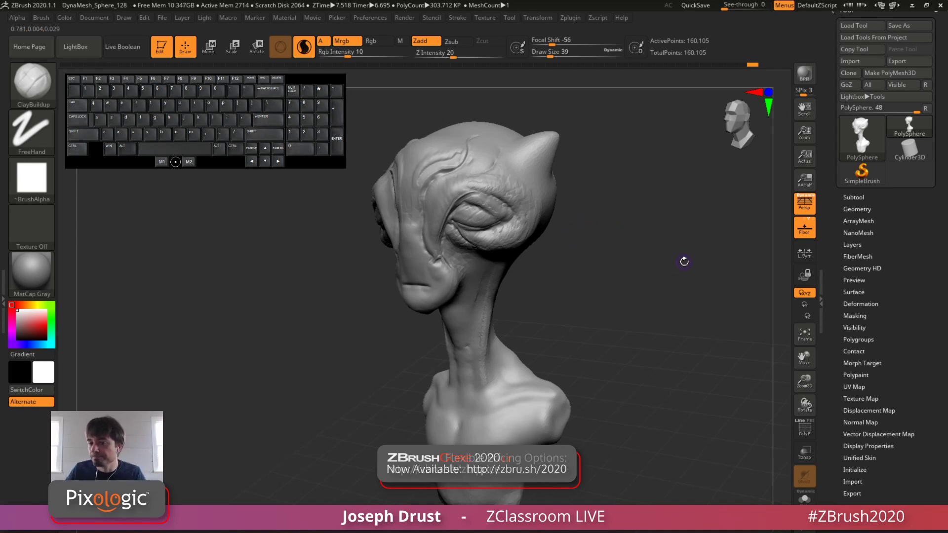
pyautogui.moveTo(662, 275); pyautogui.dragTo(677, 318)
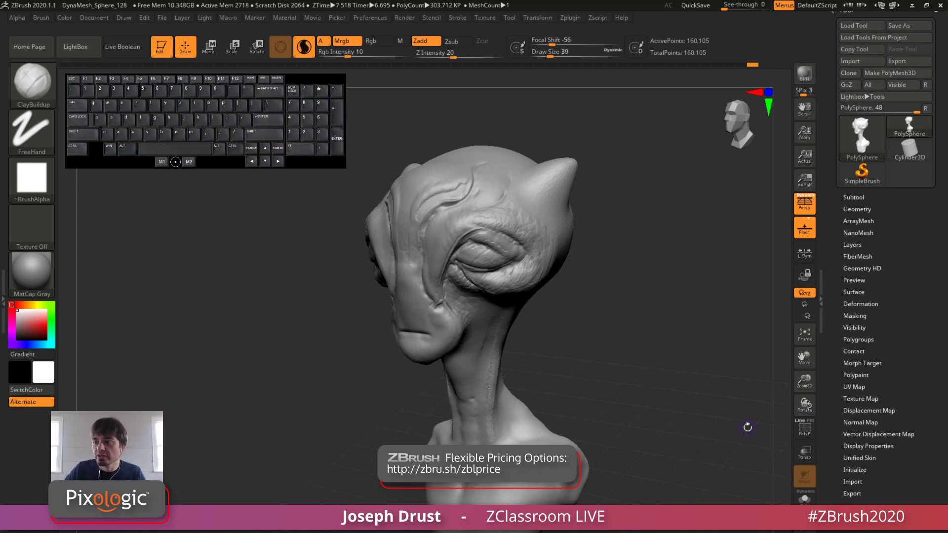
# Step: Paint a curved mask band on the head from beside the horn along the brow to the inner eye
pyautogui.moveTo(642, 174); pyautogui.dragTo(649, 188)
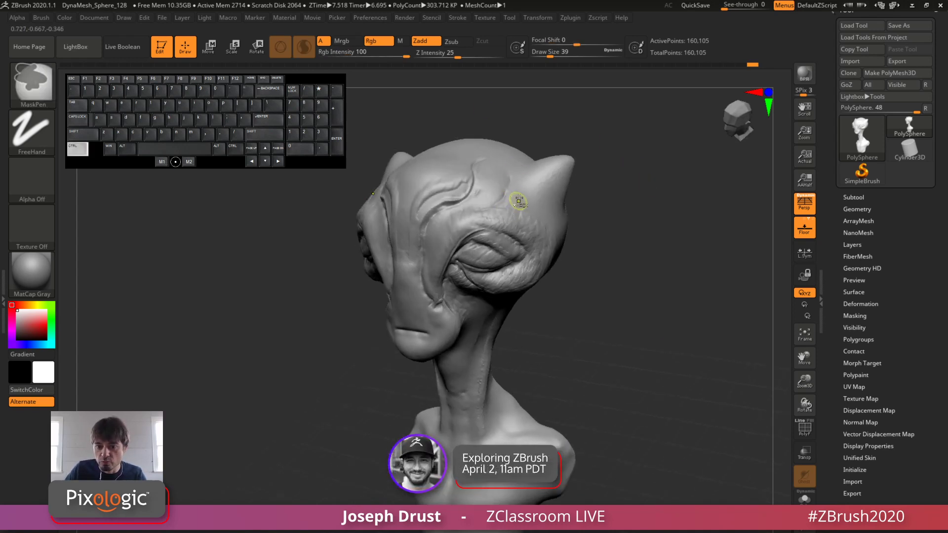
pyautogui.keyDown('ctrl'); pyautogui.moveTo(518, 198); pyautogui.dragTo(443, 272); pyautogui.keyUp('ctrl')
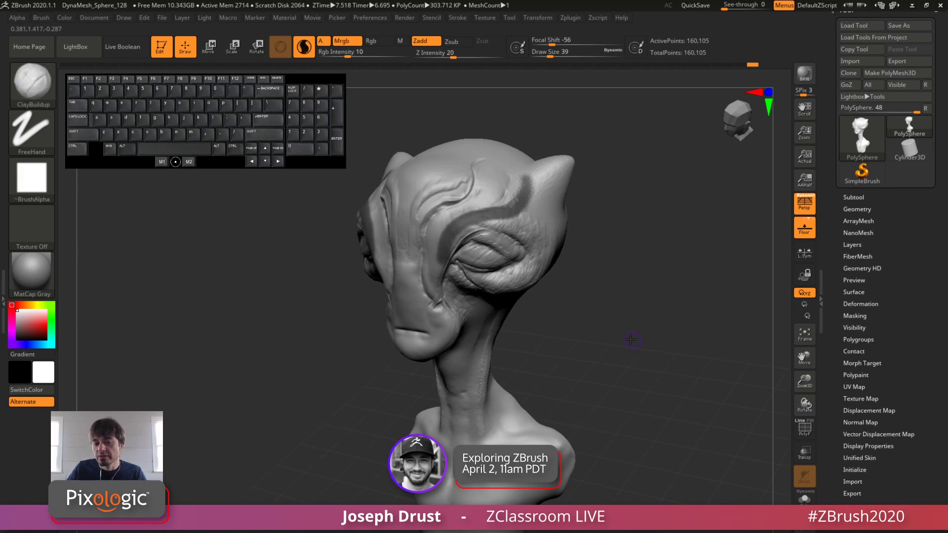
pyautogui.moveTo(630, 340); pyautogui.dragTo(618, 332)
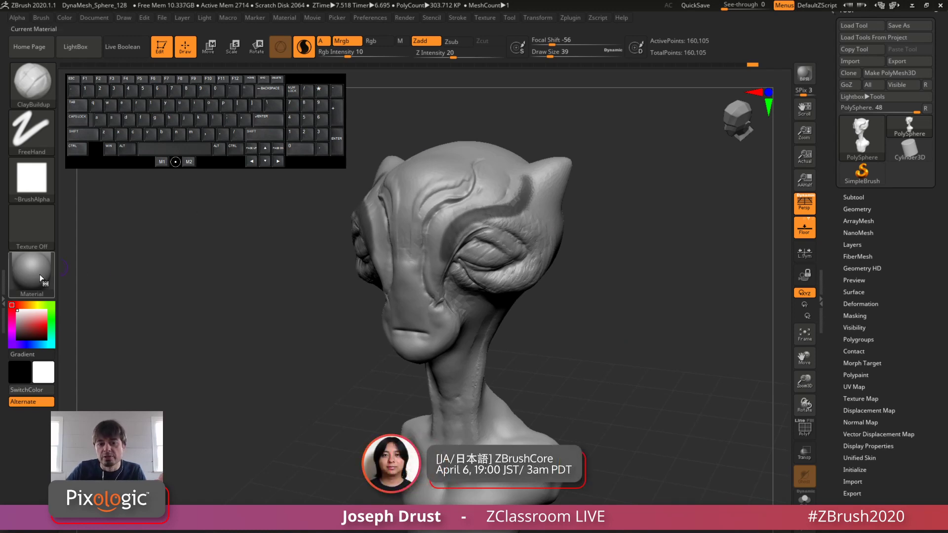
# Step: Try the MatCap Red Wax and bright blue chrome materials on the masked bust, then restore MatCap Gray
pyautogui.moveTo(39, 280)
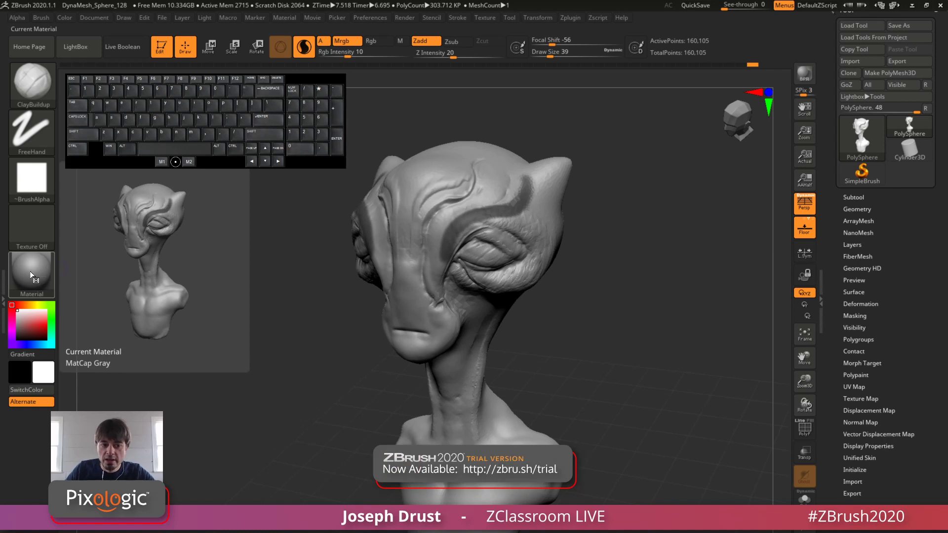
pyautogui.click(33, 280)
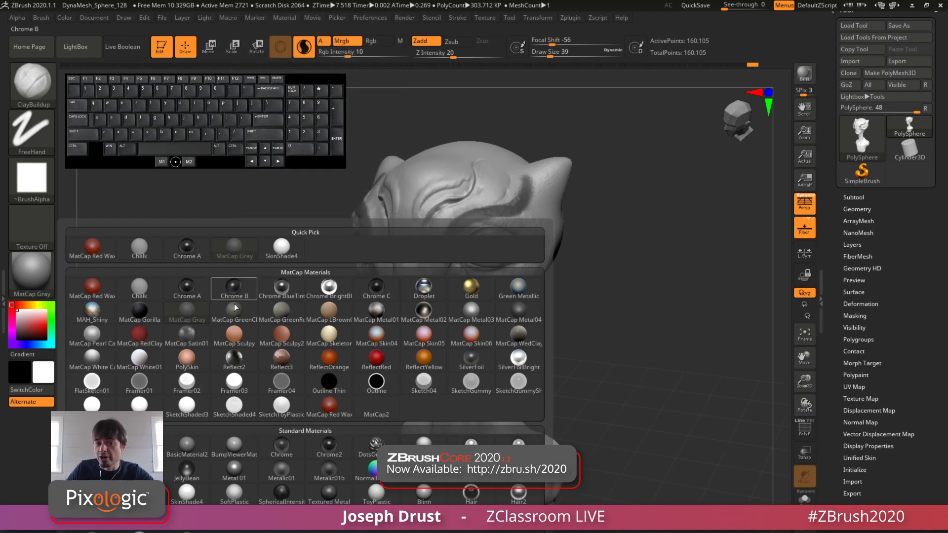
pyautogui.click(94, 254)
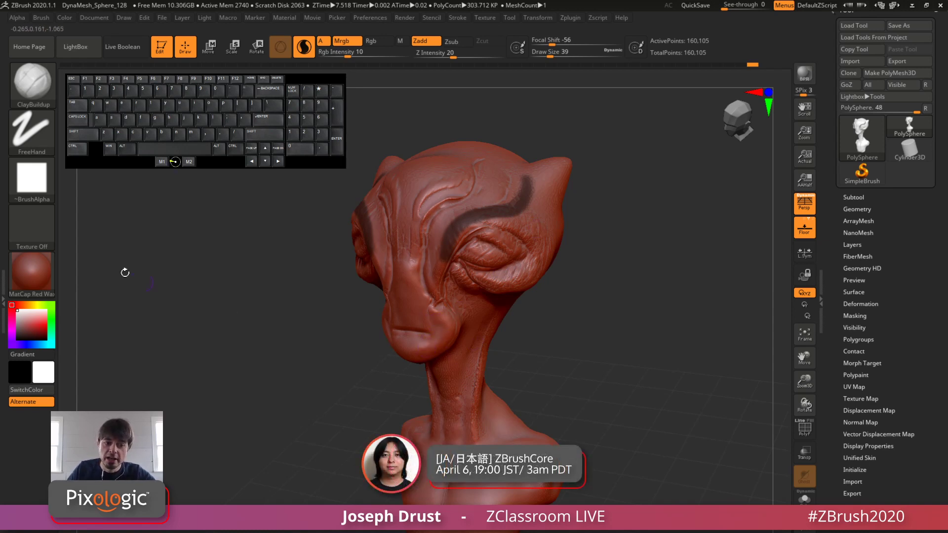
pyautogui.click(35, 285)
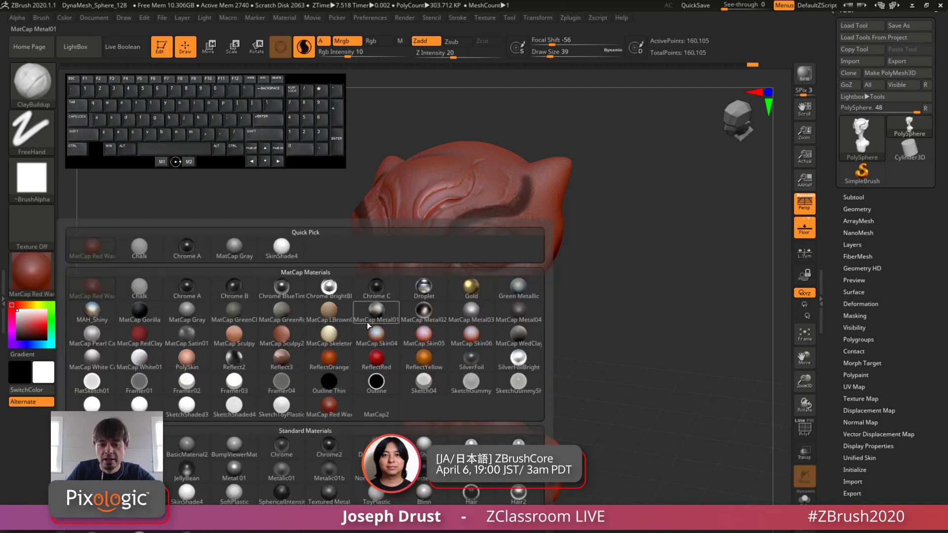
pyautogui.click(342, 368)
pyautogui.click(32, 273)
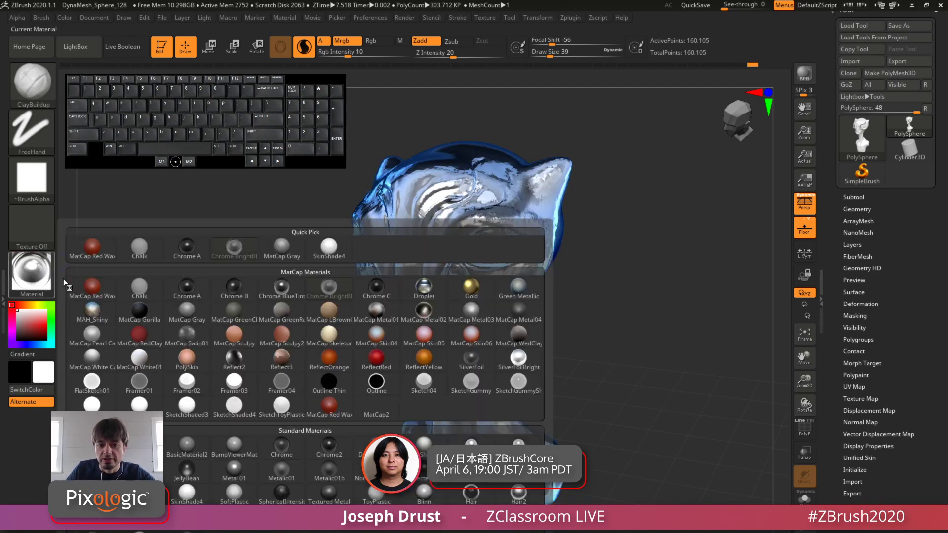
pyautogui.click(293, 262)
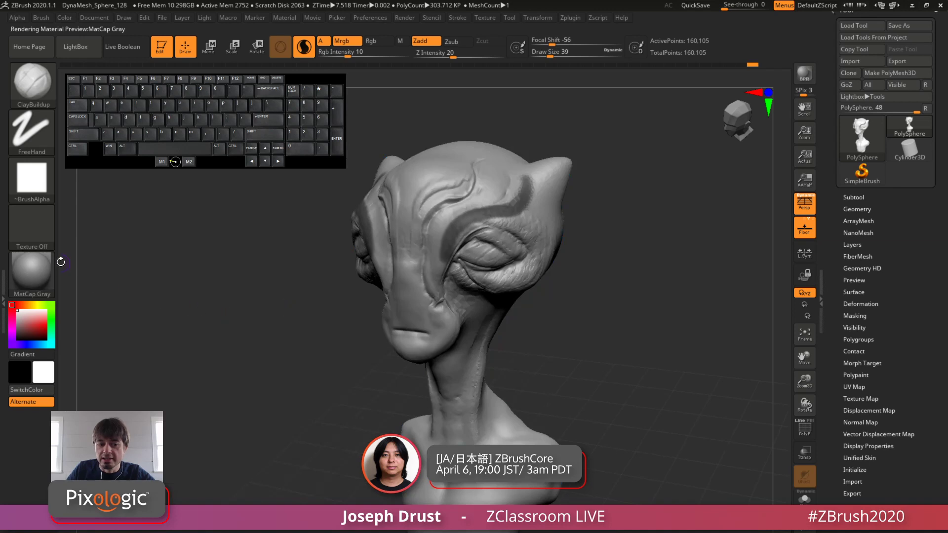
# Step: Compare the bust's masked area in the SkinShade4 material and back in MatCap Gray
pyautogui.click(52, 269)
pyautogui.moveTo(334, 244)
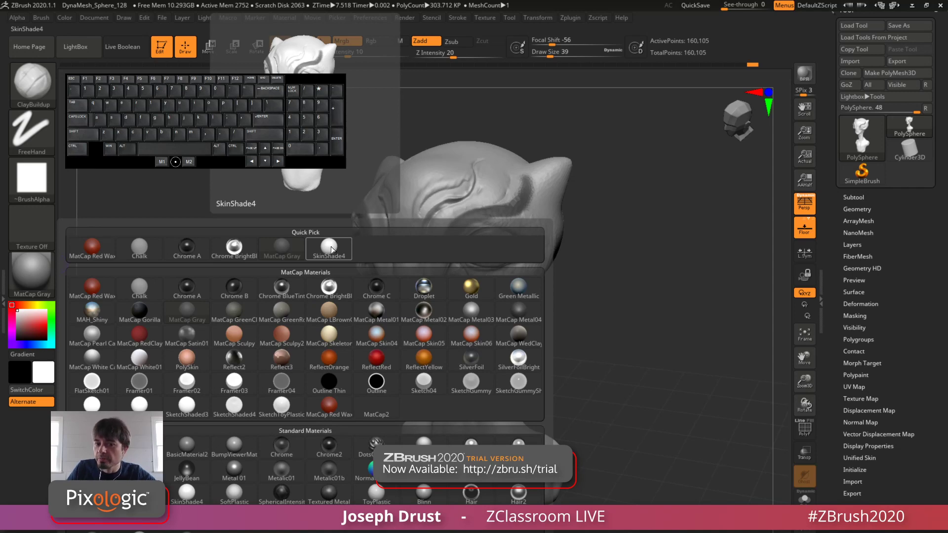
pyautogui.click(329, 253)
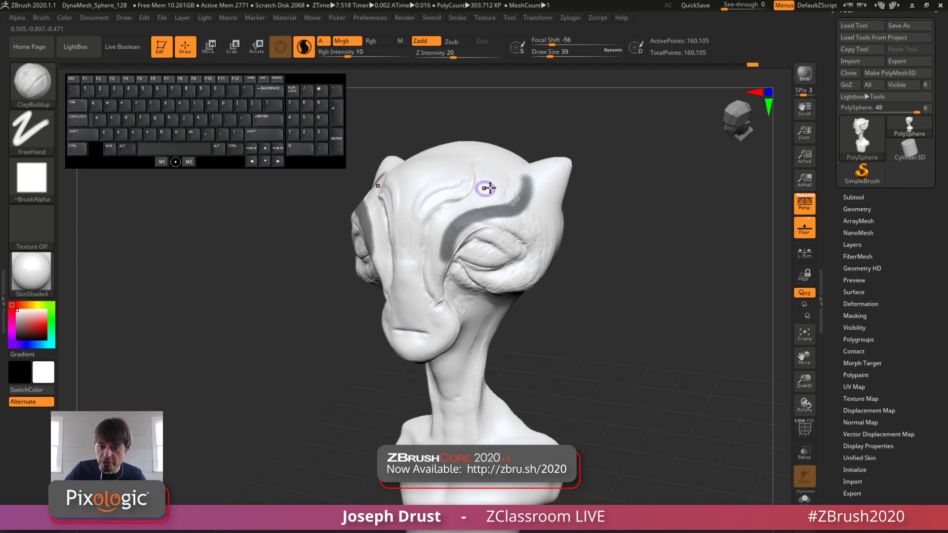
pyautogui.moveTo(651, 217); pyautogui.dragTo(548, 339)
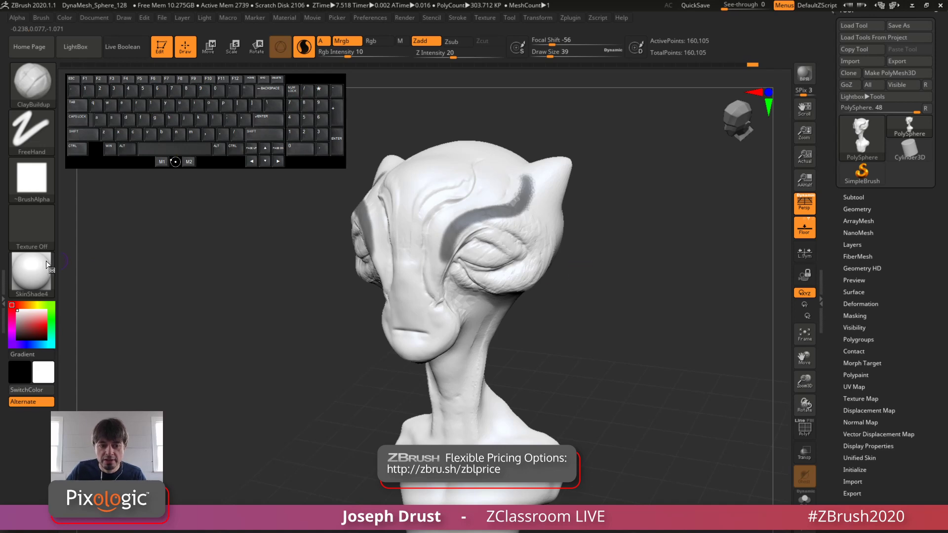
pyautogui.click(31, 273)
pyautogui.click(364, 267)
pyautogui.moveTo(363, 267); pyautogui.dragTo(594, 290)
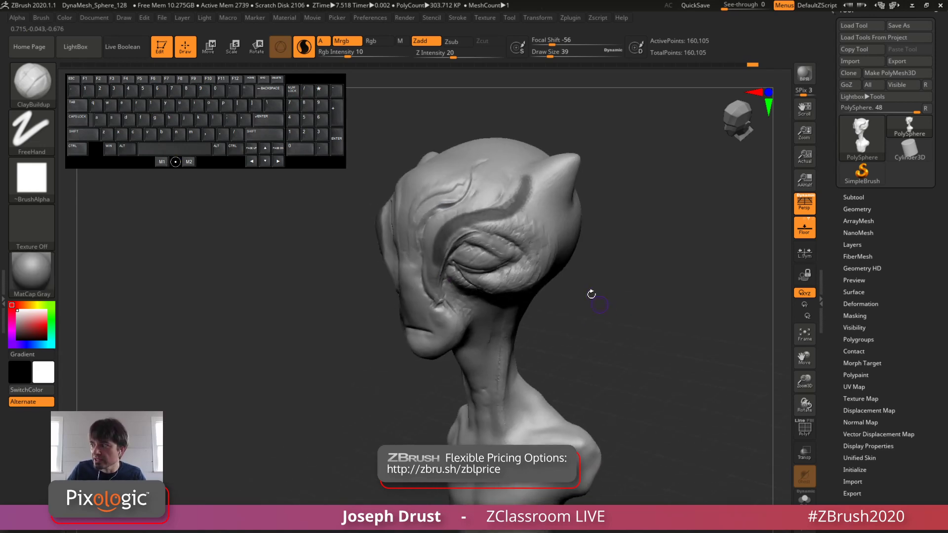
# Step: Apply the SkinShade4 material to the bust and view the masked brow up close
pyautogui.click(2, 271)
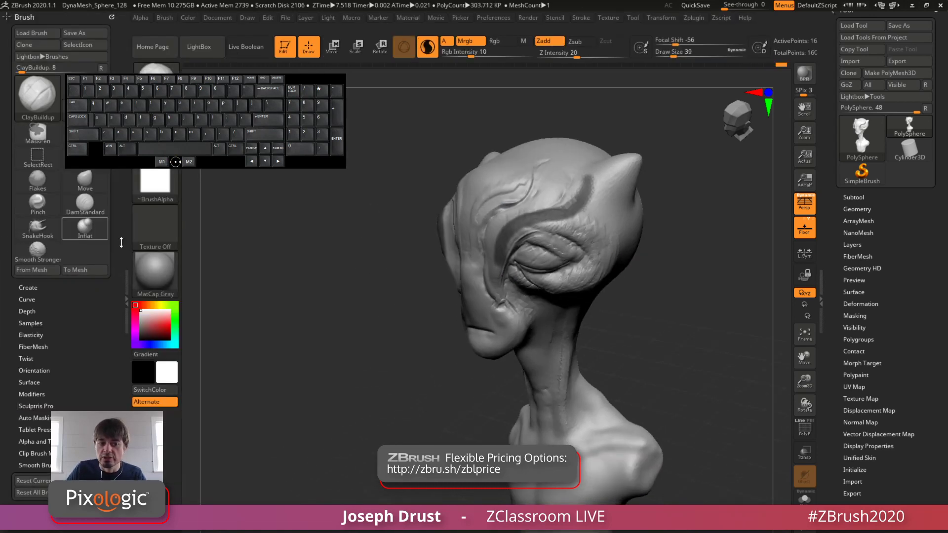
pyautogui.click(126, 297)
pyautogui.click(31, 274)
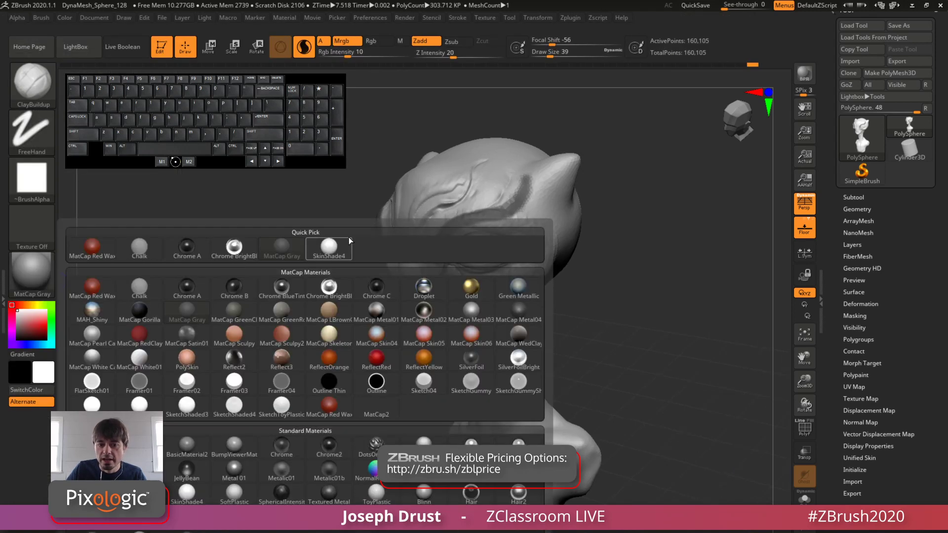
pyautogui.click(335, 251)
pyautogui.click(31, 274)
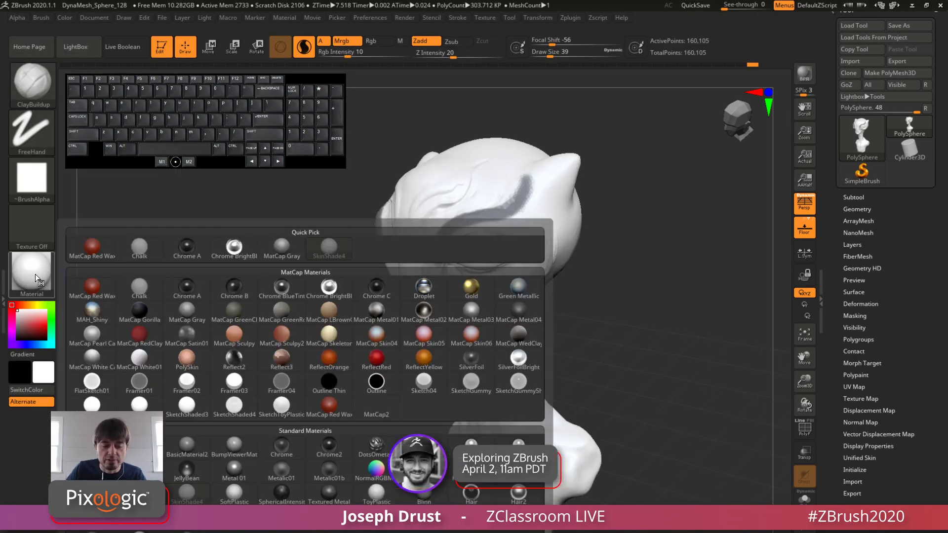
pyautogui.keyDown('alt'); pyautogui.moveTo(618, 243); pyautogui.dragTo(654, 247); pyautogui.keyUp('alt')
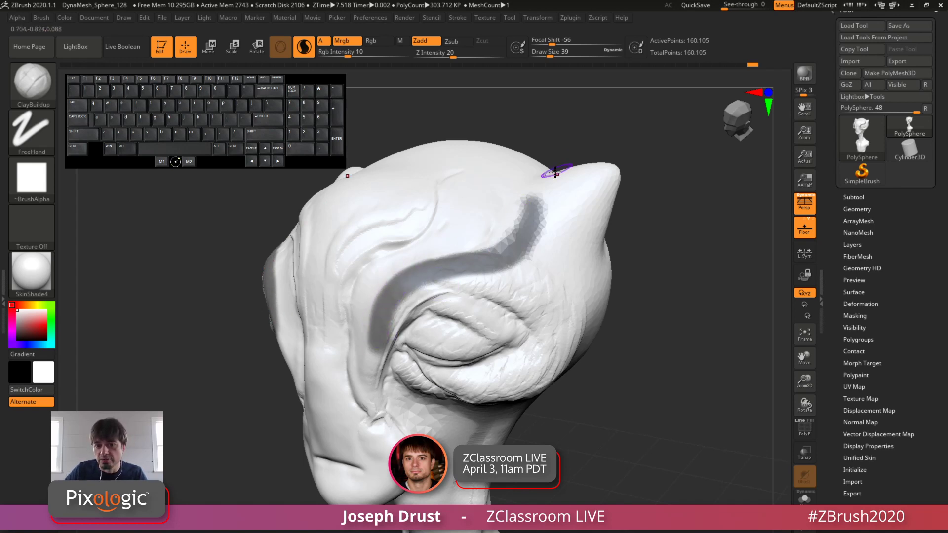
# Step: Try painting mask strokes on the horn and the area below it, then undo them
pyautogui.moveTo(589, 203)
pyautogui.keyDown('ctrl'); pyautogui.mouseDown()
pyautogui.moveTo(597, 213)
pyautogui.moveTo(576, 265)
pyautogui.moveTo(569, 222)
pyautogui.mouseUp(); pyautogui.keyUp('ctrl')
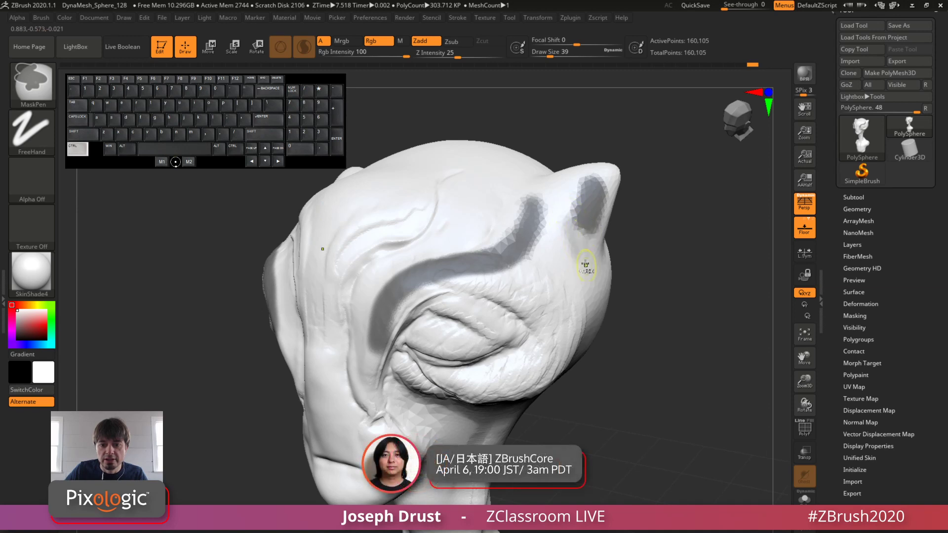
pyautogui.keyDown('ctrl'); pyautogui.moveTo(586, 264); pyautogui.dragTo(581, 252); pyautogui.keyUp('ctrl')
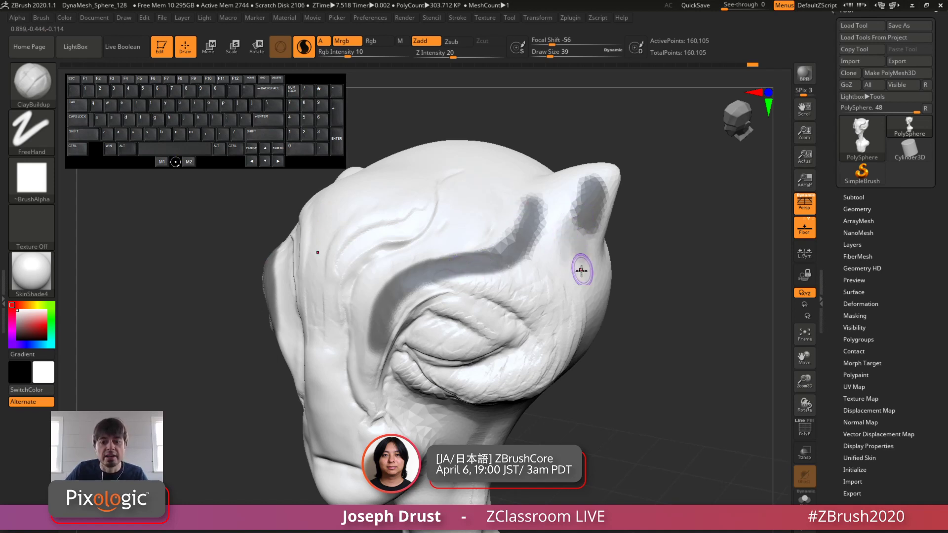
pyautogui.press('ctrl')
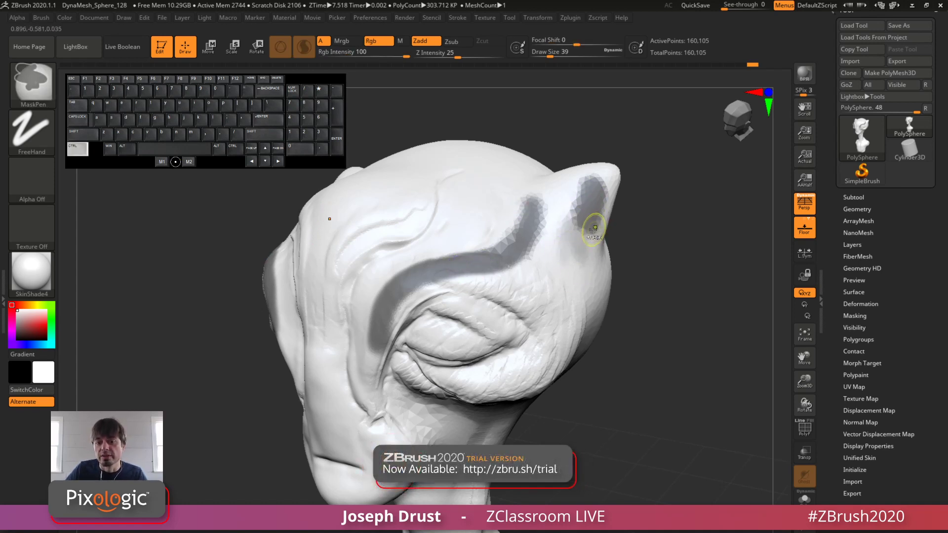
pyautogui.hotkey('ctrl', 'z')
pyautogui.hotkey('ctrl', 'z')
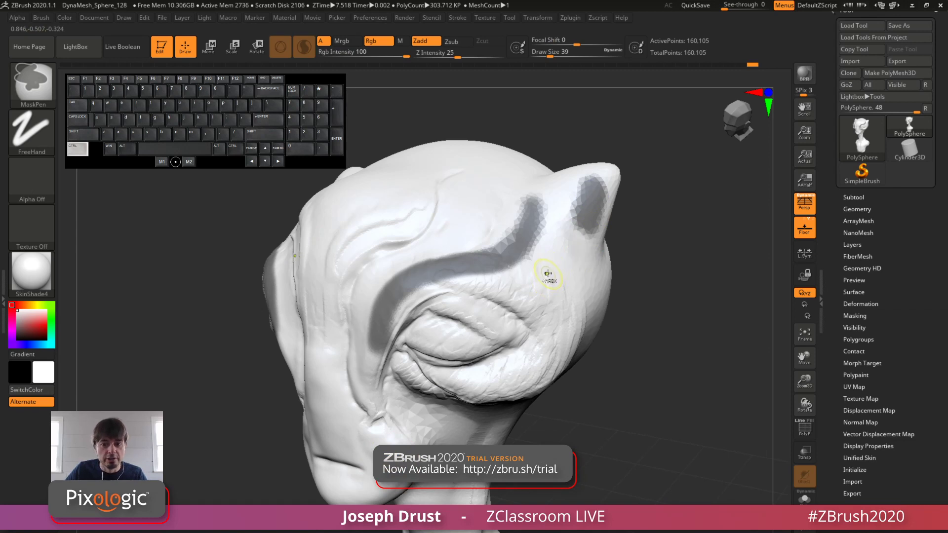
pyautogui.hotkey('ctrl', 'z')
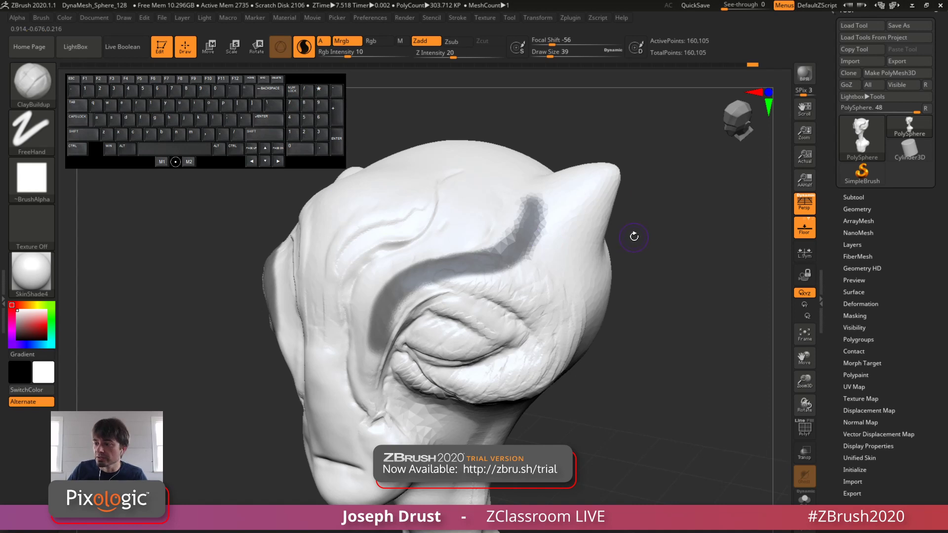
# Step: Clear the mask from the creature's brow
pyautogui.moveTo(660, 305); pyautogui.dragTo(525, 333)
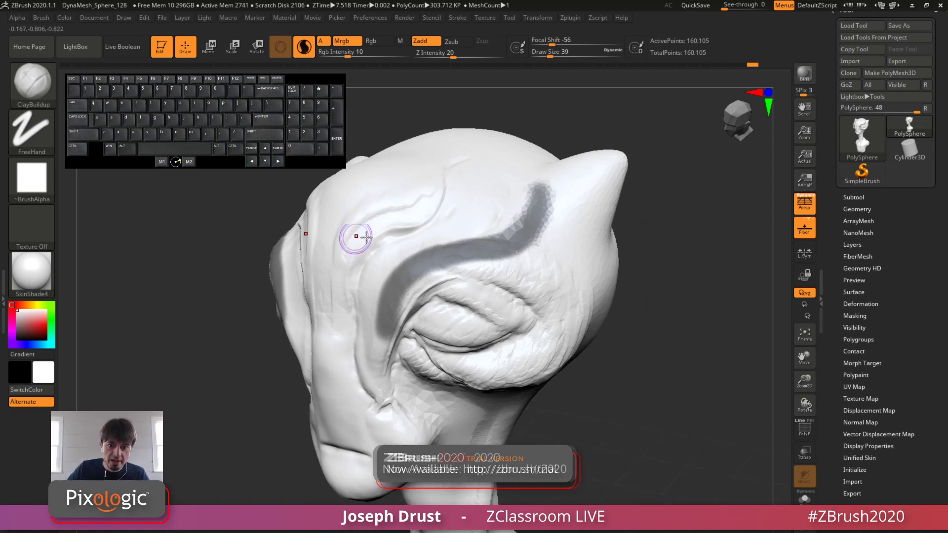
pyautogui.press('ctrl')
pyautogui.keyDown('ctrl'); pyautogui.click(680, 185); pyautogui.keyUp('ctrl')
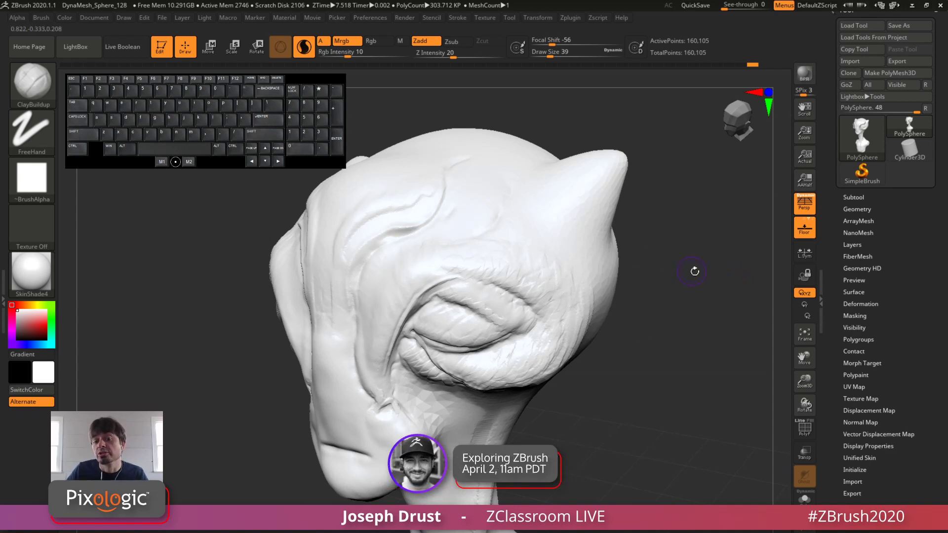
pyautogui.moveTo(694, 271)
pyautogui.mouseDown()
pyautogui.moveTo(711, 273)
pyautogui.moveTo(686, 269)
pyautogui.moveTo(673, 313)
pyautogui.moveTo(673, 299)
pyautogui.mouseUp()
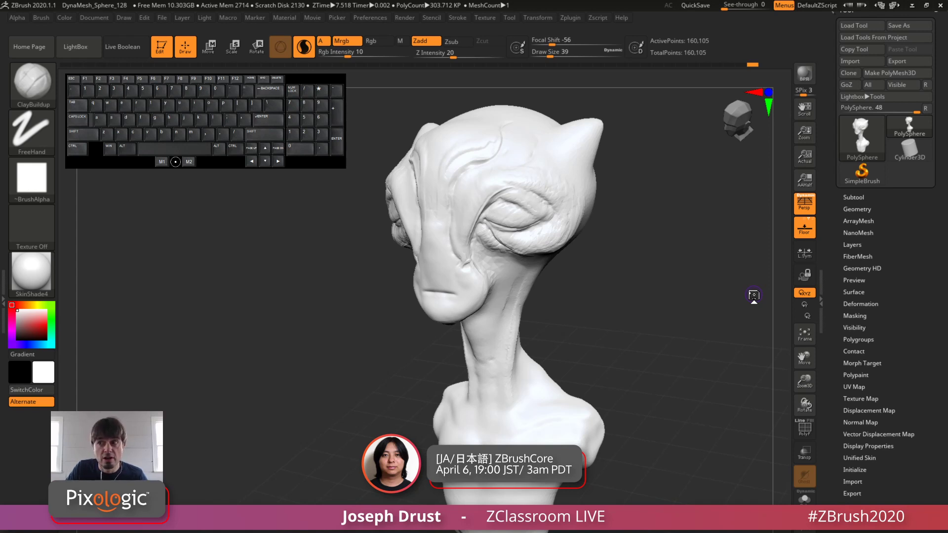
# Step: Look through the available plugins and the Help resources such as Pixologic Support and ZClassroom
pyautogui.click(571, 17)
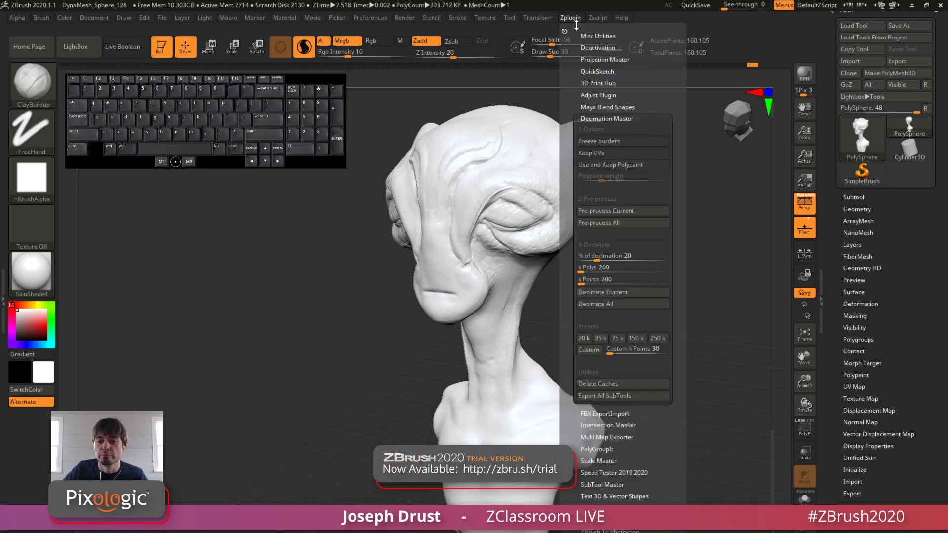
pyautogui.moveTo(622, 17)
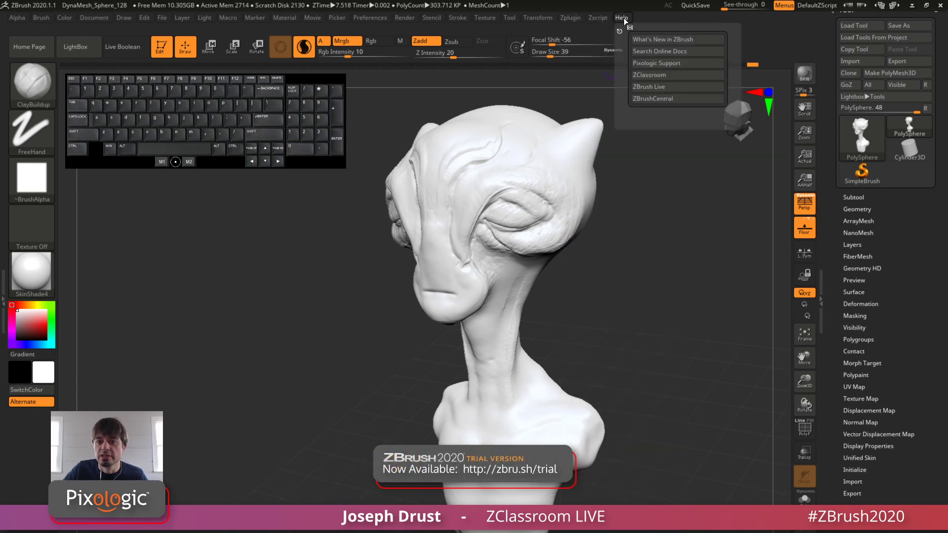
pyautogui.click(667, 64)
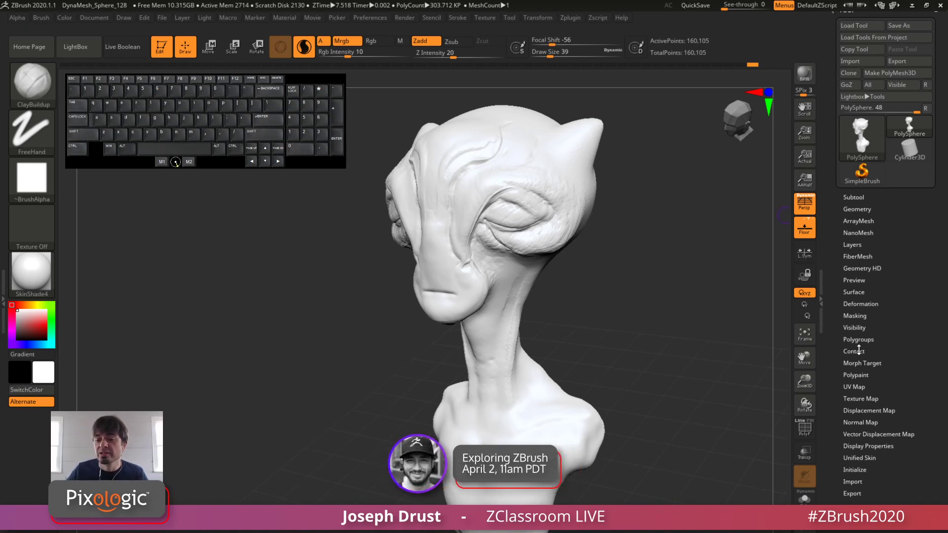
# Step: Review the Deformation options for the bust, including Polish, Relax, Bend and Twist, and collapse them
pyautogui.press('shift')
pyautogui.click(877, 305)
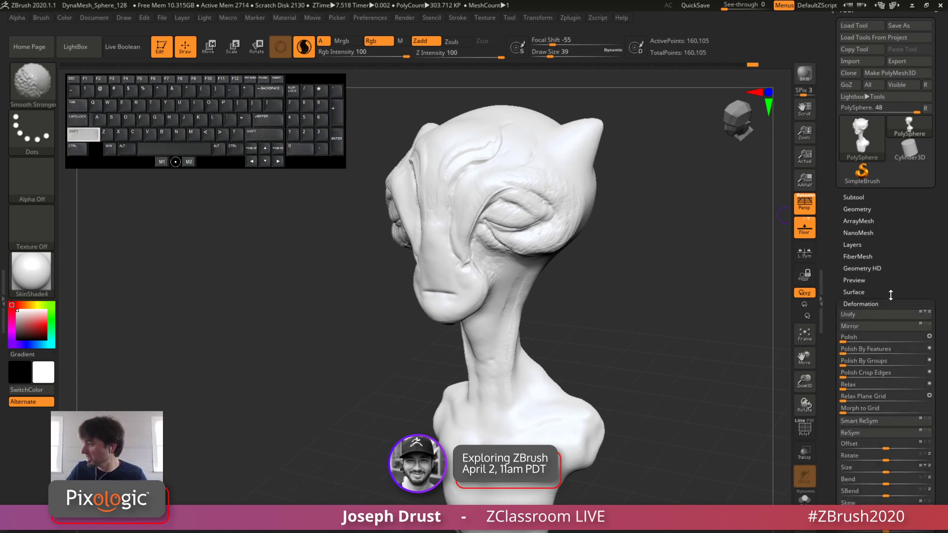
pyautogui.moveTo(894, 291); pyautogui.dragTo(914, 214)
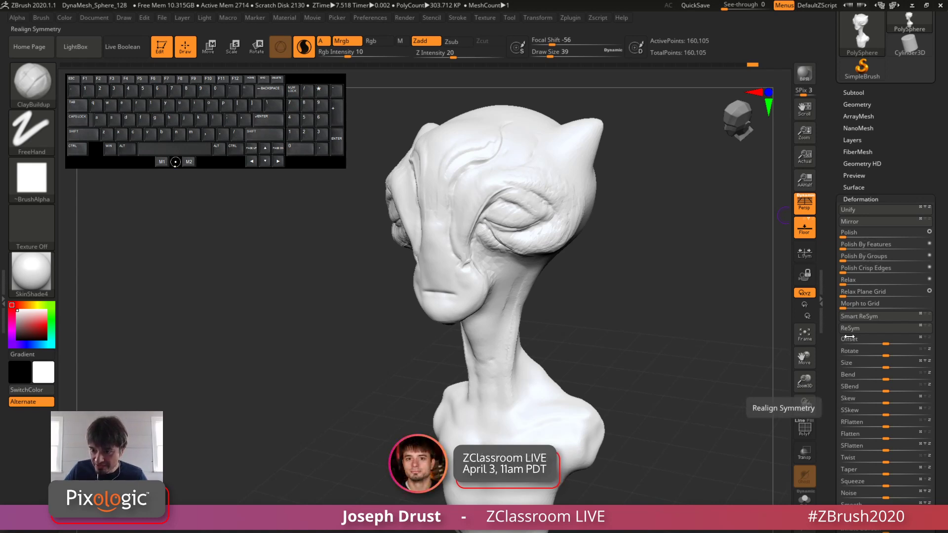
pyautogui.click(887, 197)
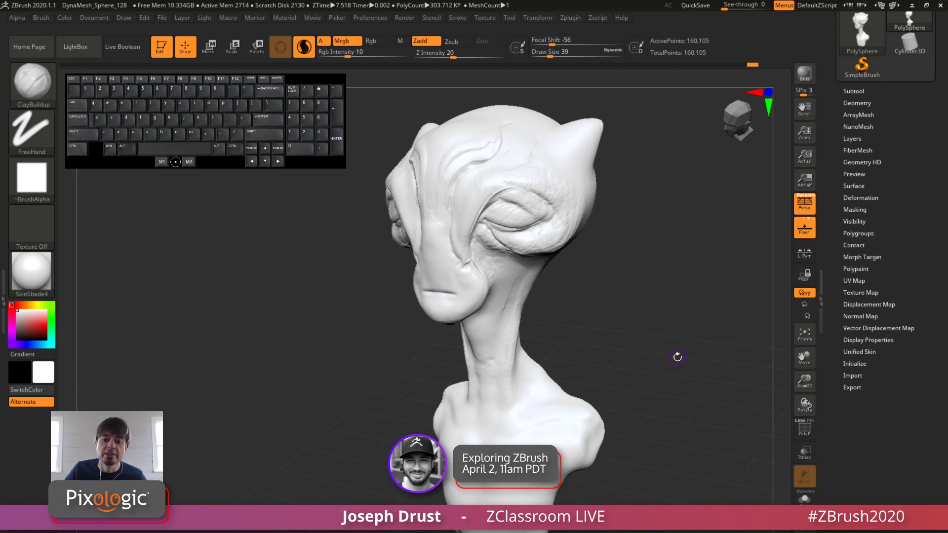
# Step: Paint a diagonal mask stroke across the brow above the eye, mirrored on both sides of the head
pyautogui.moveTo(677, 357)
pyautogui.mouseDown()
pyautogui.moveTo(671, 326)
pyautogui.moveTo(771, 207)
pyautogui.mouseUp()
pyautogui.scroll(2, 877, 153)
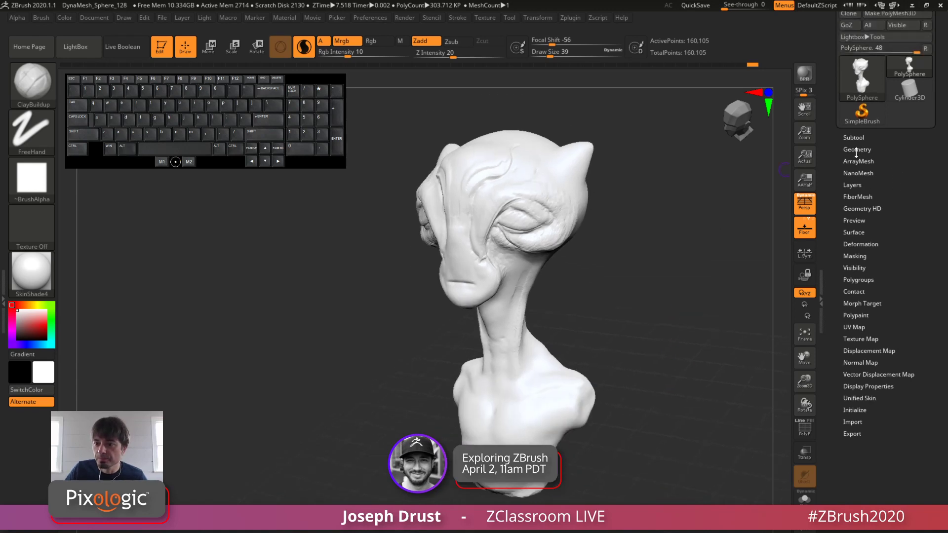
pyautogui.click(857, 150)
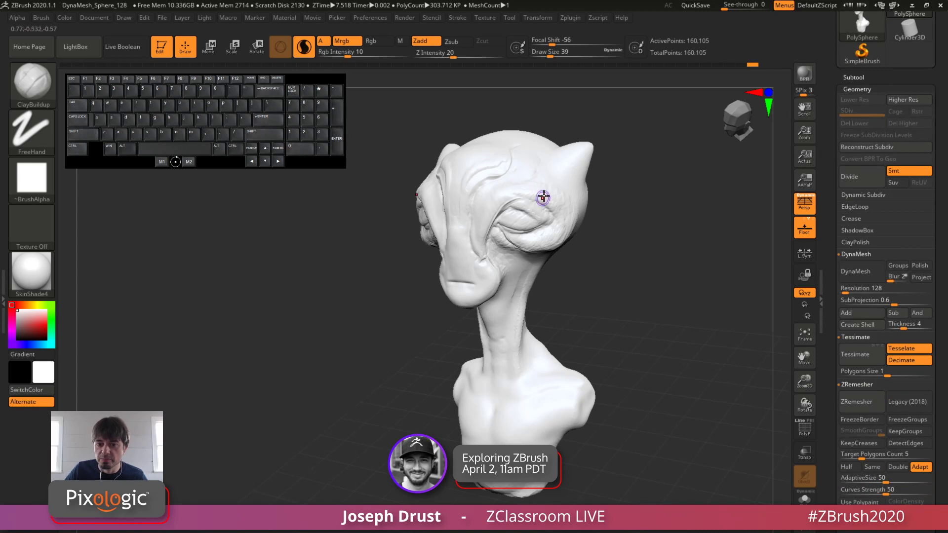
pyautogui.keyDown('ctrl'); pyautogui.moveTo(537, 160); pyautogui.dragTo(474, 222); pyautogui.keyUp('ctrl')
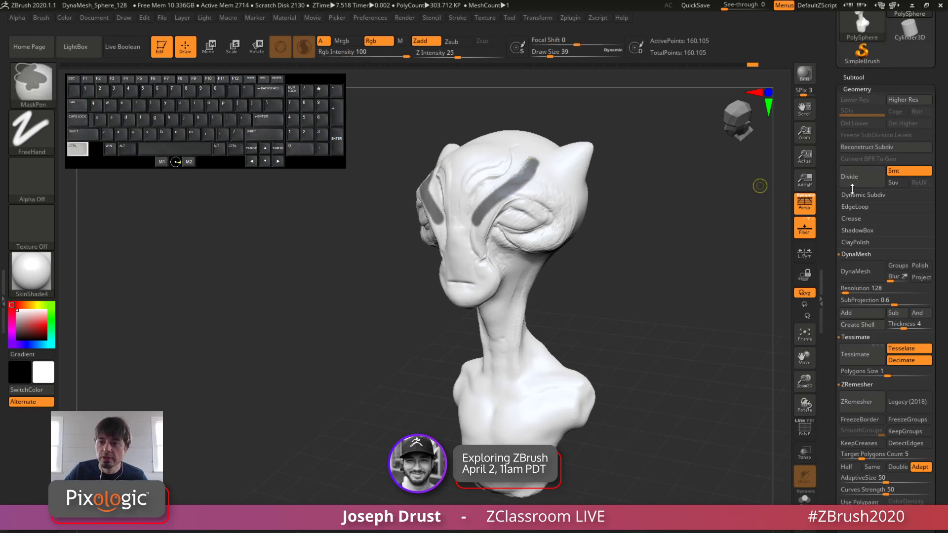
# Step: Preview a subtool extraction of the masked brow strips with S Smt 5 and Thick 0.02
pyautogui.click(853, 77)
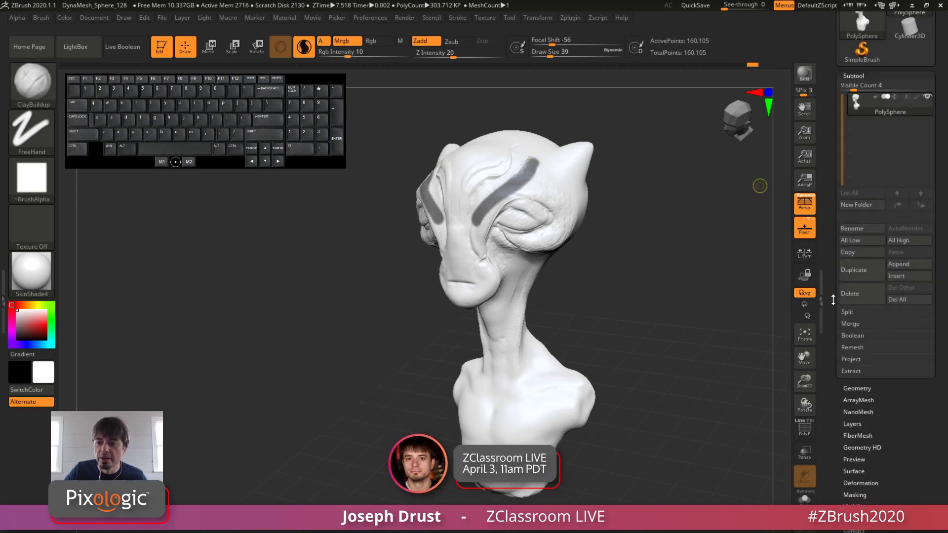
pyautogui.scroll(-3, 853, 289)
pyautogui.click(851, 314)
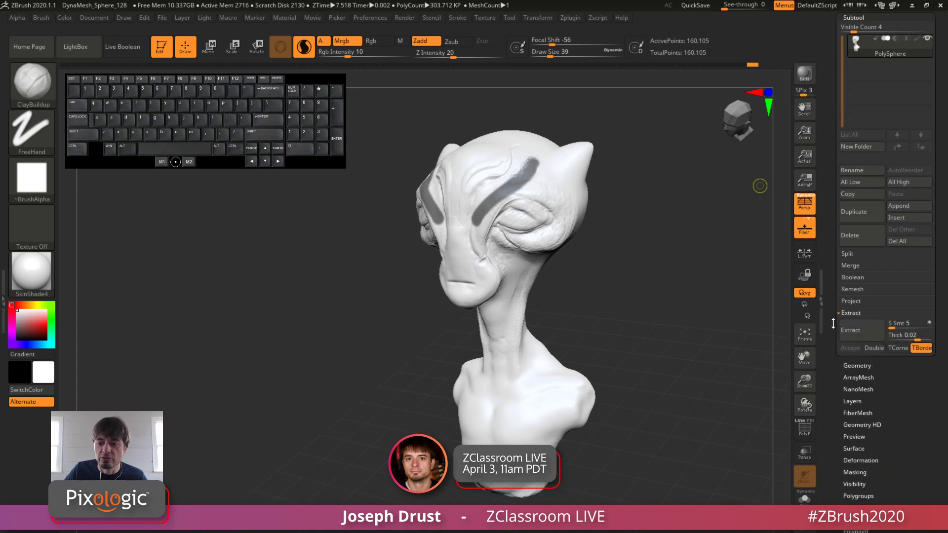
pyautogui.scroll(-3, 853, 296)
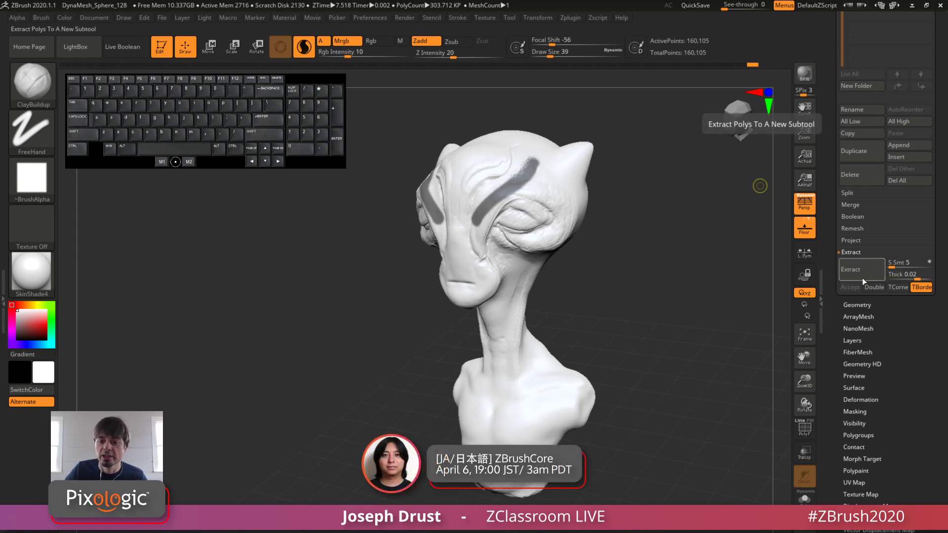
pyautogui.moveTo(728, 273)
pyautogui.mouseDown()
pyautogui.moveTo(694, 269)
pyautogui.moveTo(728, 266)
pyautogui.mouseUp()
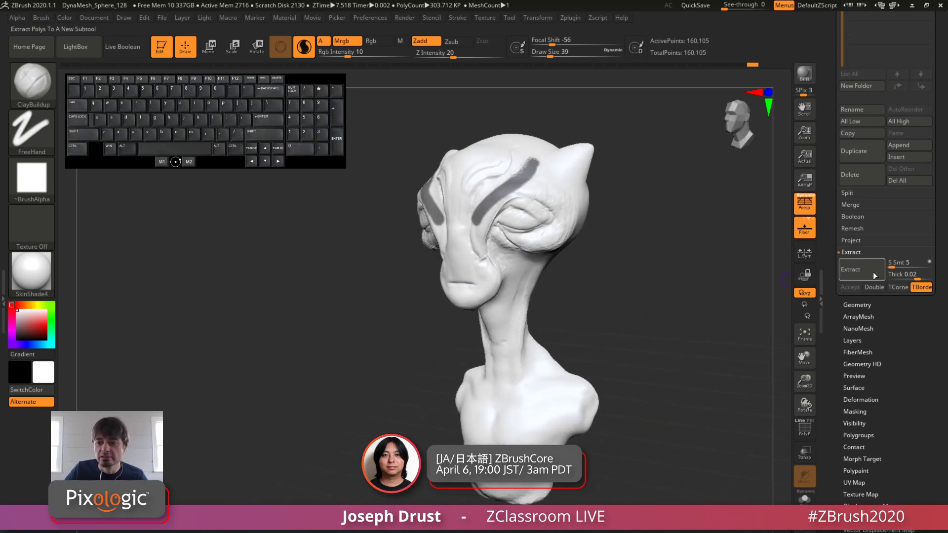
pyautogui.click(846, 275)
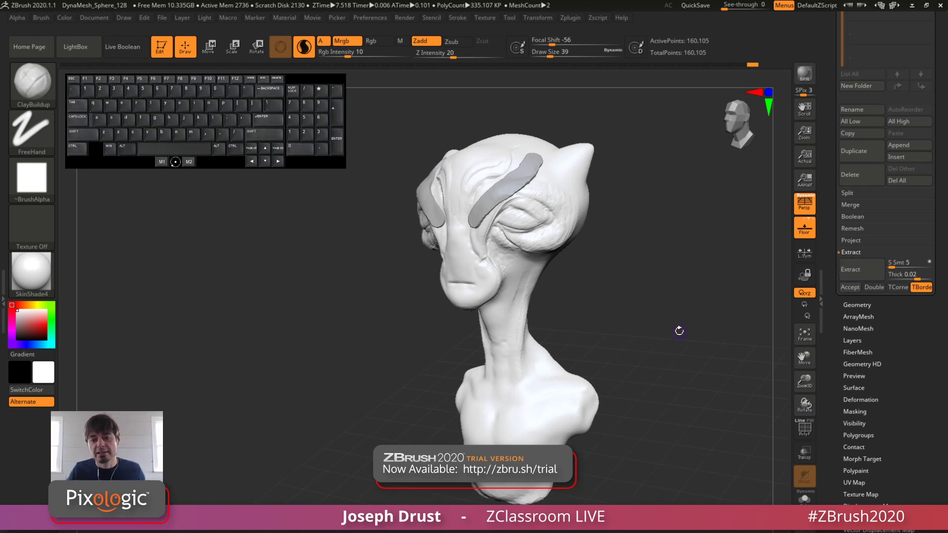
# Step: Discard the extraction preview, collapse the Extract options and clear the brow mask
pyautogui.moveTo(836, 239); pyautogui.dragTo(830, 310)
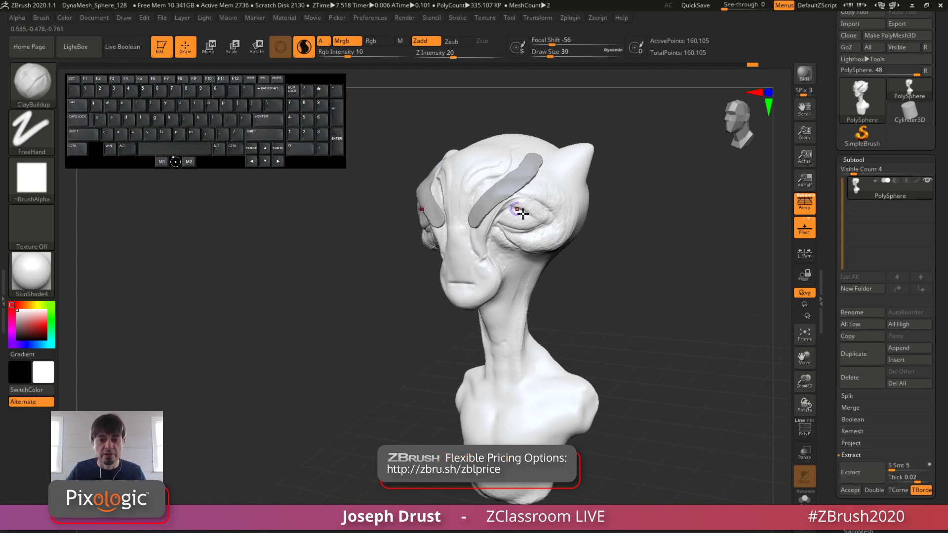
pyautogui.click(858, 473)
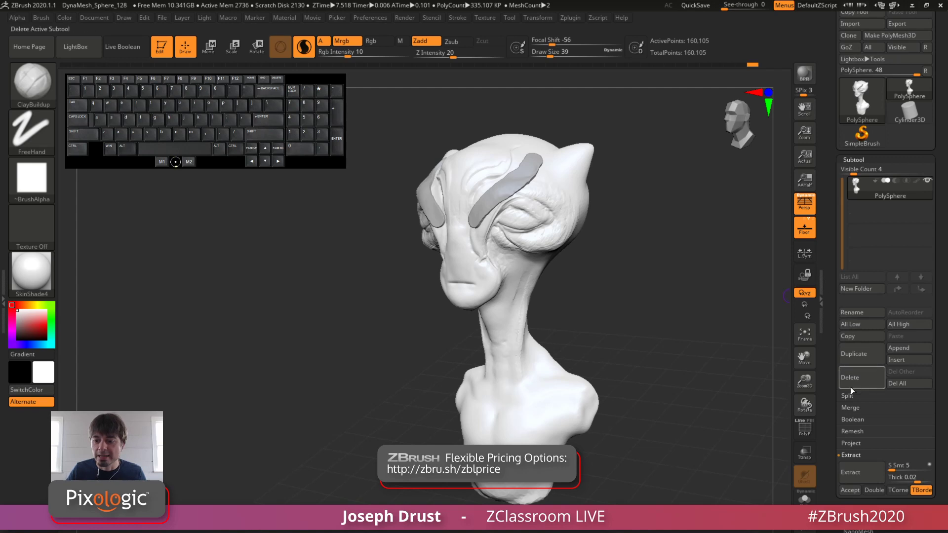
pyautogui.click(852, 456)
pyautogui.moveTo(668, 224); pyautogui.dragTo(666, 275)
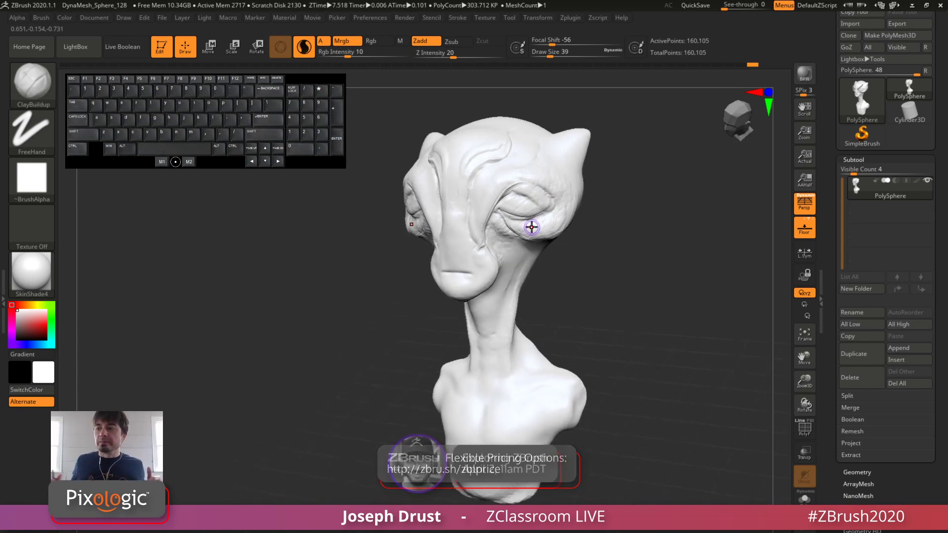
# Step: Apply BasicMaterial to the bust and inspect the shading on the head from a closer angle
pyautogui.click(31, 272)
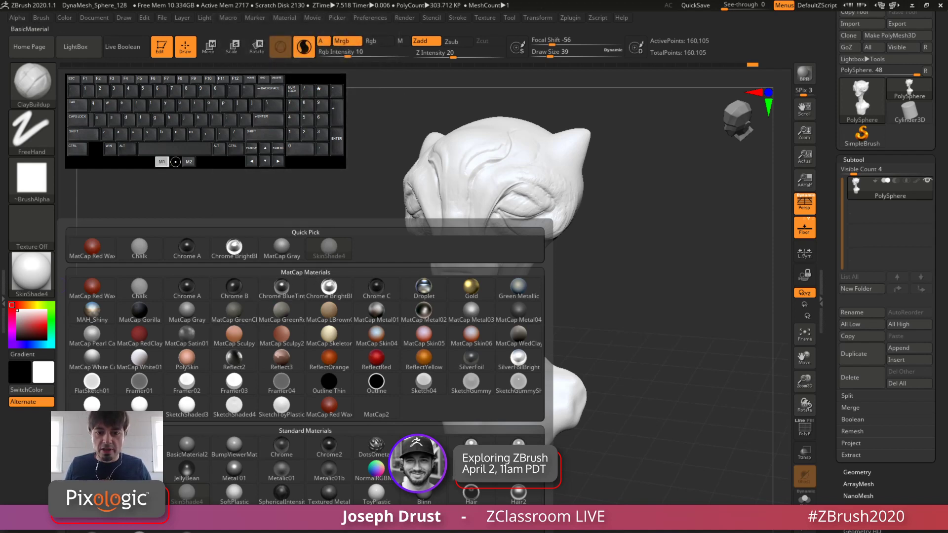
pyautogui.click(140, 444)
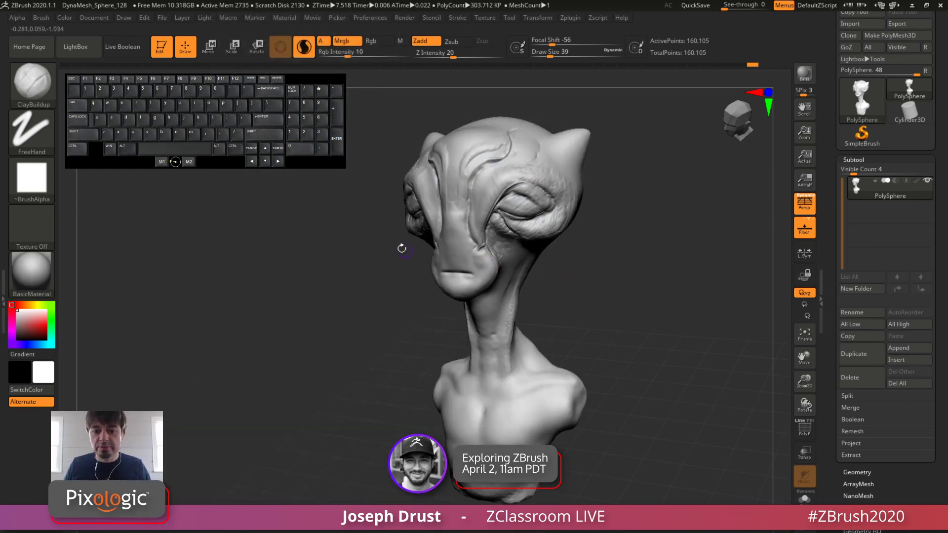
pyautogui.moveTo(630, 242); pyautogui.dragTo(568, 277)
pyautogui.moveTo(28, 280)
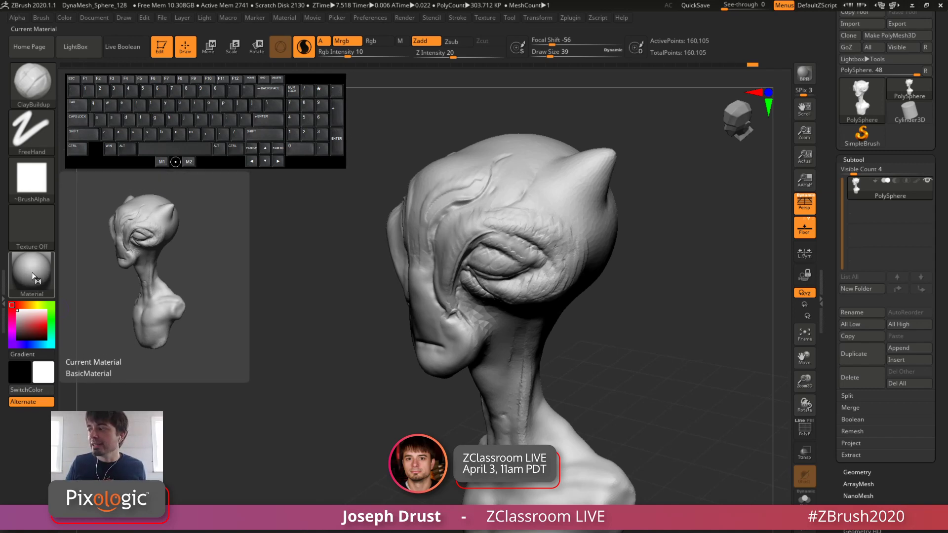
pyautogui.moveTo(621, 242); pyautogui.dragTo(628, 219)
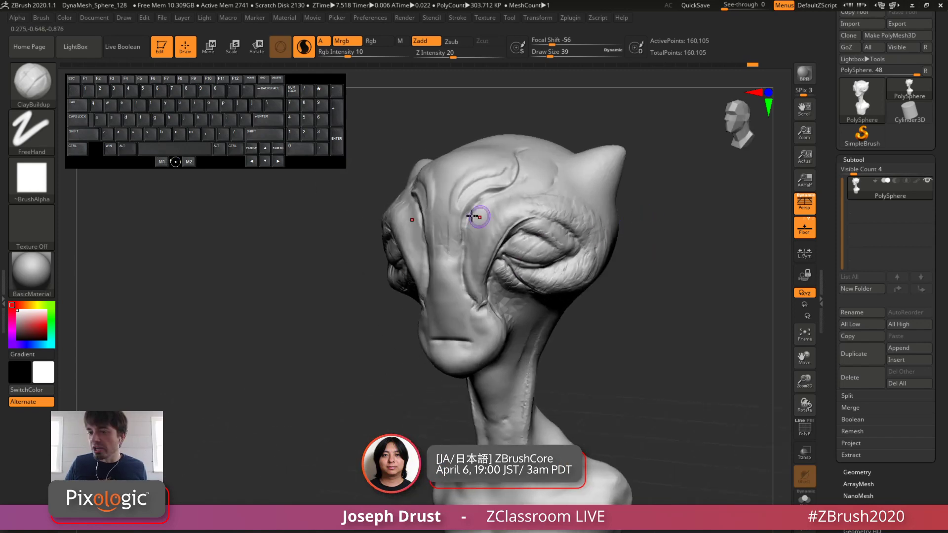
# Step: Reposition the light on the light placement sphere so it shines on the BasicMaterial bust from the left
pyautogui.click(182, 20)
pyautogui.click(204, 19)
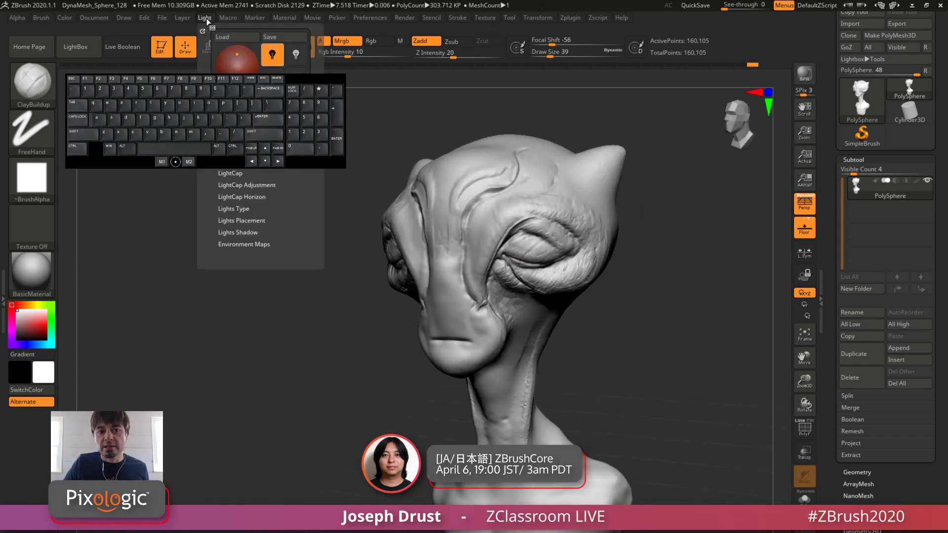
pyautogui.moveTo(311, 85); pyautogui.dragTo(308, 323)
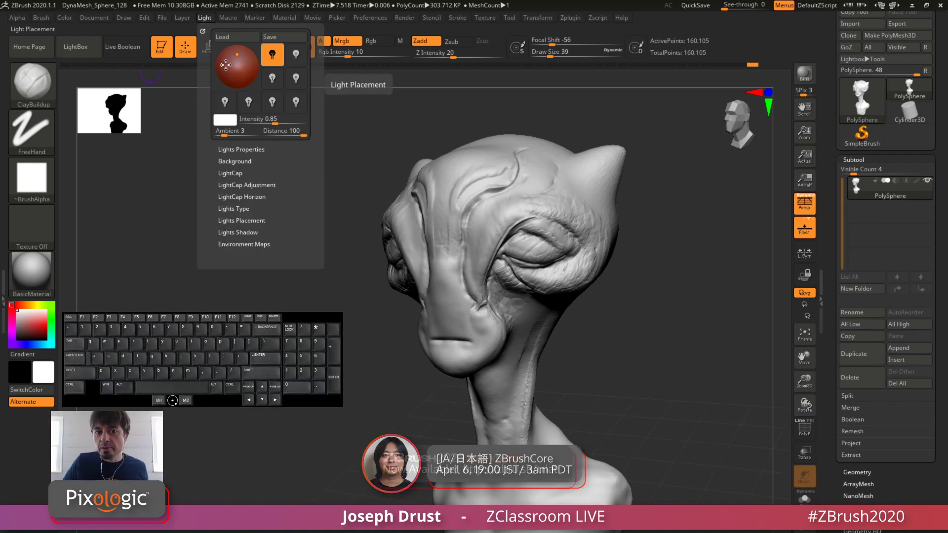
pyautogui.moveTo(234, 58)
pyautogui.mouseDown()
pyautogui.moveTo(227, 74)
pyautogui.moveTo(227, 55)
pyautogui.moveTo(244, 67)
pyautogui.moveTo(224, 63)
pyautogui.mouseUp()
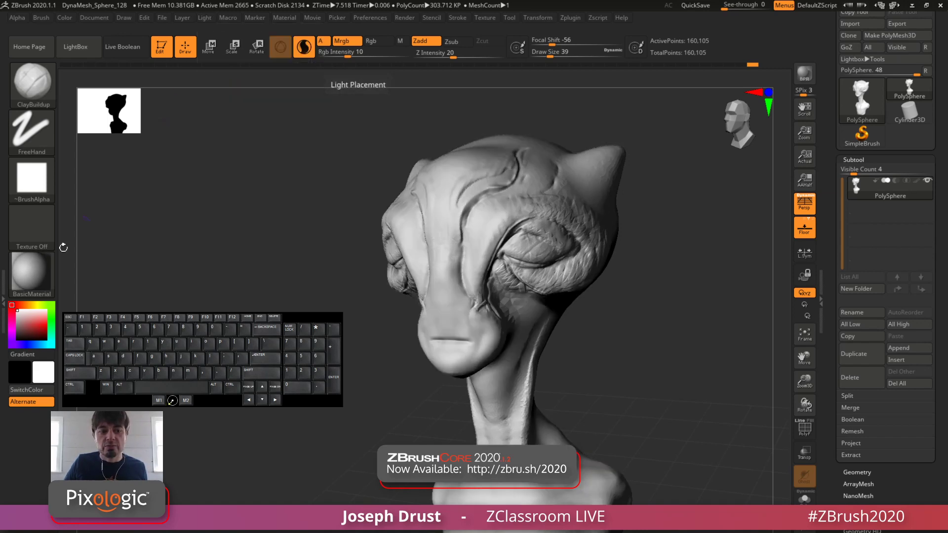
# Step: Compare the bust's lighting in MatCap Gray and back in BasicMaterial
pyautogui.click(31, 272)
pyautogui.click(282, 247)
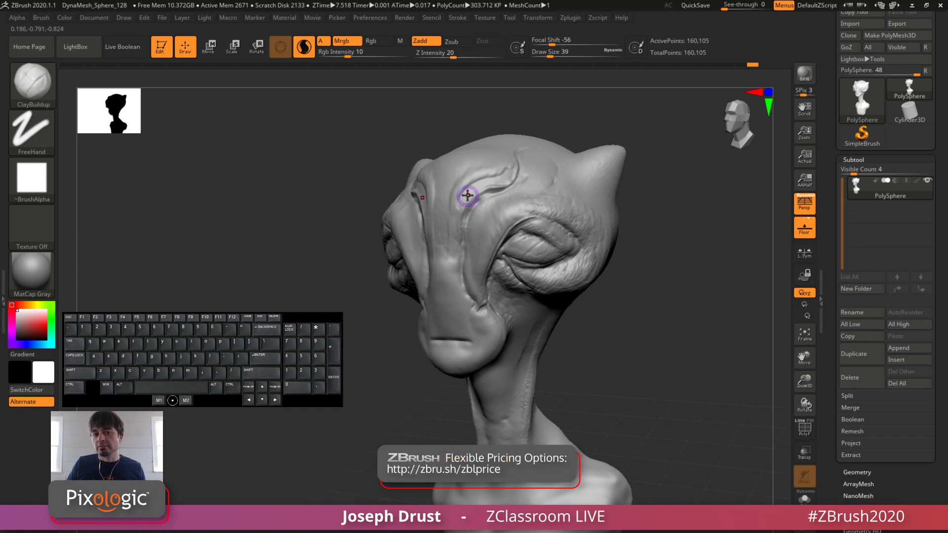
pyautogui.click(31, 271)
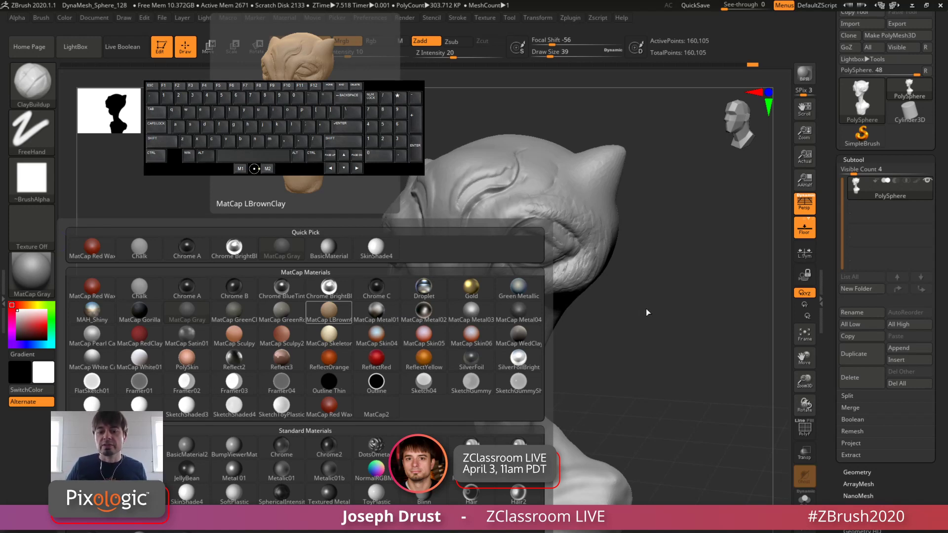
pyautogui.click(42, 273)
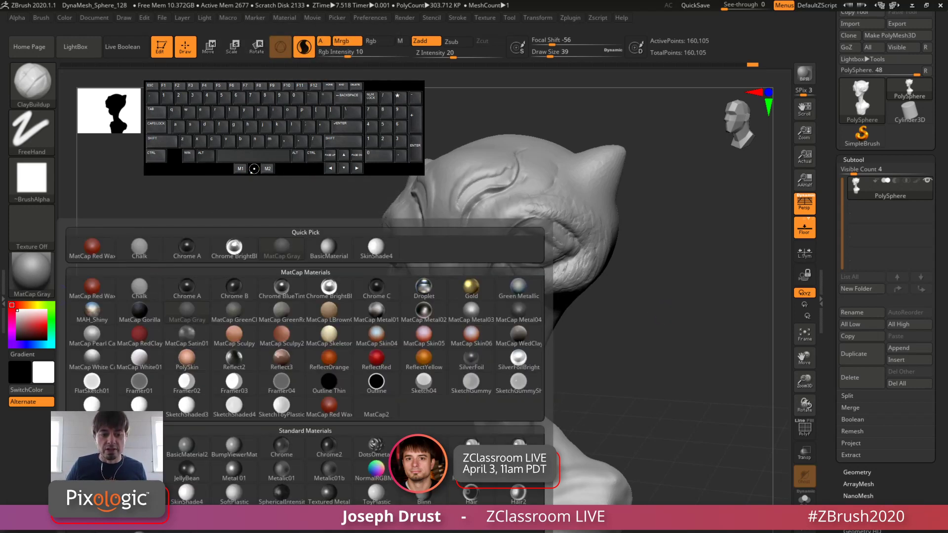
pyautogui.click(139, 447)
pyautogui.moveTo(616, 298)
pyautogui.mouseDown()
pyautogui.moveTo(691, 299)
pyautogui.moveTo(614, 297)
pyautogui.mouseUp()
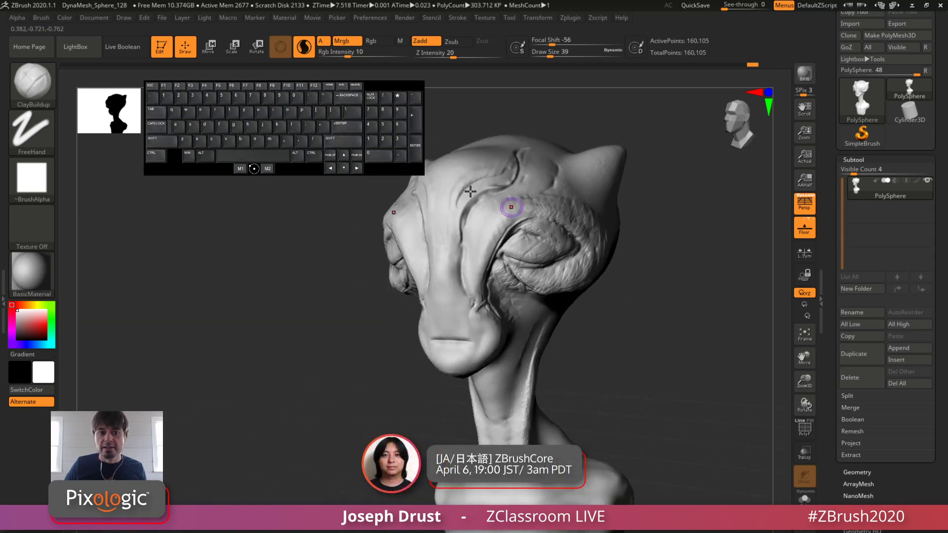
# Step: Move the light on the placement sphere closer to the centre so it shines more frontally on the bust
pyautogui.click(206, 18)
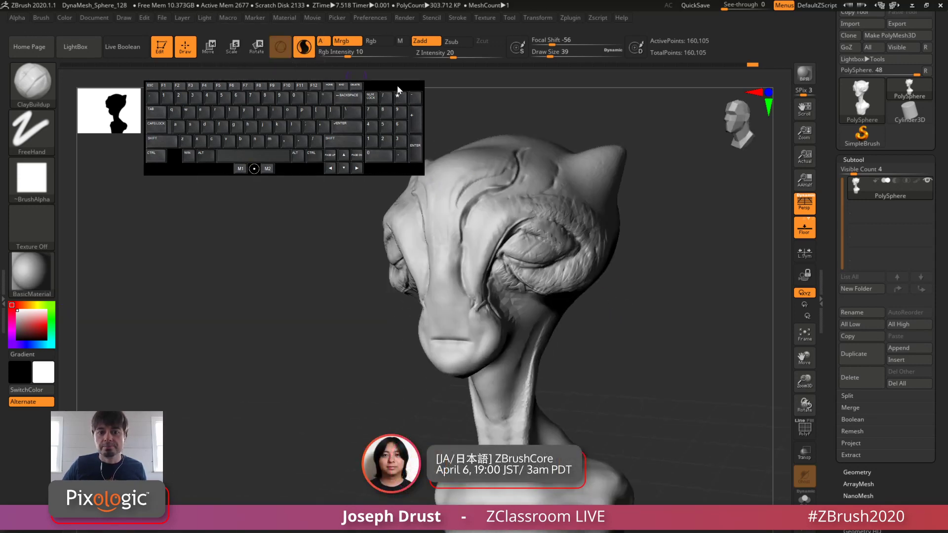
pyautogui.moveTo(398, 89); pyautogui.dragTo(325, 284)
pyautogui.click(164, 18)
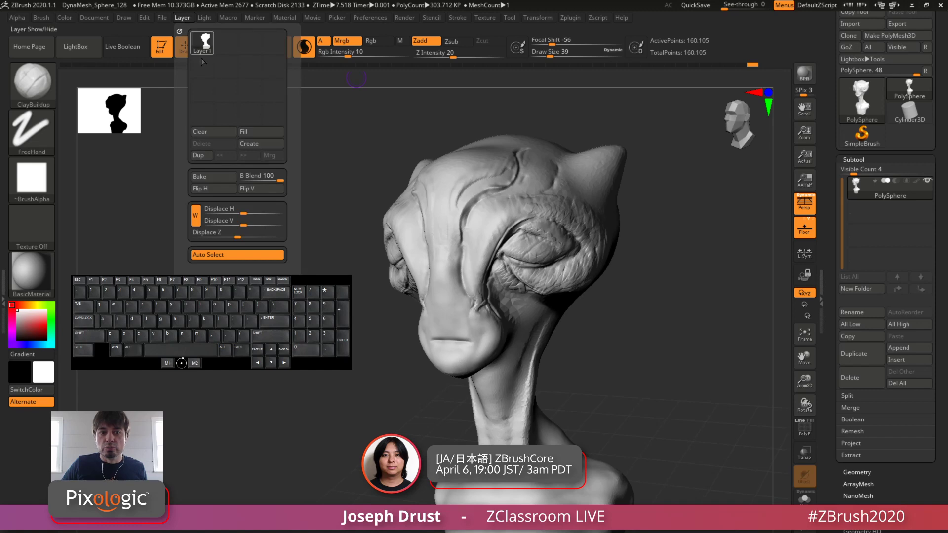
pyautogui.moveTo(205, 18)
pyautogui.moveTo(229, 66)
pyautogui.mouseDown()
pyautogui.moveTo(231, 51)
pyautogui.moveTo(234, 62)
pyautogui.mouseUp()
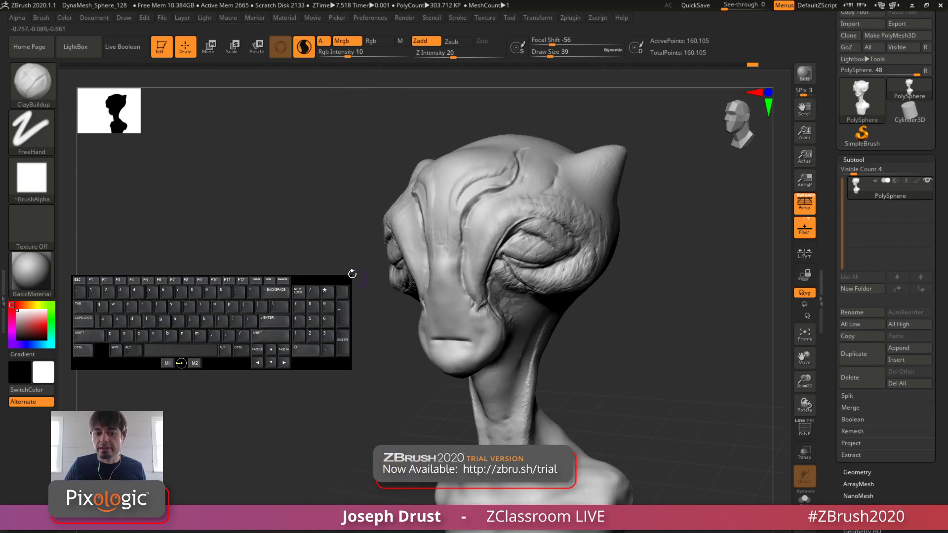
pyautogui.moveTo(325, 283); pyautogui.dragTo(317, 80)
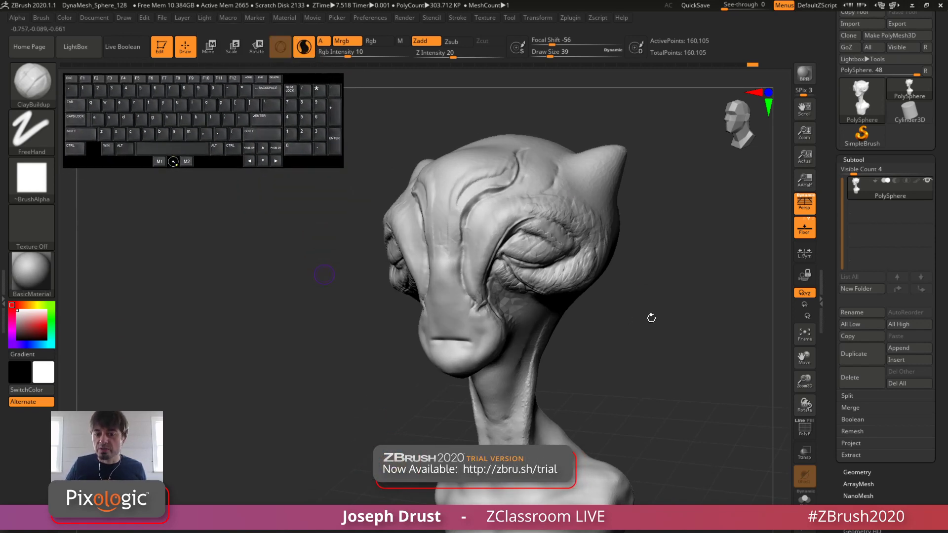
# Step: Apply the SkinShade4 material to the bust and inspect its shading from several angles
pyautogui.moveTo(651, 318); pyautogui.dragTo(556, 324)
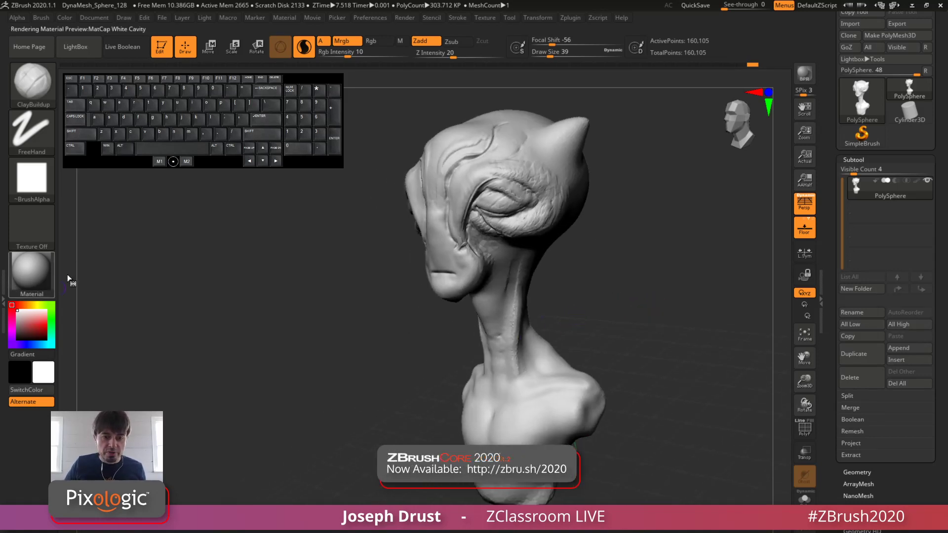
pyautogui.click(31, 271)
pyautogui.click(376, 246)
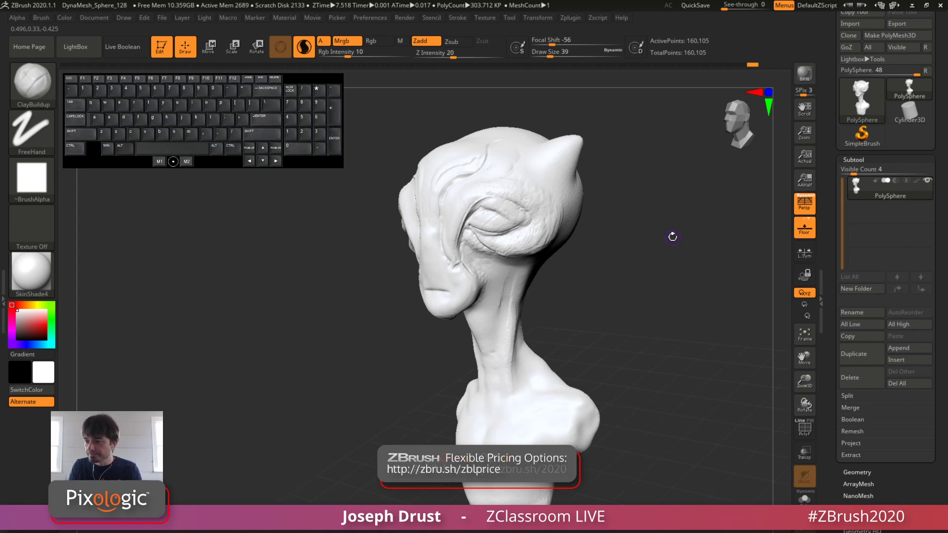
pyautogui.moveTo(652, 229)
pyautogui.mouseDown()
pyautogui.moveTo(642, 233)
pyautogui.moveTo(665, 265)
pyautogui.moveTo(675, 239)
pyautogui.moveTo(654, 216)
pyautogui.moveTo(659, 247)
pyautogui.mouseUp()
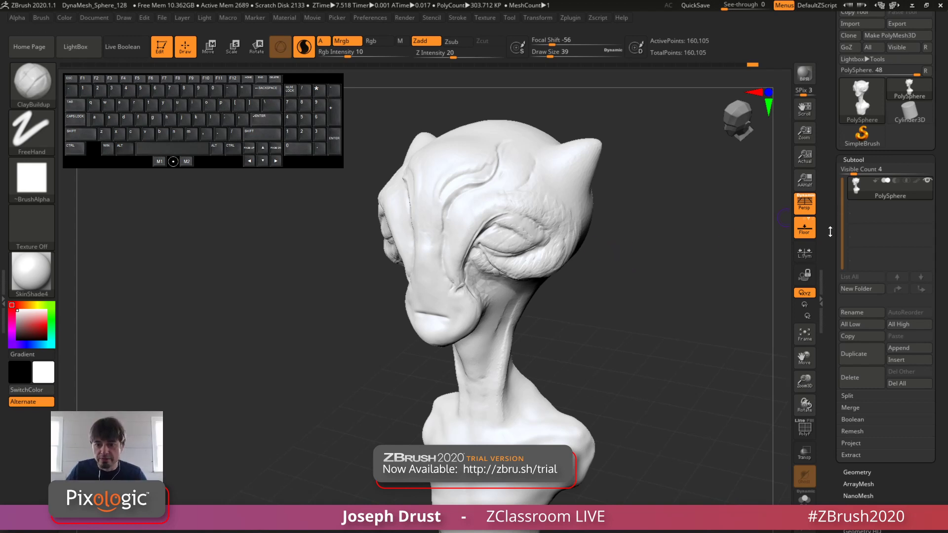
pyautogui.moveTo(686, 327)
pyautogui.mouseDown()
pyautogui.moveTo(682, 343)
pyautogui.moveTo(680, 322)
pyautogui.mouseUp()
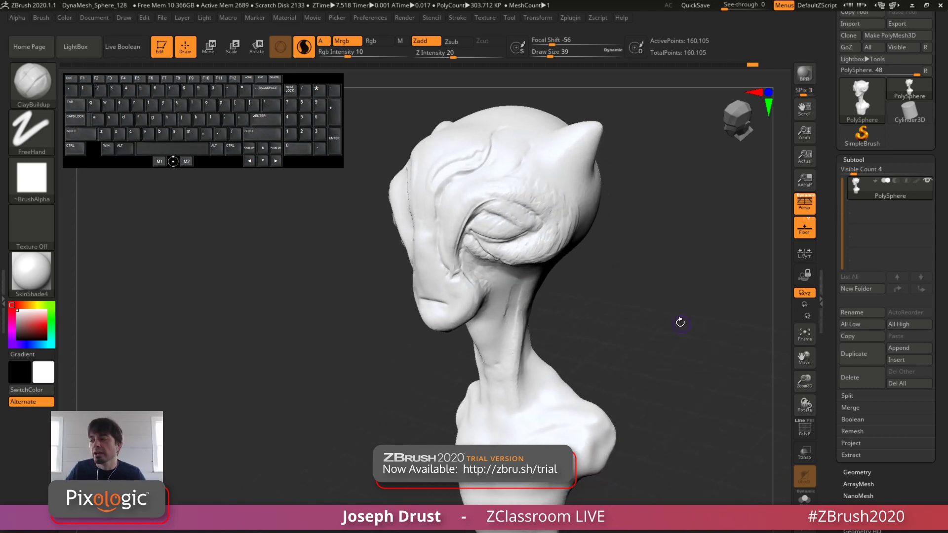
pyautogui.rightClick(674, 327)
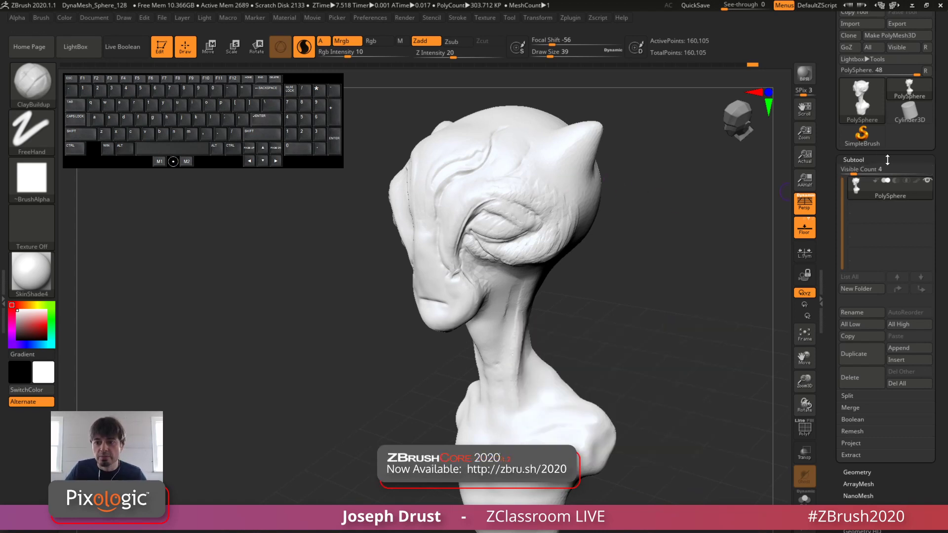
# Step: Collapse the Subtool settings and turn on Colorize in the bust's Polypaint settings
pyautogui.moveTo(862, 166); pyautogui.dragTo(848, 202)
pyautogui.click(847, 204)
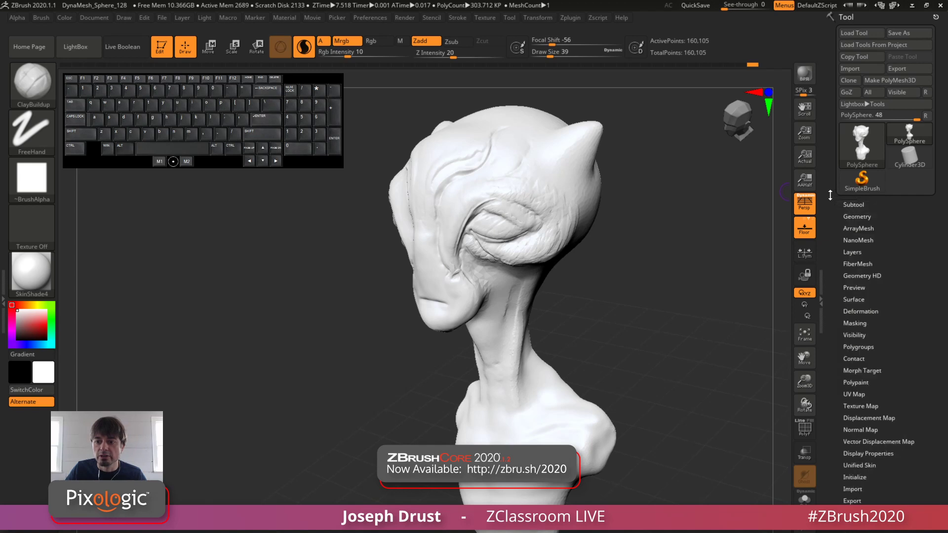
pyautogui.moveTo(655, 289)
pyautogui.mouseDown()
pyautogui.moveTo(698, 286)
pyautogui.moveTo(660, 283)
pyautogui.mouseUp()
pyautogui.moveTo(906, 321)
pyautogui.mouseDown()
pyautogui.moveTo(901, 298)
pyautogui.moveTo(897, 319)
pyautogui.moveTo(893, 309)
pyautogui.mouseUp()
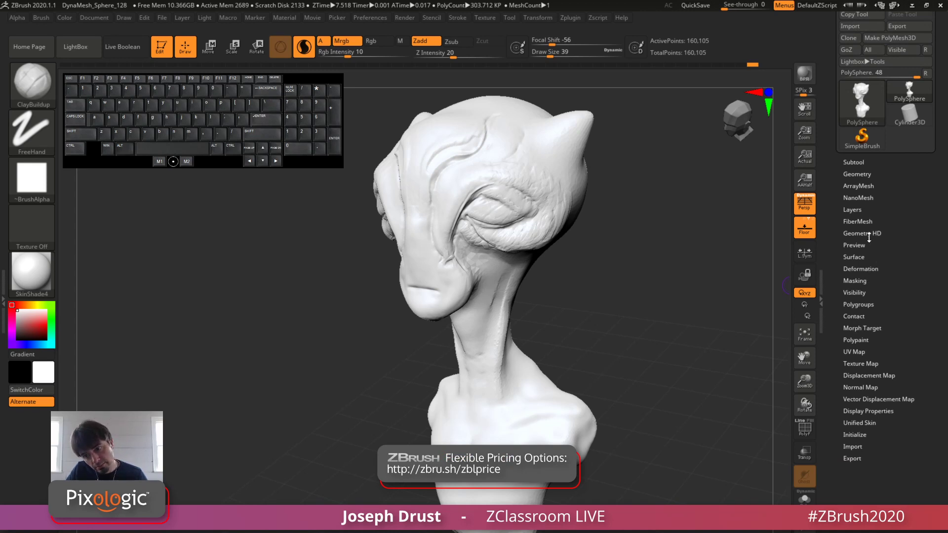
pyautogui.click(862, 339)
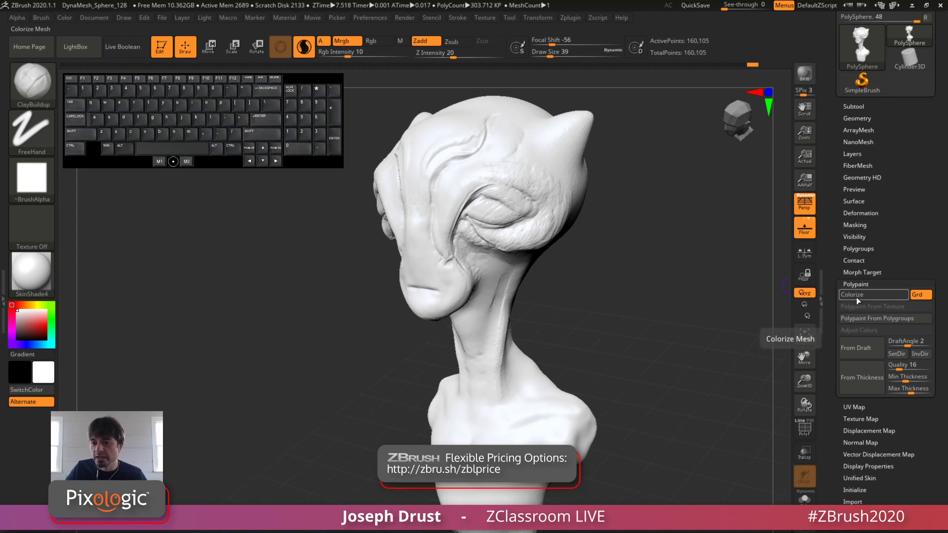
pyautogui.click(869, 296)
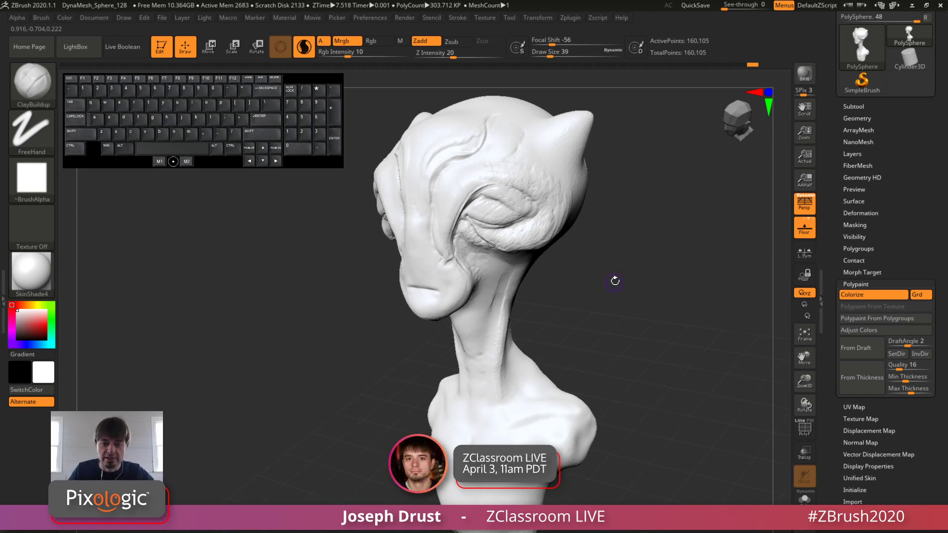
pyautogui.moveTo(613, 277)
pyautogui.mouseDown()
pyautogui.moveTo(631, 281)
pyautogui.moveTo(550, 387)
pyautogui.mouseUp()
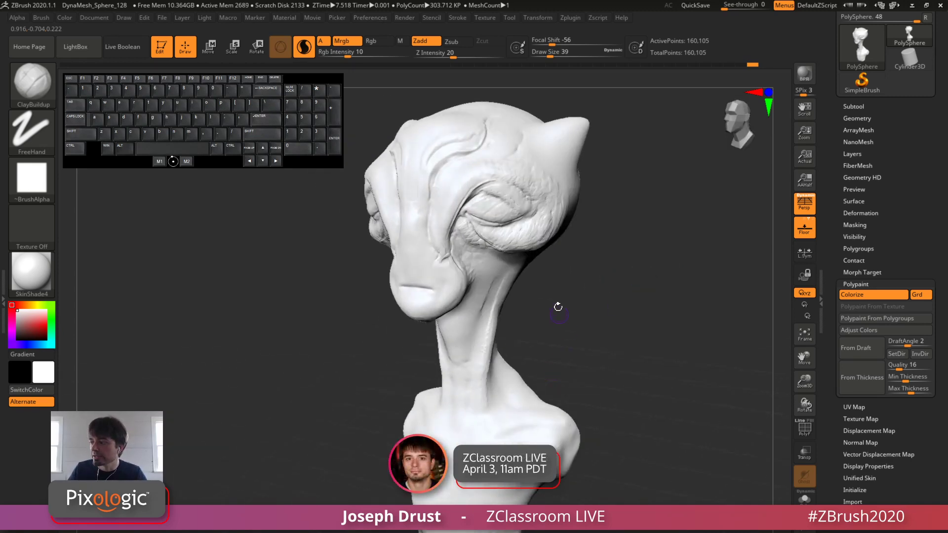
pyautogui.moveTo(660, 275)
pyautogui.keyDown('alt'); pyautogui.mouseDown()
pyautogui.moveTo(639, 275)
pyautogui.moveTo(665, 298)
pyautogui.moveTo(659, 289)
pyautogui.moveTo(646, 298)
pyautogui.mouseUp(); pyautogui.keyUp('alt')
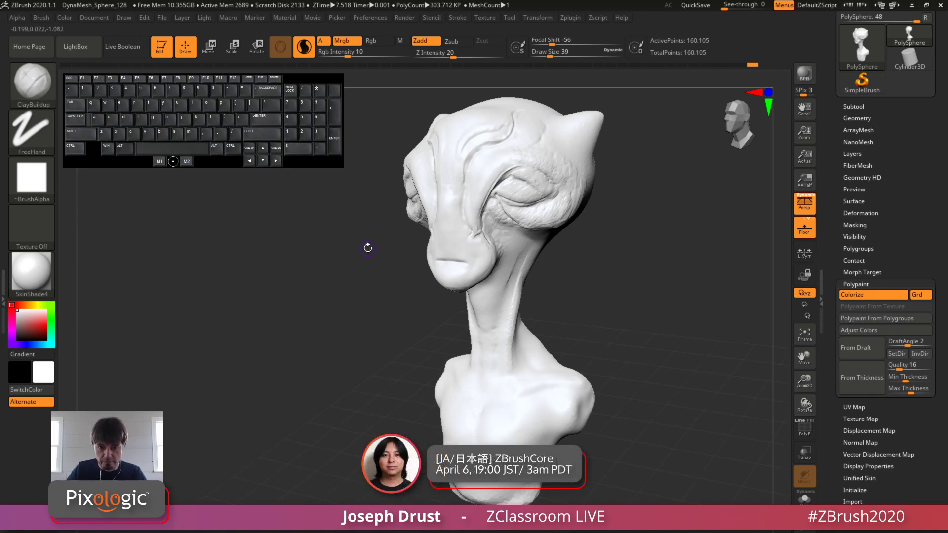
# Step: Switch from ClayBuildup to the Paint brush and frame the bust's head up close
pyautogui.press('b')
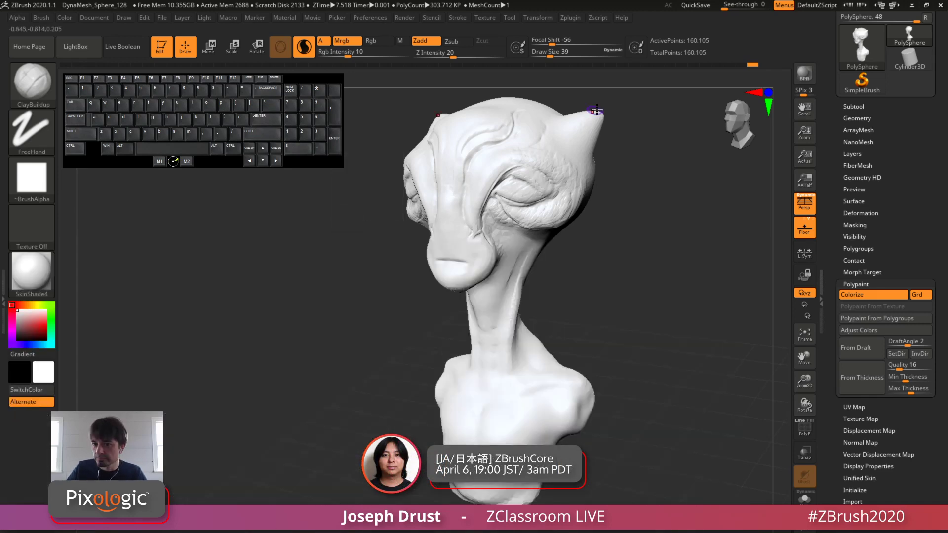
pyautogui.press('b')
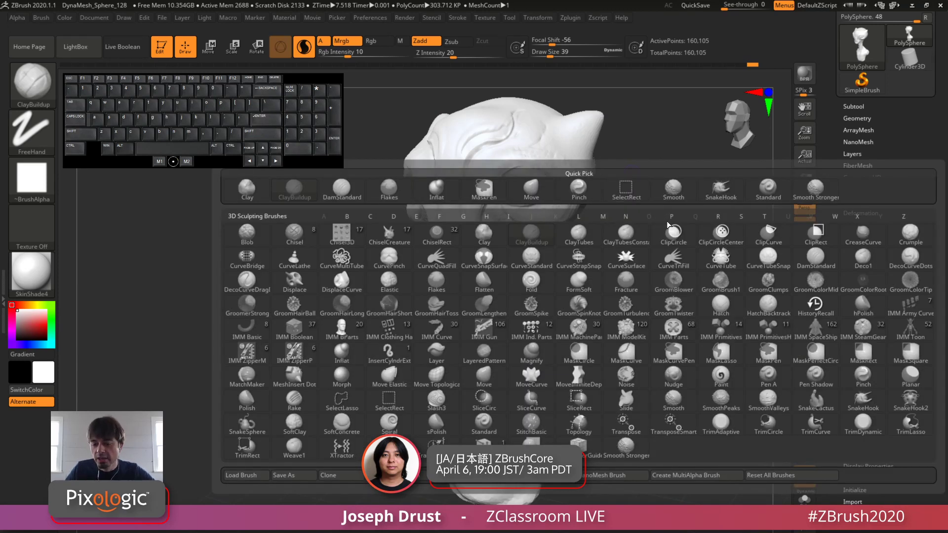
pyautogui.press('p')
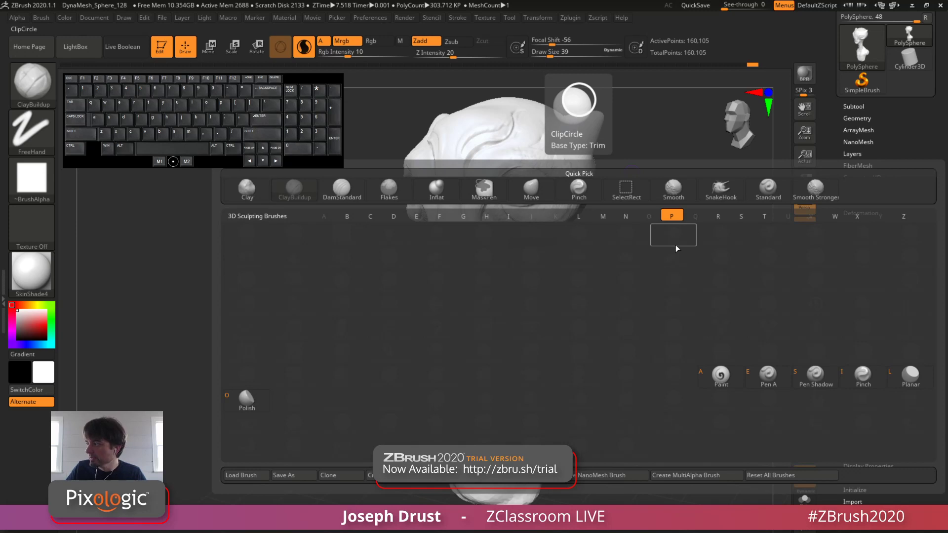
pyautogui.click(711, 382)
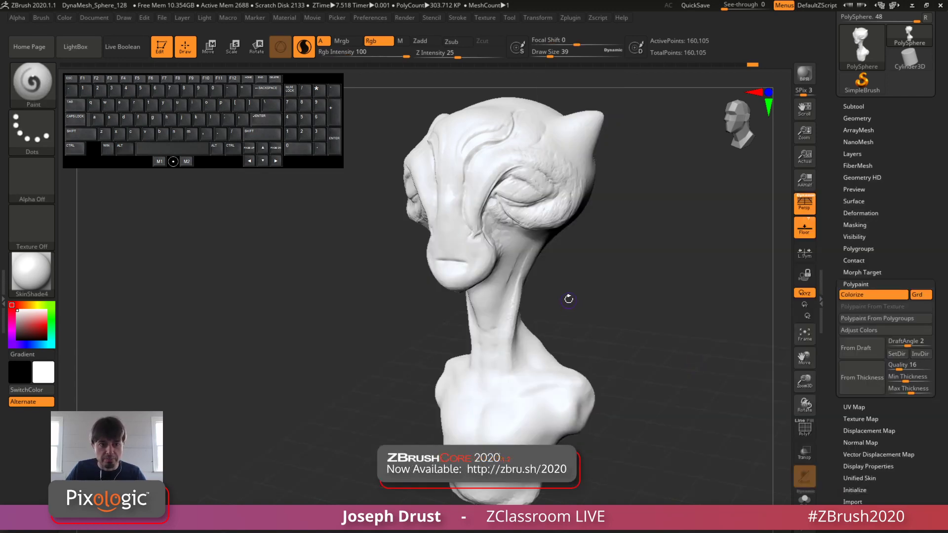
pyautogui.keyDown('alt'); pyautogui.moveTo(617, 194); pyautogui.dragTo(613, 207); pyautogui.keyUp('alt')
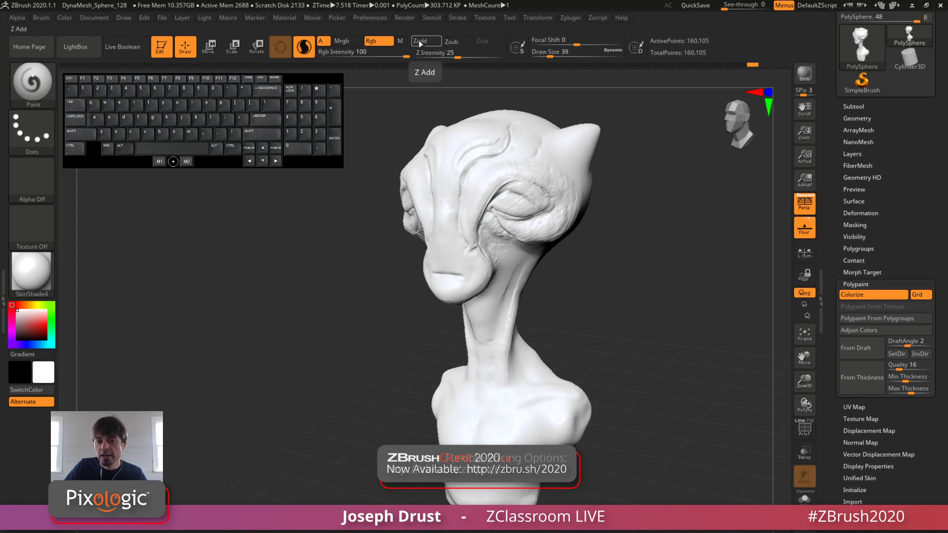
pyautogui.moveTo(647, 222); pyautogui.dragTo(654, 270)
pyautogui.moveTo(654, 222); pyautogui.dragTo(679, 221)
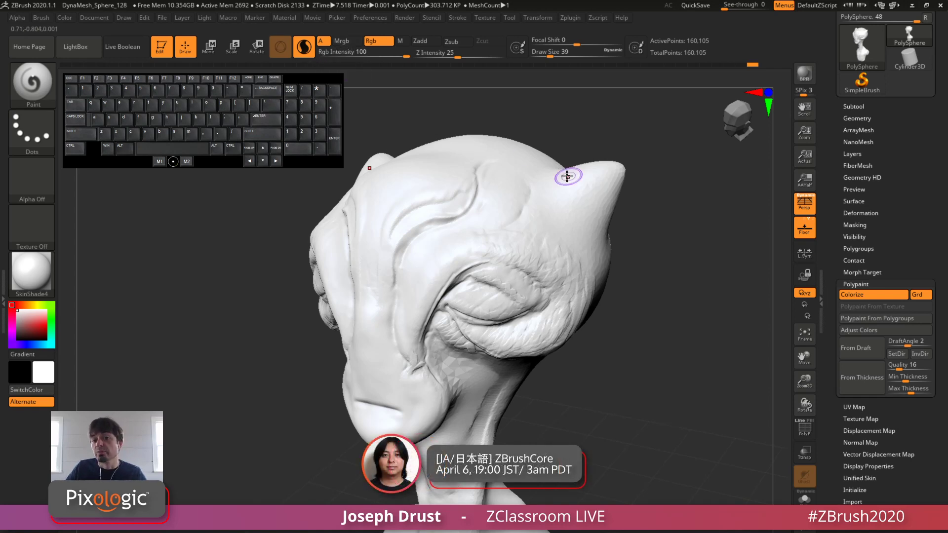
# Step: Set the main paint color to a pale lavender blue, RGB 180, 180, 233
pyautogui.click(31, 271)
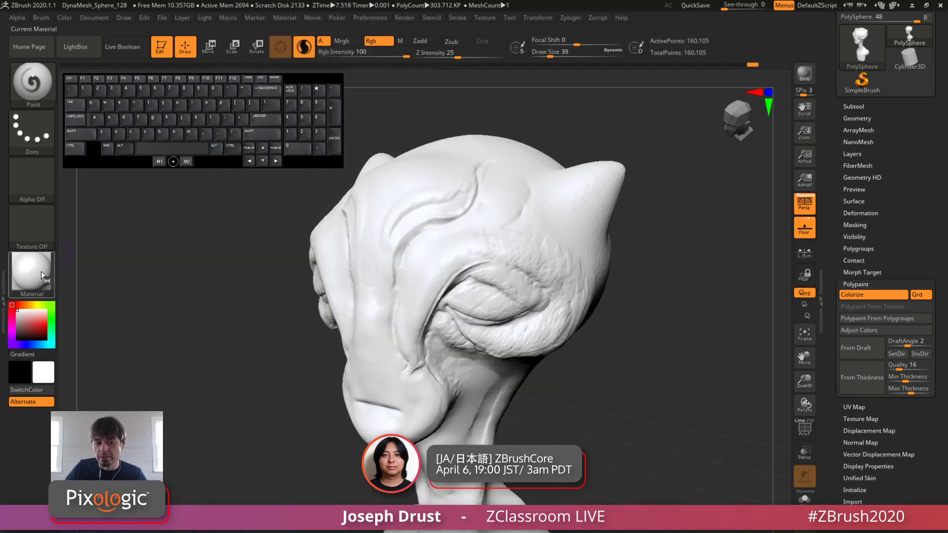
pyautogui.click(42, 276)
pyautogui.moveTo(282, 291)
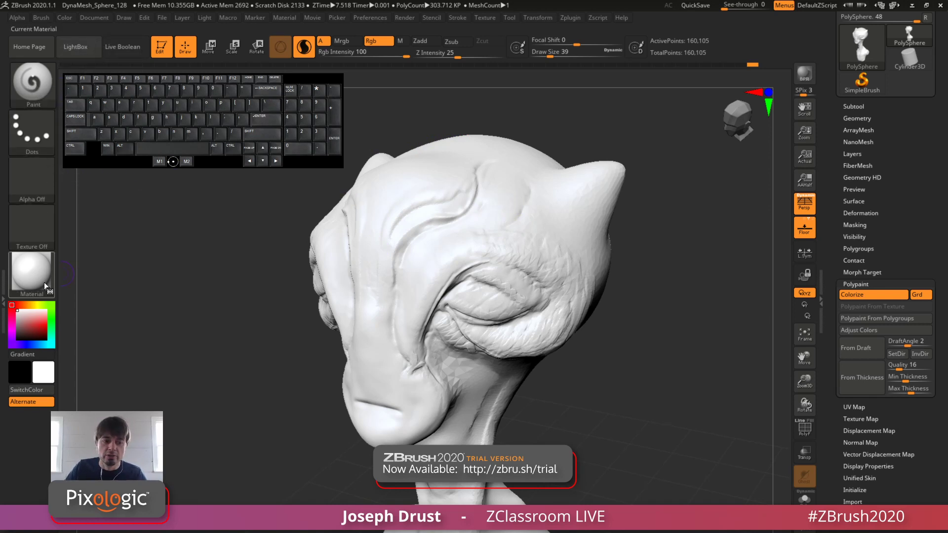
pyautogui.moveTo(36, 281)
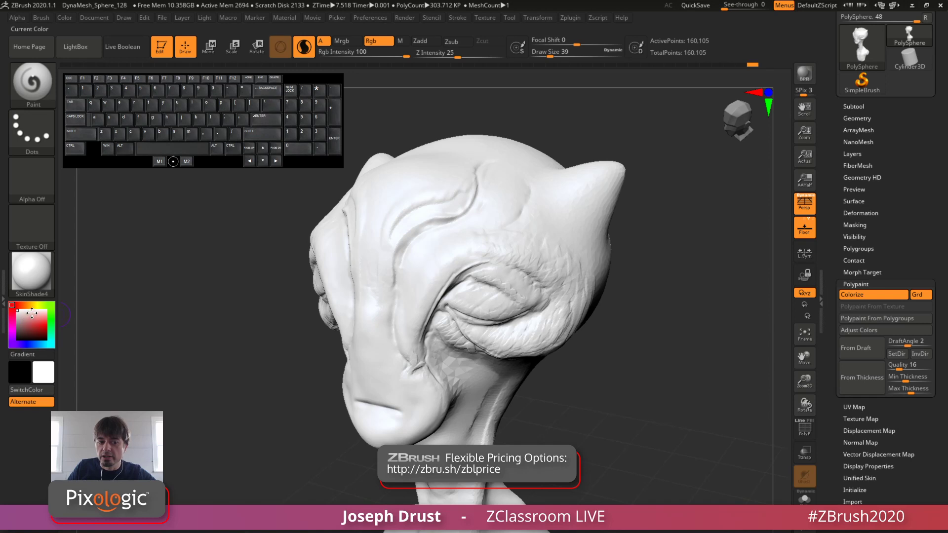
pyautogui.click(26, 344)
pyautogui.click(28, 319)
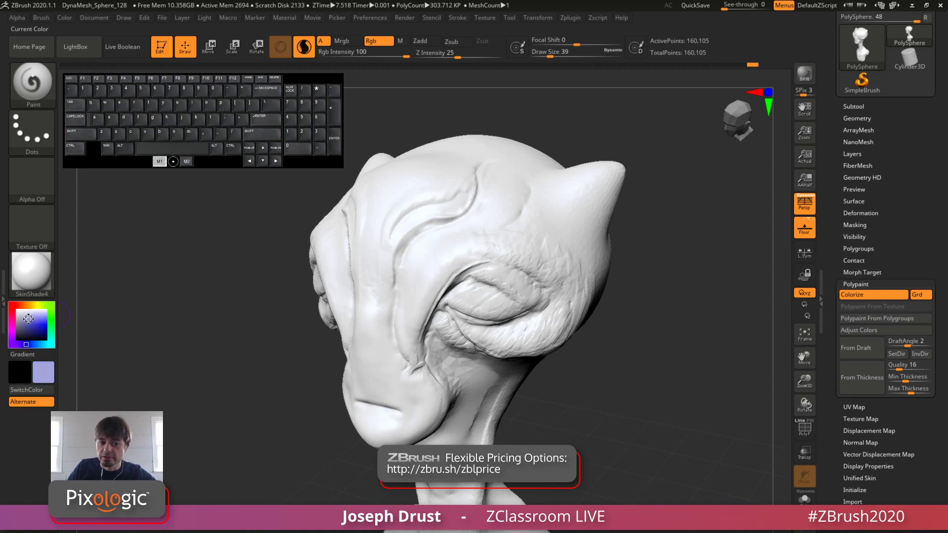
pyautogui.moveTo(28, 319); pyautogui.dragTo(32, 315)
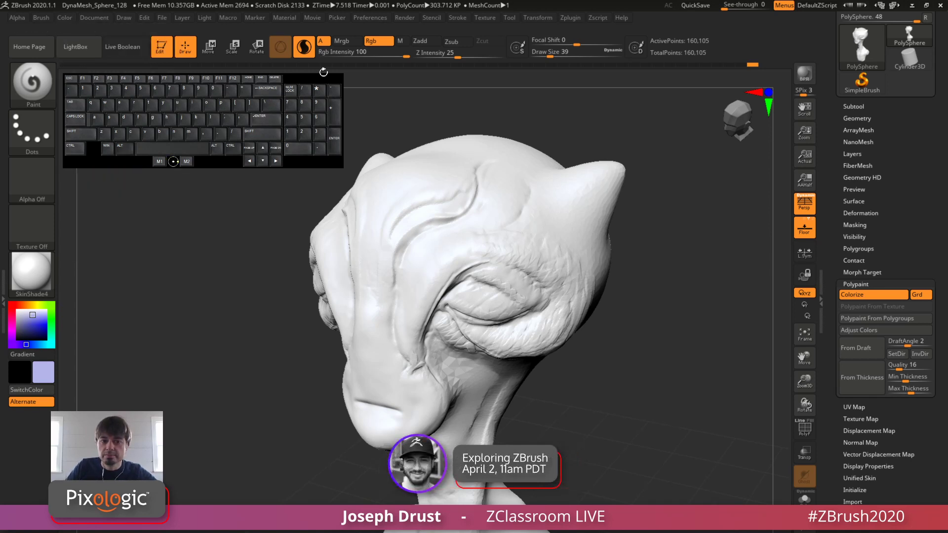
# Step: Expand the Color palette's Modifiers and examine the additional color selectors
pyautogui.moveTo(317, 80); pyautogui.dragTo(728, 77)
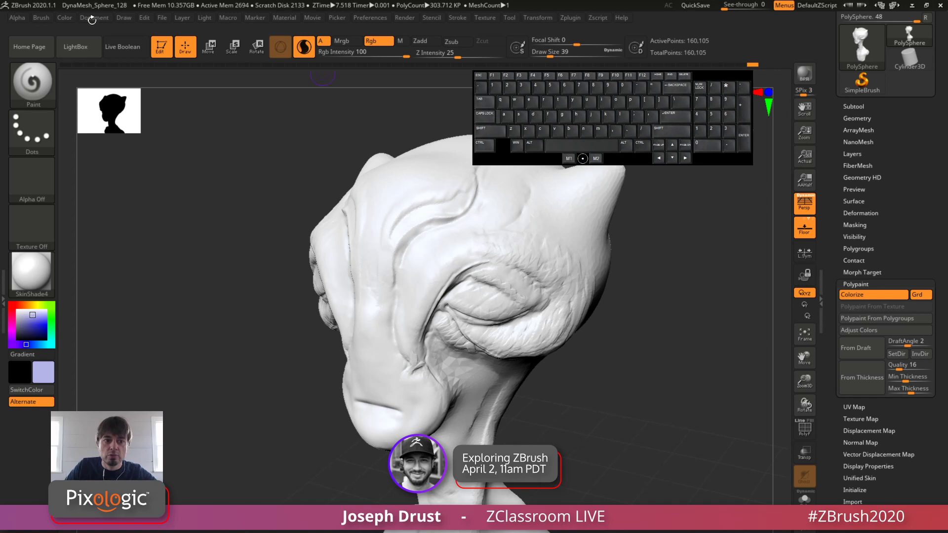
pyautogui.click(64, 17)
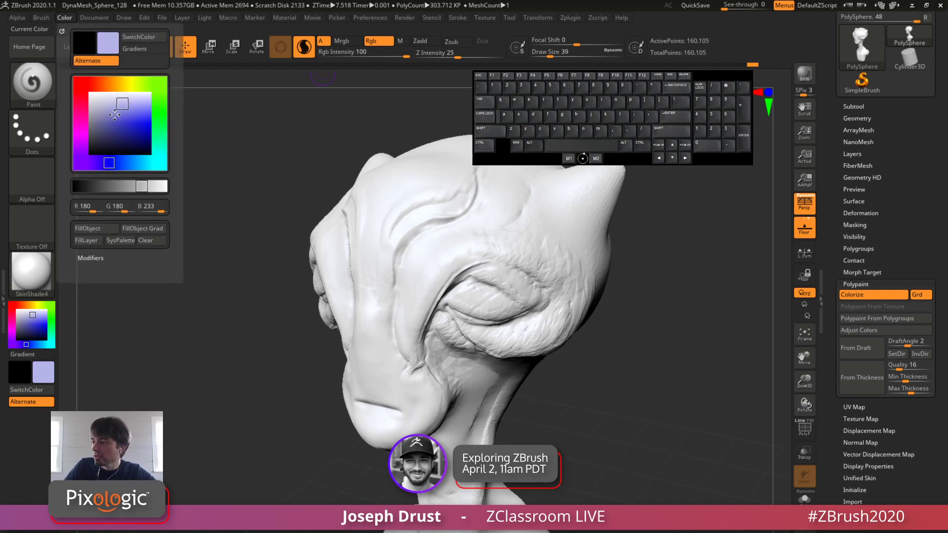
pyautogui.click(91, 258)
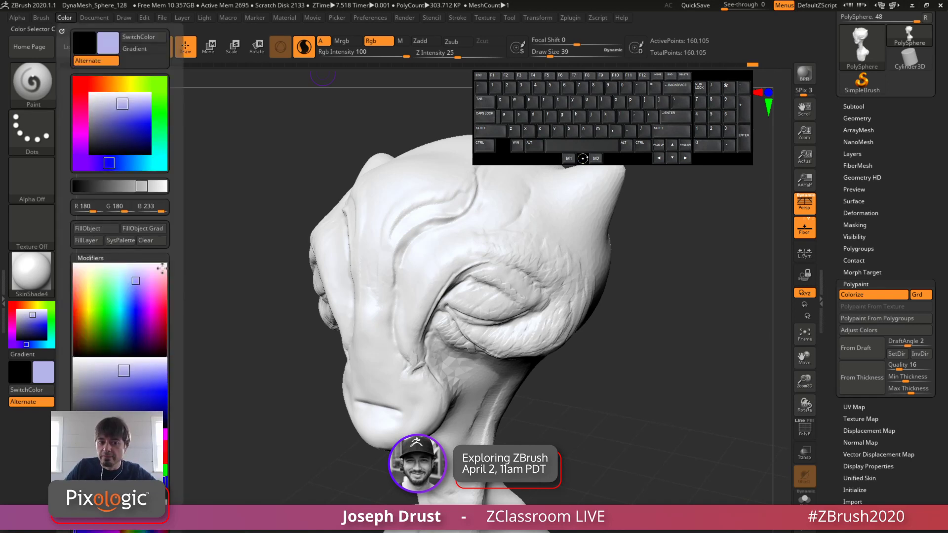
pyautogui.moveTo(175, 248); pyautogui.dragTo(169, 296)
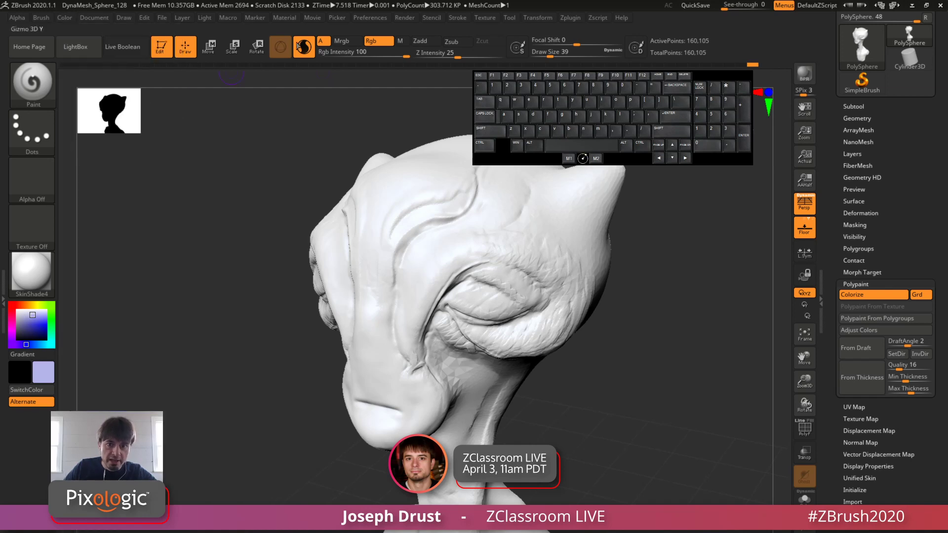
# Step: Open the ZColor plugin, try the muted red 9E4646 on its color wheel, and close the plugin
pyautogui.click(570, 20)
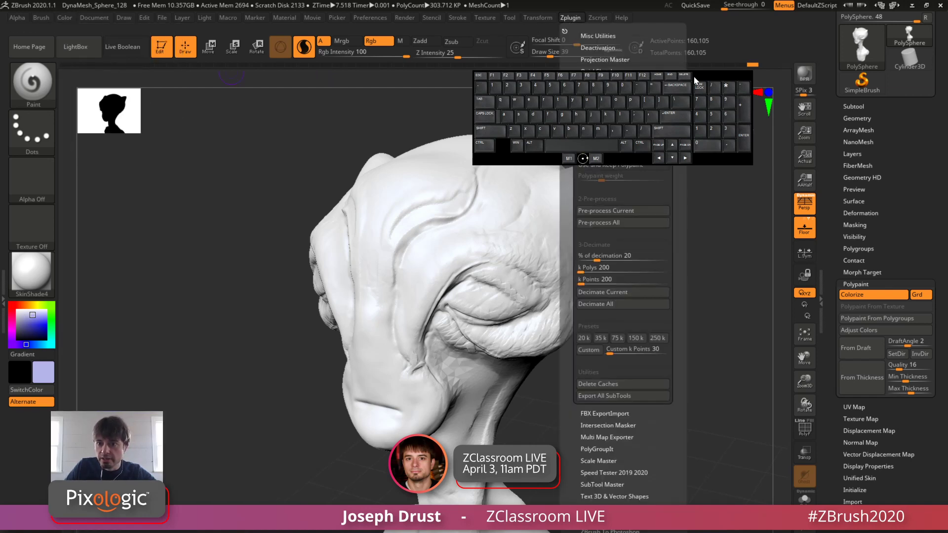
pyautogui.moveTo(694, 81); pyautogui.dragTo(320, 106)
pyautogui.click(626, 119)
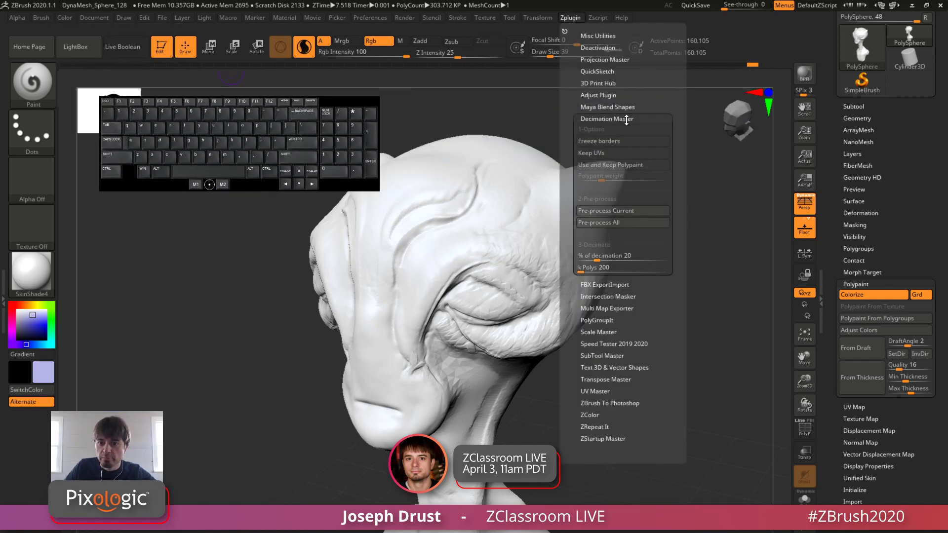
pyautogui.click(595, 261)
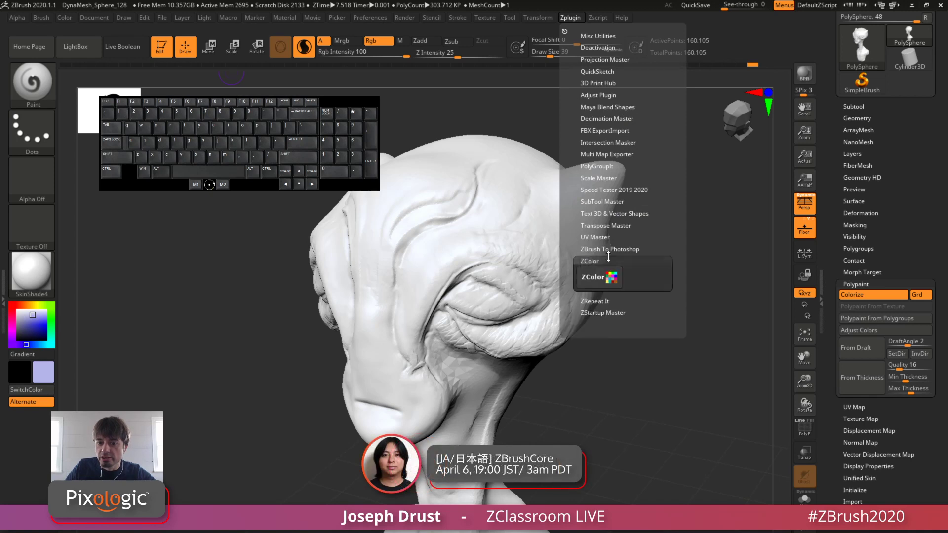
pyautogui.click(597, 285)
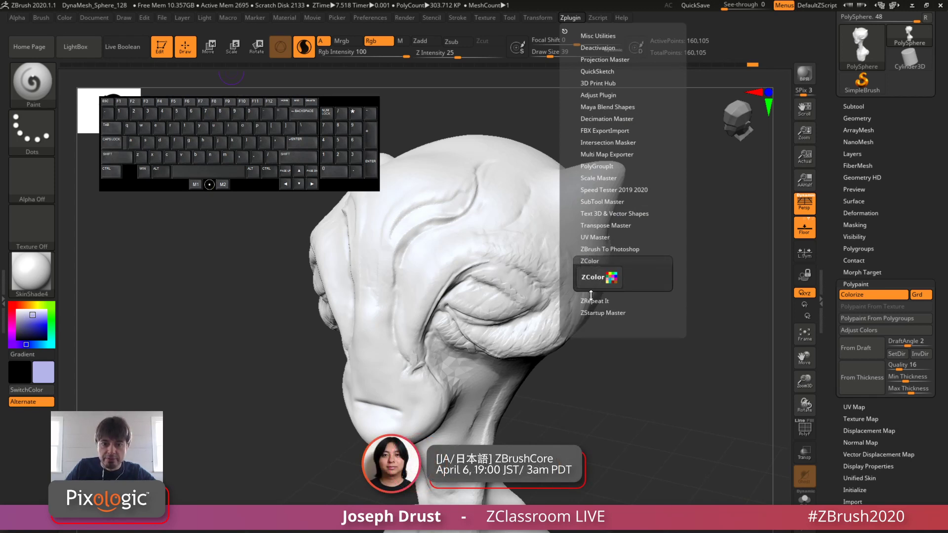
pyautogui.moveTo(503, 131); pyautogui.dragTo(208, 202)
pyautogui.click(407, 279)
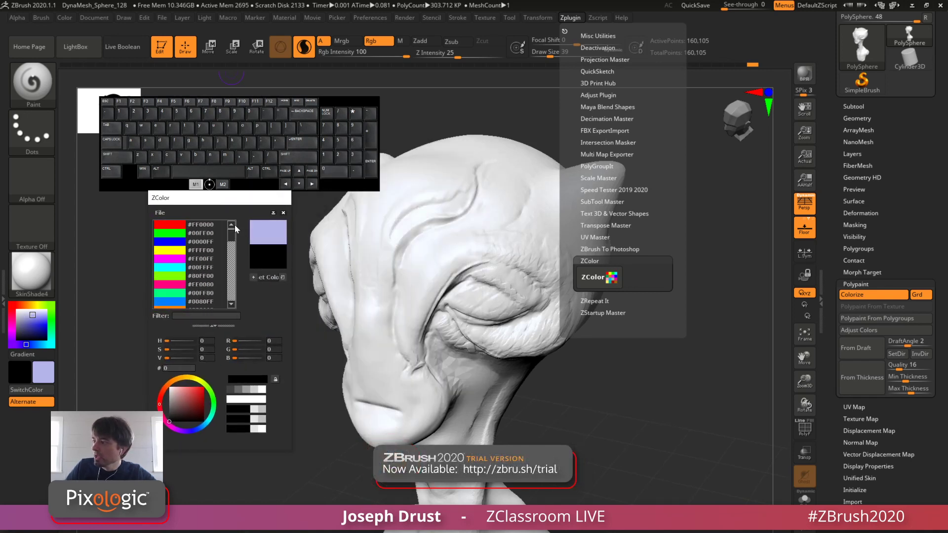
pyautogui.click(189, 400)
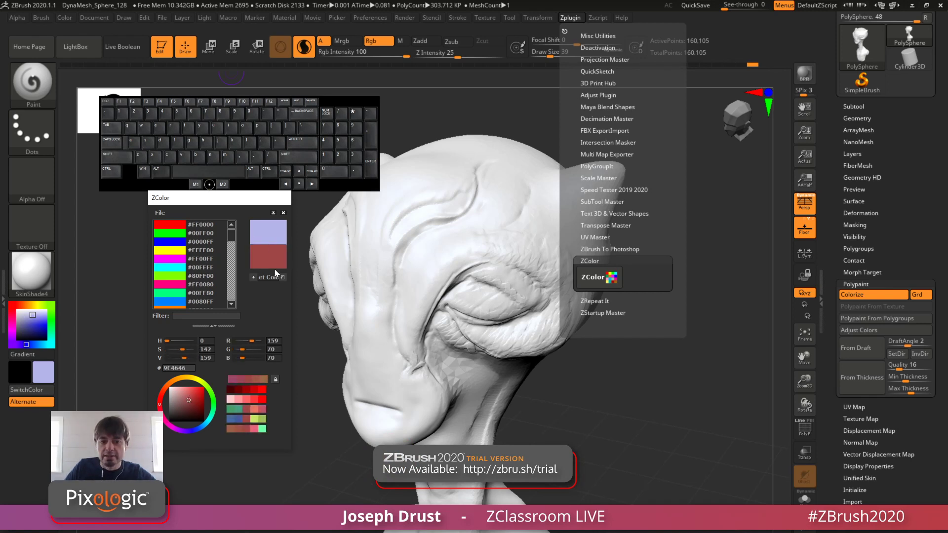
pyautogui.click(284, 214)
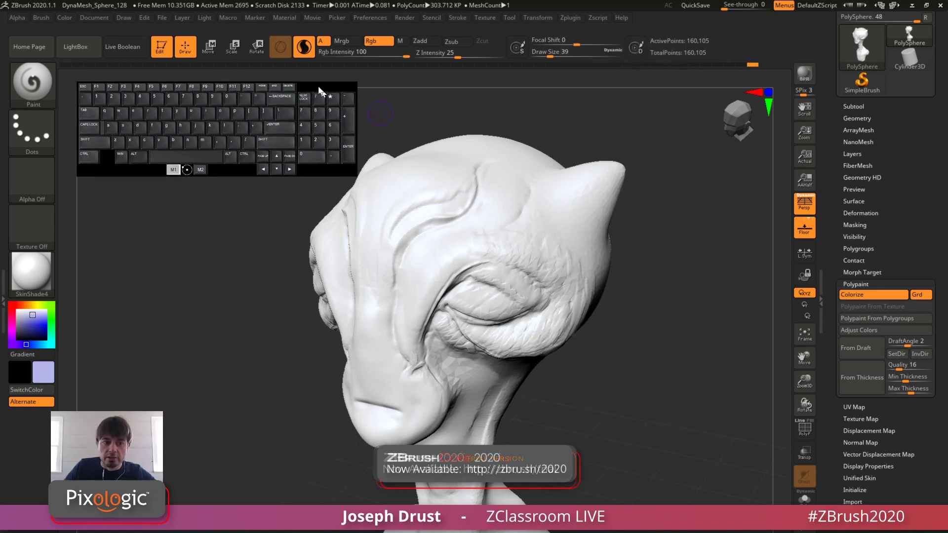
# Step: Change the main paint color to a more saturated blue-violet
pyautogui.click(67, 17)
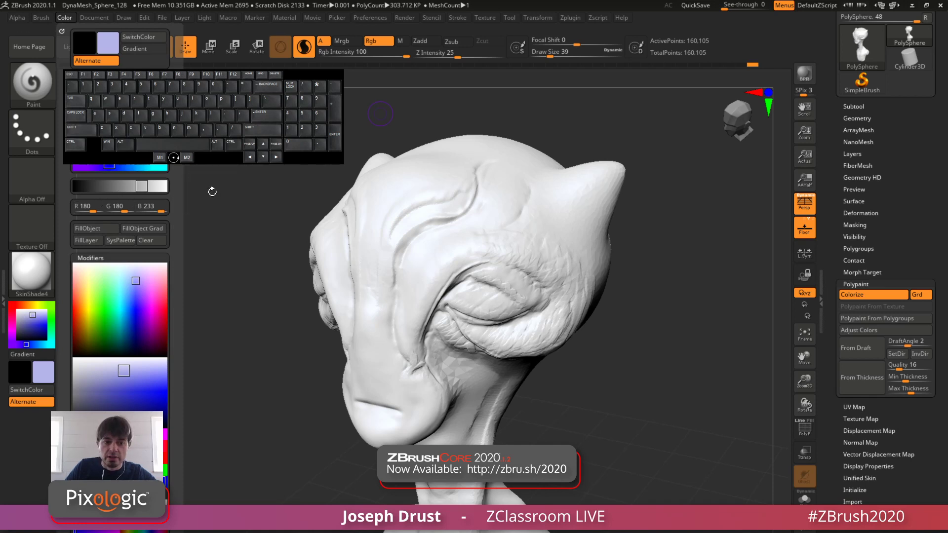
pyautogui.moveTo(31, 322); pyautogui.dragTo(36, 317)
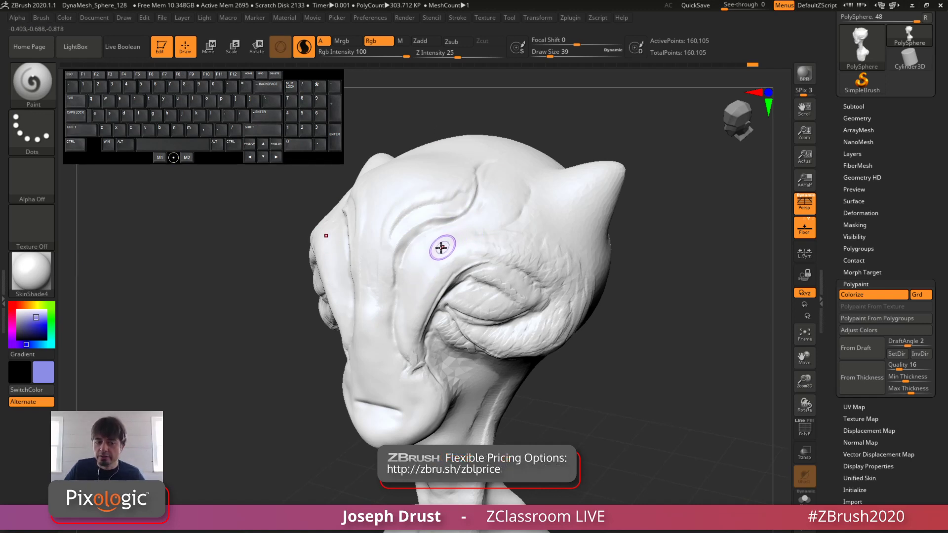
# Step: Paint blue-violet bands at draw size 39 along the brow ridges, from the upper head down to the sides of the nose
pyautogui.moveTo(417, 253)
pyautogui.mouseDown()
pyautogui.moveTo(395, 277)
pyautogui.moveTo(438, 226)
pyautogui.mouseUp()
pyautogui.moveTo(395, 309)
pyautogui.mouseDown()
pyautogui.moveTo(402, 258)
pyautogui.moveTo(447, 221)
pyautogui.moveTo(493, 223)
pyautogui.mouseUp()
pyautogui.moveTo(527, 171); pyautogui.dragTo(530, 173)
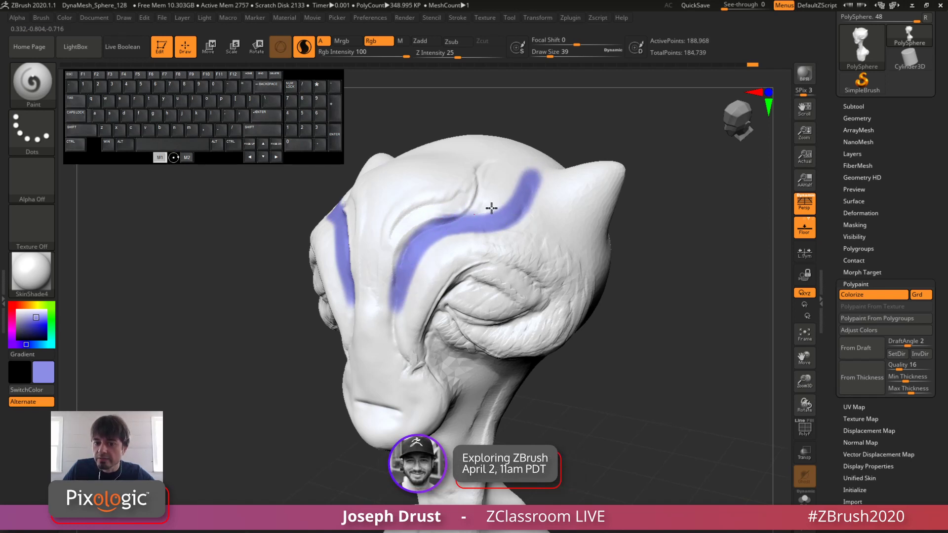
pyautogui.moveTo(515, 188)
pyautogui.mouseDown()
pyautogui.moveTo(504, 179)
pyautogui.moveTo(463, 204)
pyautogui.mouseUp()
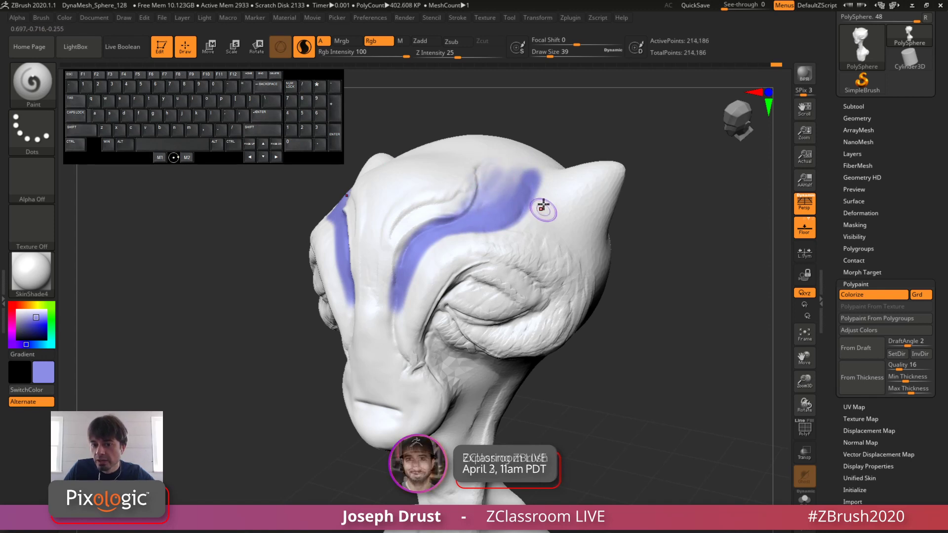
pyautogui.moveTo(546, 206)
pyautogui.mouseDown()
pyautogui.moveTo(454, 237)
pyautogui.moveTo(421, 263)
pyautogui.moveTo(396, 302)
pyautogui.moveTo(407, 364)
pyautogui.mouseUp()
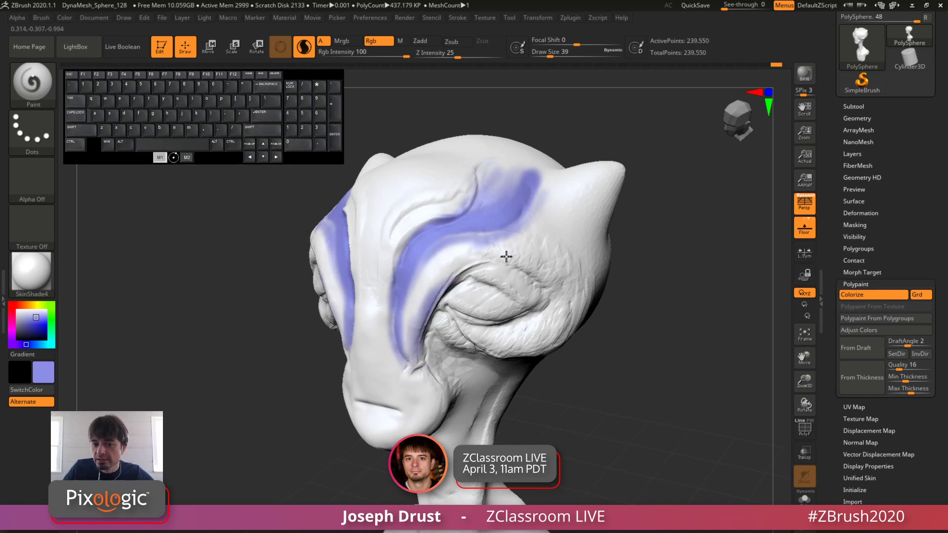
# Step: Set the draw size to 149, turn off Sculptris Pro, and brush broader blue-violet color over the brow and around the upper eye
pyautogui.moveTo(674, 311); pyautogui.dragTo(618, 198)
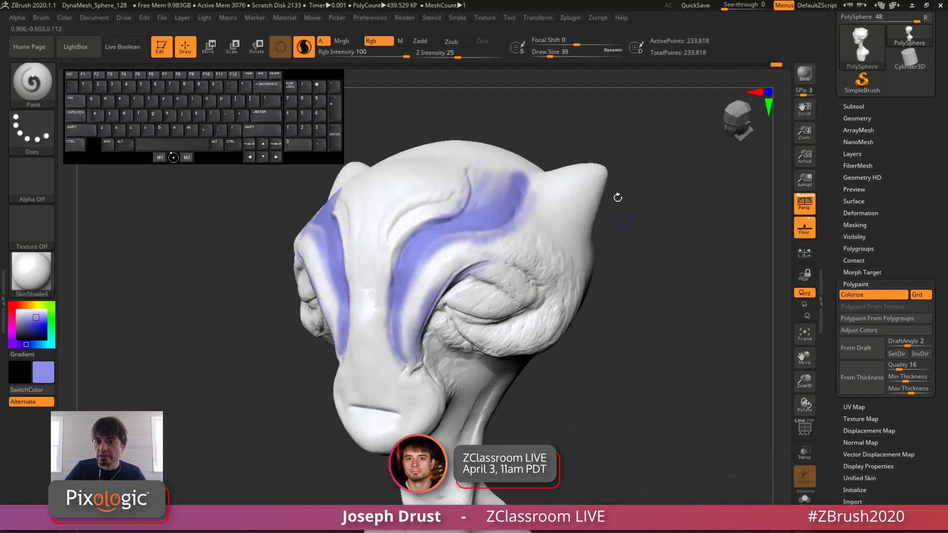
pyautogui.click(566, 57)
pyautogui.moveTo(413, 339); pyautogui.dragTo(464, 252)
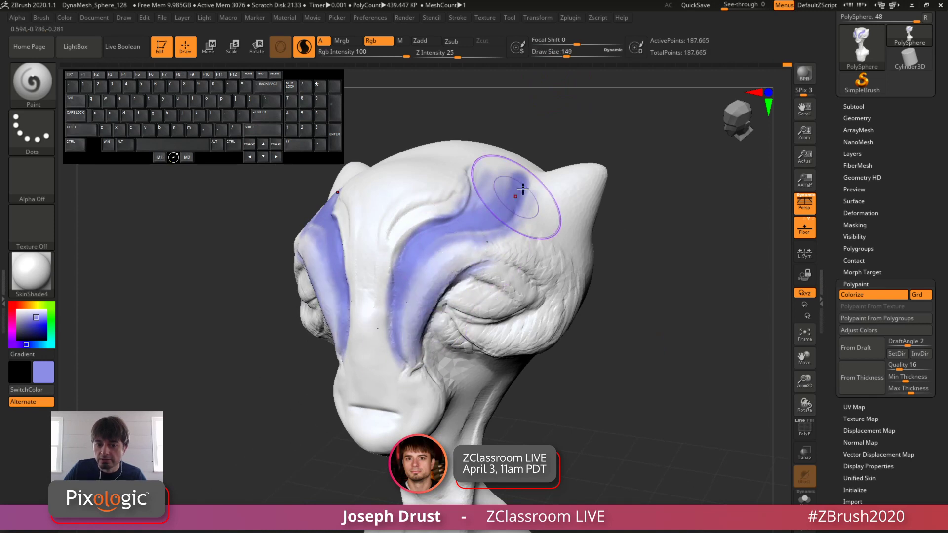
pyautogui.hotkey('ctrl', 'z')
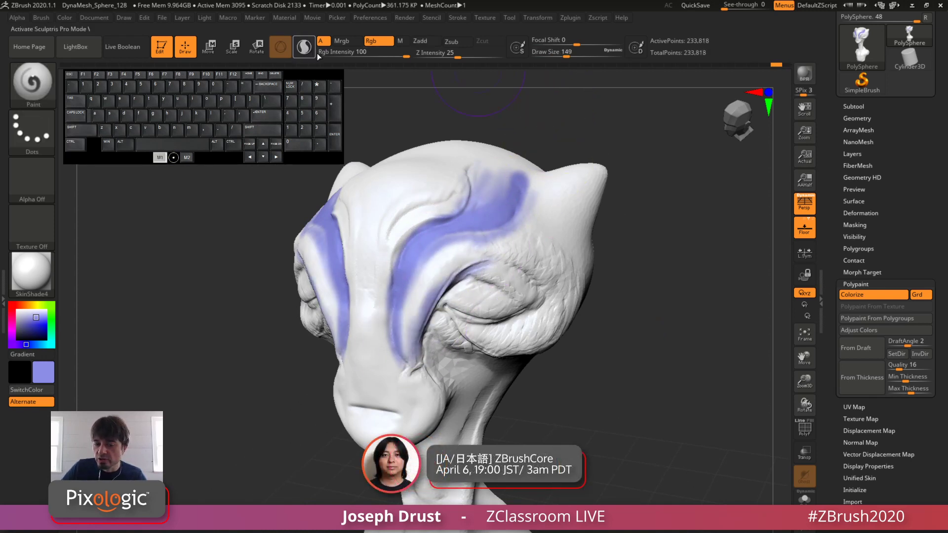
pyautogui.moveTo(423, 317)
pyautogui.mouseDown()
pyautogui.moveTo(429, 271)
pyautogui.moveTo(401, 339)
pyautogui.moveTo(429, 298)
pyautogui.moveTo(491, 250)
pyautogui.mouseUp()
pyautogui.moveTo(717, 271); pyautogui.dragTo(449, 244)
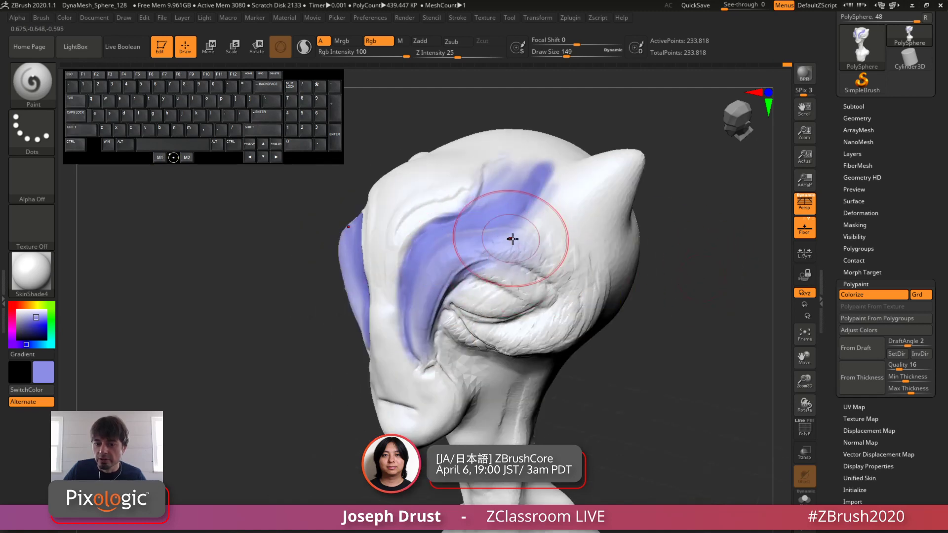
pyautogui.moveTo(512, 239); pyautogui.dragTo(554, 259)
pyautogui.moveTo(655, 255); pyautogui.dragTo(689, 243)
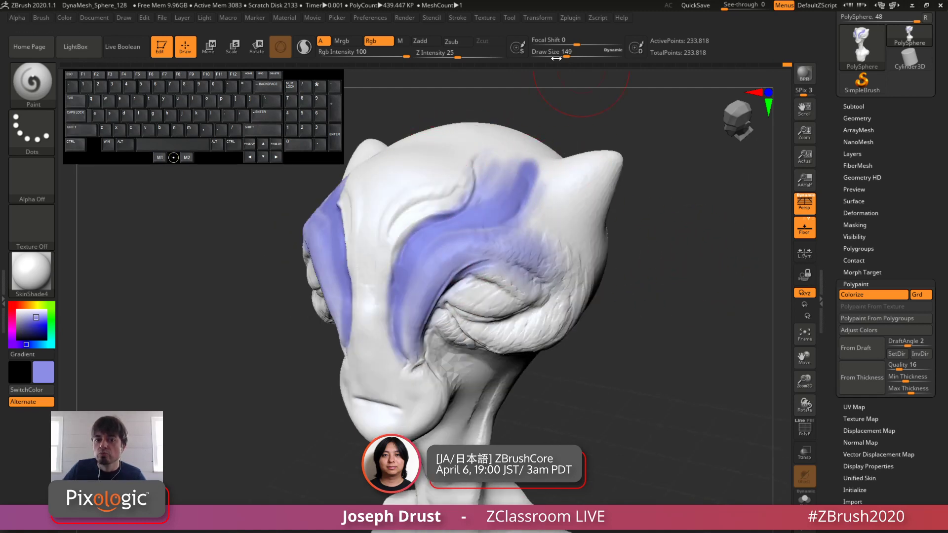
# Step: Show the polygon wireframe, test a draw size 20 paint stroke below the horn with Sculptris Pro on, hide the wireframe and undo the stroke
pyautogui.click(799, 436)
pyautogui.moveTo(711, 356)
pyautogui.keyDown('alt'); pyautogui.mouseDown()
pyautogui.moveTo(696, 296)
pyautogui.moveTo(662, 368)
pyautogui.mouseUp(); pyautogui.keyUp('alt')
pyautogui.moveTo(567, 54); pyautogui.dragTo(564, 54)
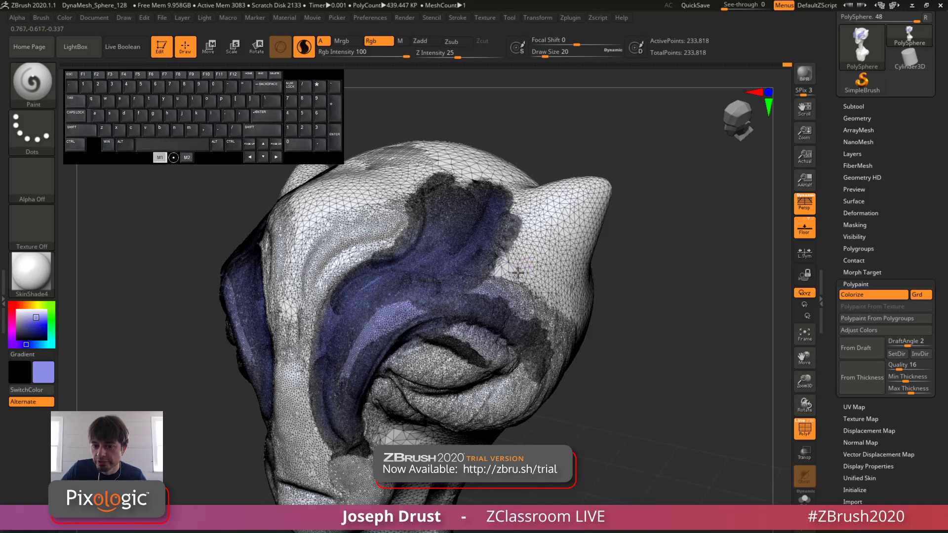
pyautogui.moveTo(517, 272); pyautogui.dragTo(567, 210)
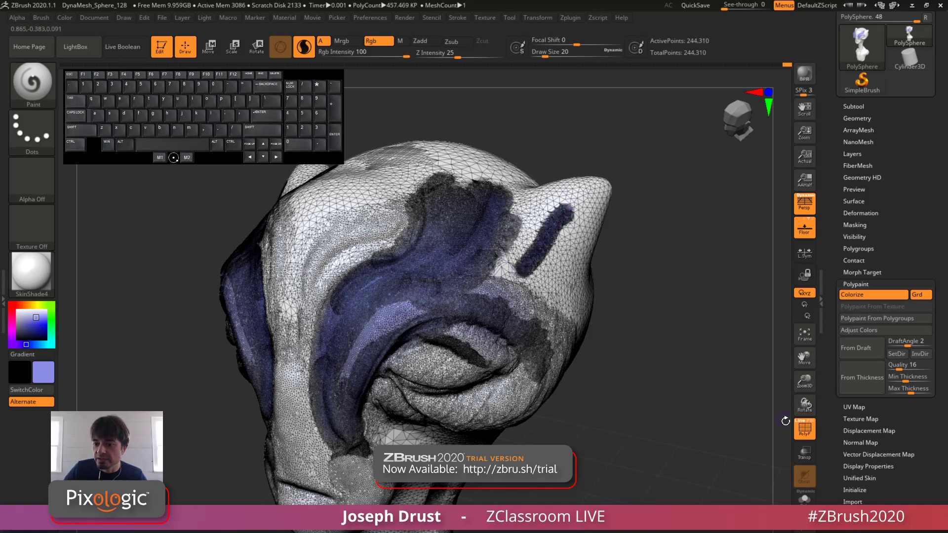
pyautogui.click(804, 427)
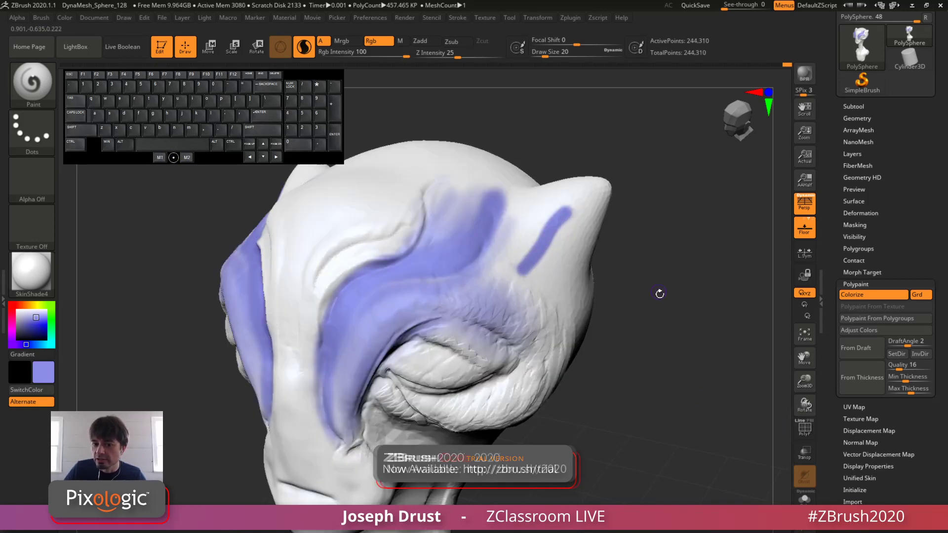
pyautogui.hotkey('ctrl', 'z')
# Step: With Sculptris Pro off and draw size 124, paint blue-violet around the eyes, across the forehead and down the nose
pyautogui.moveTo(642, 348); pyautogui.dragTo(528, 253)
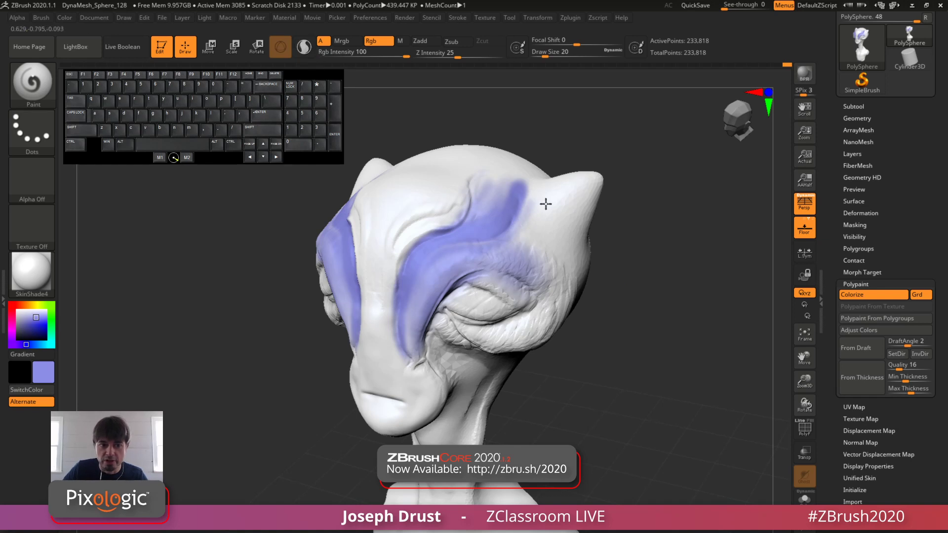
pyautogui.keyDown('alt'); pyautogui.moveTo(618, 288); pyautogui.dragTo(626, 258); pyautogui.keyUp('alt')
pyautogui.press('space')
pyautogui.moveTo(522, 237); pyautogui.dragTo(542, 236)
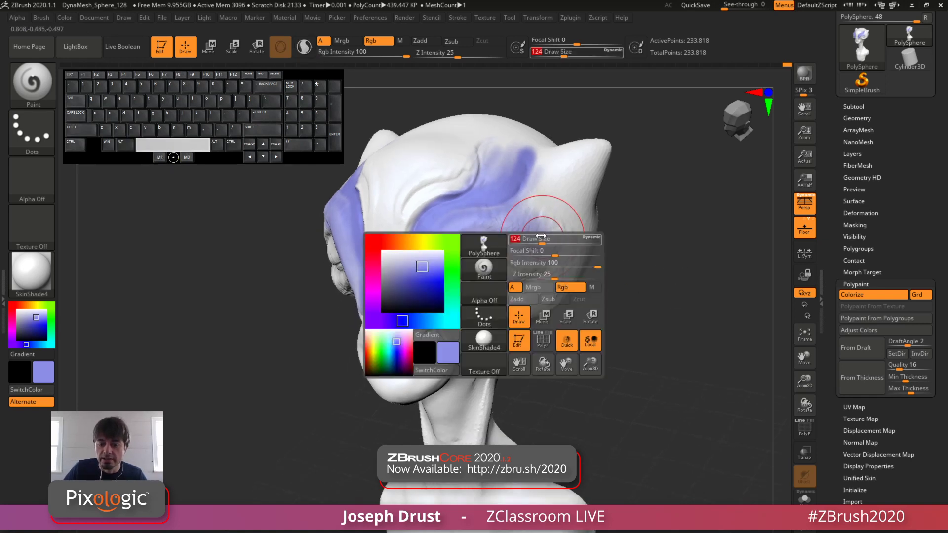
pyautogui.moveTo(471, 253); pyautogui.dragTo(571, 262)
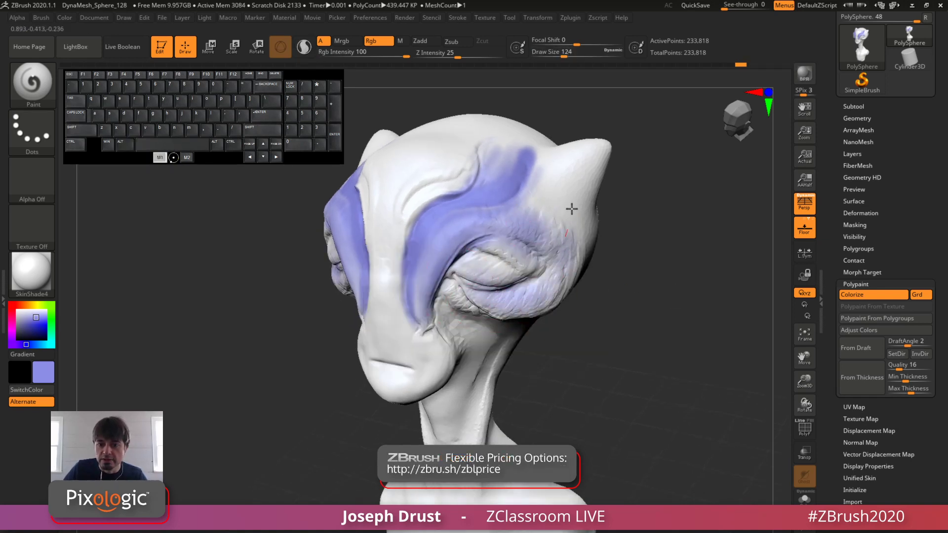
pyautogui.moveTo(572, 208)
pyautogui.mouseDown()
pyautogui.moveTo(516, 190)
pyautogui.moveTo(474, 201)
pyautogui.moveTo(420, 242)
pyautogui.moveTo(396, 224)
pyautogui.moveTo(439, 351)
pyautogui.moveTo(383, 245)
pyautogui.moveTo(431, 178)
pyautogui.moveTo(428, 157)
pyautogui.moveTo(437, 170)
pyautogui.mouseUp()
pyautogui.moveTo(511, 170)
pyautogui.mouseDown()
pyautogui.moveTo(420, 257)
pyautogui.moveTo(434, 341)
pyautogui.mouseUp()
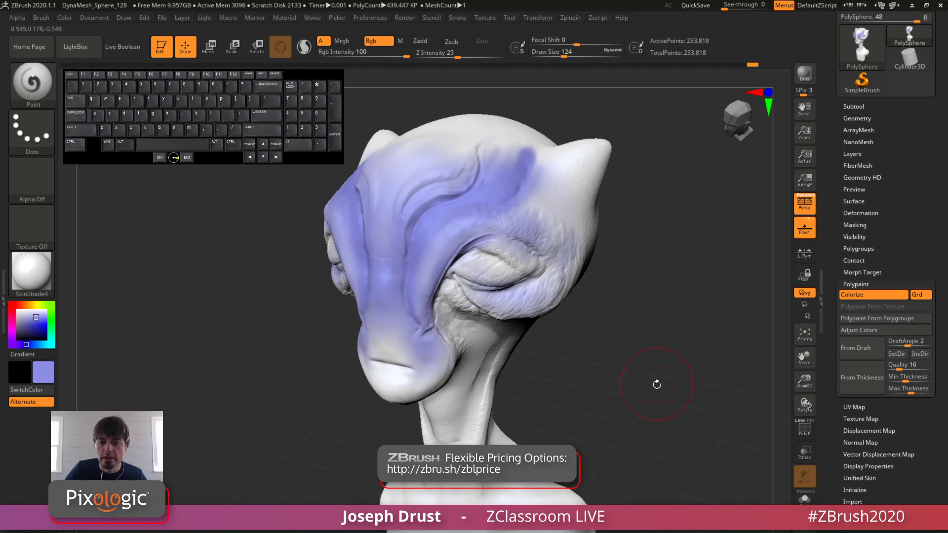
pyautogui.moveTo(657, 384); pyautogui.dragTo(617, 295)
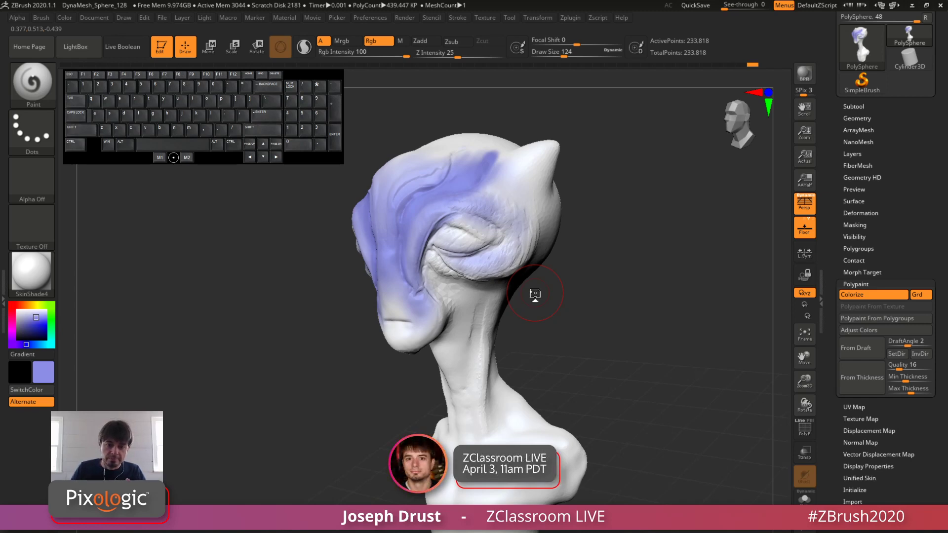
pyautogui.moveTo(655, 244); pyautogui.dragTo(640, 273)
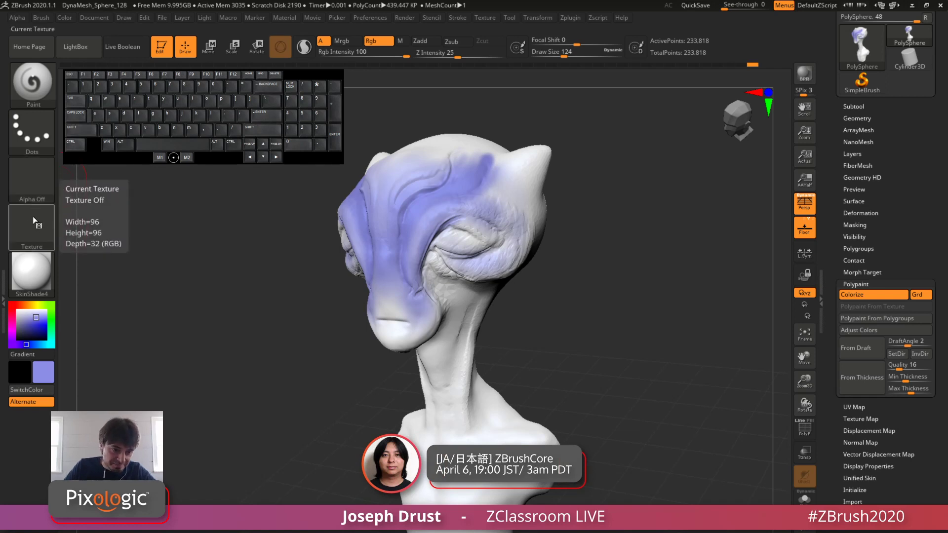
# Step: Assign Alpha 27 and the DragRect stroke to the Paint brush
pyautogui.click(34, 186)
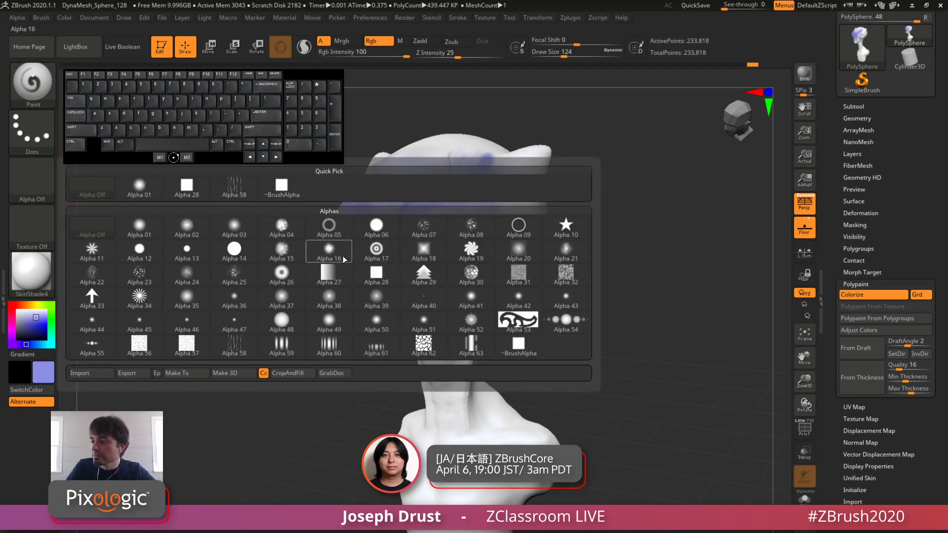
pyautogui.moveTo(341, 278)
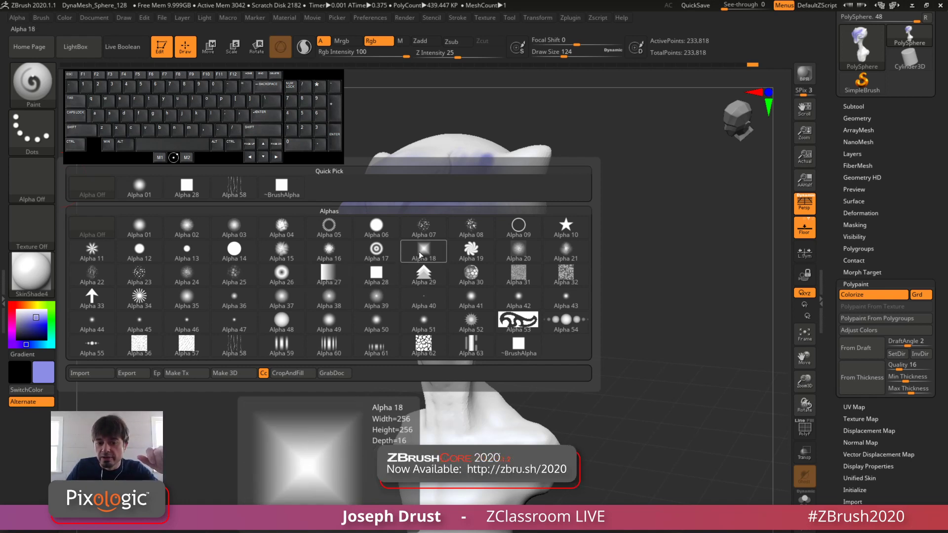
pyautogui.click(329, 280)
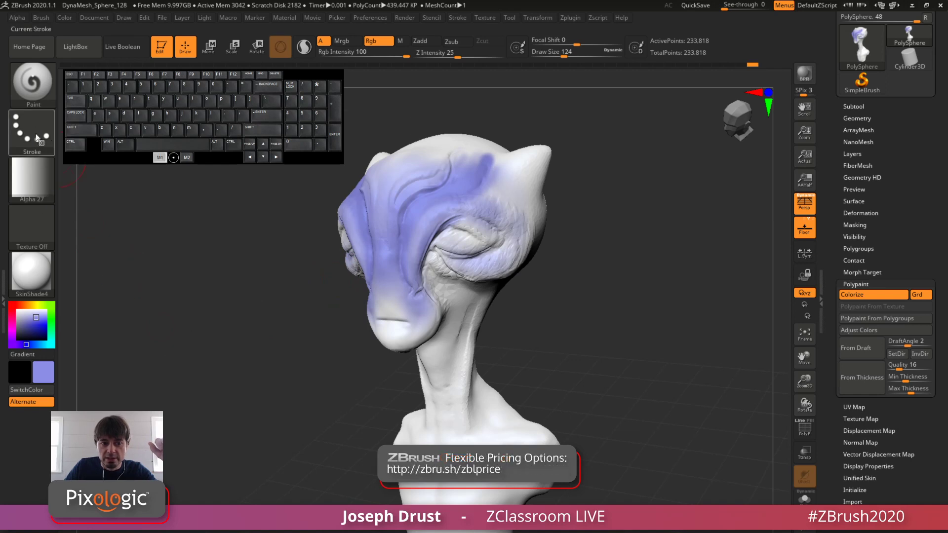
pyautogui.moveTo(311, 73)
pyautogui.mouseDown()
pyautogui.moveTo(314, 100)
pyautogui.moveTo(656, 145)
pyautogui.moveTo(733, 78)
pyautogui.mouseUp()
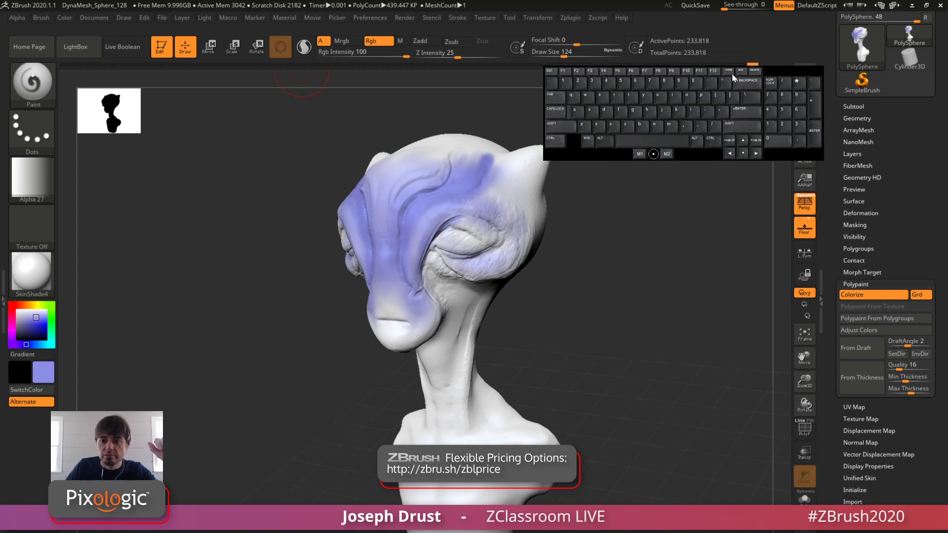
pyautogui.click(32, 144)
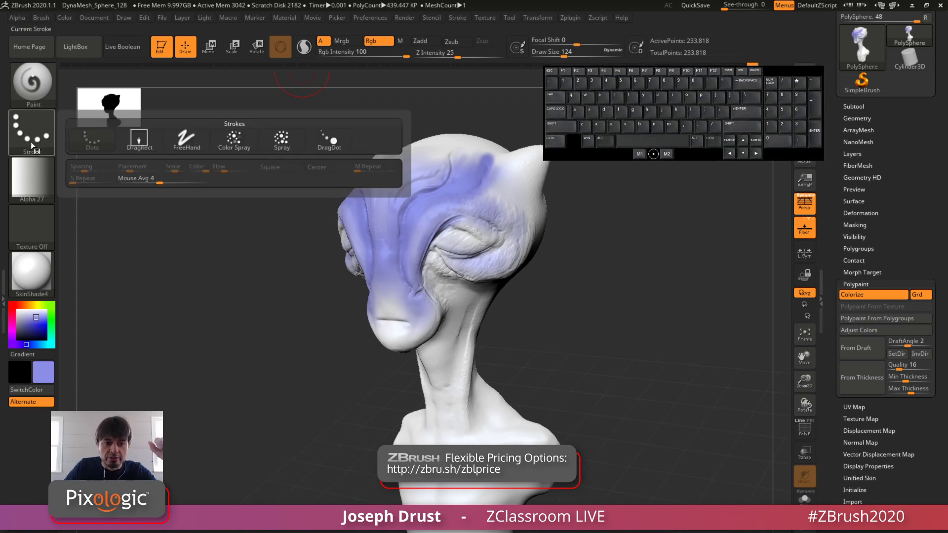
pyautogui.moveTo(141, 142)
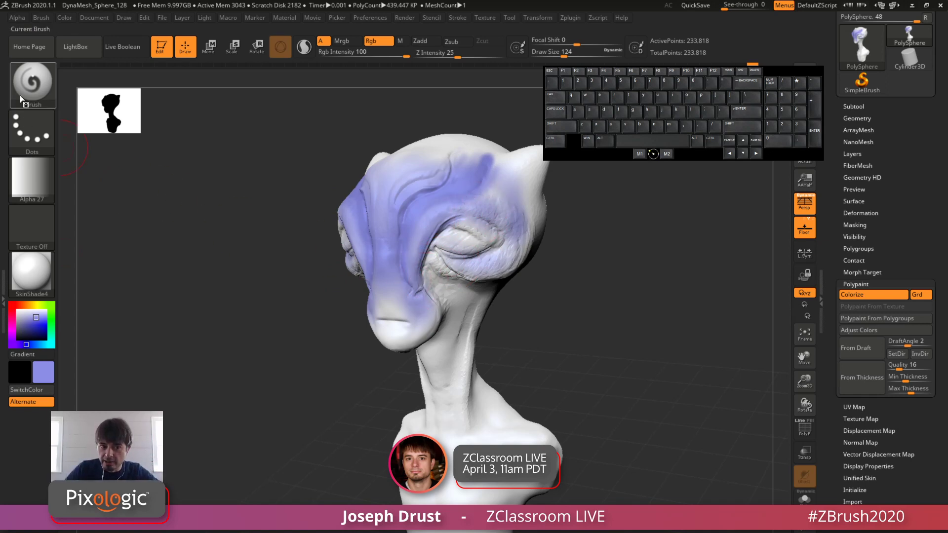
pyautogui.click(40, 136)
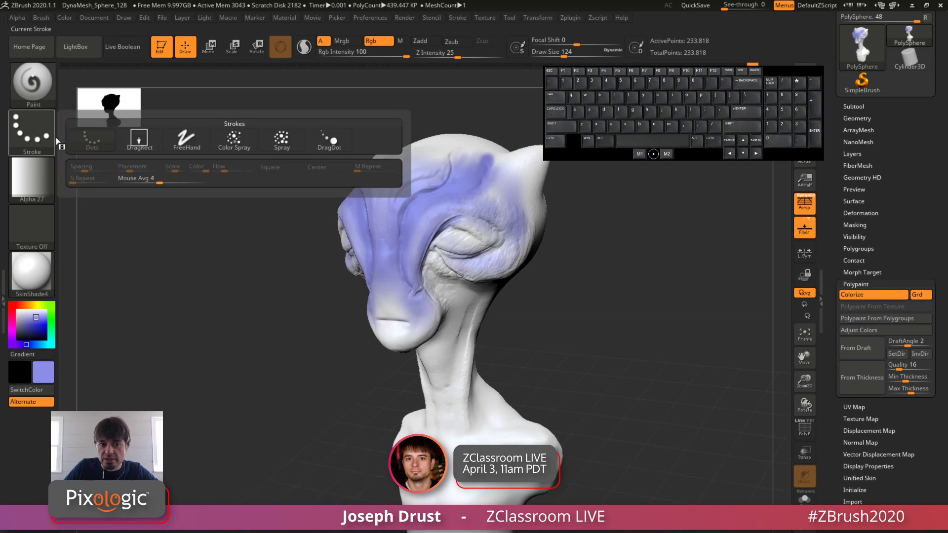
pyautogui.click(141, 140)
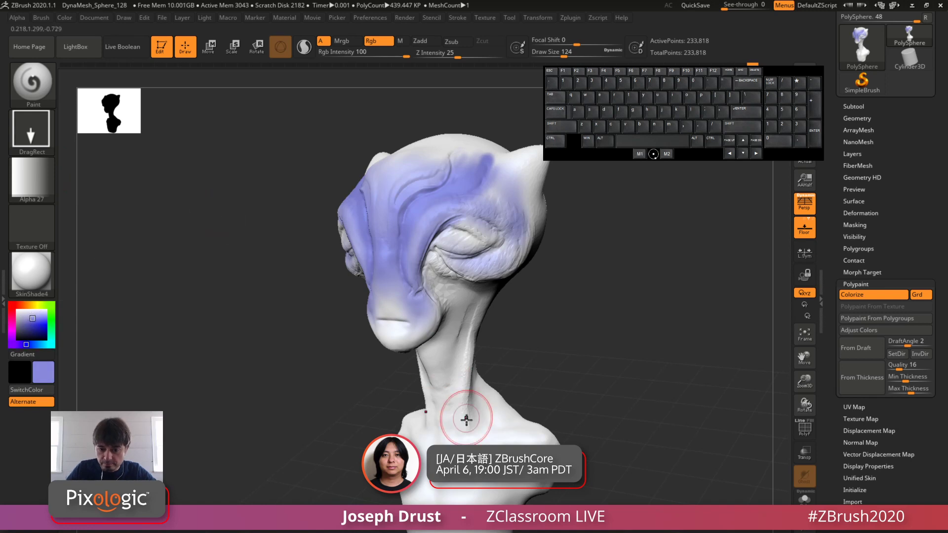
# Step: Try DragRect paint stamps on the neck and shoulders while toggling Paint With Alpha between them, undoing each stamp
pyautogui.moveTo(487, 430)
pyautogui.mouseDown()
pyautogui.moveTo(476, 336)
pyautogui.moveTo(503, 180)
pyautogui.moveTo(488, 367)
pyautogui.mouseUp()
pyautogui.hotkey('ctrl', 'z')
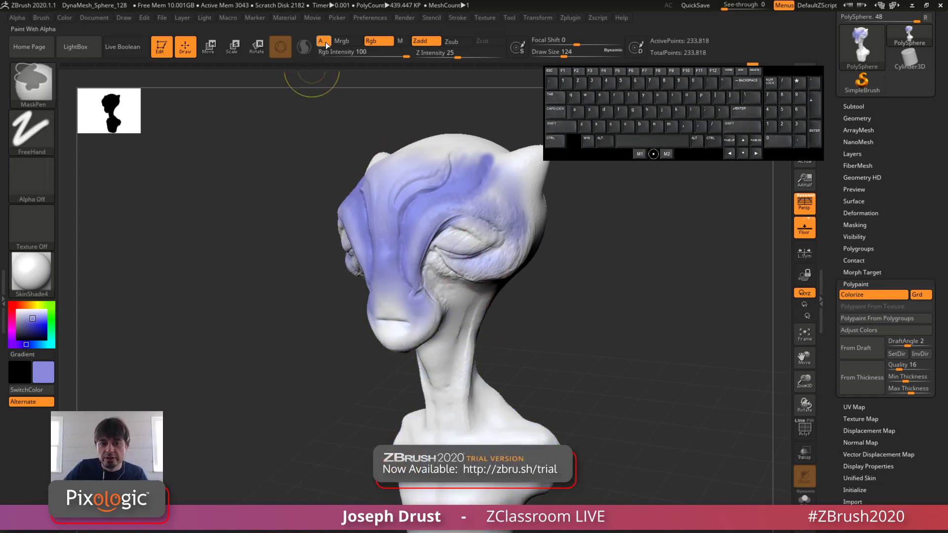
pyautogui.click(323, 43)
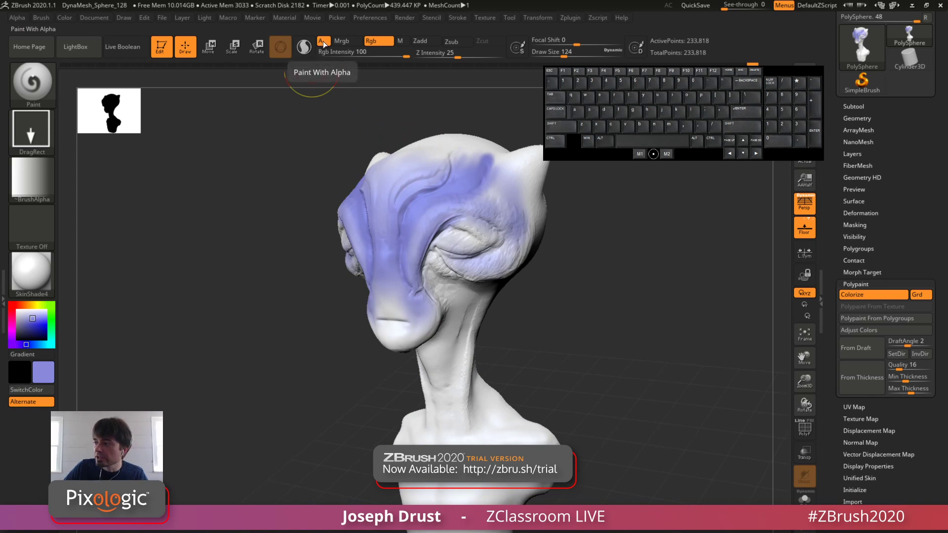
pyautogui.moveTo(489, 416)
pyautogui.mouseDown()
pyautogui.moveTo(469, 306)
pyautogui.moveTo(482, 352)
pyautogui.mouseUp()
pyautogui.hotkey('ctrl', 'z')
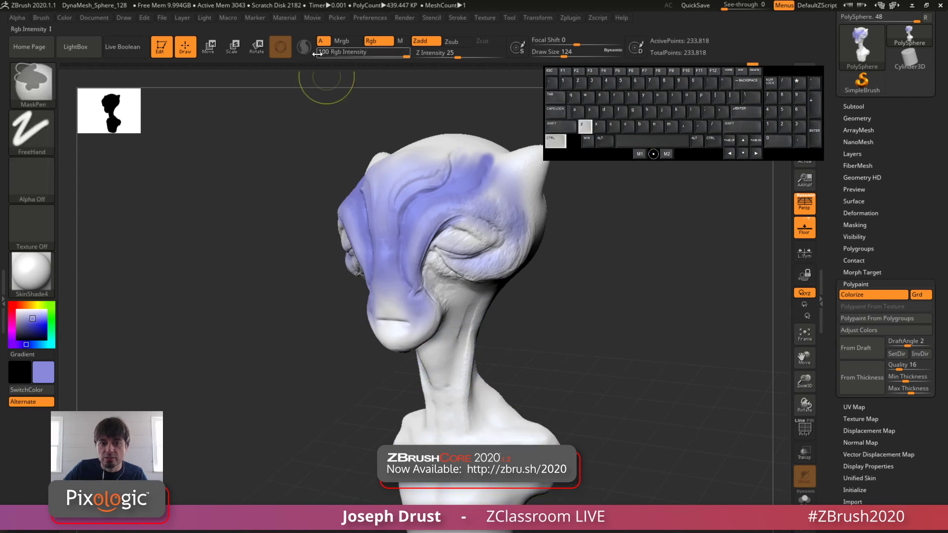
pyautogui.click(323, 42)
pyautogui.moveTo(439, 375)
pyautogui.mouseDown()
pyautogui.moveTo(457, 237)
pyautogui.moveTo(489, 195)
pyautogui.moveTo(500, 274)
pyautogui.mouseUp()
pyautogui.hotkey('ctrl', 'z')
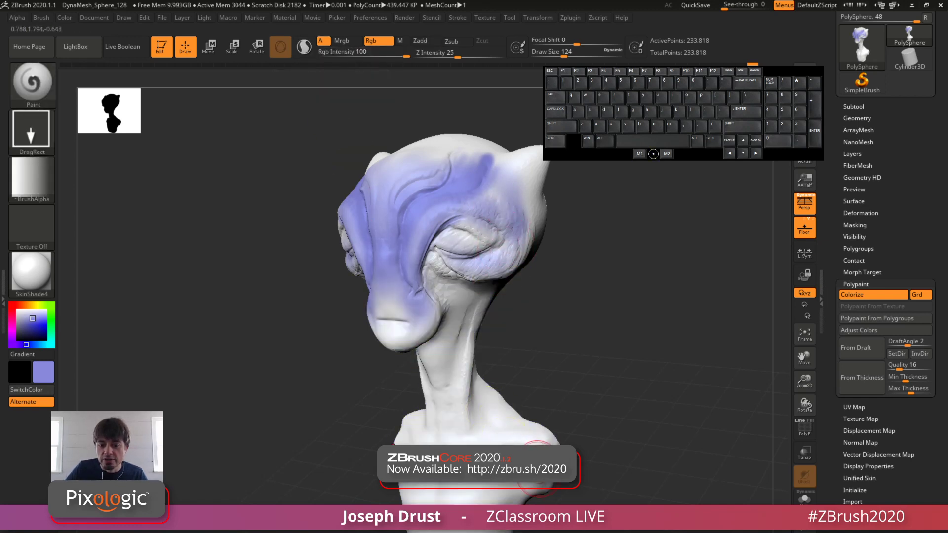
# Step: Stamp soft blue-violet color over the shoulders, the area below the eyes and the horns
pyautogui.moveTo(530, 458)
pyautogui.mouseDown()
pyautogui.moveTo(517, 353)
pyautogui.moveTo(487, 371)
pyautogui.mouseUp()
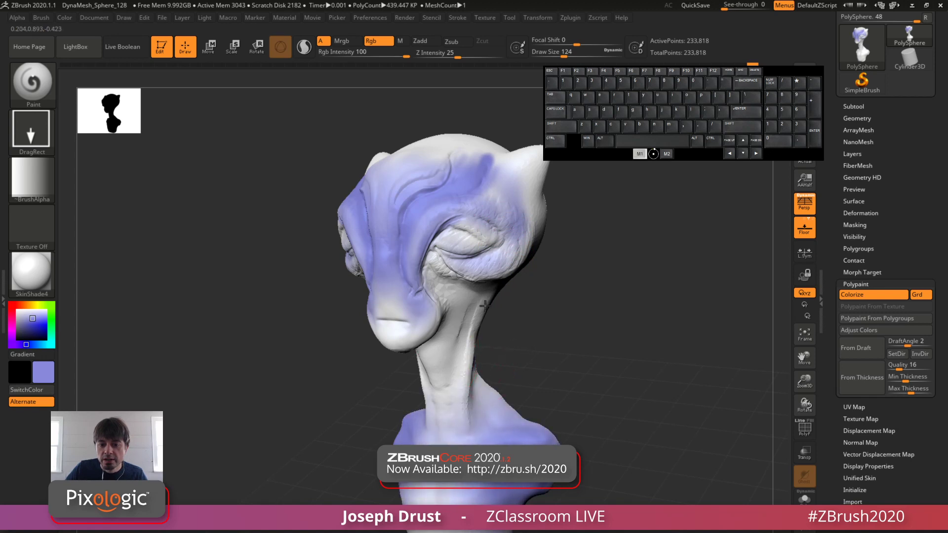
pyautogui.moveTo(485, 306); pyautogui.dragTo(490, 242)
pyautogui.hotkey('ctrl', 'z')
pyautogui.moveTo(467, 287)
pyautogui.mouseDown()
pyautogui.moveTo(495, 332)
pyautogui.moveTo(546, 321)
pyautogui.moveTo(552, 286)
pyautogui.moveTo(535, 284)
pyautogui.mouseUp()
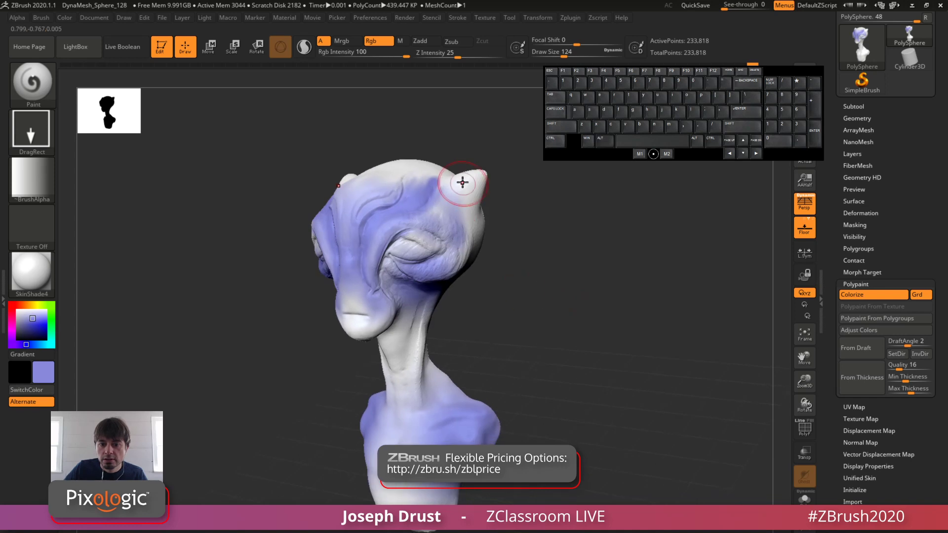
pyautogui.moveTo(462, 182); pyautogui.dragTo(492, 232)
pyautogui.moveTo(557, 277)
pyautogui.mouseDown()
pyautogui.moveTo(577, 275)
pyautogui.moveTo(555, 269)
pyautogui.mouseUp()
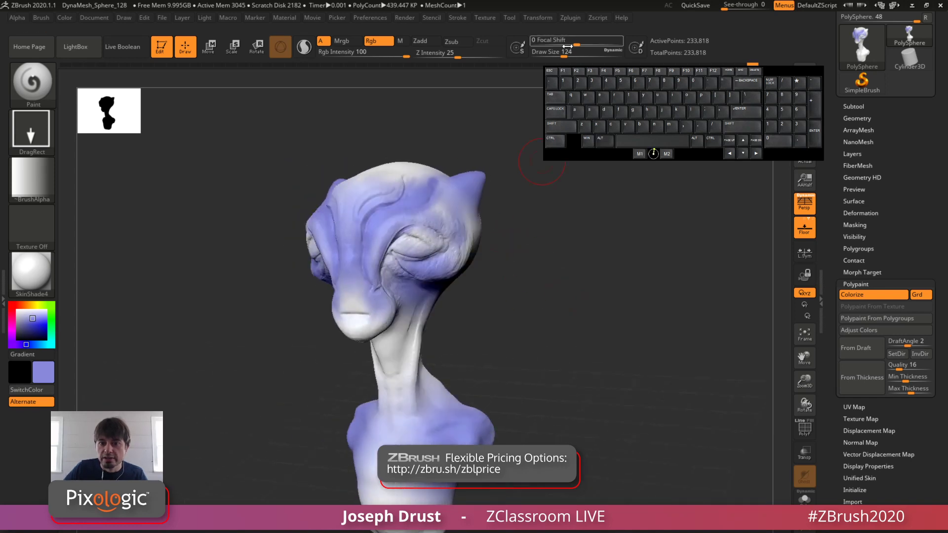
# Step: Set the Focal Shift to -100, try paint stamps on the shoulders and neck, and undo them
pyautogui.moveTo(576, 42); pyautogui.dragTo(518, 41)
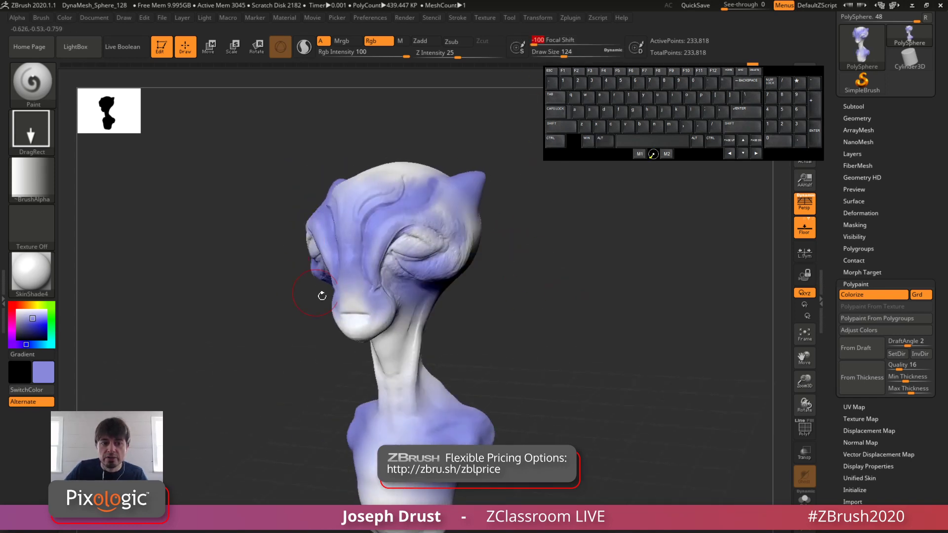
pyautogui.moveTo(457, 390)
pyautogui.mouseDown()
pyautogui.moveTo(462, 368)
pyautogui.moveTo(498, 435)
pyautogui.moveTo(405, 407)
pyautogui.moveTo(385, 440)
pyautogui.moveTo(389, 414)
pyautogui.moveTo(384, 420)
pyautogui.mouseUp()
pyautogui.hotkey('ctrl', 'z')
pyautogui.moveTo(515, 325)
pyautogui.mouseDown()
pyautogui.moveTo(538, 341)
pyautogui.moveTo(529, 321)
pyautogui.mouseUp()
pyautogui.moveTo(382, 262); pyautogui.dragTo(396, 283)
pyautogui.hotkey('ctrl', 'z')
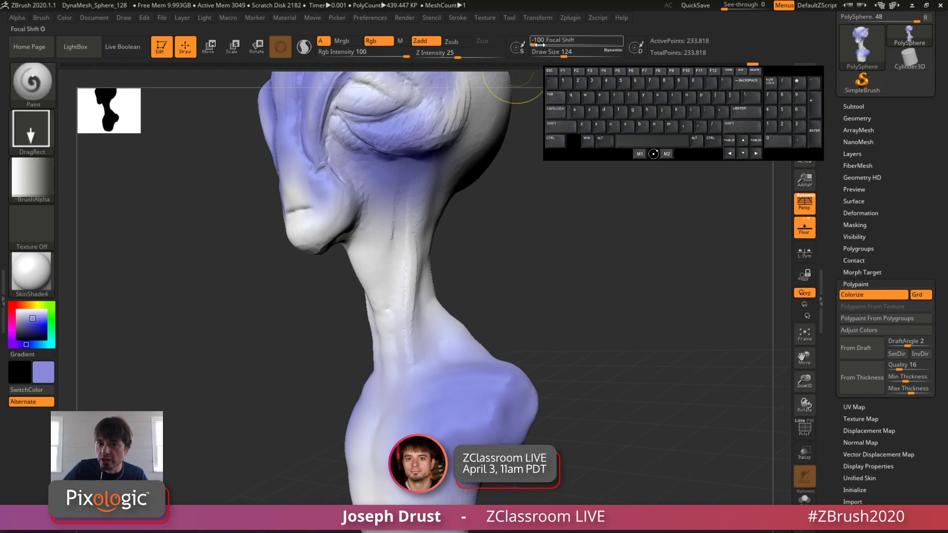
# Step: Try a neck stamp with a higher Focal Shift, undo it, and return the Focal Shift to -100
pyautogui.moveTo(572, 44); pyautogui.dragTo(576, 44)
pyautogui.moveTo(392, 235); pyautogui.dragTo(416, 271)
pyautogui.hotkey('ctrl', 'z')
pyautogui.click(534, 43)
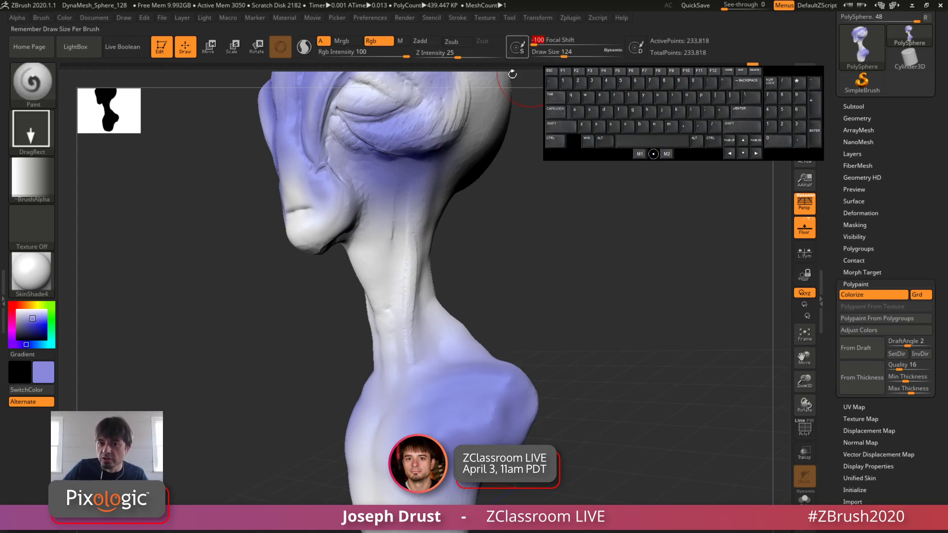
# Step: Examine the painted bust from the side and front, review the symmetry options, and toggle symmetry
pyautogui.press('f')
pyautogui.moveTo(548, 213); pyautogui.dragTo(651, 279)
pyautogui.moveTo(442, 442)
pyautogui.mouseDown()
pyautogui.moveTo(440, 375)
pyautogui.moveTo(395, 444)
pyautogui.moveTo(406, 502)
pyautogui.moveTo(385, 506)
pyautogui.moveTo(398, 504)
pyautogui.mouseUp()
pyautogui.moveTo(651, 317); pyautogui.dragTo(519, 322)
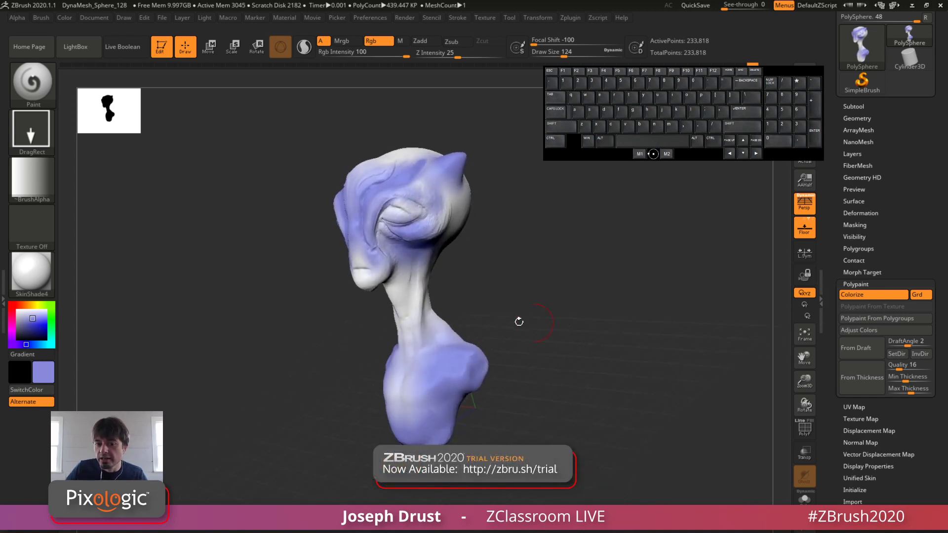
pyautogui.moveTo(500, 254)
pyautogui.mouseDown()
pyautogui.moveTo(469, 251)
pyautogui.moveTo(504, 269)
pyautogui.moveTo(434, 284)
pyautogui.moveTo(408, 277)
pyautogui.moveTo(394, 294)
pyautogui.moveTo(440, 314)
pyautogui.moveTo(522, 316)
pyautogui.moveTo(583, 250)
pyautogui.moveTo(520, 286)
pyautogui.moveTo(569, 271)
pyautogui.moveTo(518, 277)
pyautogui.moveTo(517, 298)
pyautogui.mouseUp()
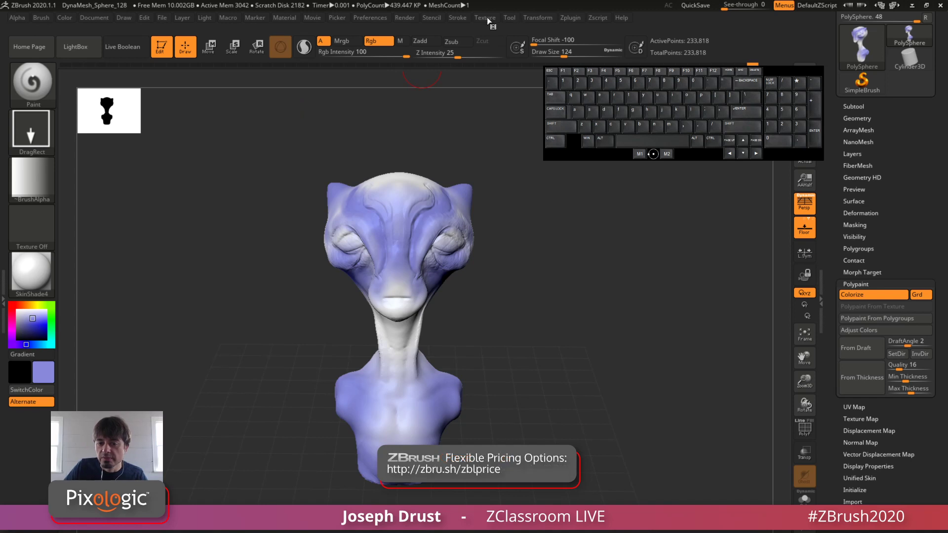
pyautogui.click(535, 18)
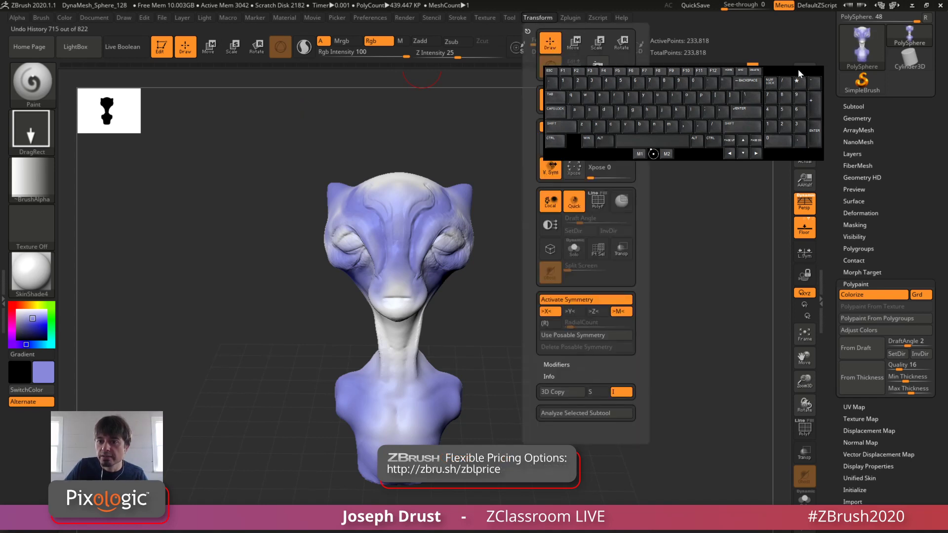
pyautogui.moveTo(798, 72); pyautogui.dragTo(325, 77)
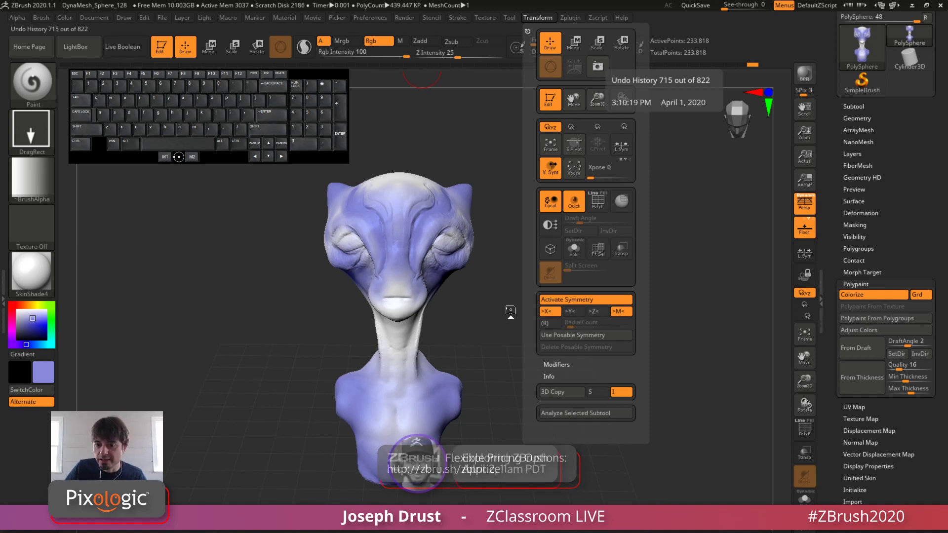
pyautogui.press('x')
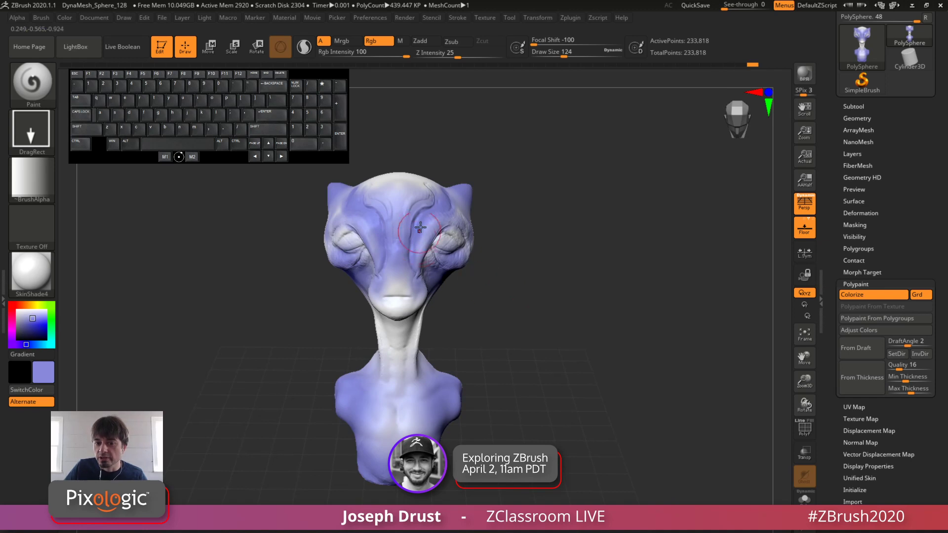
# Step: Choose Alpha 11, undo a first test stamp, and stamp blue-violet color over the face and neck
pyautogui.click(38, 171)
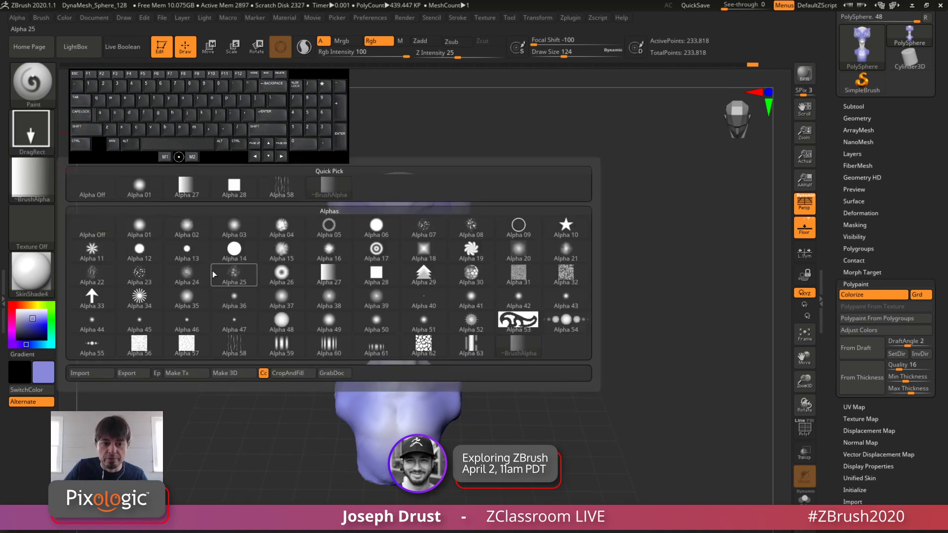
pyautogui.click(100, 260)
pyautogui.moveTo(501, 191)
pyautogui.mouseDown()
pyautogui.moveTo(450, 206)
pyautogui.moveTo(464, 153)
pyautogui.moveTo(454, 120)
pyautogui.moveTo(481, 136)
pyautogui.moveTo(476, 190)
pyautogui.mouseUp()
pyautogui.hotkey('ctrl', 'z')
pyautogui.moveTo(367, 312); pyautogui.dragTo(406, 167)
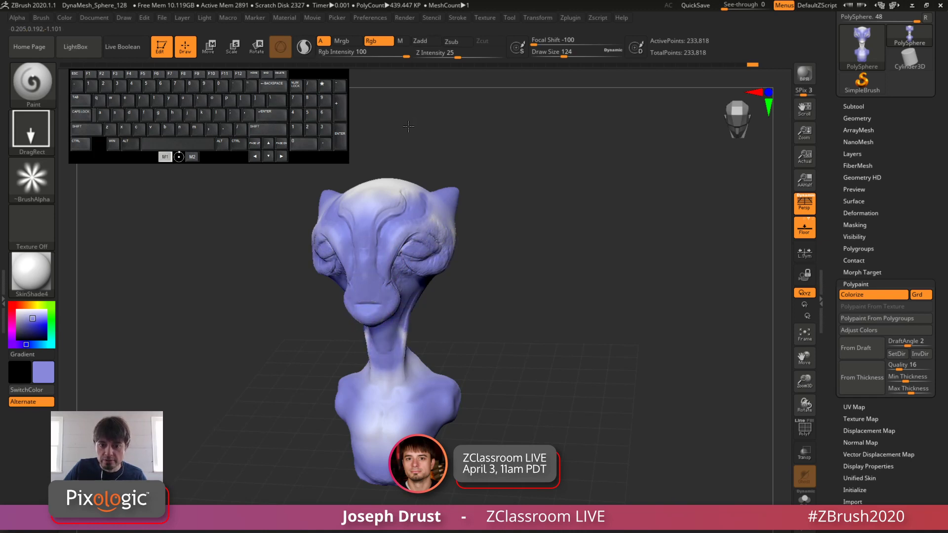
pyautogui.moveTo(447, 113); pyautogui.dragTo(609, 239)
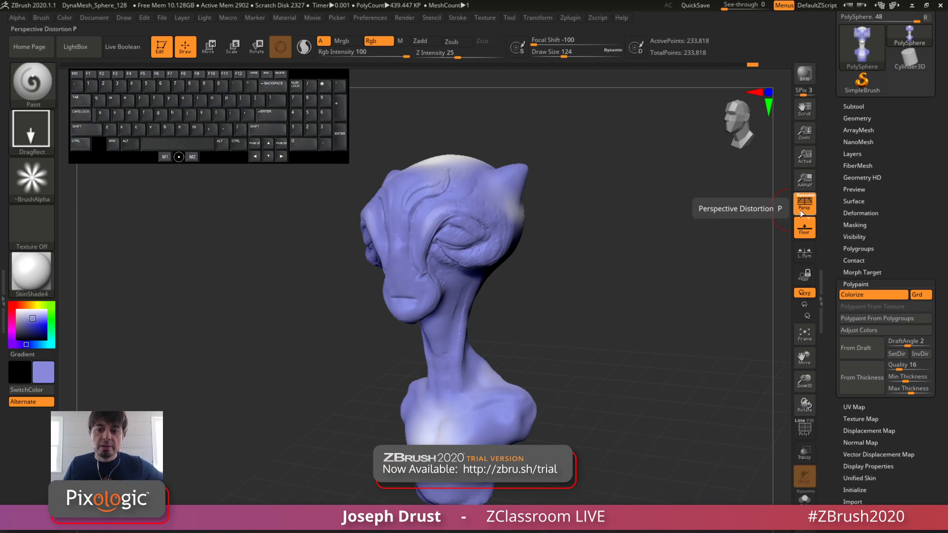
# Step: Compare perspective focal lengths of 28 mm and 35 mm on the bust, returning to 28 mm
pyautogui.moveTo(623, 260); pyautogui.dragTo(607, 309)
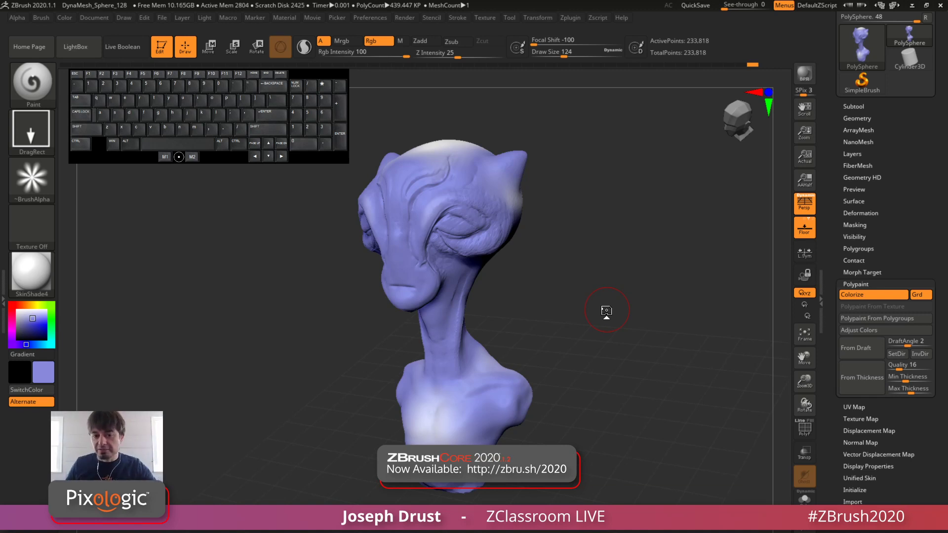
pyautogui.click(99, 18)
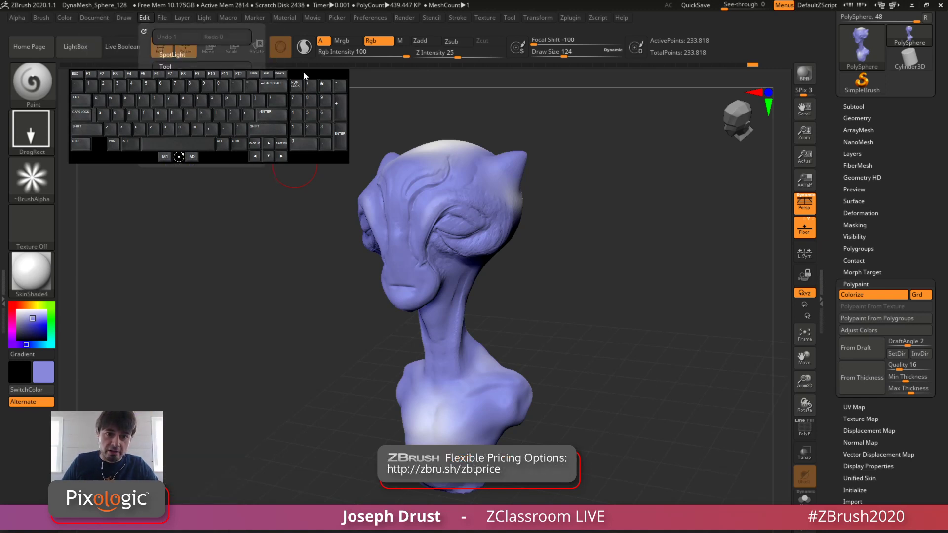
pyautogui.moveTo(303, 71)
pyautogui.mouseDown()
pyautogui.moveTo(711, 141)
pyautogui.moveTo(780, 304)
pyautogui.moveTo(739, 446)
pyautogui.moveTo(737, 353)
pyautogui.mouseUp()
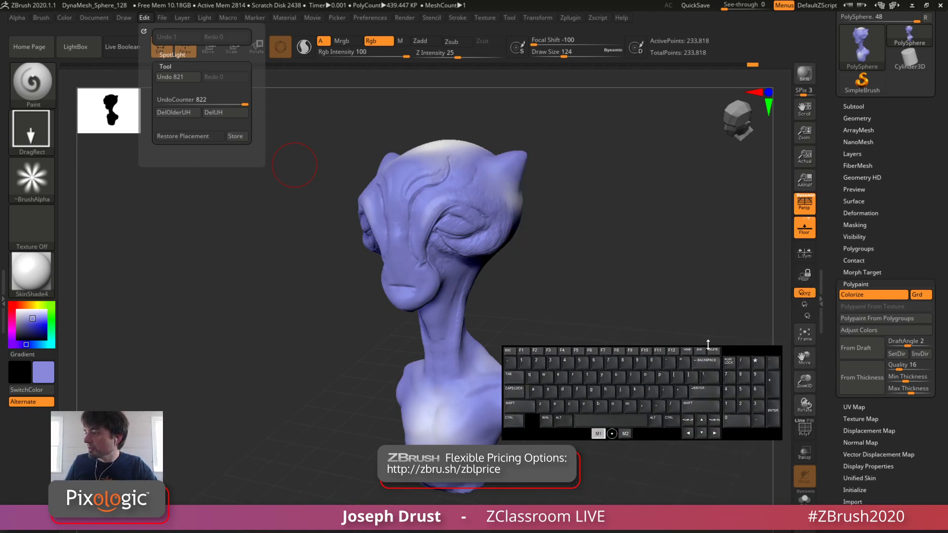
pyautogui.click(124, 17)
pyautogui.scroll(-3, 169, 213)
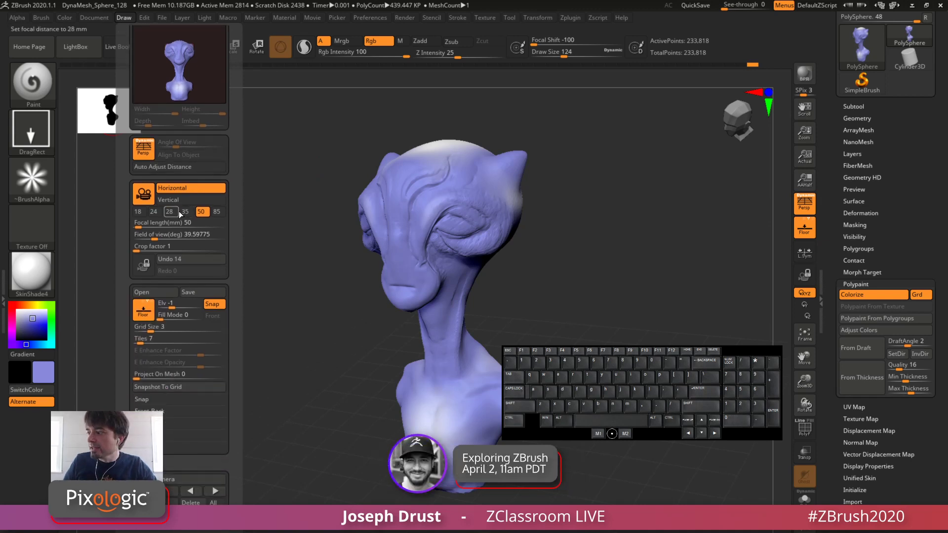
pyautogui.click(167, 215)
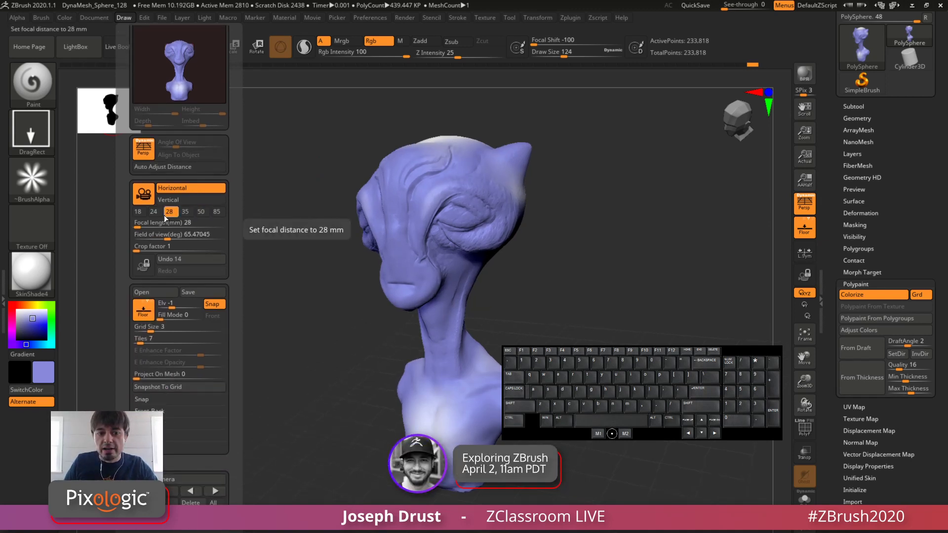
pyautogui.click(182, 213)
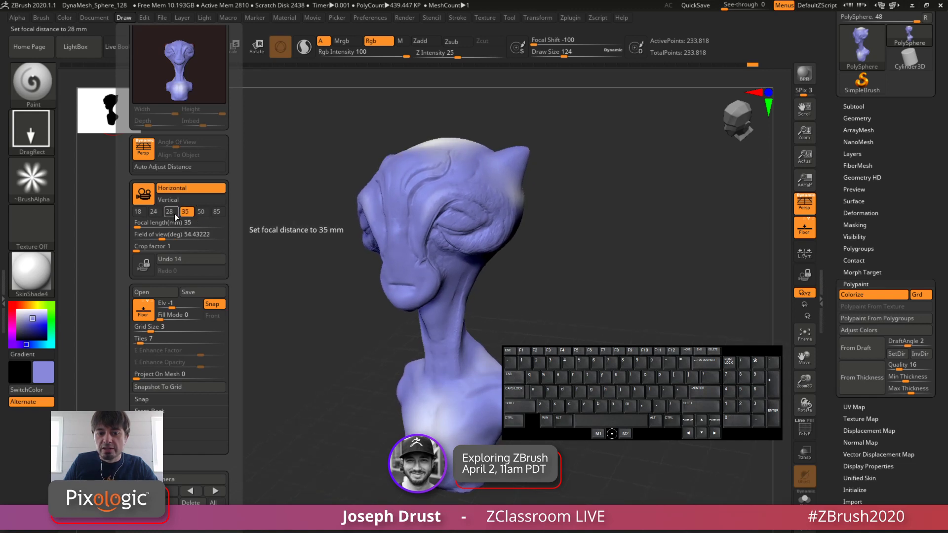
pyautogui.click(170, 215)
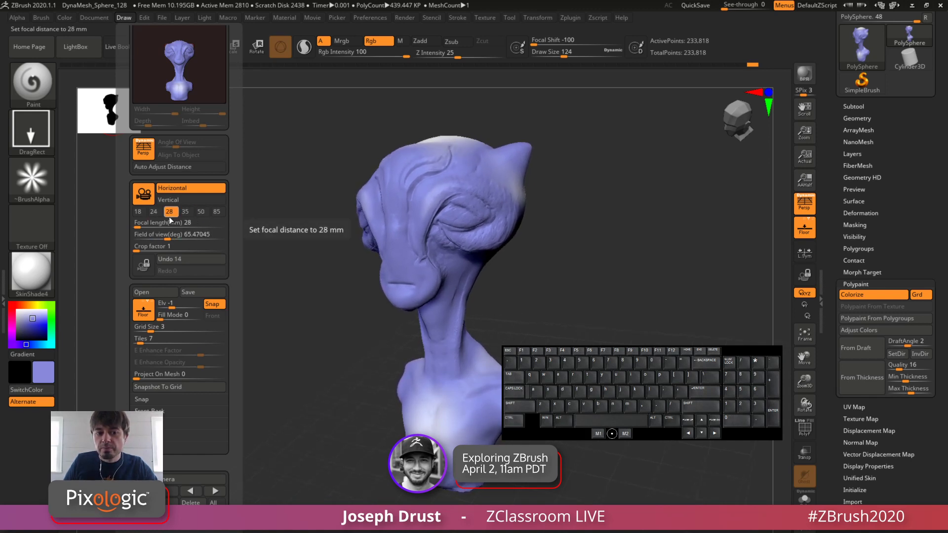
# Step: Compare the bust from several angles with Perspective Distortion off and on, leaving it on
pyautogui.click(808, 211)
pyautogui.keyDown('shift'); pyautogui.moveTo(760, 218); pyautogui.dragTo(645, 248); pyautogui.keyUp('shift')
pyautogui.click(801, 204)
pyautogui.click(795, 211)
pyautogui.click(802, 206)
pyautogui.click(801, 207)
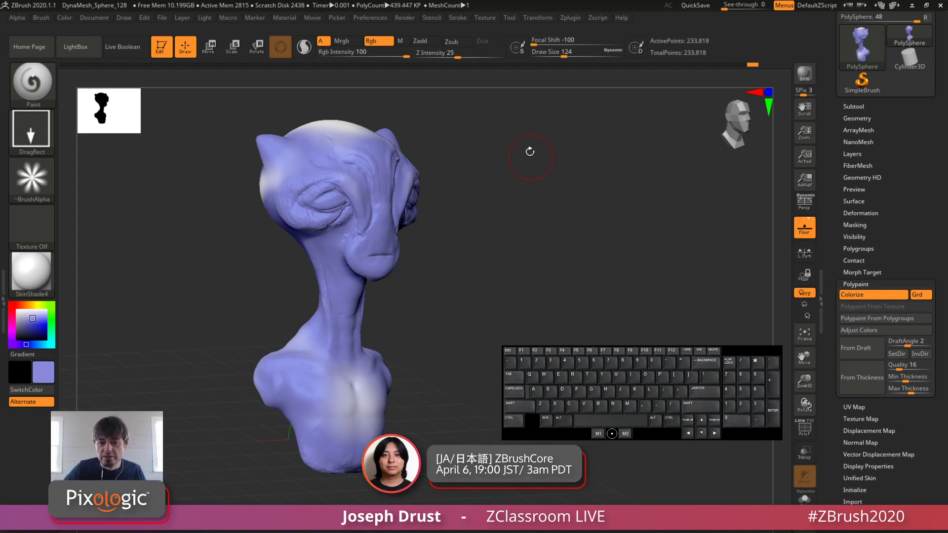
pyautogui.moveTo(529, 152); pyautogui.dragTo(601, 242)
pyautogui.press('p')
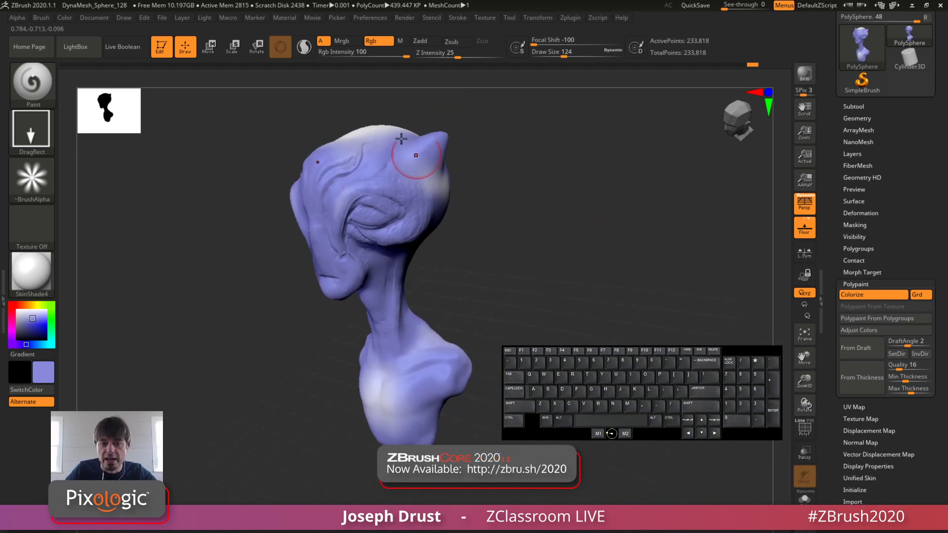
# Step: Set the perspective focal length to 50 mm and compare the bust with perspective off and on
pyautogui.click(95, 19)
pyautogui.moveTo(123, 18)
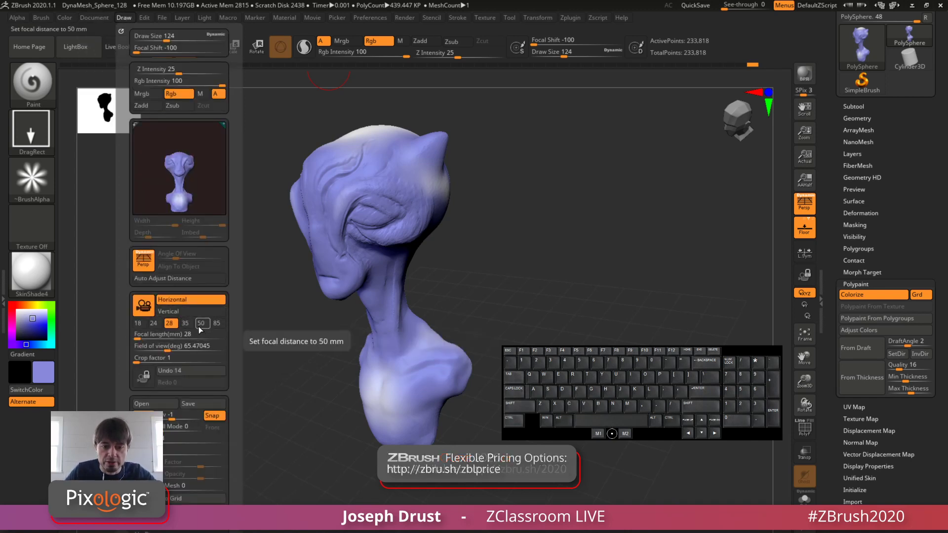
pyautogui.moveTo(570, 226)
pyautogui.mouseDown()
pyautogui.moveTo(590, 248)
pyautogui.moveTo(652, 251)
pyautogui.moveTo(606, 252)
pyautogui.mouseUp()
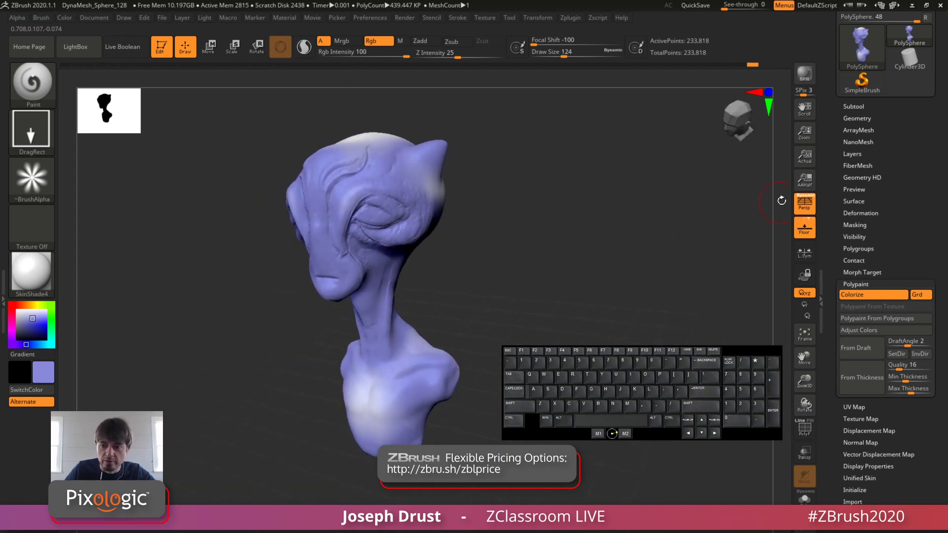
pyautogui.click(807, 214)
pyautogui.click(808, 213)
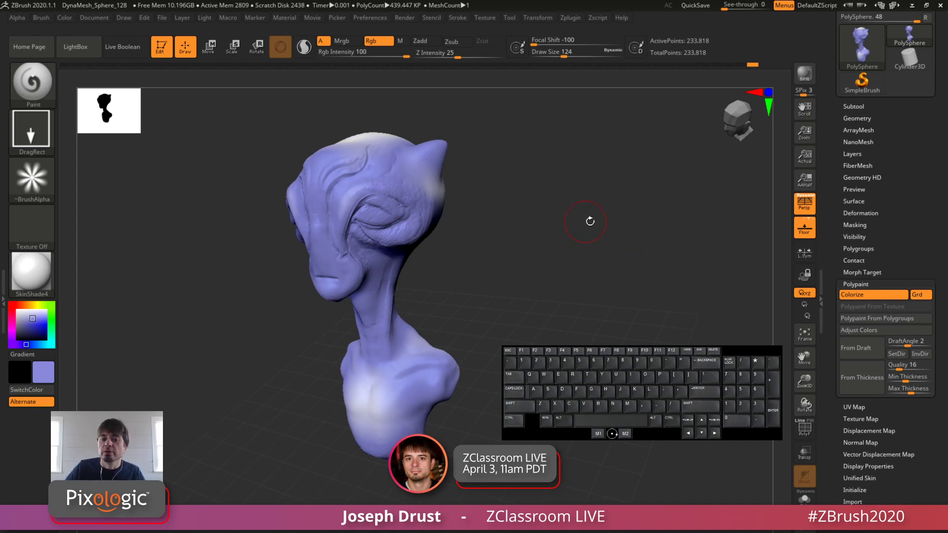
pyautogui.keyDown('alt'); pyautogui.moveTo(590, 221); pyautogui.dragTo(586, 217); pyautogui.keyUp('alt')
pyautogui.moveTo(528, 217); pyautogui.dragTo(627, 218)
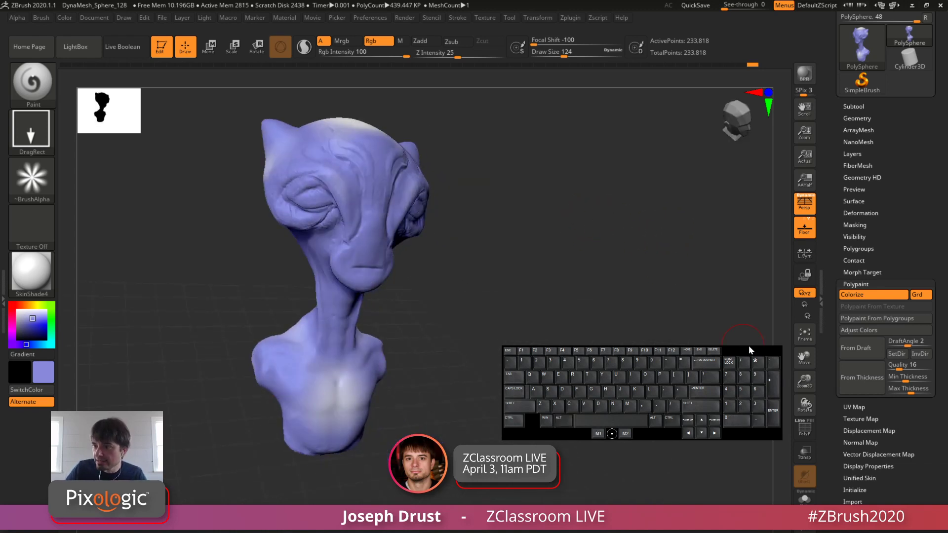
pyautogui.moveTo(748, 346); pyautogui.dragTo(305, 73)
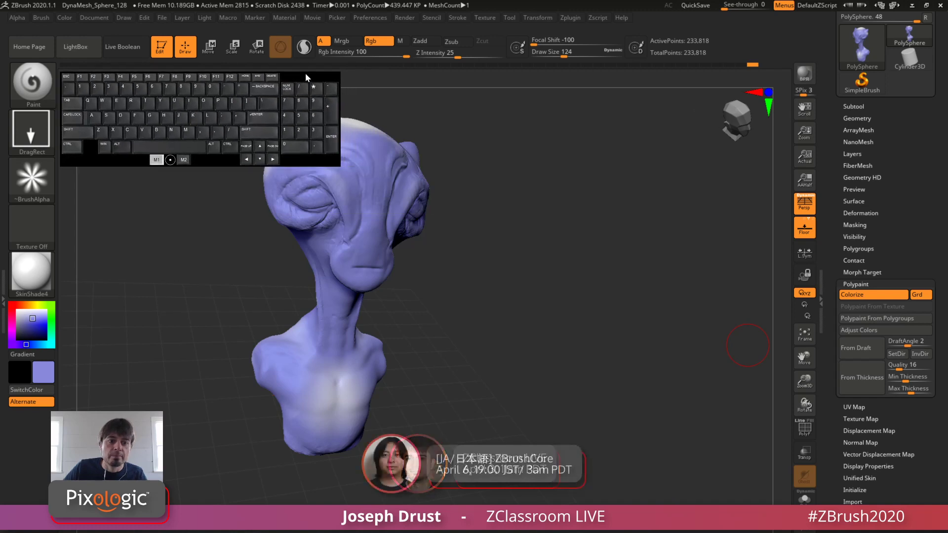
pyautogui.moveTo(598, 198)
pyautogui.mouseDown()
pyautogui.moveTo(686, 249)
pyautogui.moveTo(622, 210)
pyautogui.moveTo(593, 212)
pyautogui.mouseUp()
pyautogui.moveTo(657, 215); pyautogui.dragTo(212, 254)
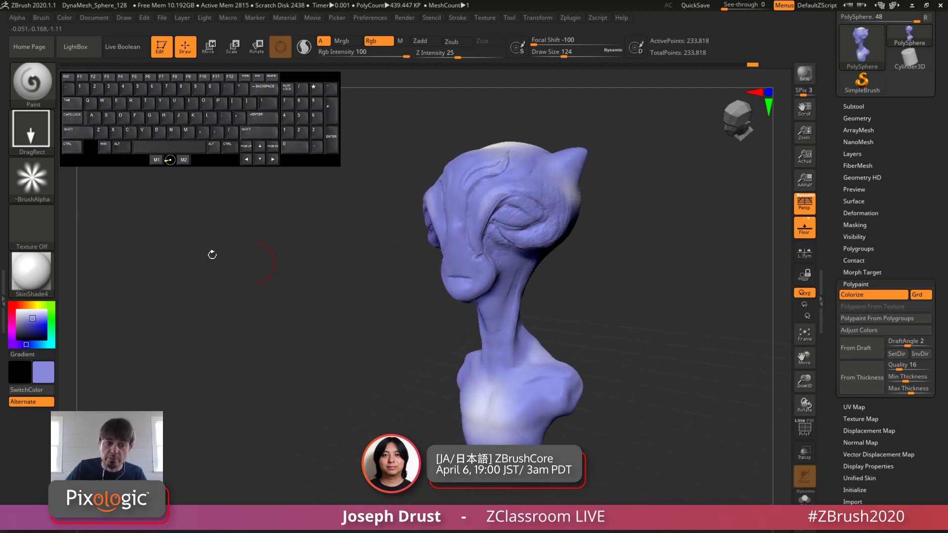
# Step: Select Alpha 37 and a dark gray paint color, trying and undoing a stamp on the chest in between
pyautogui.click(31, 177)
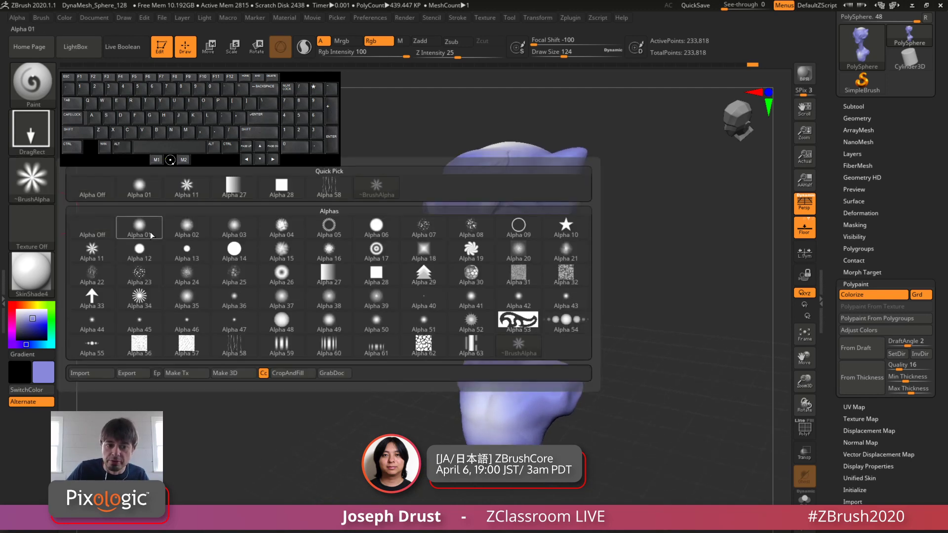
pyautogui.click(267, 292)
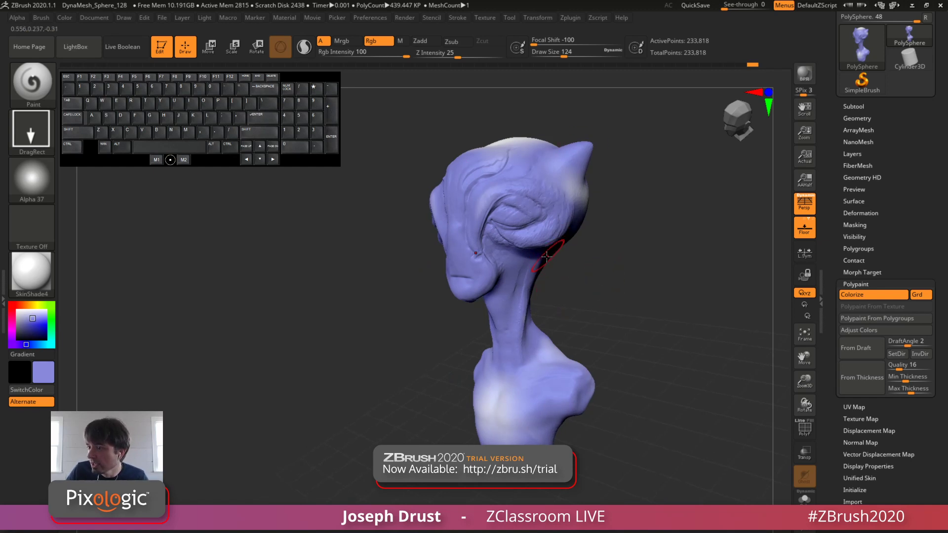
pyautogui.click(525, 278)
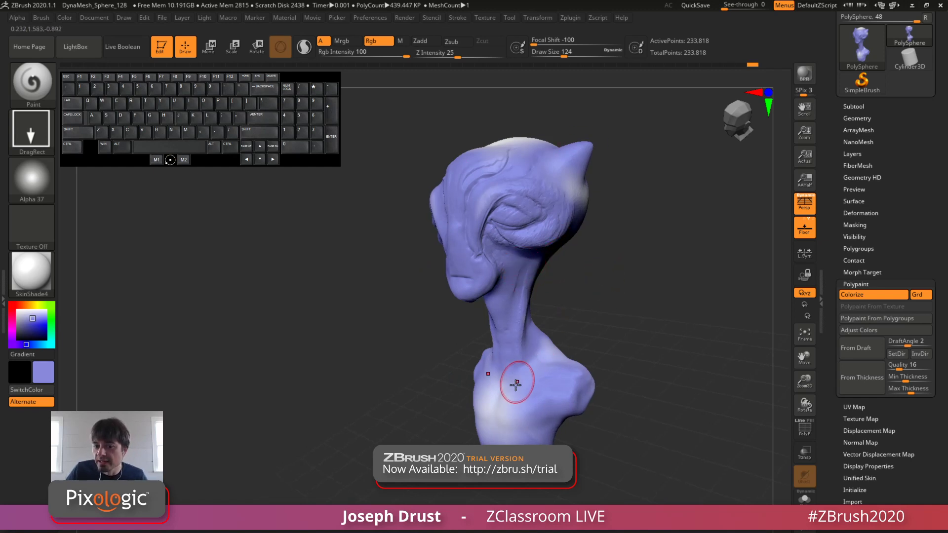
pyautogui.moveTo(512, 382); pyautogui.dragTo(517, 367)
pyautogui.hotkey('ctrl', 'z')
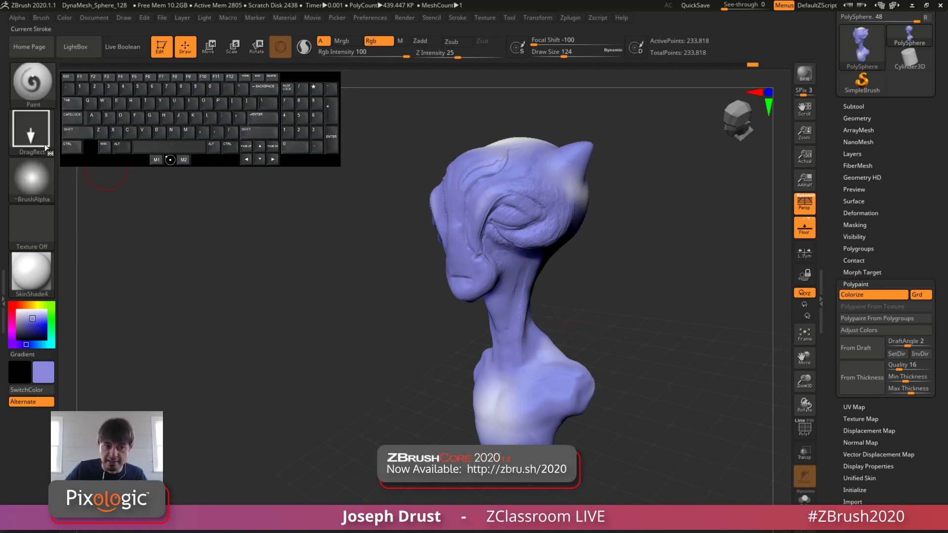
pyautogui.moveTo(30, 321)
pyautogui.mouseDown()
pyautogui.moveTo(32, 332)
pyautogui.moveTo(17, 329)
pyautogui.mouseUp()
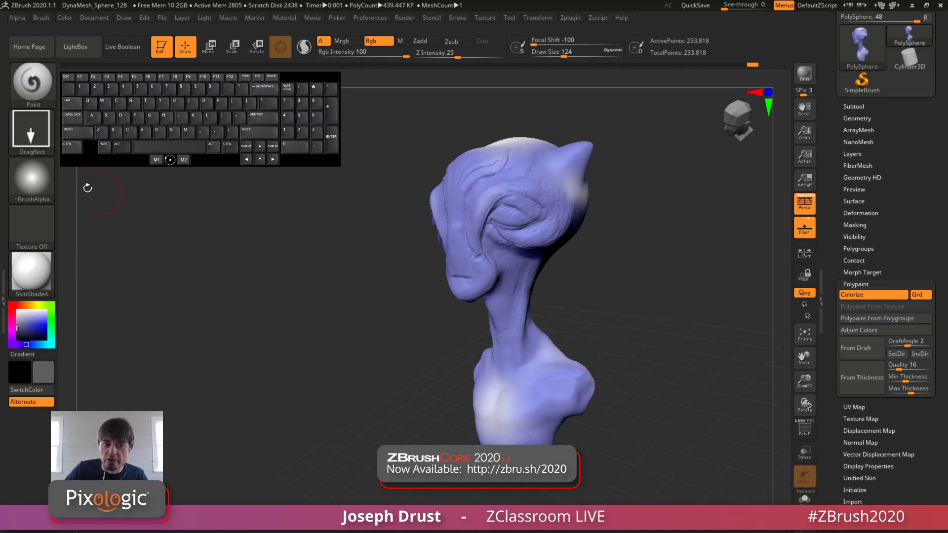
# Step: Expand the MeshIntegrity section of the Geometry settings and examine its mesh checking and fixing options
pyautogui.click(858, 119)
pyautogui.moveTo(833, 416); pyautogui.dragTo(836, 342)
pyautogui.click(867, 347)
pyautogui.click(852, 312)
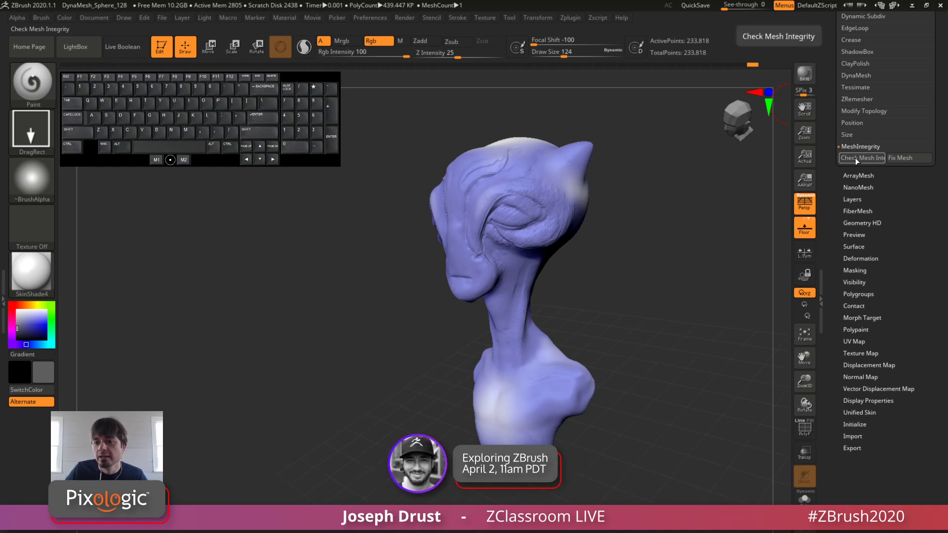
pyautogui.moveTo(829, 167); pyautogui.dragTo(829, 217)
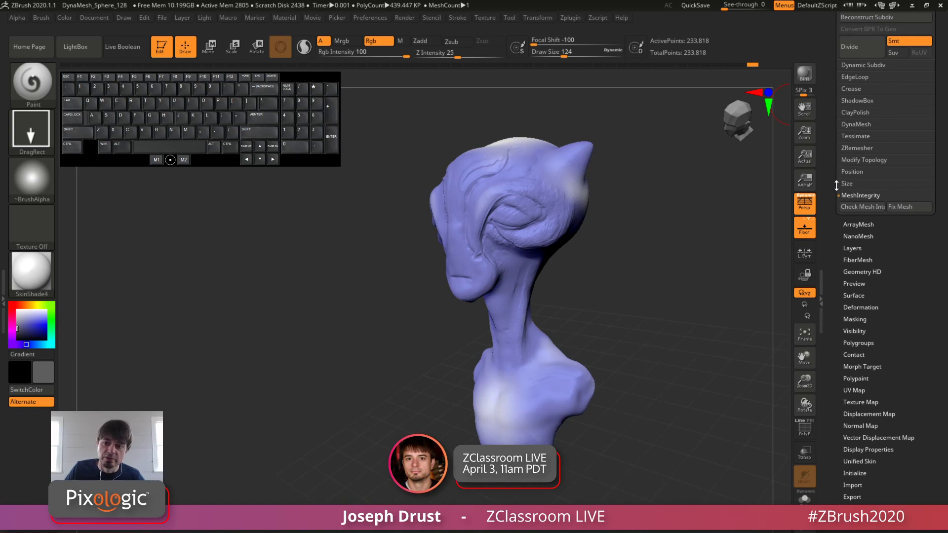
pyautogui.moveTo(836, 185); pyautogui.dragTo(828, 231)
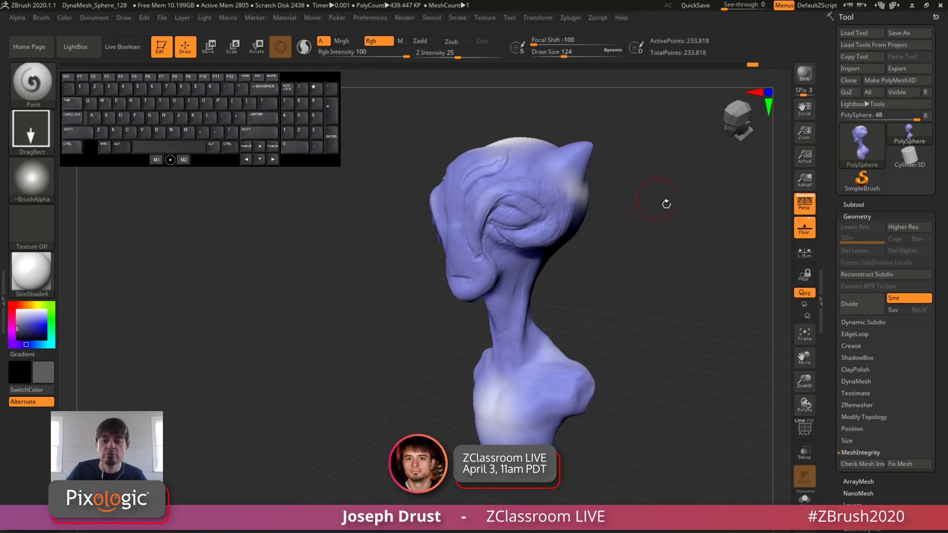
pyautogui.moveTo(681, 252); pyautogui.dragTo(692, 262)
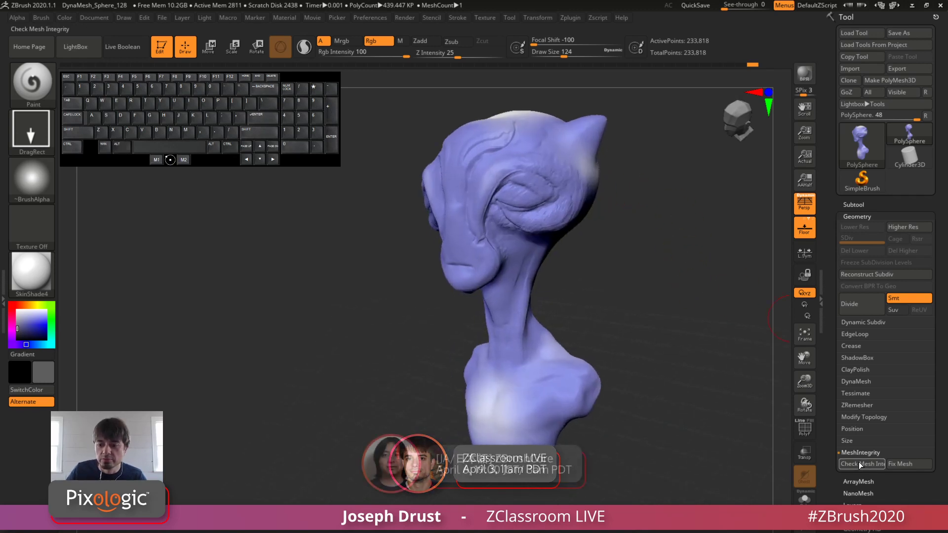
pyautogui.moveTo(642, 284); pyautogui.dragTo(646, 285)
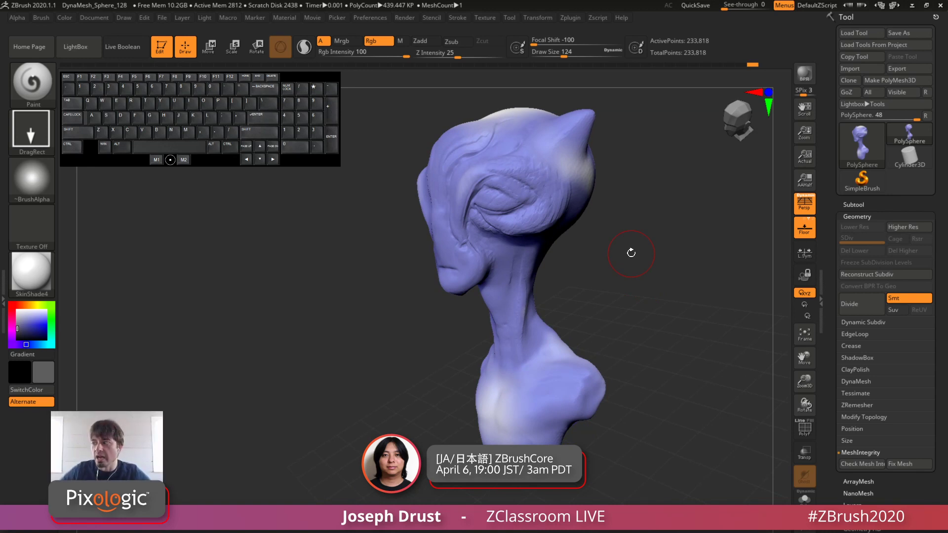
pyautogui.moveTo(656, 245)
pyautogui.mouseDown()
pyautogui.moveTo(665, 235)
pyautogui.moveTo(599, 195)
pyautogui.moveTo(607, 186)
pyautogui.mouseUp()
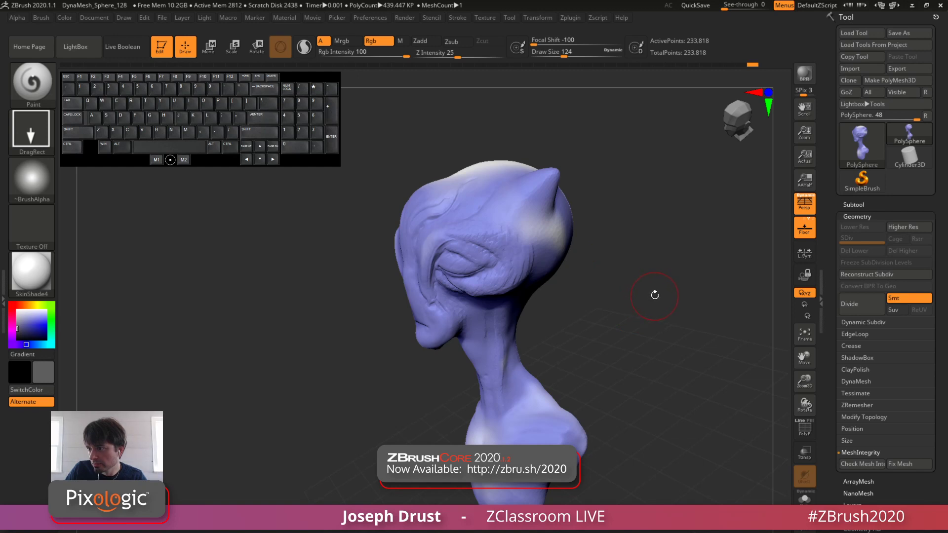
pyautogui.moveTo(699, 330); pyautogui.dragTo(698, 322)
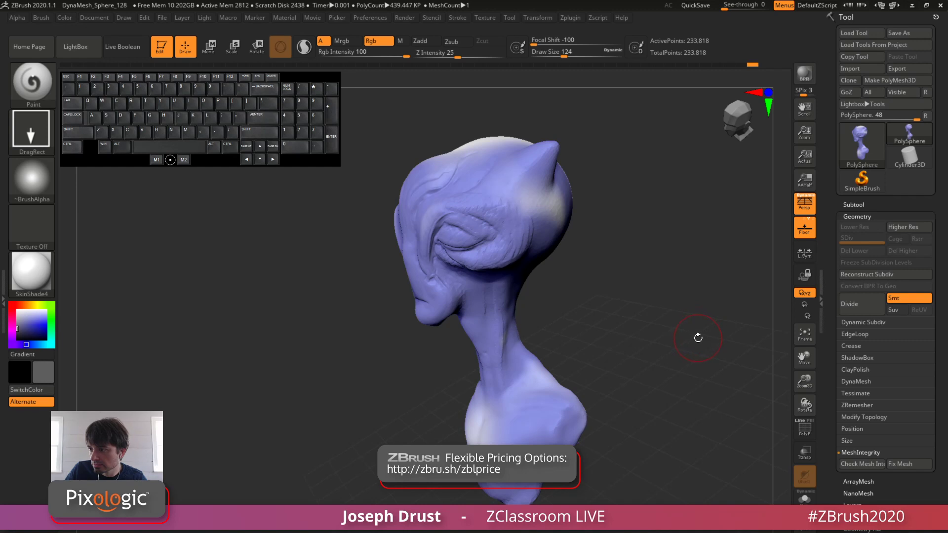
# Step: Set the brush draw size to 116 and select Alpha 14
pyautogui.moveTo(698, 349); pyautogui.dragTo(705, 355)
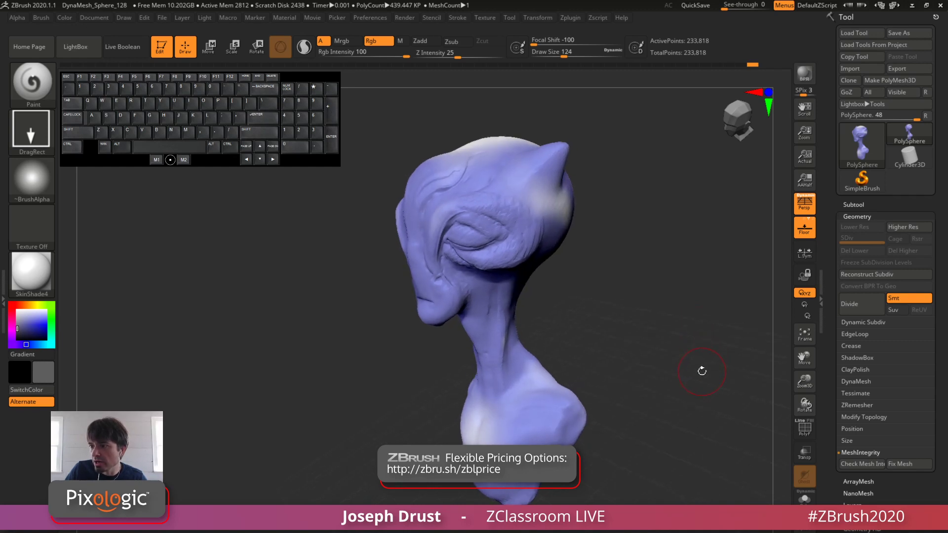
pyautogui.moveTo(563, 52); pyautogui.dragTo(564, 54)
pyautogui.click(559, 54)
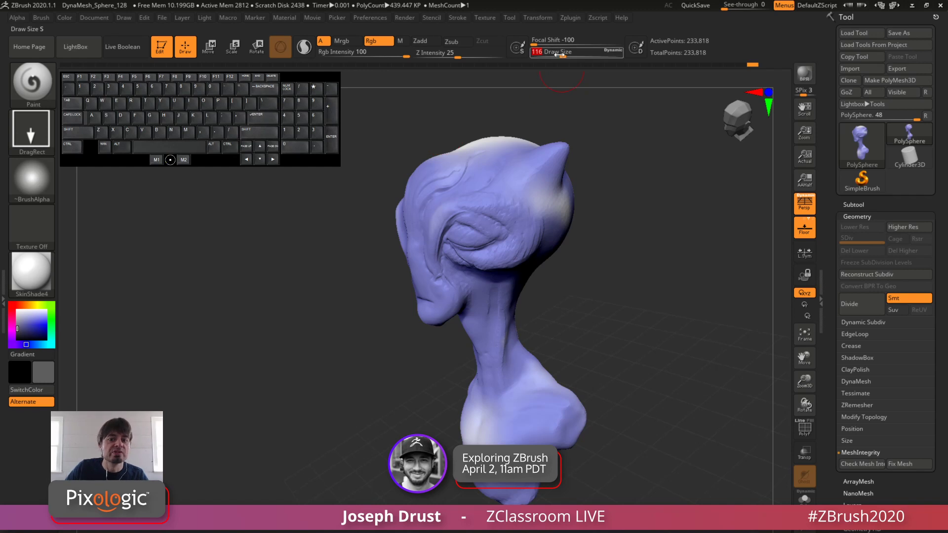
pyautogui.moveTo(690, 202); pyautogui.dragTo(606, 211)
pyautogui.click(43, 186)
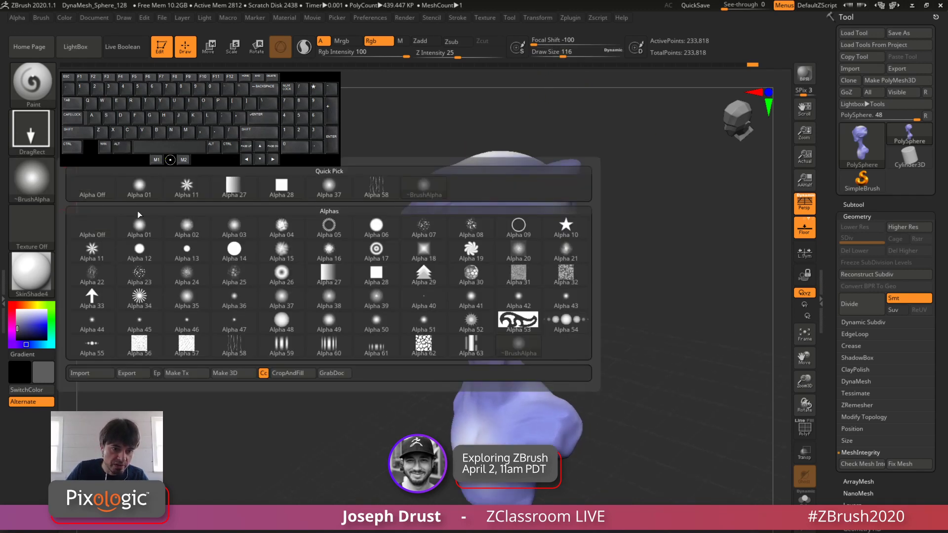
pyautogui.click(234, 251)
pyautogui.keyDown('alt'); pyautogui.moveTo(635, 240); pyautogui.dragTo(635, 264); pyautogui.keyUp('alt')
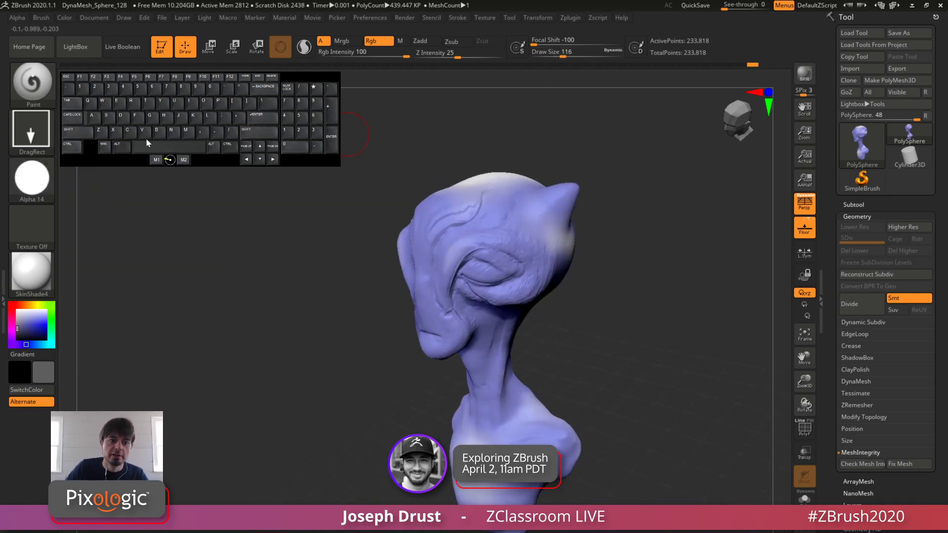
# Step: Switch the Paint brush to the Spray stroke with Alpha 01 and pick a light lavender paint color
pyautogui.click(34, 135)
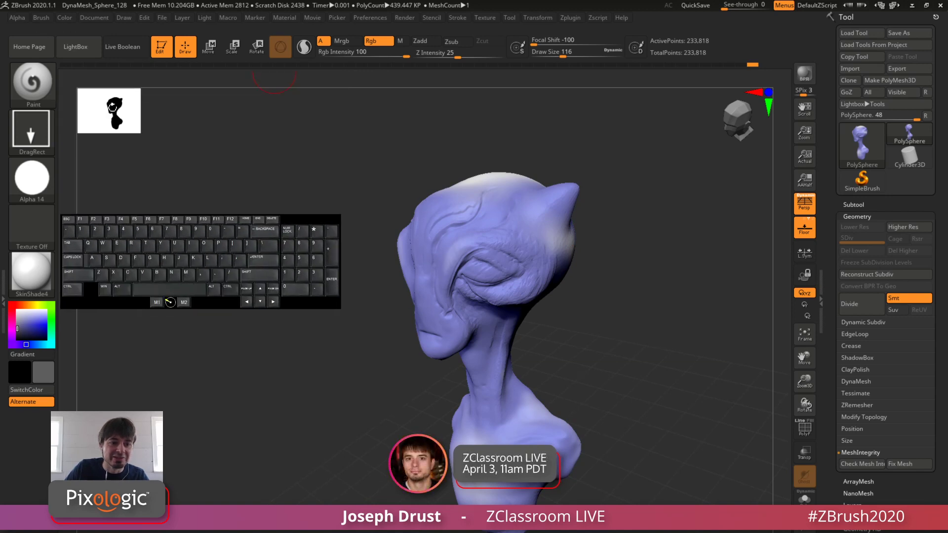
pyautogui.click(31, 133)
pyautogui.click(282, 140)
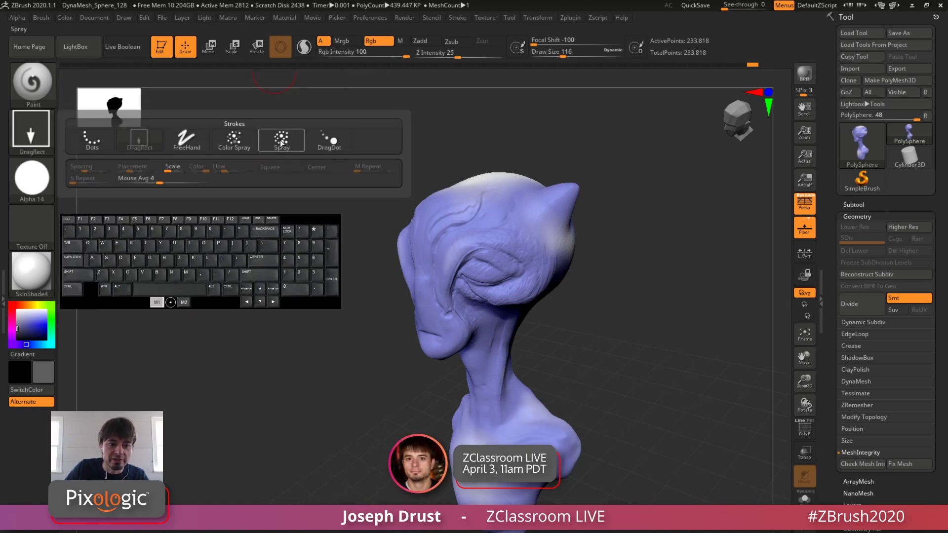
pyautogui.click(32, 177)
pyautogui.click(140, 188)
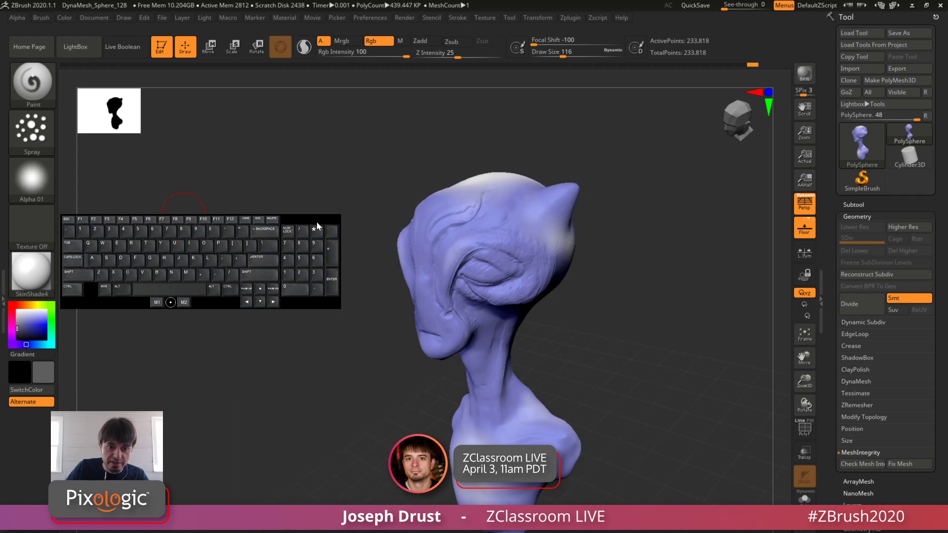
pyautogui.click(31, 316)
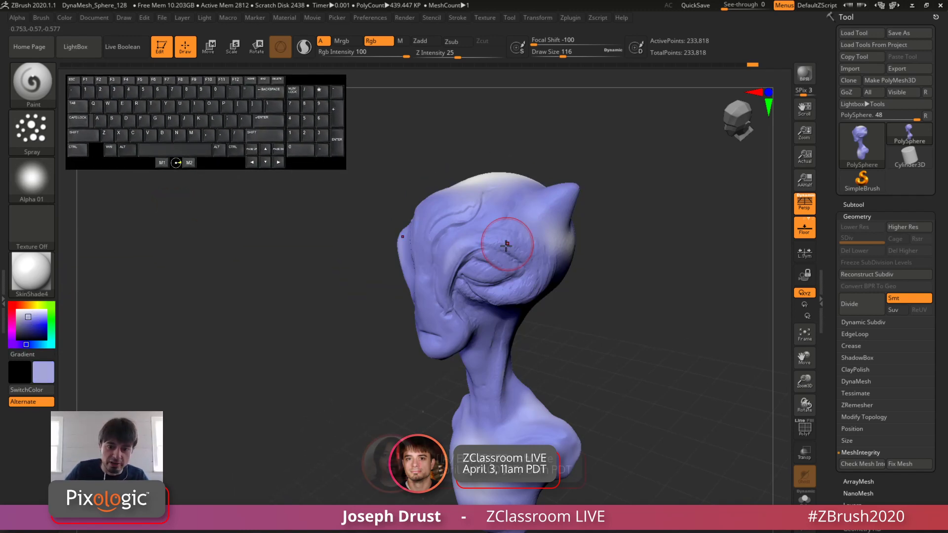
# Step: Reduce the draw size to 54 and spray light lavender paint around the eyes and brow of the bust
pyautogui.press('space')
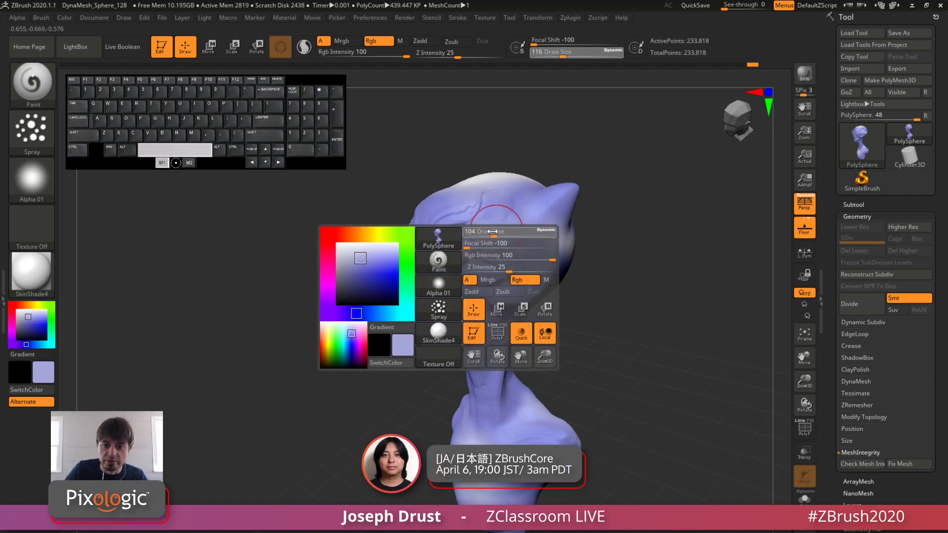
pyautogui.moveTo(496, 233)
pyautogui.mouseDown()
pyautogui.moveTo(486, 233)
pyautogui.moveTo(504, 213)
pyautogui.moveTo(529, 271)
pyautogui.moveTo(646, 242)
pyautogui.mouseUp()
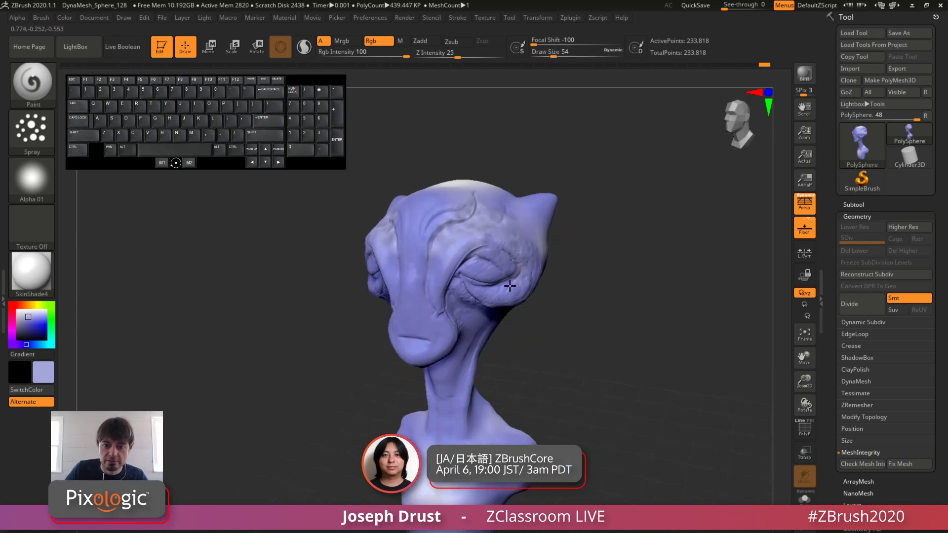
pyautogui.moveTo(513, 287); pyautogui.dragTo(476, 294)
pyautogui.moveTo(586, 262); pyautogui.dragTo(605, 225)
pyautogui.moveTo(563, 325)
pyautogui.mouseDown()
pyautogui.moveTo(462, 327)
pyautogui.moveTo(433, 340)
pyautogui.mouseUp()
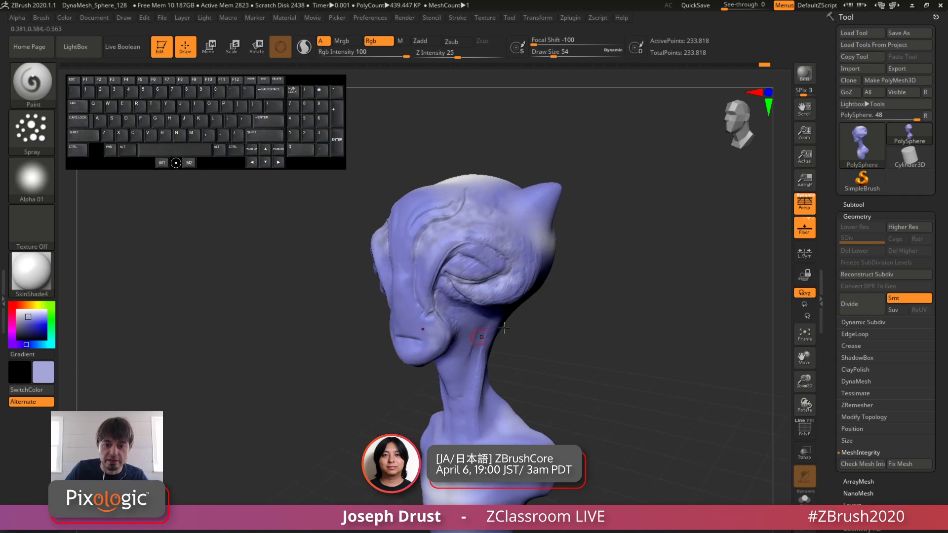
pyautogui.moveTo(535, 301); pyautogui.dragTo(563, 282)
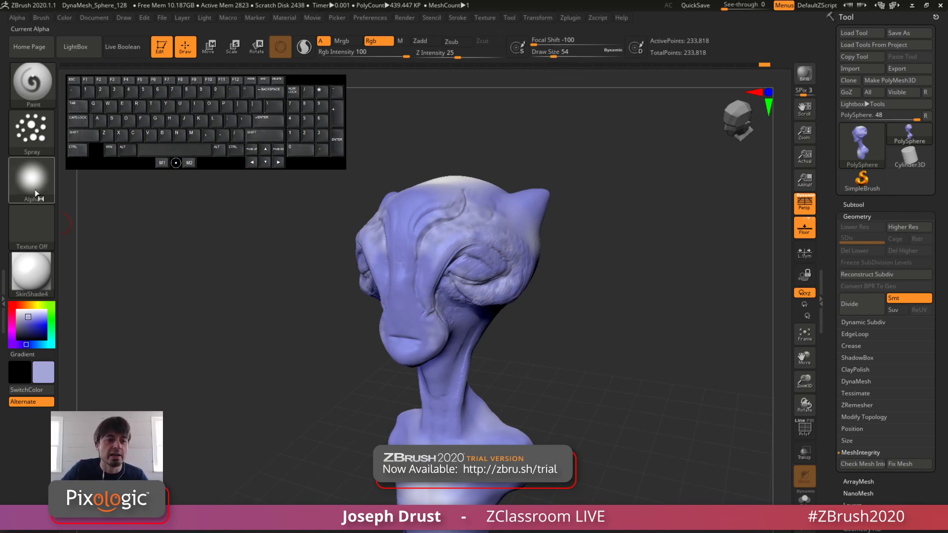
pyautogui.click(44, 19)
pyautogui.moveTo(323, 81)
pyautogui.mouseDown()
pyautogui.moveTo(463, 74)
pyautogui.moveTo(454, 72)
pyautogui.mouseUp()
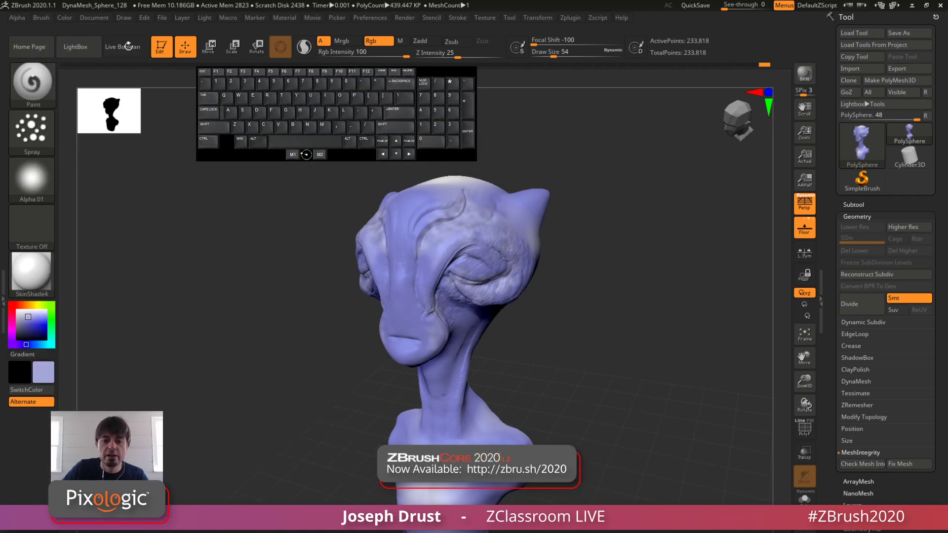
pyautogui.click(45, 18)
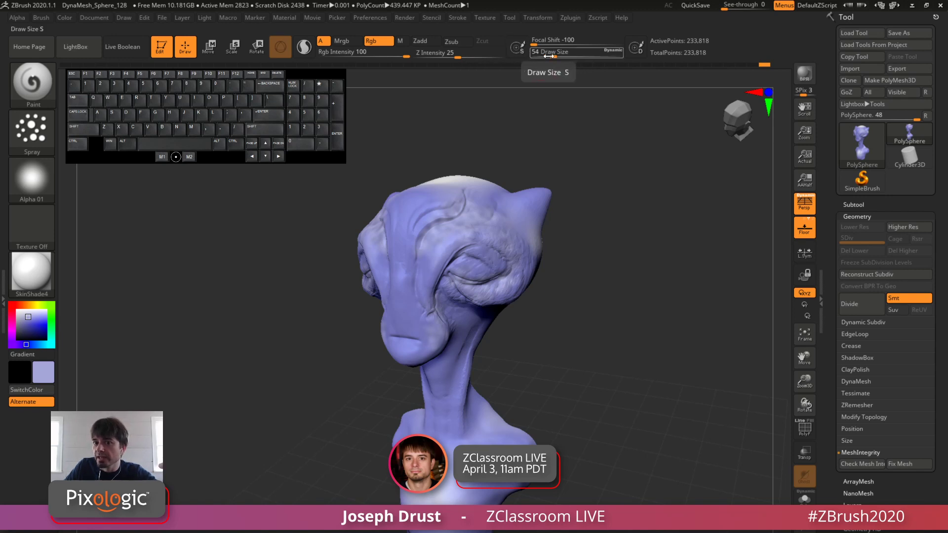
pyautogui.click(44, 17)
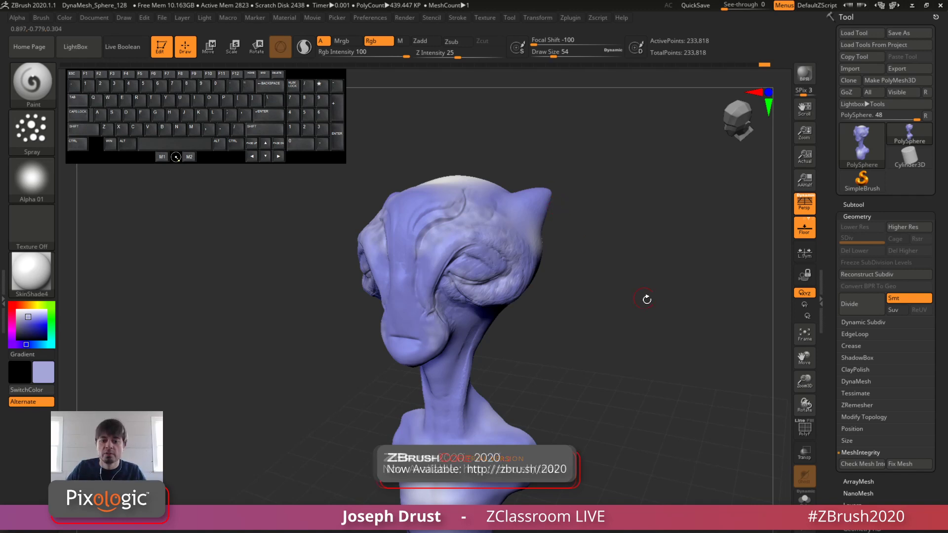
# Step: Turn off the floor grid beneath the bust
pyautogui.moveTo(641, 381); pyautogui.dragTo(664, 330)
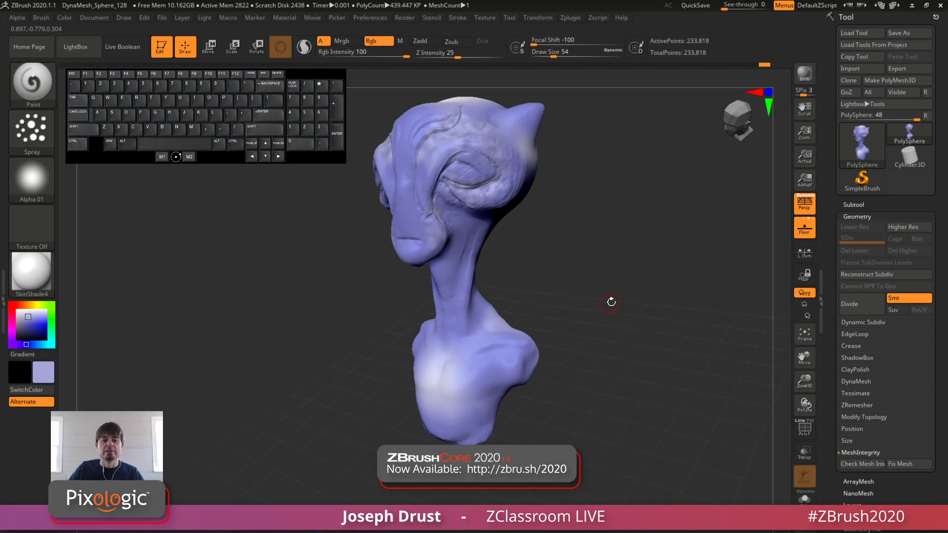
pyautogui.moveTo(599, 226); pyautogui.dragTo(671, 271)
pyautogui.click(805, 228)
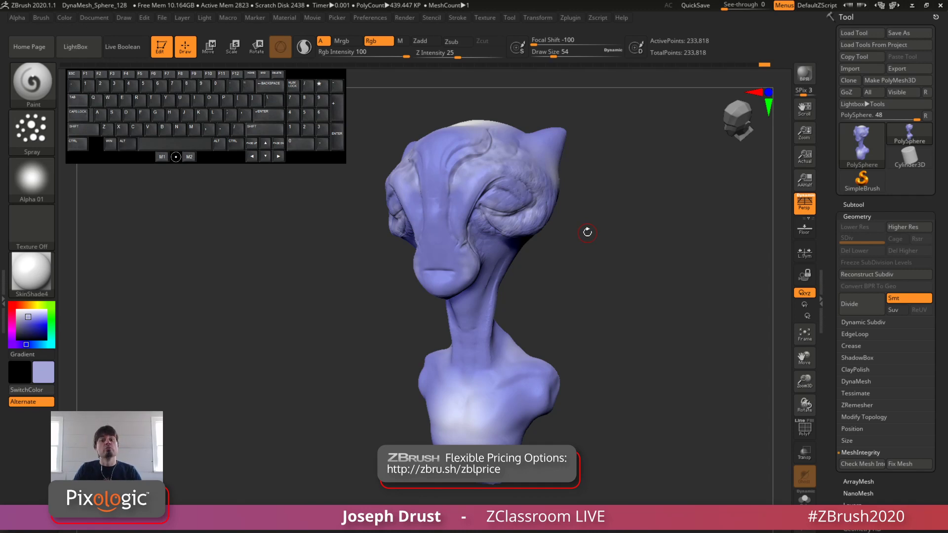
pyautogui.moveTo(587, 232); pyautogui.dragTo(582, 79)
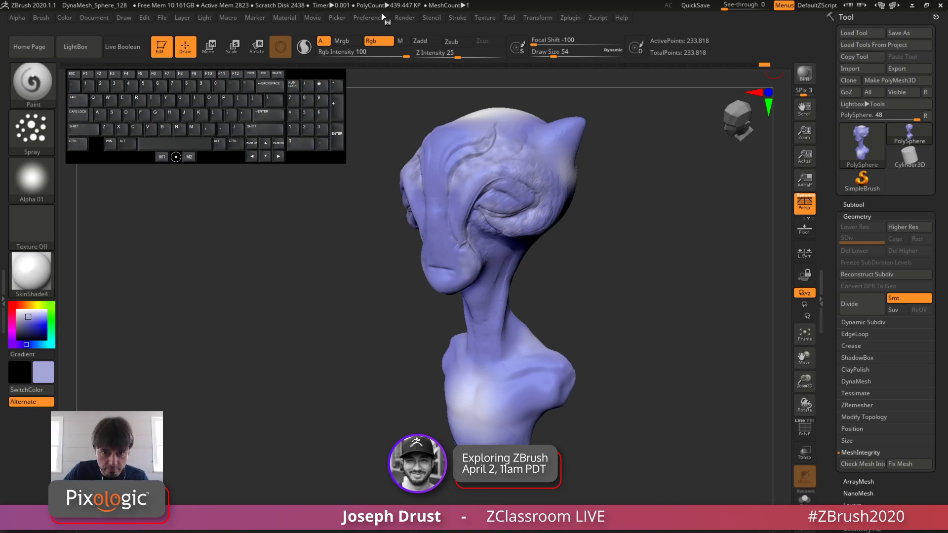
# Step: Render the bust with the Best renderer instead of the Preview renderer
pyautogui.click(407, 19)
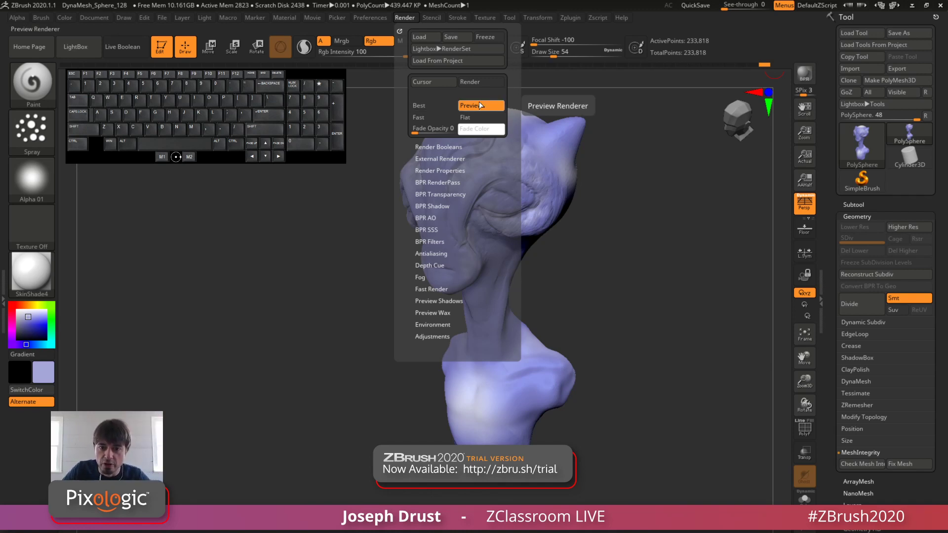
pyautogui.moveTo(656, 232); pyautogui.dragTo(681, 246)
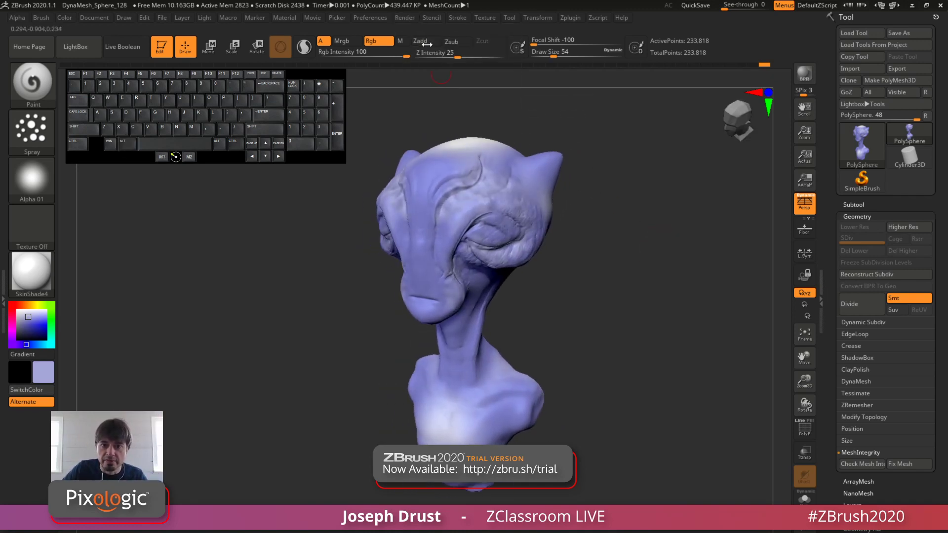
pyautogui.click(405, 17)
pyautogui.click(424, 106)
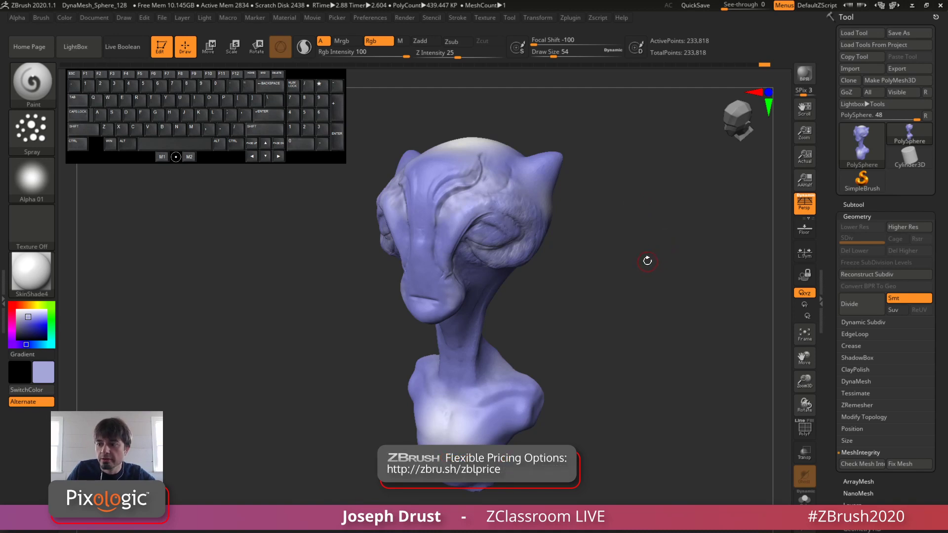
pyautogui.moveTo(645, 266); pyautogui.dragTo(642, 255)
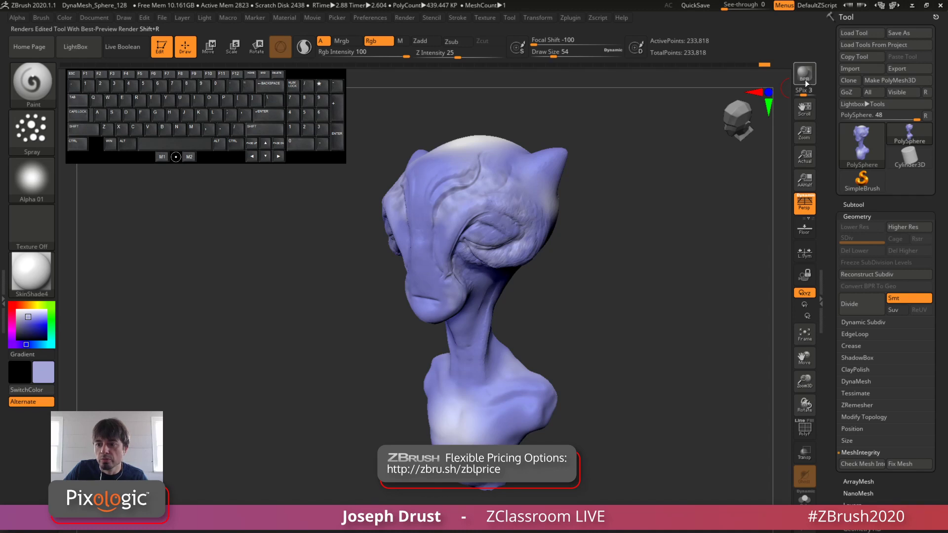
# Step: Make a BPR render of the bust without the floor, turn the floor grid on and render again
pyautogui.keyDown('alt'); pyautogui.moveTo(675, 223); pyautogui.dragTo(678, 200); pyautogui.keyUp('alt')
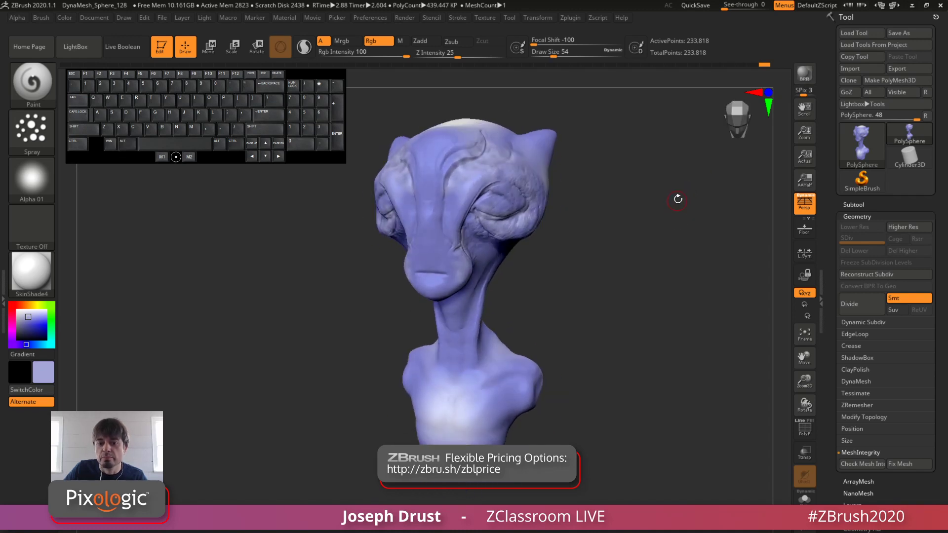
pyautogui.click(808, 78)
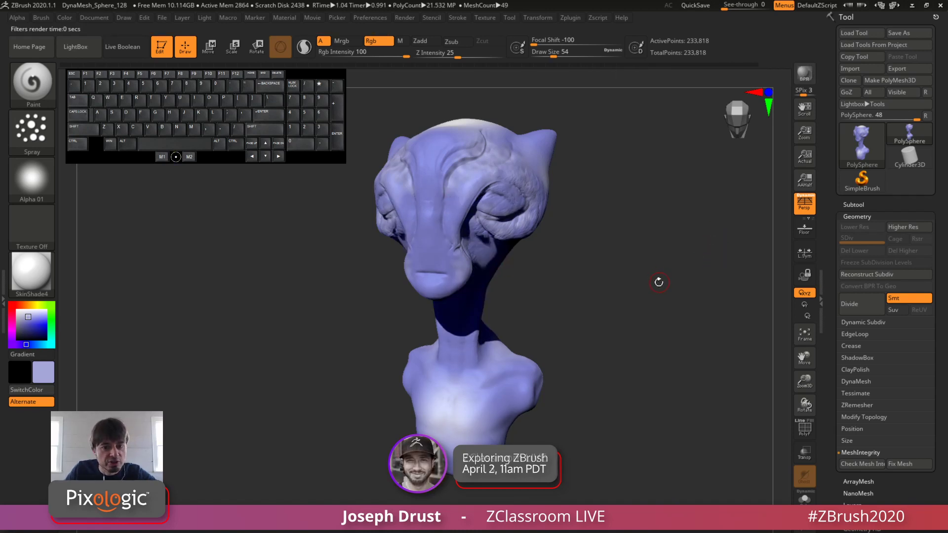
pyautogui.moveTo(730, 238); pyautogui.dragTo(726, 239)
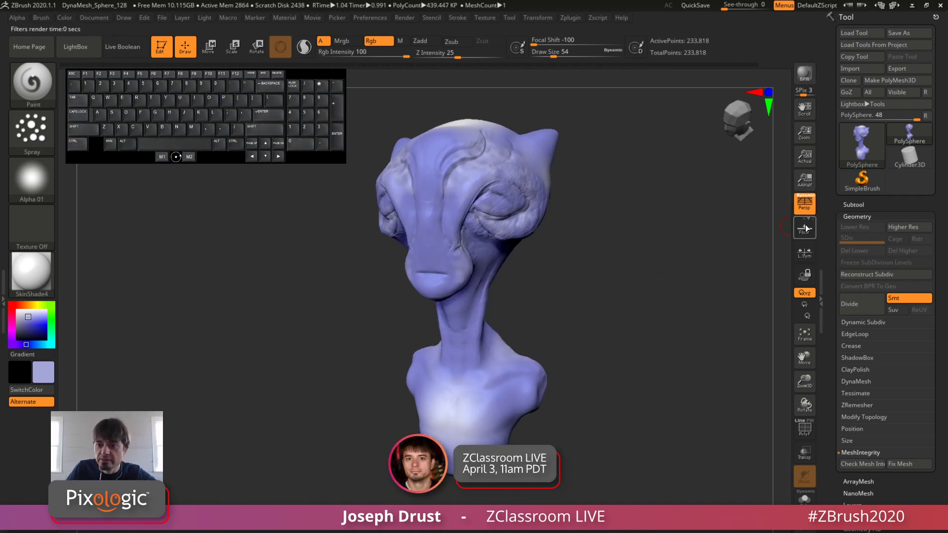
pyautogui.click(806, 229)
pyautogui.click(805, 74)
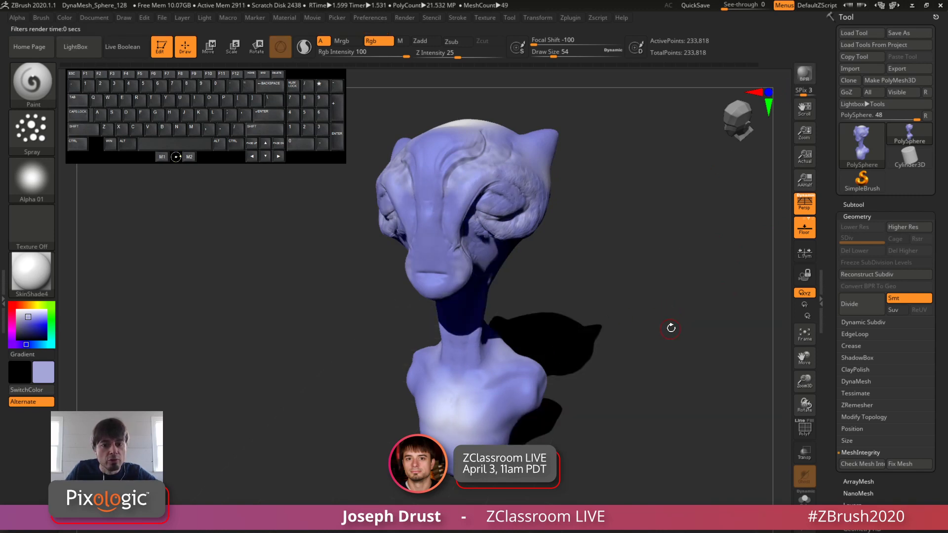
# Step: Shift the light direction slightly and render the bust with BPR to update the cast shadow
pyautogui.click(204, 17)
pyautogui.moveTo(228, 56); pyautogui.dragTo(230, 56)
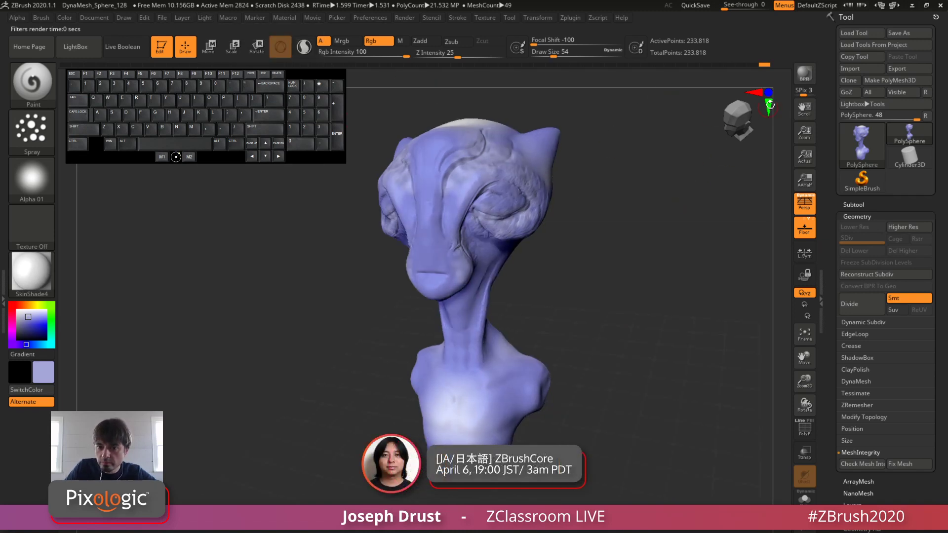
pyautogui.hotkey('shift', 'r')
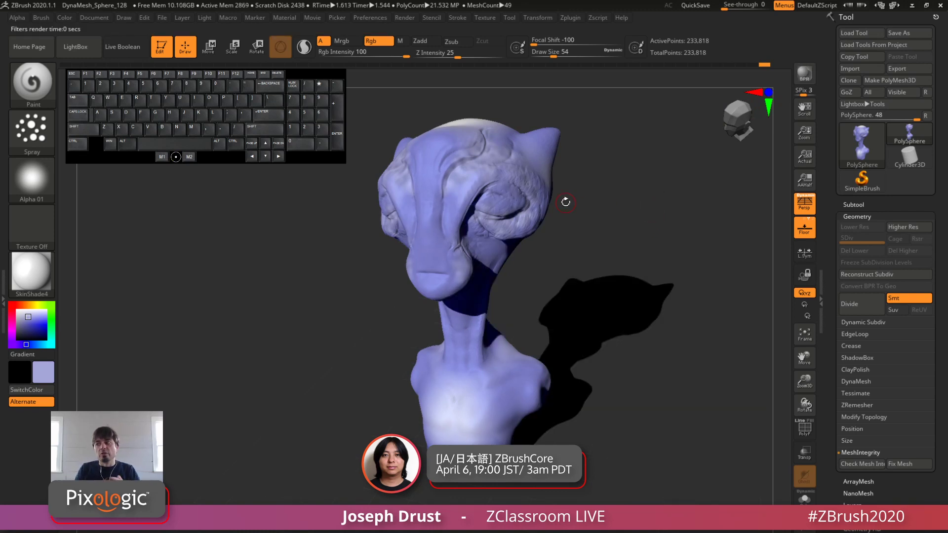
# Step: Try the Best renderer on the bust once more with the floor grid on and the light moved
pyautogui.moveTo(624, 213); pyautogui.dragTo(551, 78)
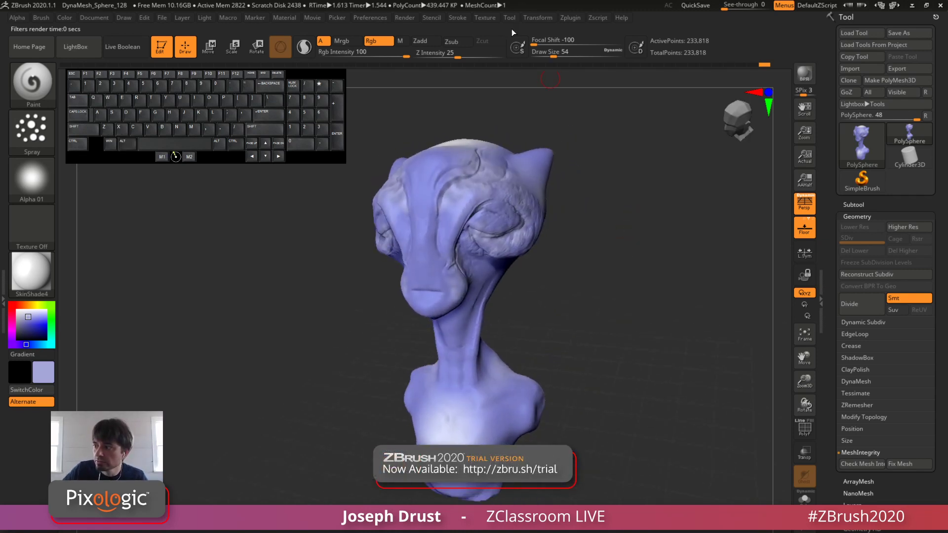
pyautogui.click(405, 17)
pyautogui.click(428, 106)
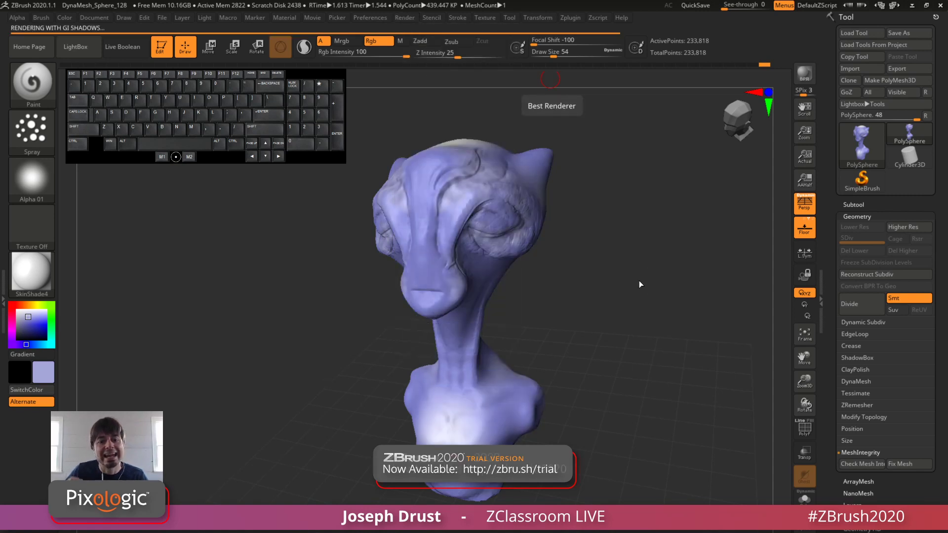
pyautogui.moveTo(599, 270); pyautogui.dragTo(634, 217)
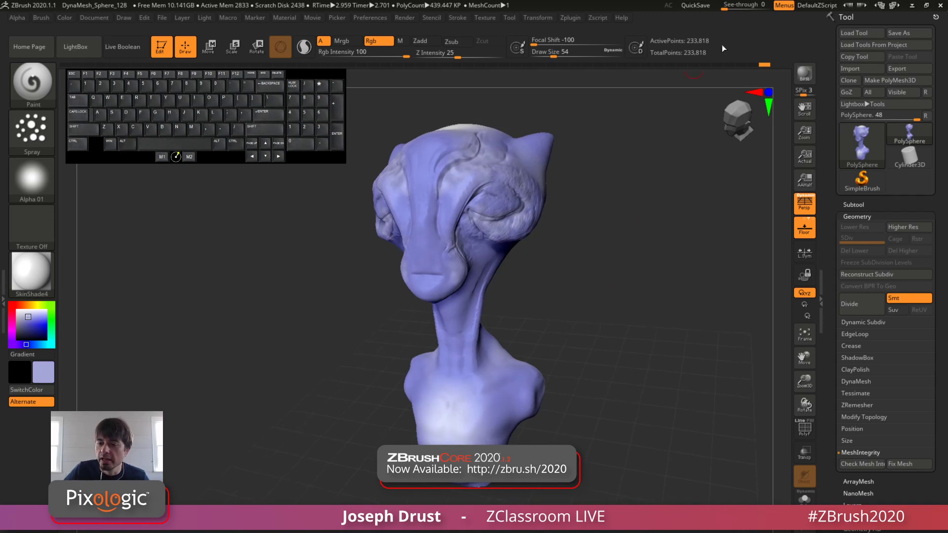
# Step: Render the bust with BPR and open the Document export options
pyautogui.click(808, 78)
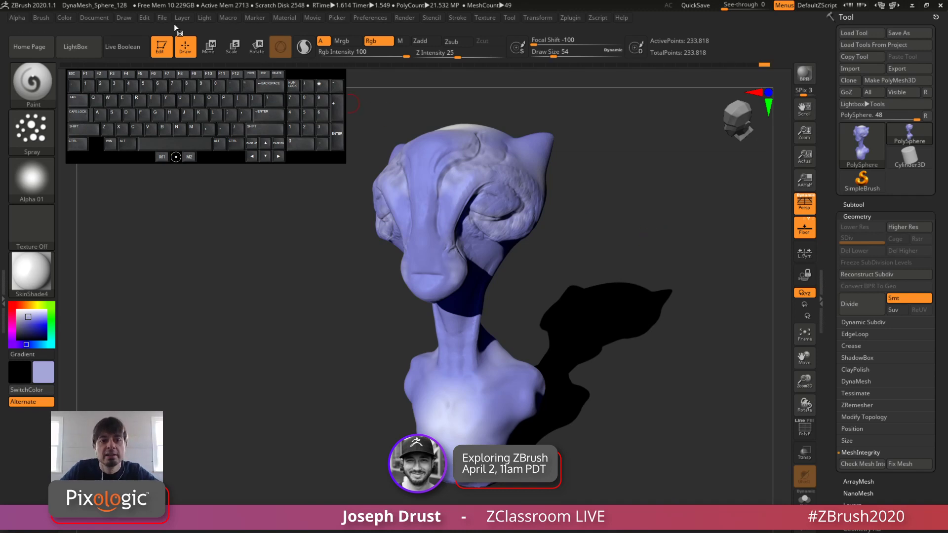
pyautogui.click(98, 18)
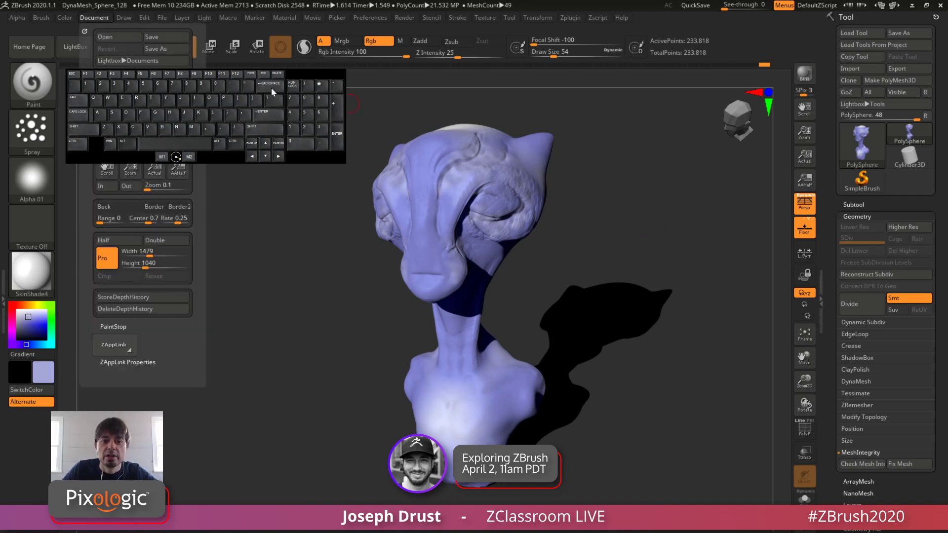
pyautogui.moveTo(302, 76); pyautogui.dragTo(304, 316)
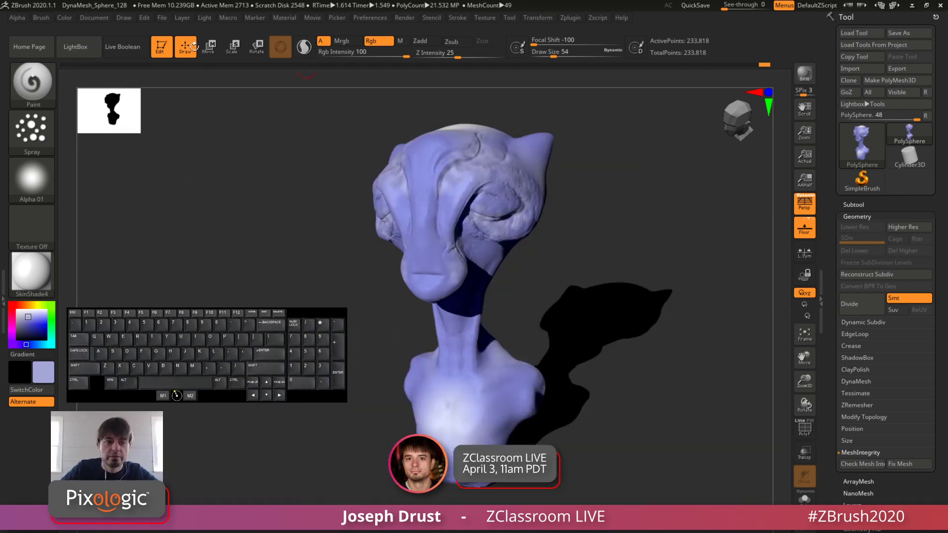
pyautogui.click(95, 18)
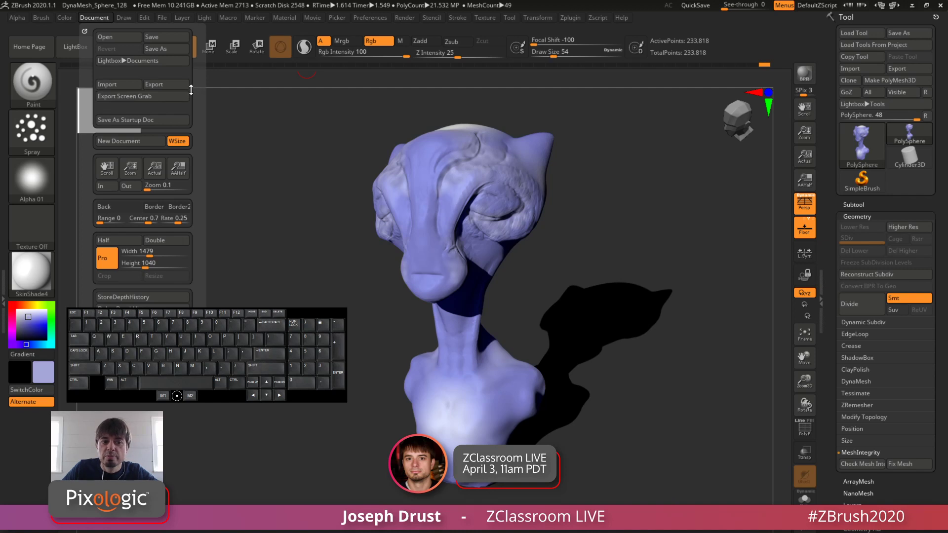
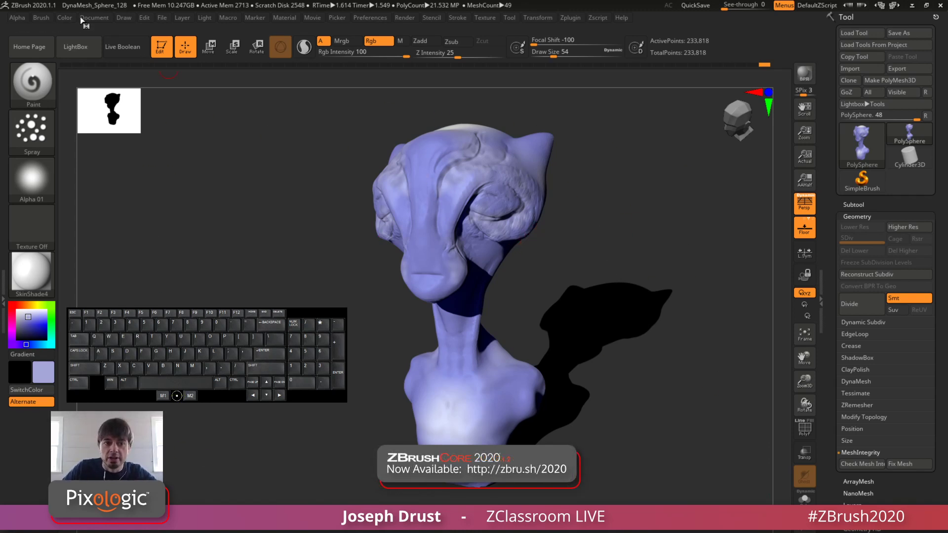
pyautogui.click(92, 19)
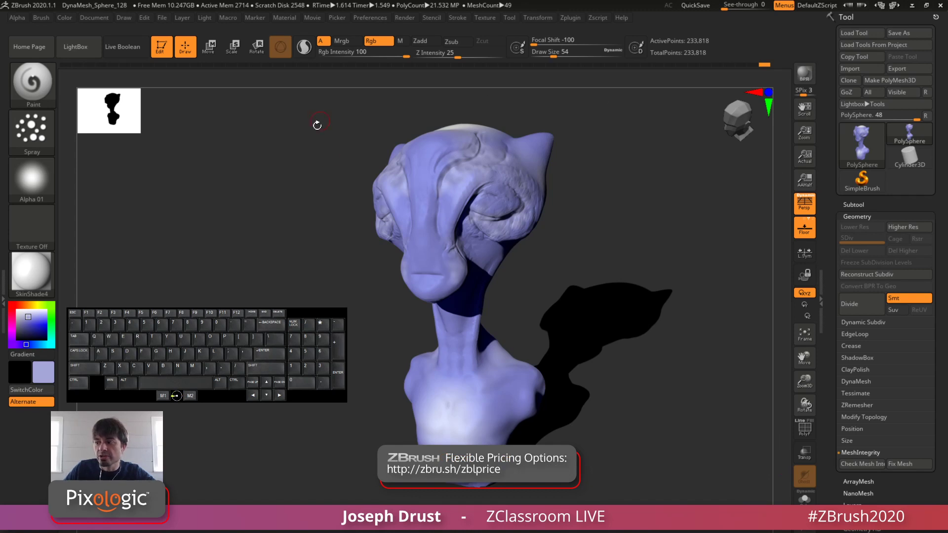
pyautogui.click(99, 19)
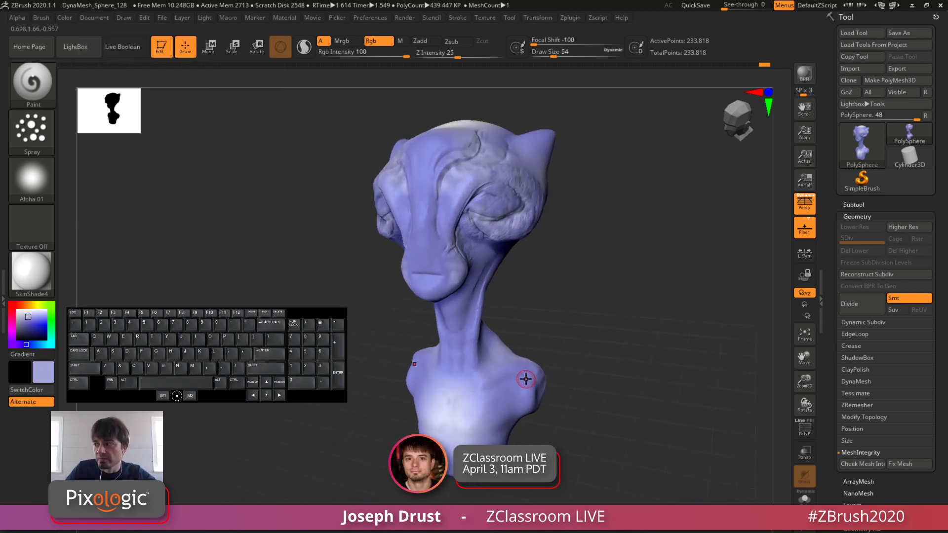
pyautogui.click(404, 21)
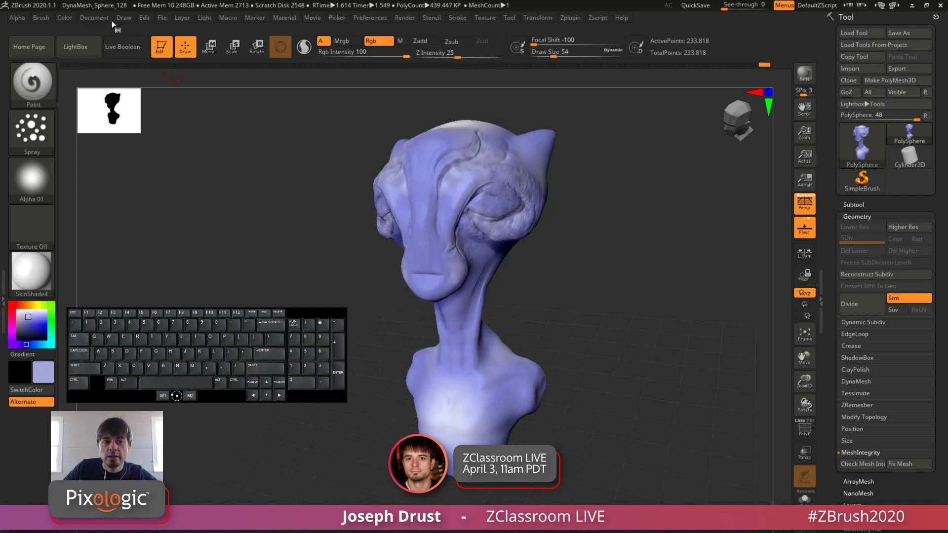
pyautogui.click(95, 18)
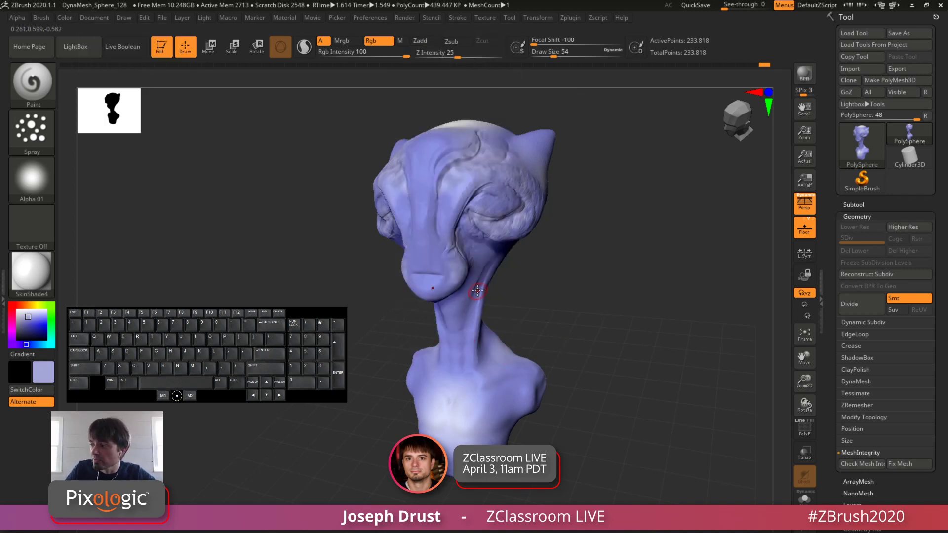
# Step: Render the bust with BPR and export the document image to the Desktop as a JPEG named ZBrush Document
pyautogui.click(804, 75)
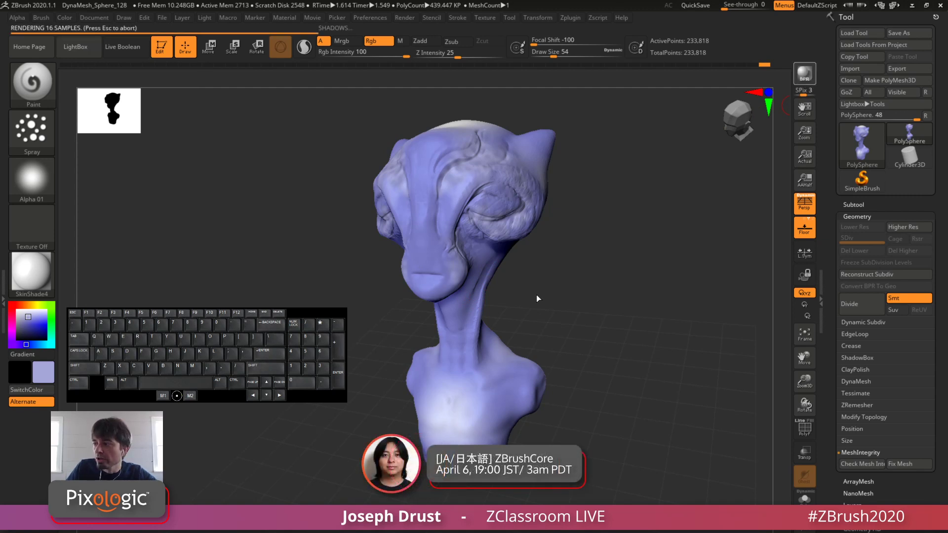
pyautogui.click(94, 18)
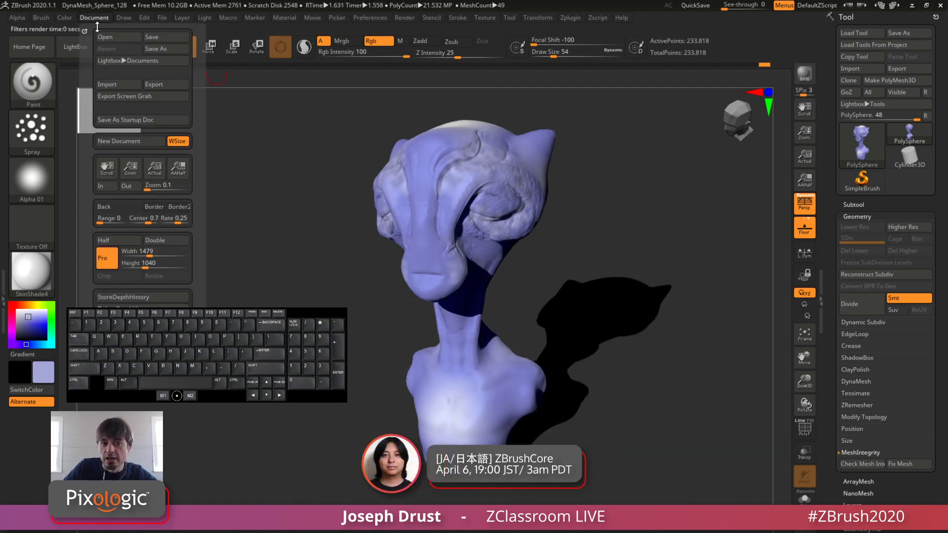
pyautogui.click(167, 85)
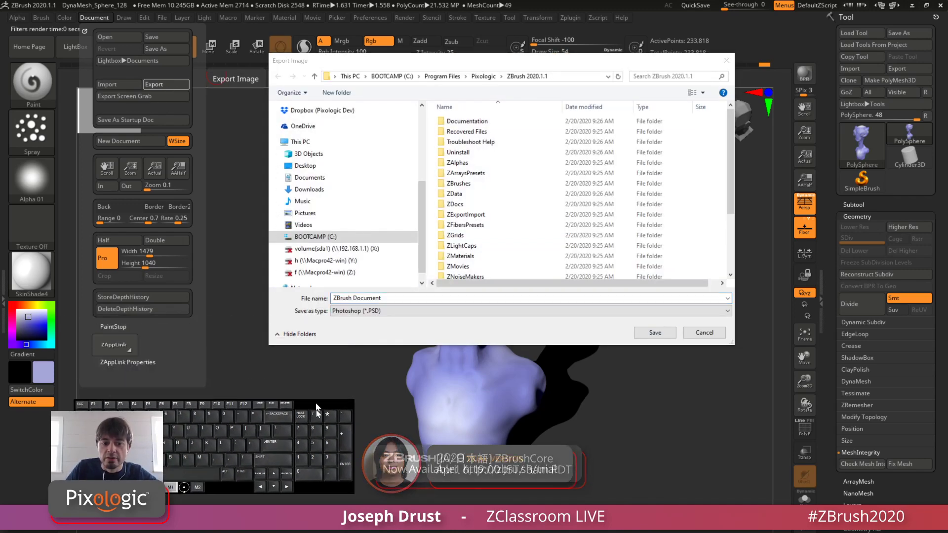
pyautogui.click(356, 166)
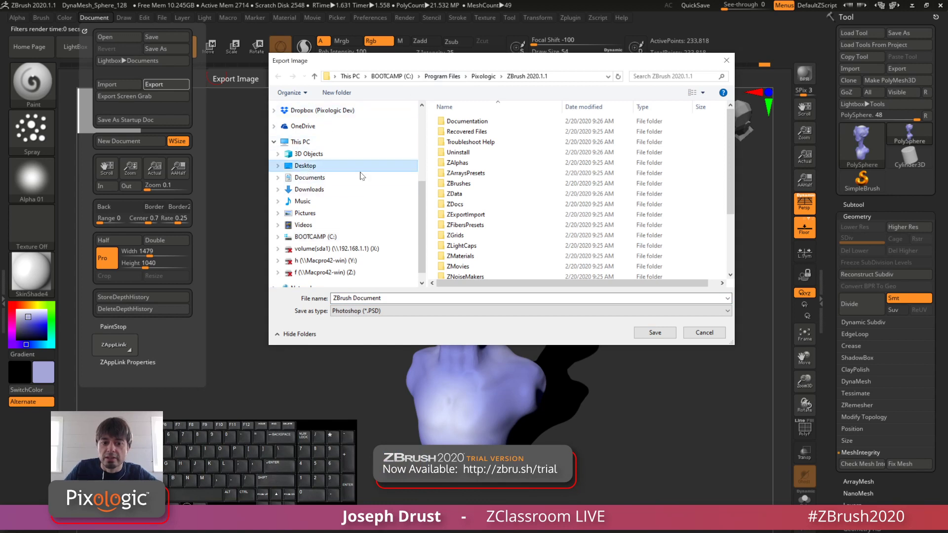
pyautogui.click(521, 311)
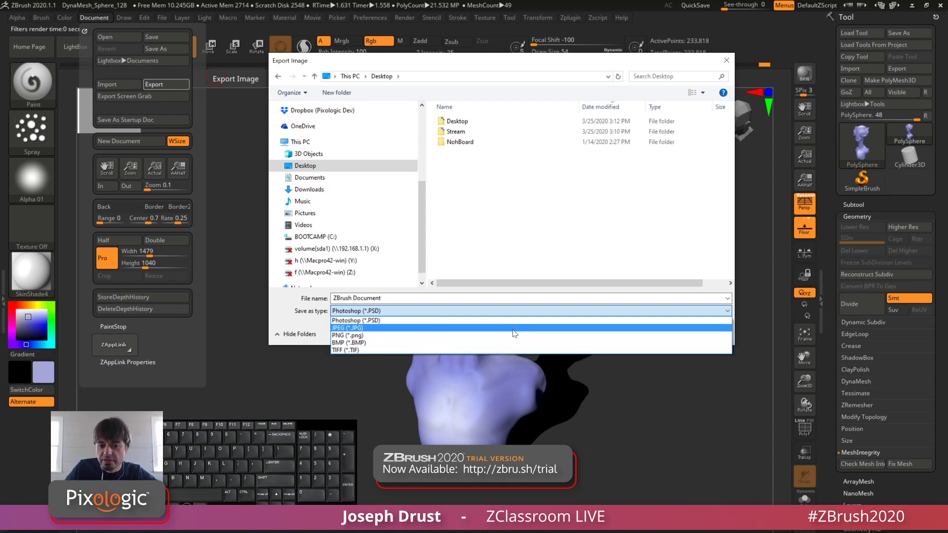
pyautogui.click(514, 328)
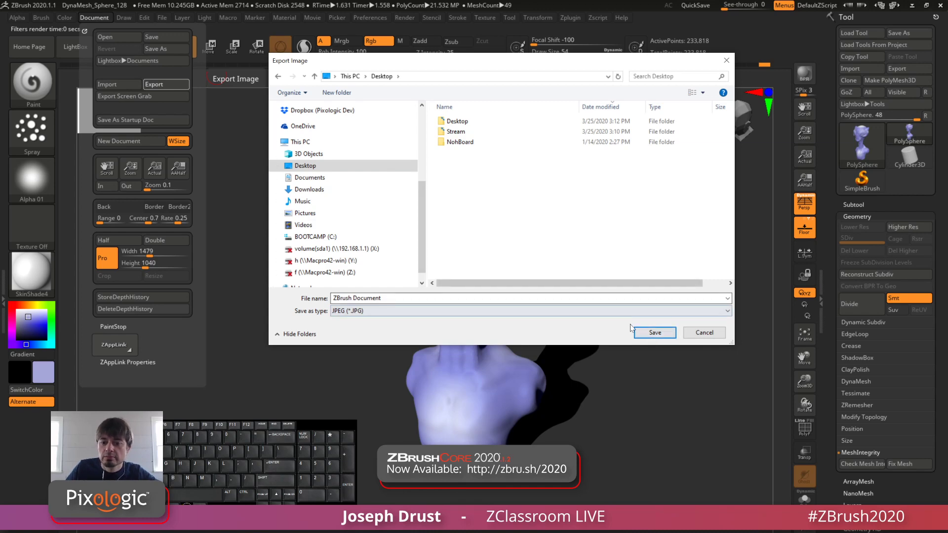
pyautogui.click(651, 333)
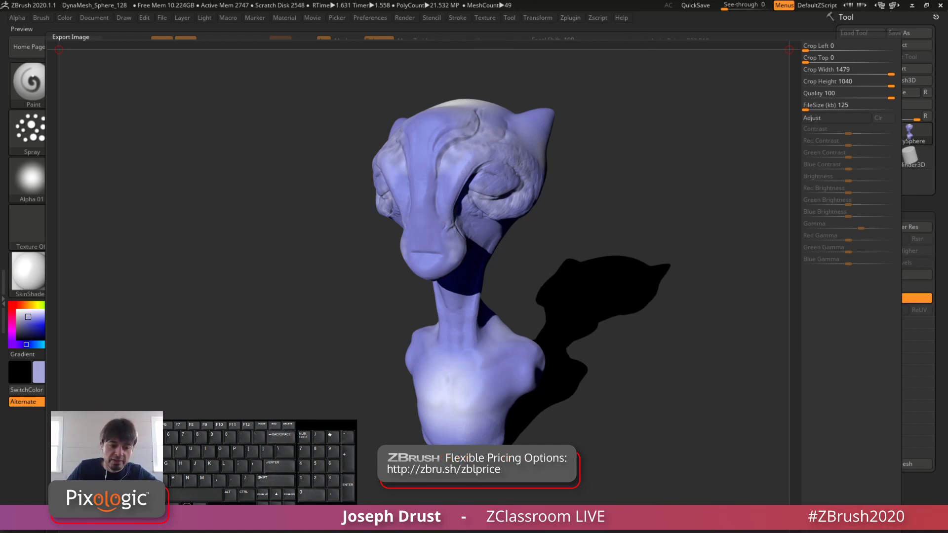
# Step: Crop the exported image around the bust to left 520, top 21, width 738 and height 914, and confirm the export
pyautogui.moveTo(59, 499); pyautogui.dragTo(316, 505)
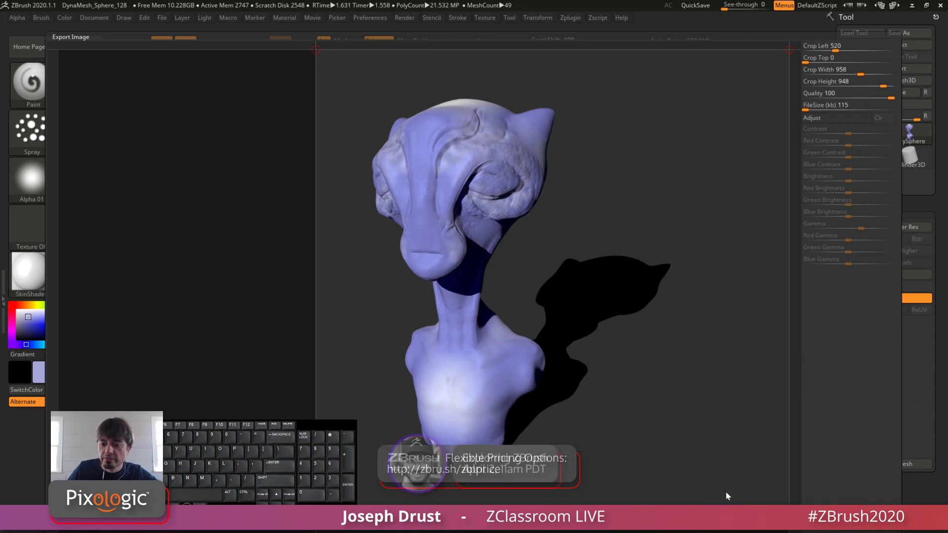
pyautogui.moveTo(789, 504); pyautogui.dragTo(687, 506)
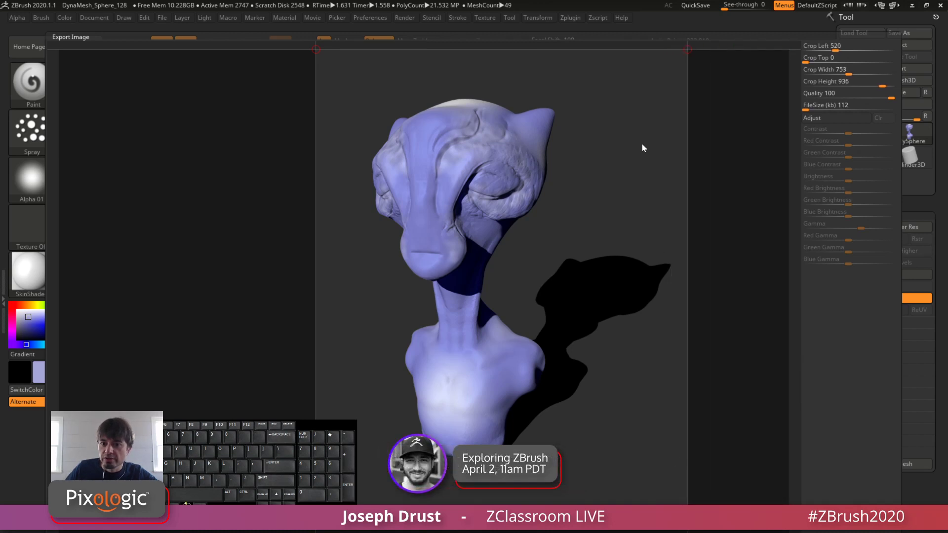
pyautogui.moveTo(687, 51)
pyautogui.mouseDown()
pyautogui.moveTo(612, 55)
pyautogui.moveTo(682, 52)
pyautogui.moveTo(680, 63)
pyautogui.mouseUp()
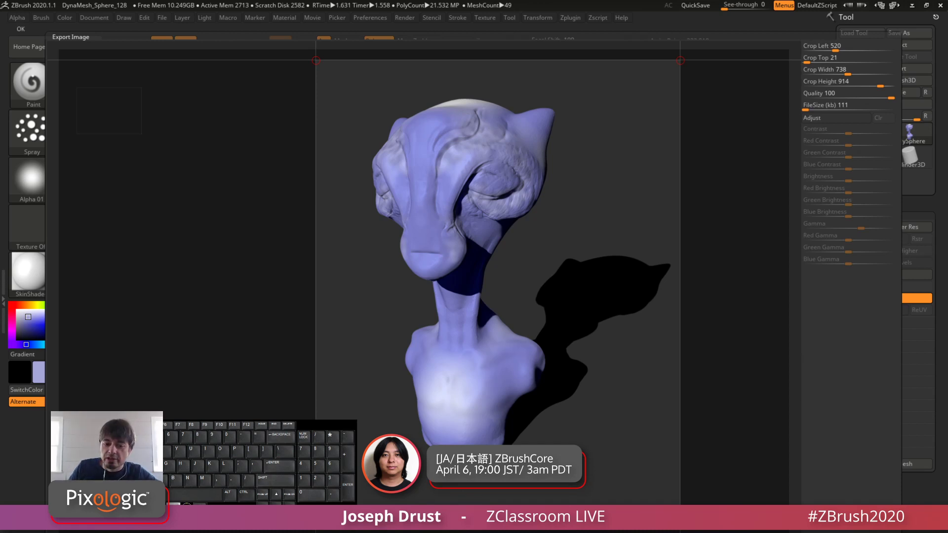
pyautogui.click(825, 517)
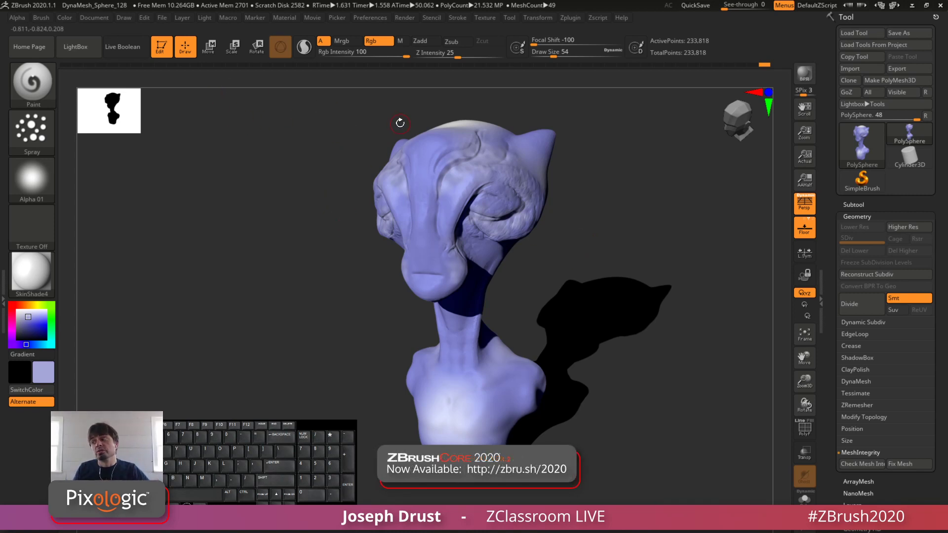
# Step: Examine the placement, colour and intensity of the individual lights in the light settings
pyautogui.moveTo(330, 430); pyautogui.dragTo(309, 318)
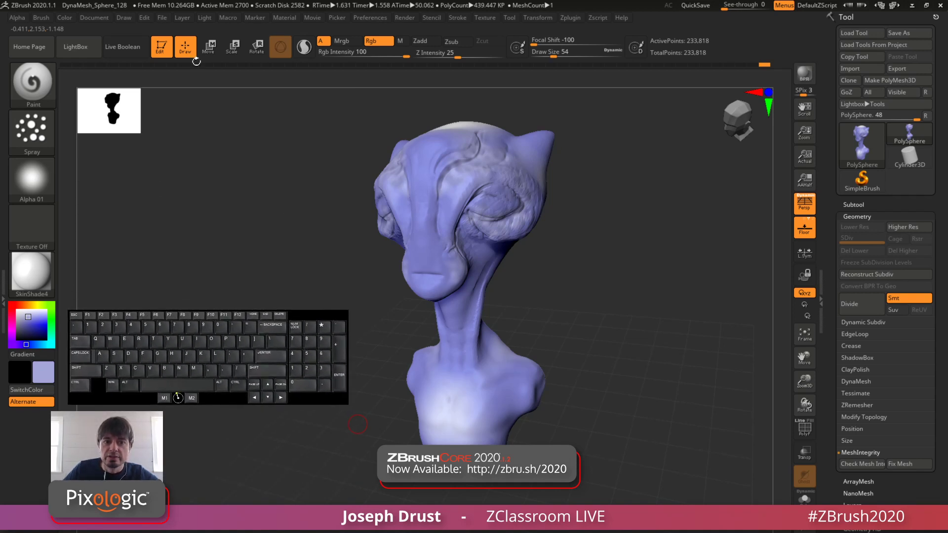
pyautogui.click(182, 18)
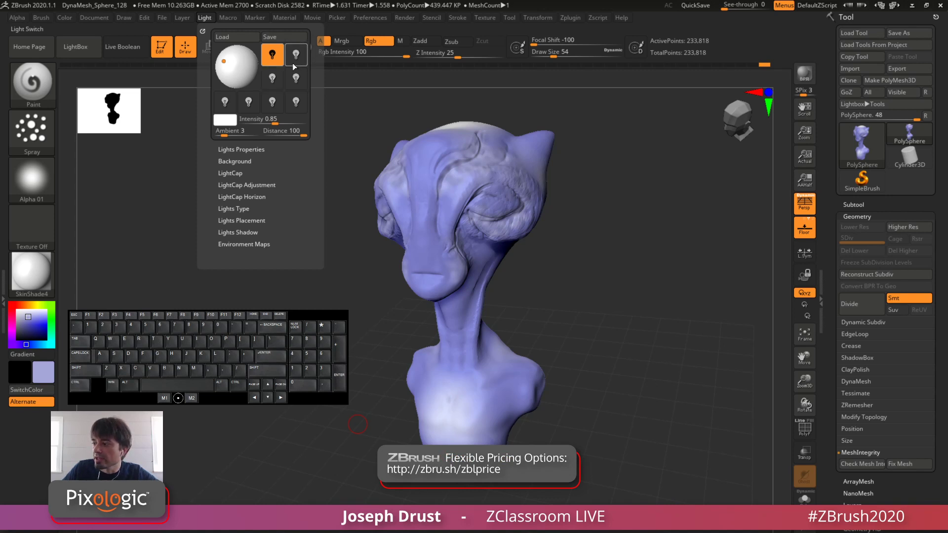
pyautogui.click(296, 83)
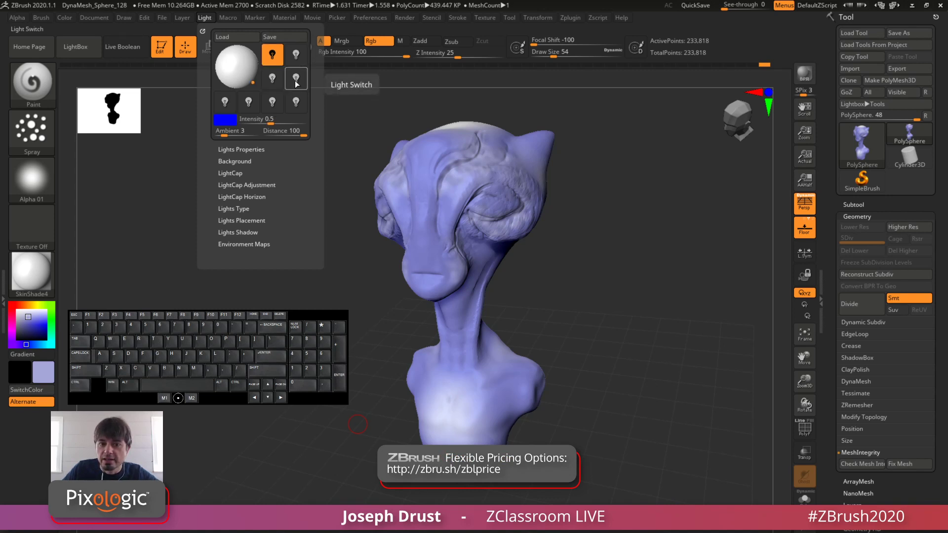
pyautogui.click(296, 57)
pyautogui.click(274, 82)
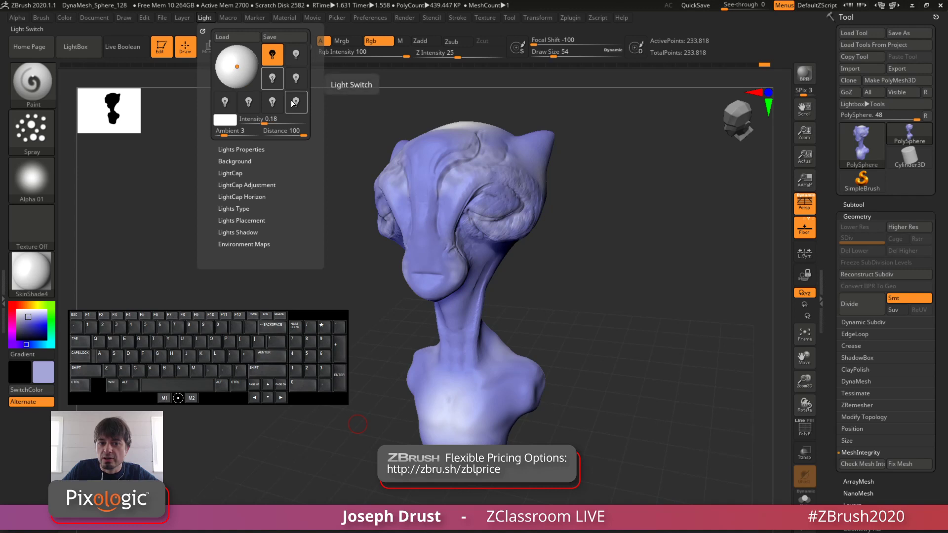
pyautogui.click(225, 103)
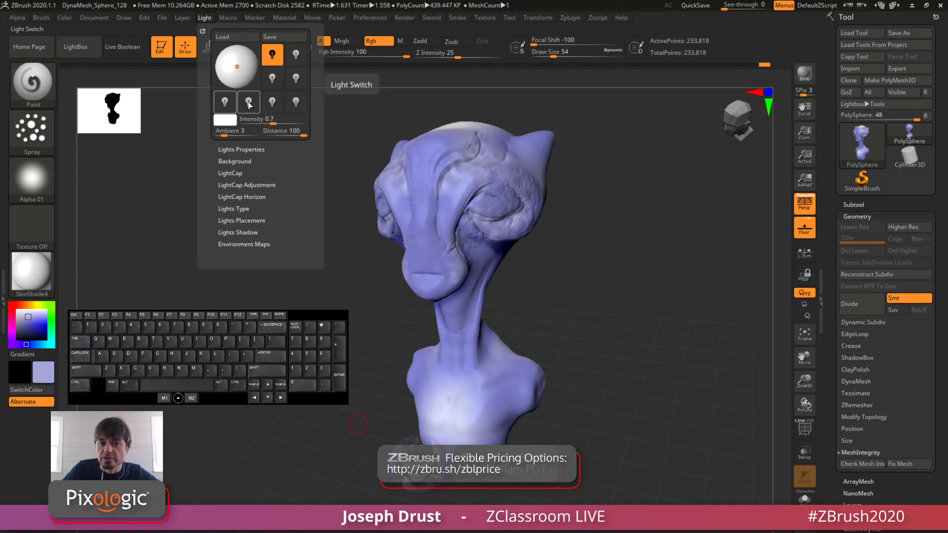
pyautogui.click(272, 103)
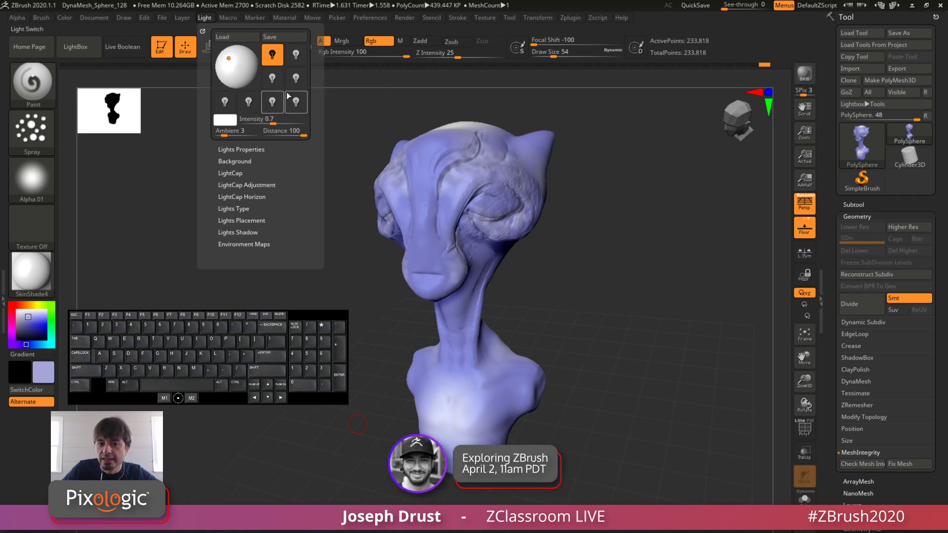
pyautogui.click(272, 81)
pyautogui.click(296, 79)
pyautogui.click(296, 59)
pyautogui.click(296, 101)
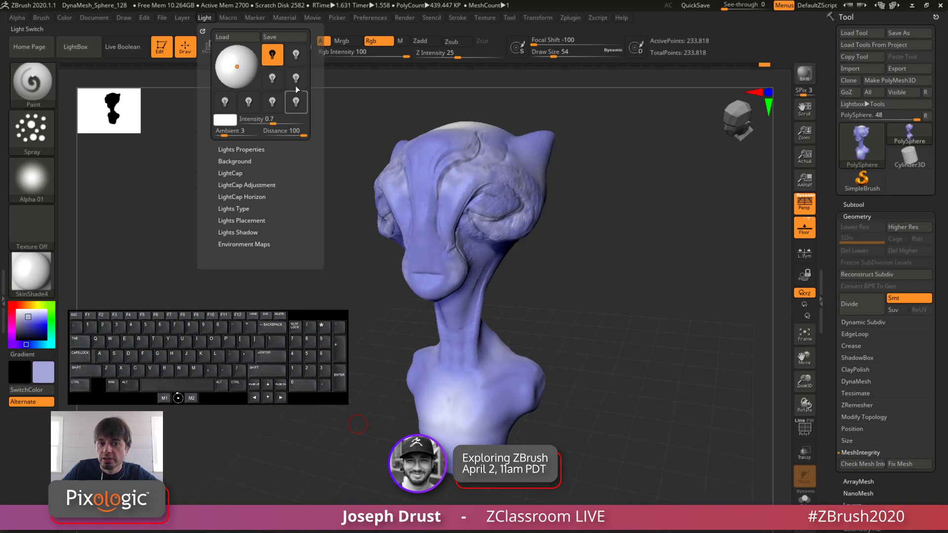
pyautogui.click(296, 59)
pyautogui.click(297, 100)
pyautogui.click(296, 59)
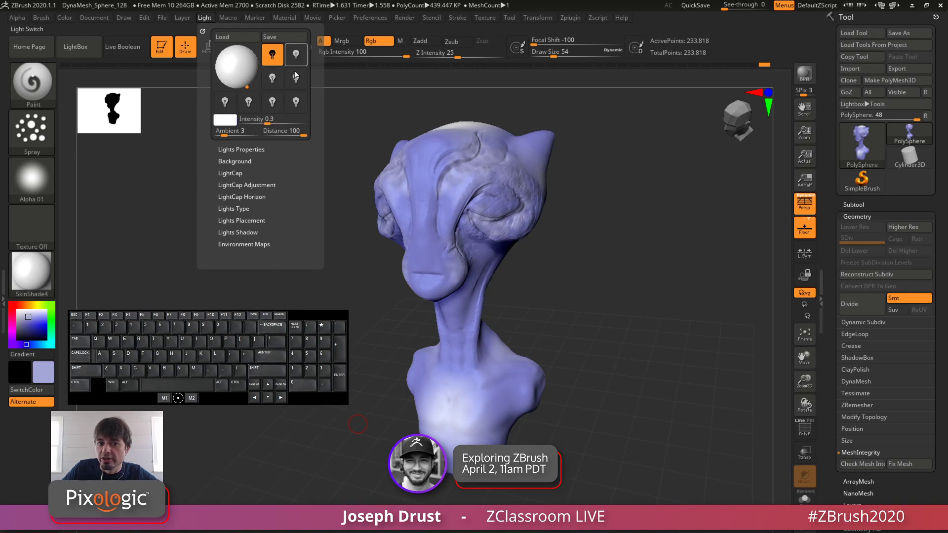
pyautogui.click(295, 78)
pyautogui.click(298, 61)
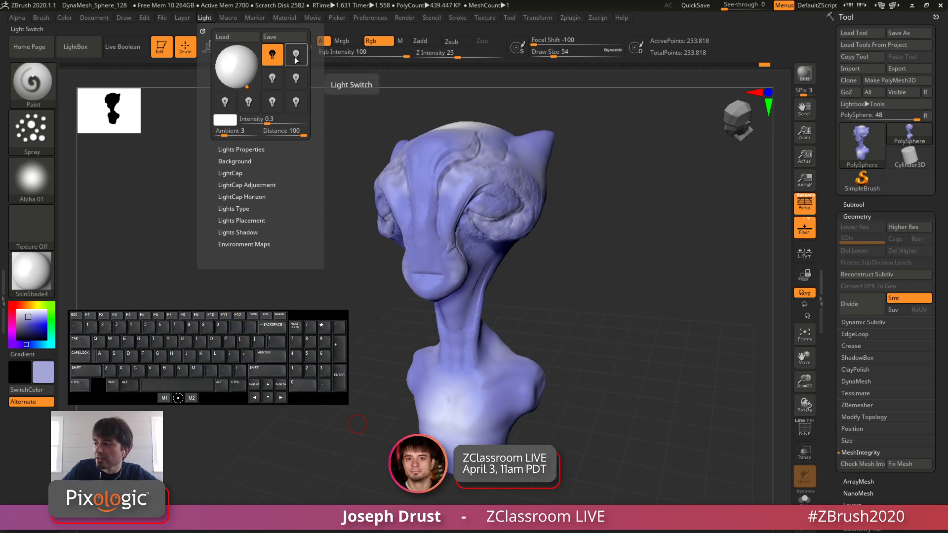
# Step: Switch on the second light and change the bust's material to BasicMaterial
pyautogui.click(295, 56)
pyautogui.click(295, 56)
pyautogui.click(296, 57)
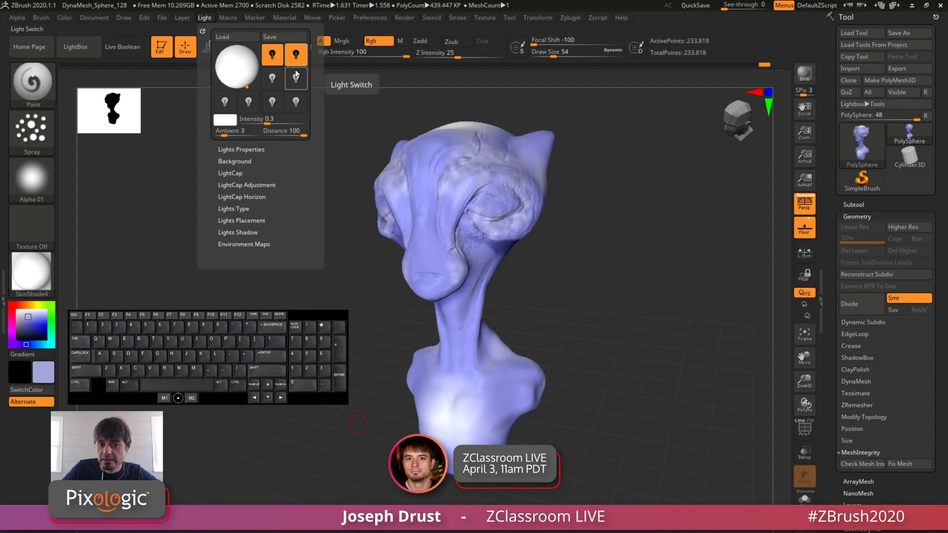
pyautogui.click(51, 282)
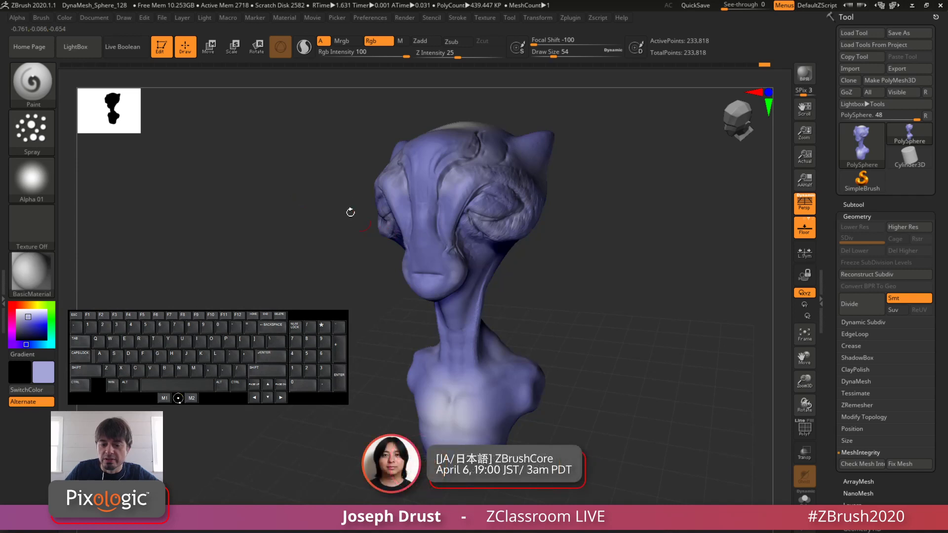
# Step: Toggle the second light off and on again to compare its effect on the BasicMaterial bust
pyautogui.click(205, 19)
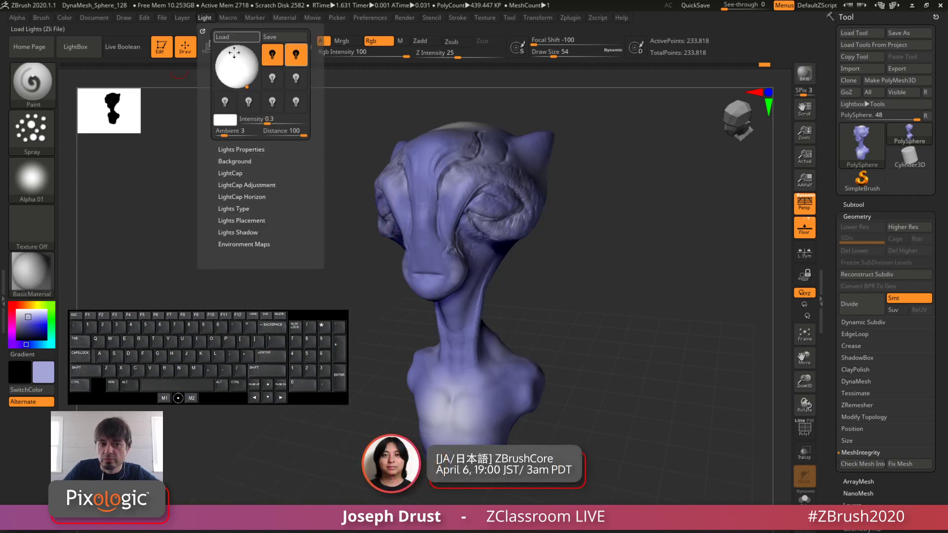
pyautogui.click(296, 55)
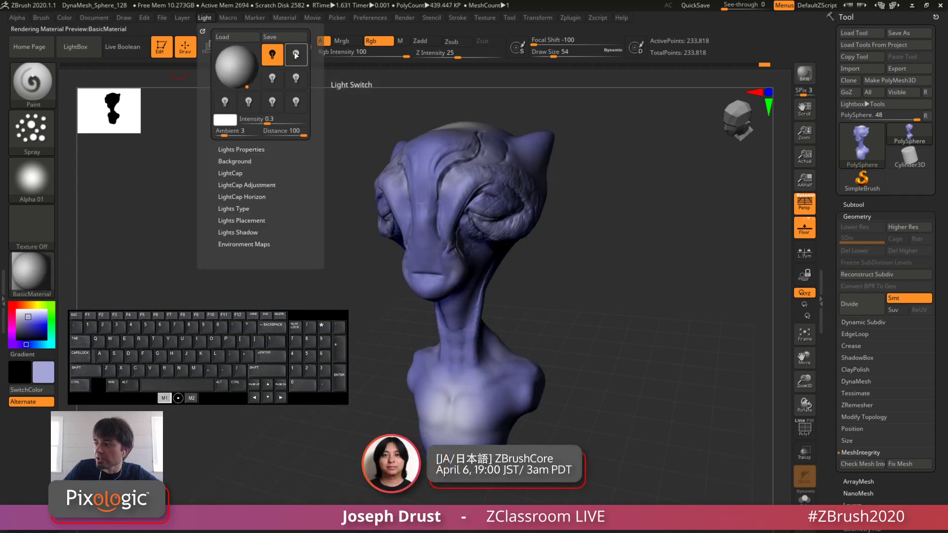
pyautogui.click(296, 55)
pyautogui.click(296, 55)
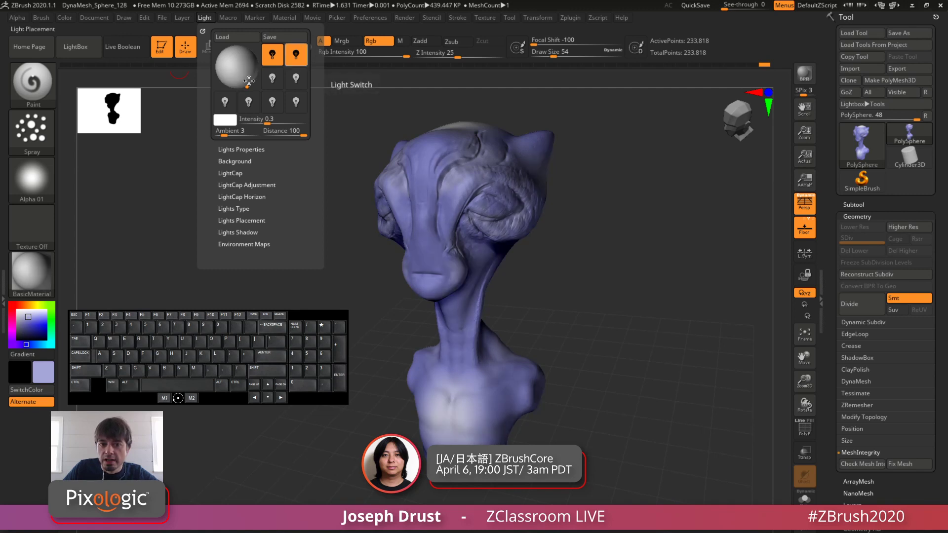
# Step: Reposition the second light near the upper edge of the light placement sphere and set the ambient intensity to 12
pyautogui.moveTo(247, 86)
pyautogui.mouseDown()
pyautogui.moveTo(261, 66)
pyautogui.moveTo(241, 52)
pyautogui.moveTo(253, 57)
pyautogui.moveTo(246, 63)
pyautogui.moveTo(256, 53)
pyautogui.moveTo(244, 73)
pyautogui.moveTo(220, 54)
pyautogui.mouseUp()
pyautogui.press('ctrl')
pyautogui.press('alt')
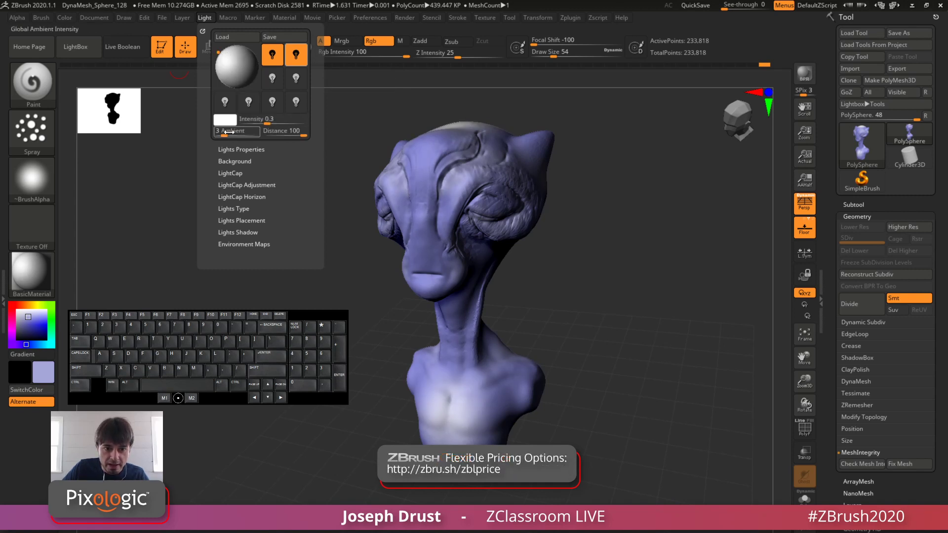
pyautogui.moveTo(227, 132); pyautogui.dragTo(232, 132)
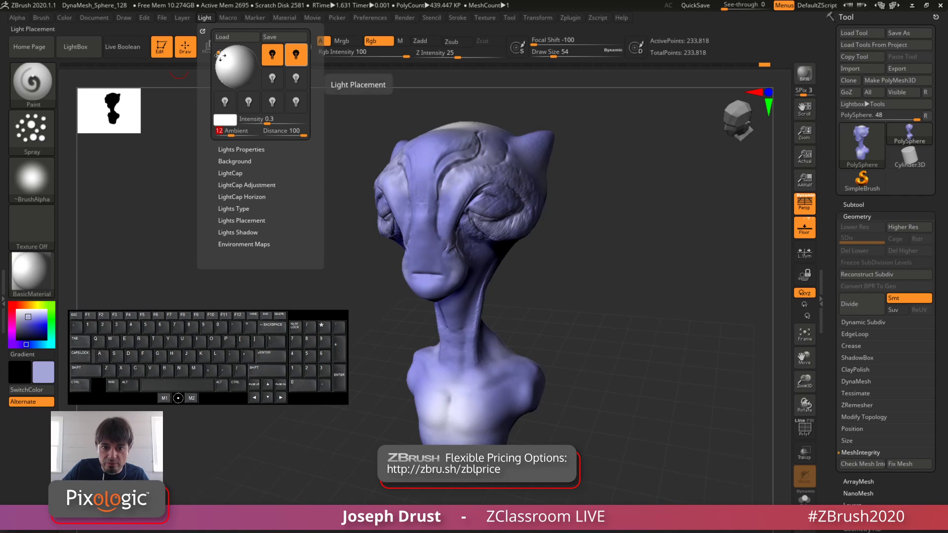
pyautogui.moveTo(223, 56); pyautogui.dragTo(255, 46)
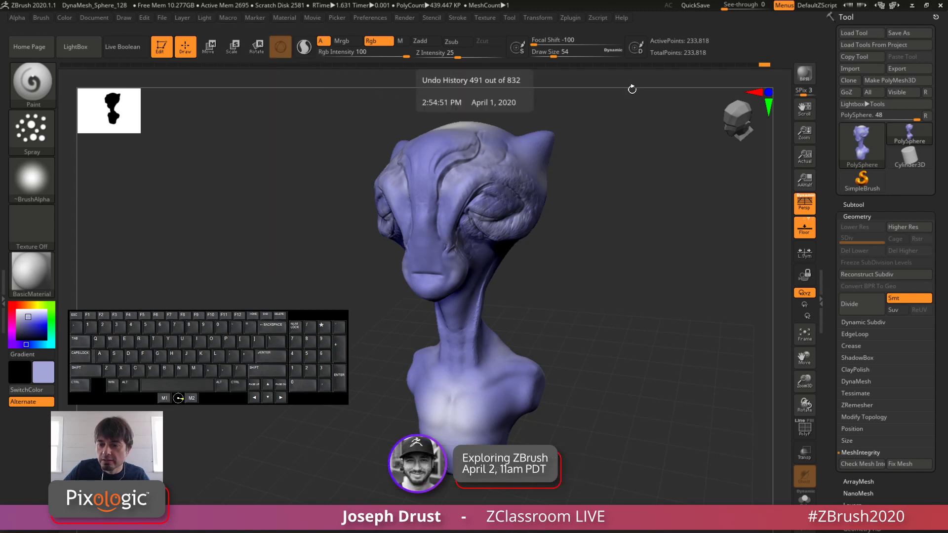
# Step: Render the bust with BPR and show the render filter presets in LightBox
pyautogui.click(804, 76)
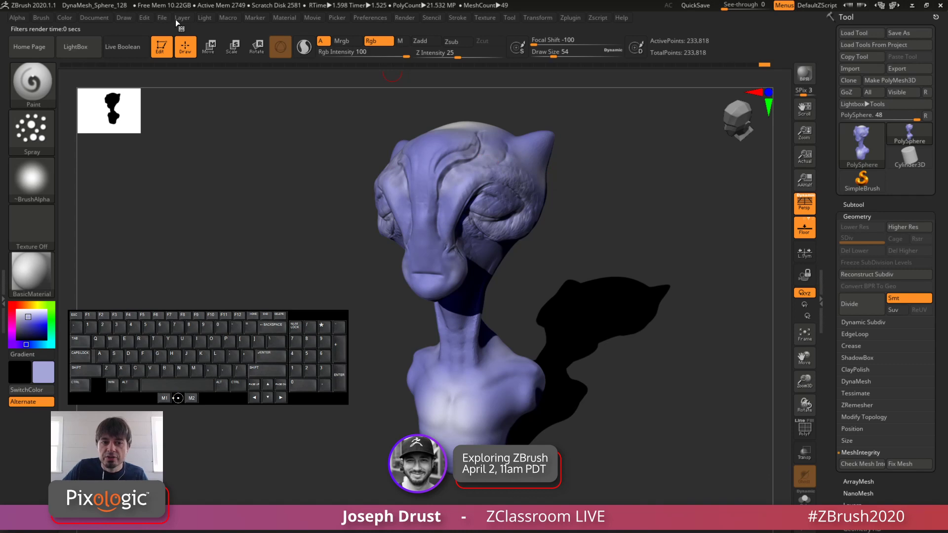
pyautogui.click(205, 19)
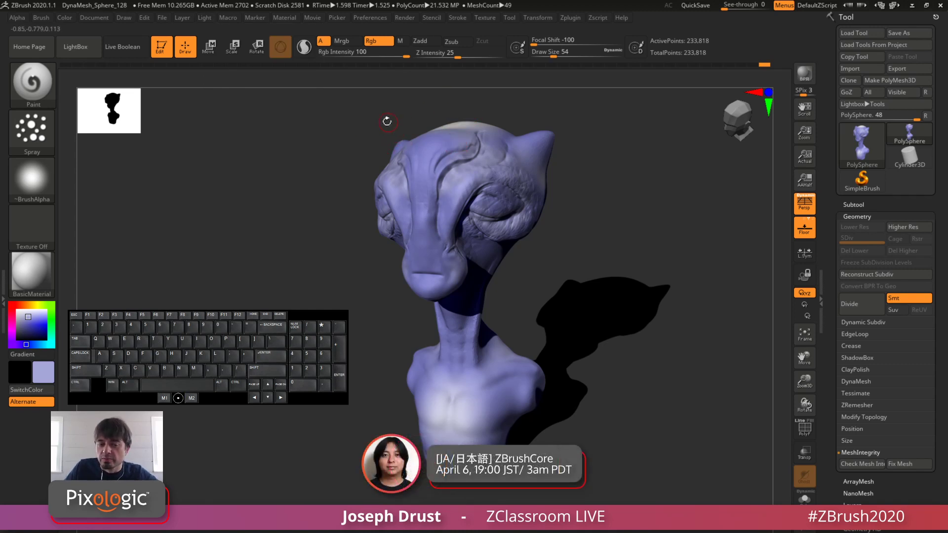
pyautogui.click(82, 55)
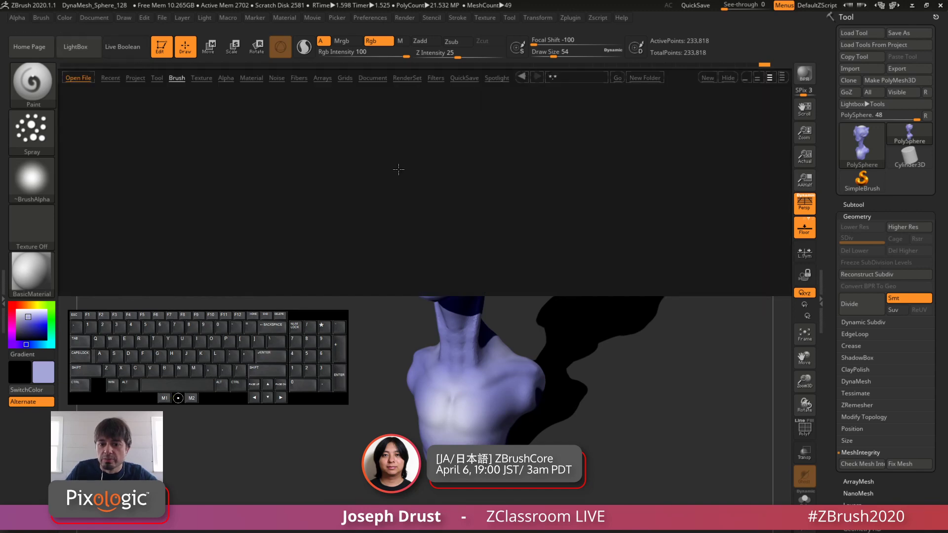
pyautogui.click(406, 78)
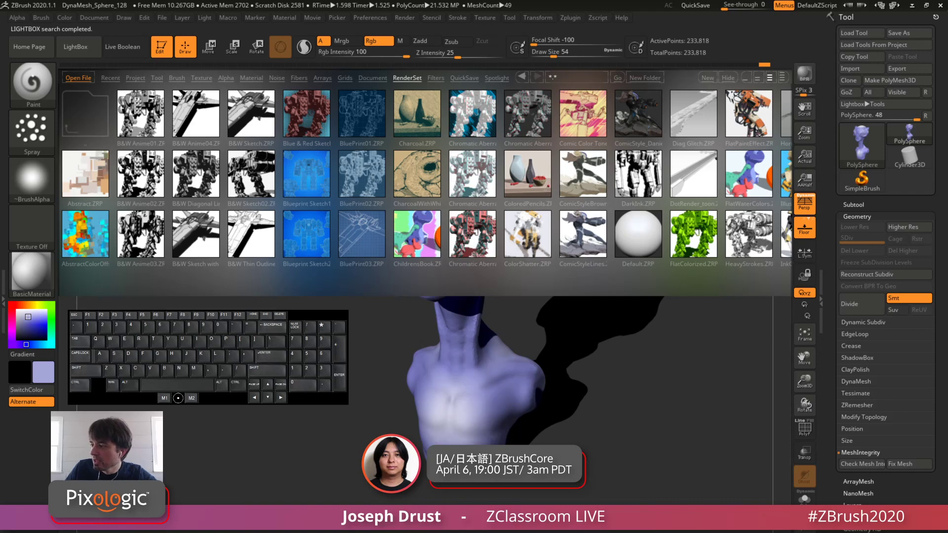
pyautogui.click(436, 78)
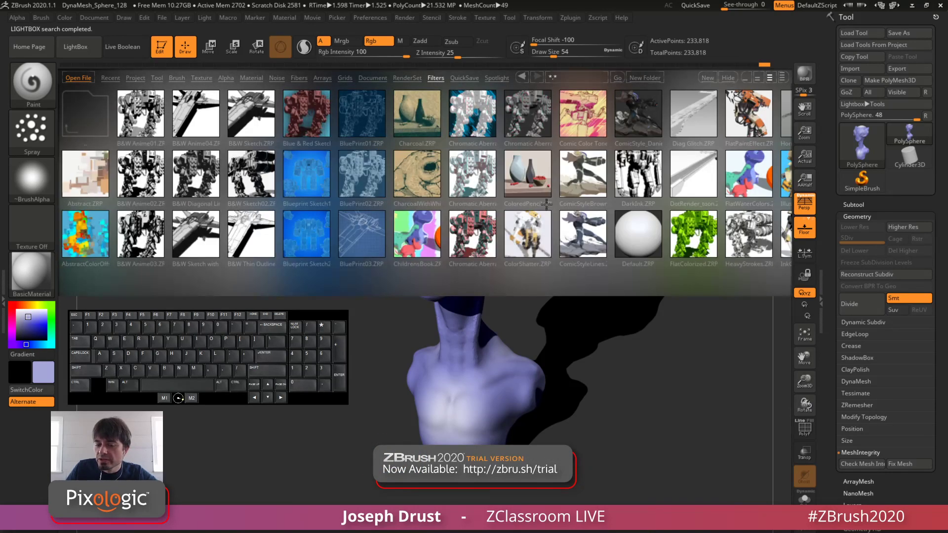
# Step: Quick-save the project and apply the WaterColor filter preset to the rendered bust
pyautogui.moveTo(546, 203); pyautogui.dragTo(350, 207)
pyautogui.moveTo(556, 202); pyautogui.dragTo(505, 212)
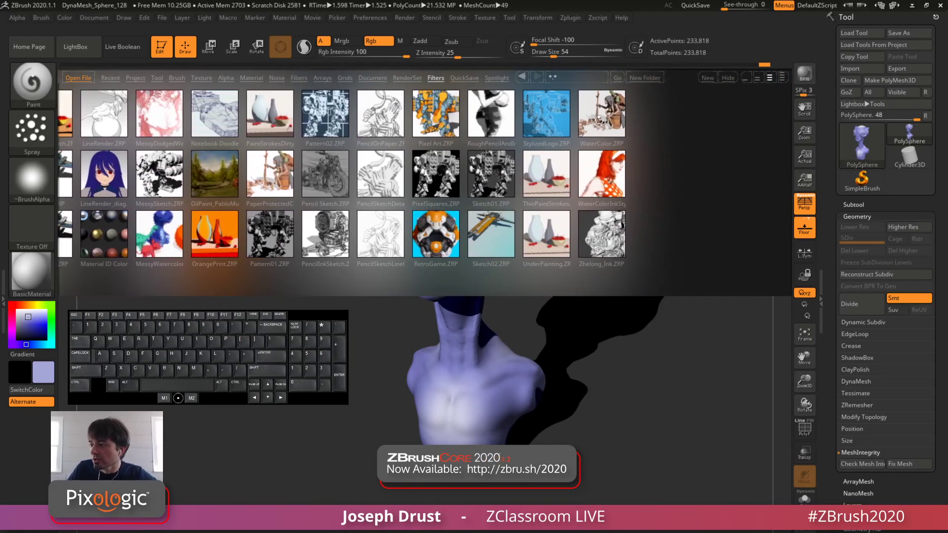
pyautogui.rightClick(570, 114)
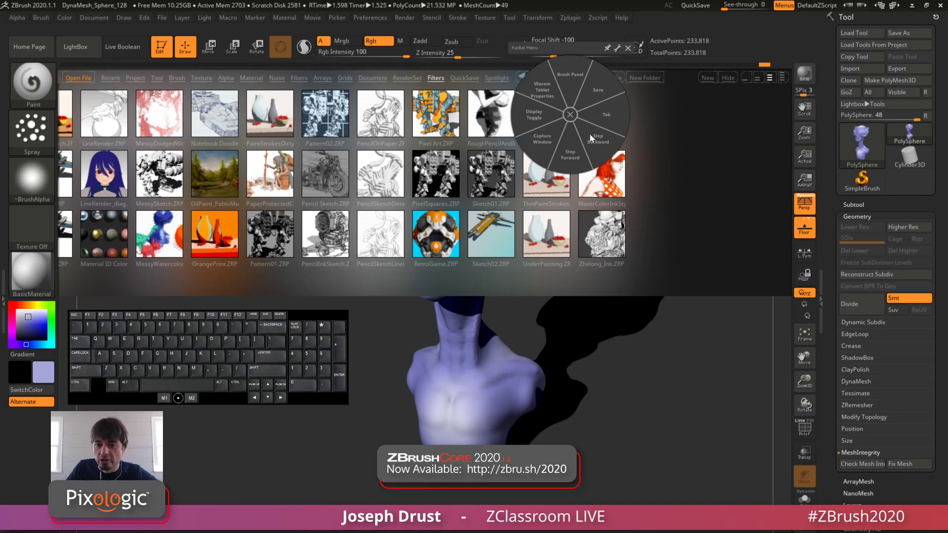
pyautogui.click(628, 48)
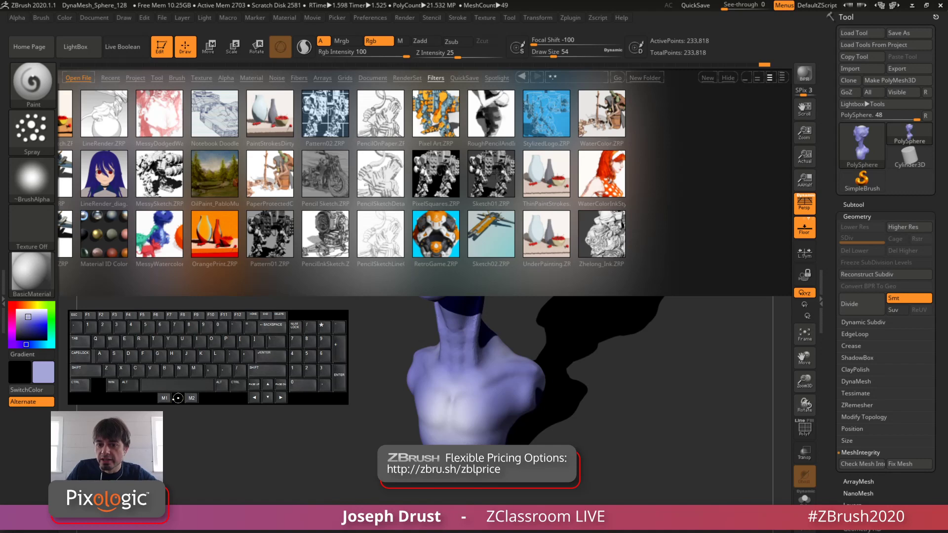
pyautogui.click(594, 129)
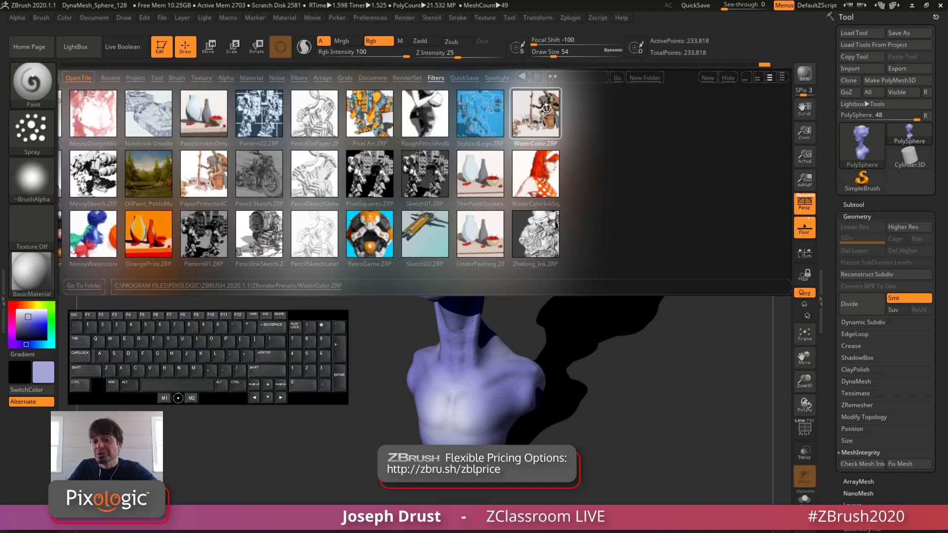
pyautogui.click(696, 5)
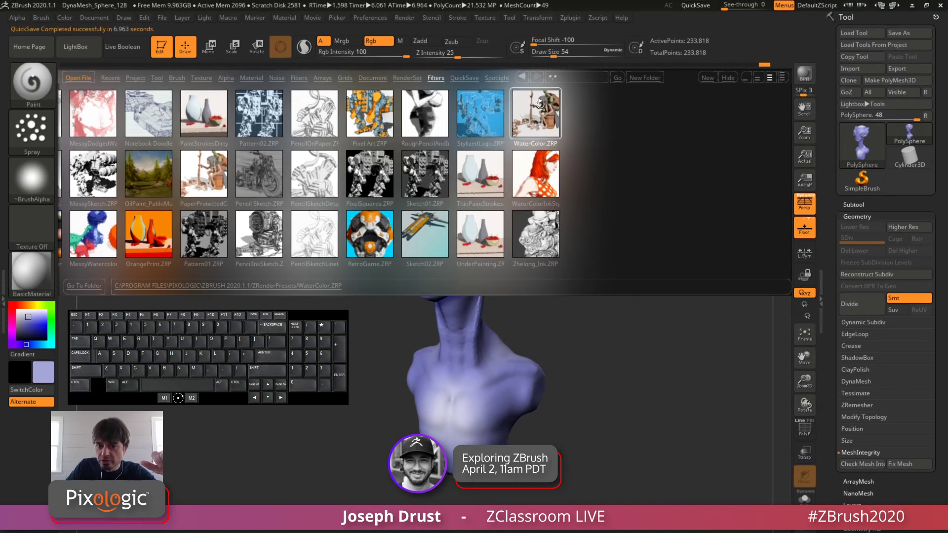
pyautogui.click(538, 119)
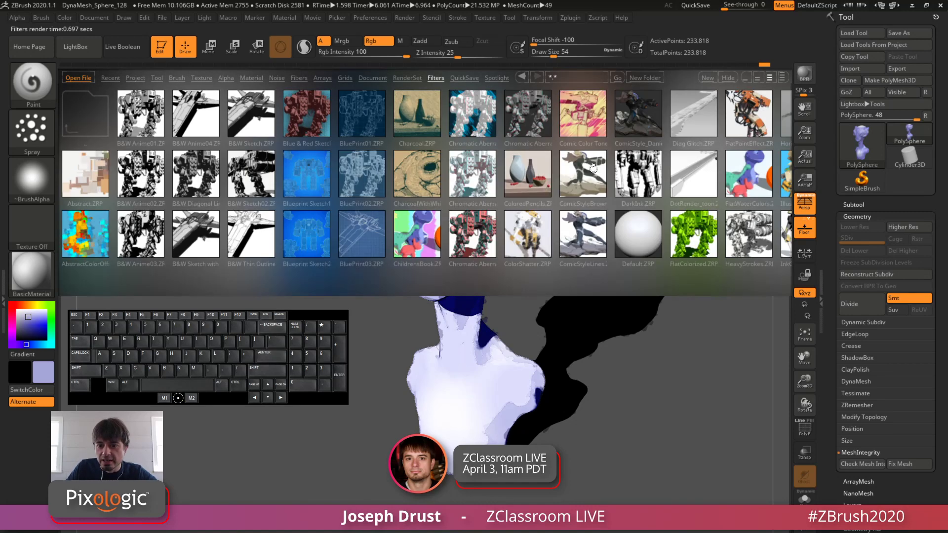
# Step: Reduce LightBox to a single row and try the DarkInk filter preset and the B&W presets from B&W Anime04 through B&W Thin Outline
pyautogui.doubleClick(637, 177)
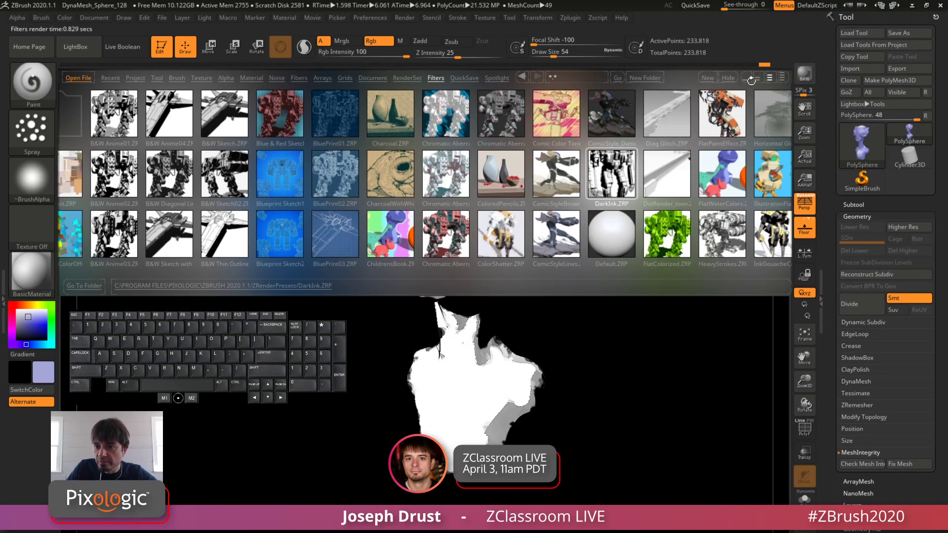
pyautogui.click(750, 80)
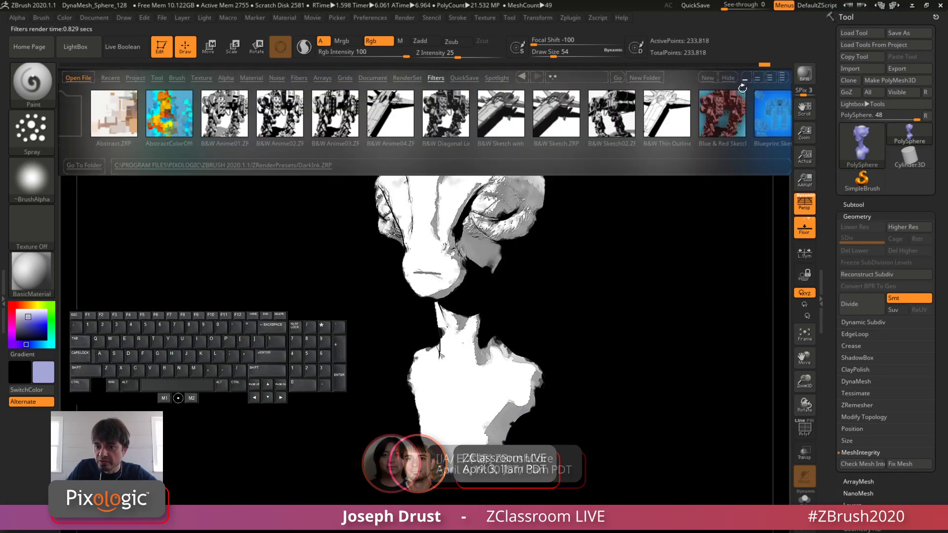
pyautogui.doubleClick(390, 121)
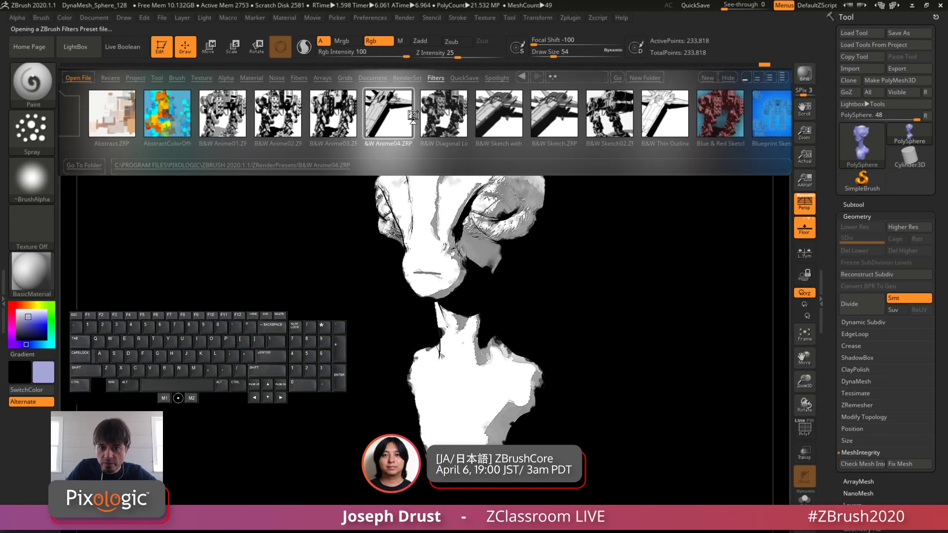
pyautogui.doubleClick(444, 116)
pyautogui.doubleClick(496, 119)
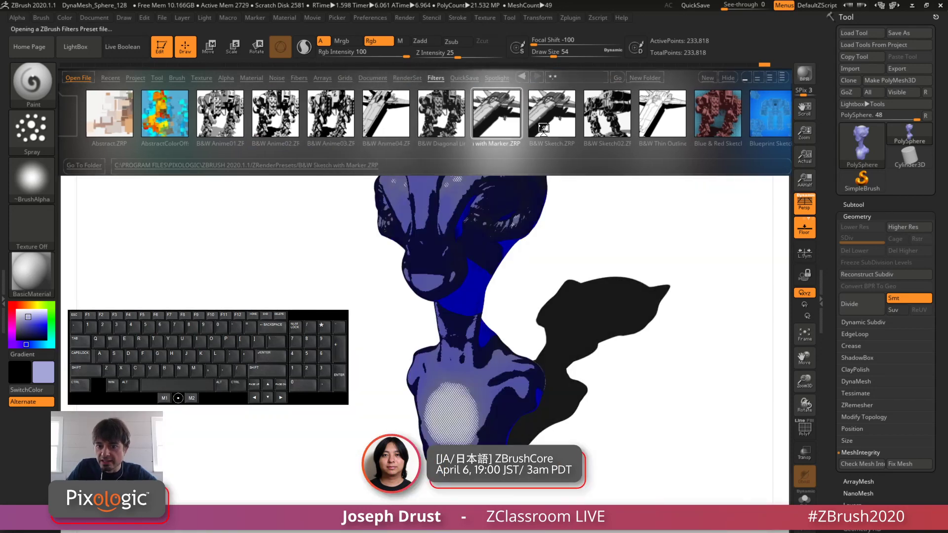
pyautogui.doubleClick(561, 114)
pyautogui.doubleClick(603, 117)
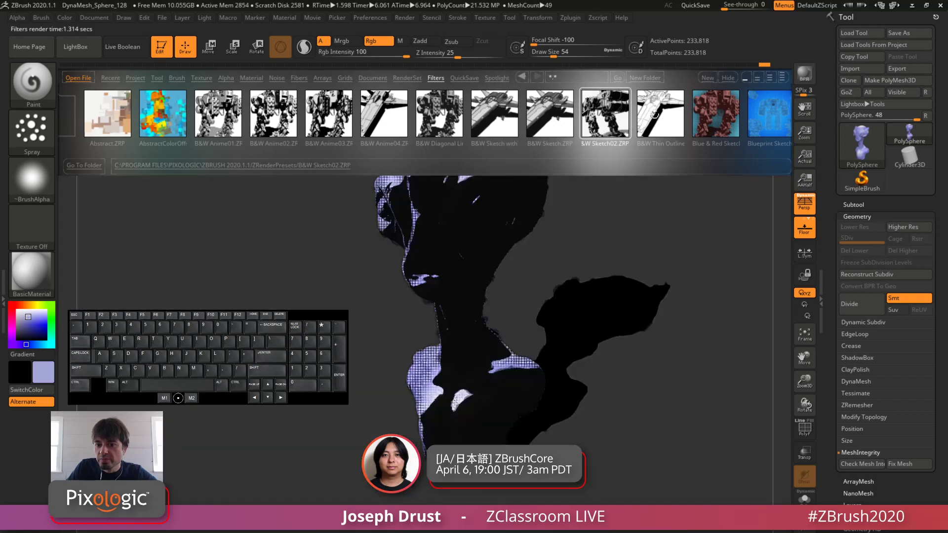
pyautogui.doubleClick(654, 117)
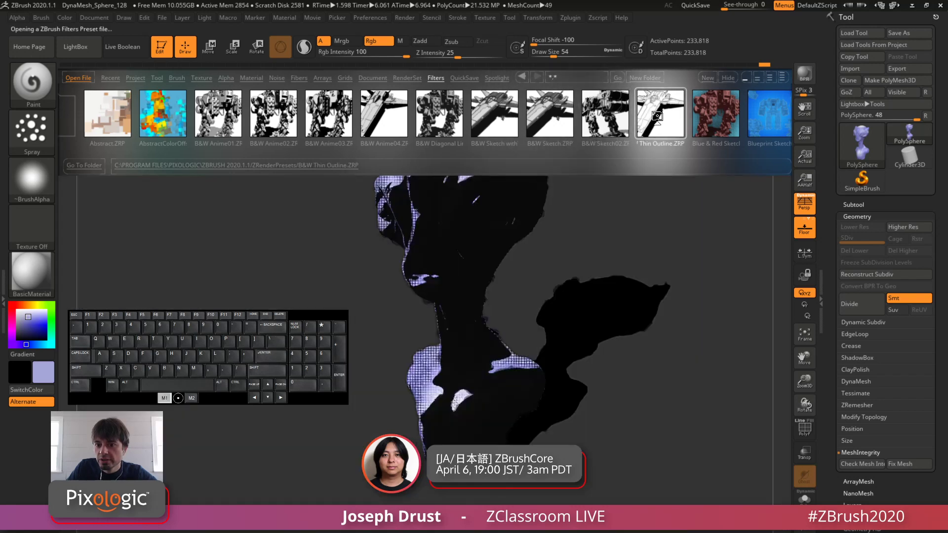
# Step: Try the Blue & Red Sketch, Blueprint Sketch2, BluePrint01, Charcoal and ChildrensBook filter presets on the render
pyautogui.moveTo(654, 117); pyautogui.dragTo(592, 134)
pyautogui.doubleClick(568, 118)
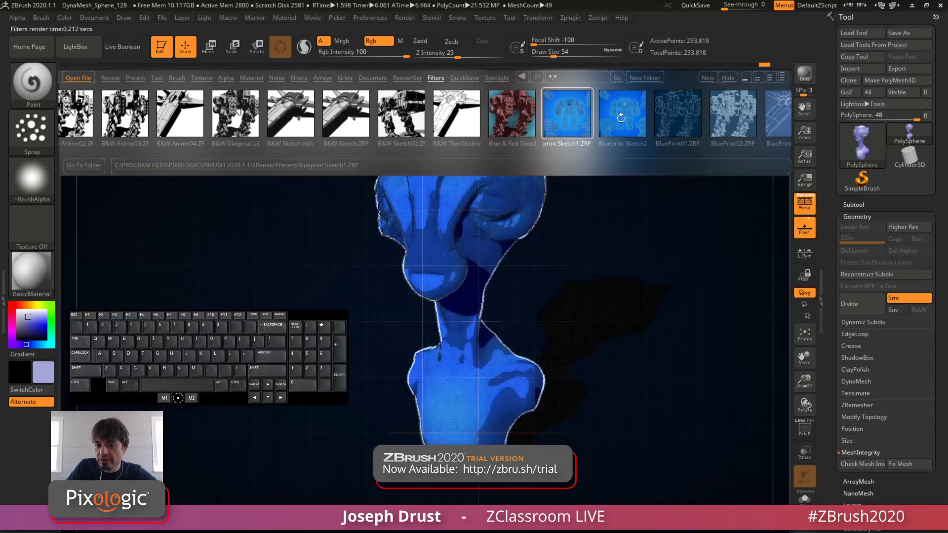
pyautogui.doubleClick(657, 121)
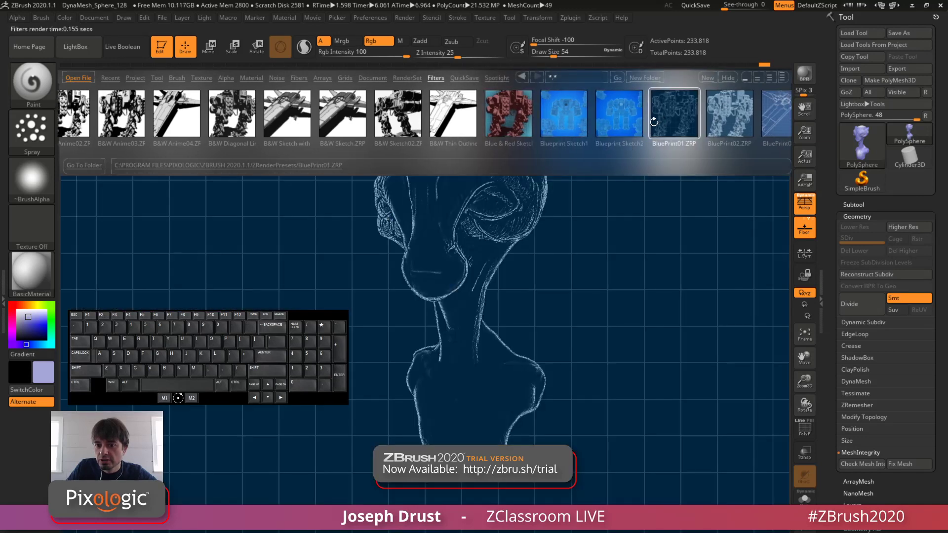
pyautogui.moveTo(653, 122); pyautogui.dragTo(599, 124)
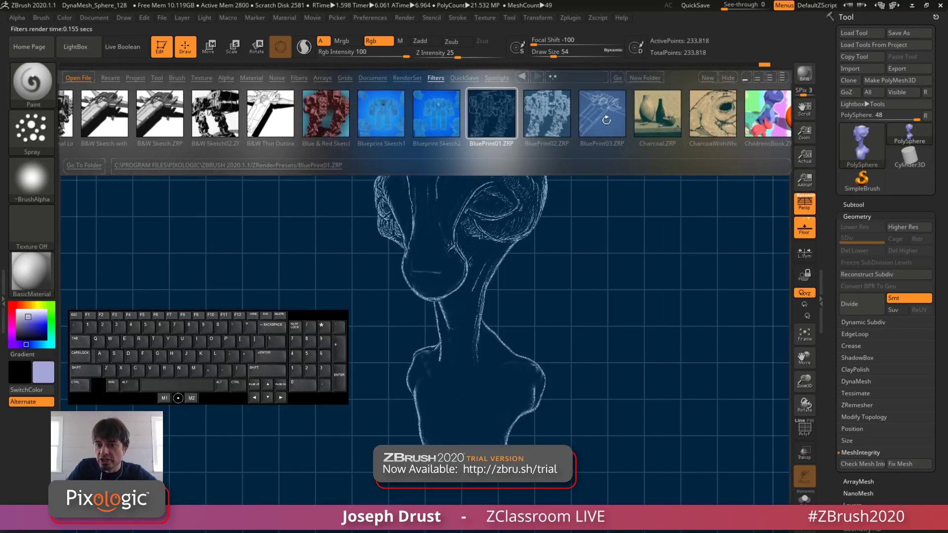
pyautogui.doubleClick(641, 120)
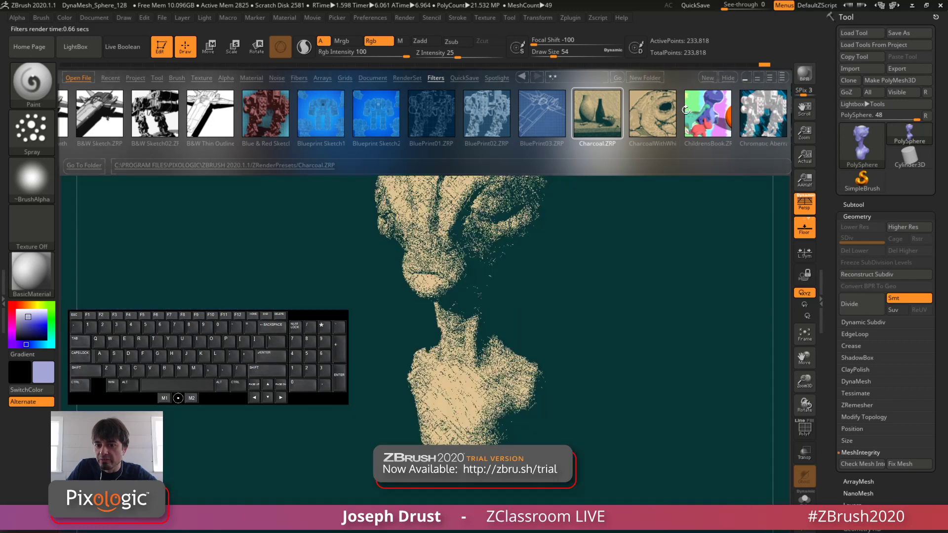
pyautogui.doubleClick(687, 111)
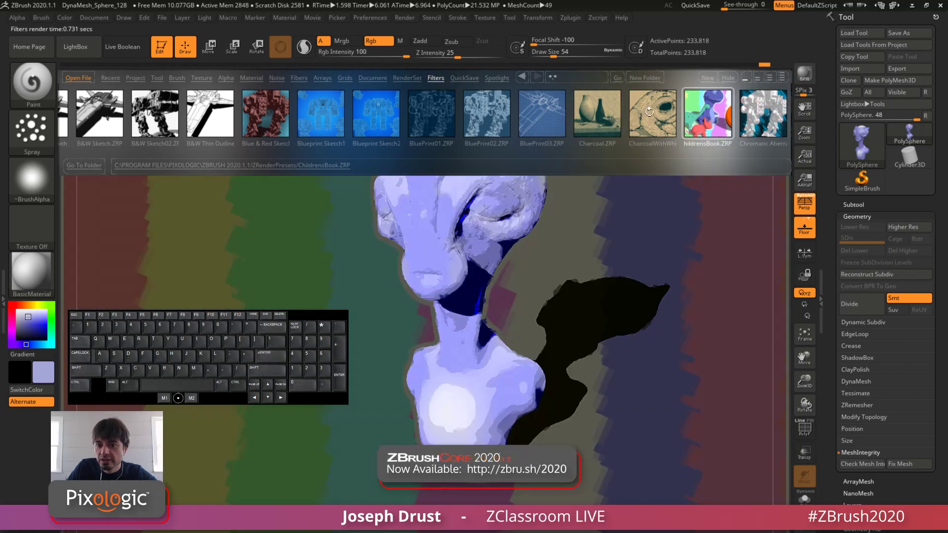
# Step: Apply the charcoal-with-white filter preset and render the bust with BPR from a side view
pyautogui.doubleClick(625, 119)
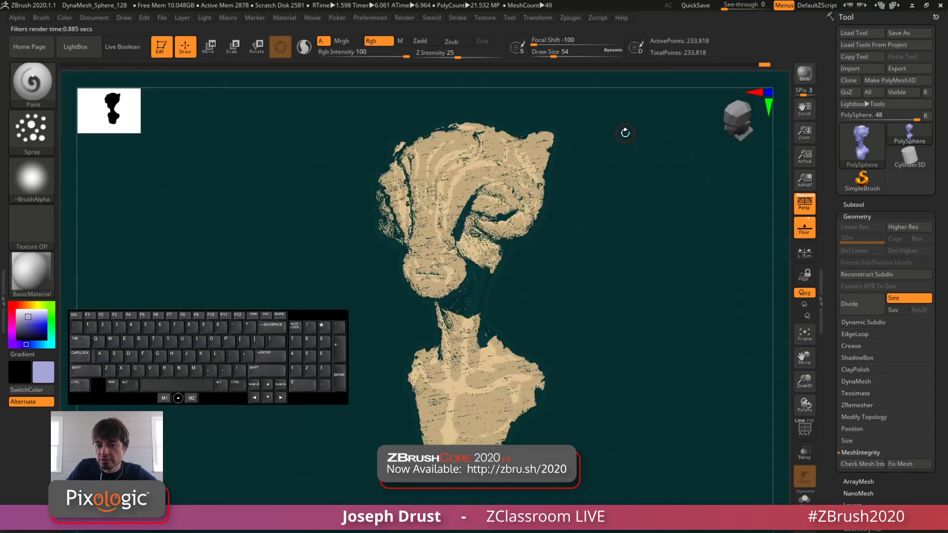
pyautogui.moveTo(644, 243); pyautogui.dragTo(683, 191)
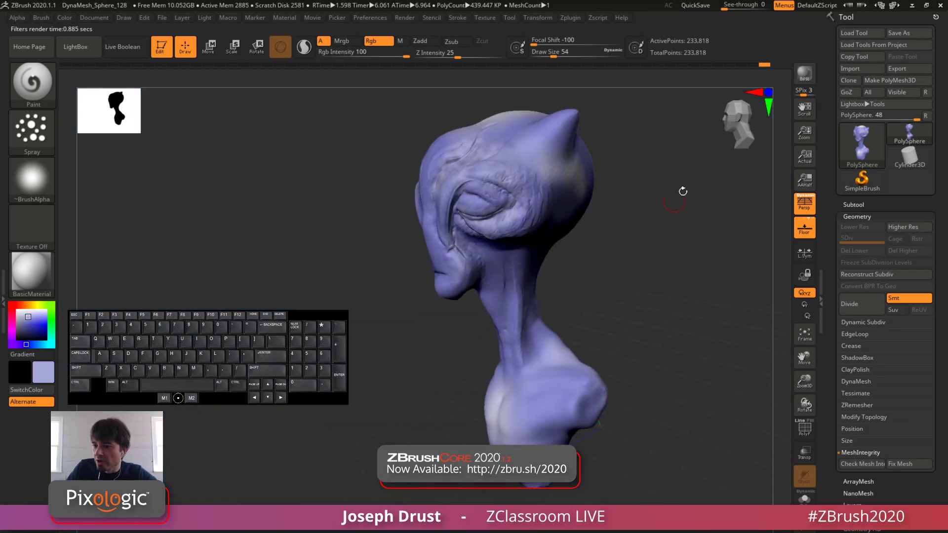
pyautogui.click(806, 80)
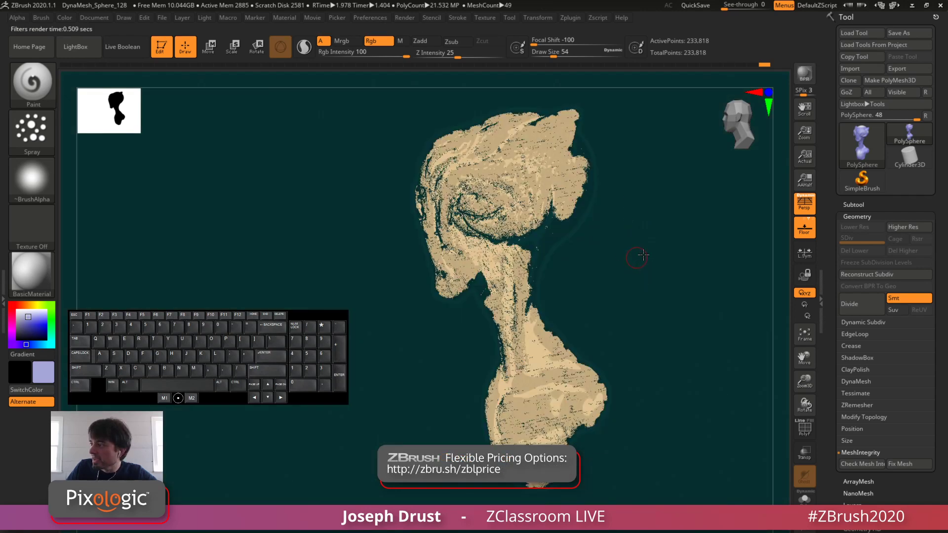
# Step: Render the bust from the front with BPR and go to the document's Export Screen Grab command
pyautogui.moveTo(643, 255); pyautogui.dragTo(692, 150)
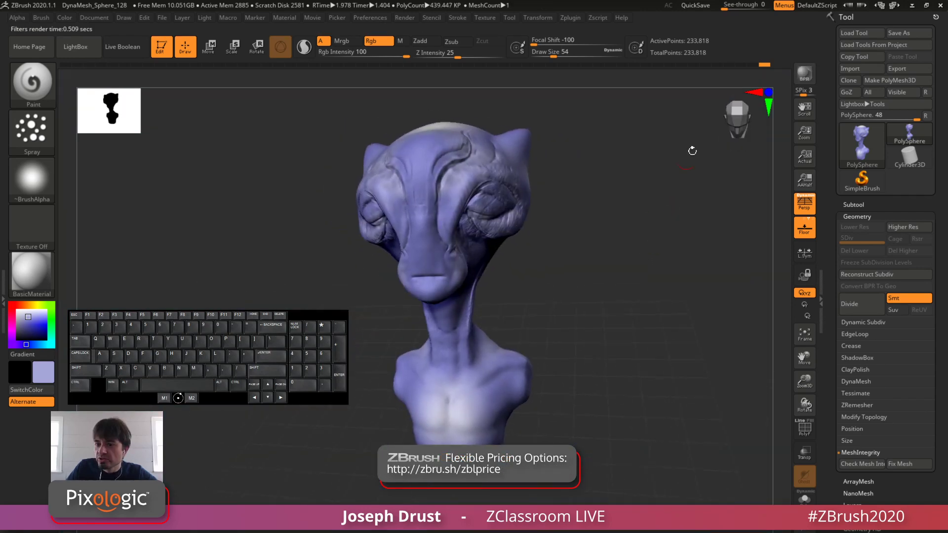
pyautogui.click(806, 79)
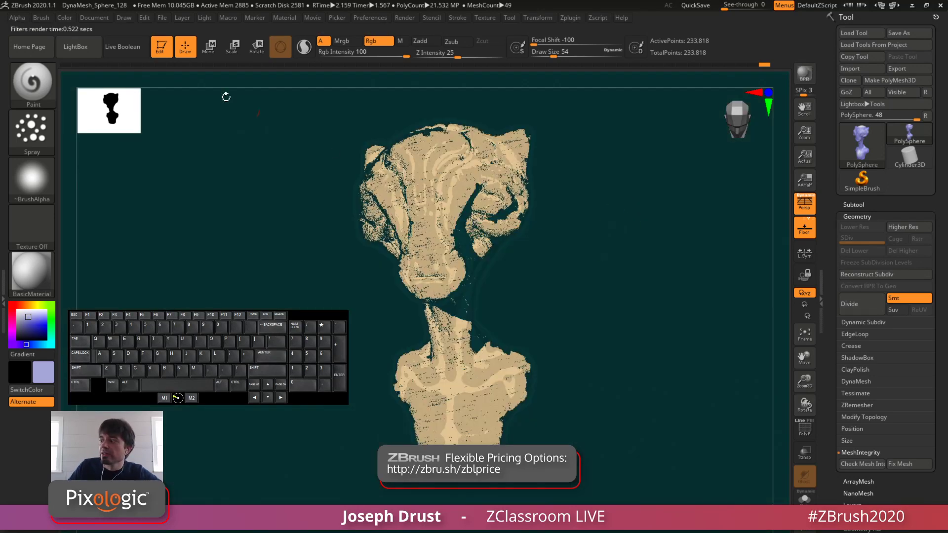
pyautogui.click(91, 18)
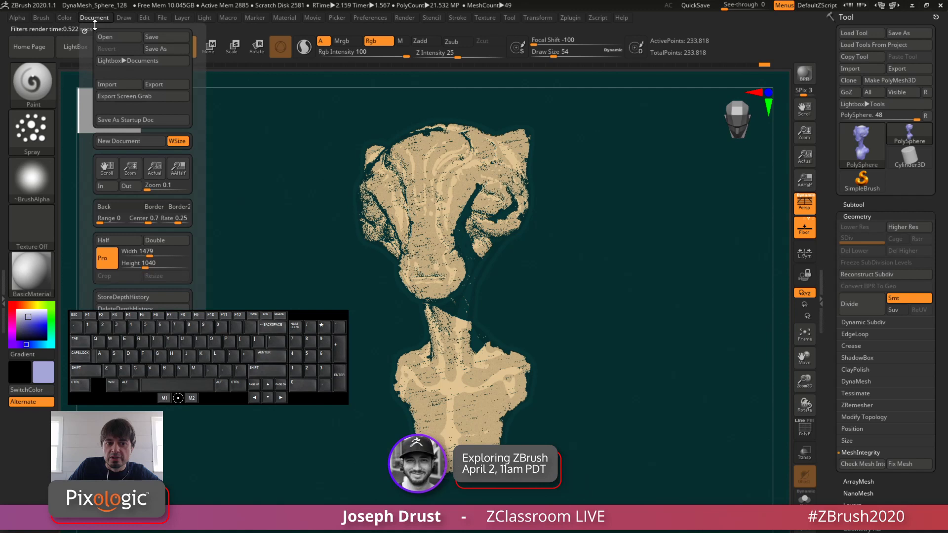
pyautogui.click(158, 99)
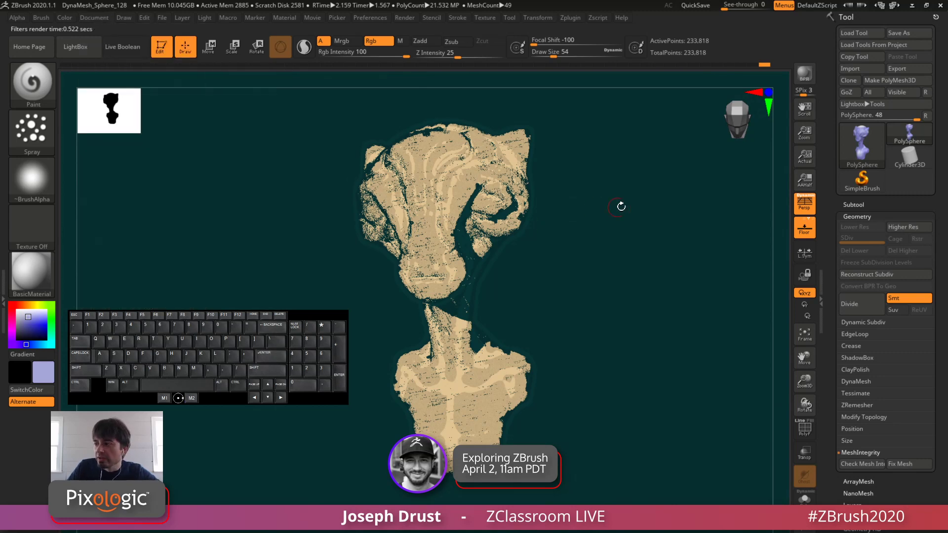
# Step: Change the bust's material to SkinShade4, render it with BPR from a three-quarter view and turn it back to the front
pyautogui.moveTo(652, 240)
pyautogui.mouseDown()
pyautogui.moveTo(656, 253)
pyautogui.moveTo(656, 239)
pyautogui.mouseUp()
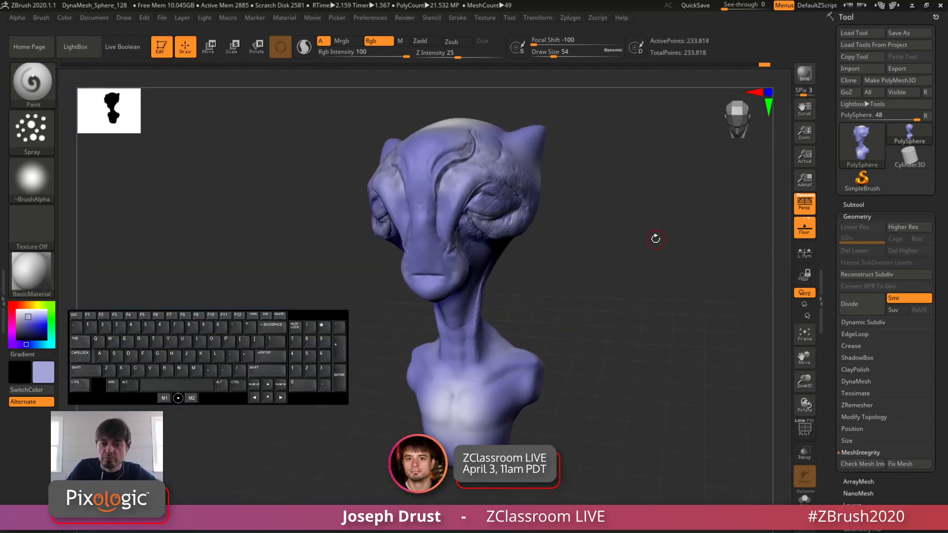
pyautogui.click(31, 283)
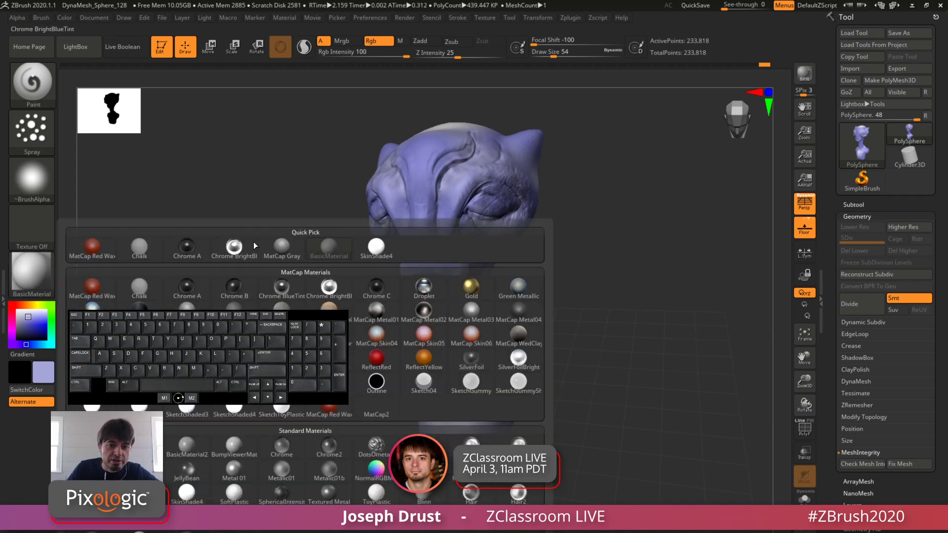
pyautogui.click(376, 246)
pyautogui.moveTo(641, 245); pyautogui.dragTo(647, 224)
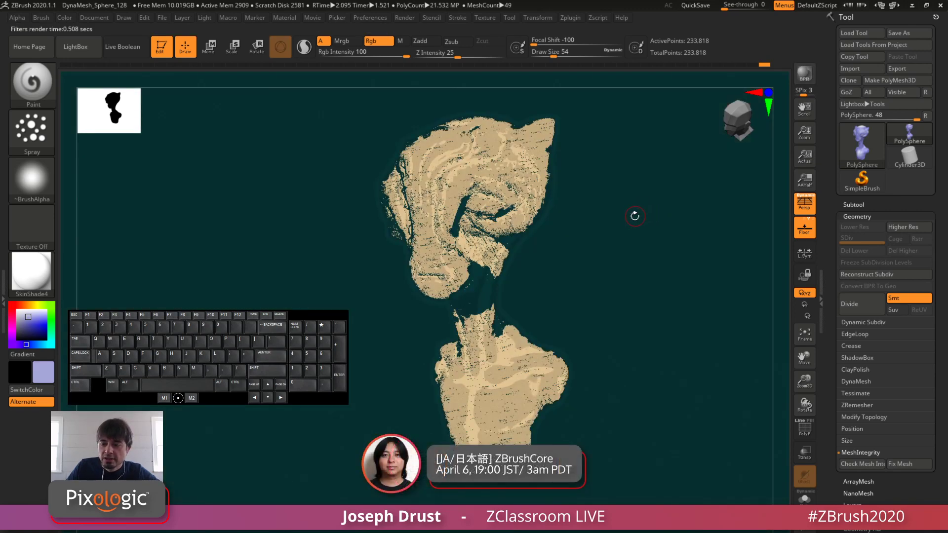
pyautogui.moveTo(634, 216); pyautogui.dragTo(645, 220)
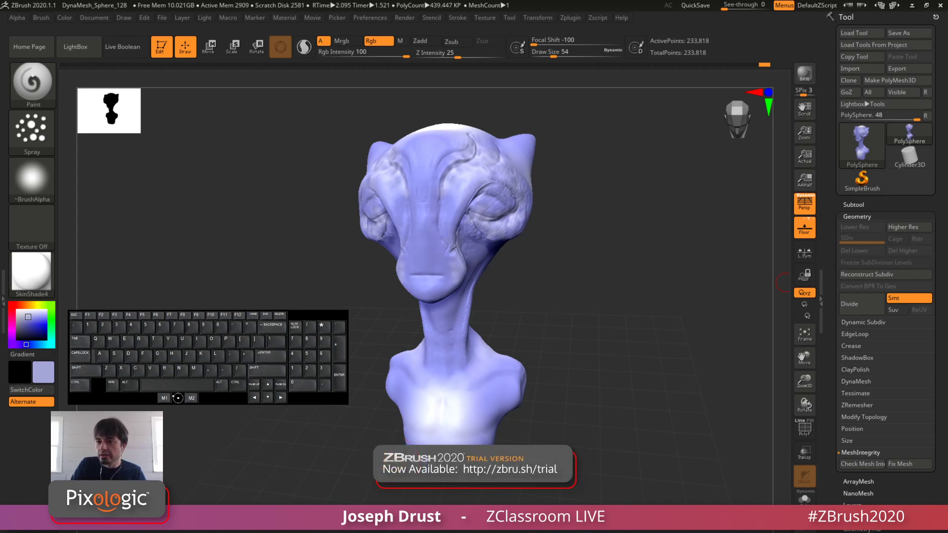
# Step: Minimize ZBrush and switch to the browser showing the ZBrush 2020 trial page
pyautogui.click(912, 5)
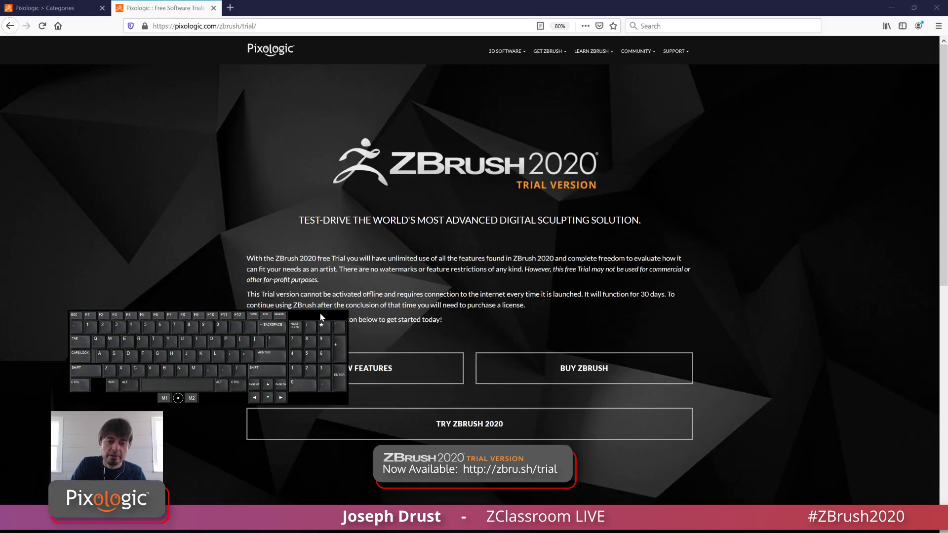
pyautogui.moveTo(320, 317); pyautogui.dragTo(947, 197)
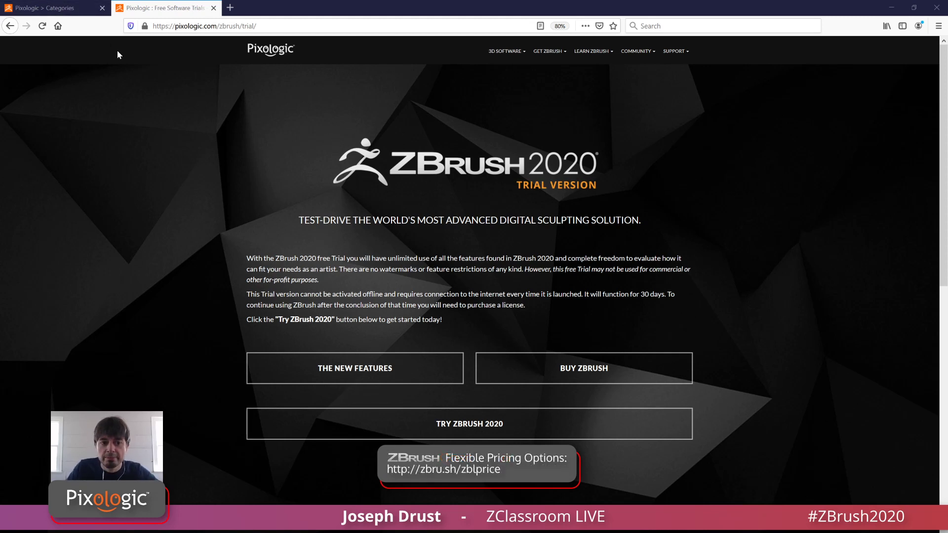
# Step: Review the ZBrush 2020 and ZBrushCore 2020 licensing options in the Pixologic store, and return to the ZBrush trial page
pyautogui.click(68, 8)
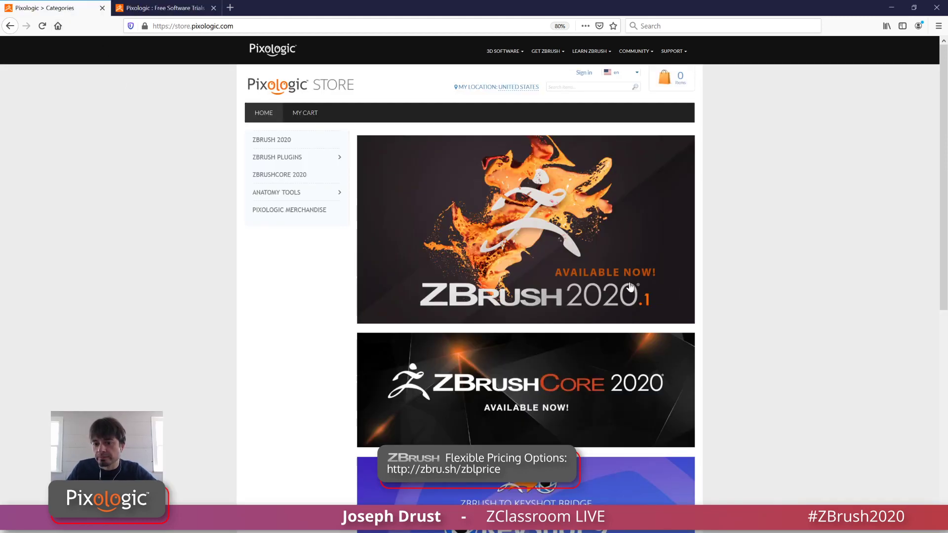
pyautogui.click(625, 222)
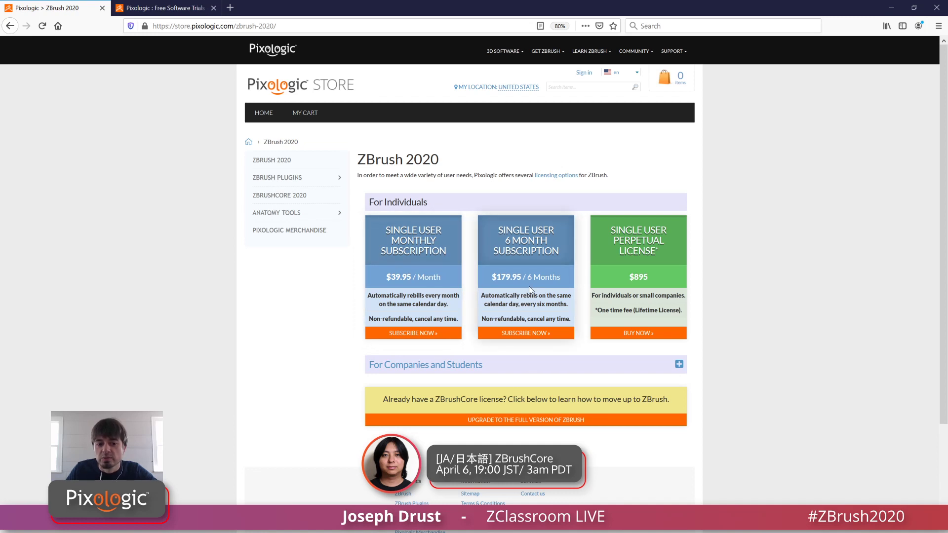
pyautogui.click(277, 196)
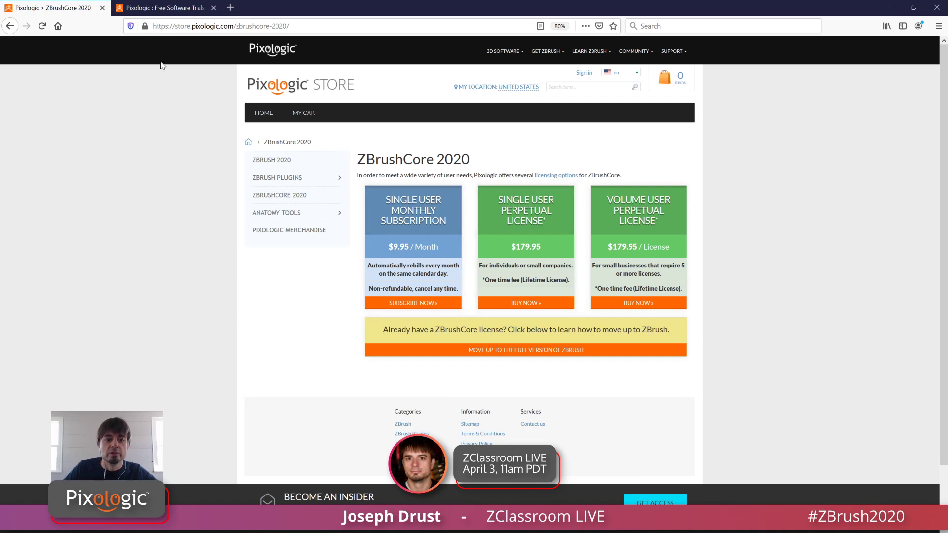
pyautogui.hotkey('ctrl', 'Tab')
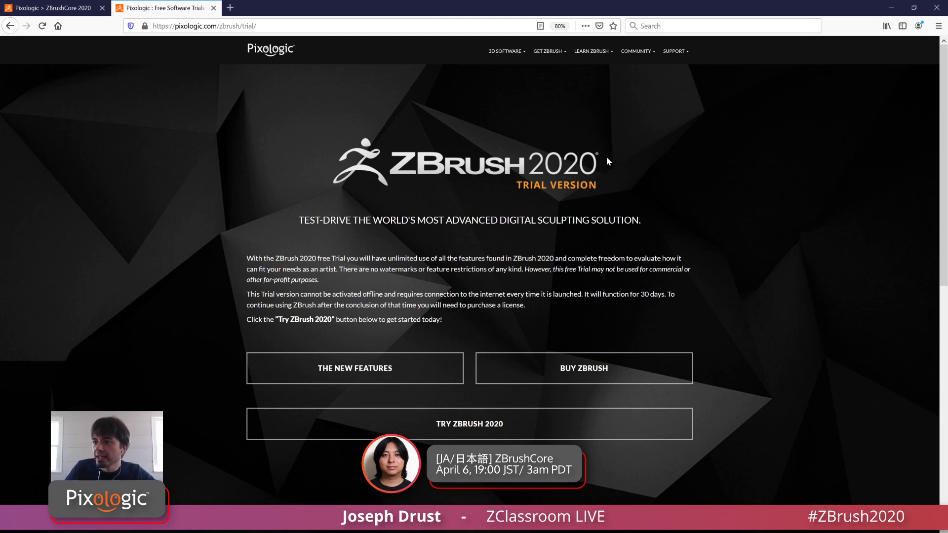
# Step: Switch back to ZBrush, expand the Lightbox project library to four rows and browse the ZSphere animals in its ZeeZoo folder
pyautogui.hotkey('alt', 'Tab')
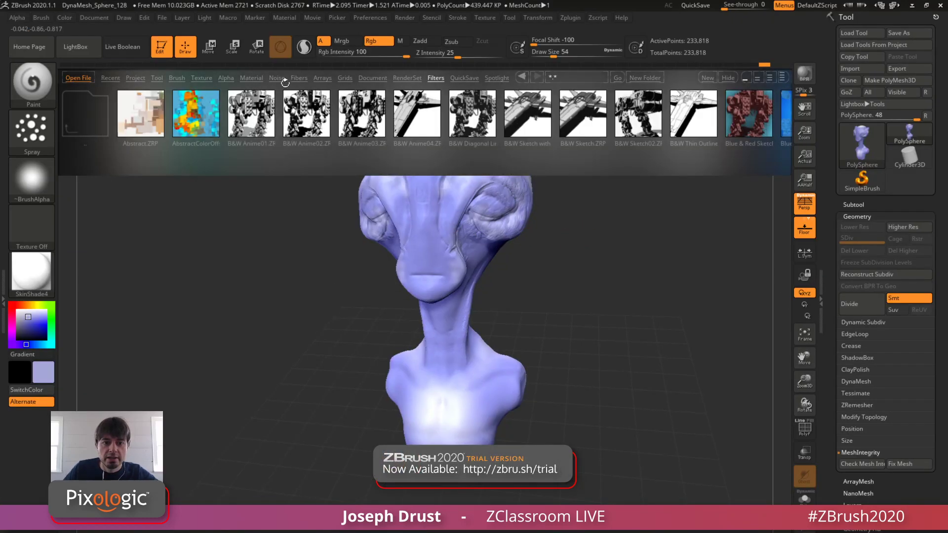
pyautogui.click(136, 78)
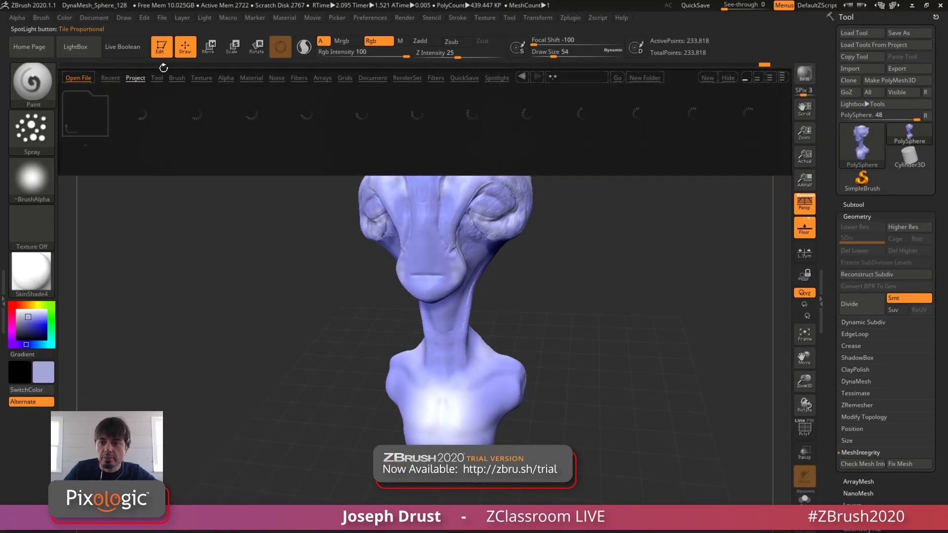
pyautogui.click(781, 77)
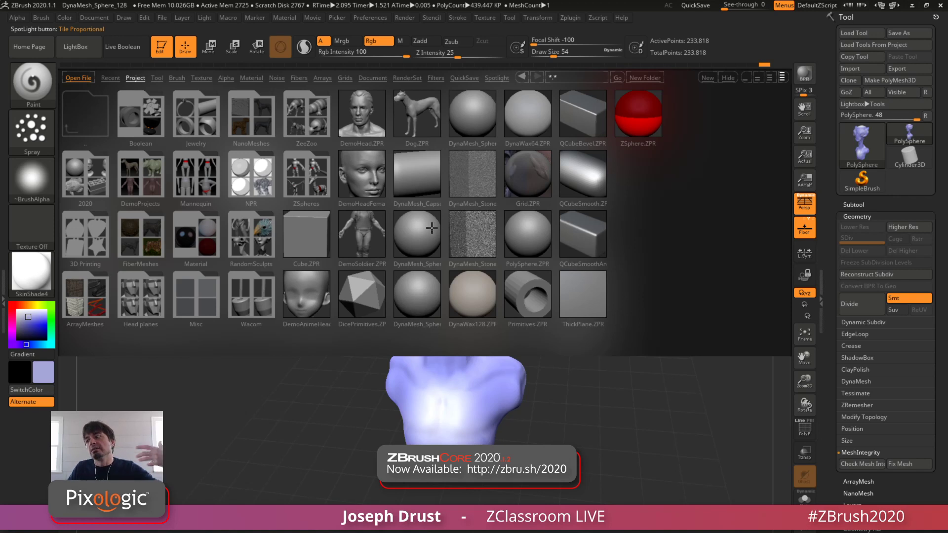
pyautogui.click(869, 217)
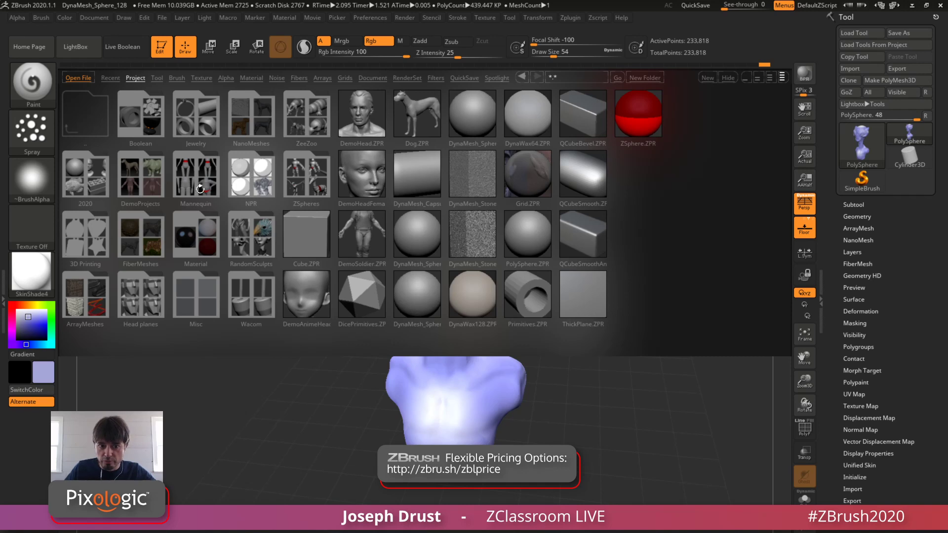
pyautogui.doubleClick(310, 122)
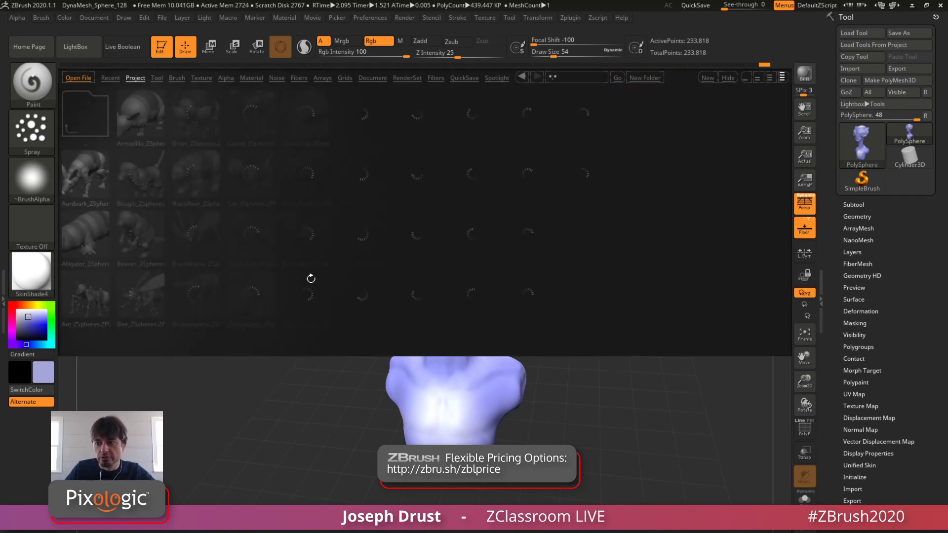
pyautogui.moveTo(476, 262)
pyautogui.mouseDown()
pyautogui.moveTo(427, 259)
pyautogui.moveTo(476, 263)
pyautogui.mouseUp()
pyautogui.doubleClick(374, 289)
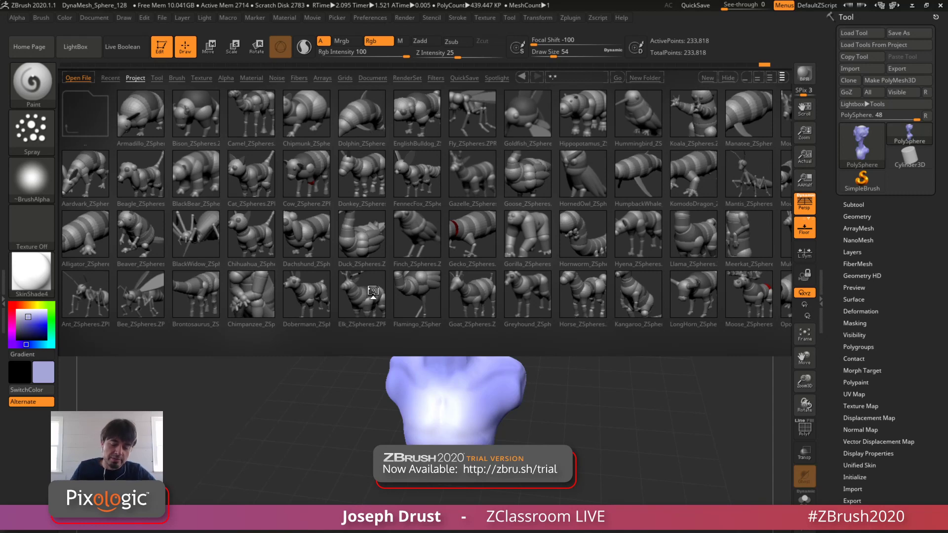
# Step: Close Lightbox, frame the whole alien bust in a three-quarter view and preview the PolySphere tool
pyautogui.moveTo(638, 387); pyautogui.dragTo(639, 396)
pyautogui.moveTo(625, 202); pyautogui.dragTo(633, 256)
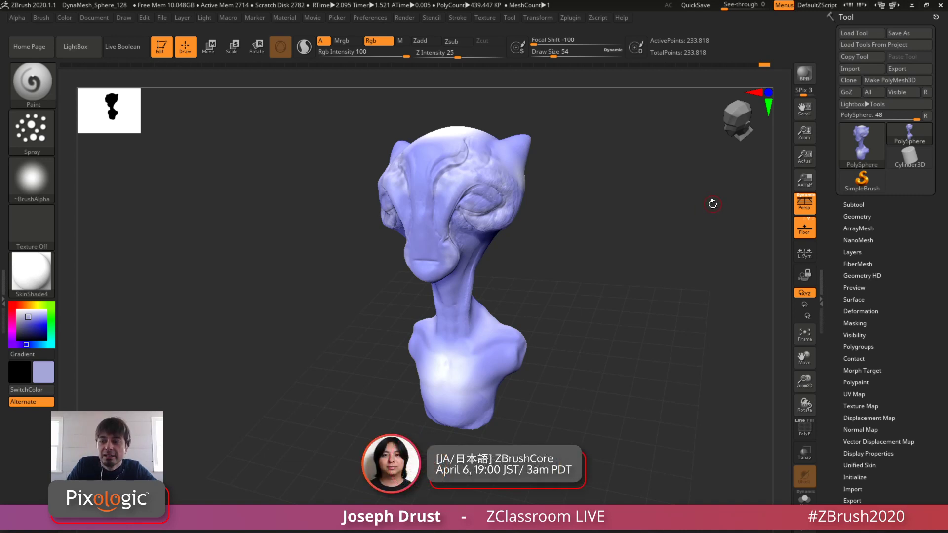
pyautogui.moveTo(909, 133)
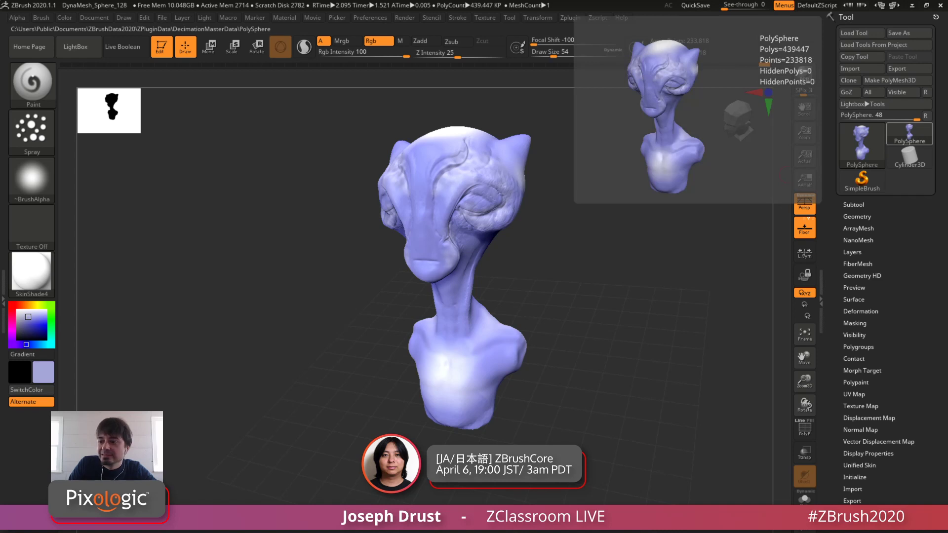